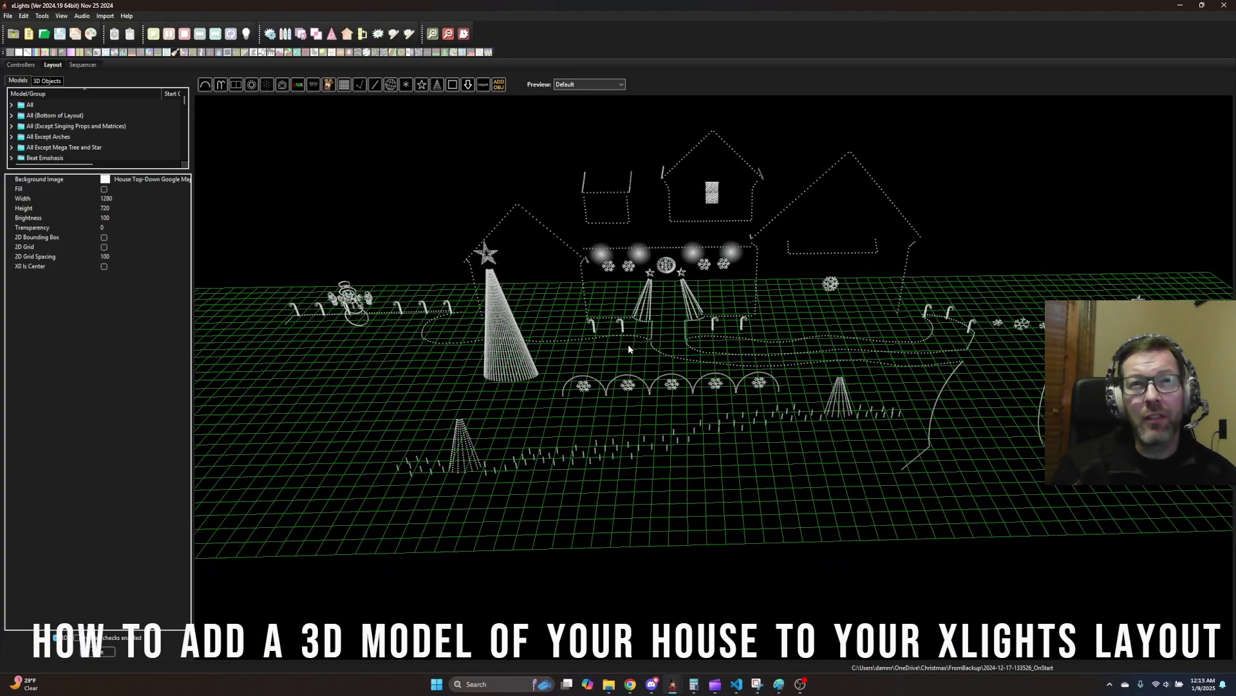
Step: Examine the existing 3D light layout of the house and yard, including the snowman prop, from several distances and angles
{"action": "mouse_move", "coordinate": [664, 419]}
{"action": "left_mouse_down"}
{"action": "mouse_move", "coordinate": [657, 394]}
{"action": "mouse_move", "coordinate": [662, 432]}
{"action": "mouse_move", "coordinate": [656, 388]}
{"action": "mouse_move", "coordinate": [663, 404]}
{"action": "mouse_move", "coordinate": [732, 397]}
{"action": "mouse_move", "coordinate": [660, 408]}
{"action": "left_mouse_up"}
{"action": "scroll", "coordinate": [661, 425], "scroll_direction": "up", "scroll_amount": 2}
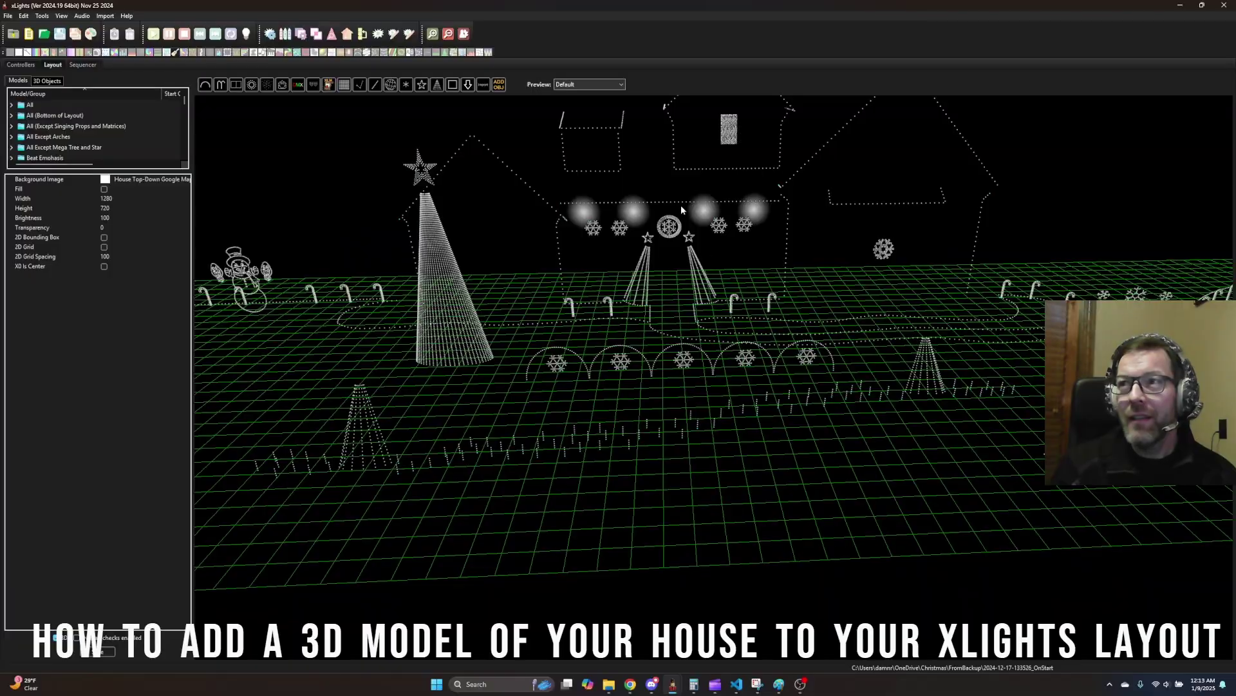
{"action": "left_click", "coordinate": [244, 295]}
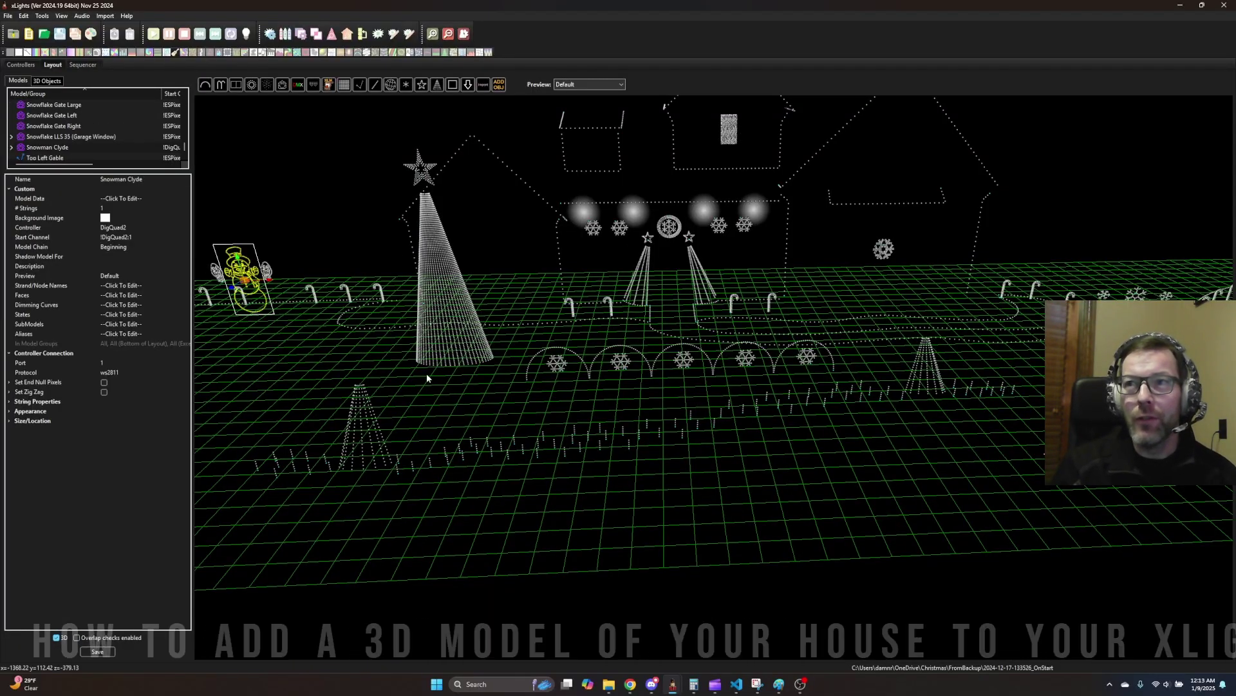
{"action": "left_click", "coordinate": [504, 411]}
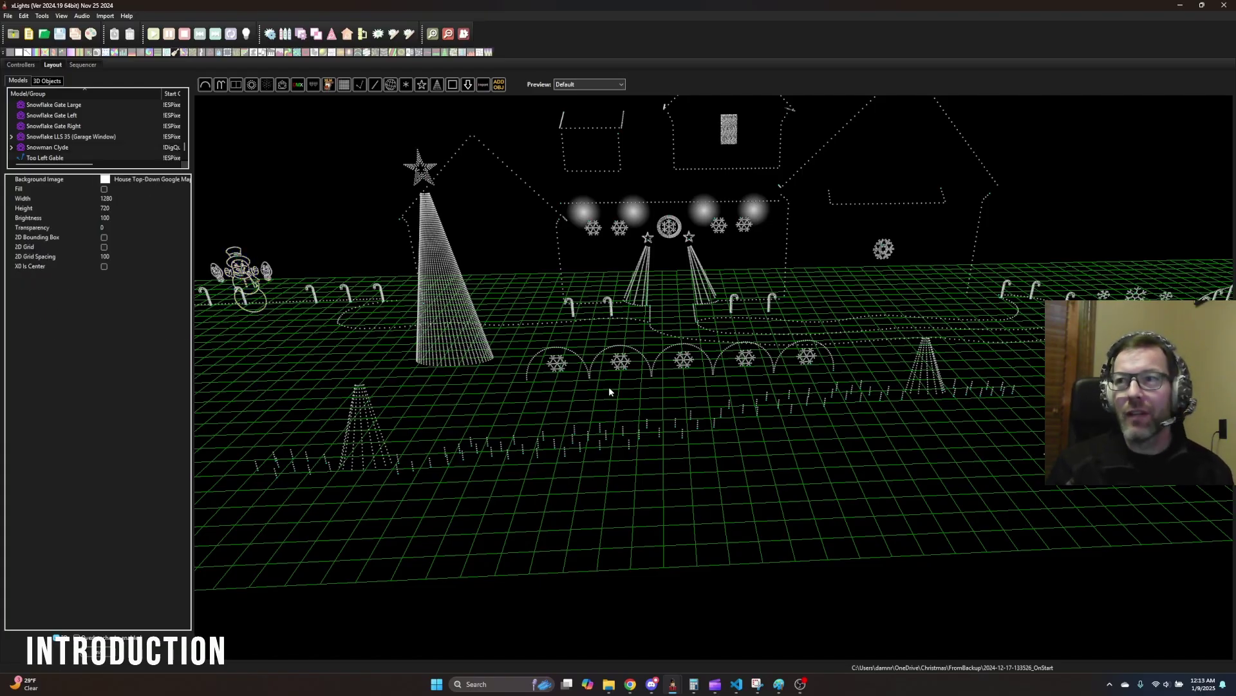
{"action": "scroll", "coordinate": [628, 394], "scroll_direction": "down", "scroll_amount": 2}
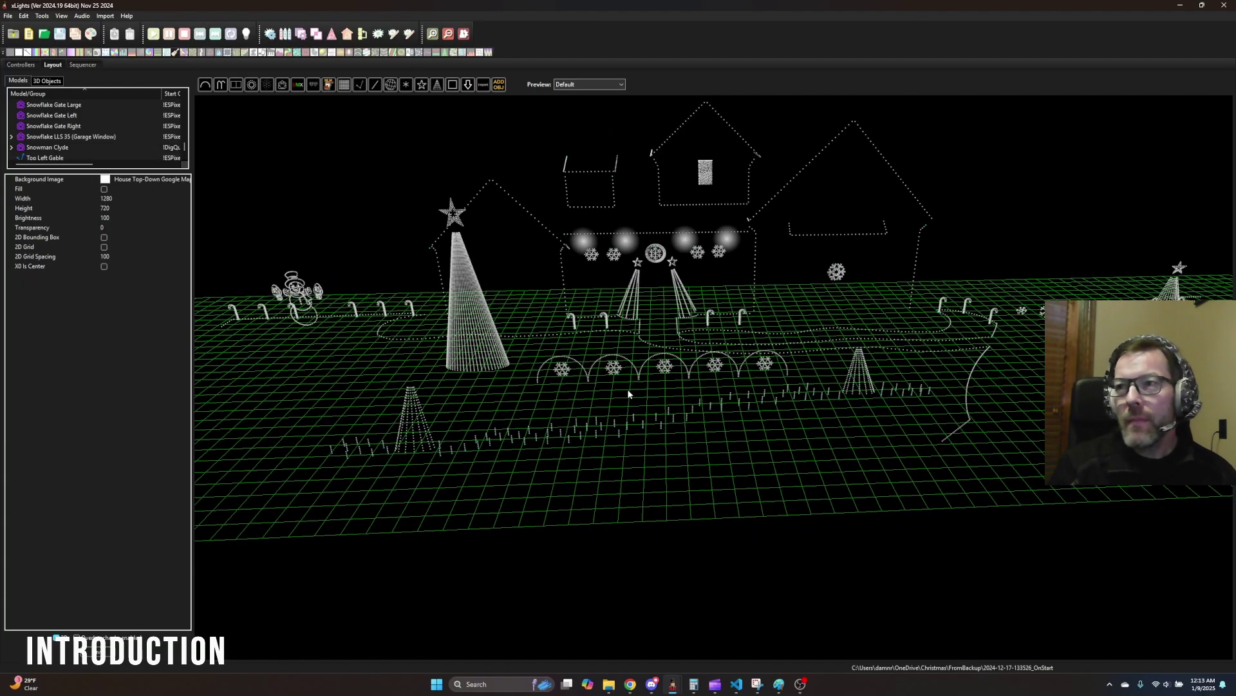
{"action": "left_click_drag", "start_coordinate": [629, 394], "coordinate": [730, 388]}
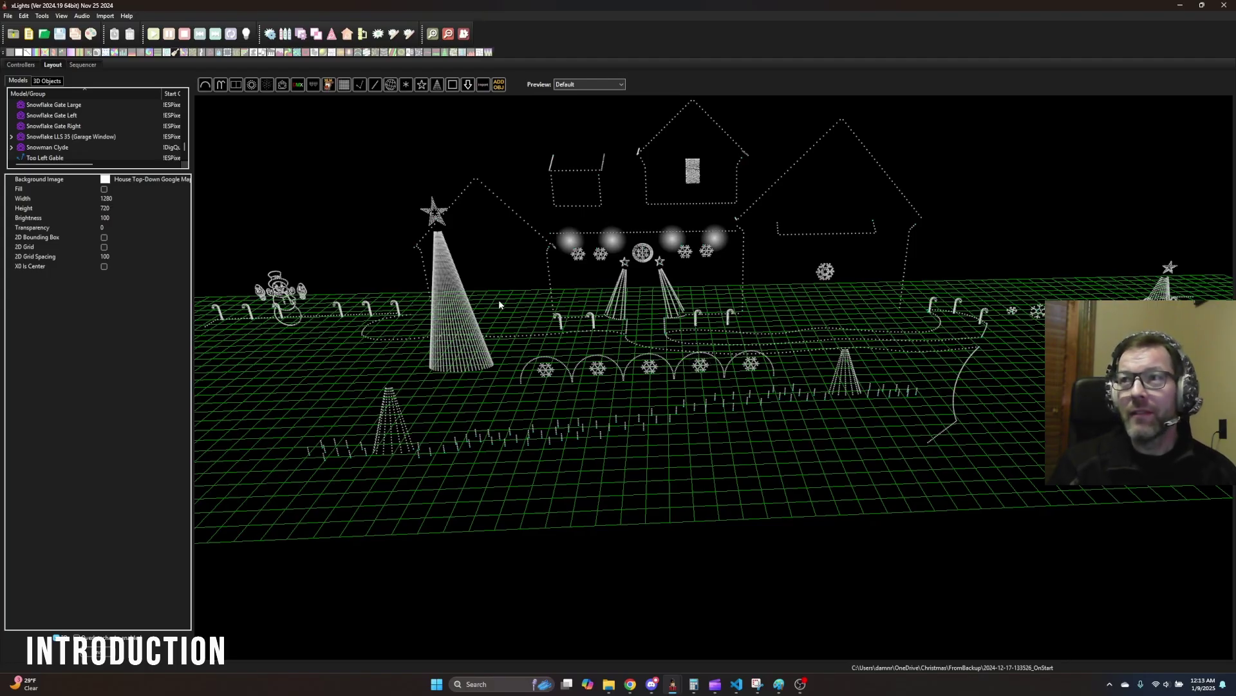
{"action": "scroll", "coordinate": [500, 305], "scroll_direction": "down", "scroll_amount": 2}
{"action": "left_click_drag", "start_coordinate": [1029, 261], "coordinate": [911, 184]}
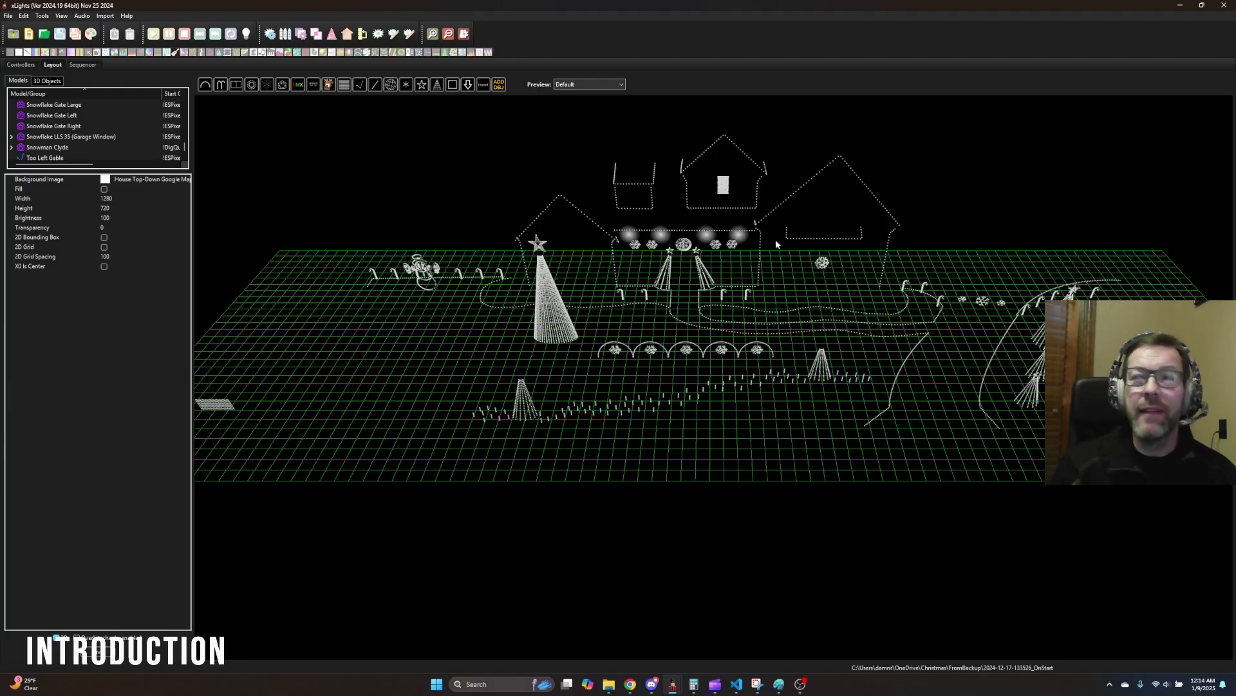
{"action": "mouse_move", "coordinate": [775, 239]}
{"action": "left_mouse_down"}
{"action": "mouse_move", "coordinate": [756, 276]}
{"action": "mouse_move", "coordinate": [782, 256]}
{"action": "left_mouse_up"}
{"action": "left_click_drag", "start_coordinate": [533, 206], "coordinate": [708, 372]}
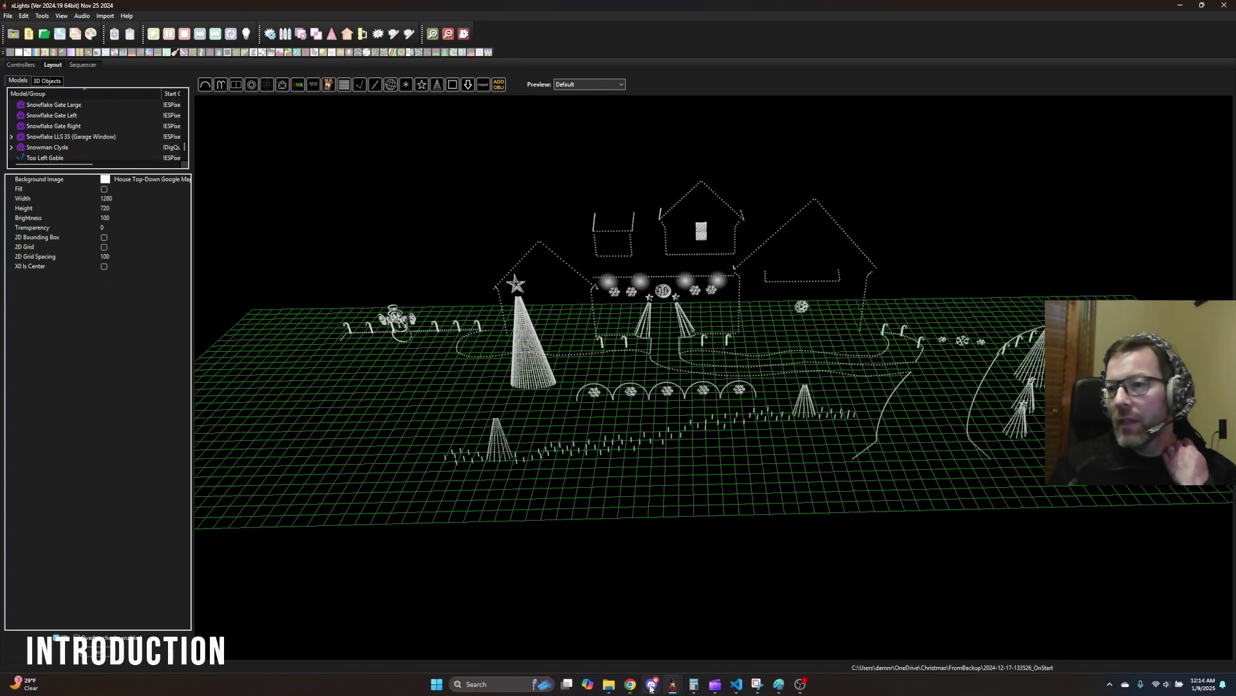
Step: Switch to Chrome and look over the YouTube video "xLights Gems: Converting your 2D to a 3D layout" and its chapters, then return to the layout
{"action": "mouse_move", "coordinate": [630, 684]}
{"action": "left_click", "coordinate": [529, 619]}
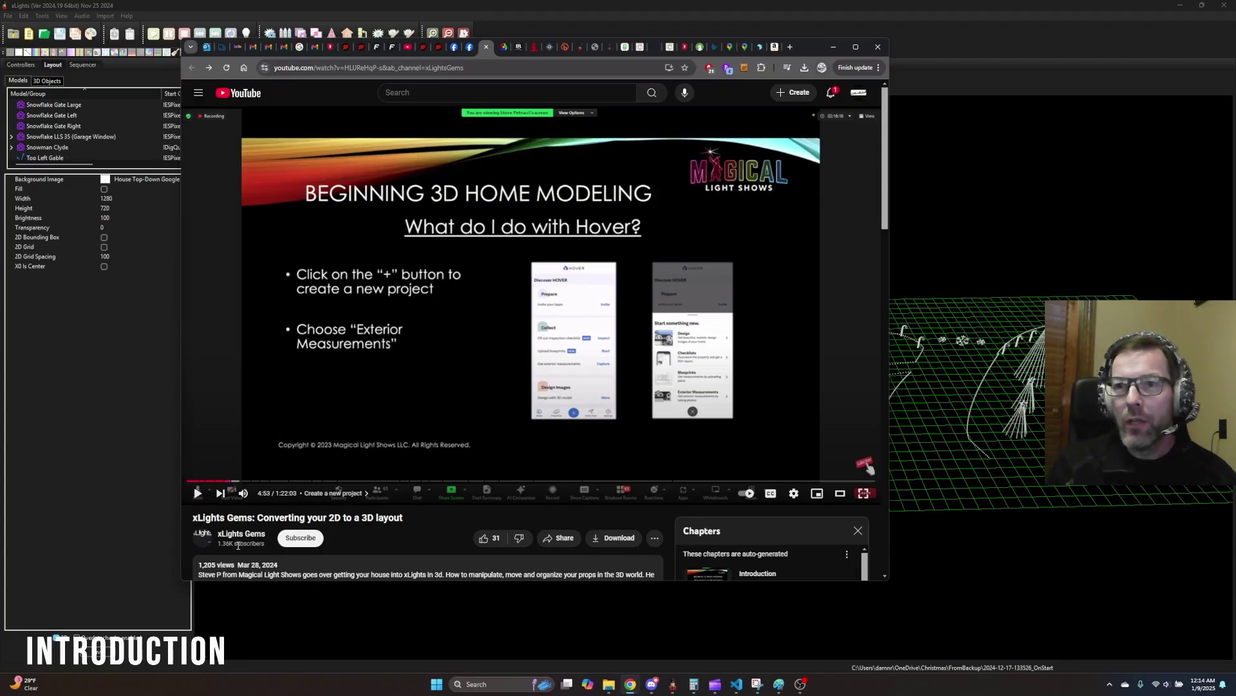
{"action": "scroll", "coordinate": [237, 549], "scroll_direction": "down", "scroll_amount": 2}
{"action": "scroll", "coordinate": [237, 547], "scroll_direction": "up", "scroll_amount": 2}
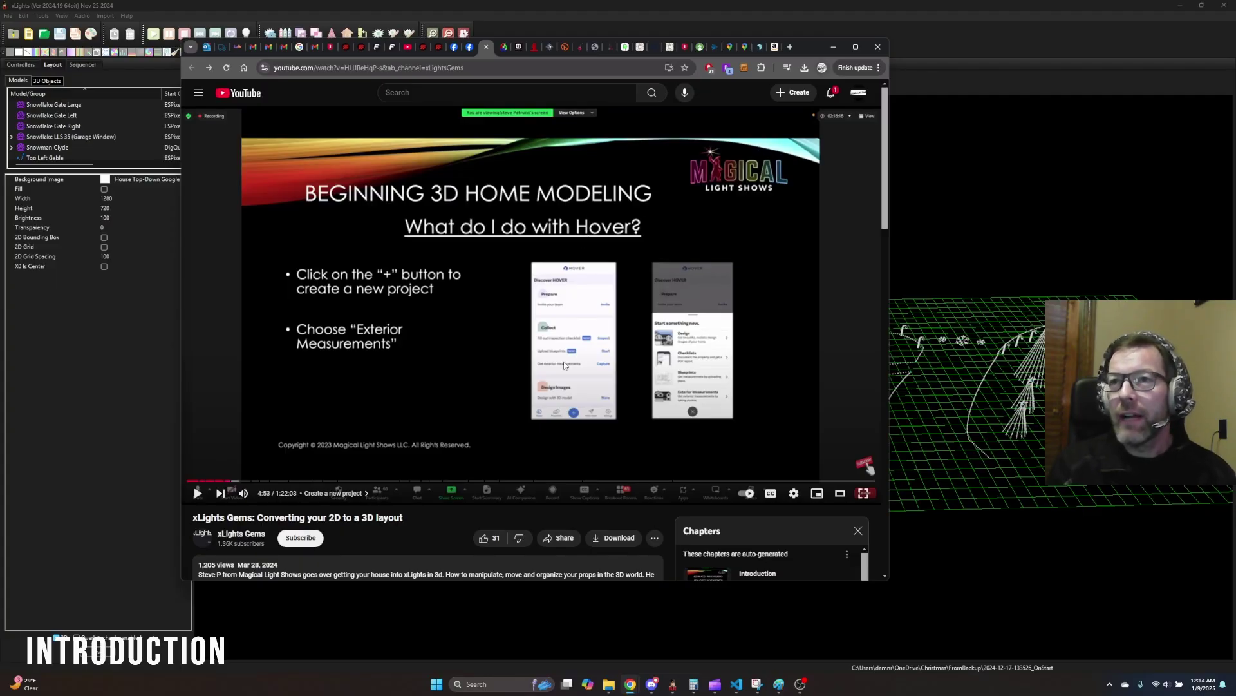
{"action": "scroll", "coordinate": [374, 545], "scroll_direction": "down", "scroll_amount": 2}
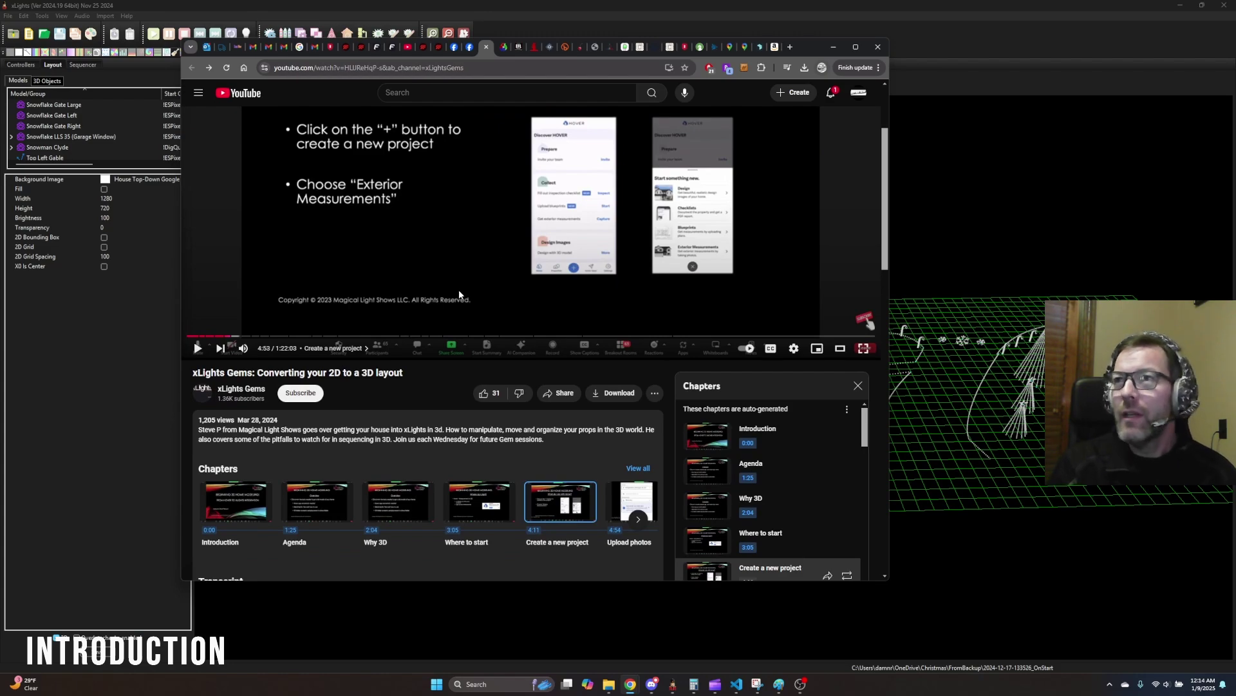
{"action": "scroll", "coordinate": [460, 294], "scroll_direction": "up", "scroll_amount": 2}
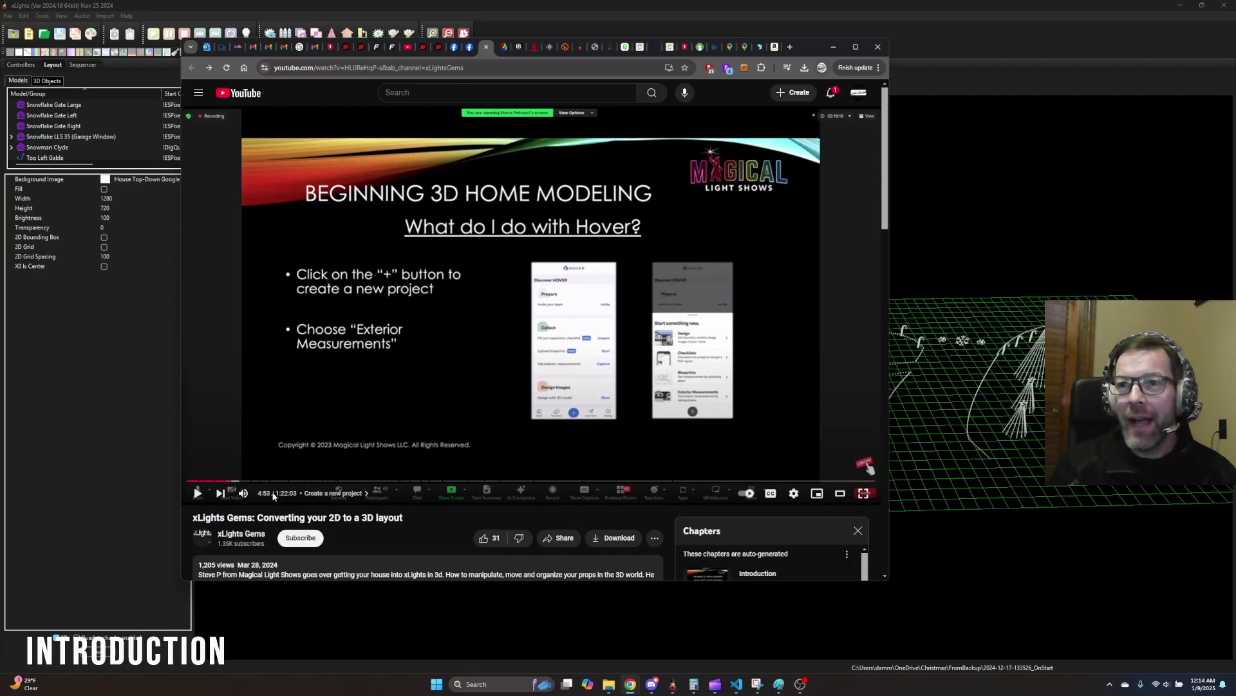
{"action": "left_click", "coordinate": [834, 46]}
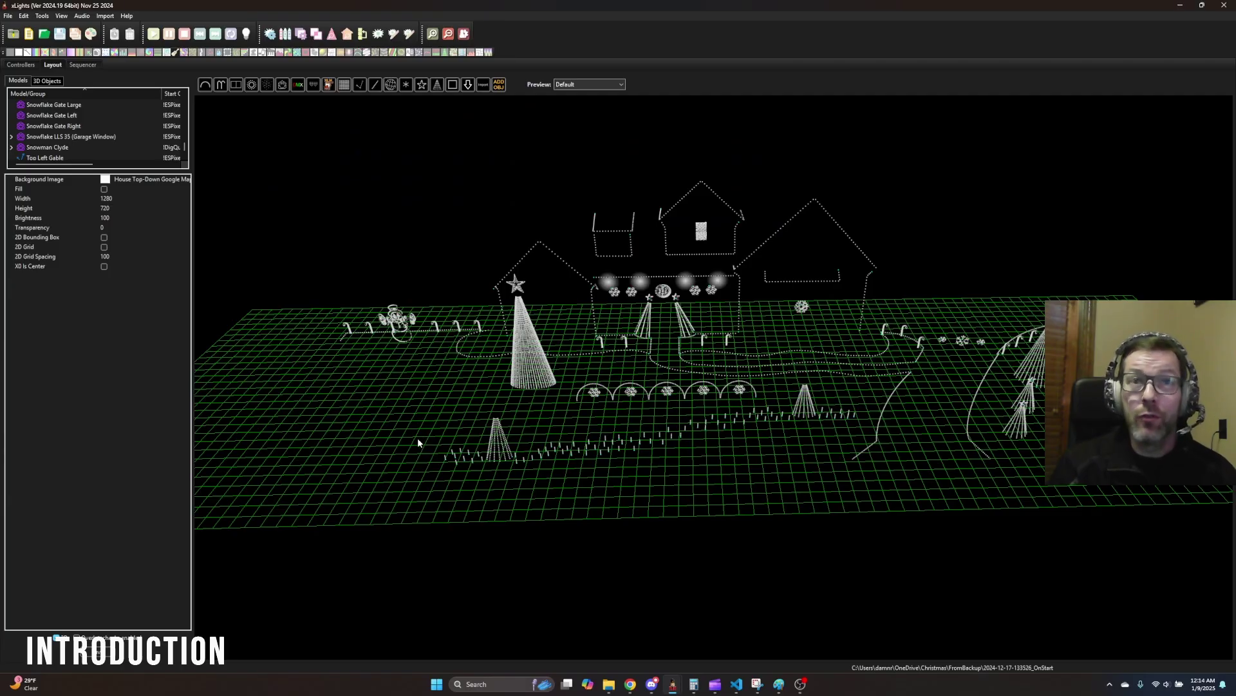
{"action": "scroll", "coordinate": [670, 412], "scroll_direction": "up", "scroll_amount": 4}
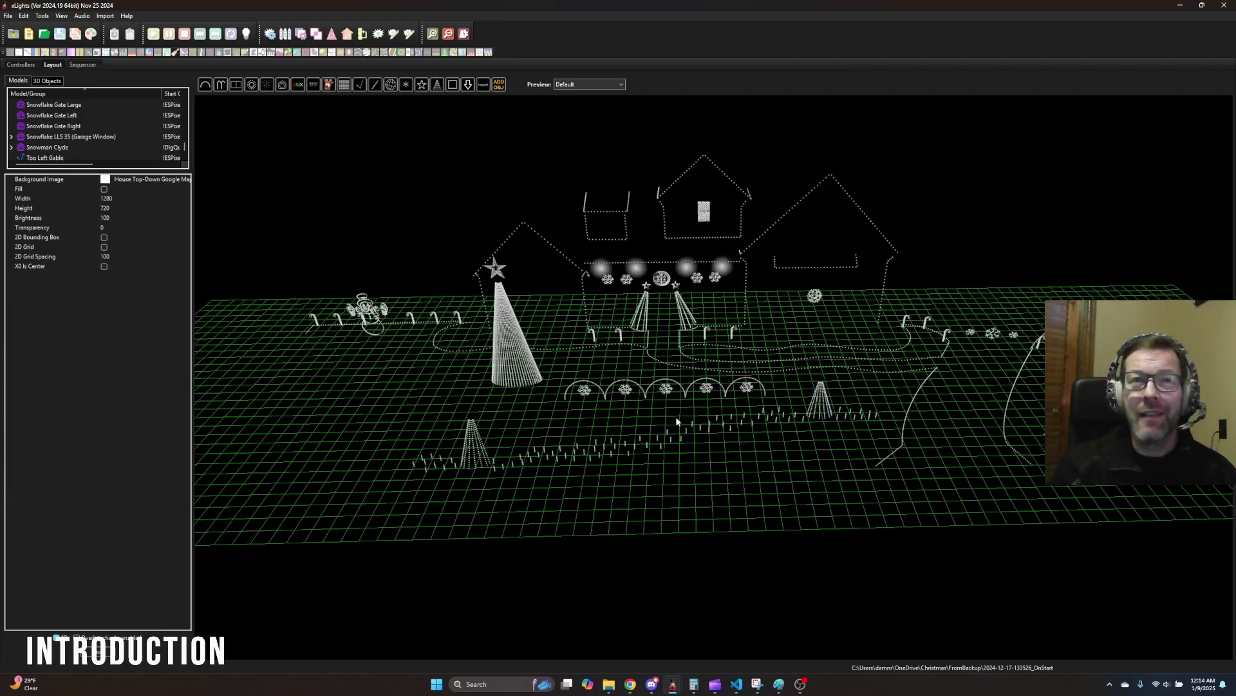
{"action": "scroll", "coordinate": [666, 410], "scroll_direction": "down", "scroll_amount": 1}
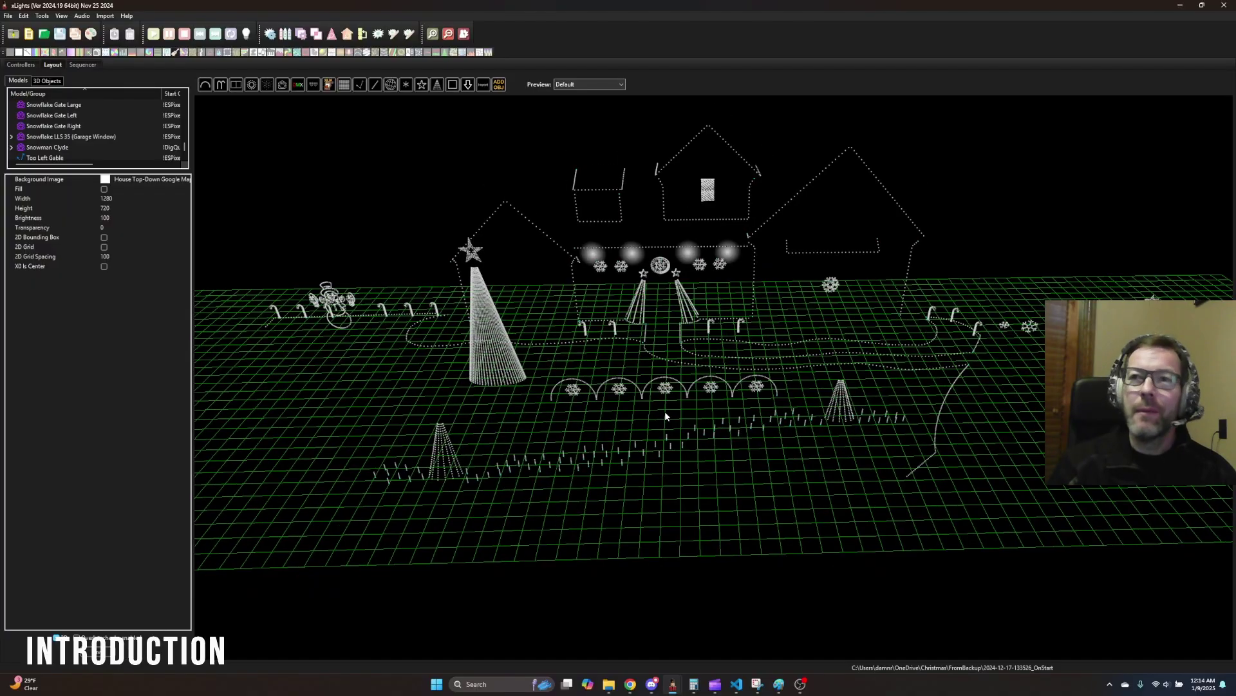
{"action": "left_click", "coordinate": [678, 398]}
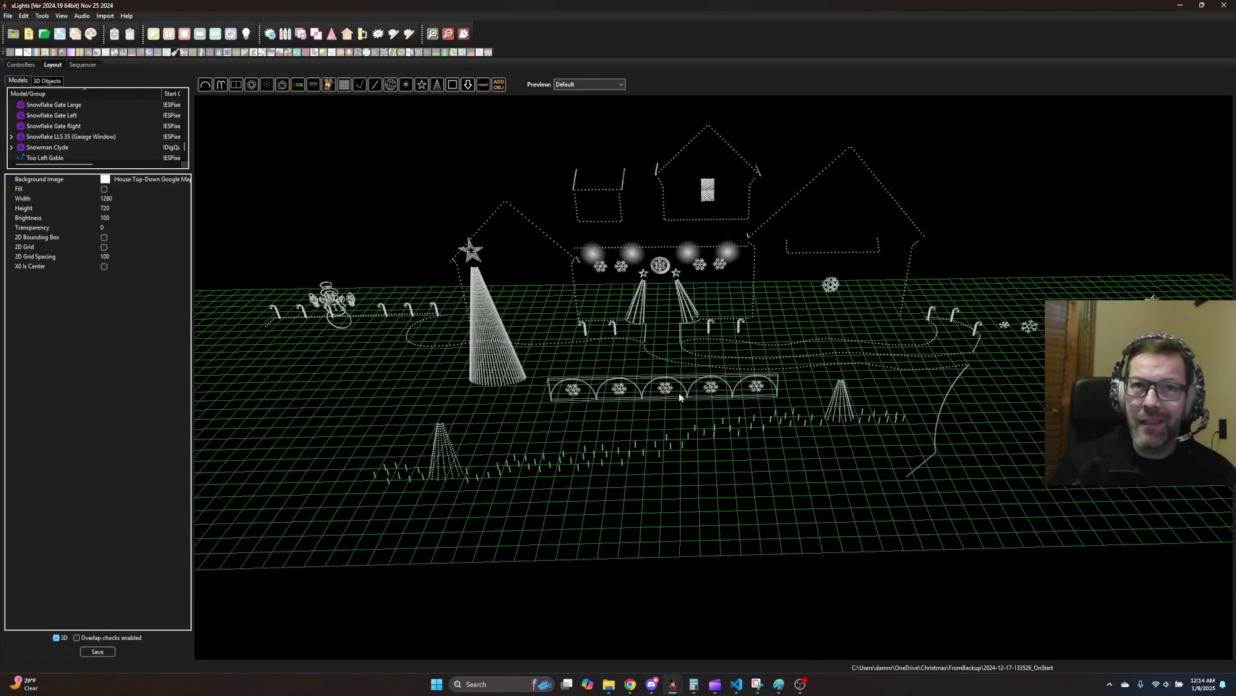
{"action": "left_click", "coordinate": [673, 407]}
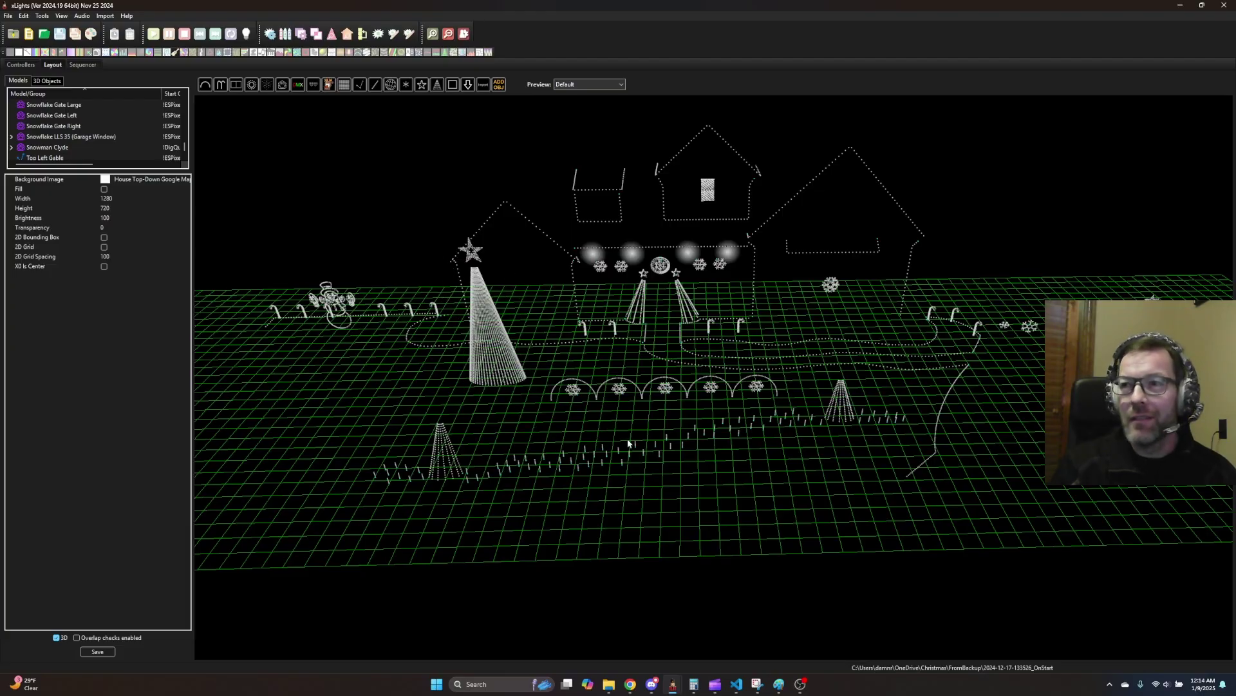
{"action": "left_click_drag", "start_coordinate": [646, 422], "coordinate": [635, 401]}
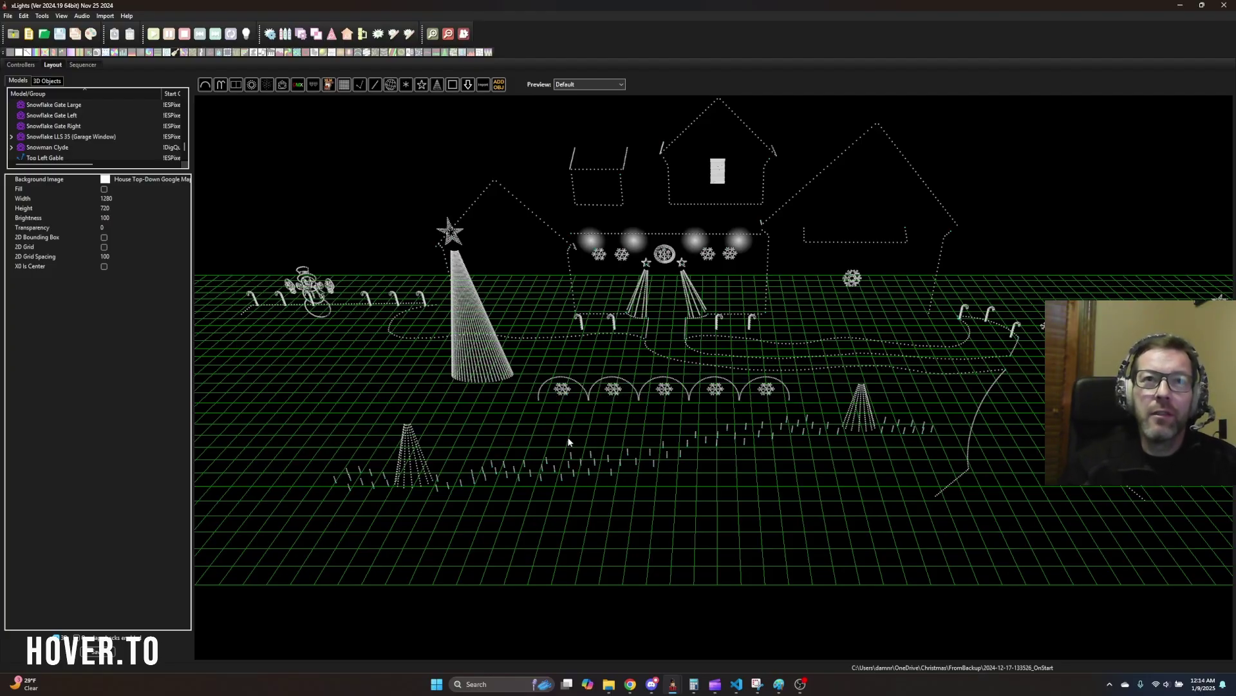
Step: Switch to the Hover sign-up window in Chrome and look over the hover.to home page
{"action": "mouse_move", "coordinate": [622, 680]}
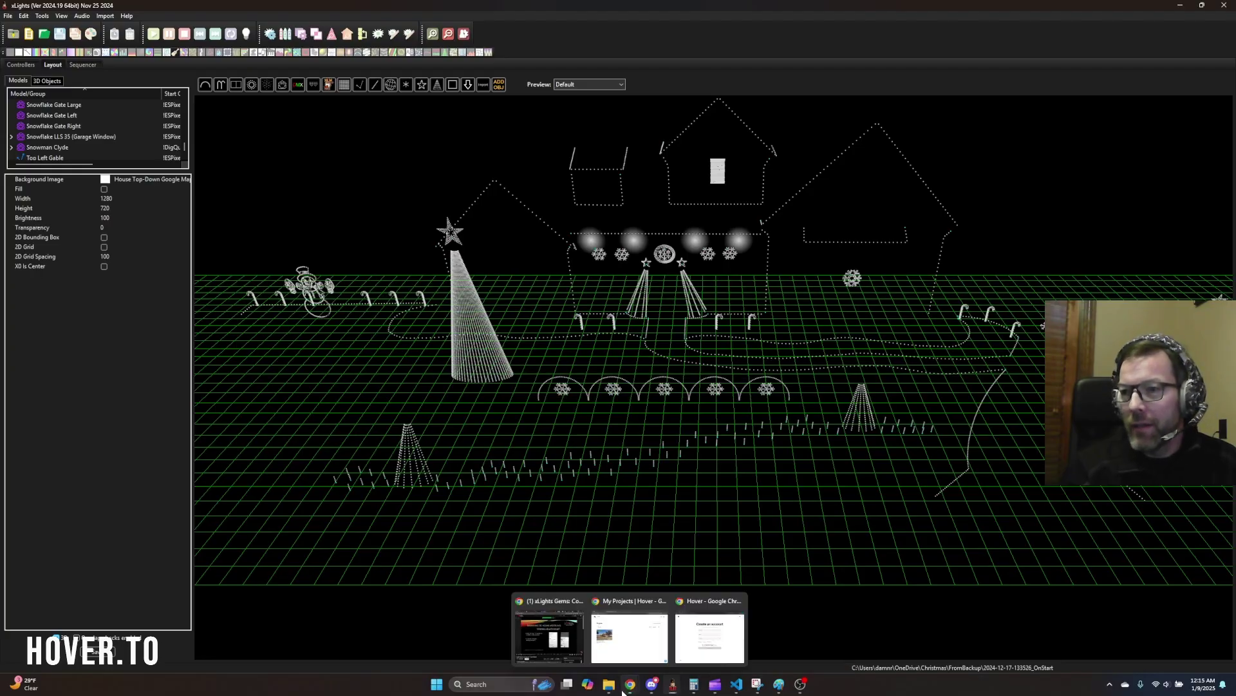
{"action": "left_click", "coordinate": [703, 647]}
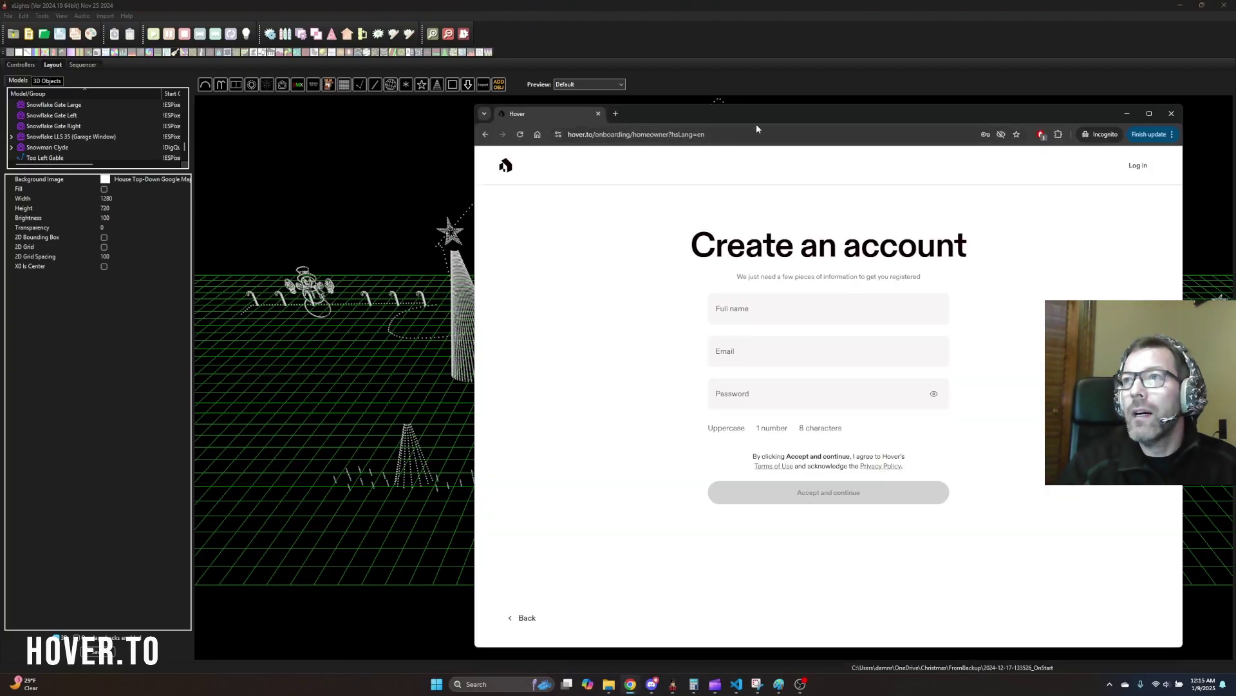
{"action": "left_click_drag", "start_coordinate": [722, 113], "coordinate": [531, 103]}
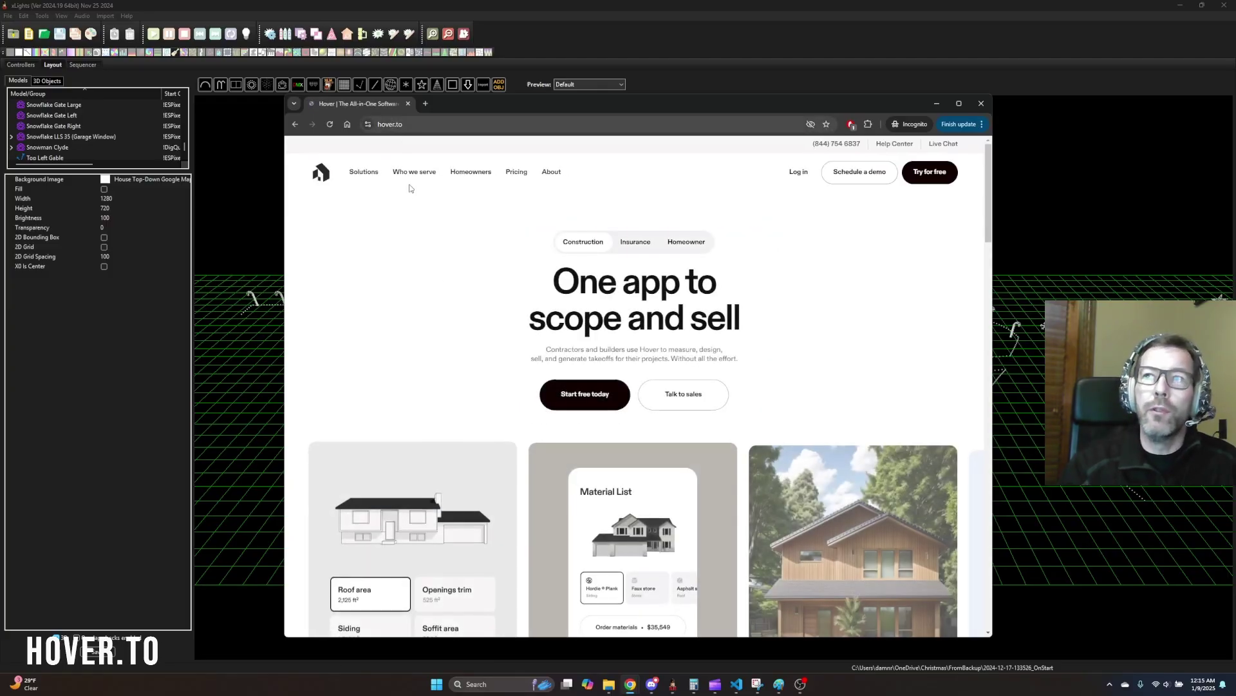
{"action": "scroll", "coordinate": [329, 370], "scroll_direction": "down", "scroll_amount": 1}
{"action": "scroll", "coordinate": [330, 371], "scroll_direction": "down", "scroll_amount": 2}
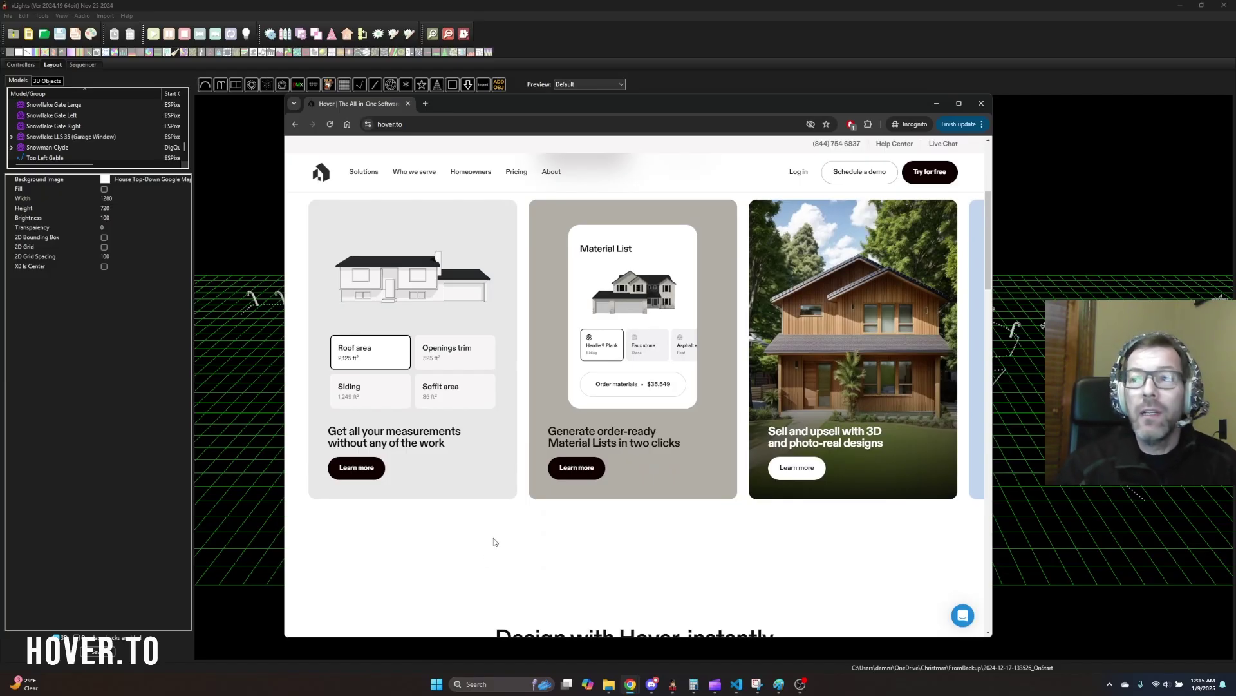
{"action": "scroll", "coordinate": [493, 539], "scroll_direction": "up", "scroll_amount": 3}
{"action": "scroll", "coordinate": [358, 390], "scroll_direction": "up", "scroll_amount": 1}
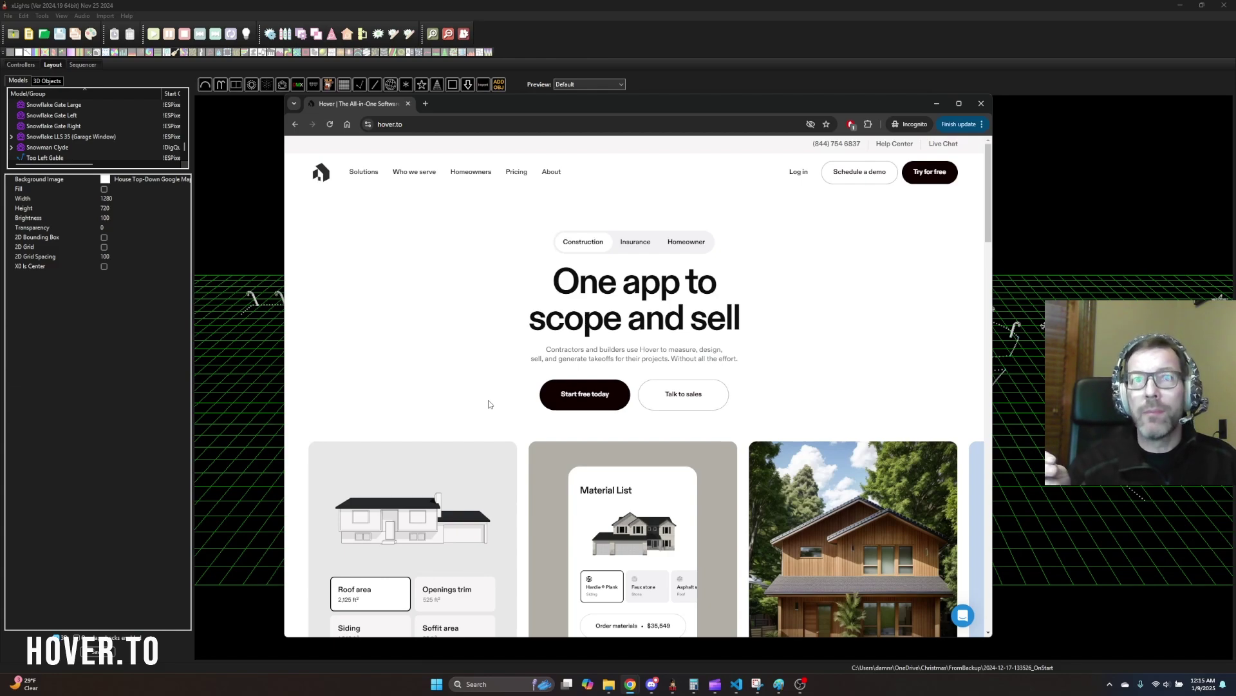
{"action": "scroll", "coordinate": [506, 380], "scroll_direction": "down", "scroll_amount": 1}
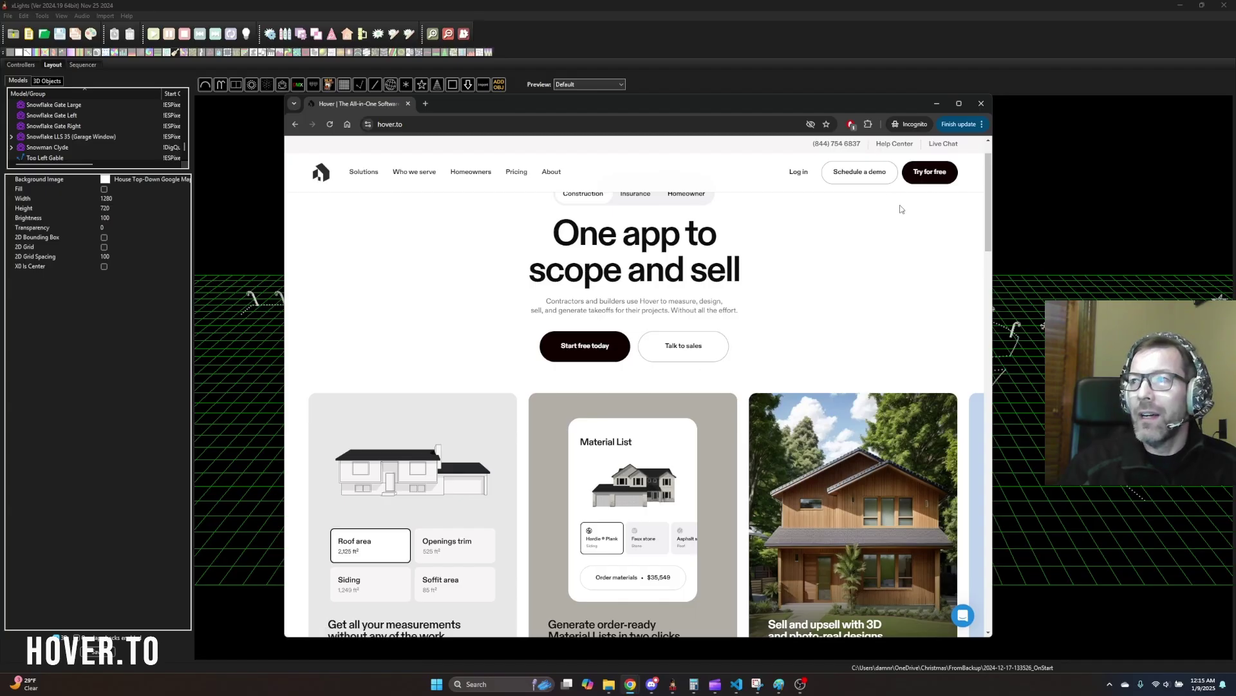
Step: Start the free Hover sign-up and choose Homeowner to reach the account creation form
{"action": "left_click", "coordinate": [921, 172]}
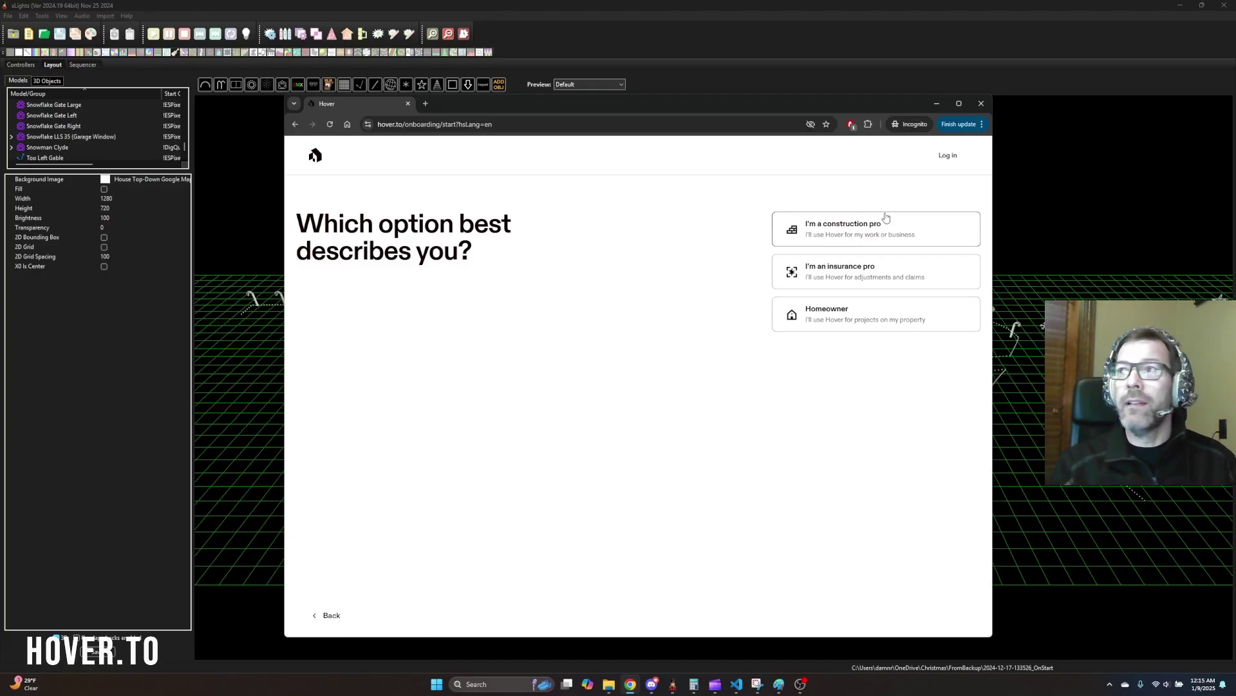
{"action": "left_click_drag", "start_coordinate": [769, 113], "coordinate": [726, 116]}
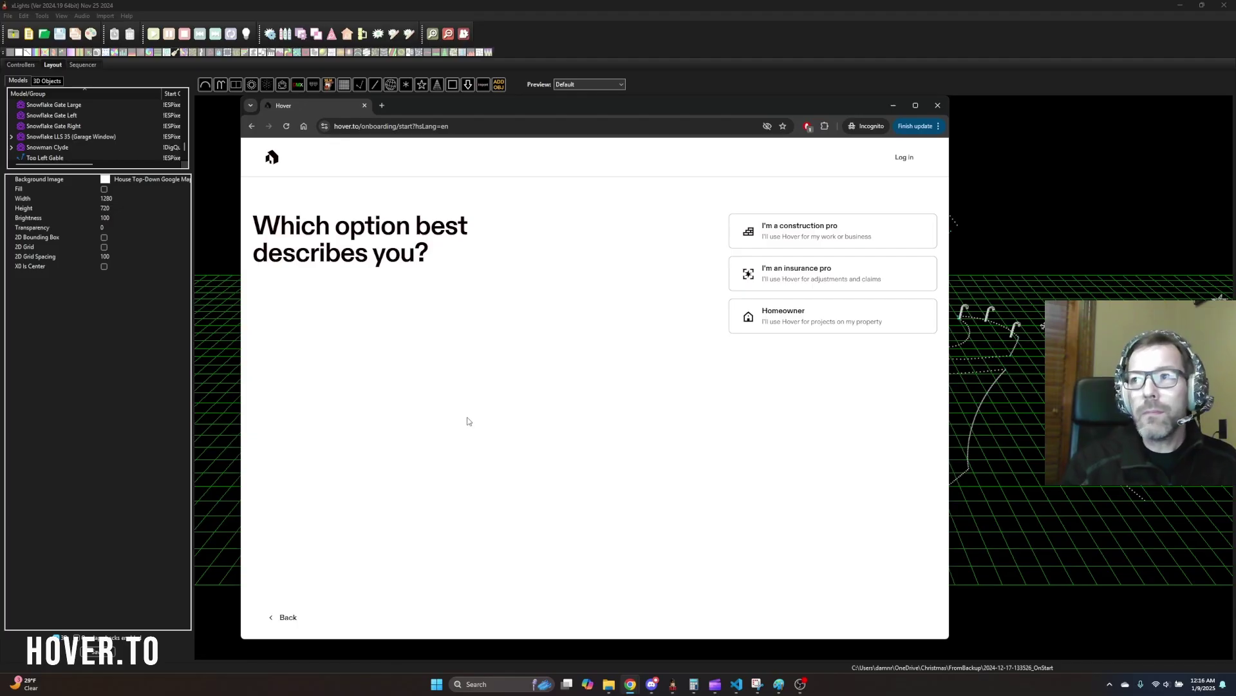
{"action": "left_click", "coordinate": [795, 326]}
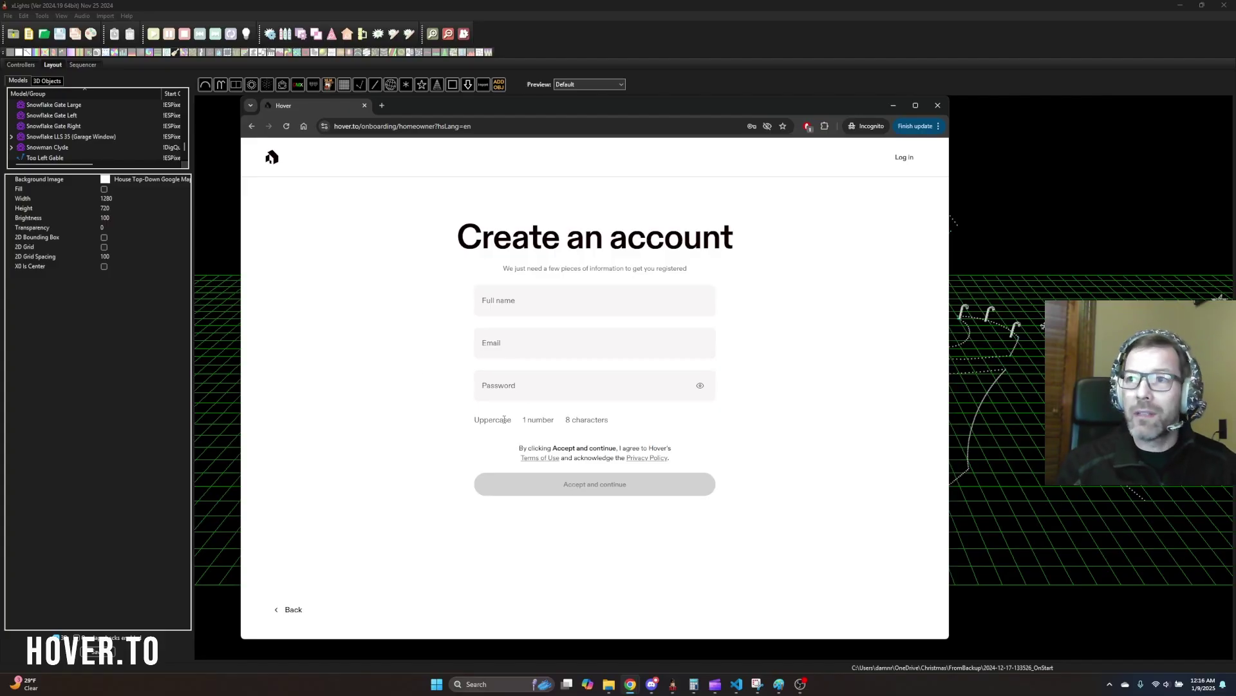
{"action": "left_click_drag", "start_coordinate": [412, 101], "coordinate": [367, 119]}
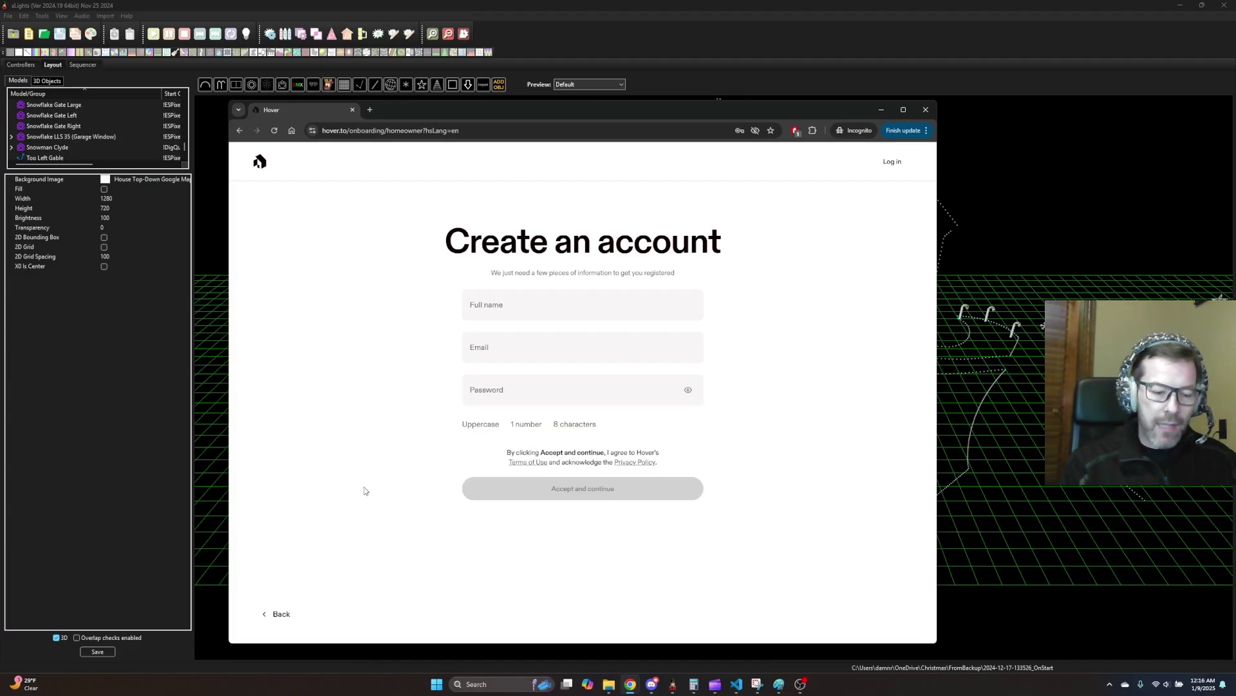
{"action": "key", "text": "ctrl+t"}
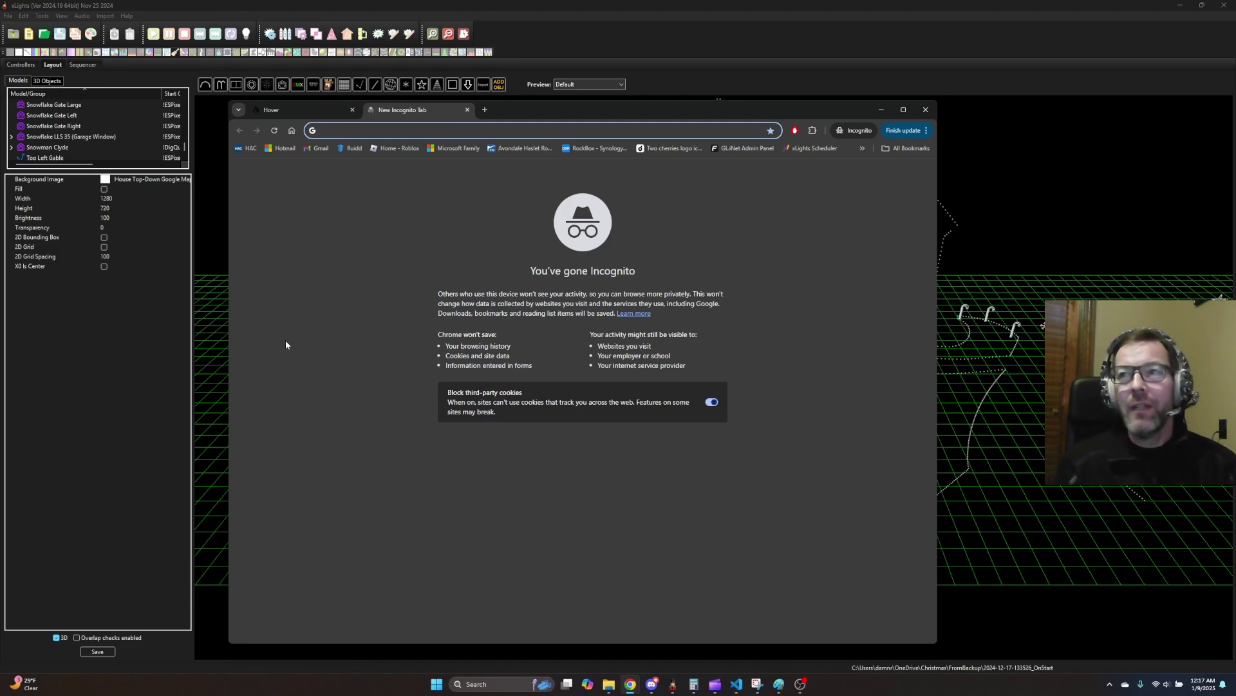
{"action": "left_click", "coordinate": [314, 107]}
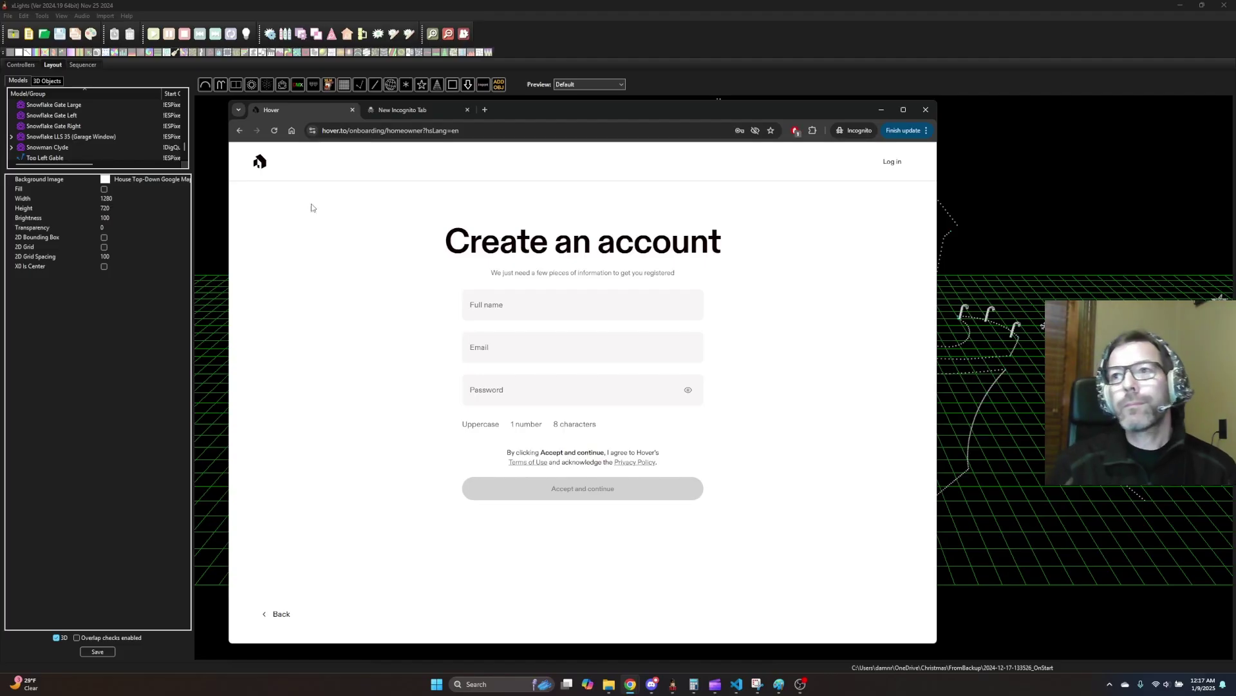
{"action": "left_click", "coordinate": [884, 114]}
Step: Switch to the Chrome window with the Hover project list and open the completed house project
{"action": "mouse_move", "coordinate": [634, 689]}
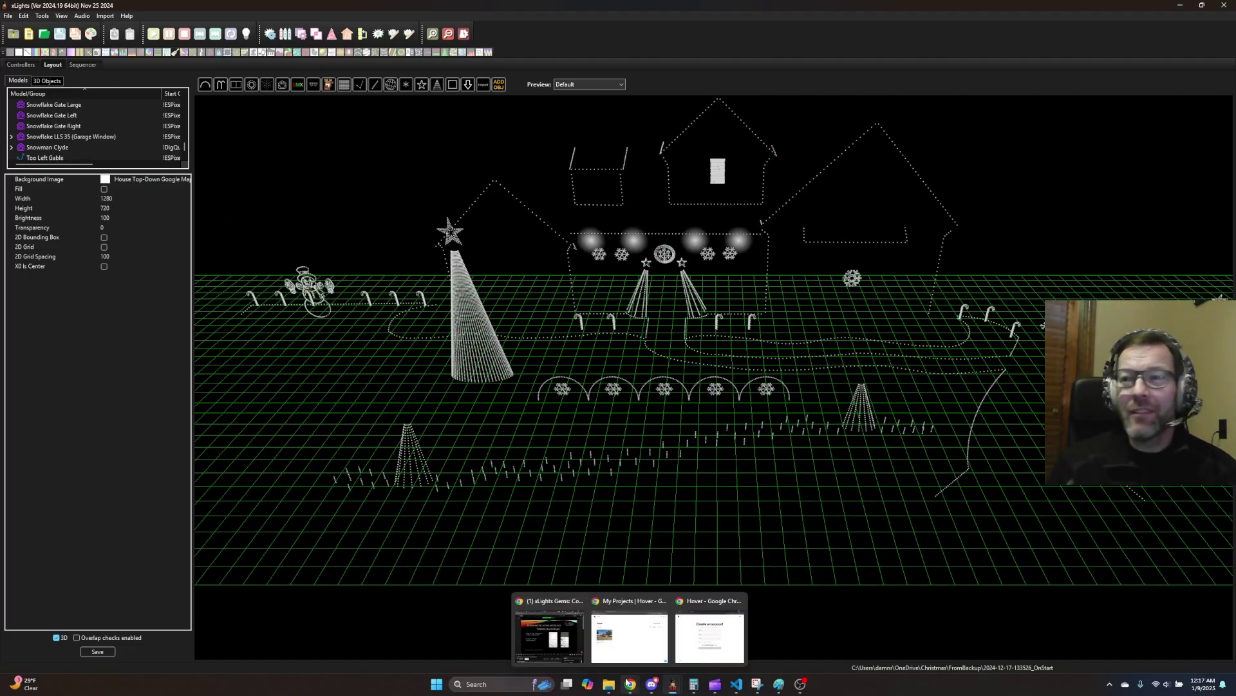
{"action": "left_click", "coordinate": [739, 651]}
{"action": "left_click", "coordinate": [640, 644]}
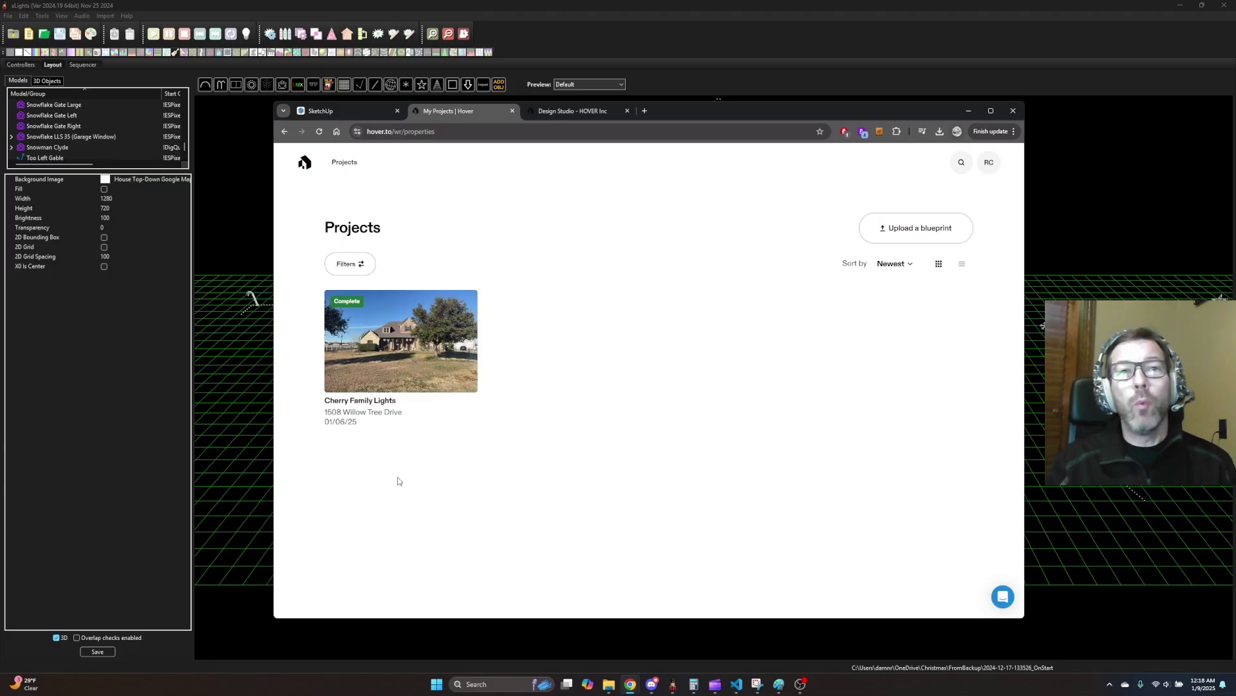
{"action": "left_click", "coordinate": [396, 338]}
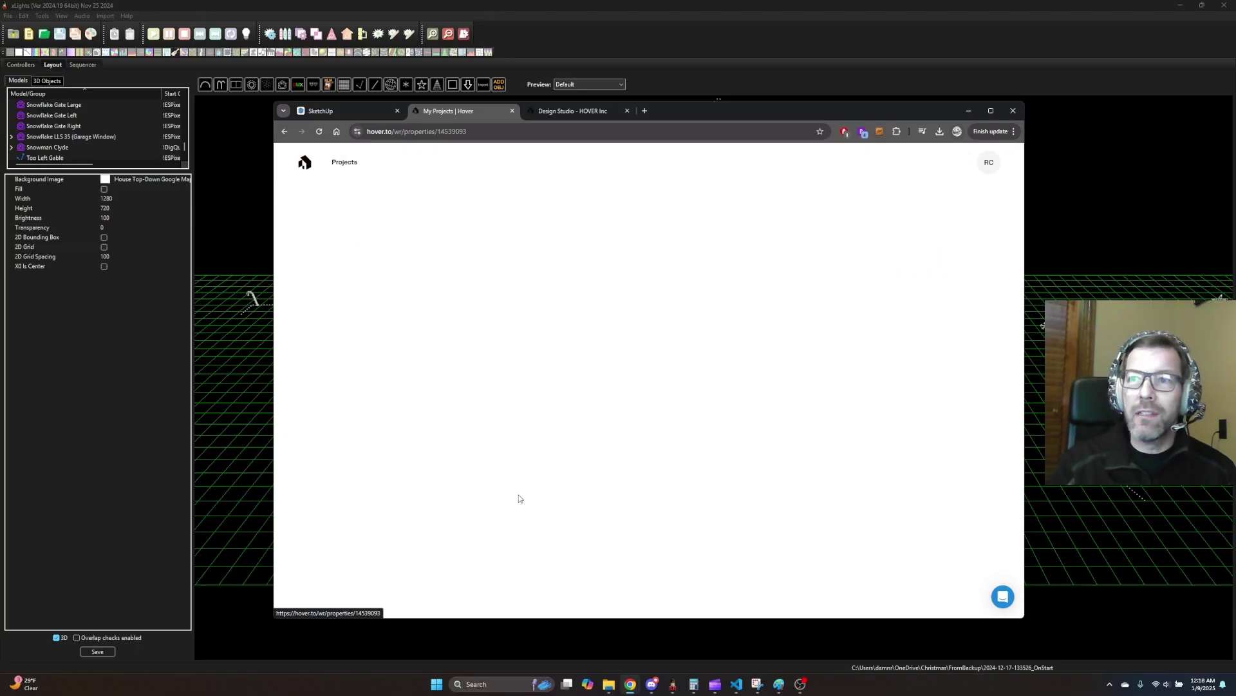
{"action": "left_click_drag", "start_coordinate": [684, 112], "coordinate": [655, 98]}
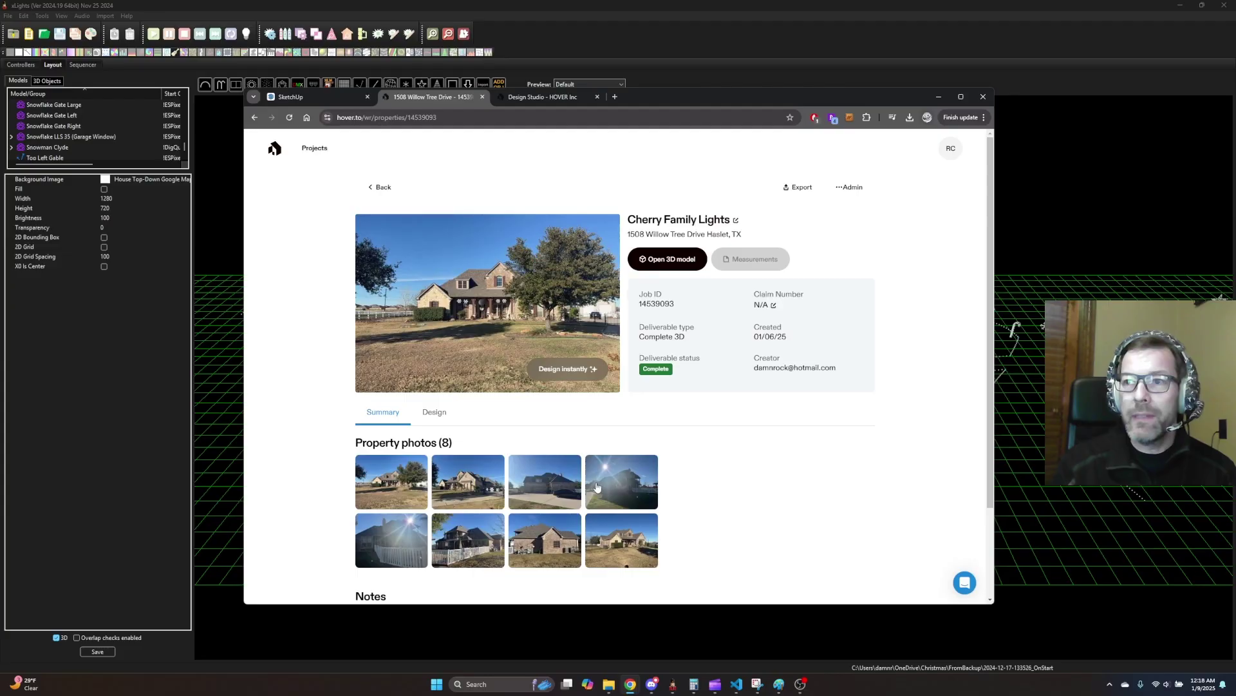
Step: Review the house project's summary page with its property photos and open its 3D model
{"action": "scroll", "coordinate": [621, 483], "scroll_direction": "down", "scroll_amount": 2}
{"action": "scroll", "coordinate": [607, 497], "scroll_direction": "up", "scroll_amount": 2}
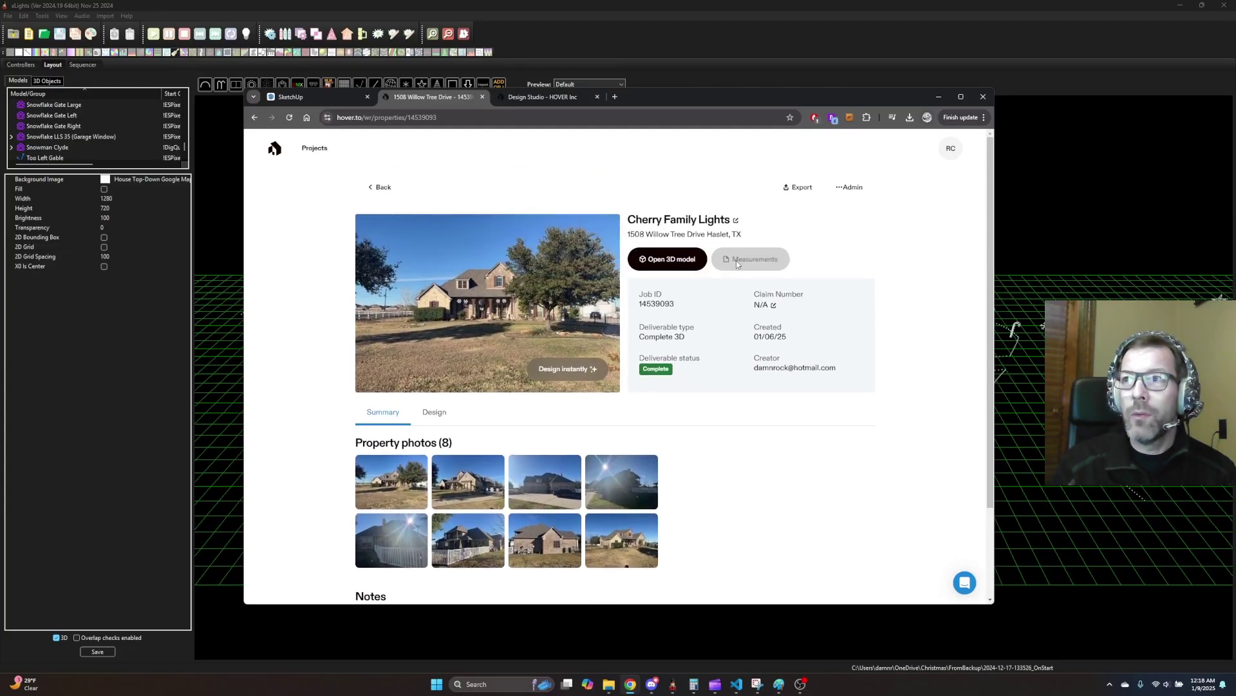
{"action": "left_click", "coordinate": [667, 260]}
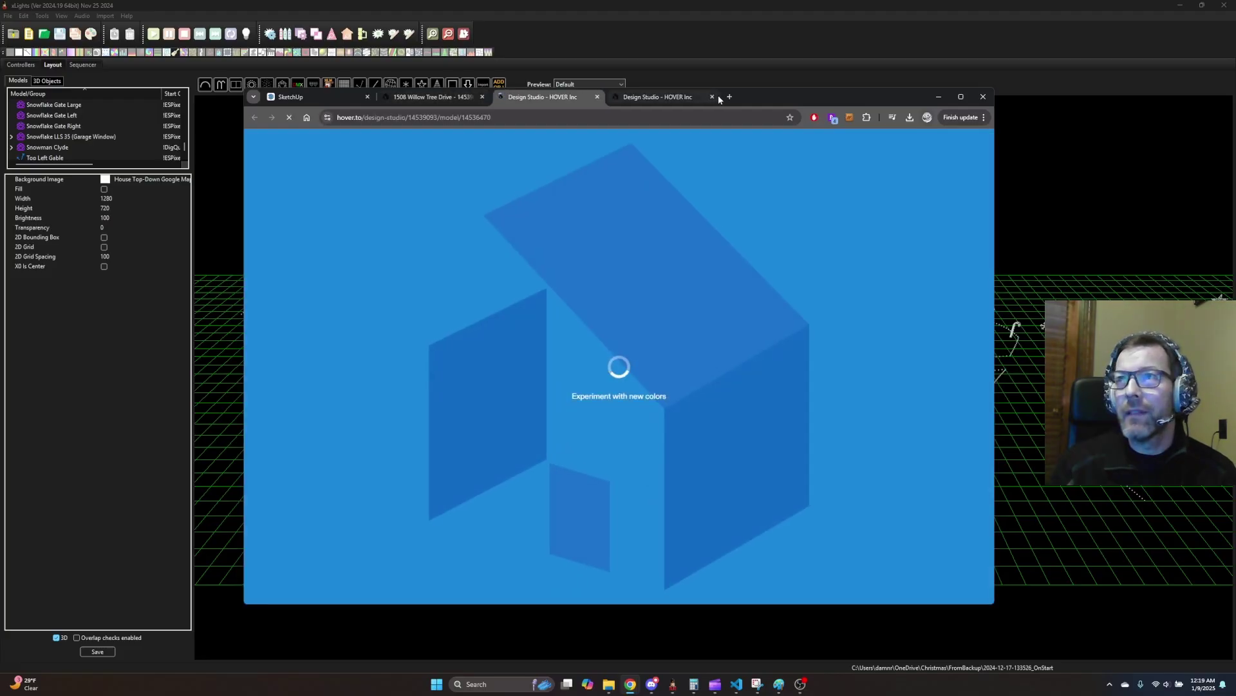
Step: Close the duplicate Design Studio tab and dismiss the support chat window covering the 3D model
{"action": "left_click", "coordinate": [712, 97]}
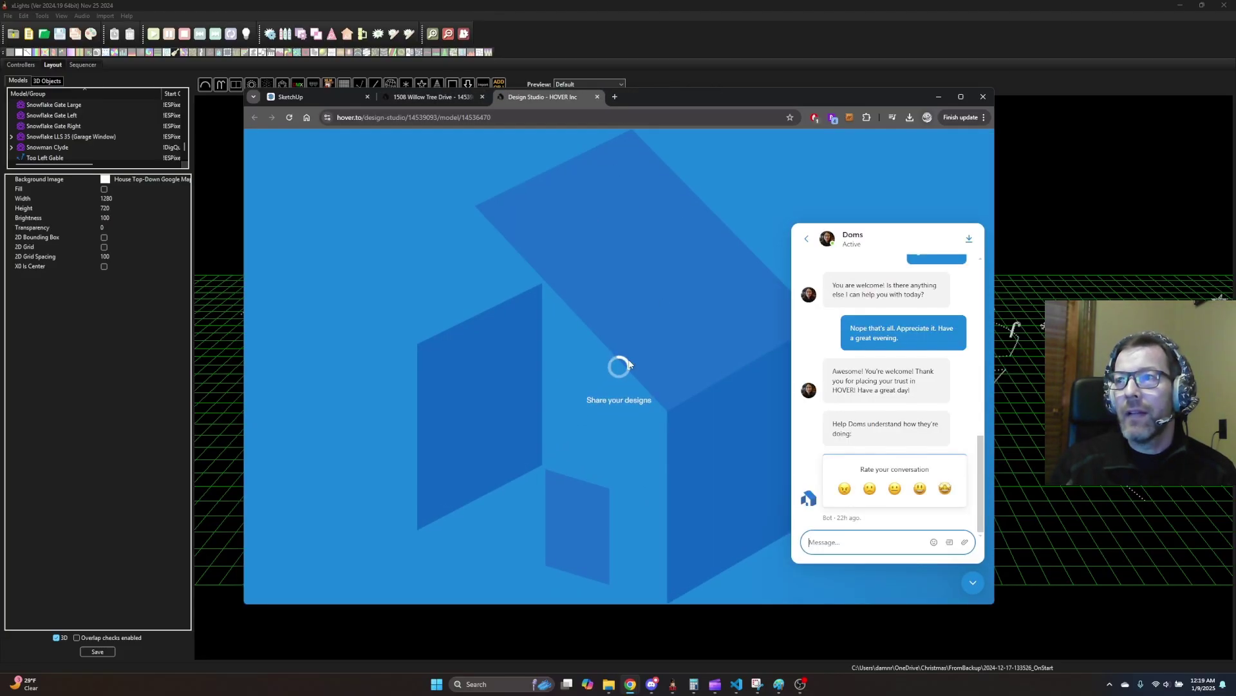
{"action": "left_click", "coordinate": [805, 238]}
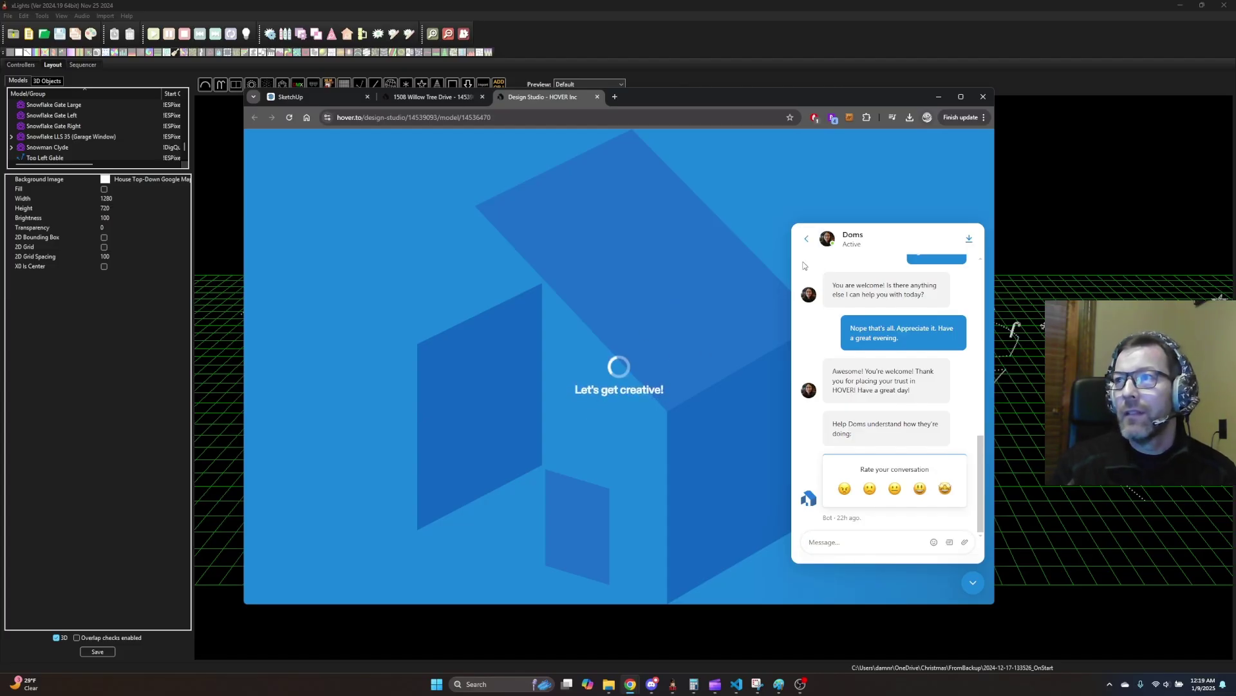
{"action": "left_click", "coordinate": [804, 238]}
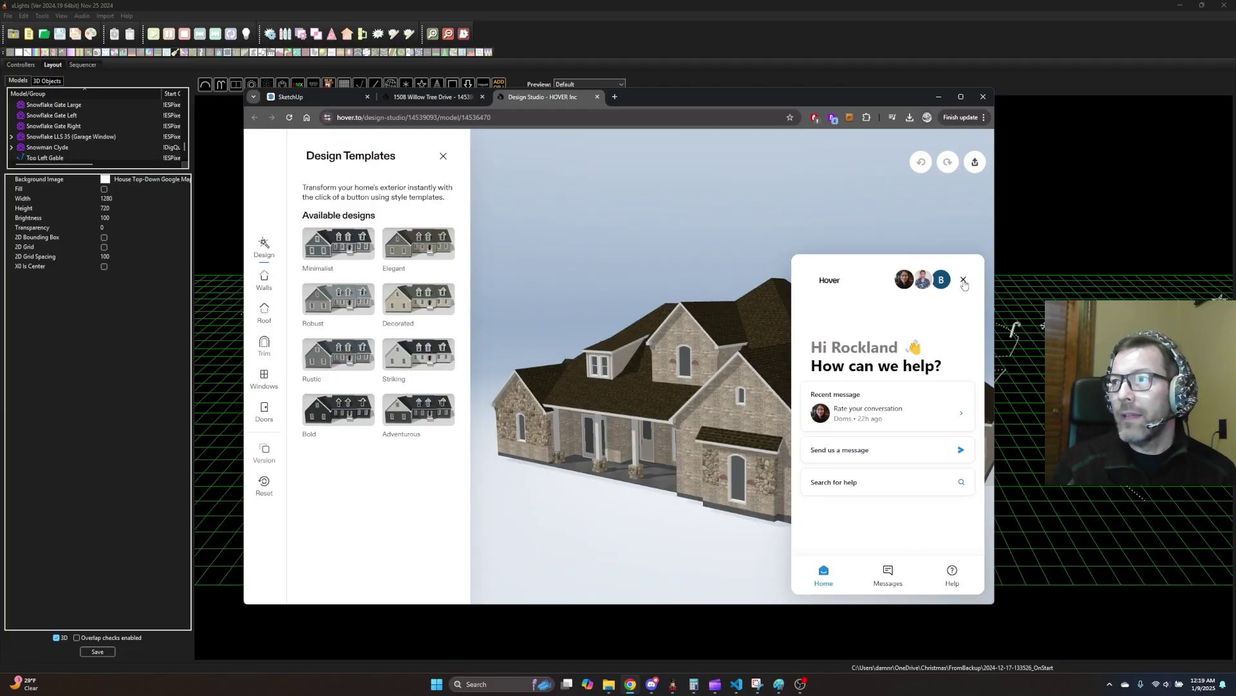
{"action": "left_click", "coordinate": [964, 280]}
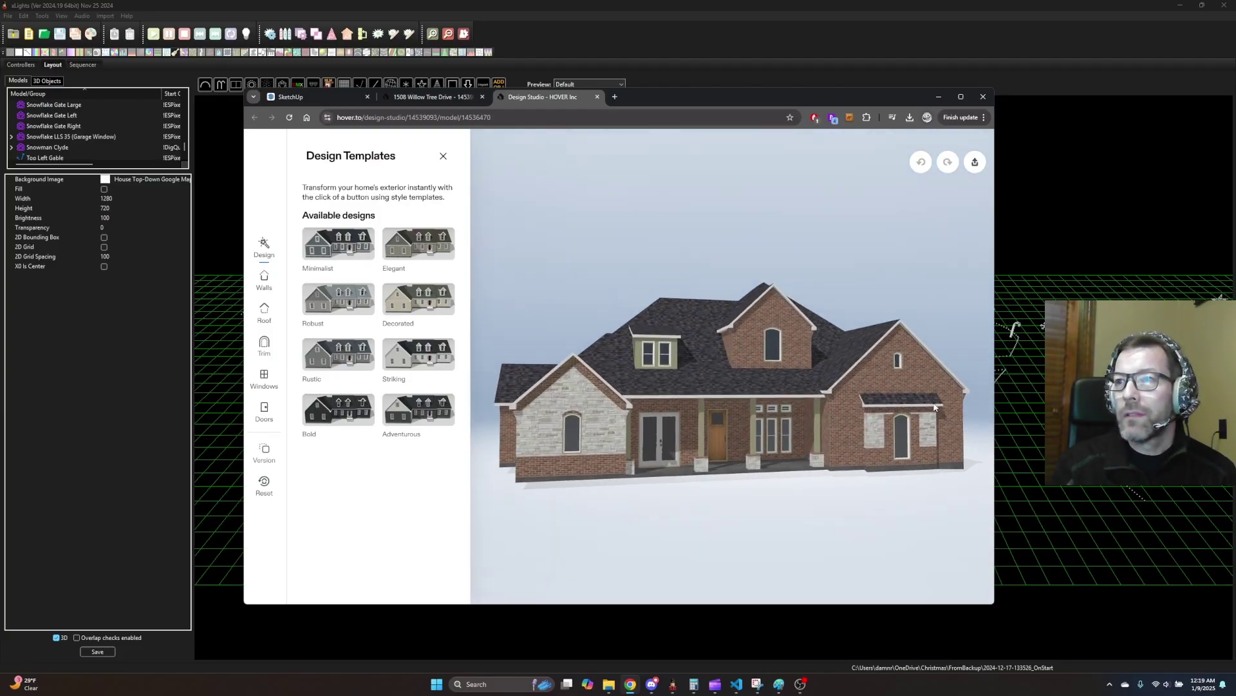
Step: Inspect the 3D house model from the front and from a raised angle showing the roof
{"action": "left_click_drag", "start_coordinate": [910, 411], "coordinate": [787, 429]}
{"action": "scroll", "coordinate": [787, 429], "scroll_direction": "down", "scroll_amount": 3}
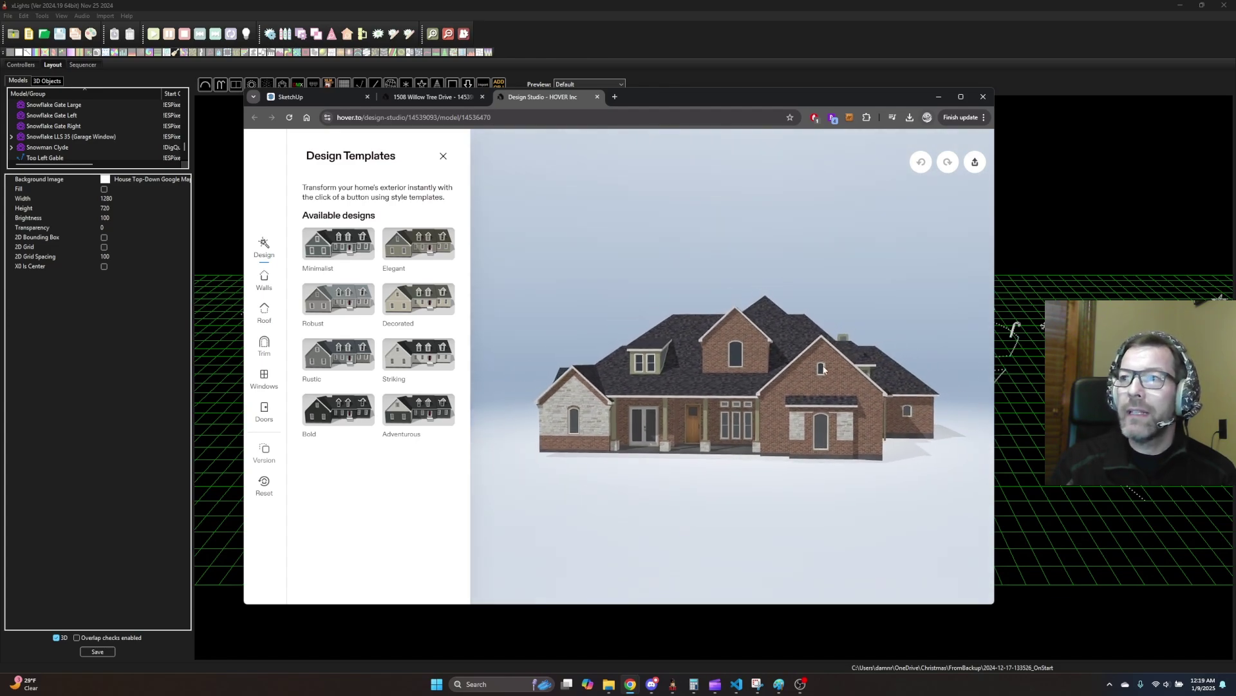
{"action": "left_click_drag", "start_coordinate": [808, 374], "coordinate": [812, 402]}
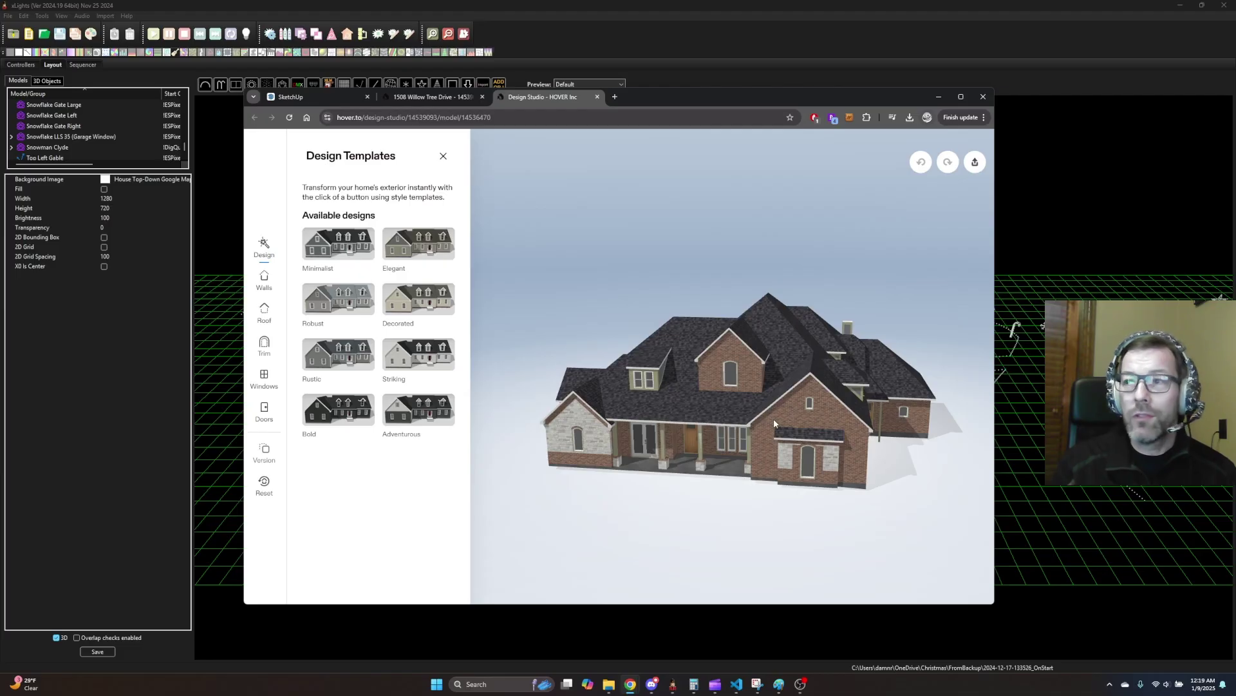
{"action": "scroll", "coordinate": [787, 422], "scroll_direction": "up", "scroll_amount": 3}
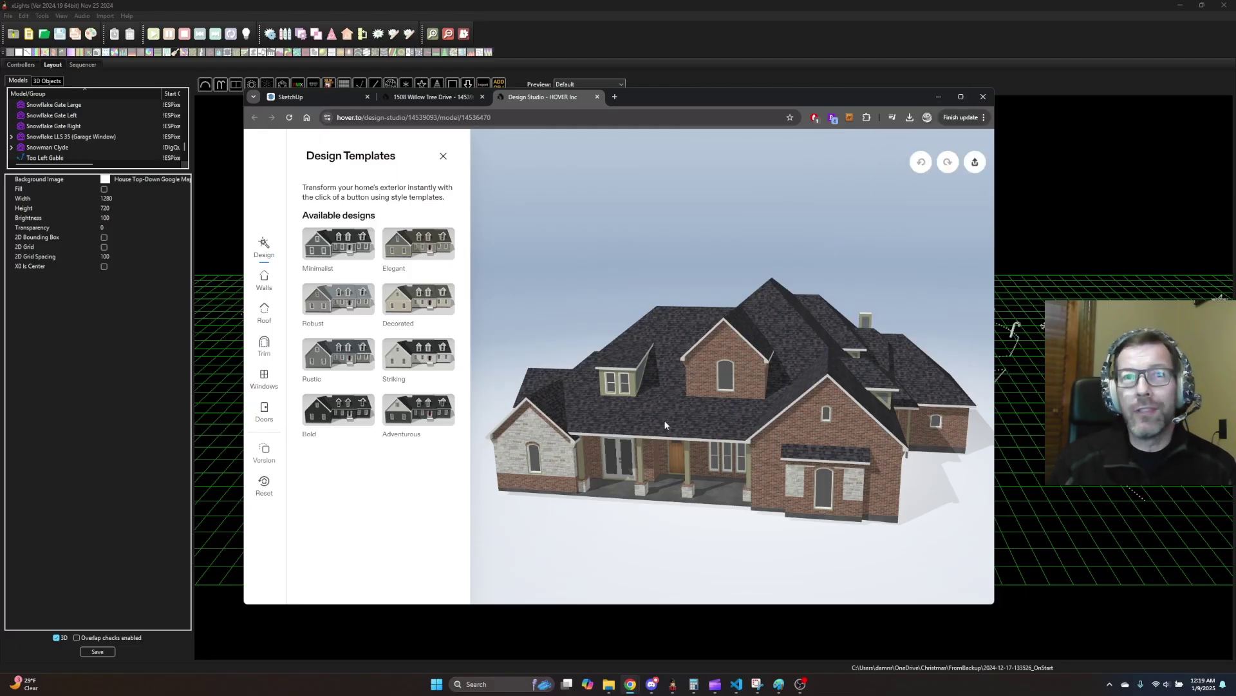
{"action": "left_click_drag", "start_coordinate": [787, 100], "coordinate": [801, 104]}
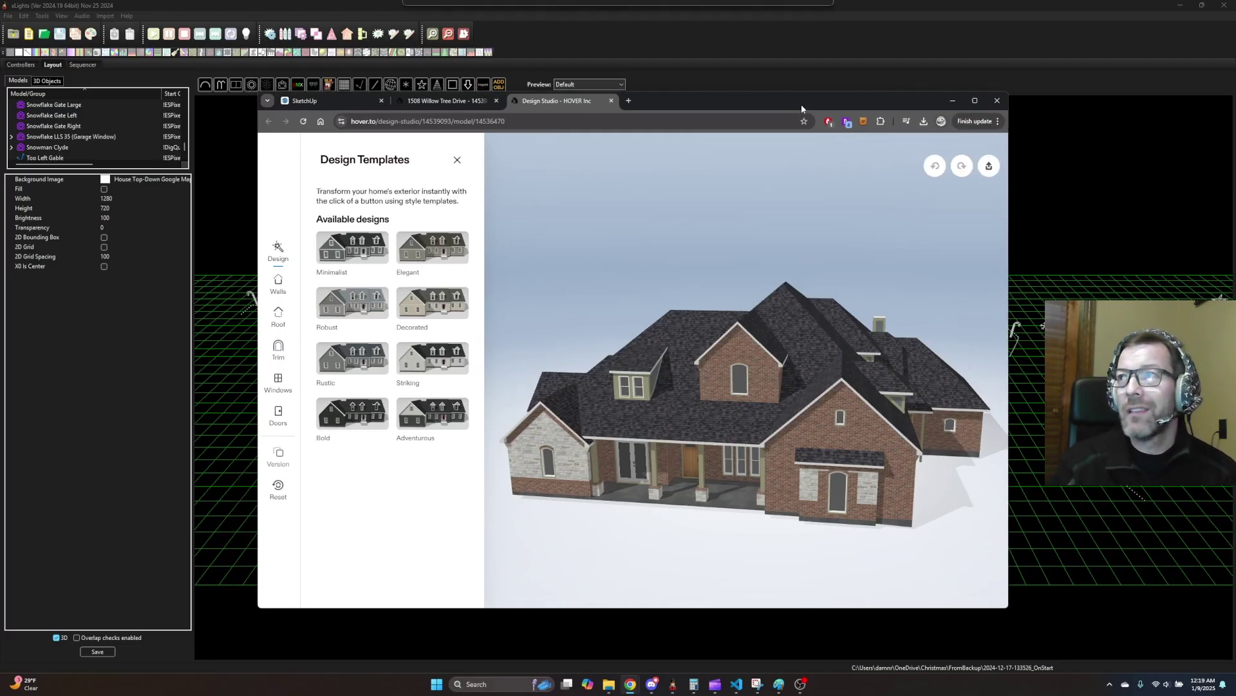
Step: Close the design templates, try CertainTeed Traditional/Strip Nickel Gray on the roof, and apply CertainTeed Designer Espresso instead
{"action": "left_click", "coordinate": [458, 160]}
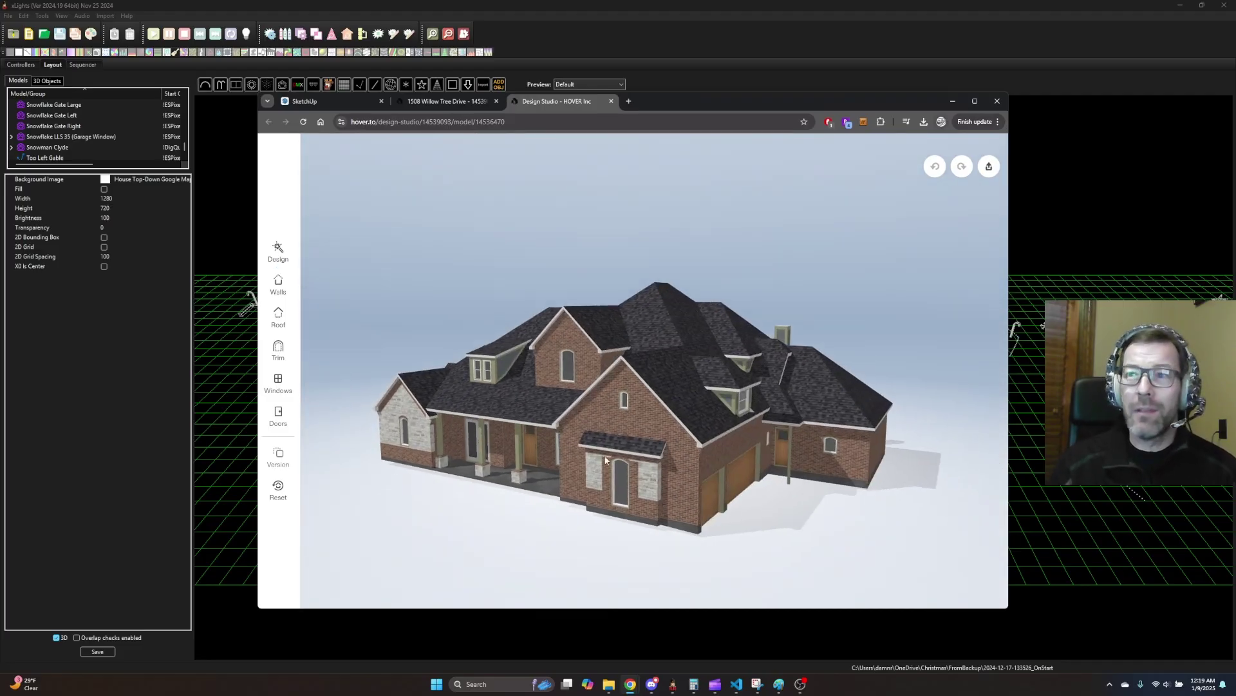
{"action": "left_click", "coordinate": [279, 325]}
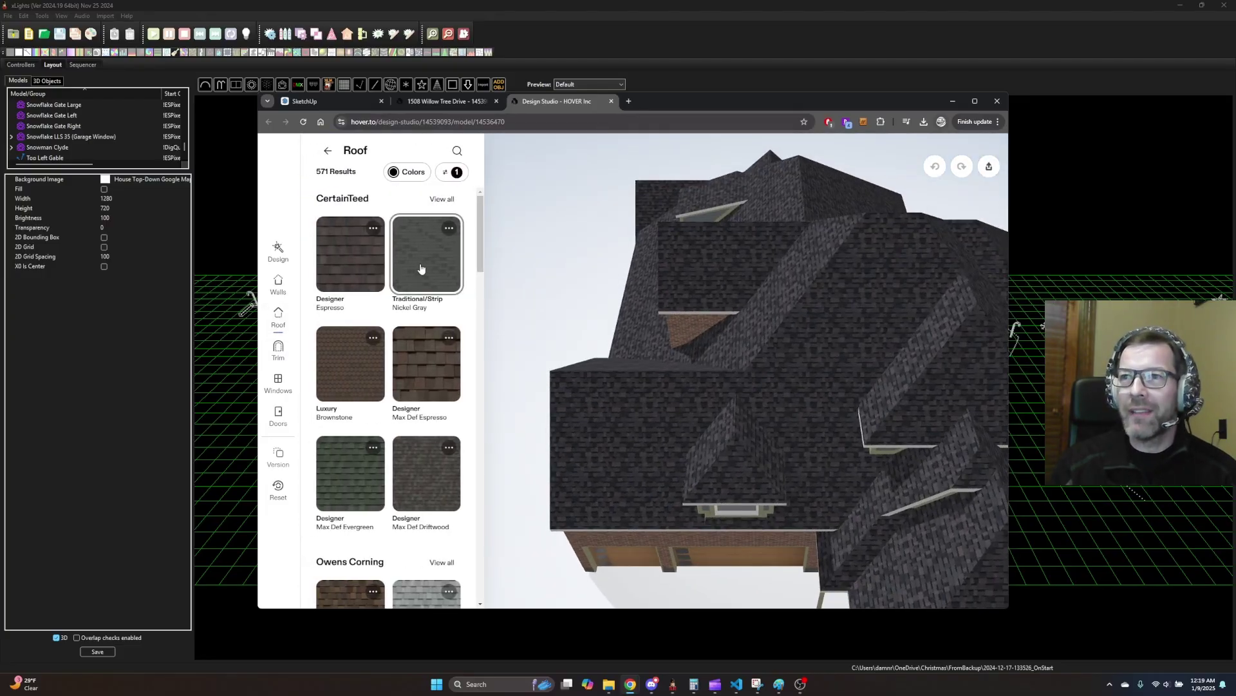
{"action": "left_click", "coordinate": [421, 268]}
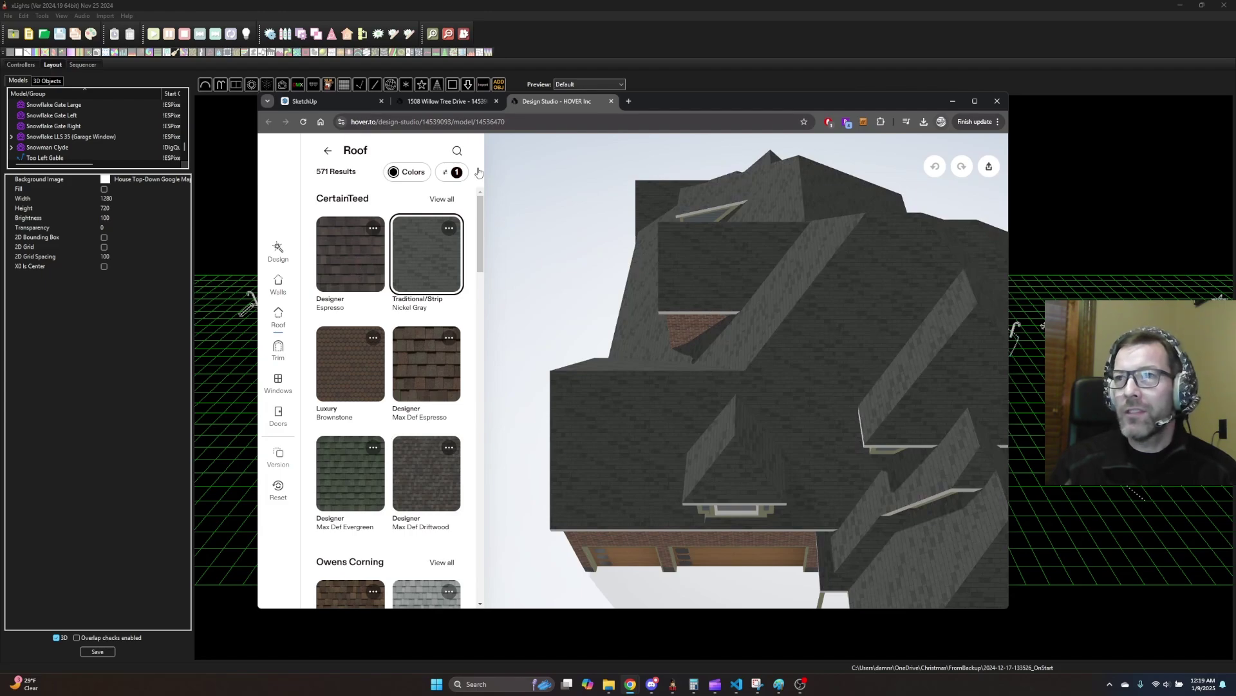
{"action": "left_click", "coordinate": [336, 232]}
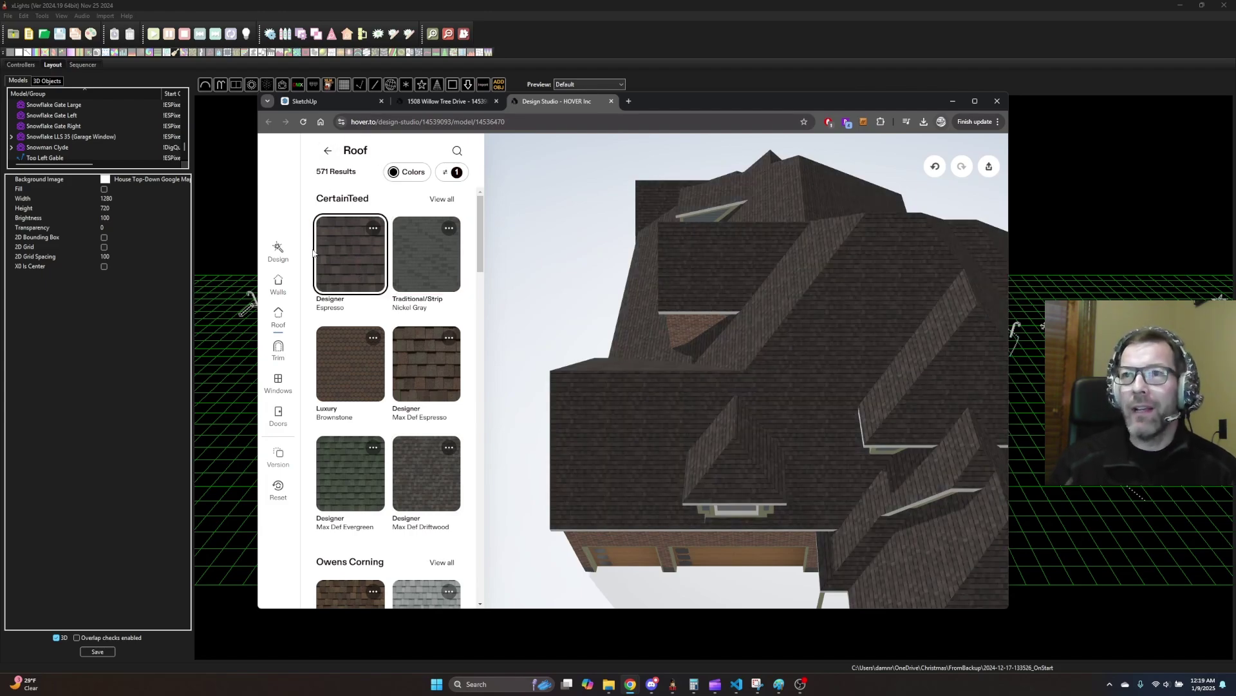
{"action": "left_click", "coordinate": [327, 151]}
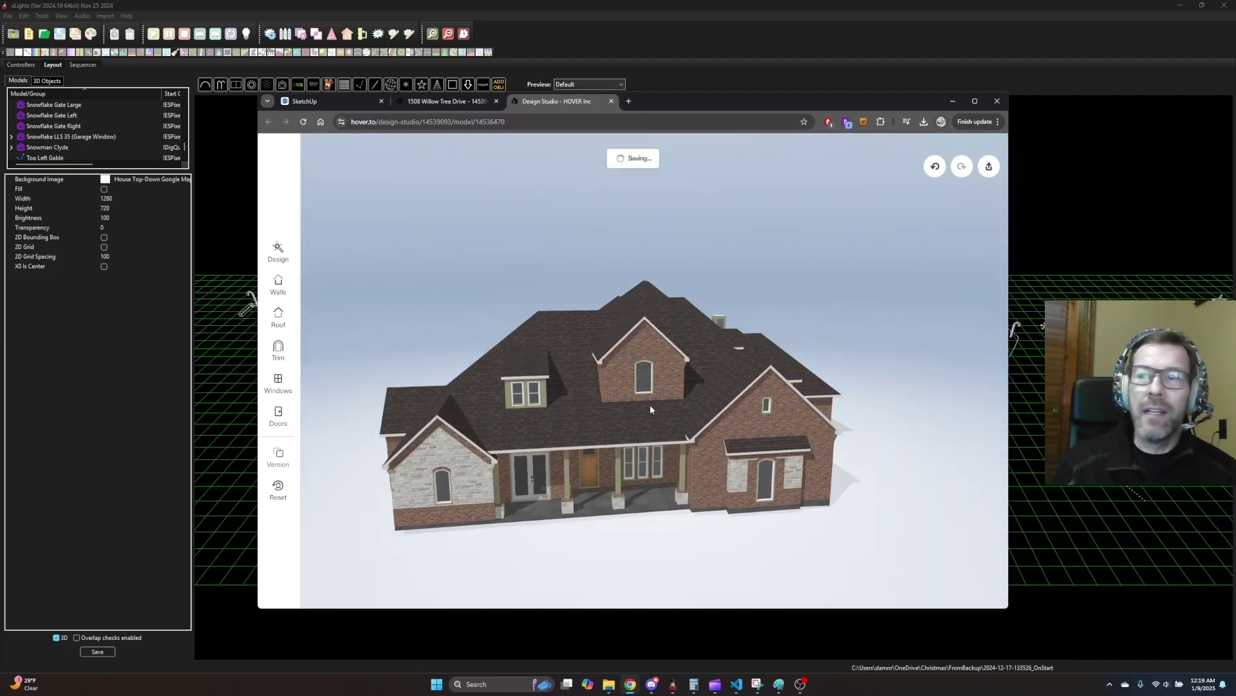
Step: Examine the house with its new roof material from front and elevated angles
{"action": "left_click_drag", "start_coordinate": [704, 453], "coordinate": [678, 438]}
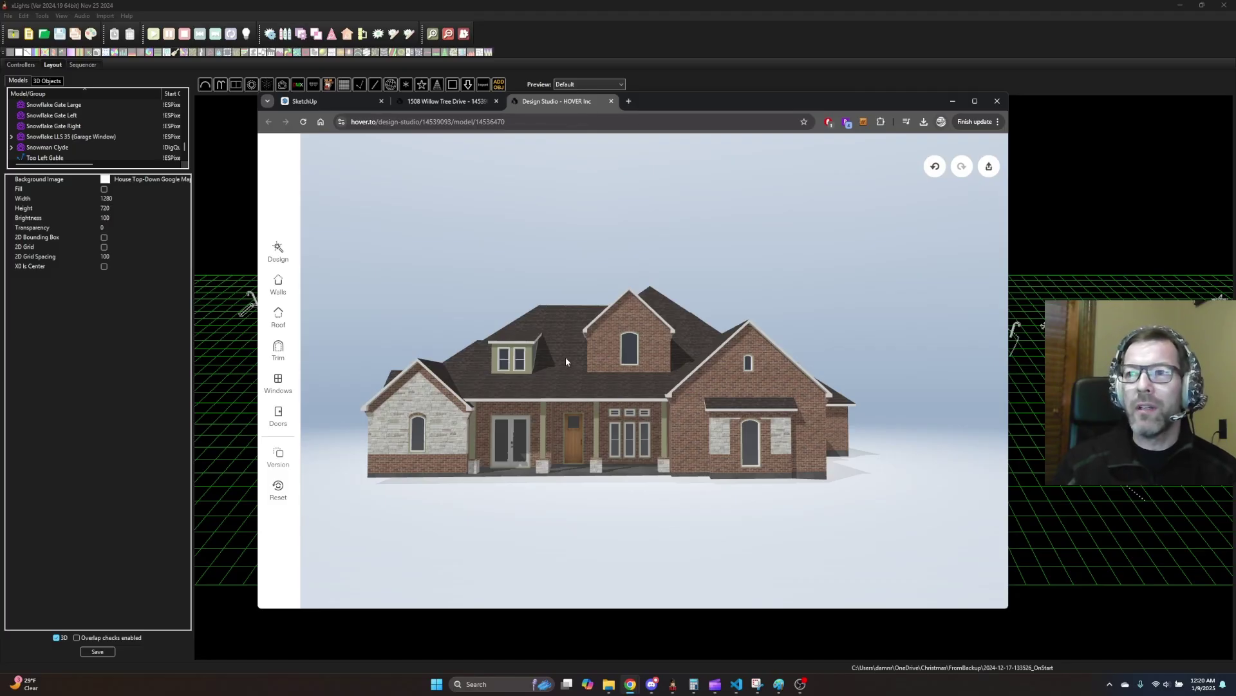
{"action": "left_click_drag", "start_coordinate": [702, 465], "coordinate": [667, 484]}
{"action": "scroll", "coordinate": [668, 485], "scroll_direction": "up", "scroll_amount": 3}
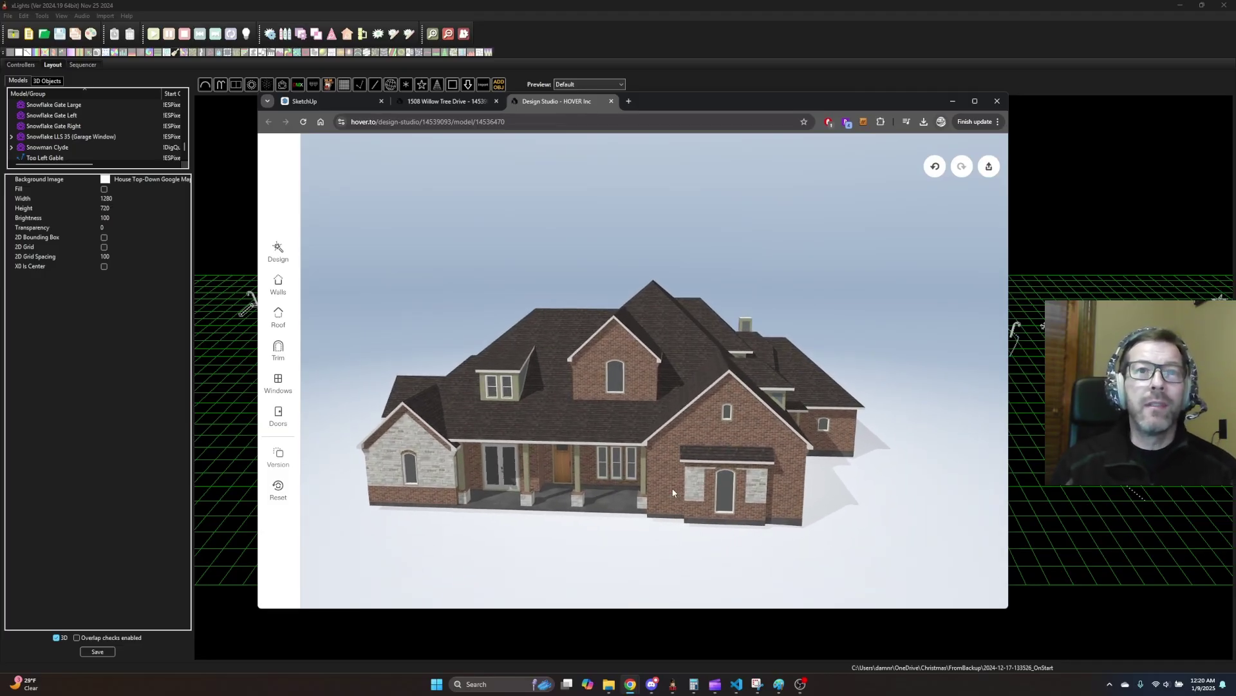
{"action": "left_click_drag", "start_coordinate": [621, 426], "coordinate": [639, 431]}
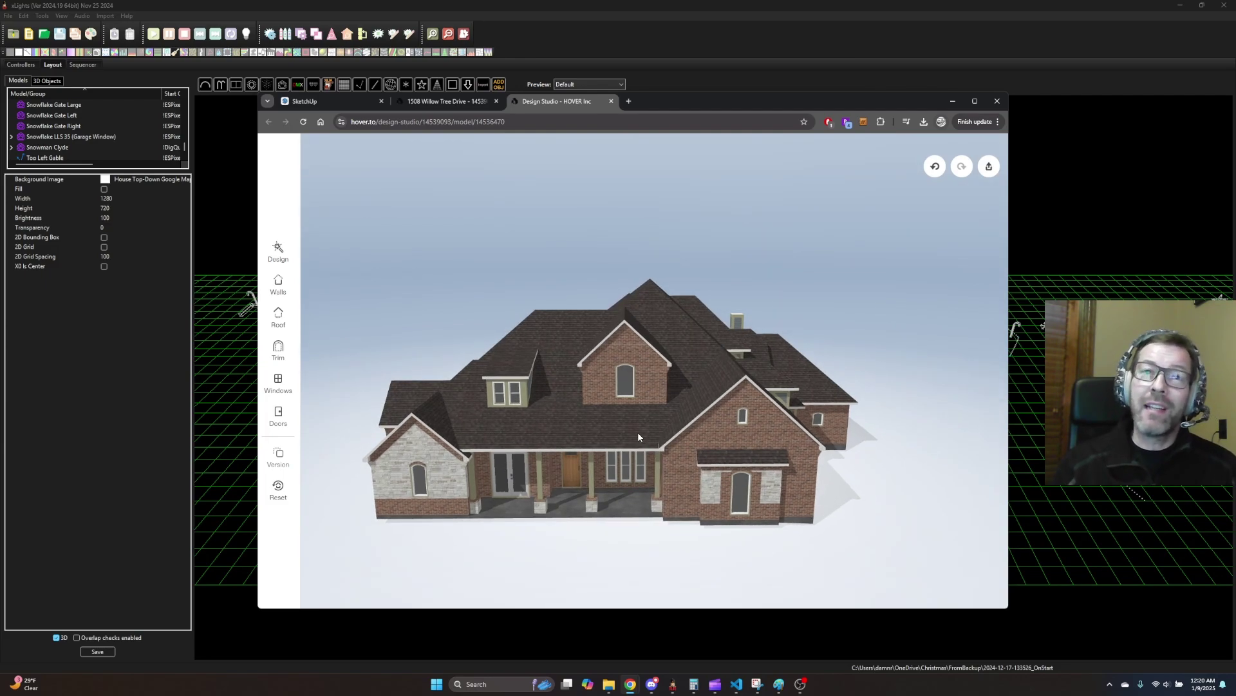
{"action": "left_click_drag", "start_coordinate": [639, 438], "coordinate": [638, 425]}
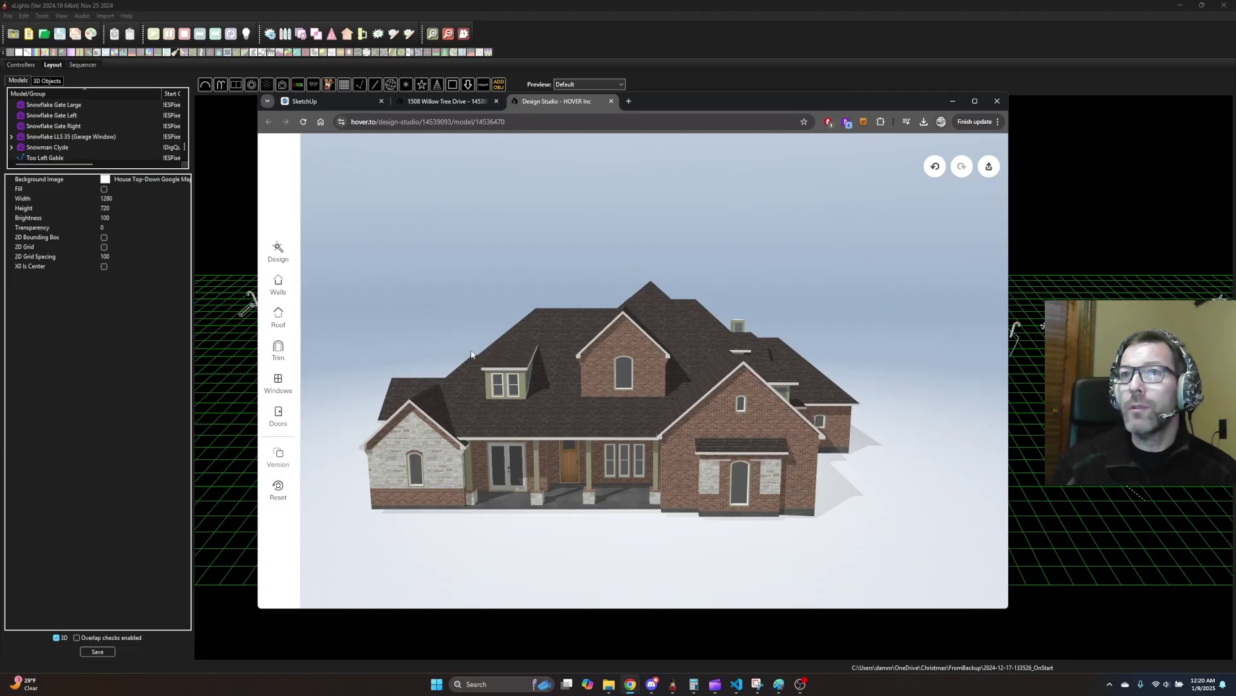
{"action": "scroll", "coordinate": [777, 257], "scroll_direction": "up", "scroll_amount": 2}
{"action": "scroll", "coordinate": [777, 261], "scroll_direction": "down", "scroll_amount": 2}
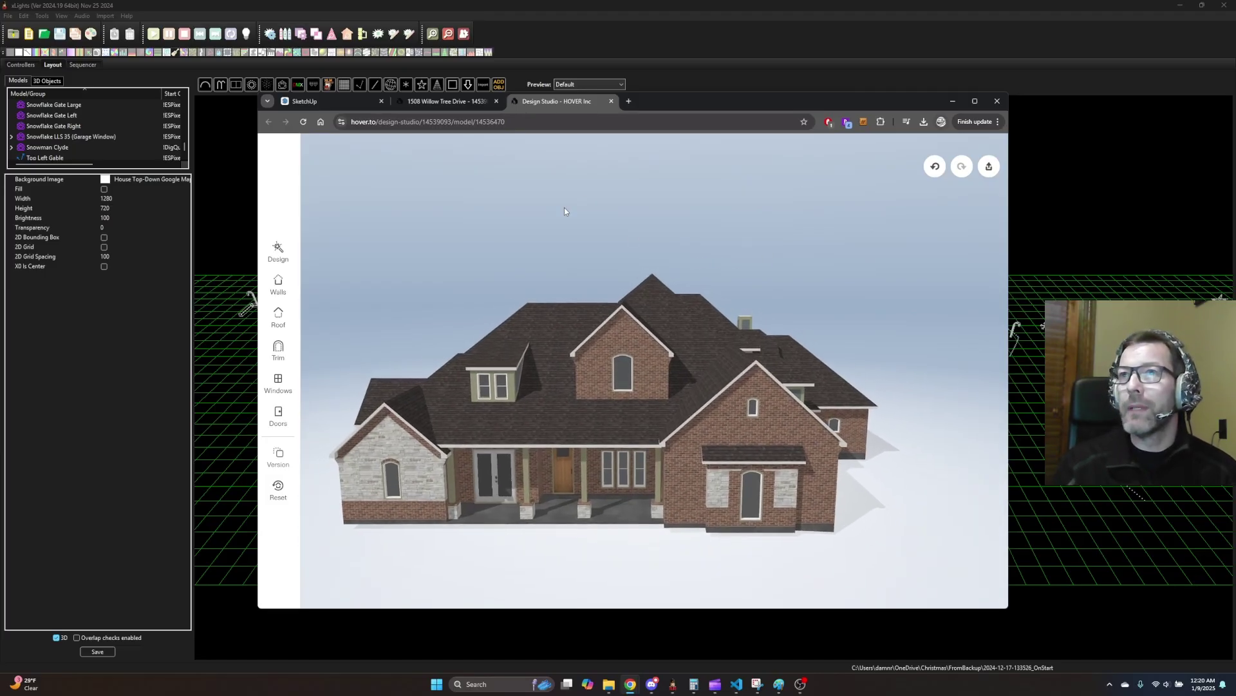
Step: Close the Design Studio tab and open the recent support conversation on the project page at its first message
{"action": "left_click", "coordinate": [611, 102]}
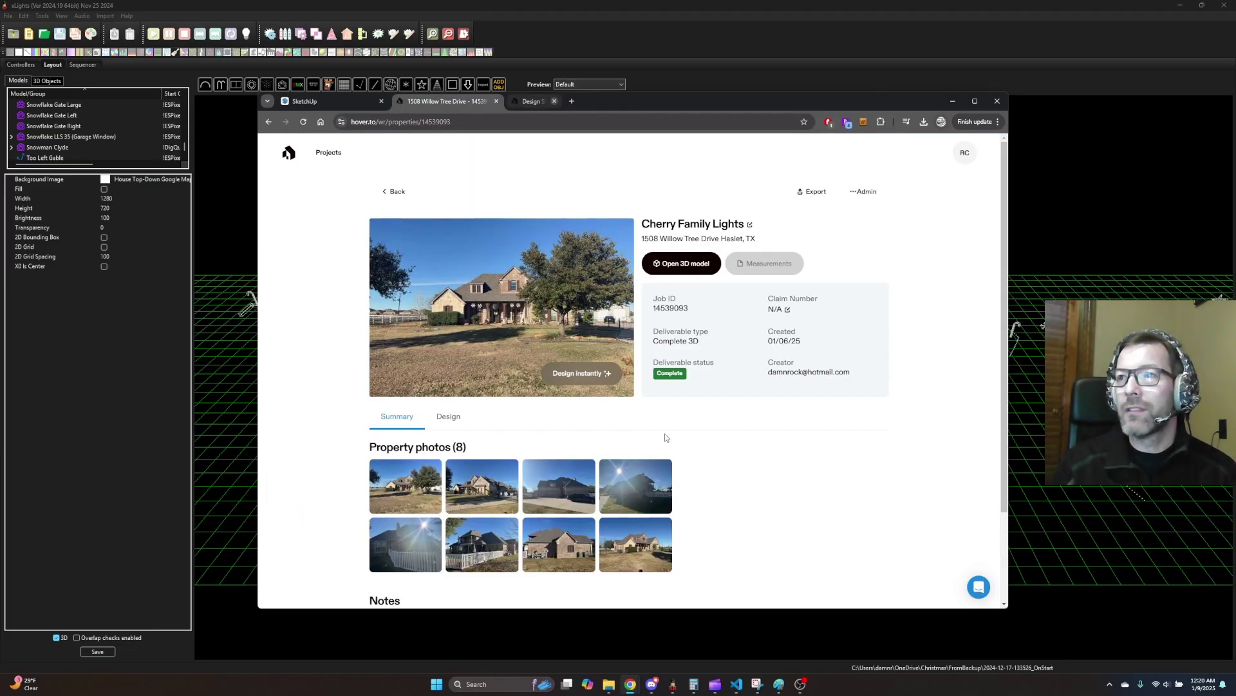
{"action": "left_click", "coordinate": [978, 586]}
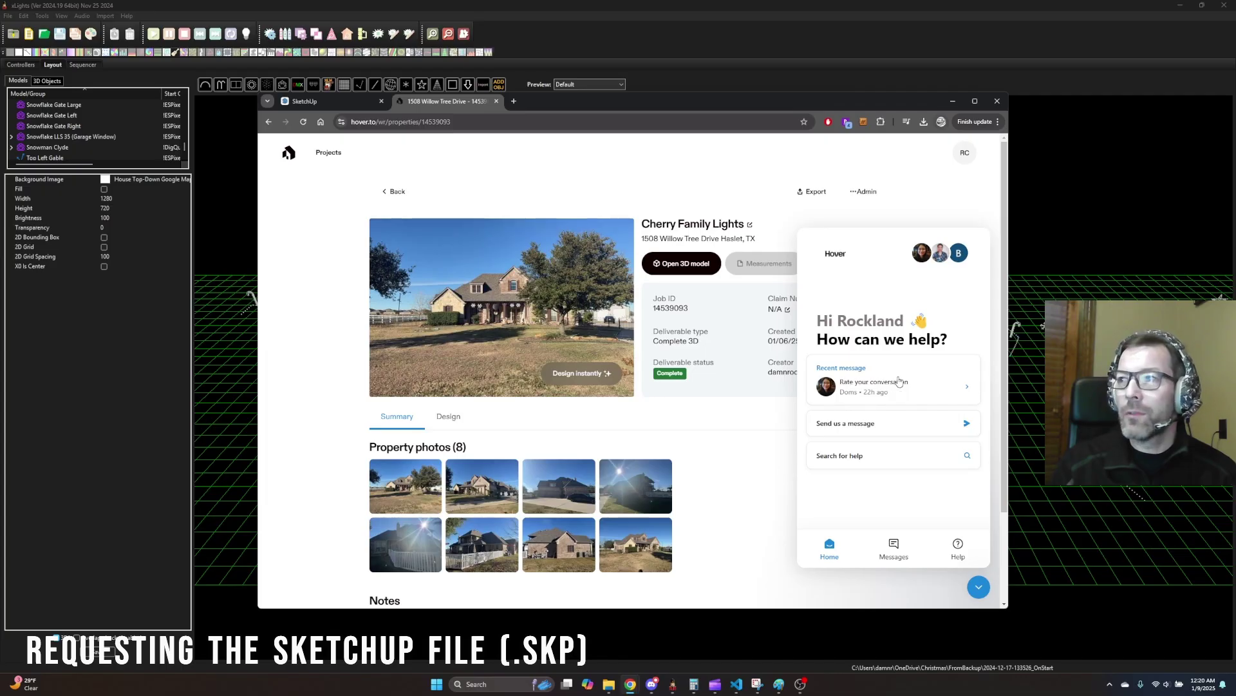
{"action": "left_click", "coordinate": [893, 383]}
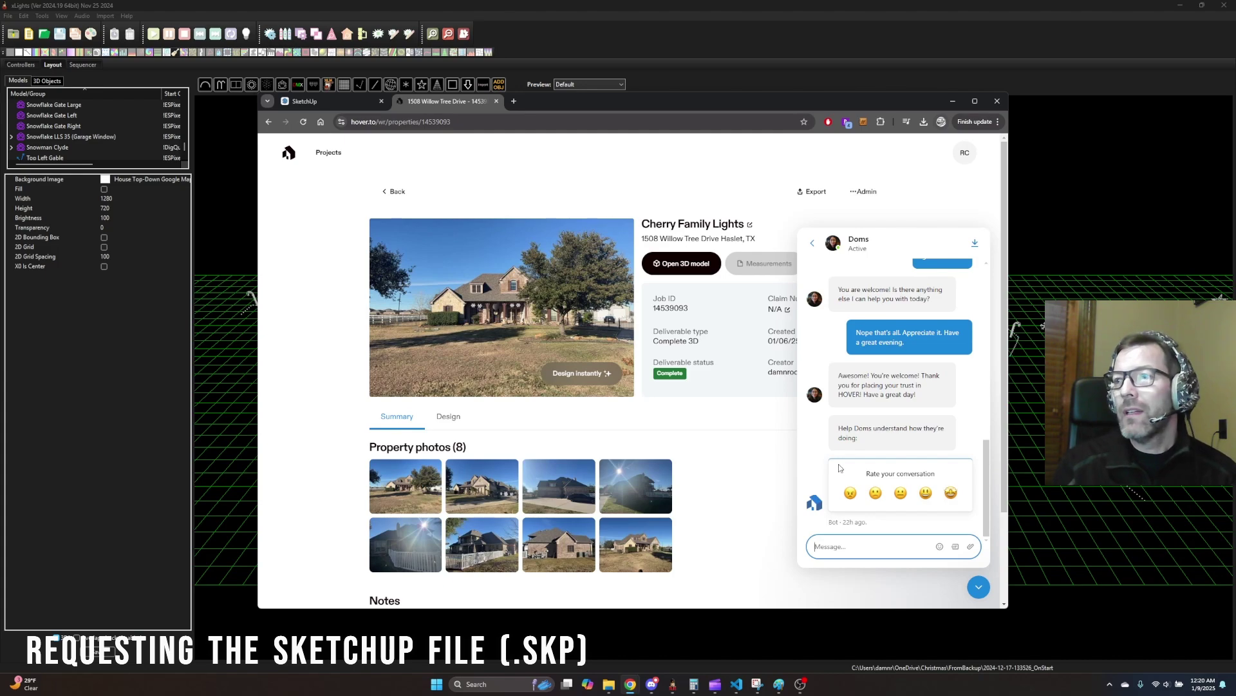
{"action": "left_click_drag", "start_coordinate": [986, 477], "coordinate": [988, 285]}
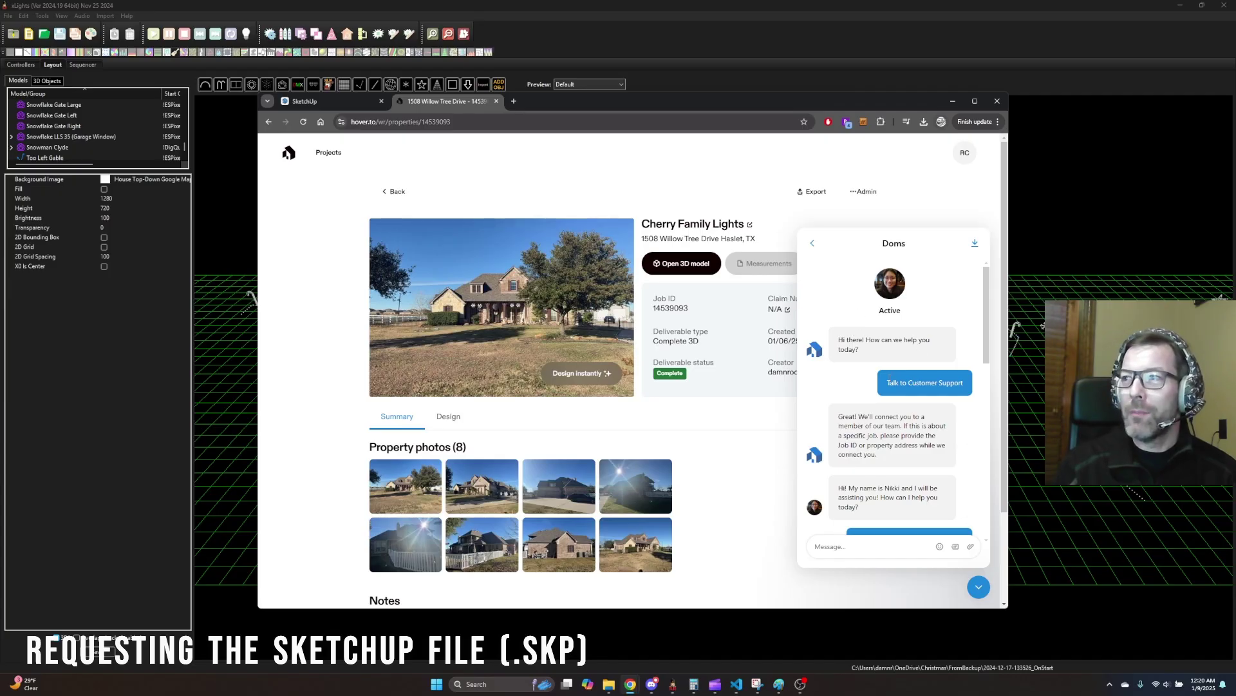
Step: Read the opening of the support chat, including the request for job details and the agent's greeting
{"action": "scroll", "coordinate": [987, 334], "scroll_direction": "down", "scroll_amount": 1}
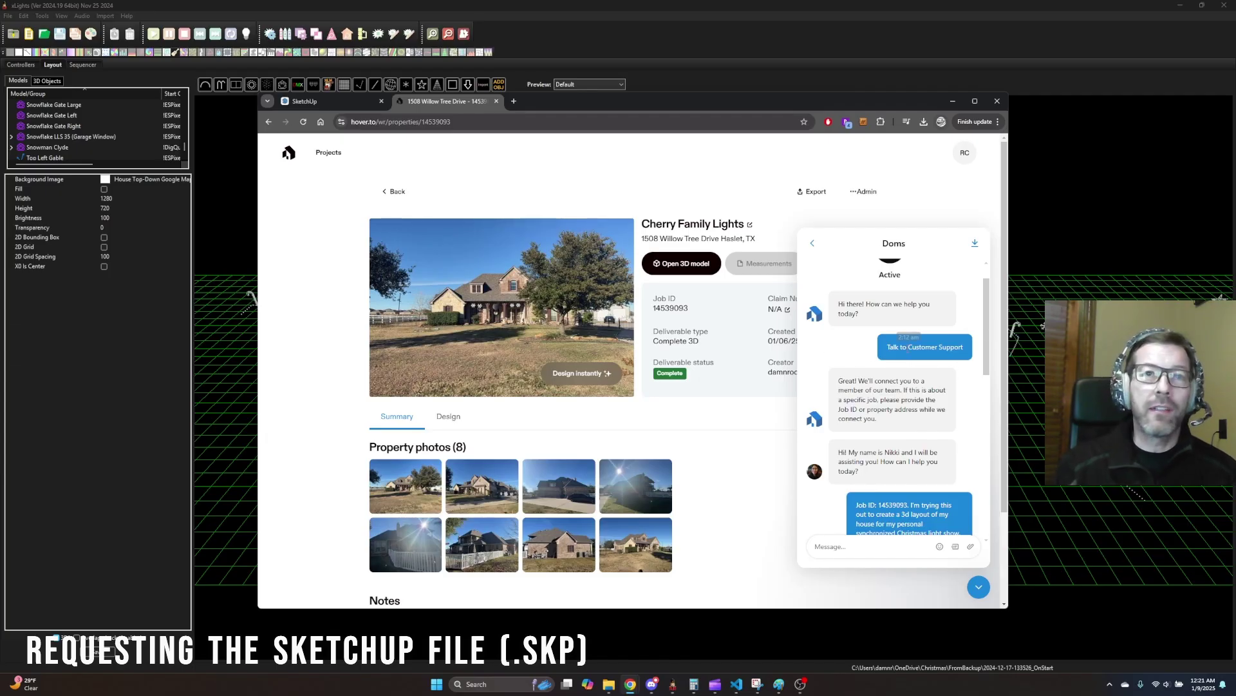
{"action": "scroll", "coordinate": [988, 338], "scroll_direction": "down", "scroll_amount": 1}
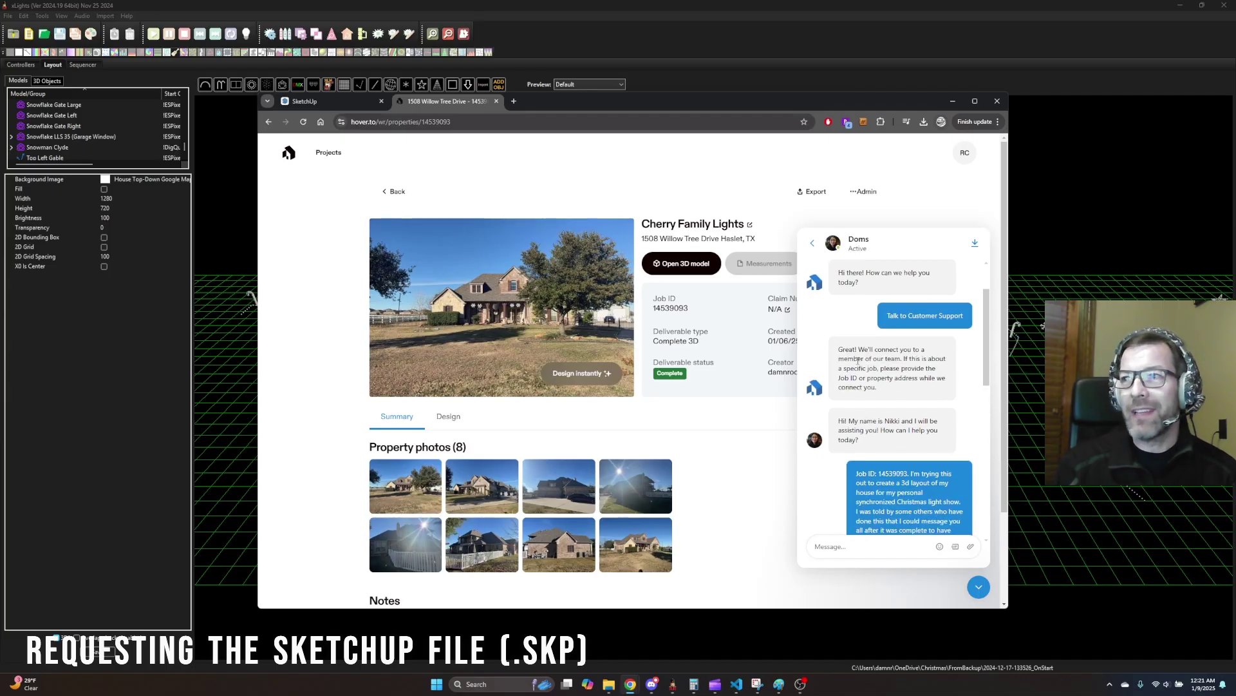
{"action": "left_click_drag", "start_coordinate": [839, 346], "coordinate": [888, 390]}
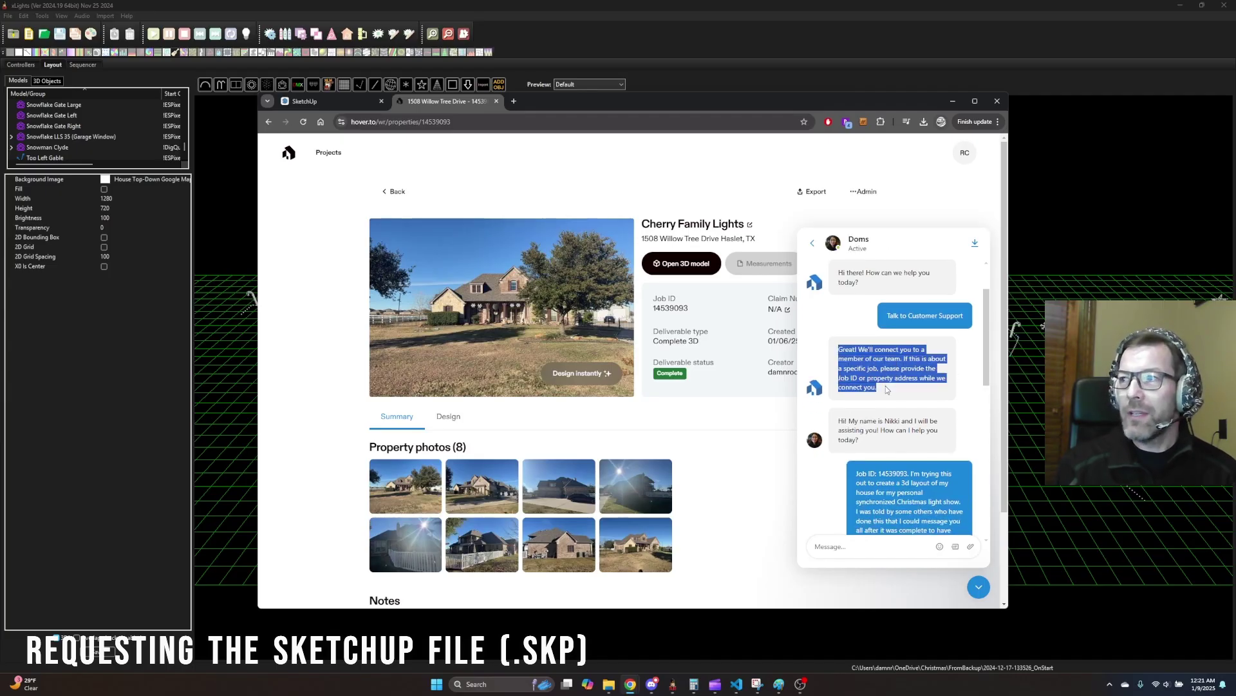
{"action": "left_click", "coordinate": [890, 390]}
{"action": "scroll", "coordinate": [863, 337], "scroll_direction": "down", "scroll_amount": 2}
{"action": "mouse_move", "coordinate": [840, 329]}
{"action": "left_mouse_down"}
{"action": "mouse_move", "coordinate": [898, 353]}
{"action": "mouse_move", "coordinate": [842, 324]}
{"action": "left_mouse_up"}
{"action": "left_click", "coordinate": [843, 359]}
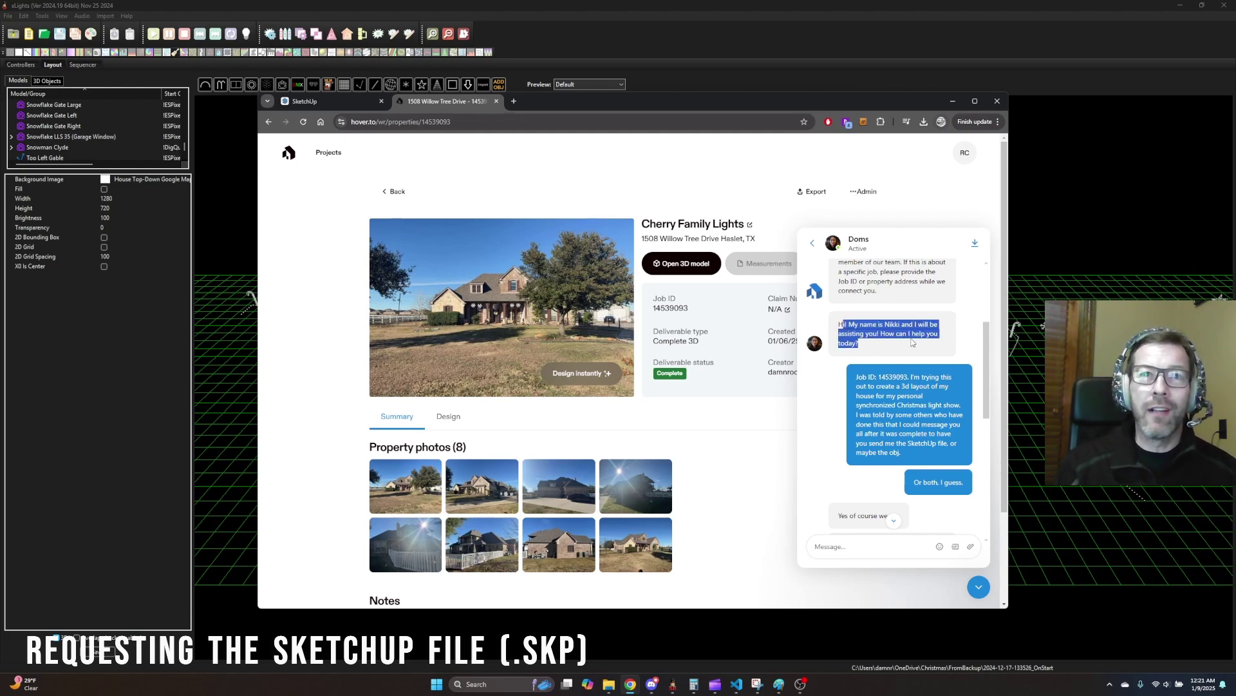
{"action": "scroll", "coordinate": [877, 322], "scroll_direction": "down", "scroll_amount": 1}
{"action": "left_click", "coordinate": [867, 284]}
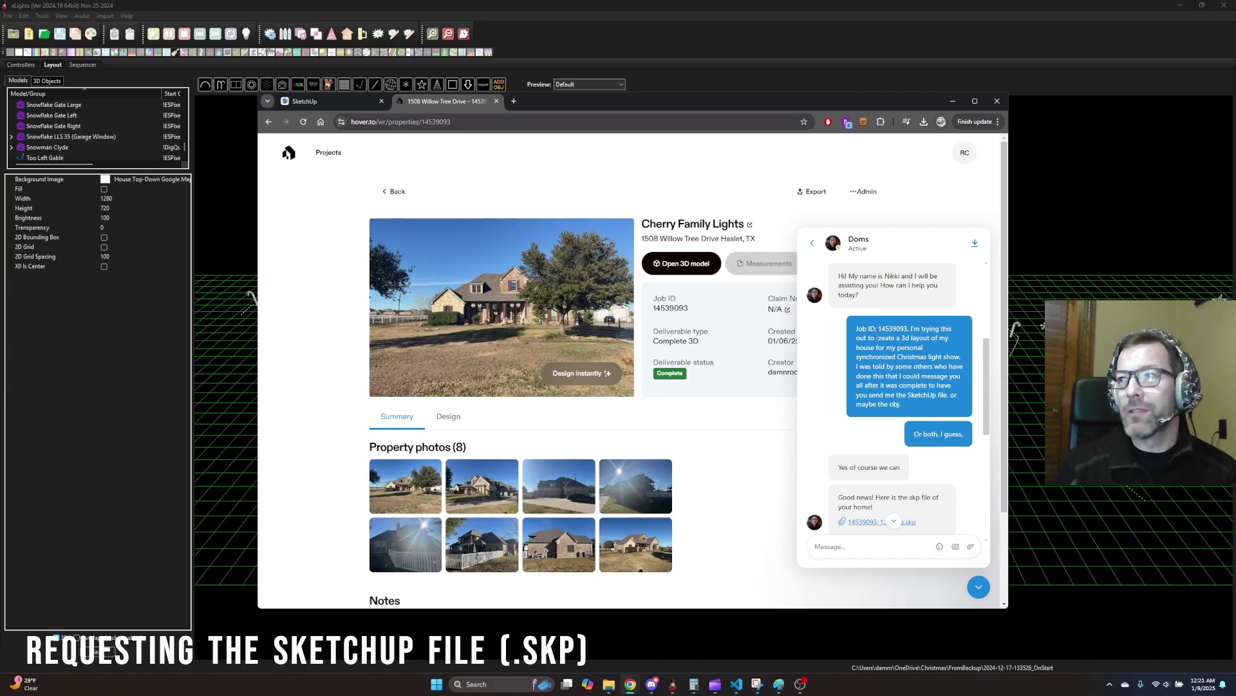
Step: Review the sent chat messages asking support for the house's SketchUp or obj file
{"action": "scroll", "coordinate": [885, 323], "scroll_direction": "up", "scroll_amount": 1}
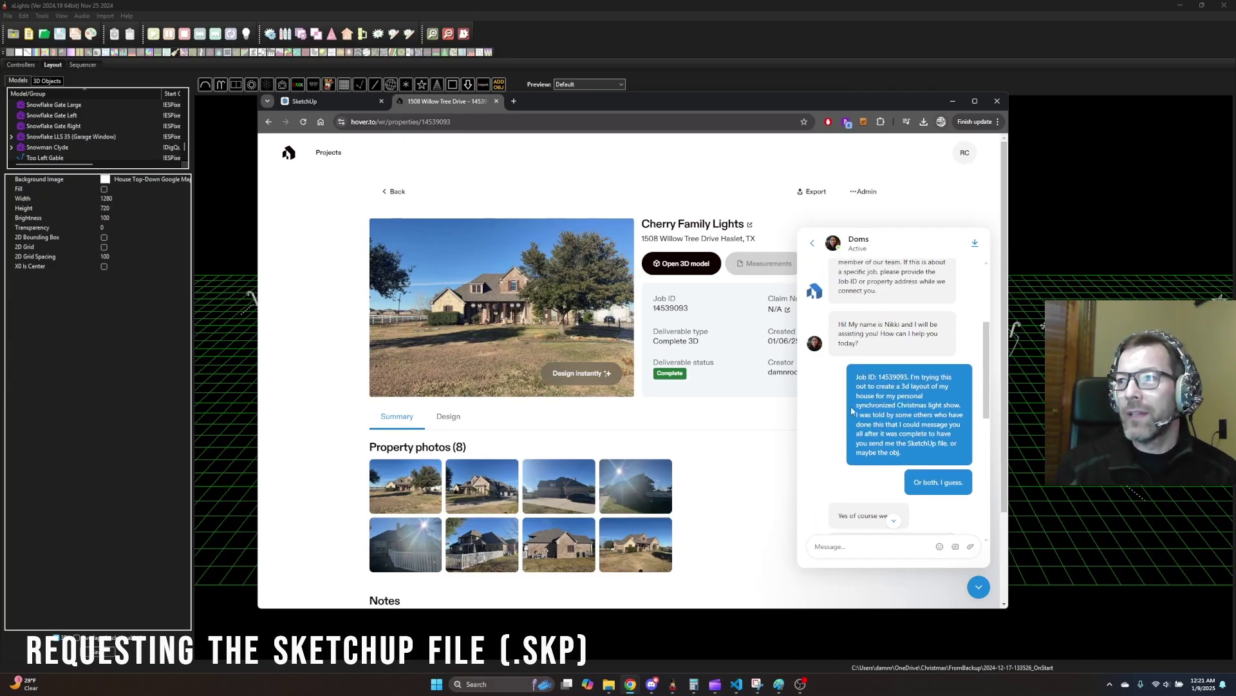
{"action": "left_click_drag", "start_coordinate": [856, 378], "coordinate": [901, 376]}
{"action": "left_click", "coordinate": [916, 375]}
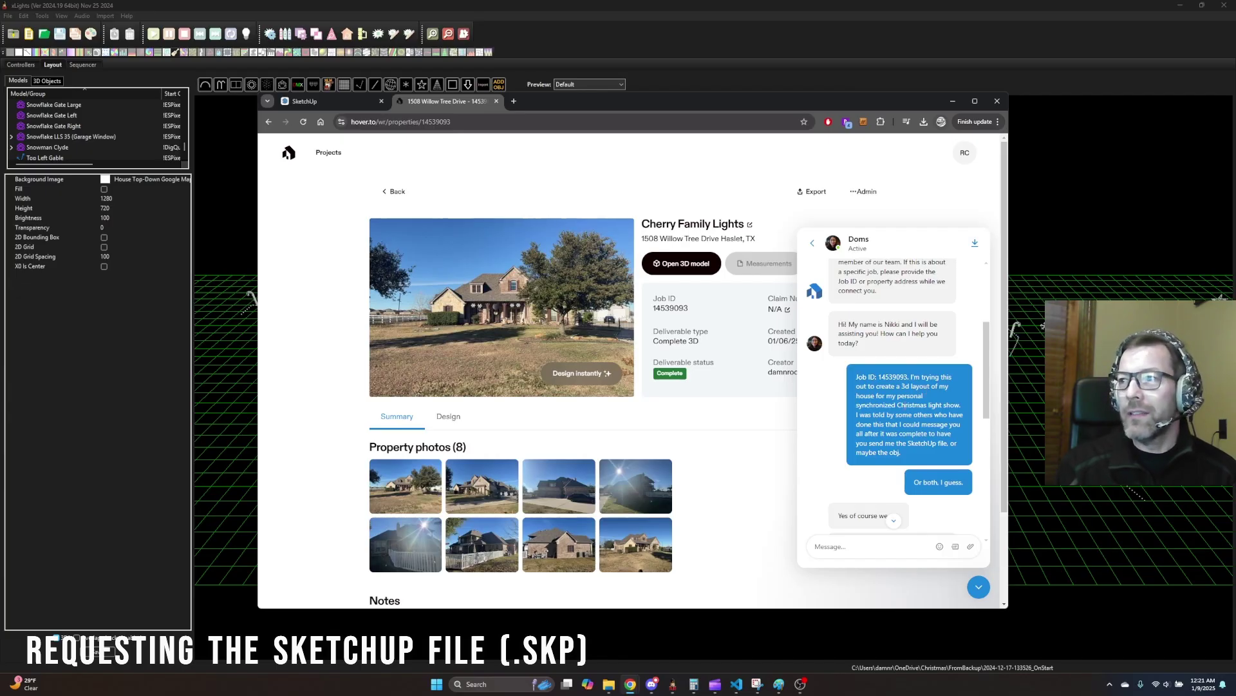
{"action": "left_click_drag", "start_coordinate": [857, 414], "coordinate": [933, 420]}
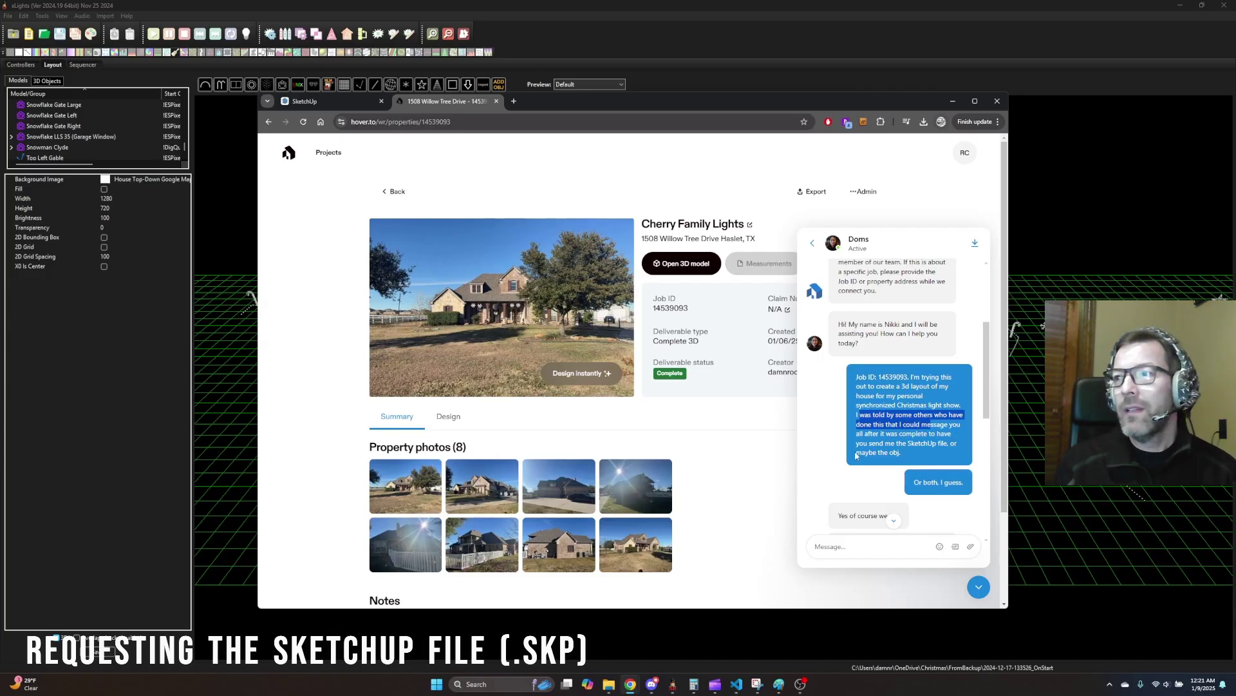
{"action": "left_click", "coordinate": [888, 425]}
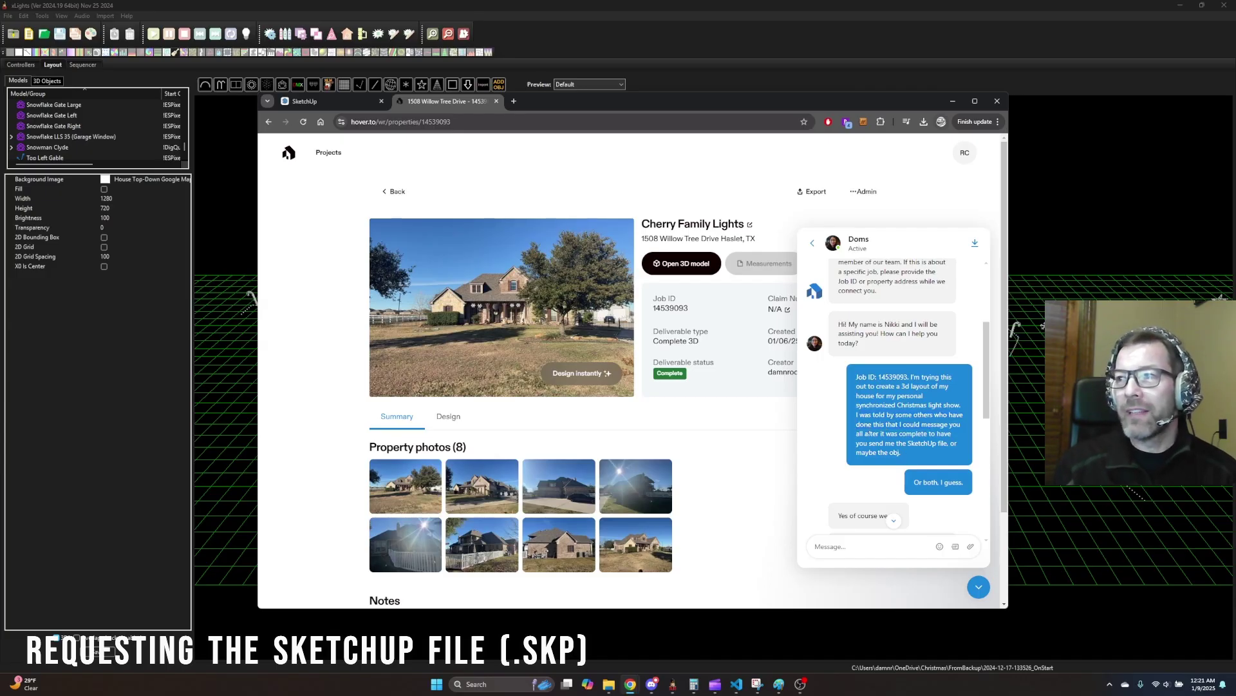
{"action": "scroll", "coordinate": [921, 412], "scroll_direction": "down", "scroll_amount": 1}
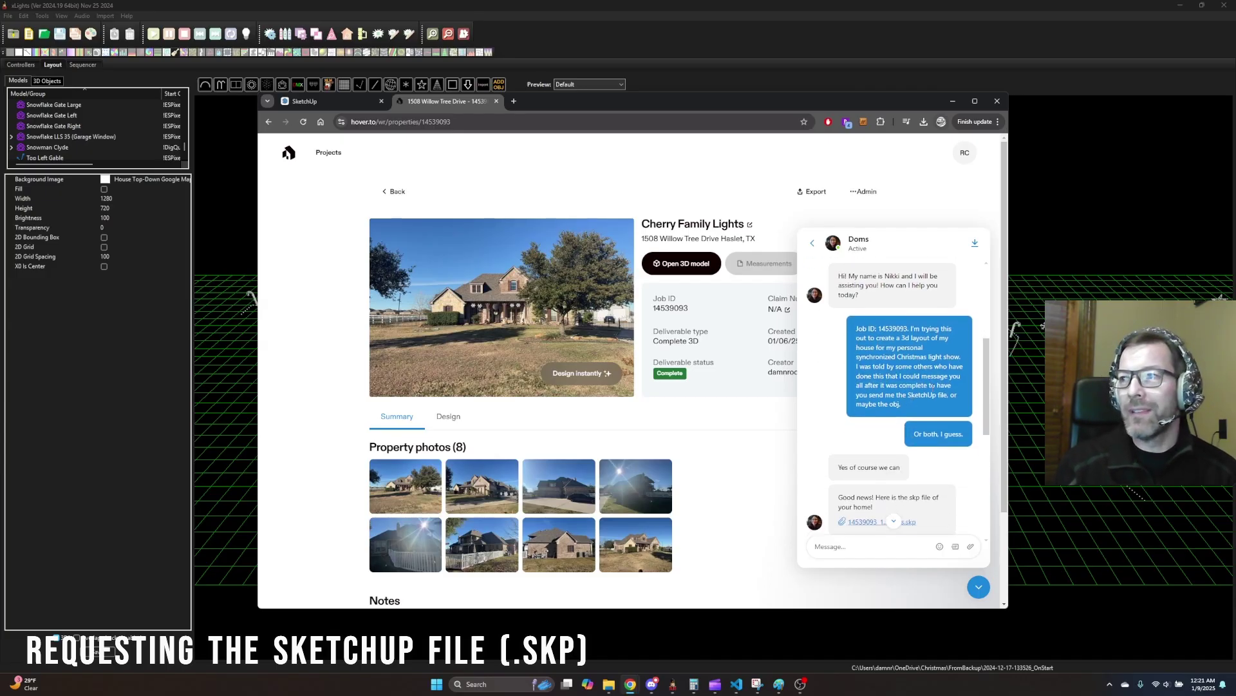
{"action": "double_click", "coordinate": [926, 433]}
Step: Read the support agent's reply and locate the attached .skp file link in the conversation
{"action": "scroll", "coordinate": [925, 434], "scroll_direction": "down", "scroll_amount": 2}
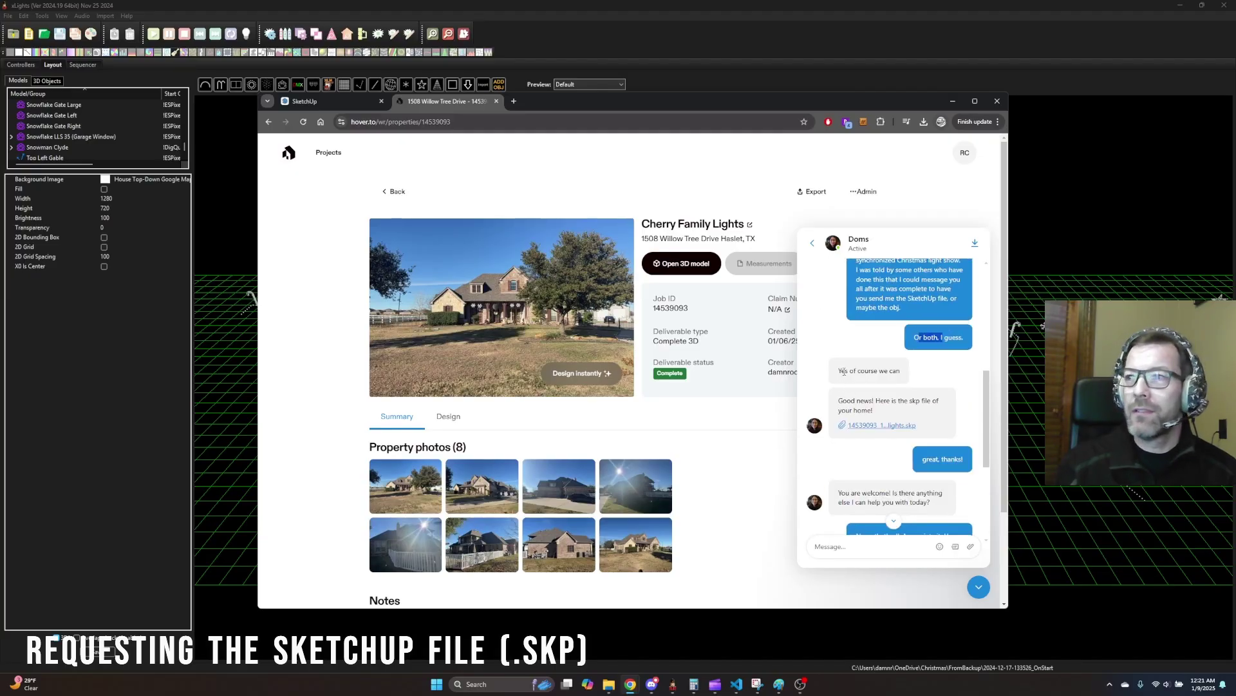
{"action": "left_click_drag", "start_coordinate": [843, 371], "coordinate": [893, 402]}
{"action": "left_click", "coordinate": [925, 414]}
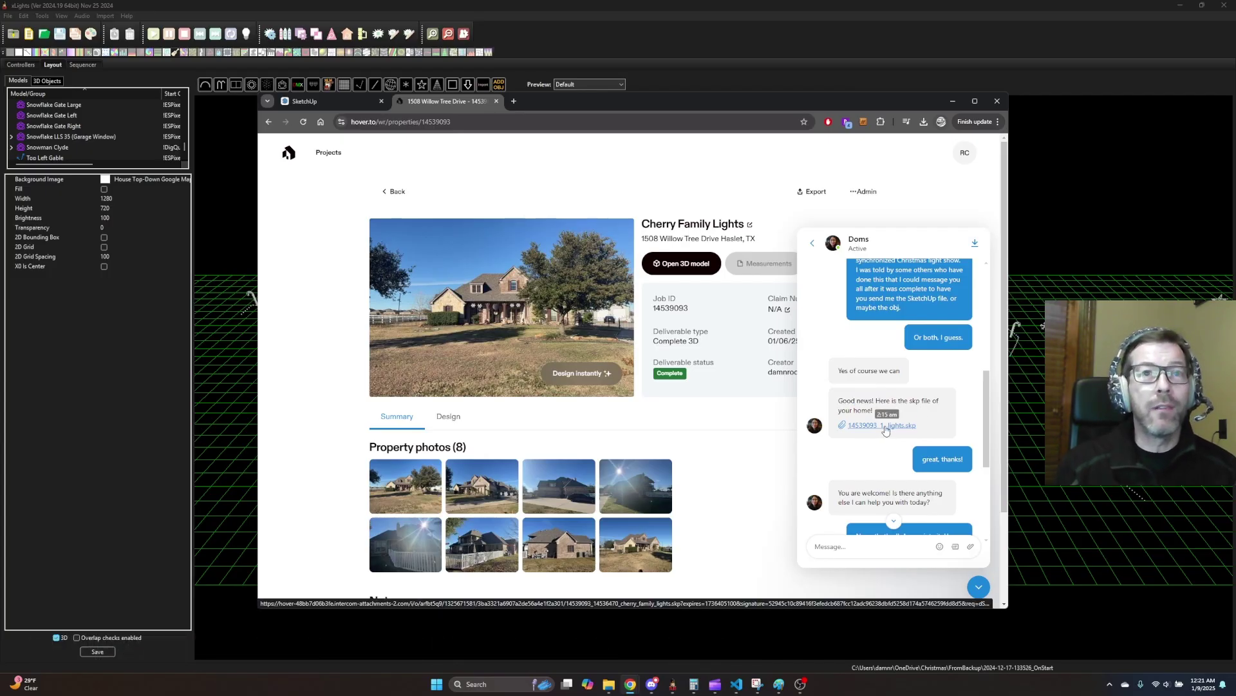
{"action": "scroll", "coordinate": [869, 412], "scroll_direction": "down", "scroll_amount": 1}
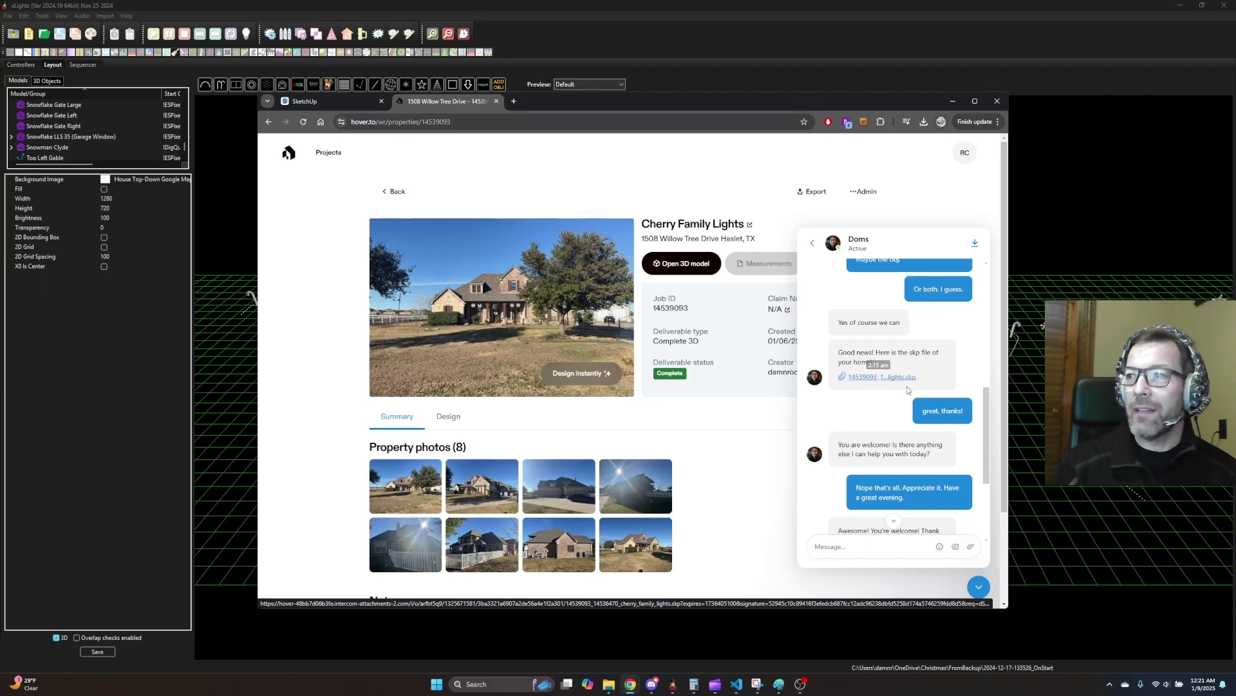
Step: Rate the support conversation as Amazing, submit the rating, and look back over the end of the chat
{"action": "scroll", "coordinate": [920, 430], "scroll_direction": "down", "scroll_amount": 3}
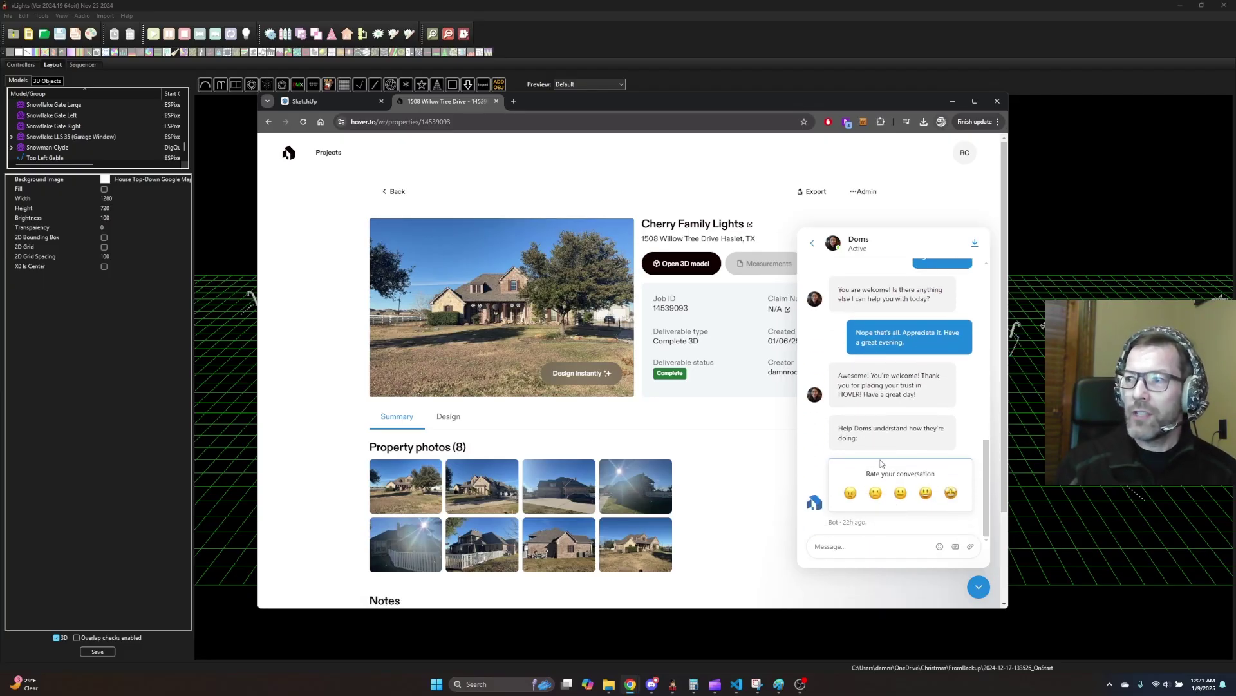
{"action": "left_click", "coordinate": [950, 493]}
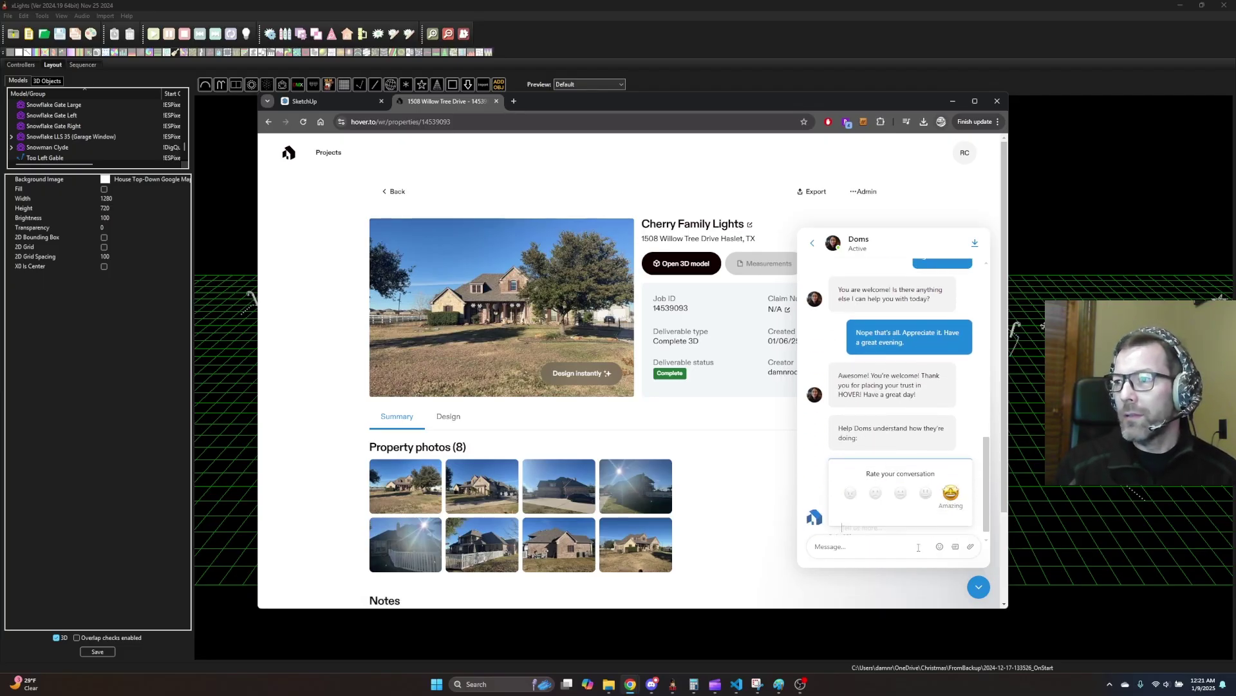
{"action": "scroll", "coordinate": [892, 516], "scroll_direction": "down", "scroll_amount": 1}
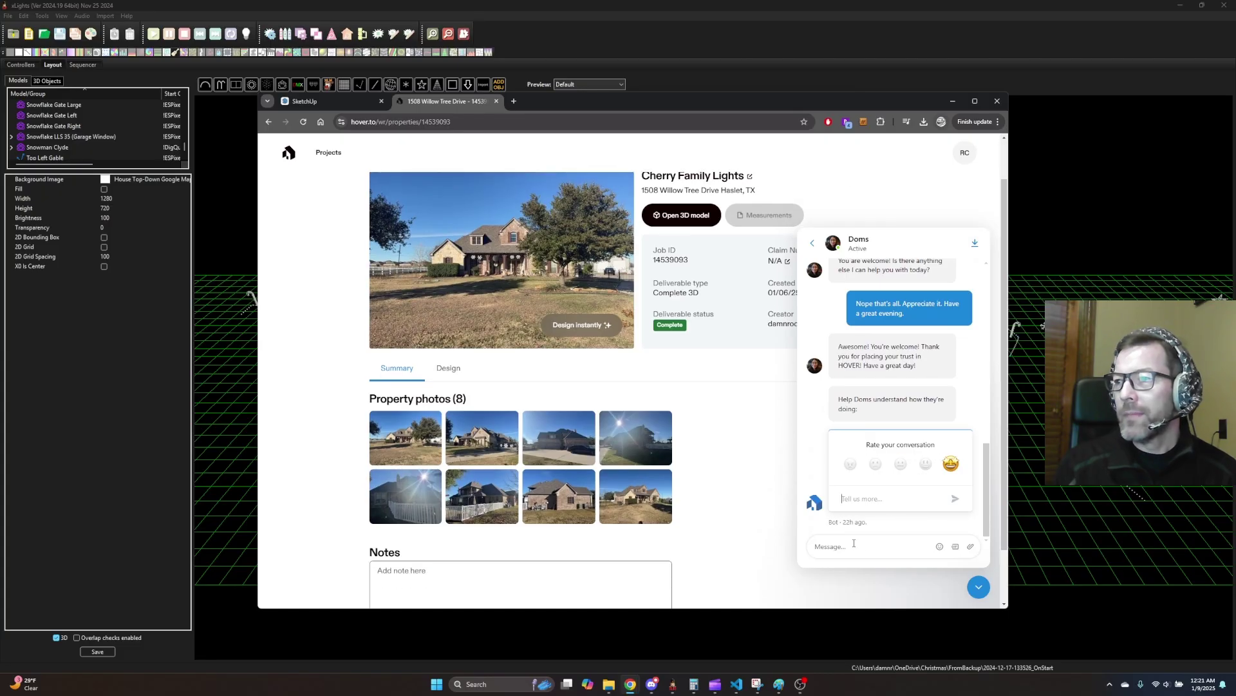
{"action": "left_click", "coordinate": [955, 498]}
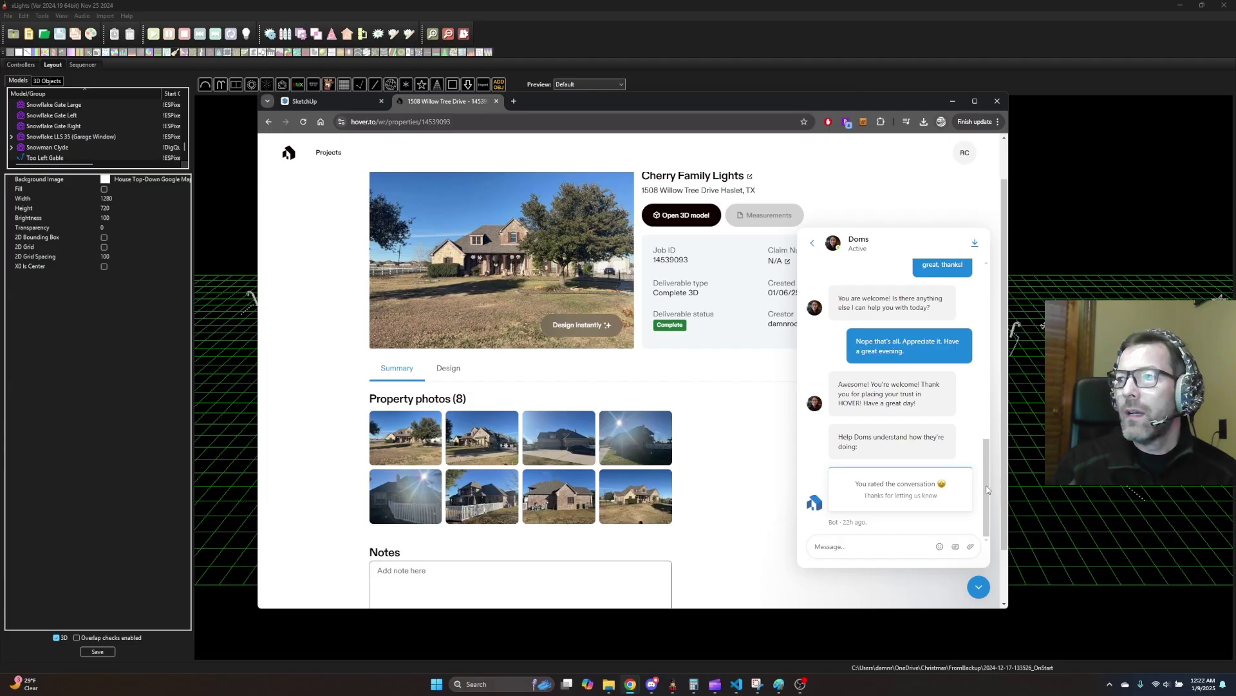
{"action": "left_click_drag", "start_coordinate": [987, 490], "coordinate": [985, 438]}
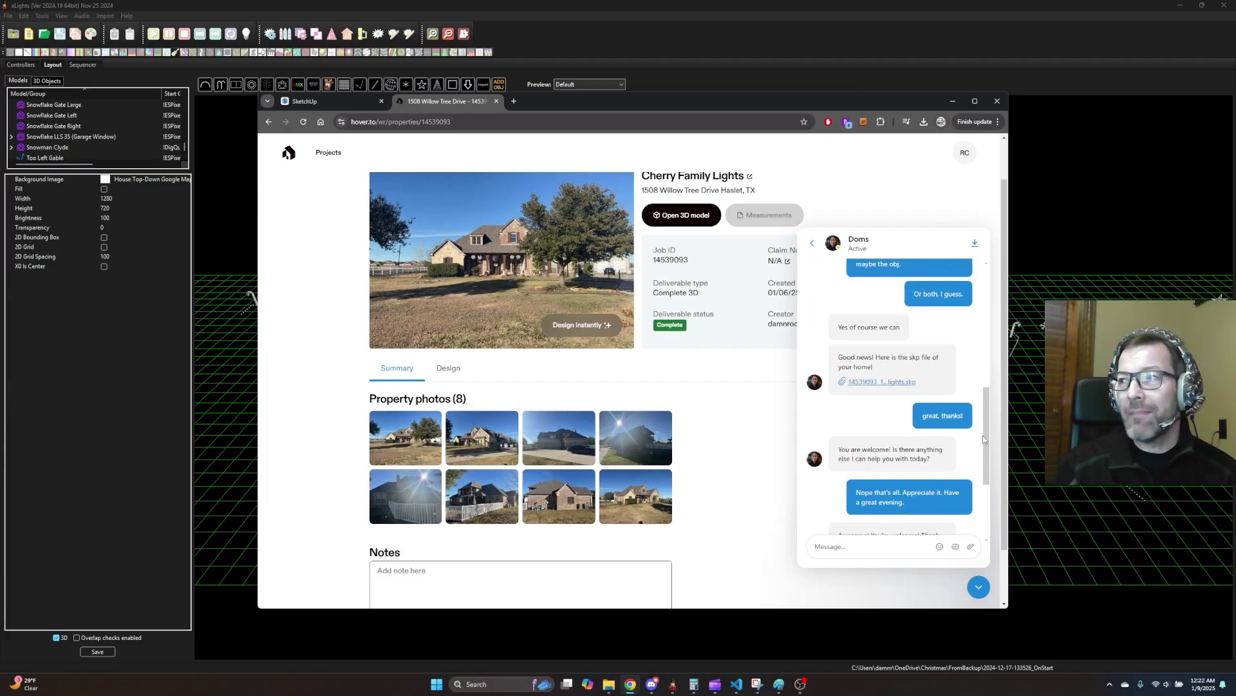
{"action": "scroll", "coordinate": [930, 485], "scroll_direction": "down", "scroll_amount": 3}
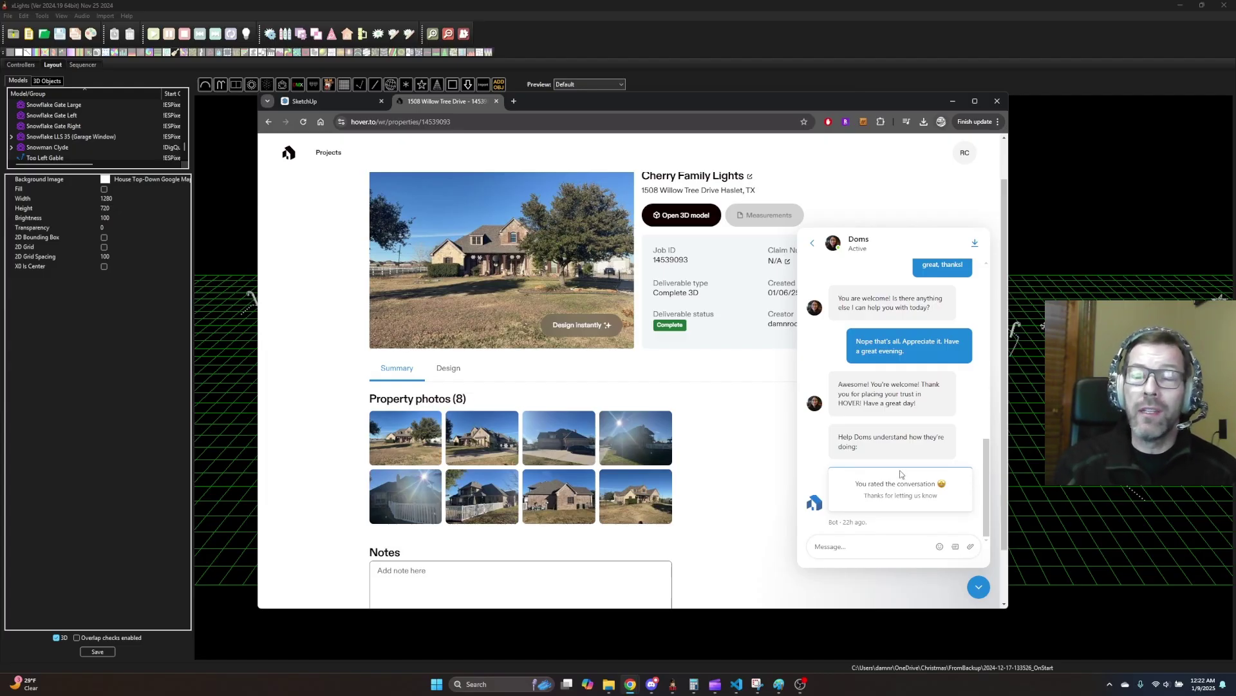
{"action": "left_click_drag", "start_coordinate": [987, 490], "coordinate": [990, 502]}
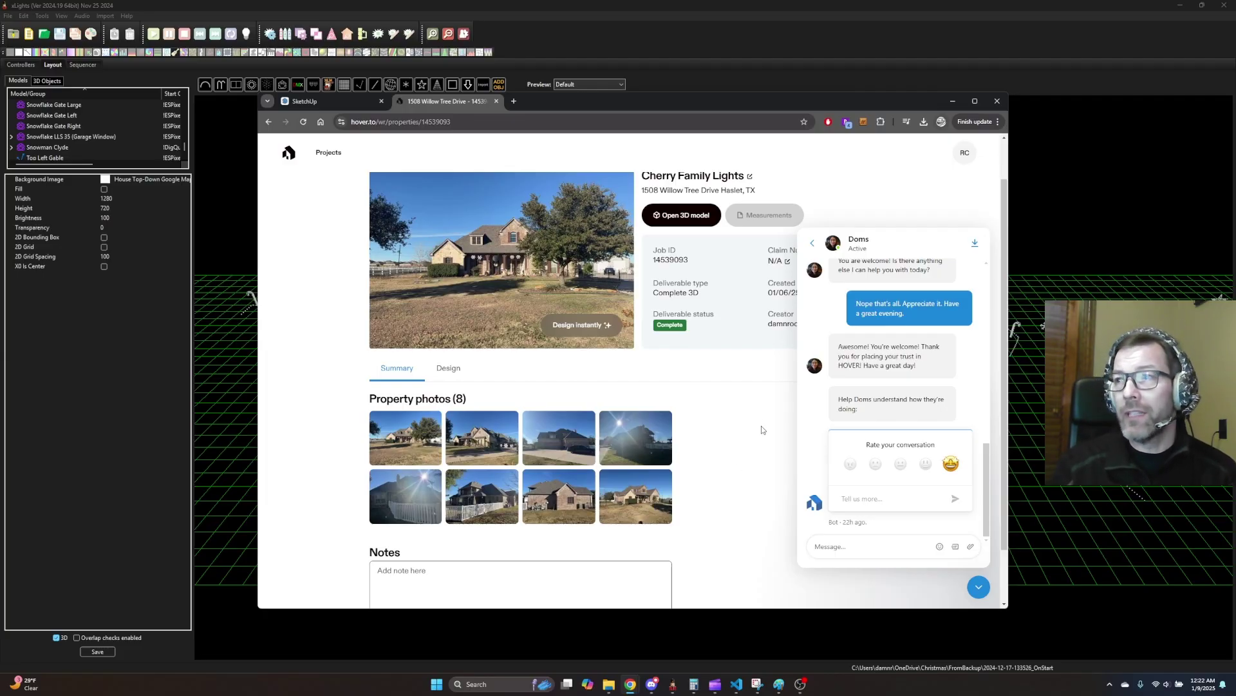
Step: View the whole house model in the SketchUp web app, and load sketchup.com/en/try-sketchup in a new browser tab
{"action": "left_click", "coordinate": [325, 101]}
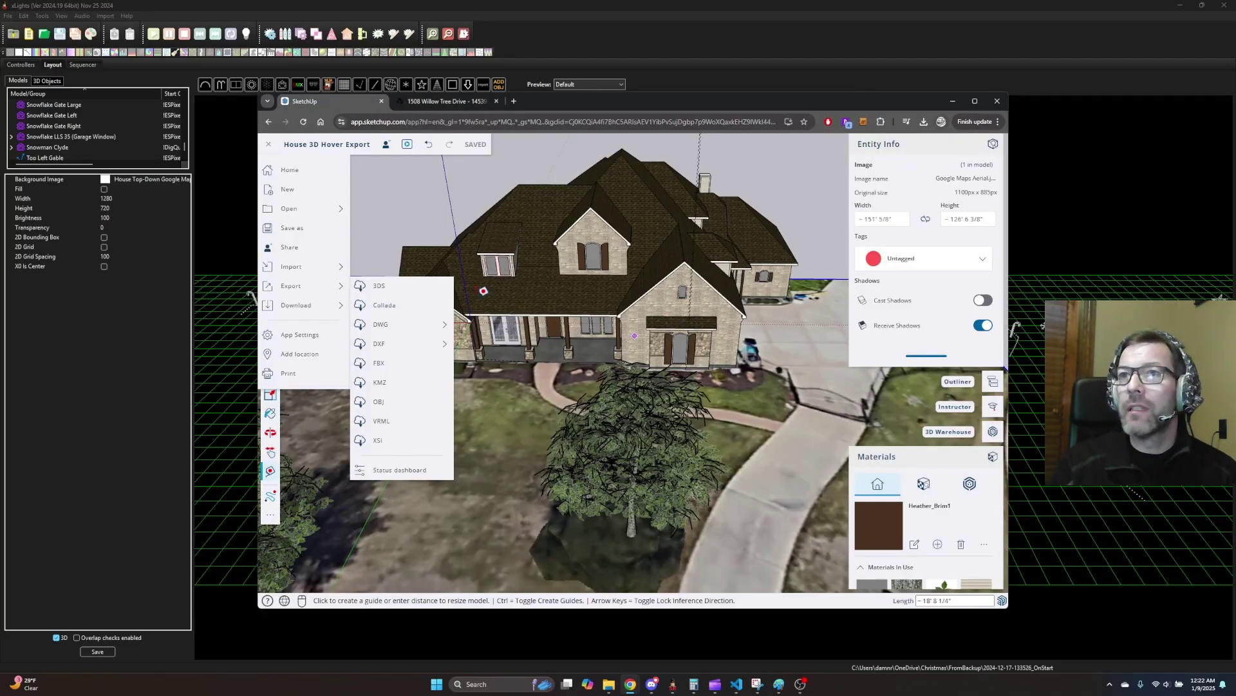
{"action": "scroll", "coordinate": [551, 304], "scroll_direction": "down", "scroll_amount": 3}
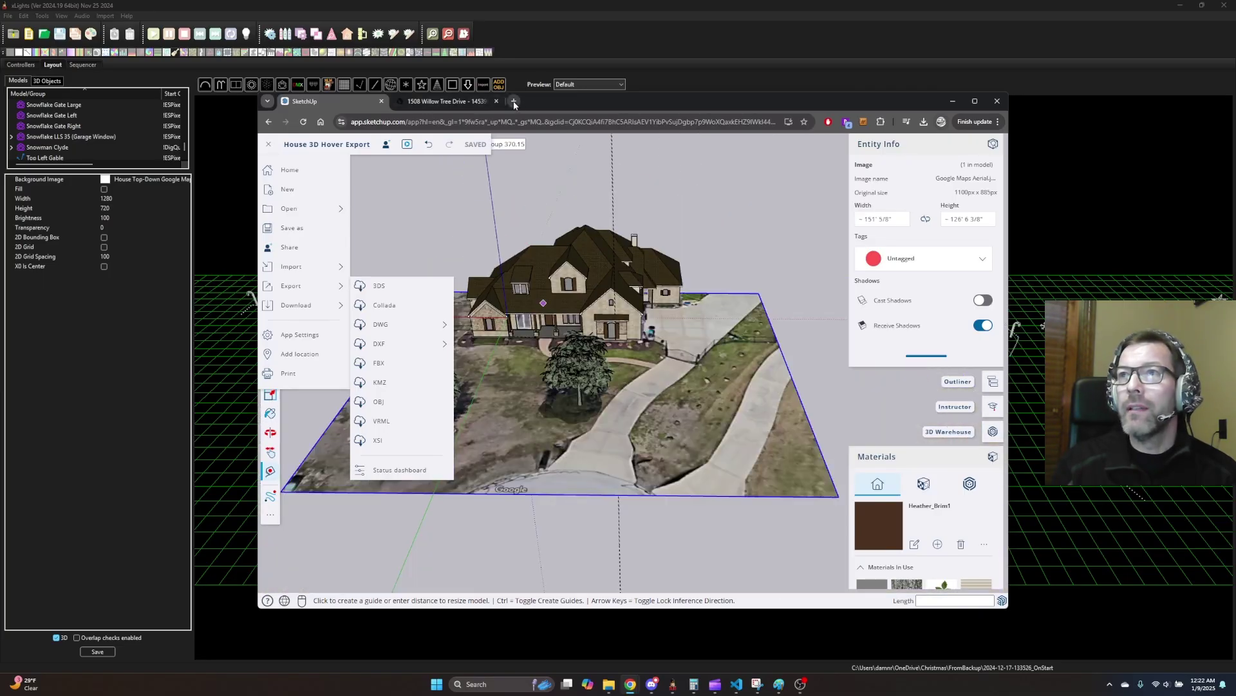
{"action": "left_click", "coordinate": [514, 102]}
{"action": "type", "text": "ske"}
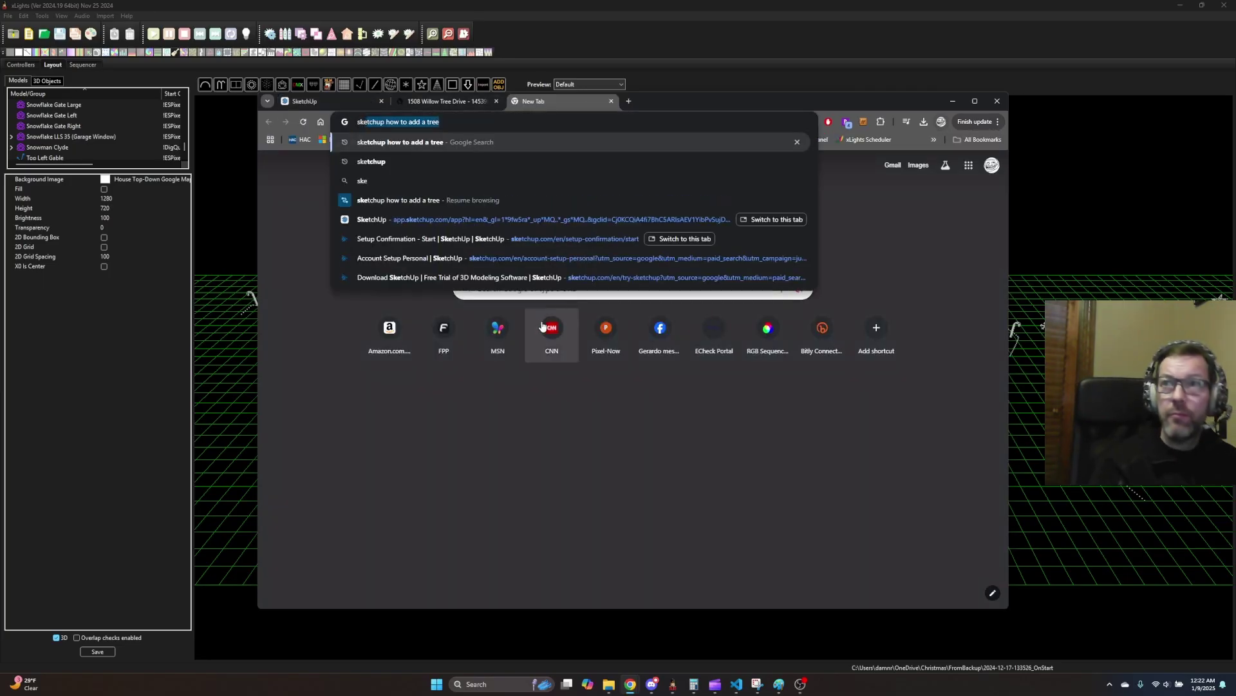
{"action": "type", "text": "tch"}
{"action": "key", "text": "Down"}
{"action": "key", "text": "Down"}
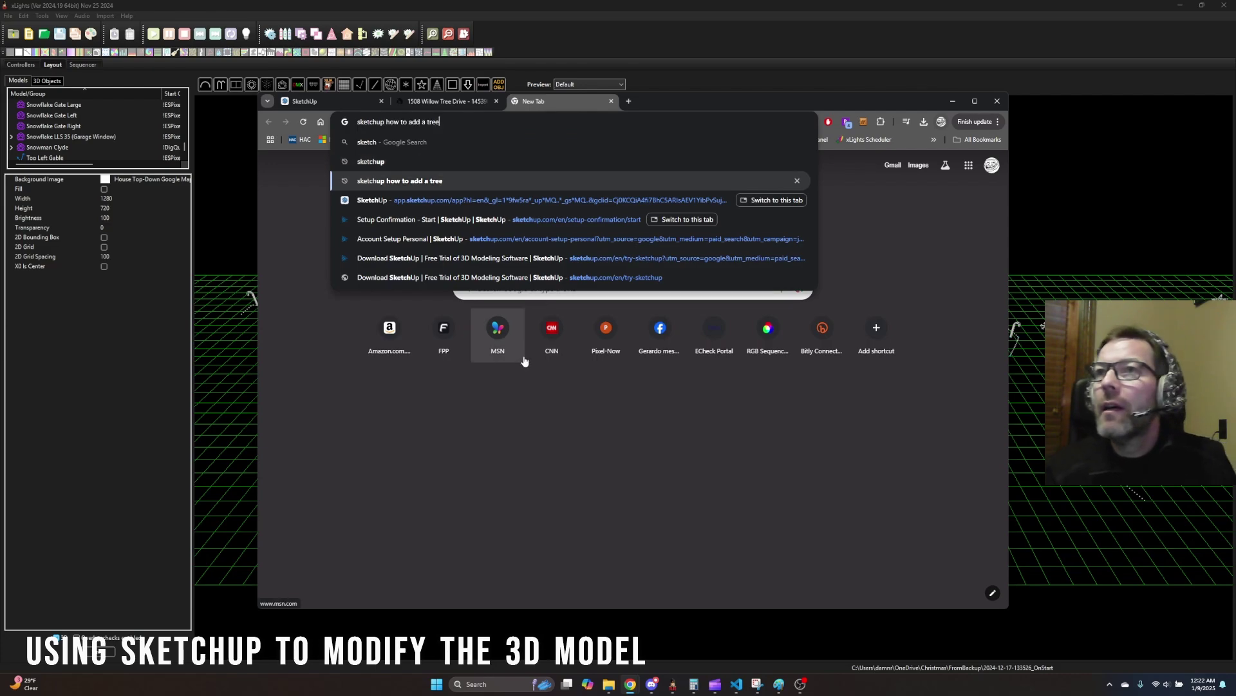
{"action": "key", "text": "Down"}
{"action": "key", "text": "Up"}
{"action": "key", "text": "Down"}
{"action": "key", "text": "Down"}
{"action": "key", "text": "Down"}
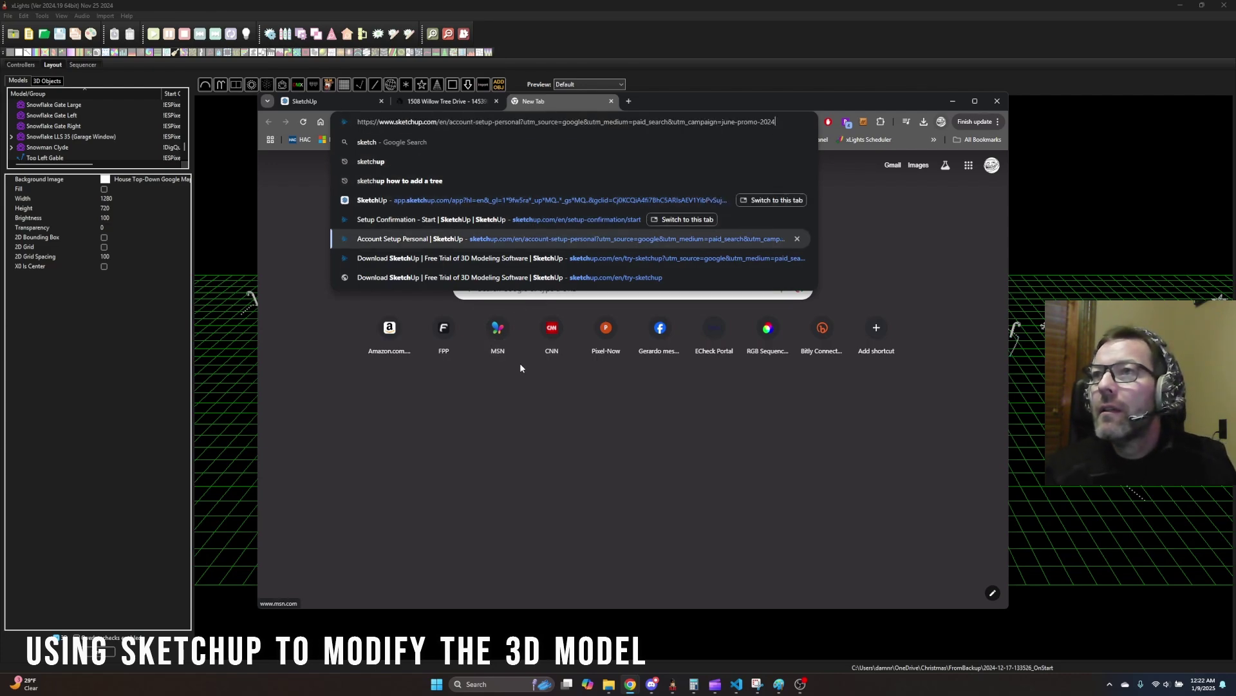
{"action": "key", "text": "Down"}
{"action": "key", "text": "Down"}
{"action": "key", "text": "Return"}
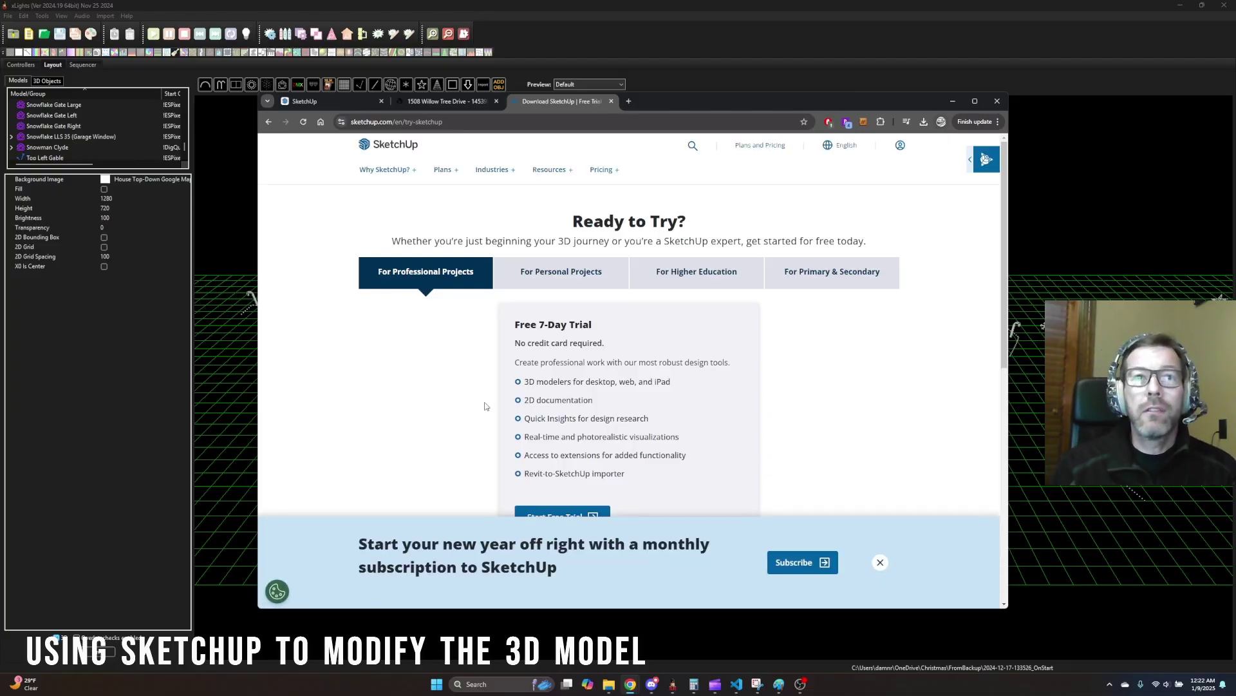
Step: Dismiss the subscription promotion and start the free 7-day trial for professional projects
{"action": "left_click", "coordinate": [880, 562]}
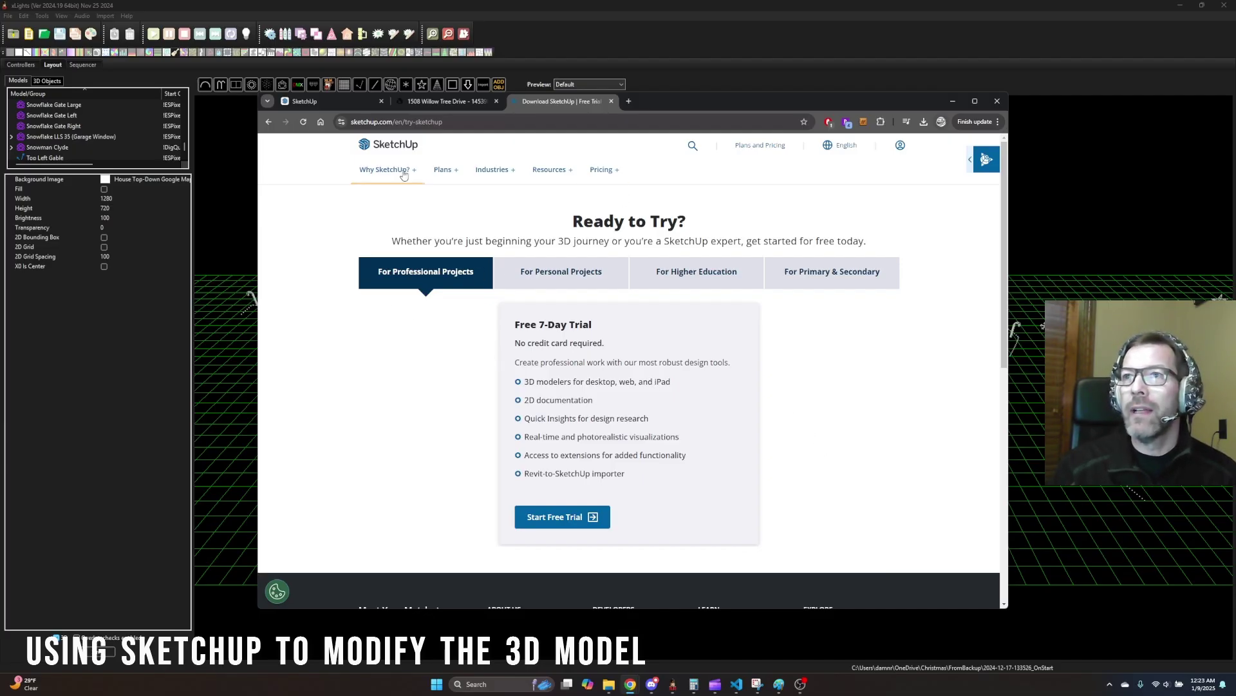
{"action": "scroll", "coordinate": [564, 438], "scroll_direction": "down", "scroll_amount": 2}
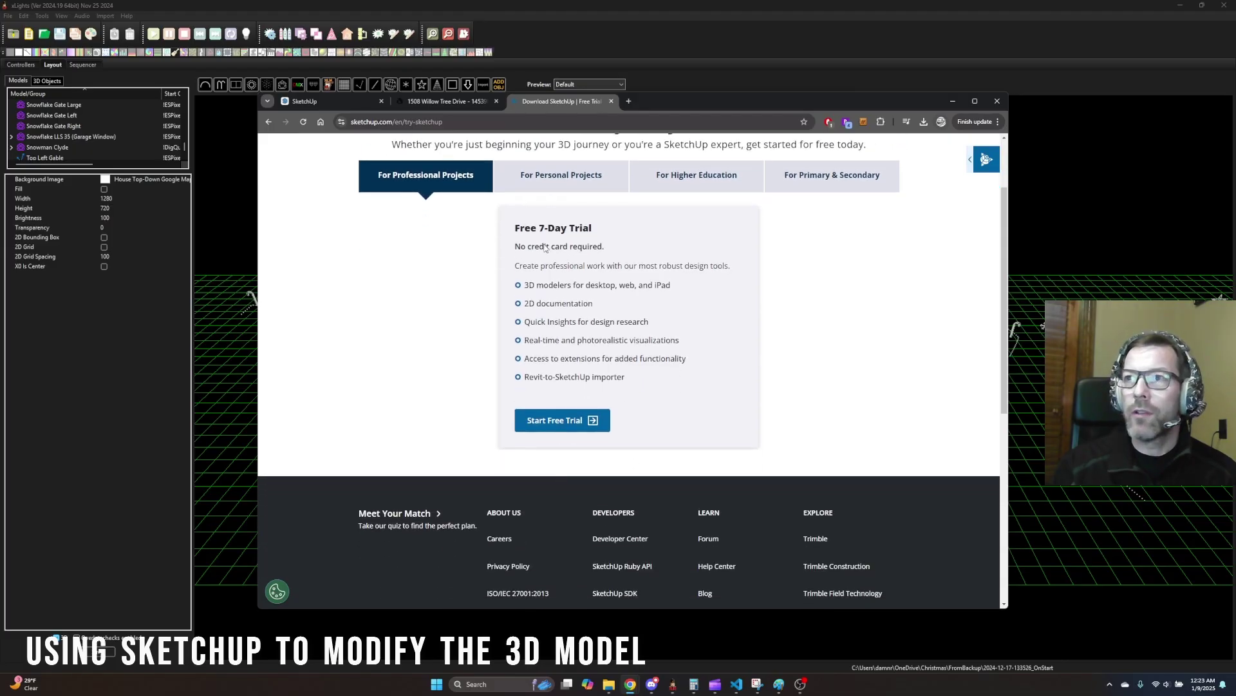
{"action": "left_click", "coordinate": [562, 421]}
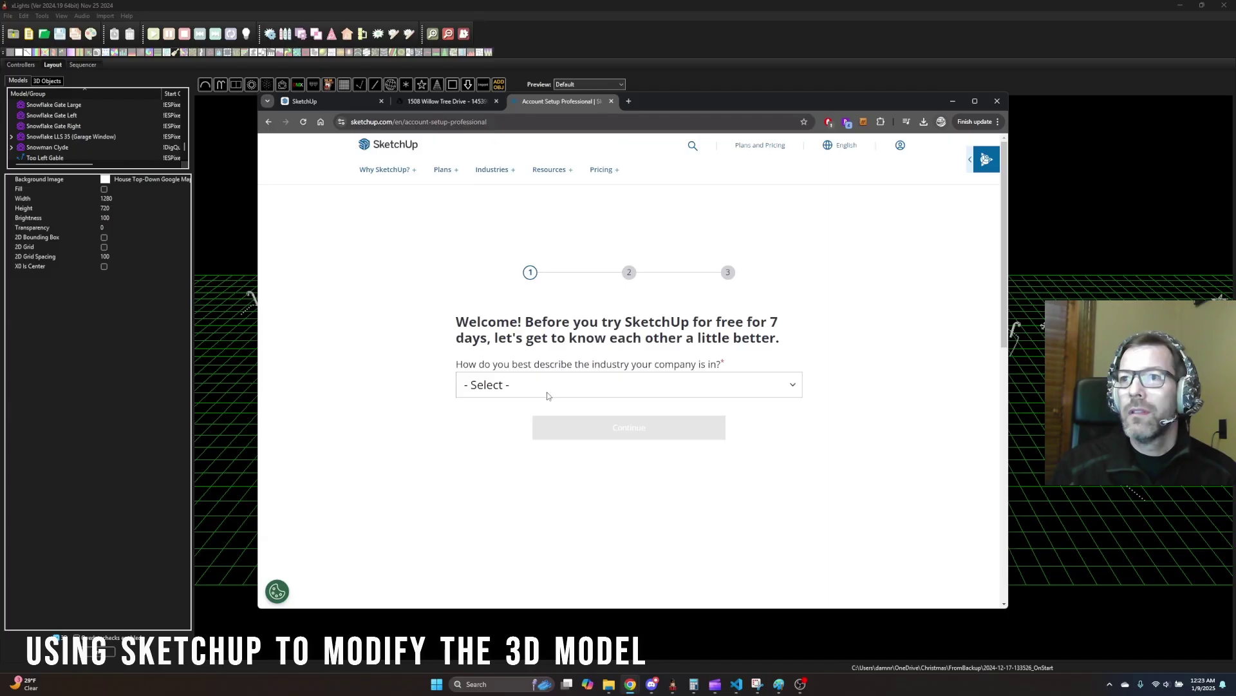
{"action": "left_click", "coordinate": [548, 396]}
{"action": "scroll", "coordinate": [557, 136], "scroll_direction": "down", "scroll_amount": 3}
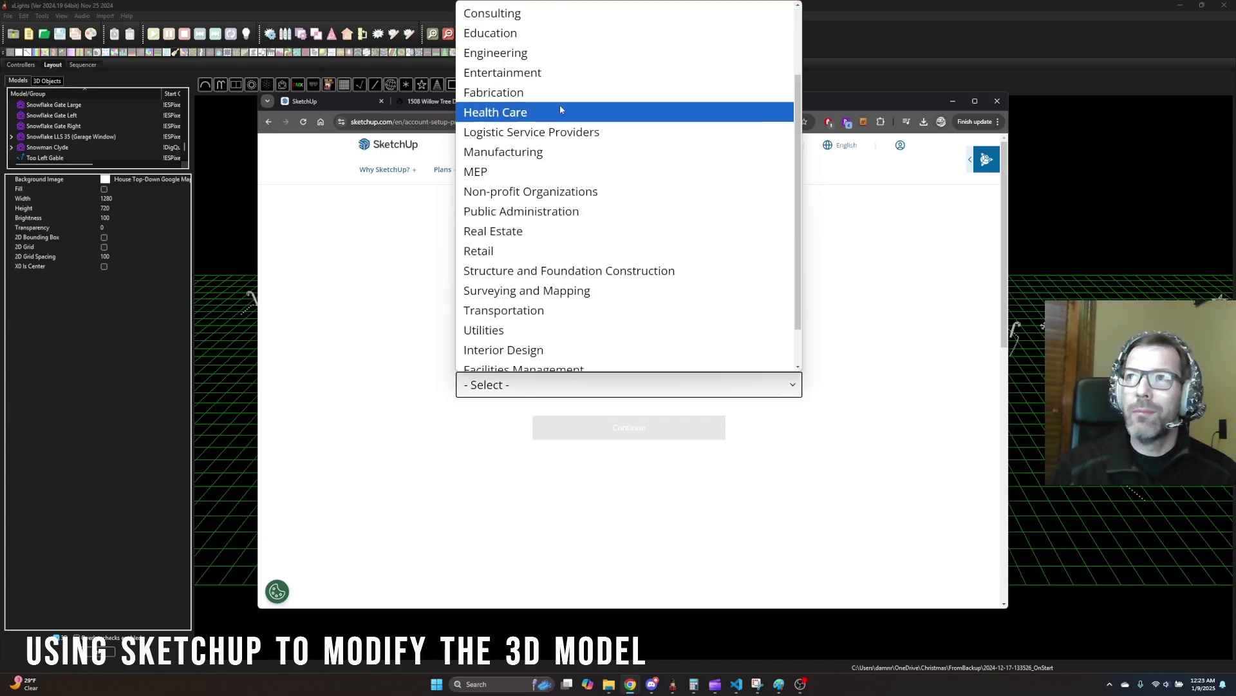
{"action": "scroll", "coordinate": [560, 110], "scroll_direction": "up", "scroll_amount": 2}
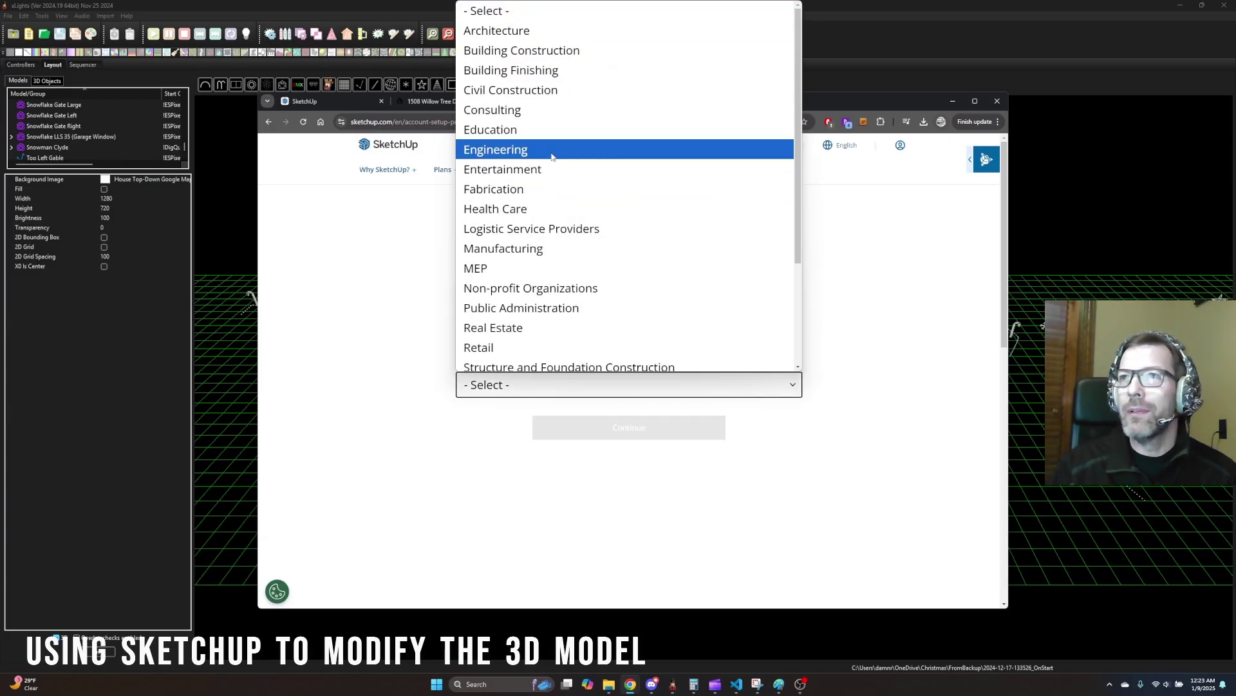
{"action": "scroll", "coordinate": [557, 229], "scroll_direction": "down", "scroll_amount": 3}
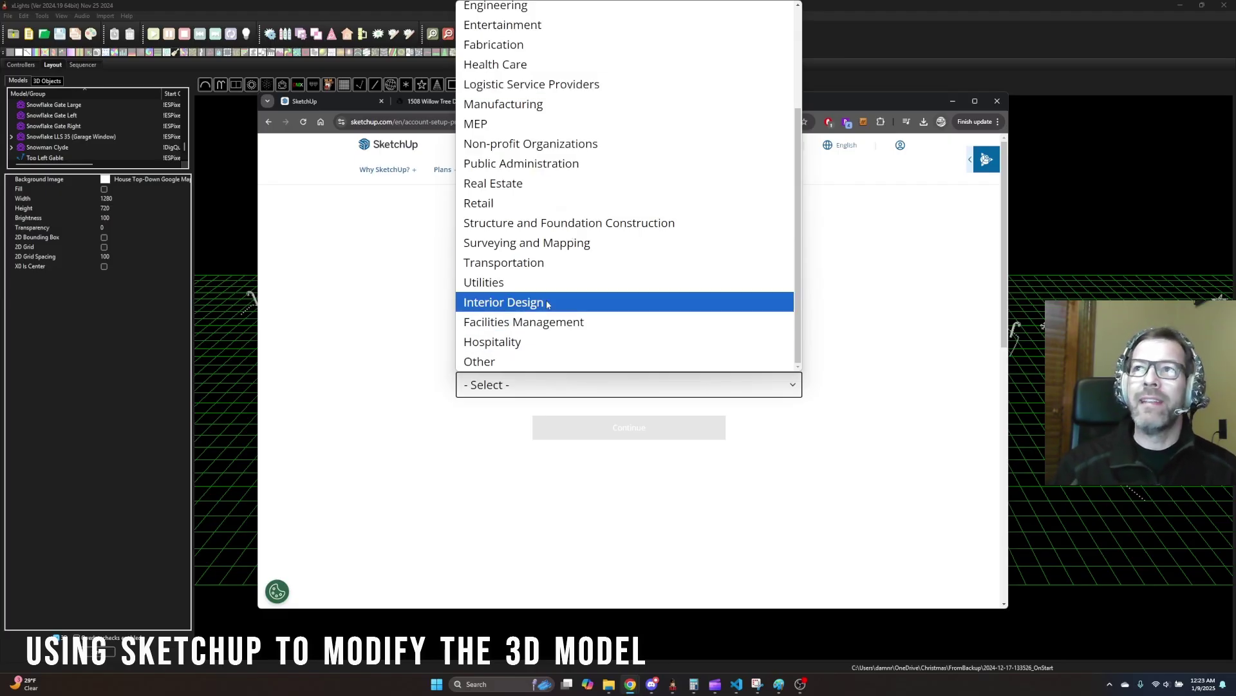
{"action": "scroll", "coordinate": [547, 304], "scroll_direction": "up", "scroll_amount": 3}
{"action": "left_click", "coordinate": [889, 407]}
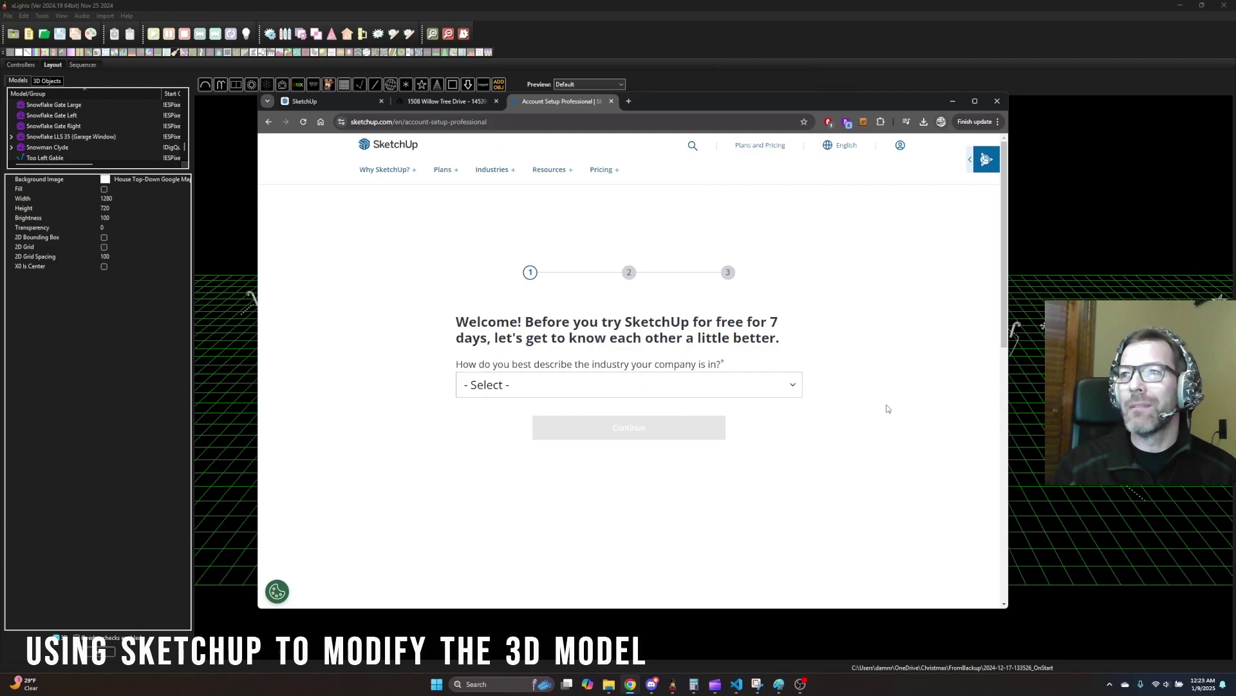
{"action": "left_click", "coordinate": [556, 386]}
{"action": "left_click", "coordinate": [548, 268]}
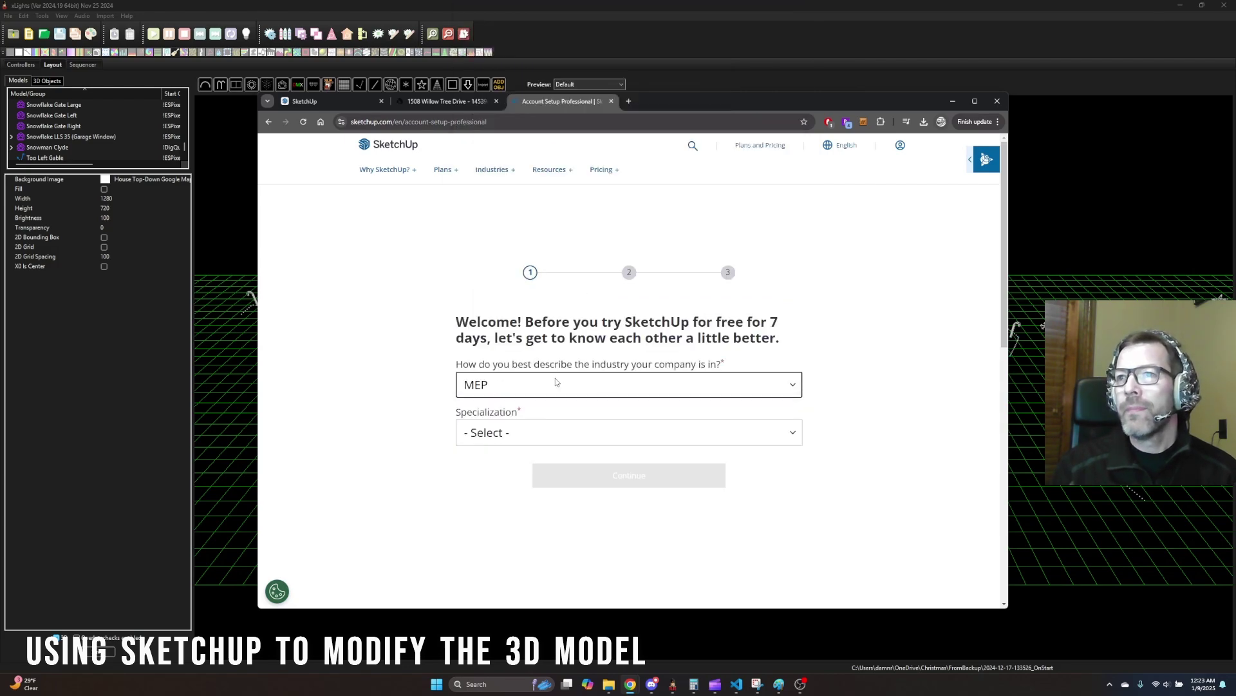
Step: Set the industry to Interior Design and the specialization to Residential Interior Design, and continue to the trial's usage questions
{"action": "left_click", "coordinate": [561, 386]}
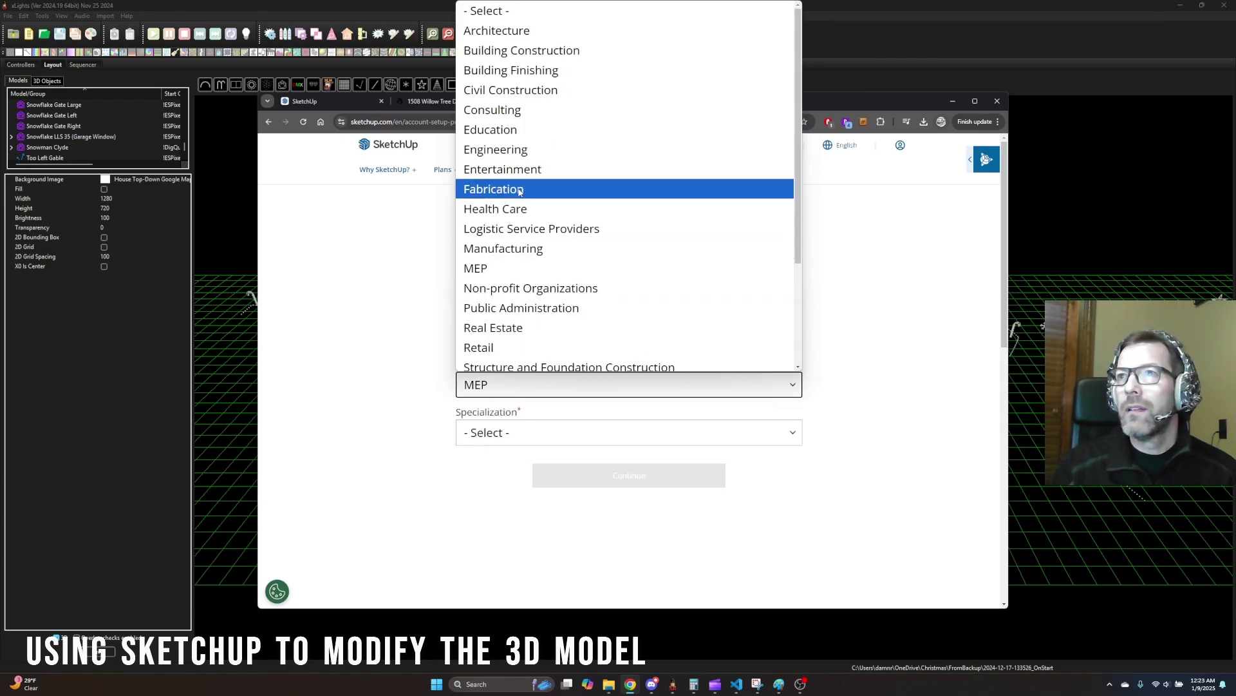
{"action": "scroll", "coordinate": [521, 258], "scroll_direction": "down", "scroll_amount": 3}
{"action": "left_click", "coordinate": [515, 302]}
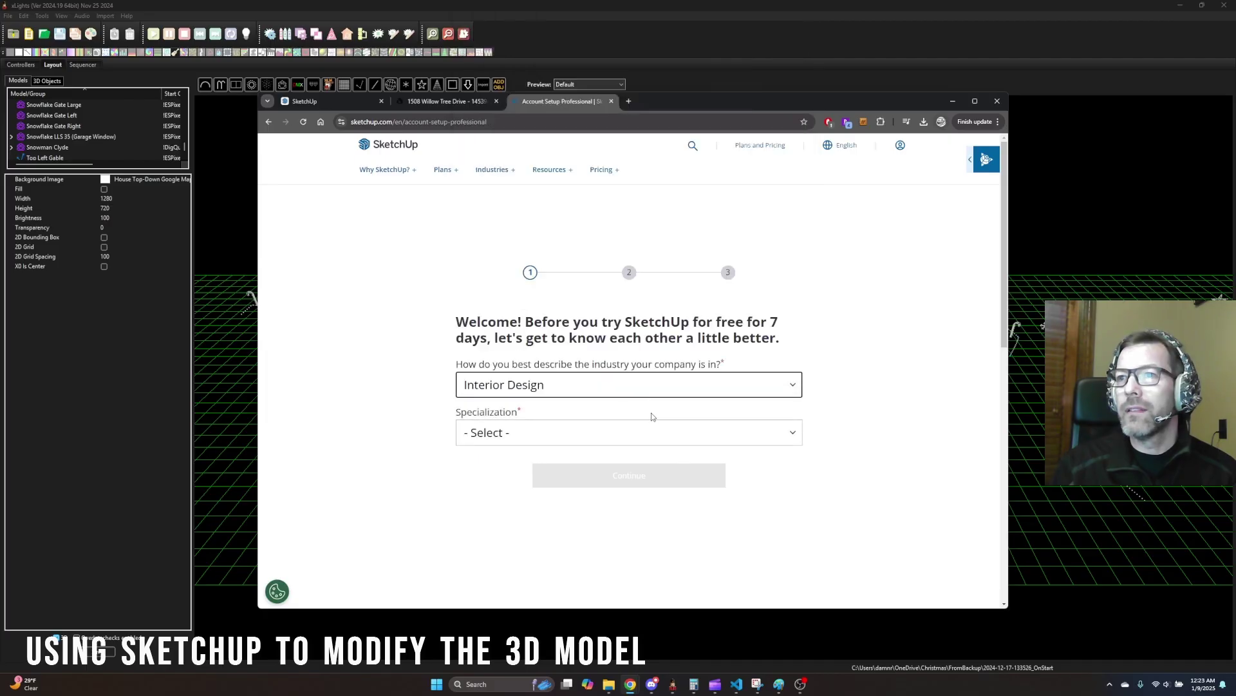
{"action": "left_click", "coordinate": [515, 430]}
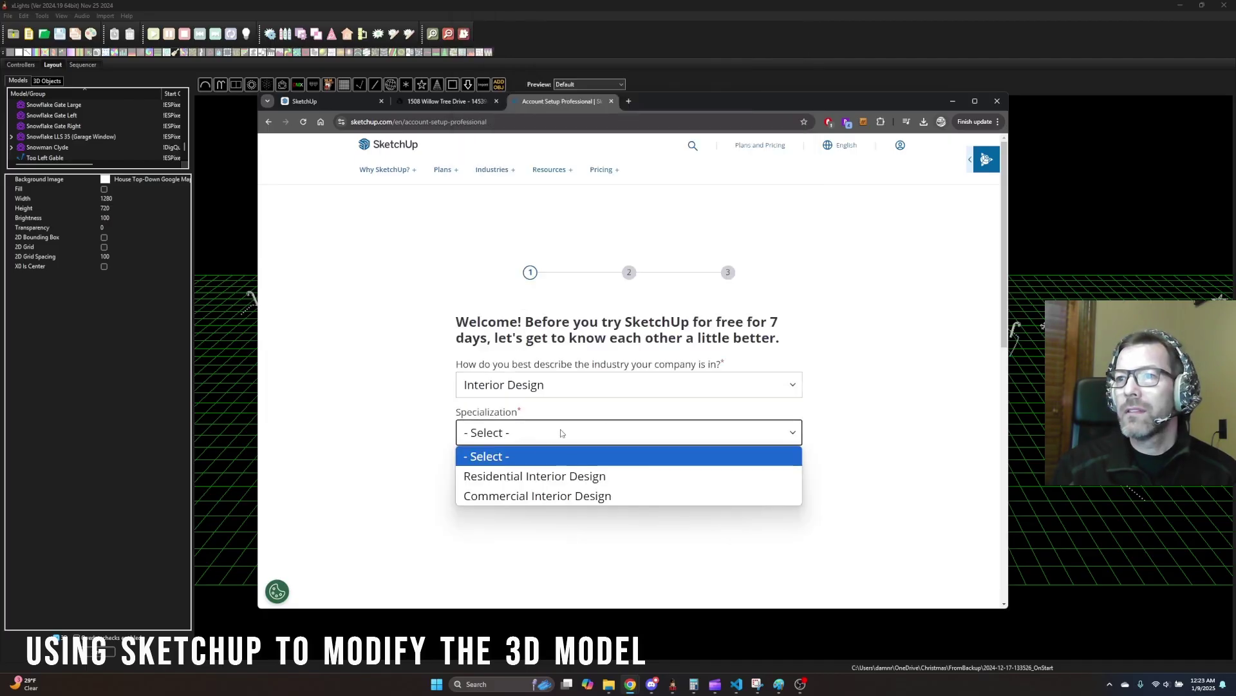
{"action": "left_click", "coordinate": [567, 477]}
{"action": "left_click", "coordinate": [648, 485]}
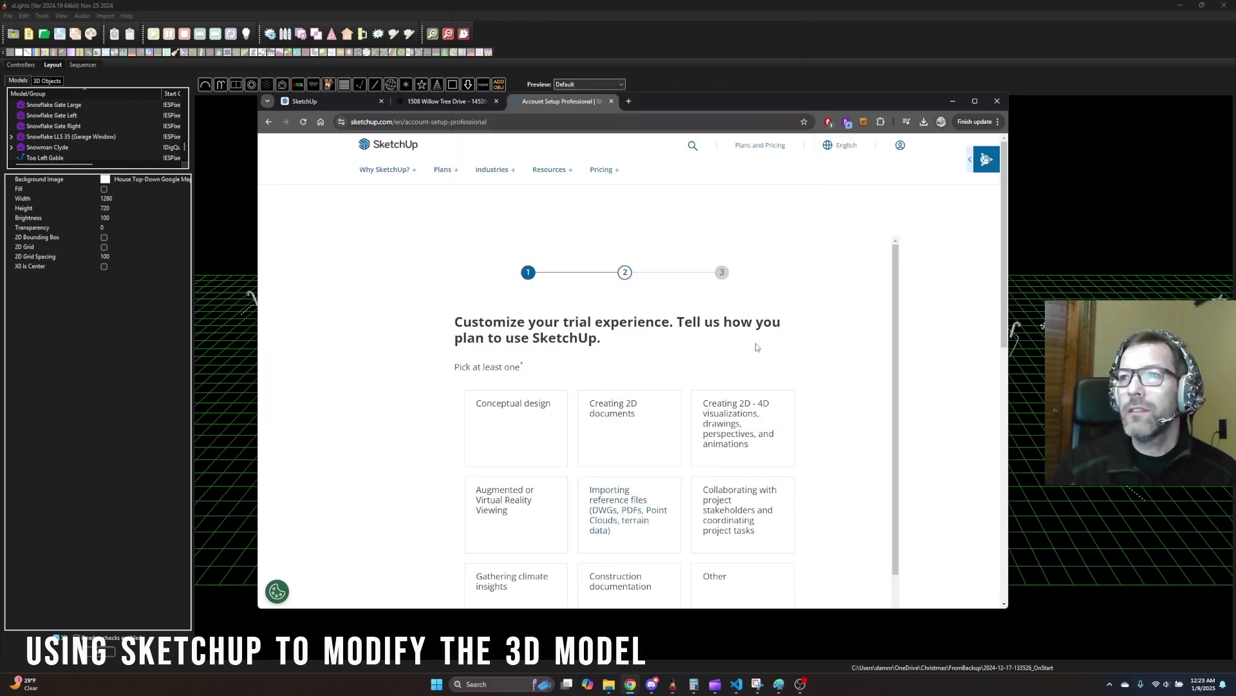
Step: Choose Other as the planned use of SketchUp, continue, and look over the fields of the final trial sign-up form
{"action": "scroll", "coordinate": [759, 348], "scroll_direction": "down", "scroll_amount": 1}
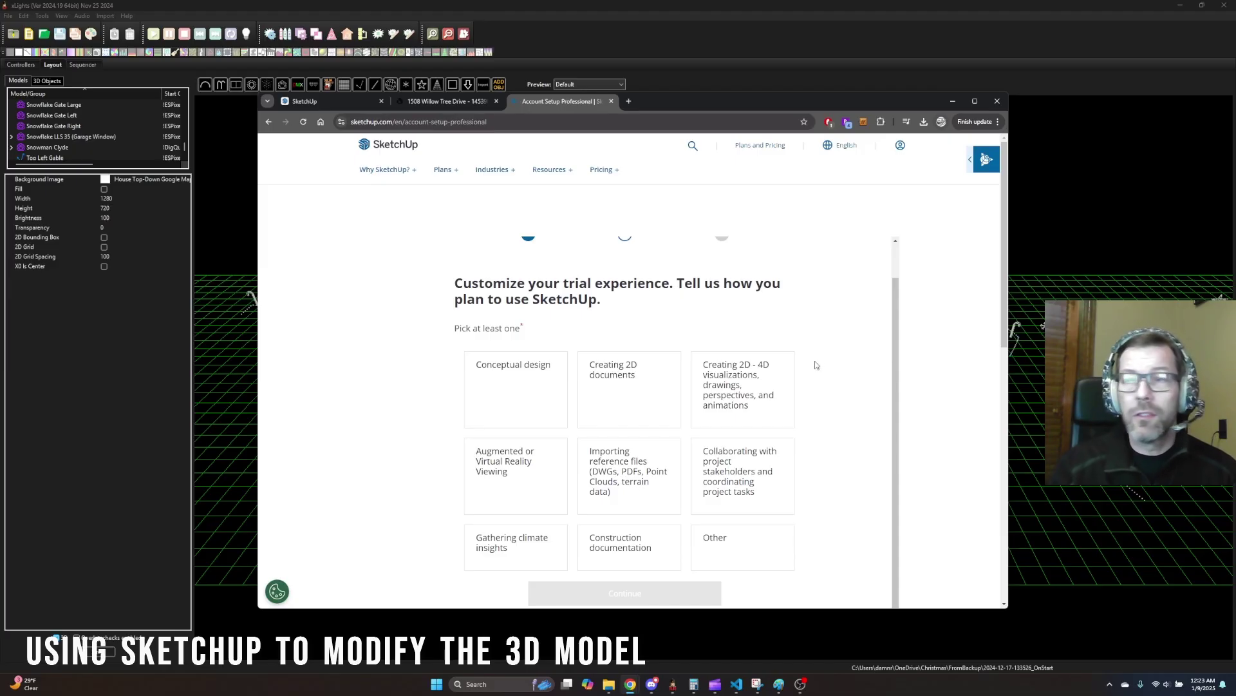
{"action": "scroll", "coordinate": [805, 383], "scroll_direction": "down", "scroll_amount": 2}
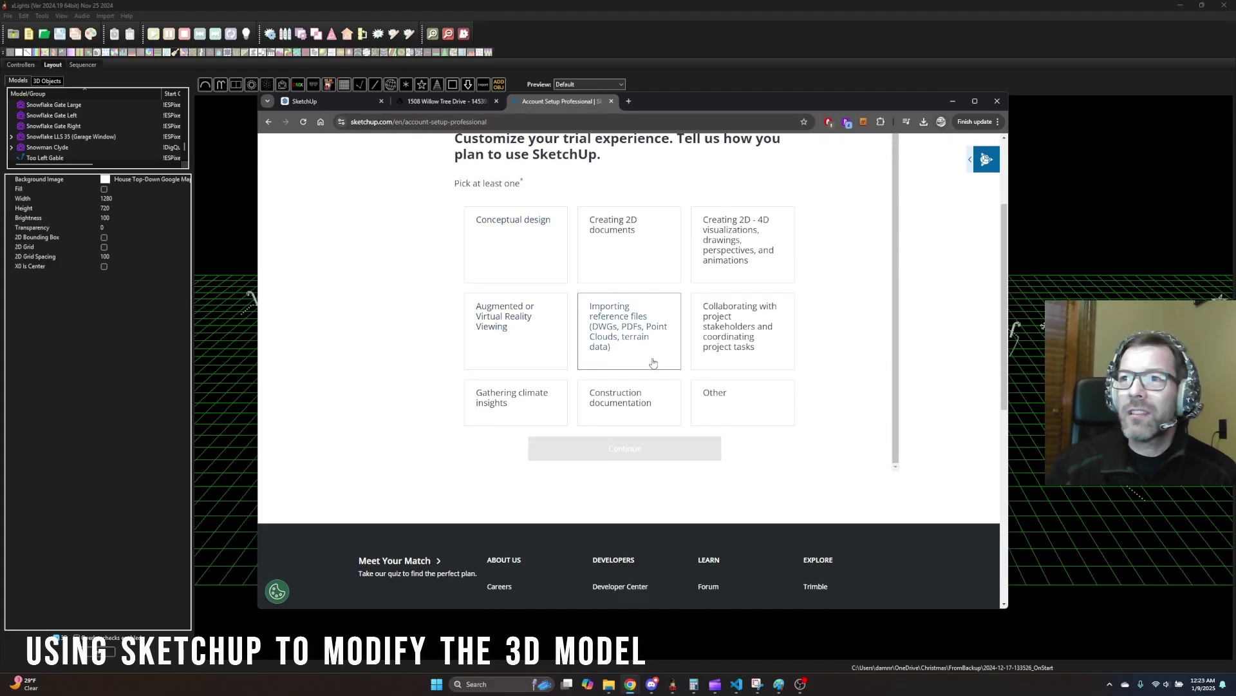
{"action": "scroll", "coordinate": [629, 339], "scroll_direction": "down", "scroll_amount": 2}
{"action": "left_click", "coordinate": [695, 306]}
{"action": "left_click", "coordinate": [625, 351]}
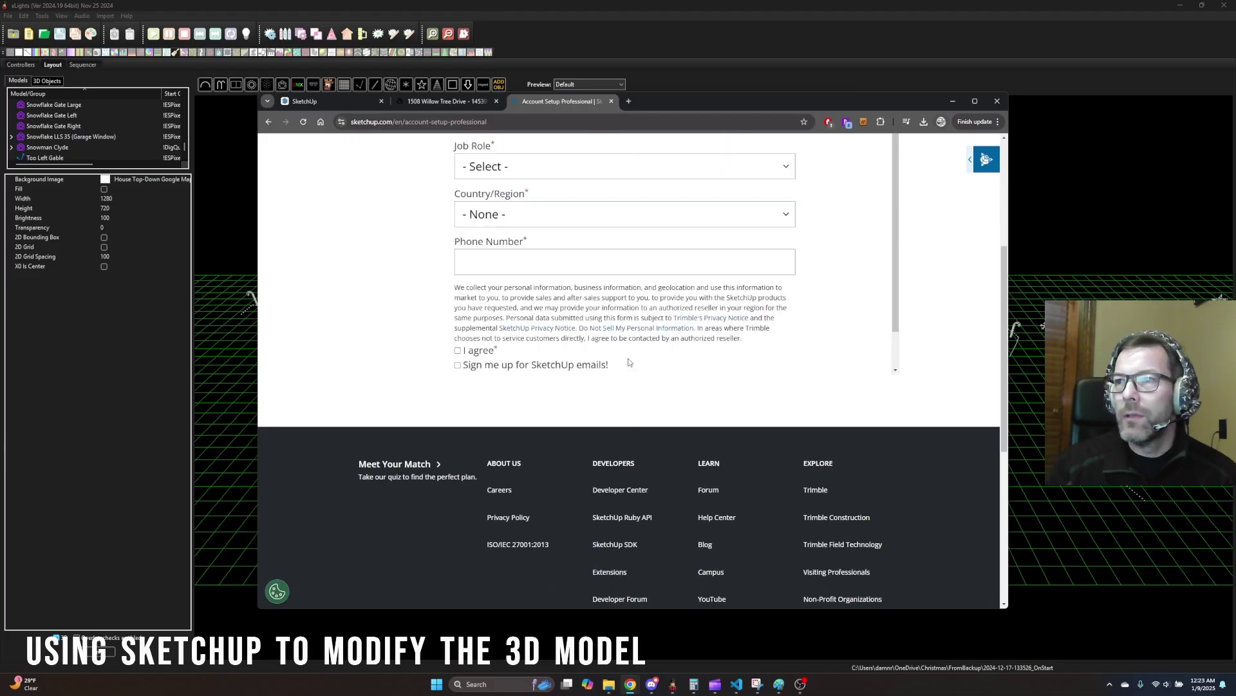
{"action": "scroll", "coordinate": [511, 218], "scroll_direction": "up", "scroll_amount": 1}
{"action": "scroll", "coordinate": [269, 261], "scroll_direction": "up", "scroll_amount": 3}
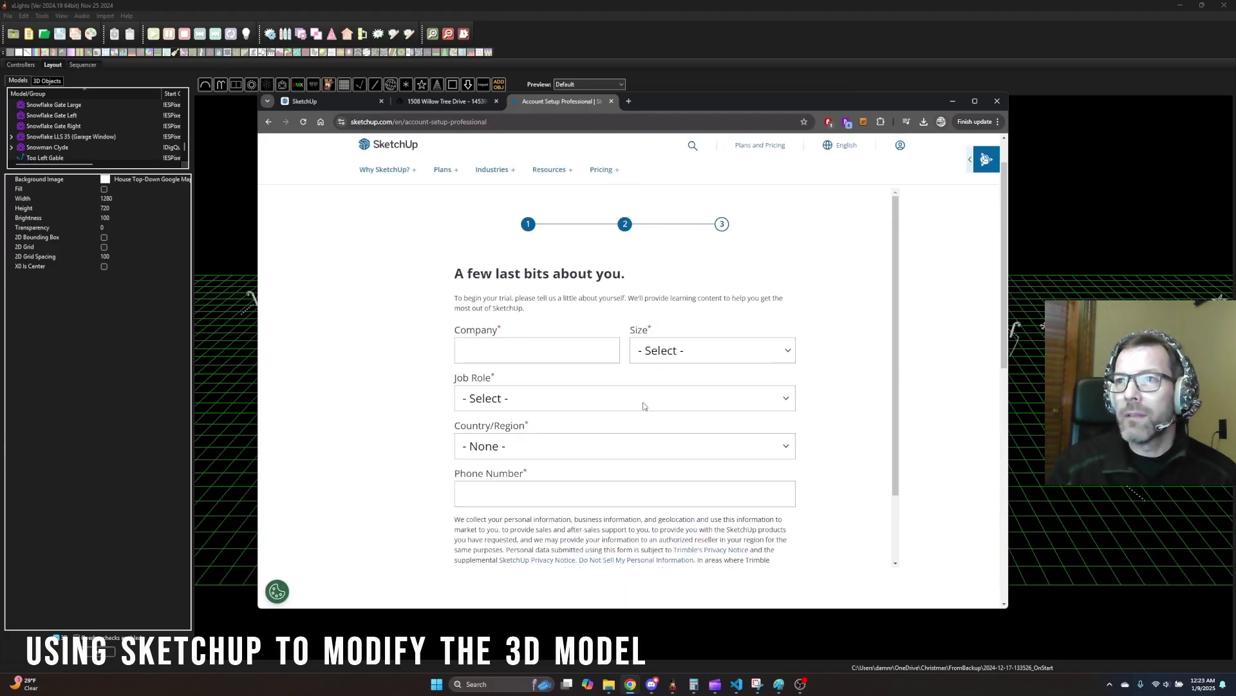
{"action": "scroll", "coordinate": [897, 317], "scroll_direction": "down", "scroll_amount": 1}
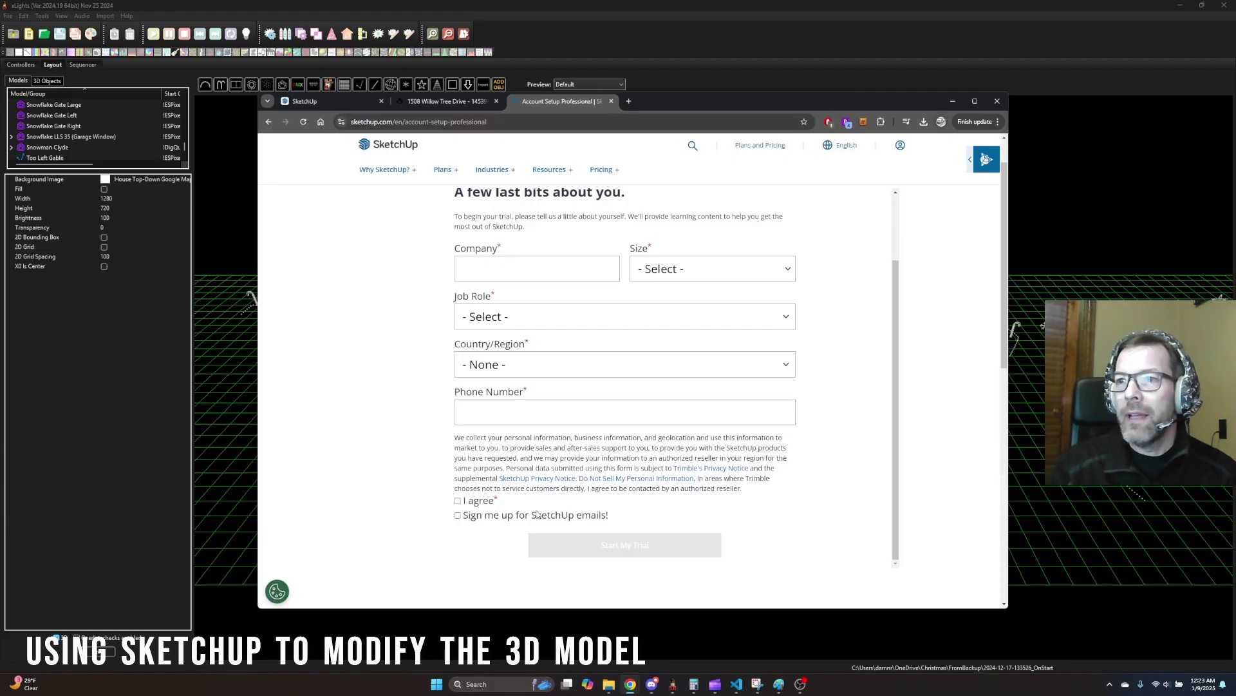
Step: Switch back to the home page of the SketchUp web app in the browser
{"action": "left_click", "coordinate": [312, 101]}
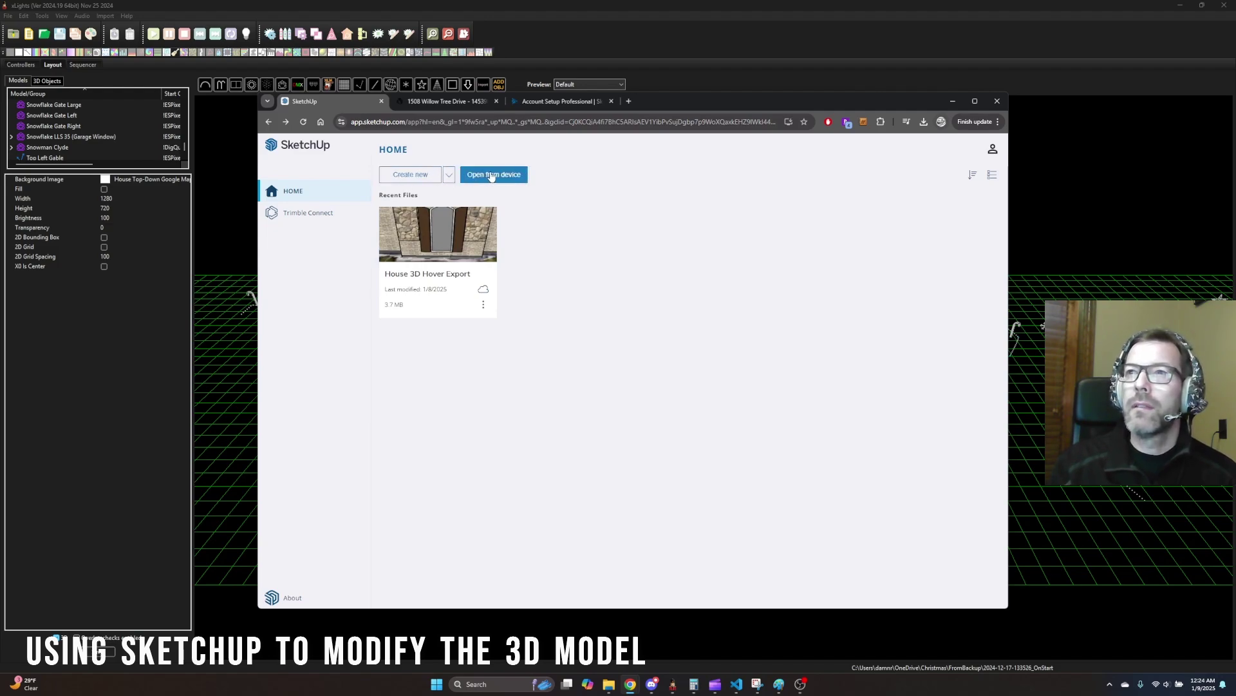
{"action": "left_click", "coordinate": [449, 175]}
{"action": "left_click", "coordinate": [449, 176]}
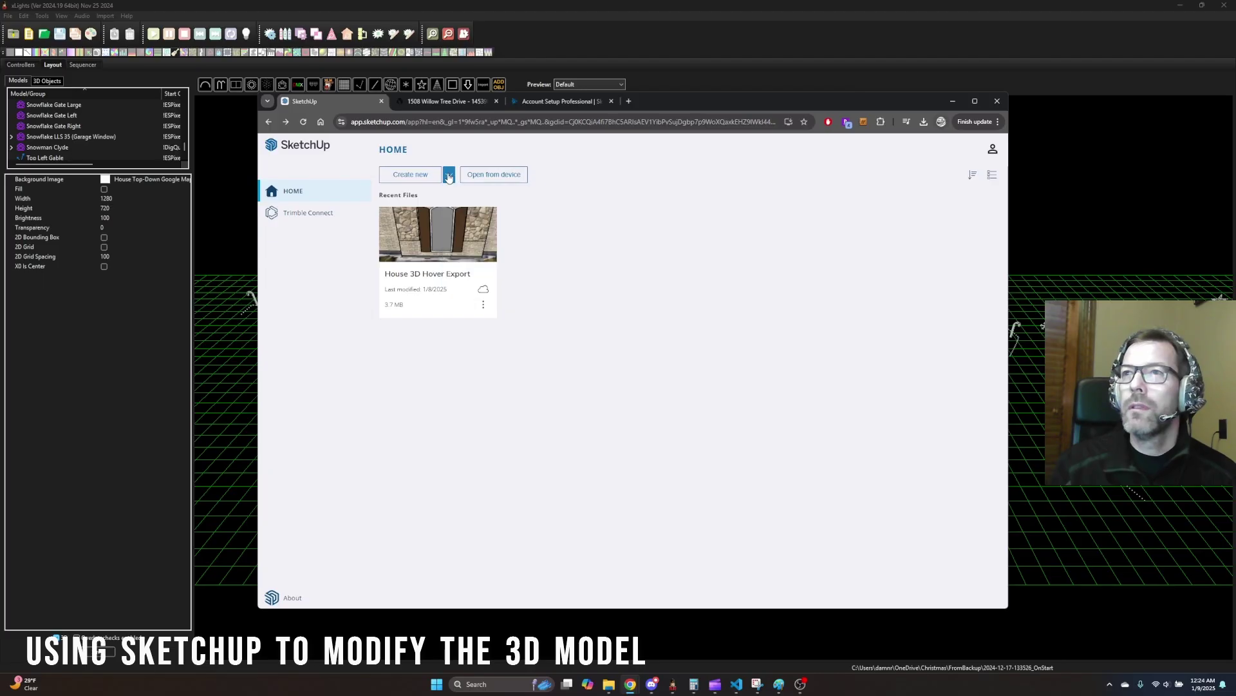
{"action": "left_click", "coordinate": [510, 178]}
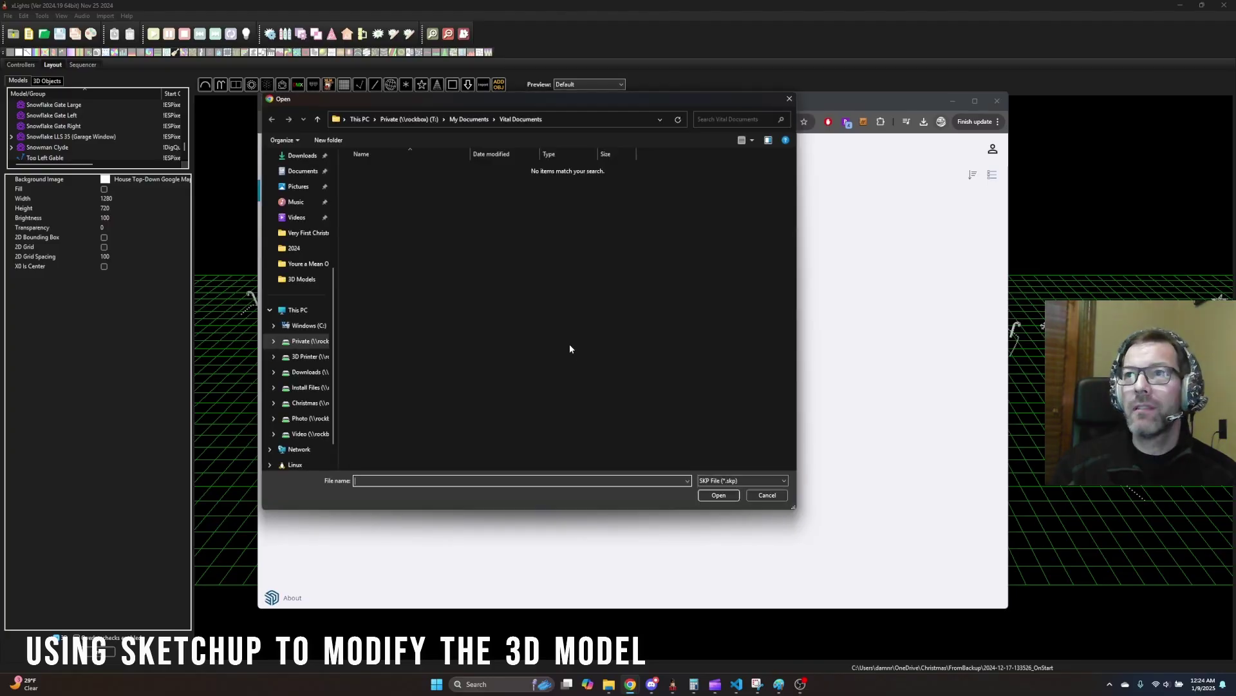
{"action": "scroll", "coordinate": [295, 354], "scroll_direction": "down", "scroll_amount": 1}
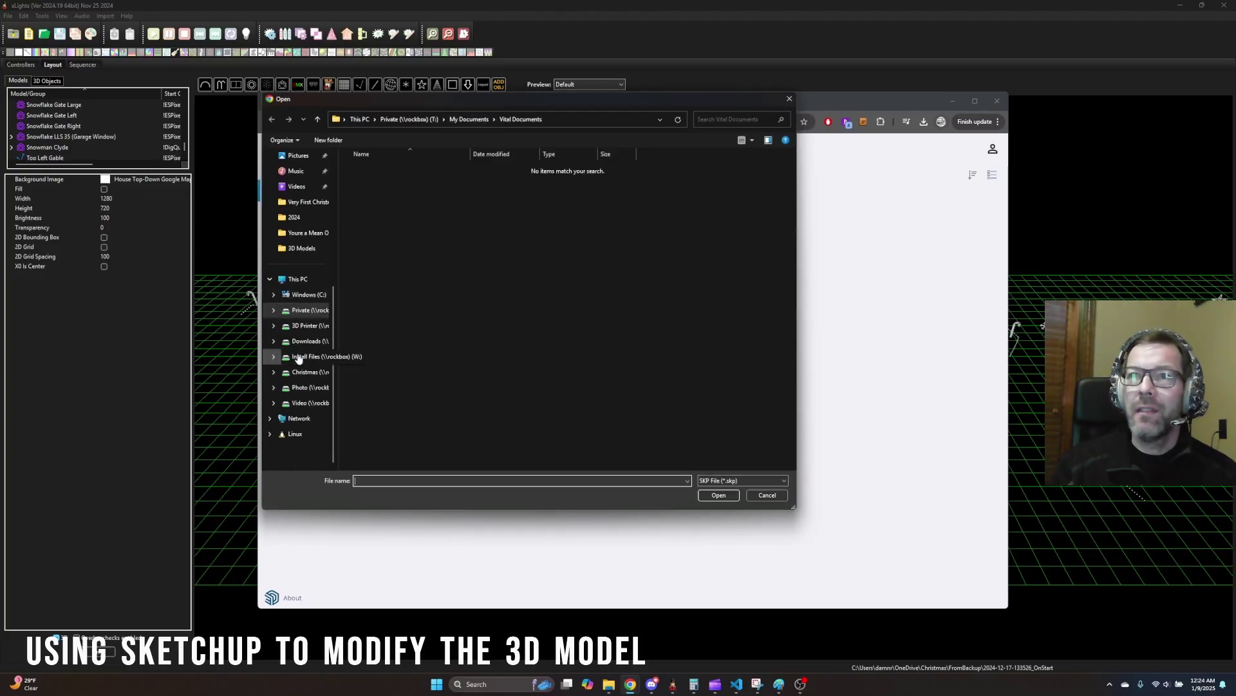
{"action": "left_click", "coordinate": [309, 371]}
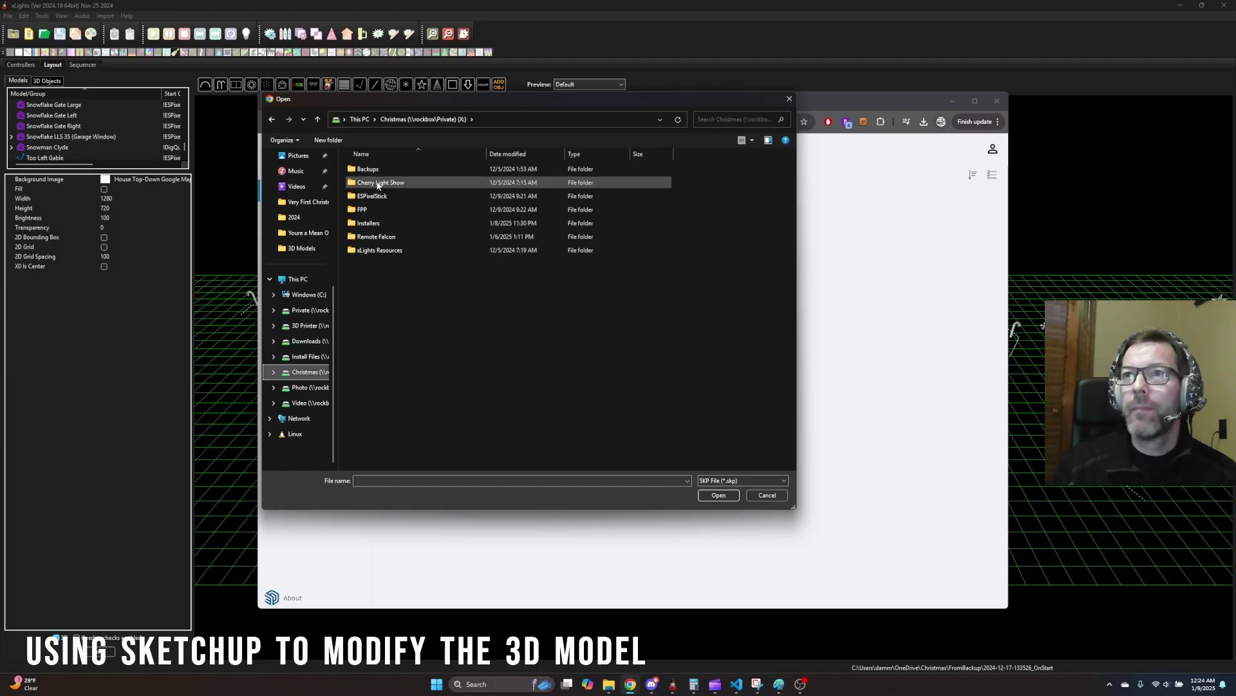
{"action": "double_click", "coordinate": [371, 182]}
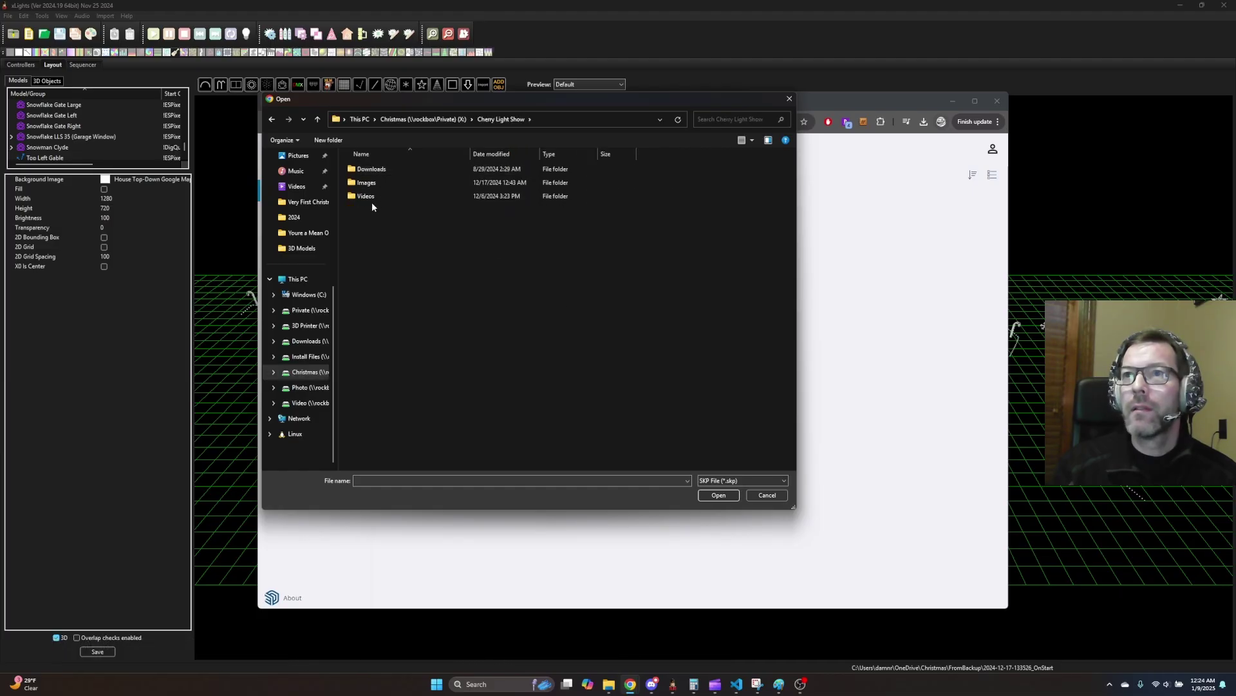
{"action": "scroll", "coordinate": [297, 351], "scroll_direction": "up", "scroll_amount": 5}
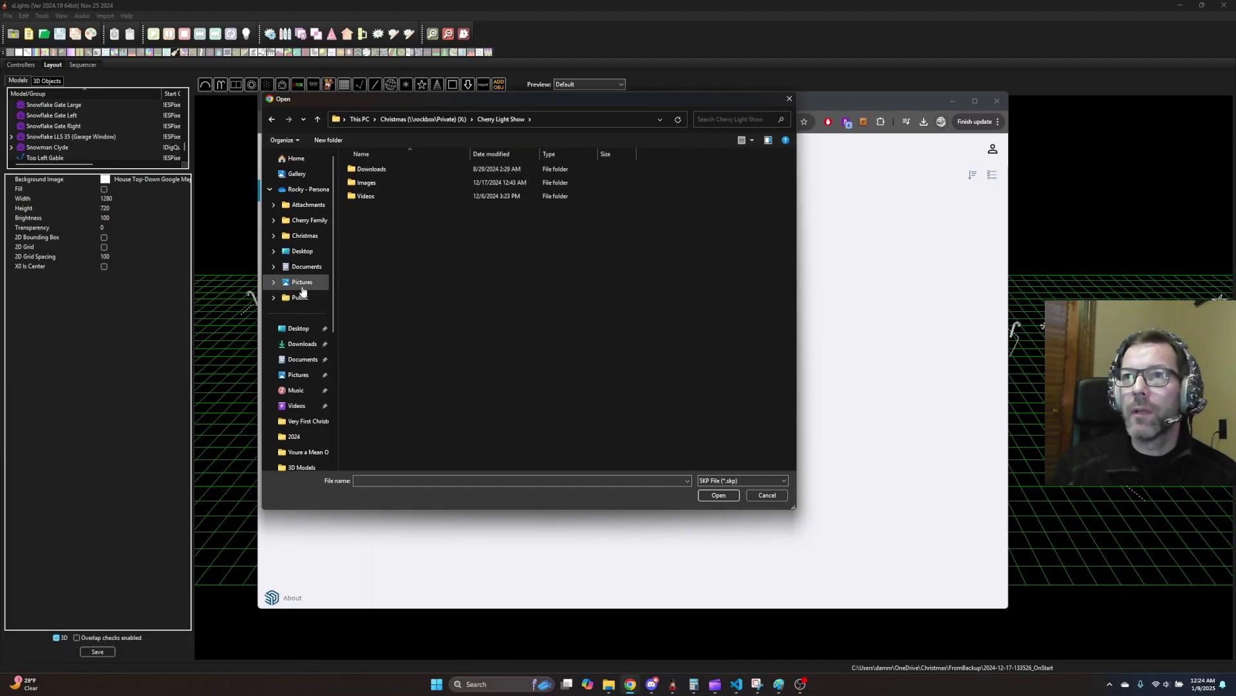
{"action": "left_click", "coordinate": [304, 236]}
{"action": "double_click", "coordinate": [367, 185]}
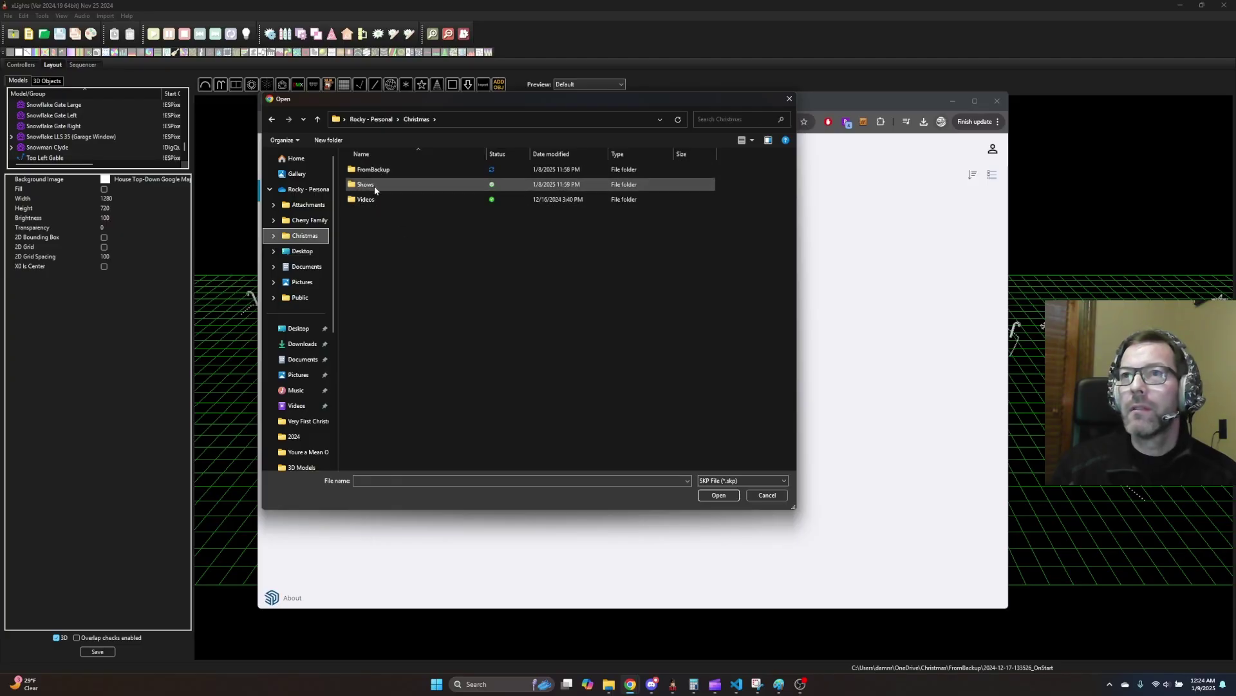
{"action": "double_click", "coordinate": [376, 173]}
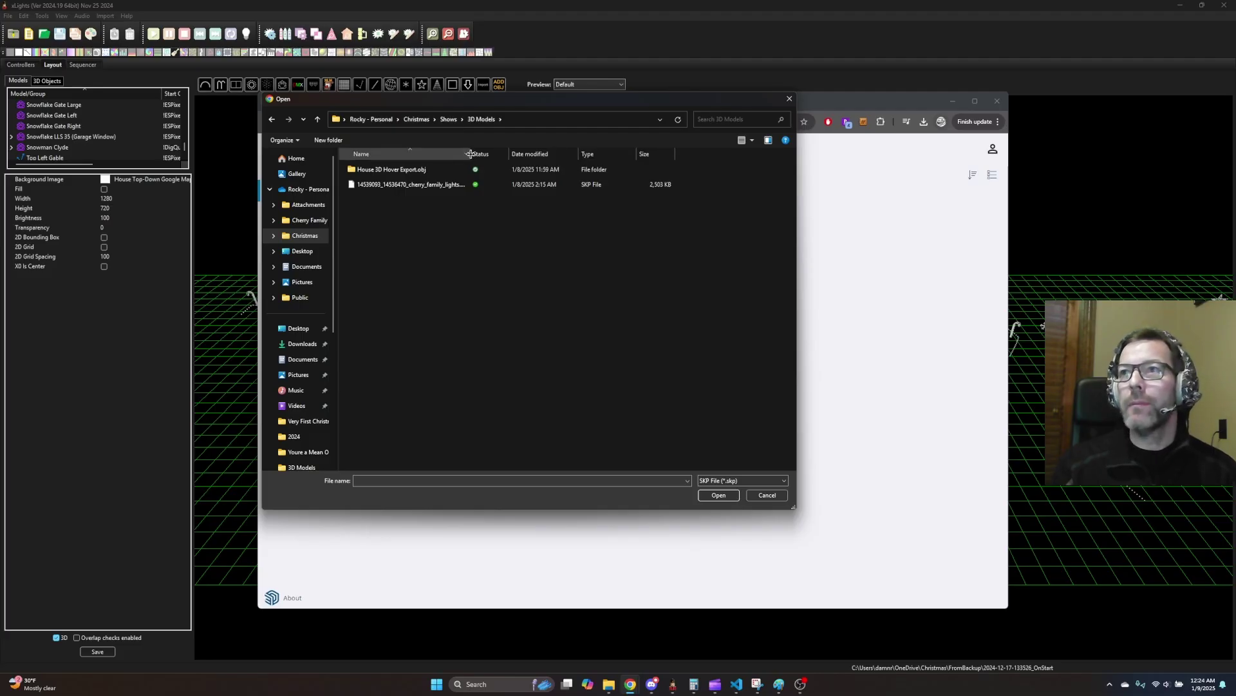
{"action": "left_click_drag", "start_coordinate": [470, 154], "coordinate": [509, 155]}
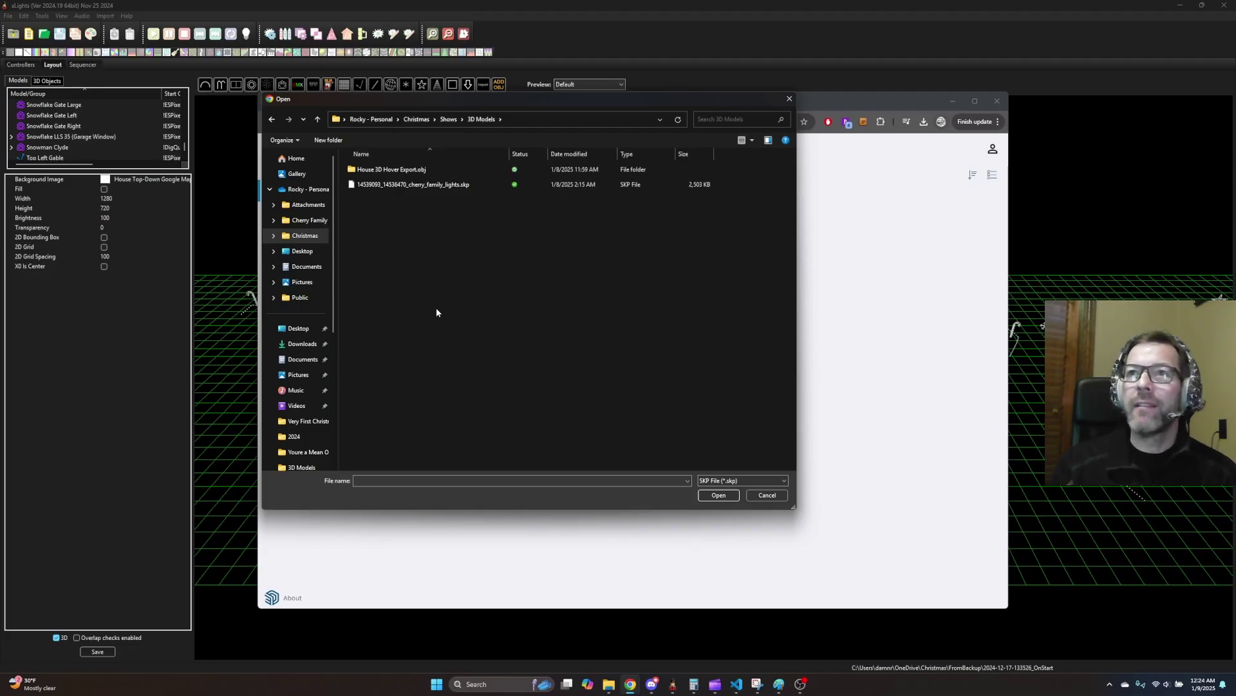
{"action": "left_click", "coordinate": [404, 187]}
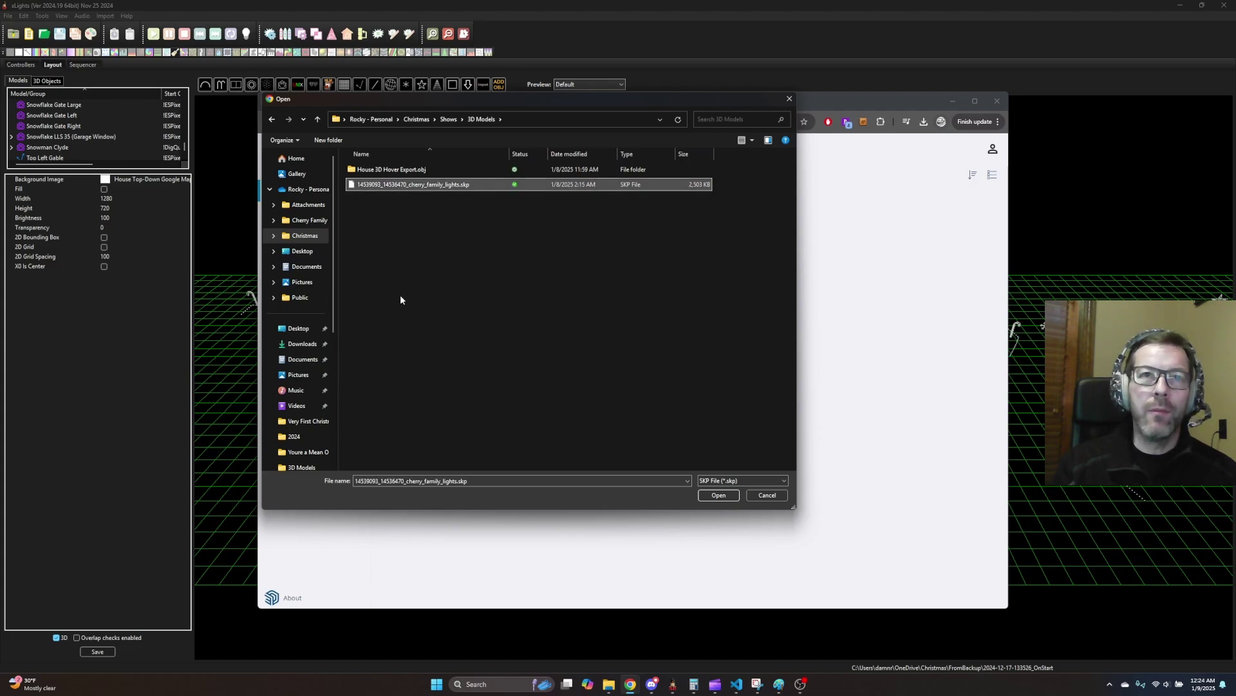
{"action": "left_click", "coordinate": [394, 228]}
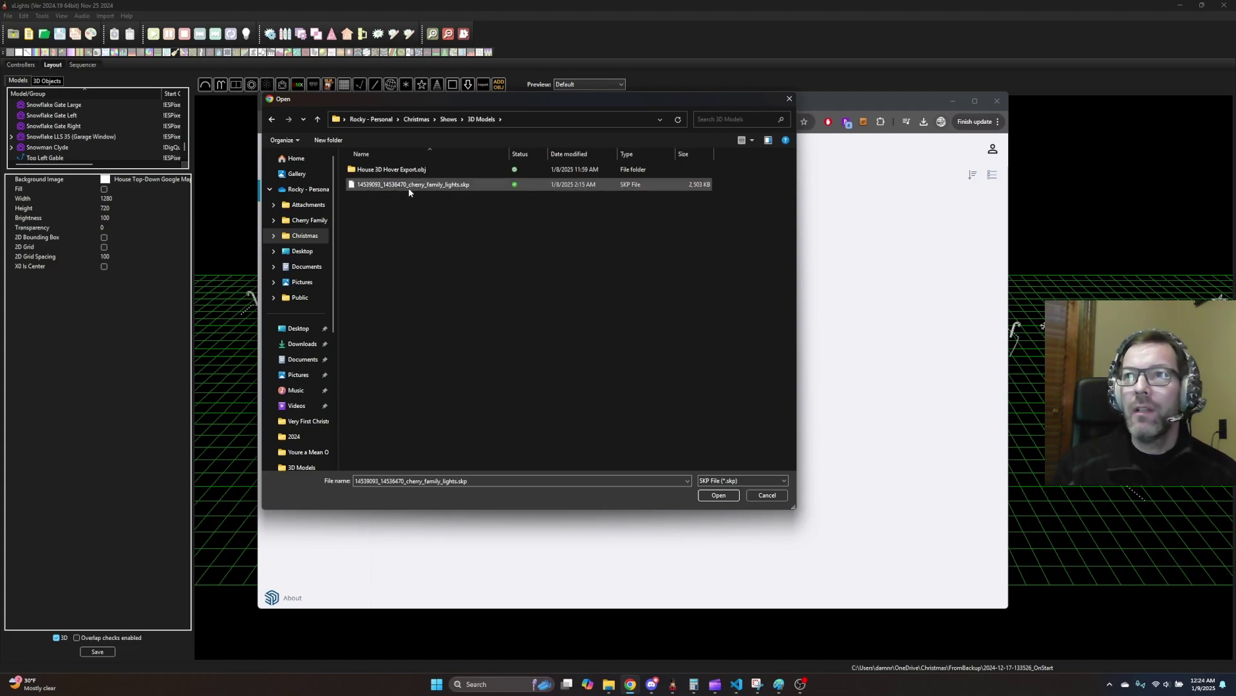
{"action": "left_click", "coordinate": [765, 496]}
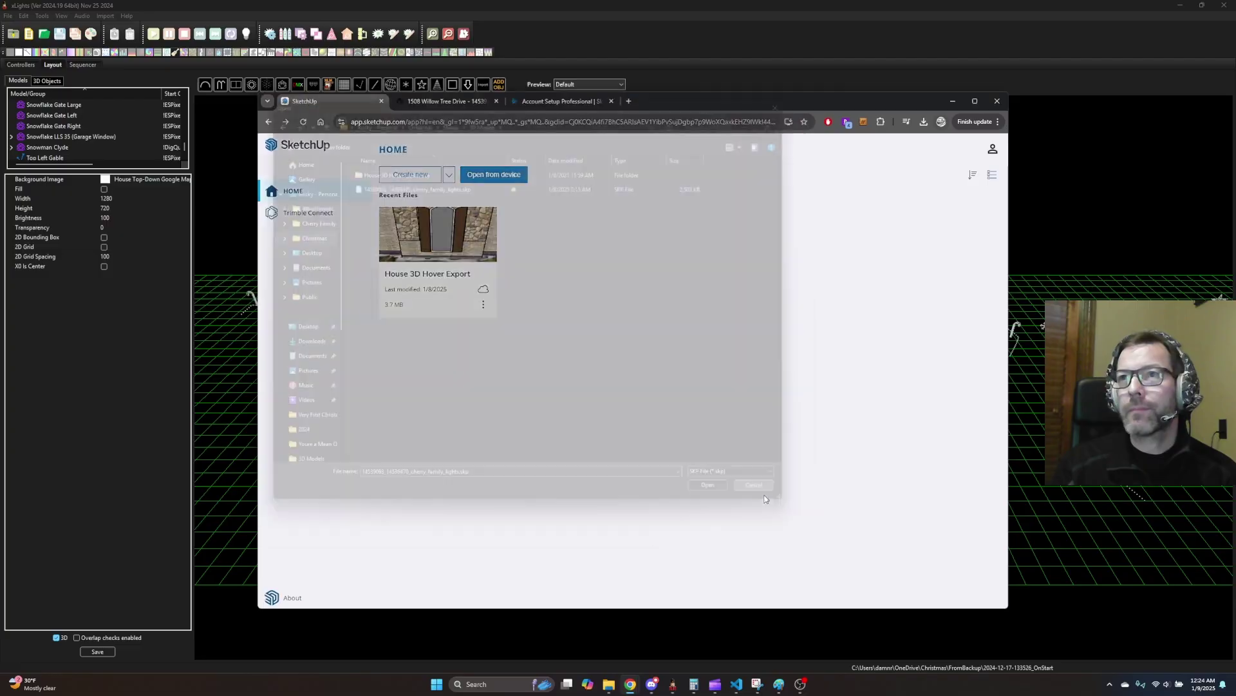
Step: Start opening a model from the device and browse to the Christmas > Shows > 3D Models folder in OneDrive
{"action": "left_click", "coordinate": [495, 175]}
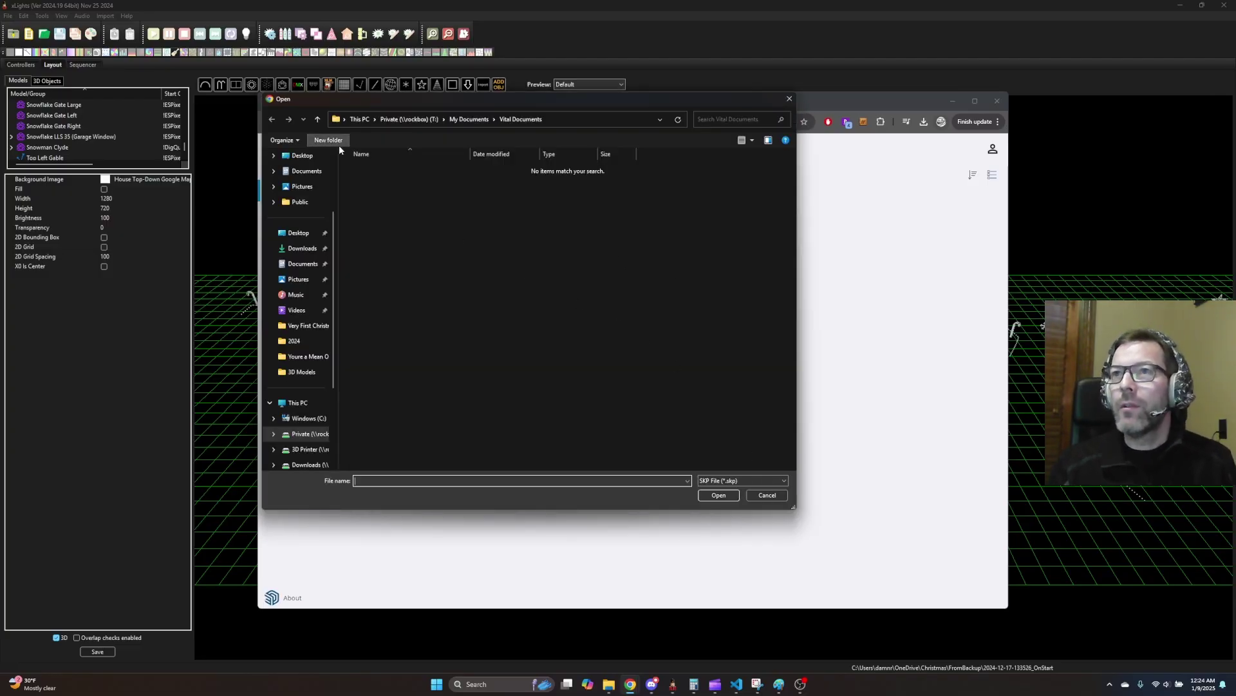
{"action": "scroll", "coordinate": [284, 309], "scroll_direction": "up", "scroll_amount": 2}
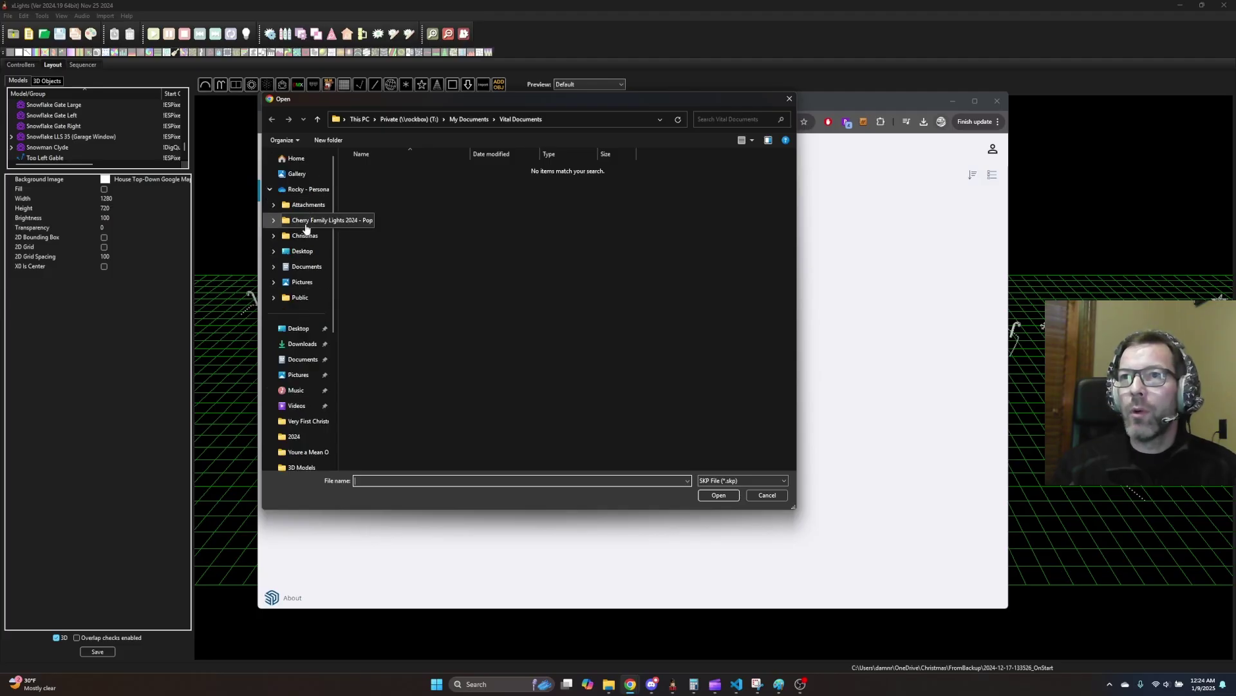
{"action": "left_click", "coordinate": [306, 222]}
{"action": "left_click", "coordinate": [304, 235]}
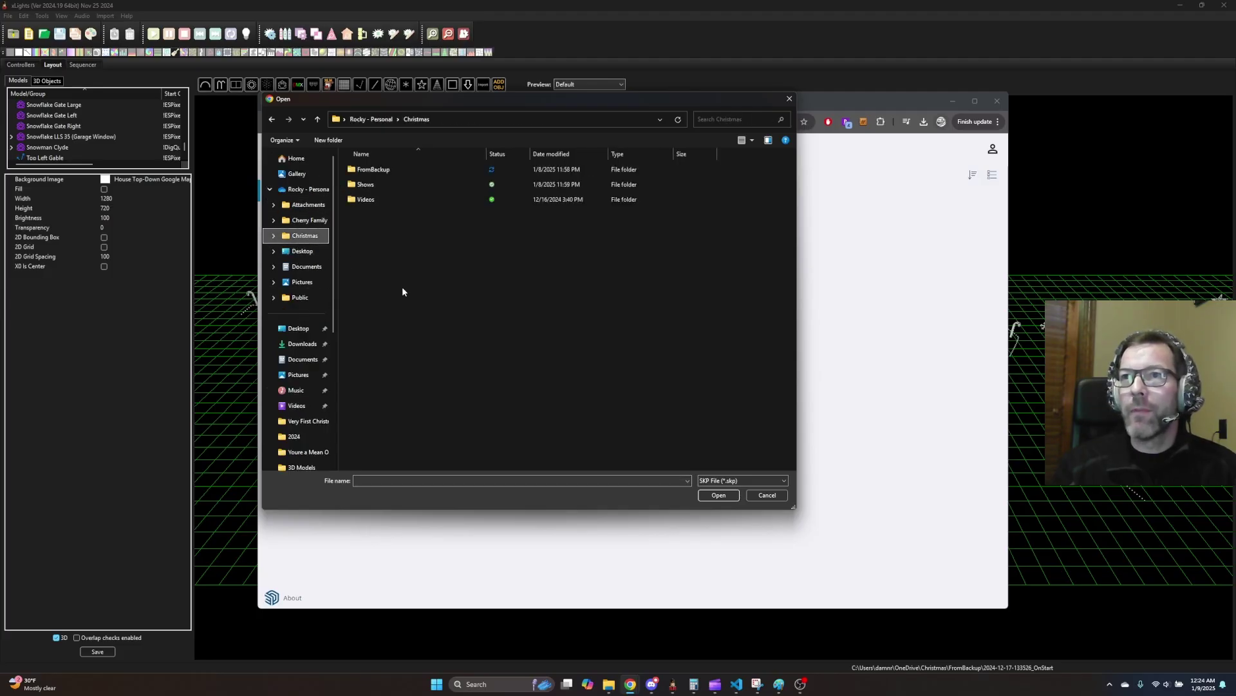
{"action": "double_click", "coordinate": [377, 185]}
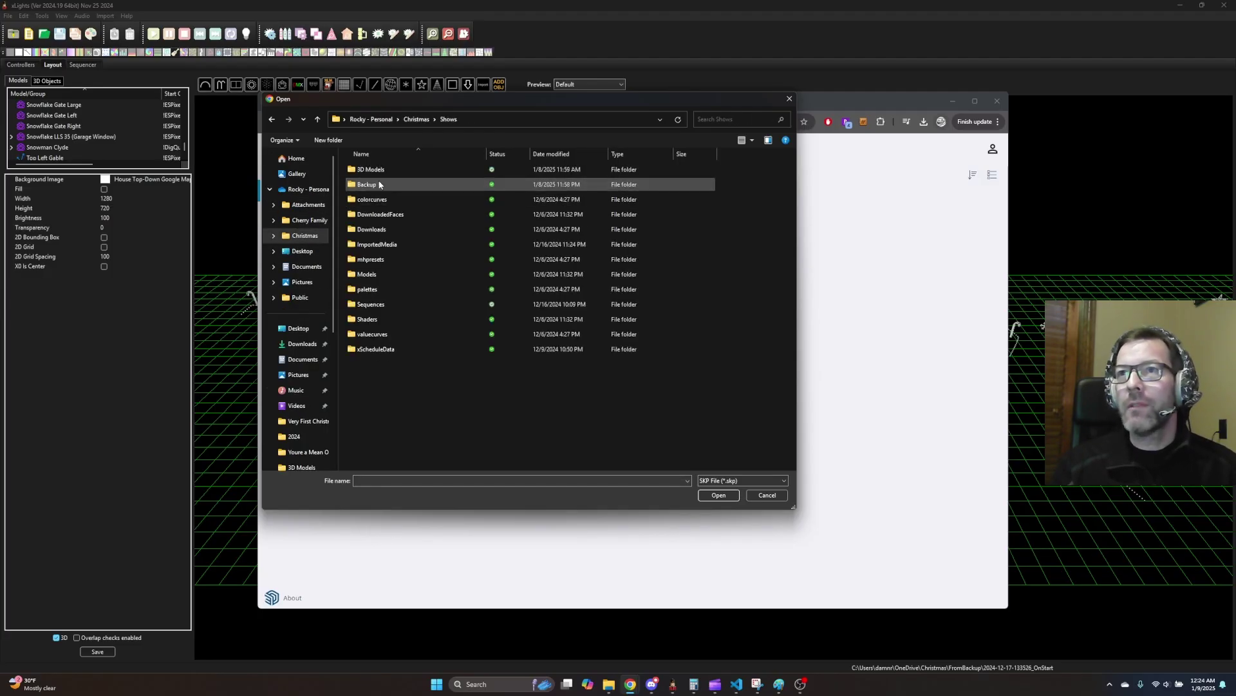
{"action": "double_click", "coordinate": [372, 170]}
{"action": "left_click", "coordinate": [405, 186]}
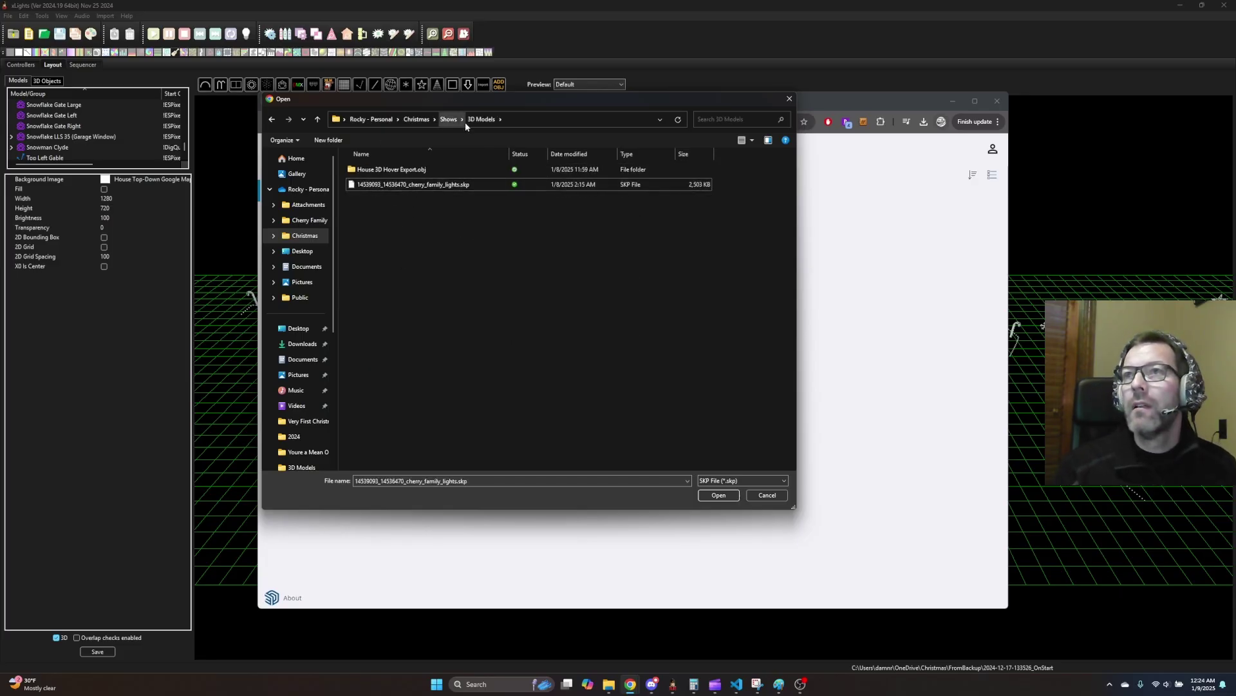
Step: Create a folder named video inside the 3D Models folder
{"action": "left_click", "coordinate": [328, 140]}
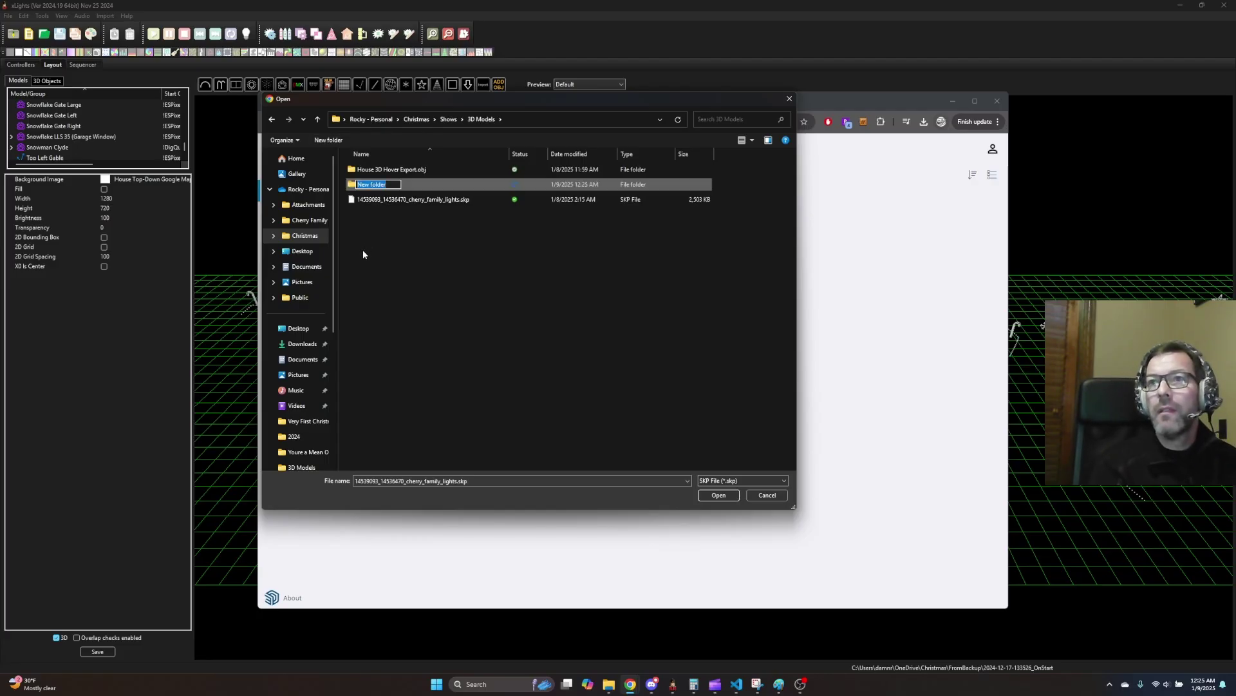
{"action": "type", "text": "video"}
{"action": "key", "text": "Return"}
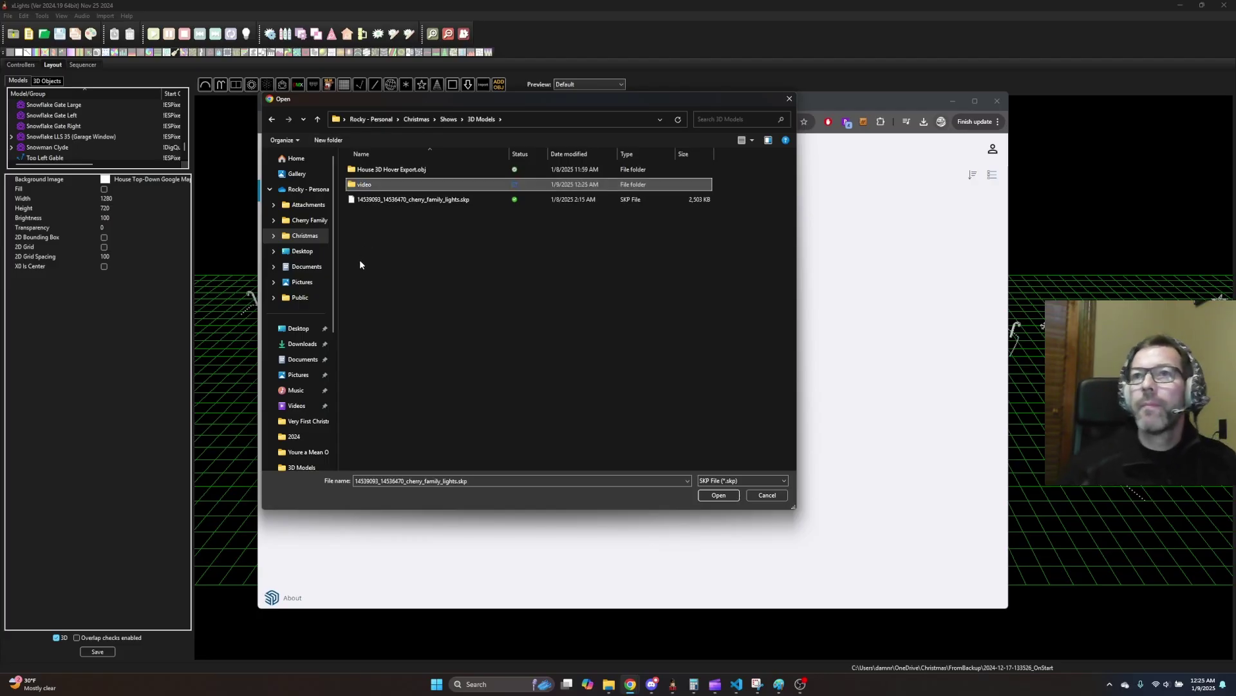
Step: Open the house .skp model from the video folder
{"action": "double_click", "coordinate": [363, 185]}
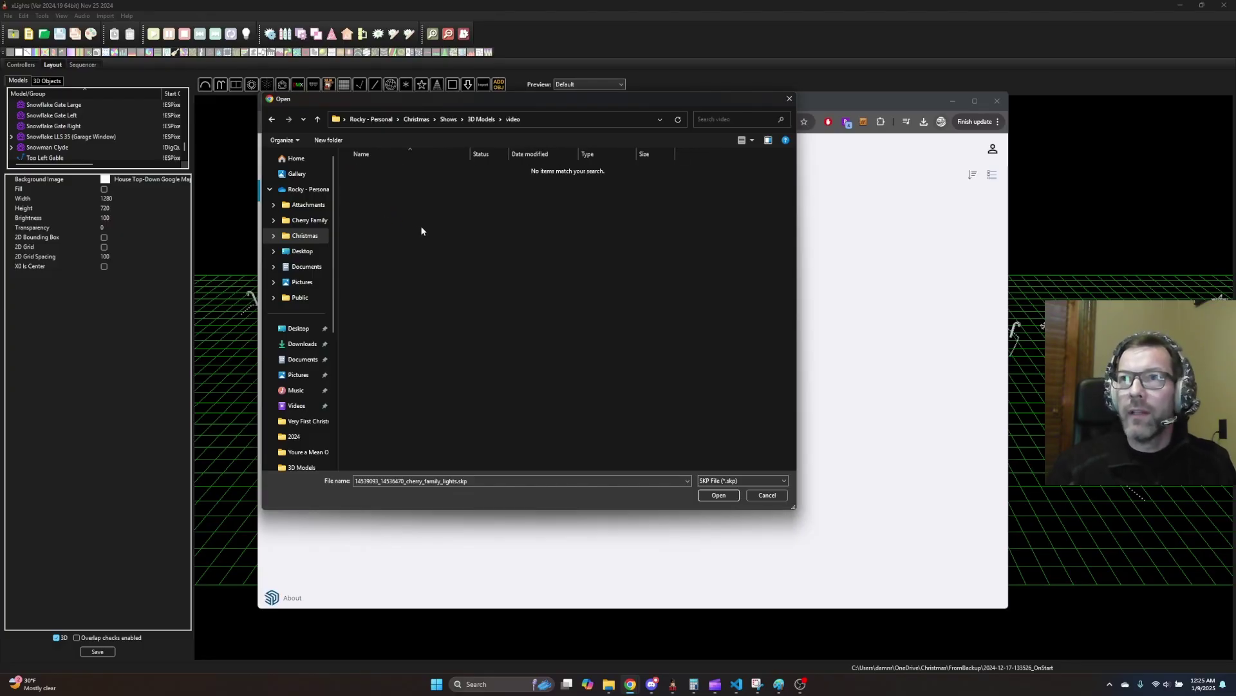
{"action": "left_click", "coordinate": [406, 172]}
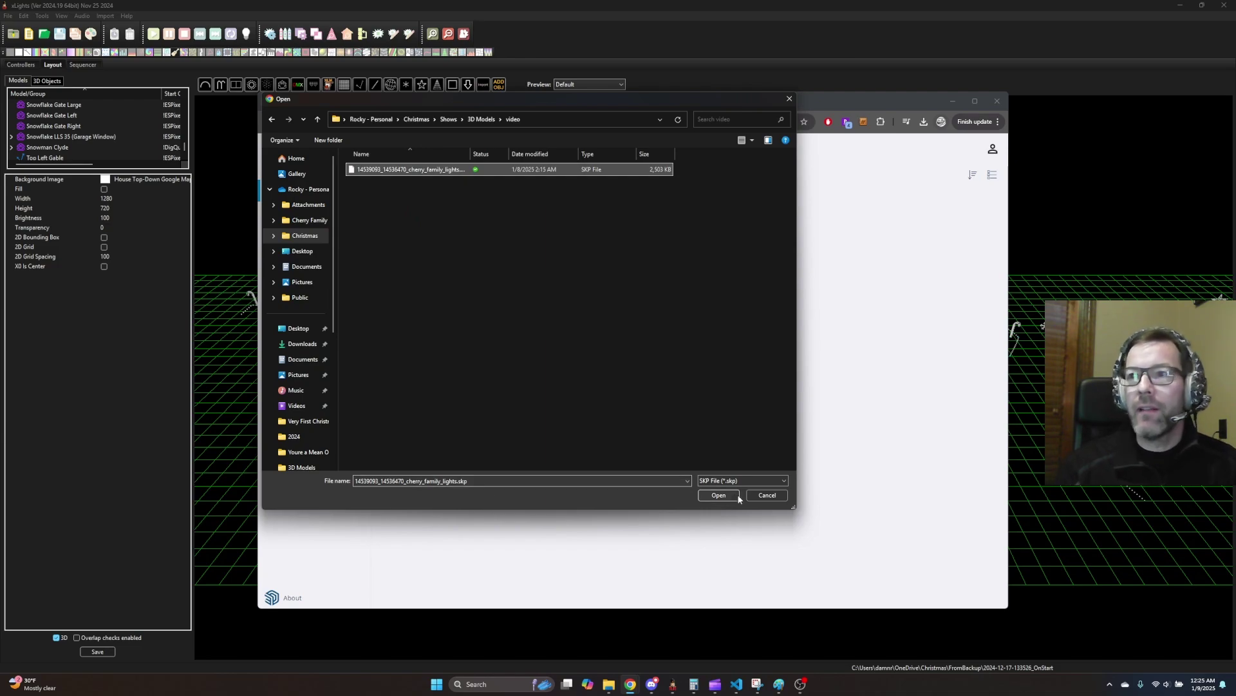
{"action": "left_click", "coordinate": [719, 496]}
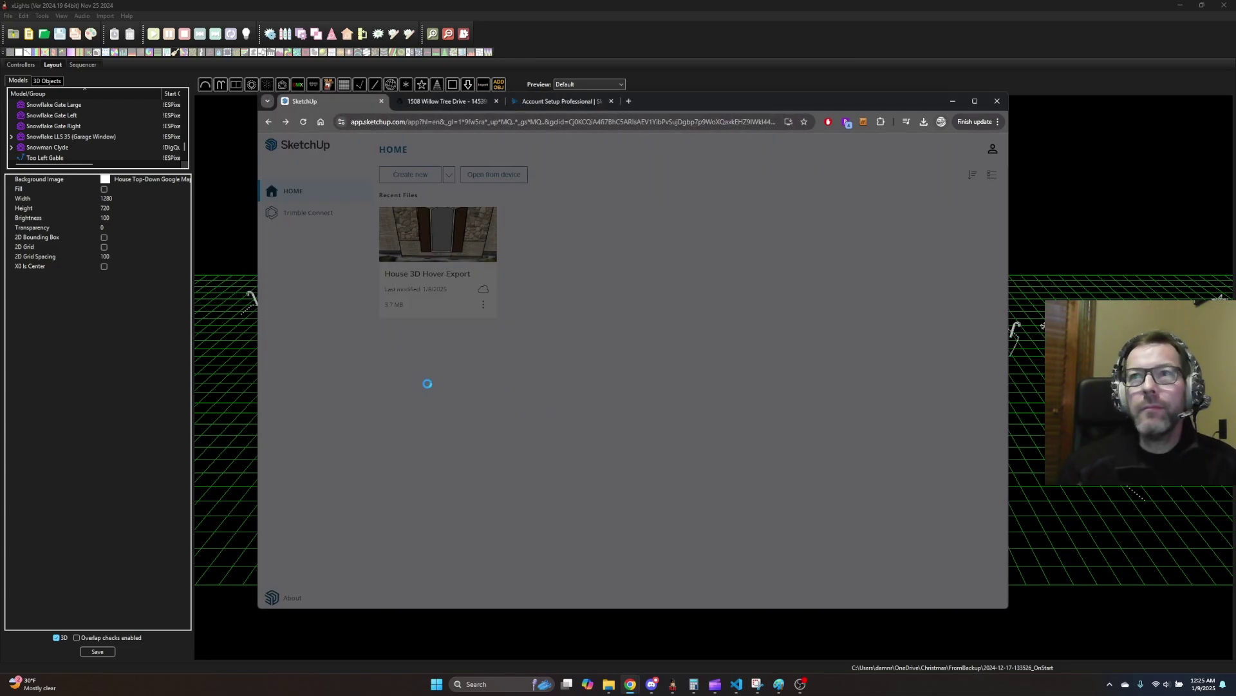
Step: Examine the front facade and roof of the house model from several elevated angles, leaving nothing selected
{"action": "scroll", "coordinate": [706, 303], "scroll_direction": "down", "scroll_amount": 3}
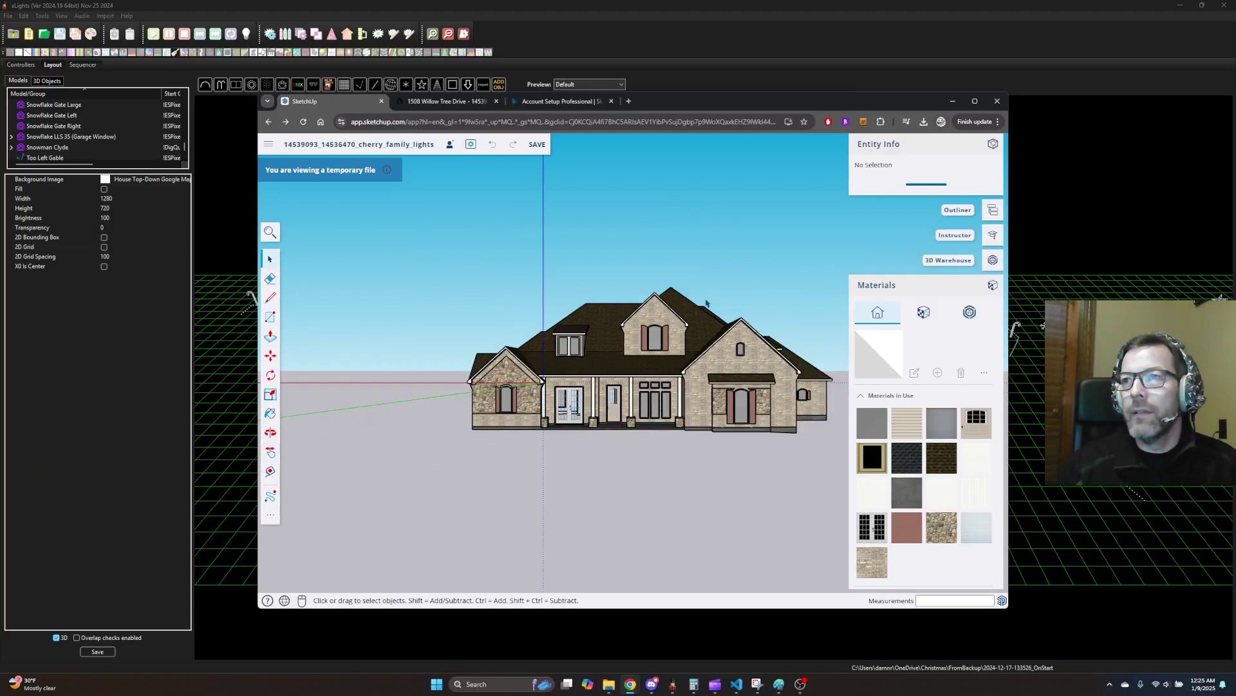
{"action": "left_click", "coordinate": [709, 348]}
{"action": "left_click", "coordinate": [665, 216]}
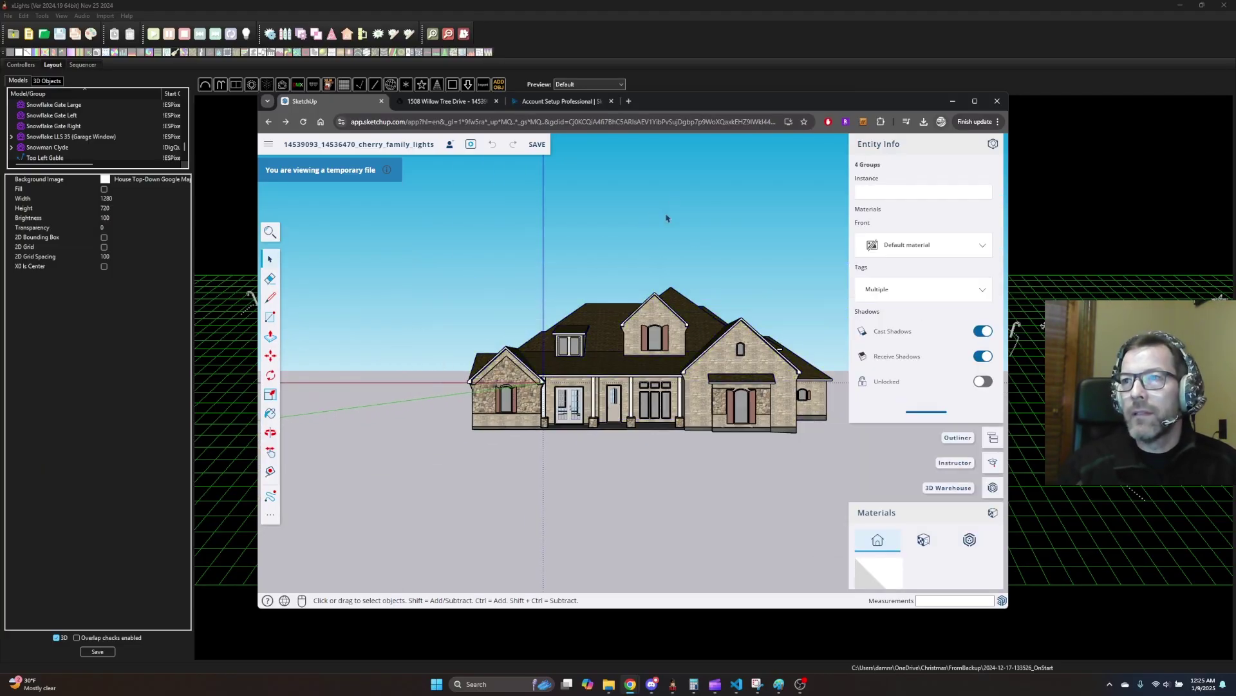
{"action": "right_click", "coordinate": [712, 294]}
{"action": "left_click", "coordinate": [718, 275]}
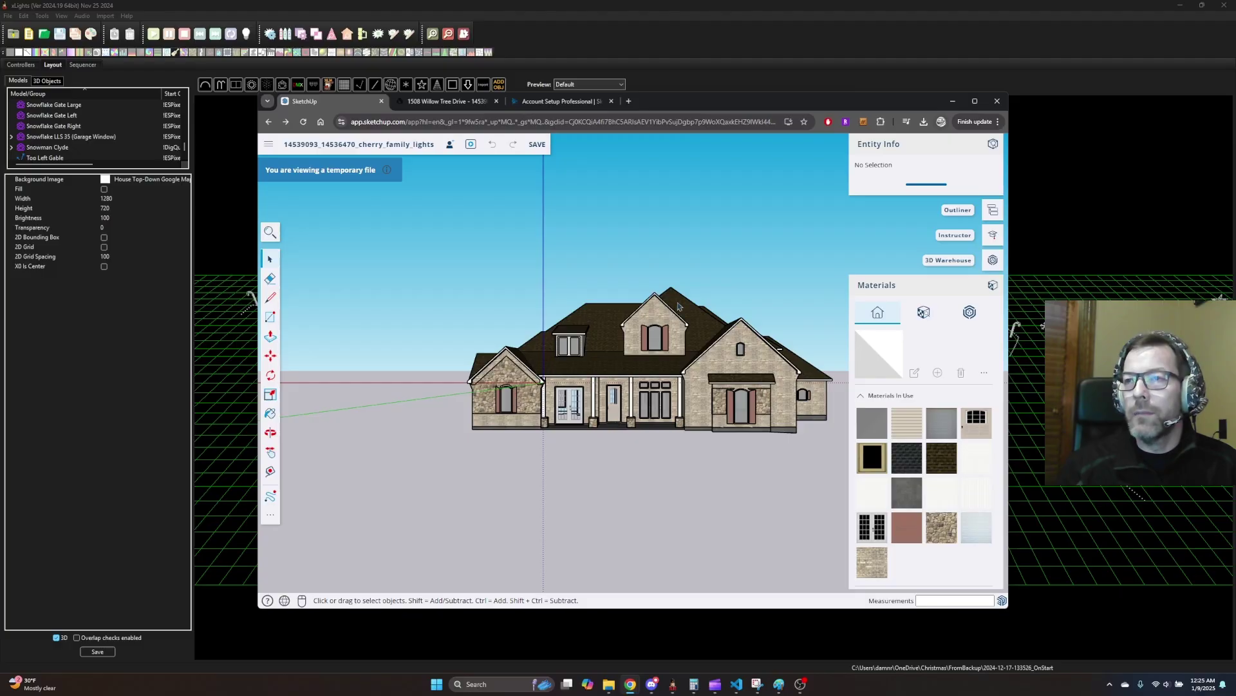
{"action": "mouse_move", "coordinate": [678, 306]}
{"action": "middle_mouse_down"}
{"action": "mouse_move", "coordinate": [732, 354]}
{"action": "mouse_move", "coordinate": [814, 387]}
{"action": "mouse_move", "coordinate": [617, 393]}
{"action": "middle_mouse_up"}
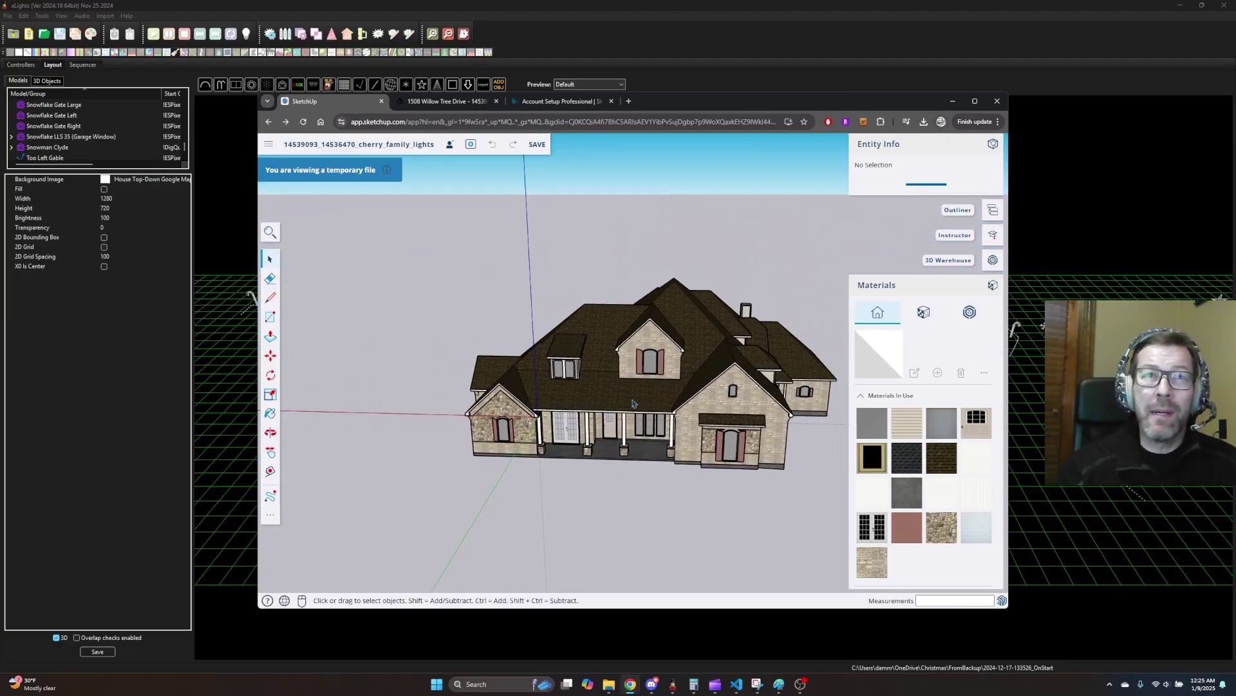
{"action": "mouse_move", "coordinate": [654, 376]}
{"action": "middle_mouse_down"}
{"action": "mouse_move", "coordinate": [380, 309]}
{"action": "mouse_move", "coordinate": [505, 351]}
{"action": "mouse_move", "coordinate": [395, 357]}
{"action": "mouse_move", "coordinate": [536, 315]}
{"action": "mouse_move", "coordinate": [704, 335]}
{"action": "mouse_move", "coordinate": [588, 245]}
{"action": "mouse_move", "coordinate": [640, 232]}
{"action": "mouse_move", "coordinate": [694, 309]}
{"action": "middle_mouse_up"}
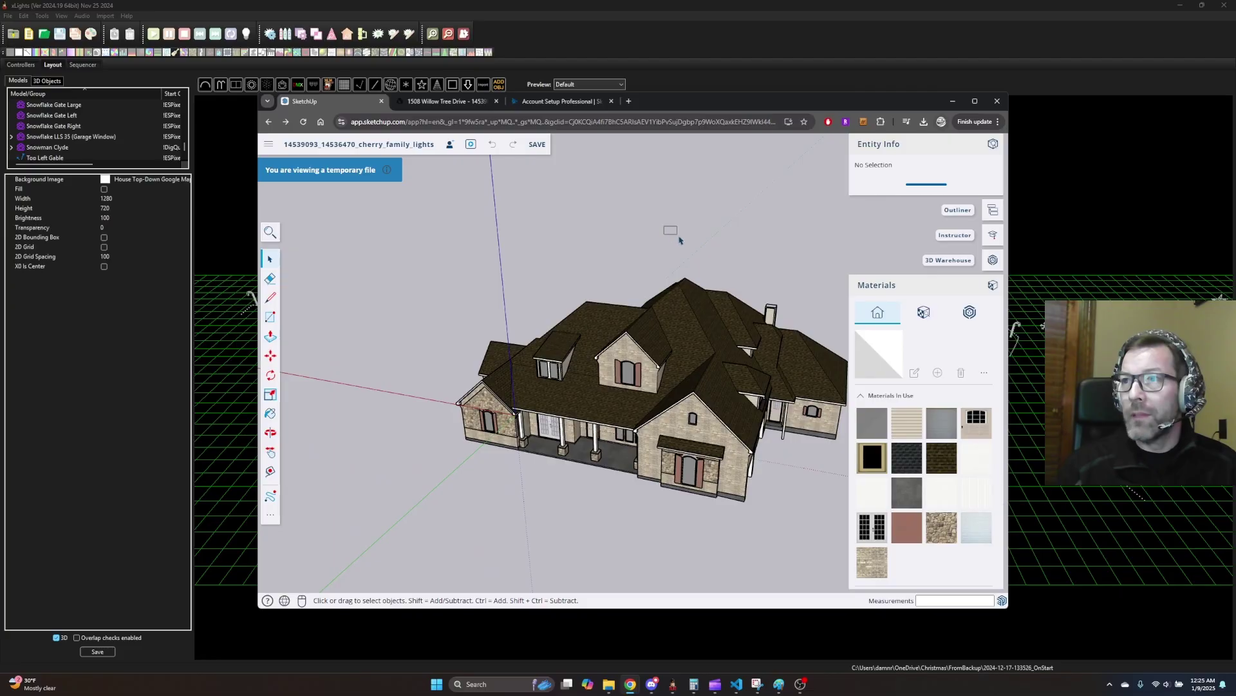
{"action": "mouse_move", "coordinate": [641, 257]}
{"action": "middle_mouse_down"}
{"action": "mouse_move", "coordinate": [805, 292]}
{"action": "mouse_move", "coordinate": [705, 273]}
{"action": "middle_mouse_up"}
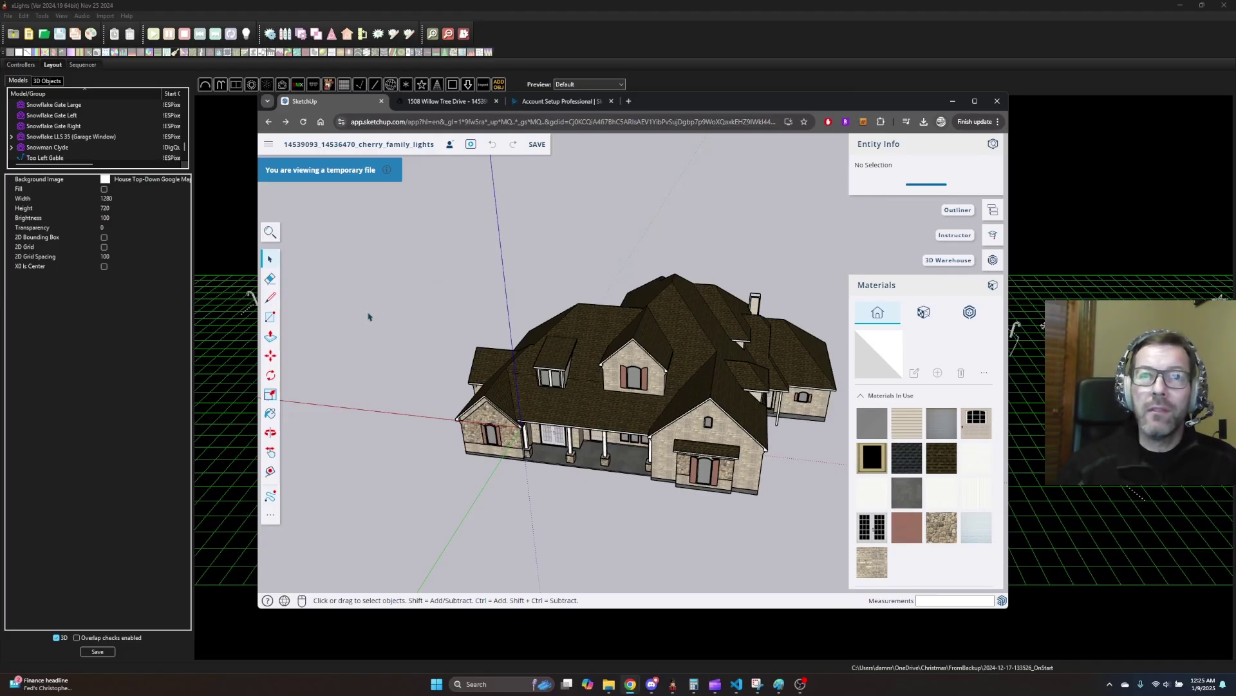
{"action": "mouse_move", "coordinate": [404, 298]}
{"action": "middle_mouse_down"}
{"action": "mouse_move", "coordinate": [469, 289]}
{"action": "mouse_move", "coordinate": [560, 206]}
{"action": "mouse_move", "coordinate": [499, 404]}
{"action": "mouse_move", "coordinate": [465, 247]}
{"action": "mouse_move", "coordinate": [662, 275]}
{"action": "mouse_move", "coordinate": [649, 303]}
{"action": "mouse_move", "coordinate": [745, 276]}
{"action": "mouse_move", "coordinate": [590, 341]}
{"action": "mouse_move", "coordinate": [361, 342]}
{"action": "mouse_move", "coordinate": [549, 234]}
{"action": "mouse_move", "coordinate": [466, 296]}
{"action": "middle_mouse_up"}
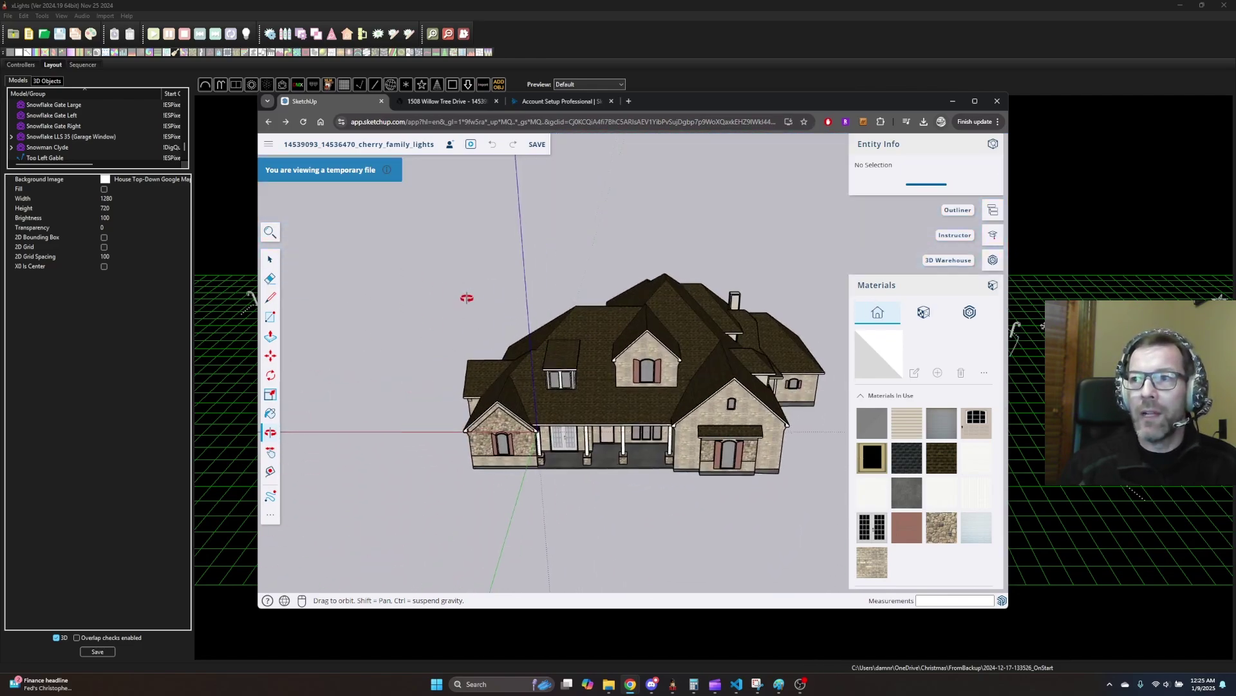
Step: Examine the whole house and its surroundings at closer and farther distances
{"action": "scroll", "coordinate": [724, 369], "scroll_direction": "down", "scroll_amount": 5}
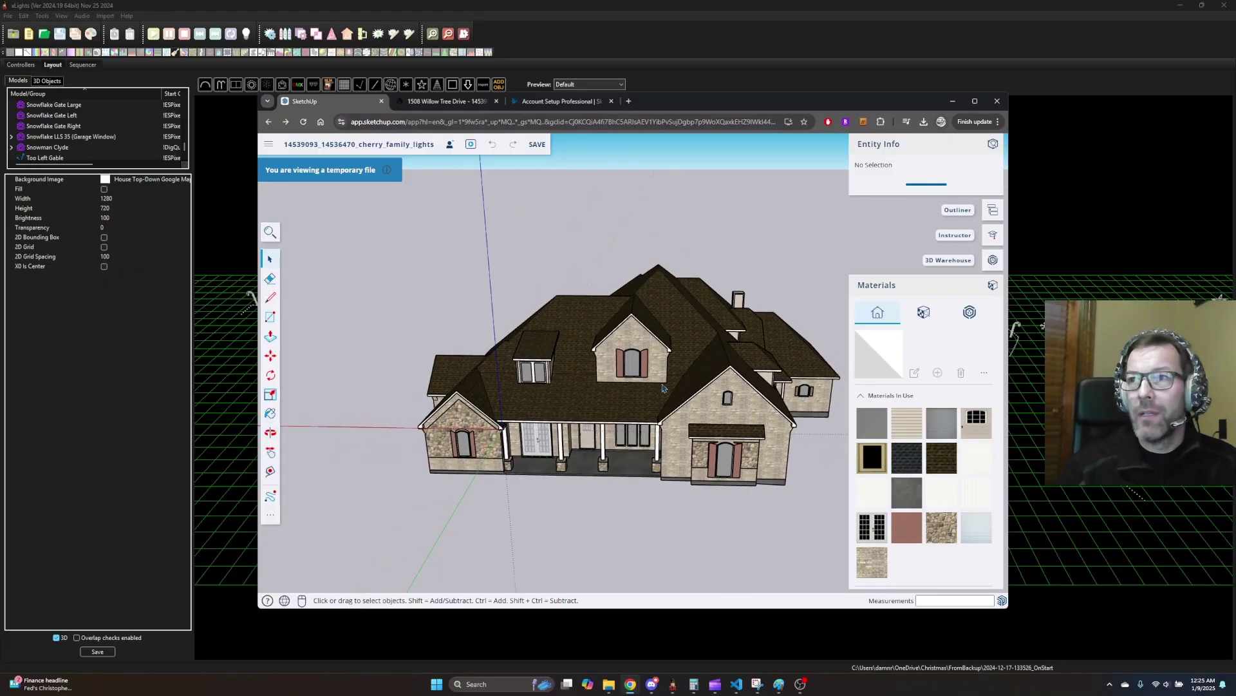
{"action": "scroll", "coordinate": [804, 400], "scroll_direction": "up", "scroll_amount": 3}
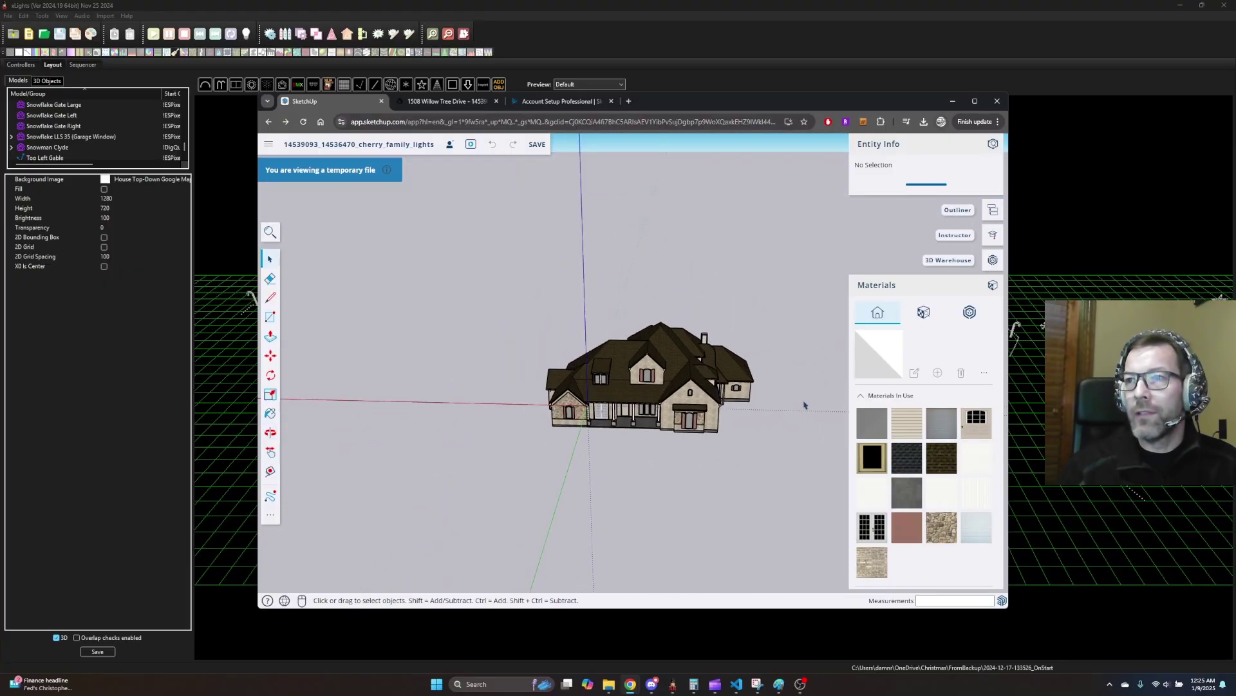
{"action": "scroll", "coordinate": [805, 400], "scroll_direction": "down", "scroll_amount": 1}
{"action": "scroll", "coordinate": [790, 397], "scroll_direction": "up", "scroll_amount": 1}
{"action": "scroll", "coordinate": [369, 349], "scroll_direction": "down", "scroll_amount": 2}
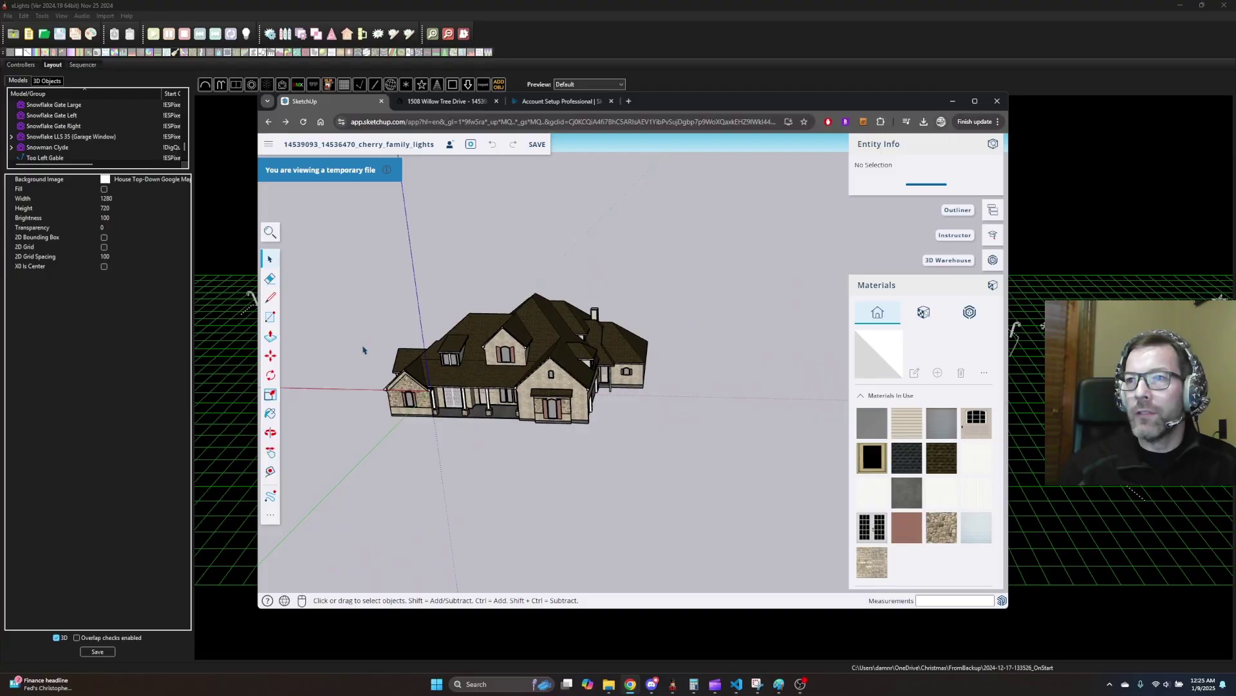
{"action": "scroll", "coordinate": [811, 447], "scroll_direction": "up", "scroll_amount": 4}
{"action": "scroll", "coordinate": [810, 448], "scroll_direction": "down", "scroll_amount": 2}
{"action": "scroll", "coordinate": [655, 408], "scroll_direction": "down", "scroll_amount": 2}
{"action": "scroll", "coordinate": [453, 362], "scroll_direction": "up", "scroll_amount": 2}
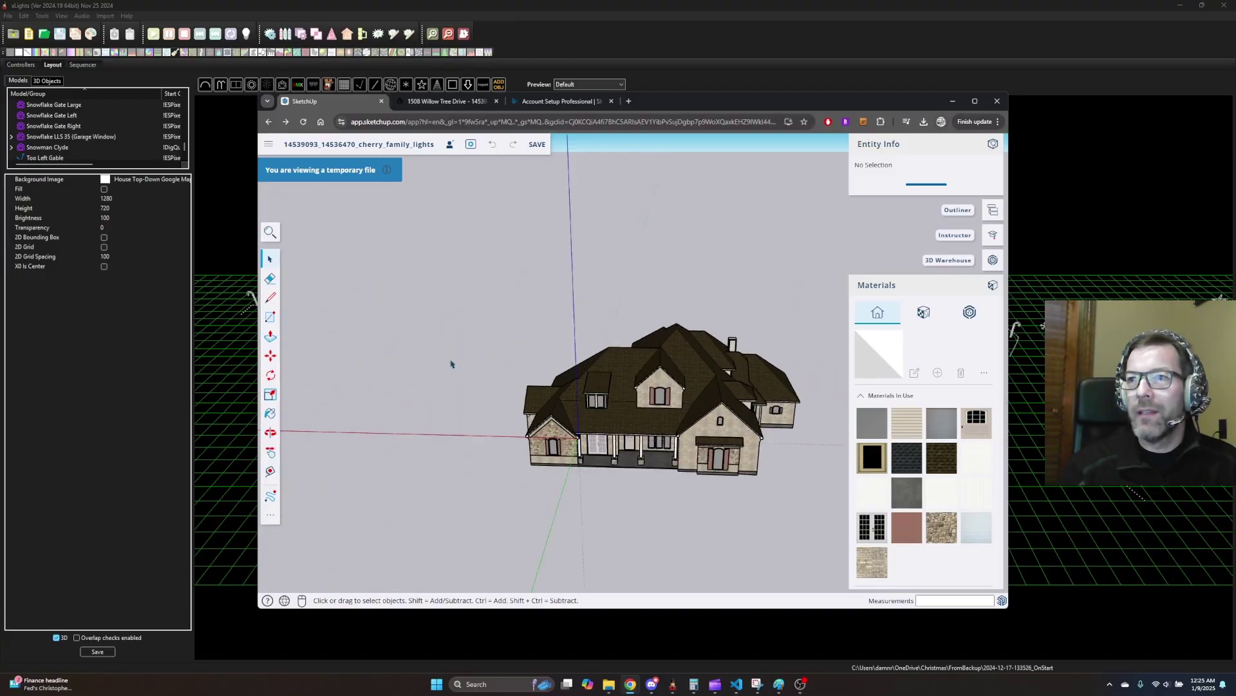
{"action": "scroll", "coordinate": [760, 413], "scroll_direction": "up", "scroll_amount": 1}
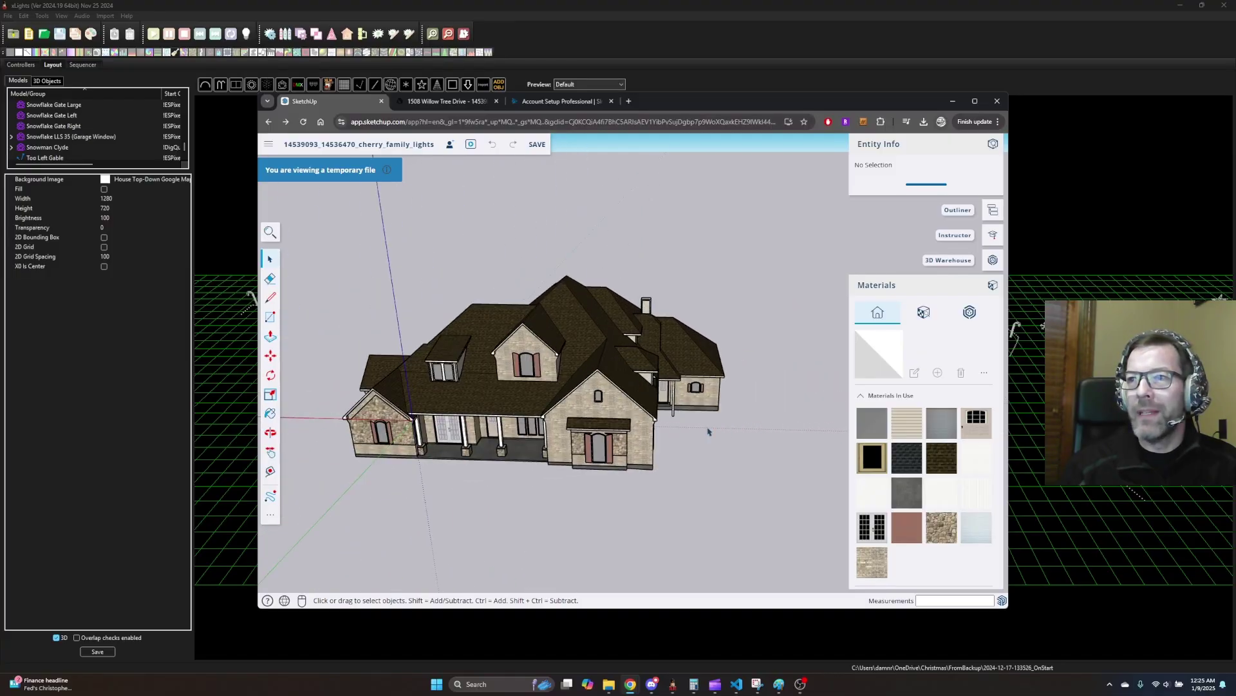
Step: Examine the front of the house and its porch columns from closer, farther and lower viewpoints
{"action": "scroll", "coordinate": [558, 398], "scroll_direction": "down", "scroll_amount": 1}
{"action": "scroll", "coordinate": [590, 399], "scroll_direction": "up", "scroll_amount": 4}
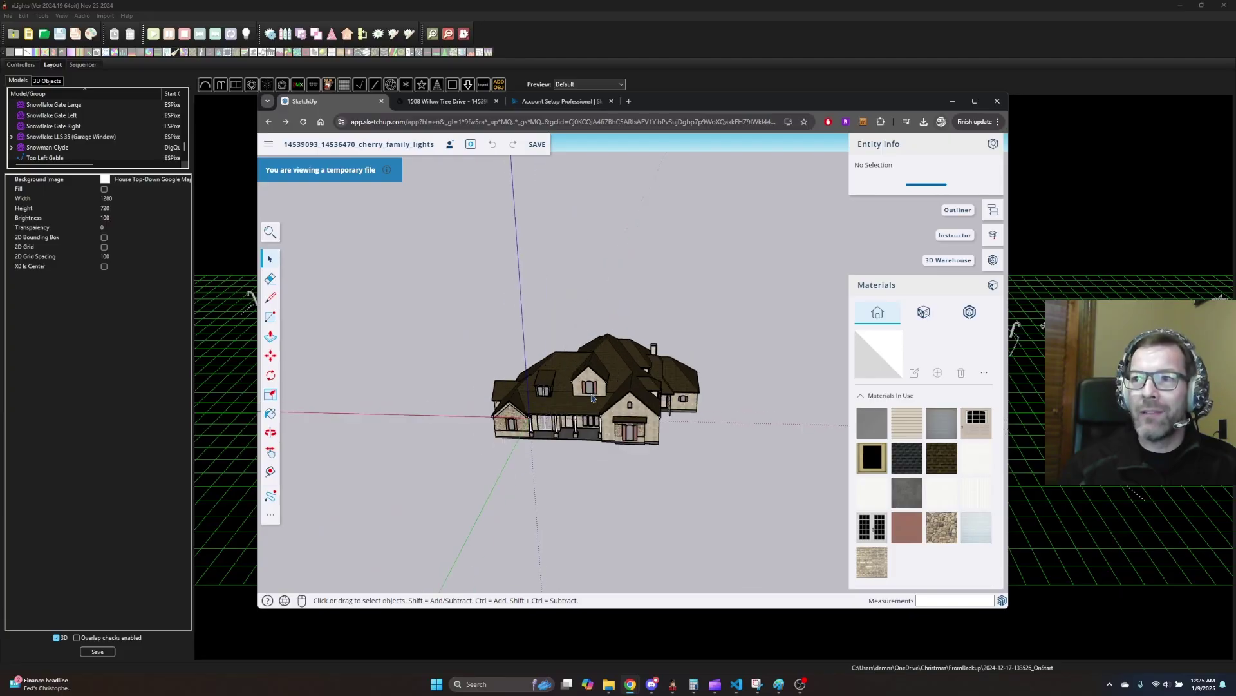
{"action": "scroll", "coordinate": [597, 394], "scroll_direction": "down", "scroll_amount": 6}
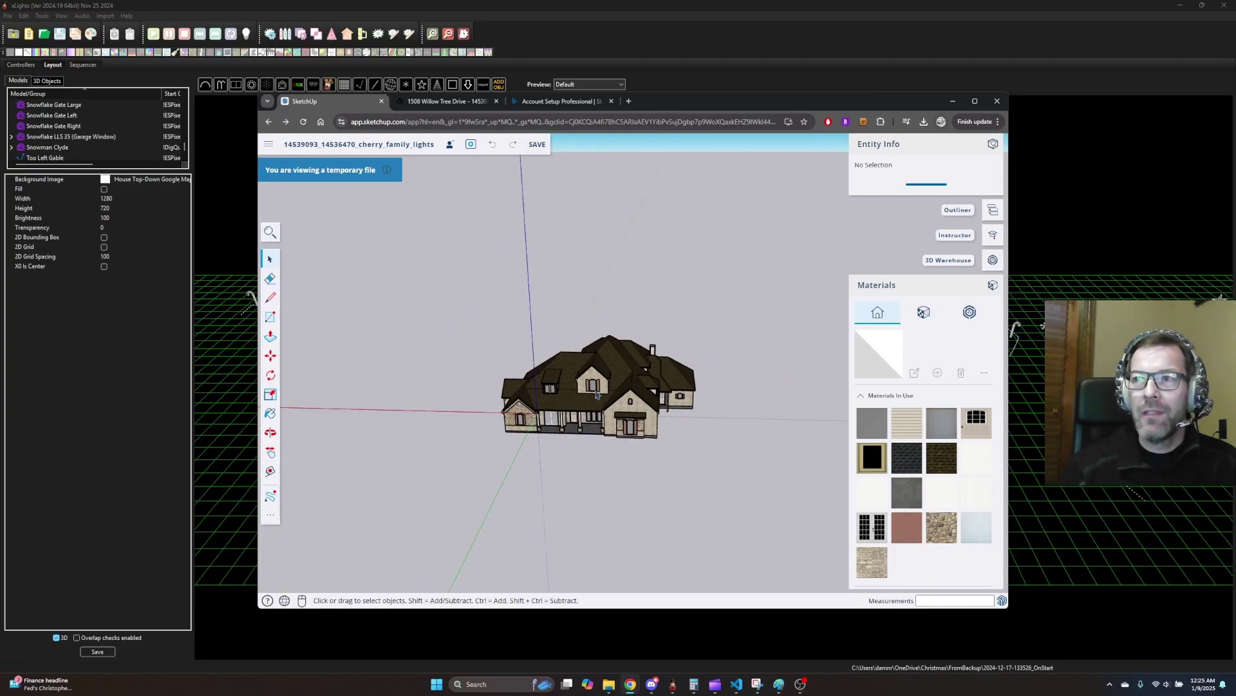
{"action": "scroll", "coordinate": [644, 393], "scroll_direction": "up", "scroll_amount": 2}
{"action": "scroll", "coordinate": [737, 399], "scroll_direction": "down", "scroll_amount": 2}
{"action": "scroll", "coordinate": [663, 402], "scroll_direction": "up", "scroll_amount": 3}
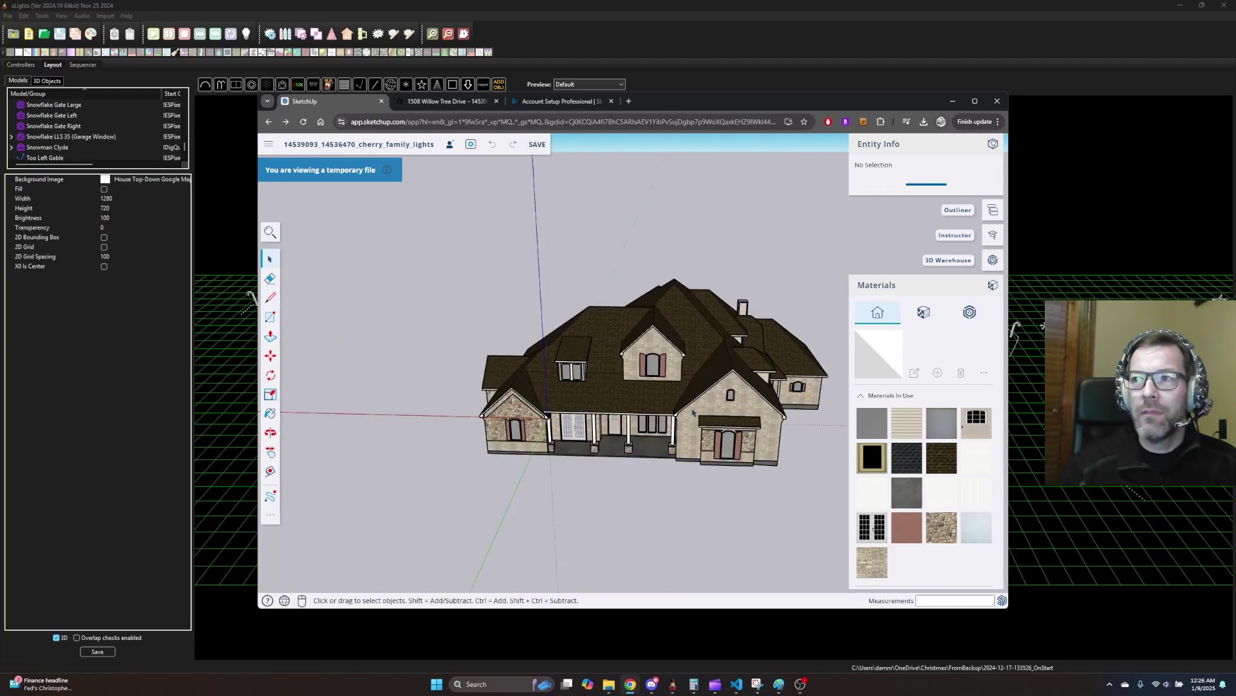
{"action": "scroll", "coordinate": [400, 347], "scroll_direction": "down", "scroll_amount": 3}
{"action": "scroll", "coordinate": [567, 373], "scroll_direction": "up", "scroll_amount": 4}
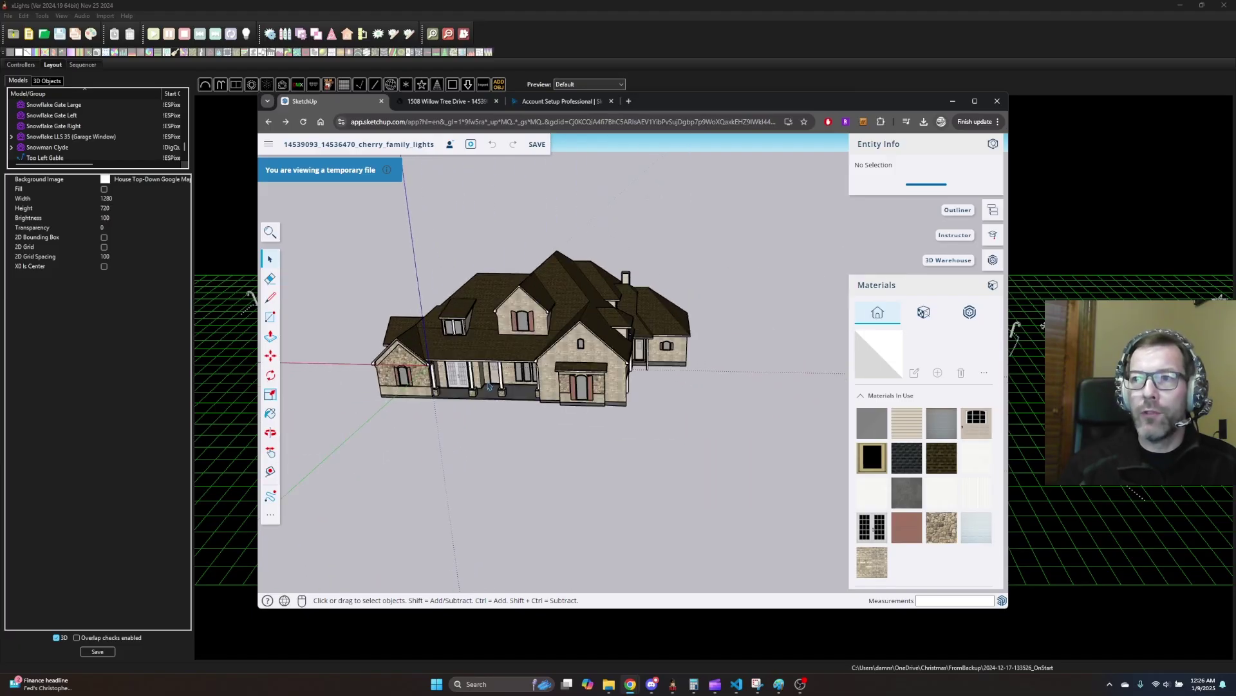
{"action": "scroll", "coordinate": [673, 390], "scroll_direction": "down", "scroll_amount": 1}
{"action": "mouse_move", "coordinate": [673, 391]}
{"action": "middle_mouse_down"}
{"action": "mouse_move", "coordinate": [685, 387]}
{"action": "mouse_move", "coordinate": [715, 436]}
{"action": "middle_mouse_up"}
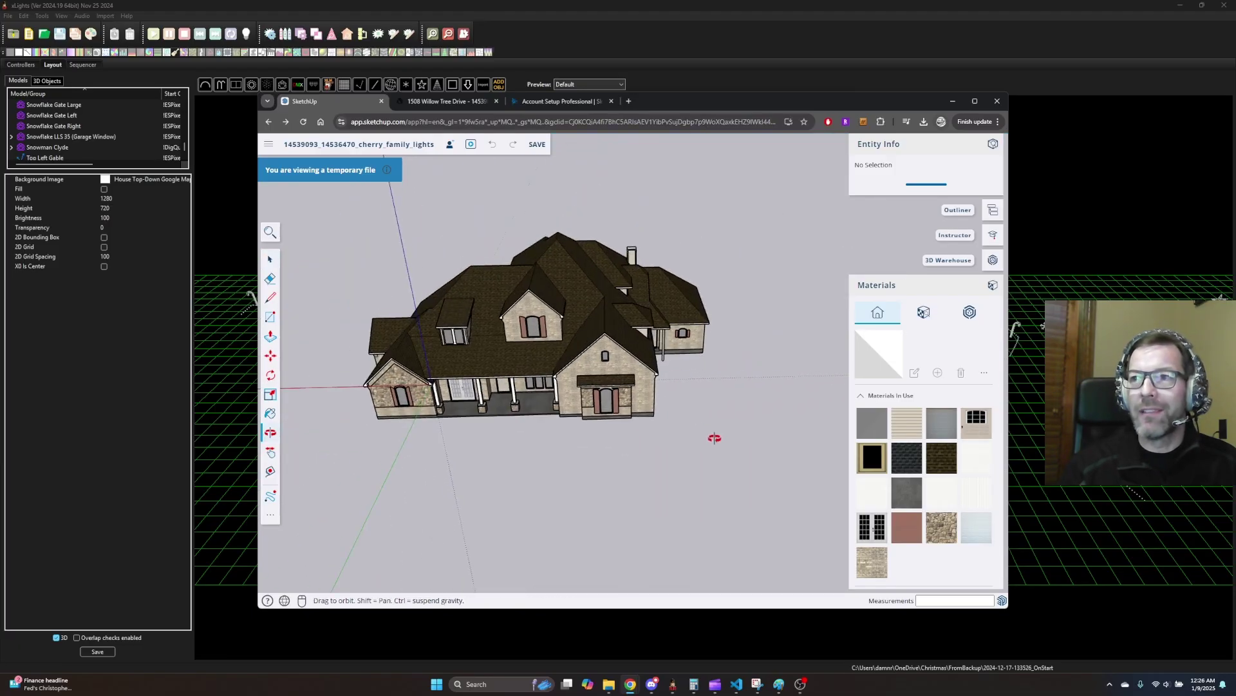
{"action": "scroll", "coordinate": [445, 306], "scroll_direction": "up", "scroll_amount": 3}
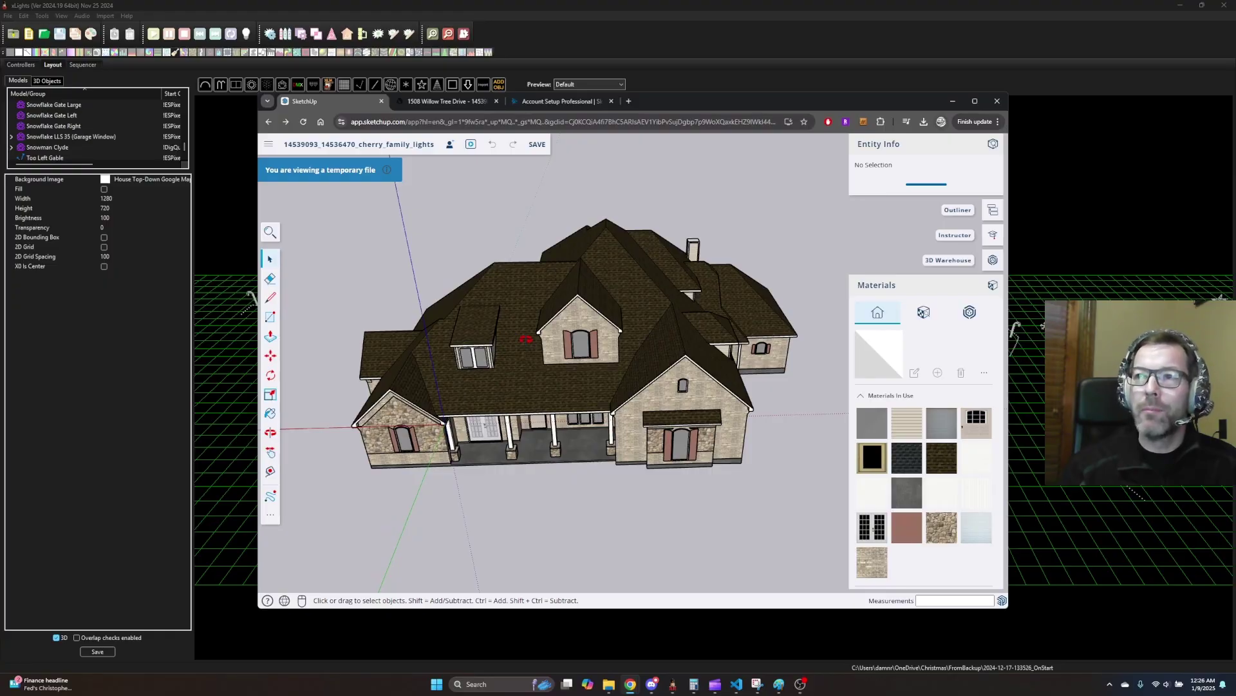
{"action": "mouse_move", "coordinate": [526, 338]}
{"action": "middle_mouse_down"}
{"action": "mouse_move", "coordinate": [579, 193]}
{"action": "mouse_move", "coordinate": [373, 364]}
{"action": "mouse_move", "coordinate": [706, 310]}
{"action": "mouse_move", "coordinate": [644, 302]}
{"action": "mouse_move", "coordinate": [554, 322]}
{"action": "mouse_move", "coordinate": [533, 314]}
{"action": "mouse_move", "coordinate": [552, 276]}
{"action": "mouse_move", "coordinate": [537, 269]}
{"action": "mouse_move", "coordinate": [591, 410]}
{"action": "middle_mouse_up"}
{"action": "scroll", "coordinate": [586, 416], "scroll_direction": "up", "scroll_amount": 3}
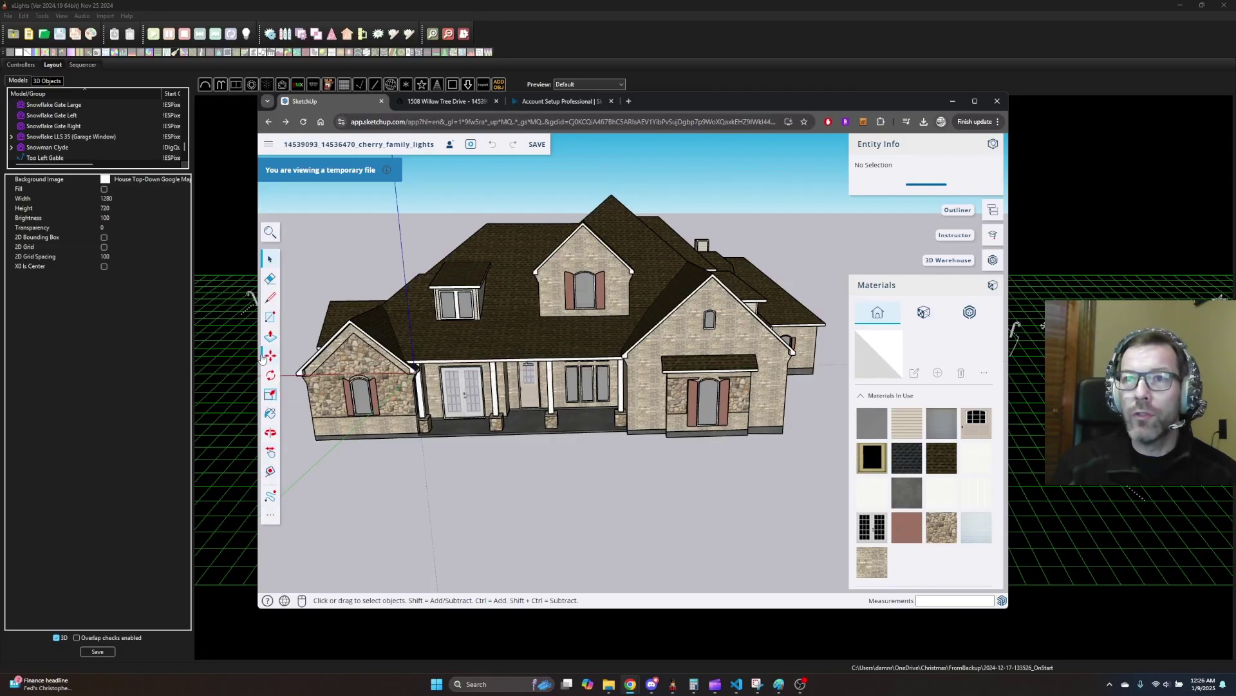
Step: Open the group containing the porch columns for editing and paint the front faces of the four columns dark brown from the unused materials
{"action": "left_click", "coordinate": [270, 415]}
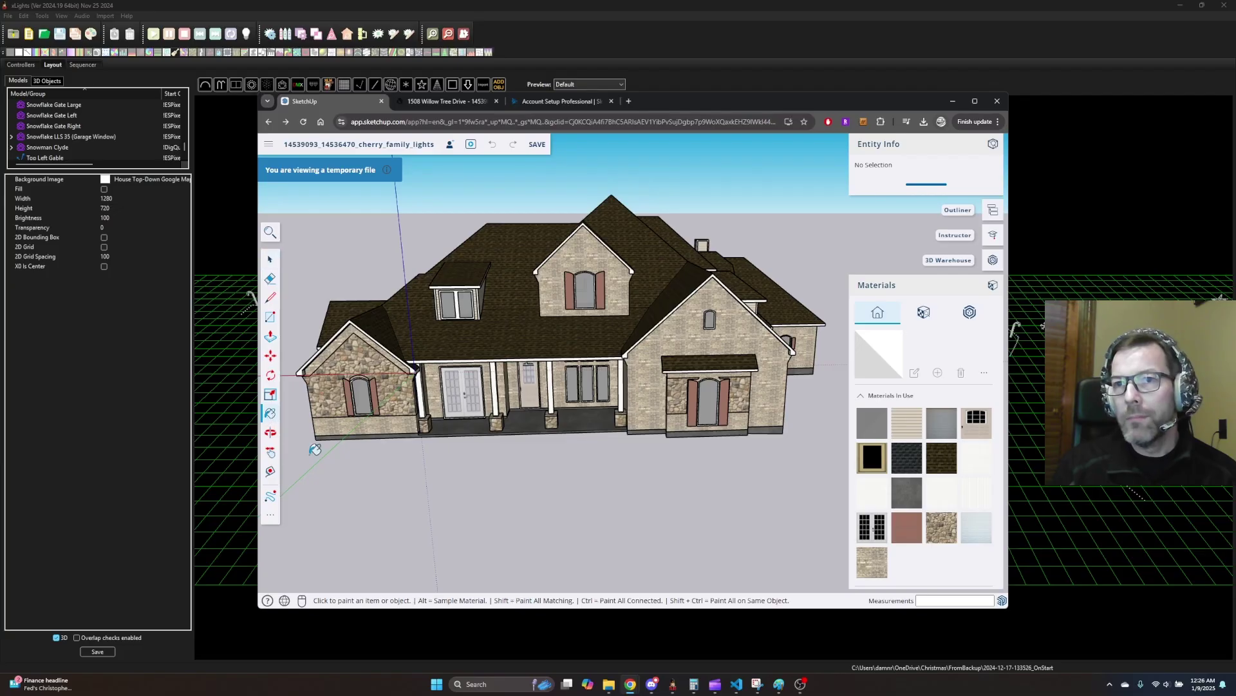
{"action": "left_click", "coordinate": [271, 262]}
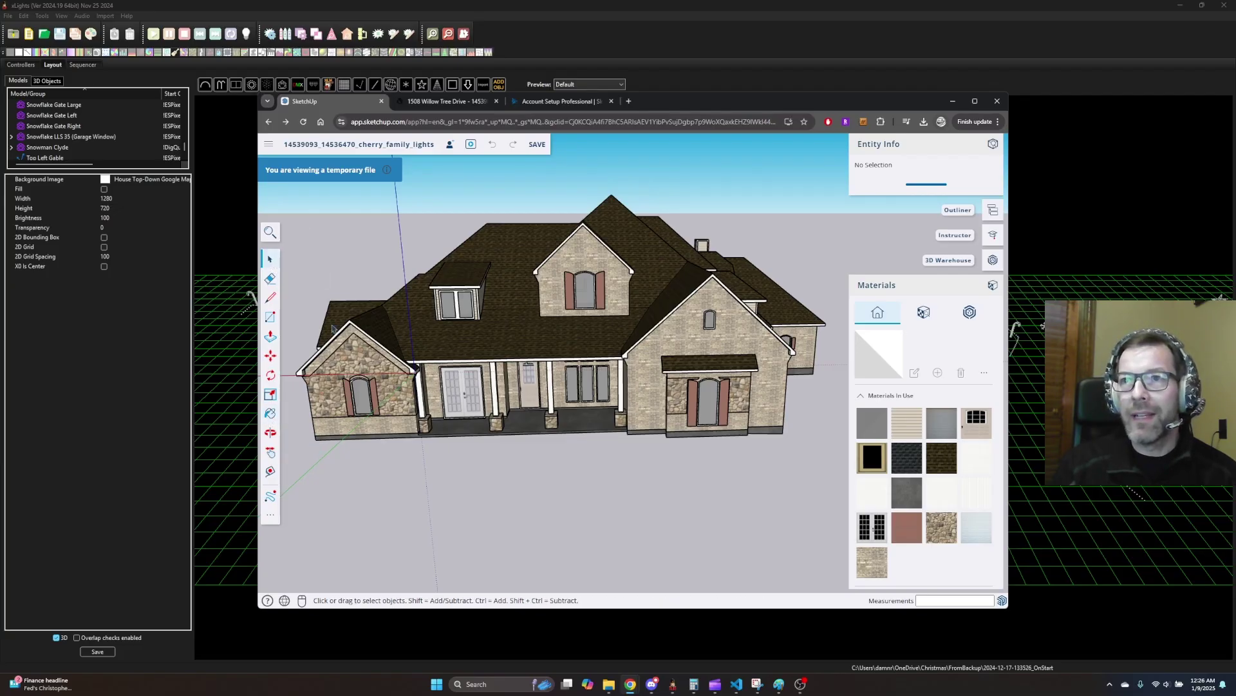
{"action": "double_click", "coordinate": [494, 387]}
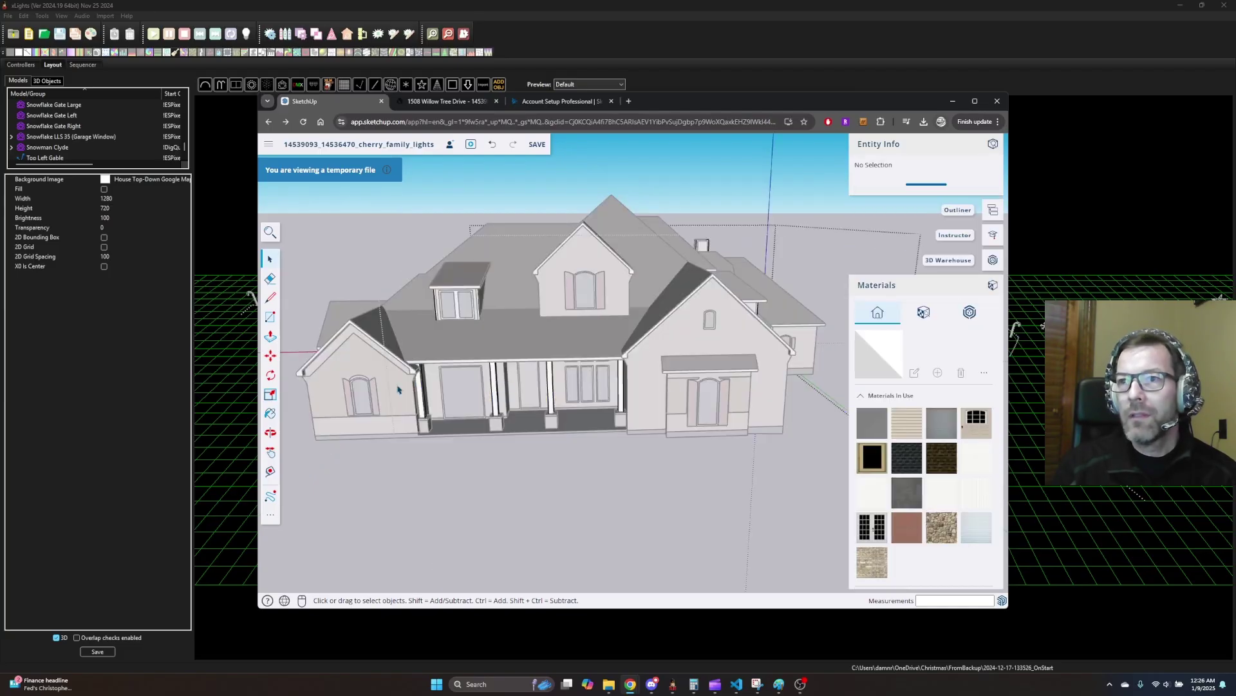
{"action": "left_click", "coordinate": [271, 414]}
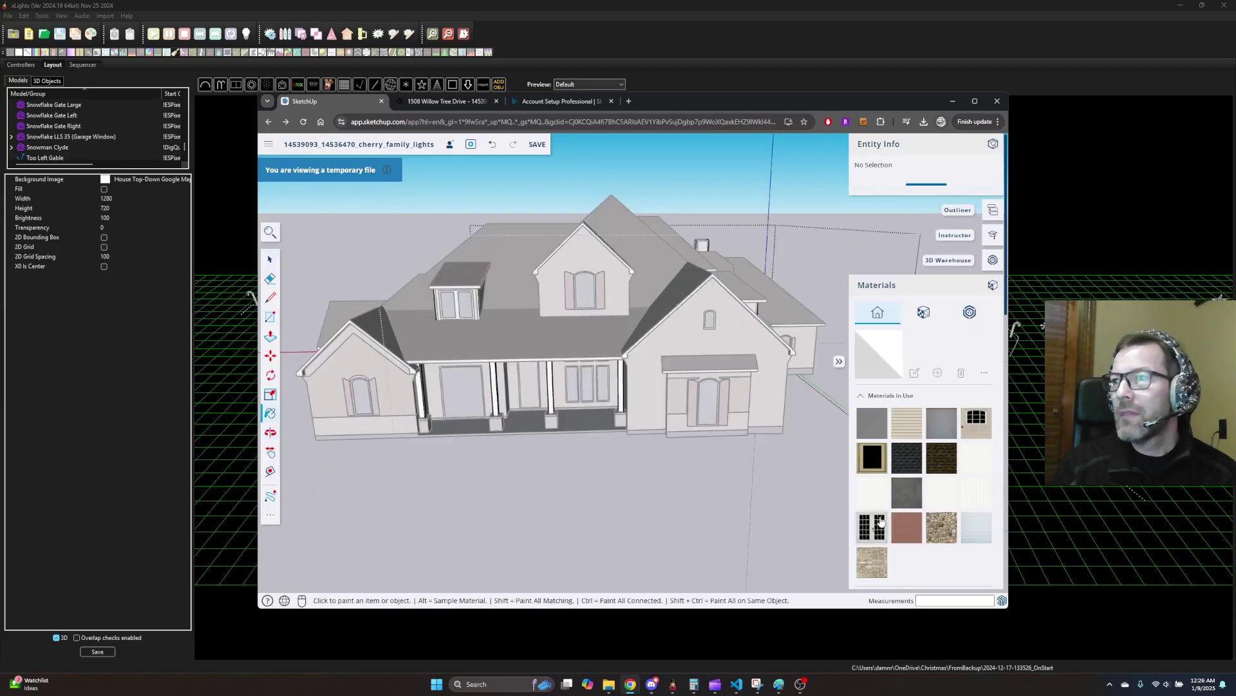
{"action": "left_click", "coordinate": [903, 528]}
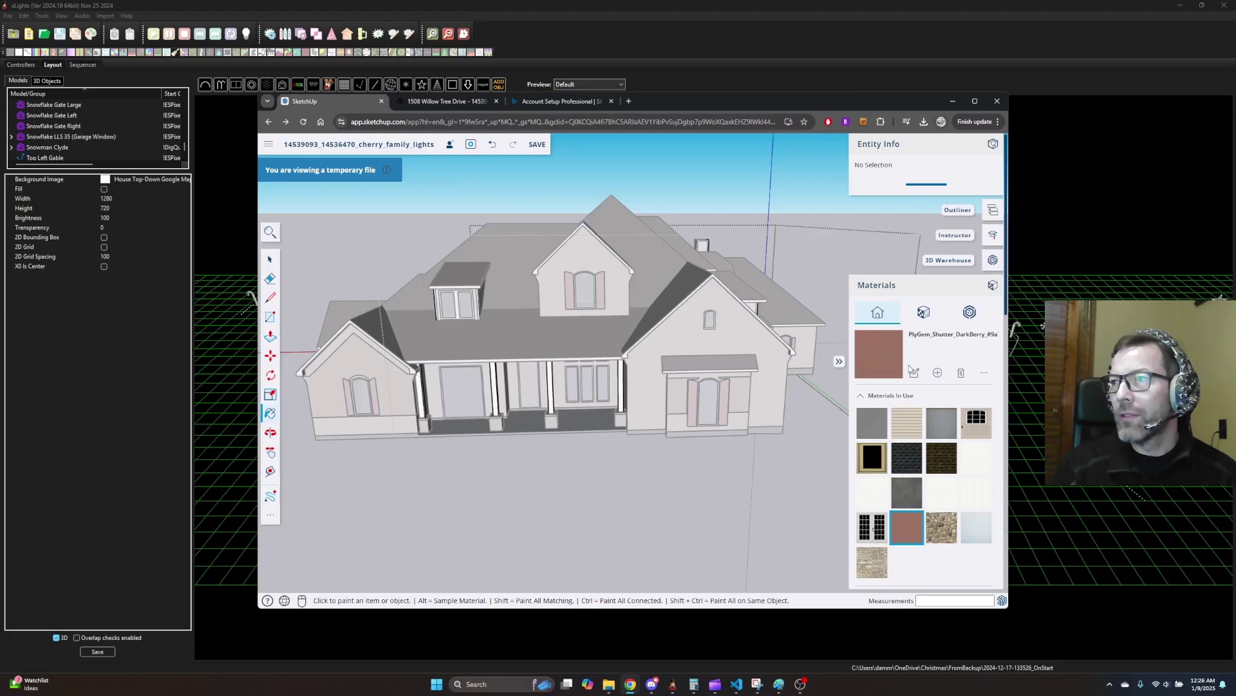
{"action": "scroll", "coordinate": [900, 453], "scroll_direction": "down", "scroll_amount": 5}
{"action": "left_click", "coordinate": [872, 418]}
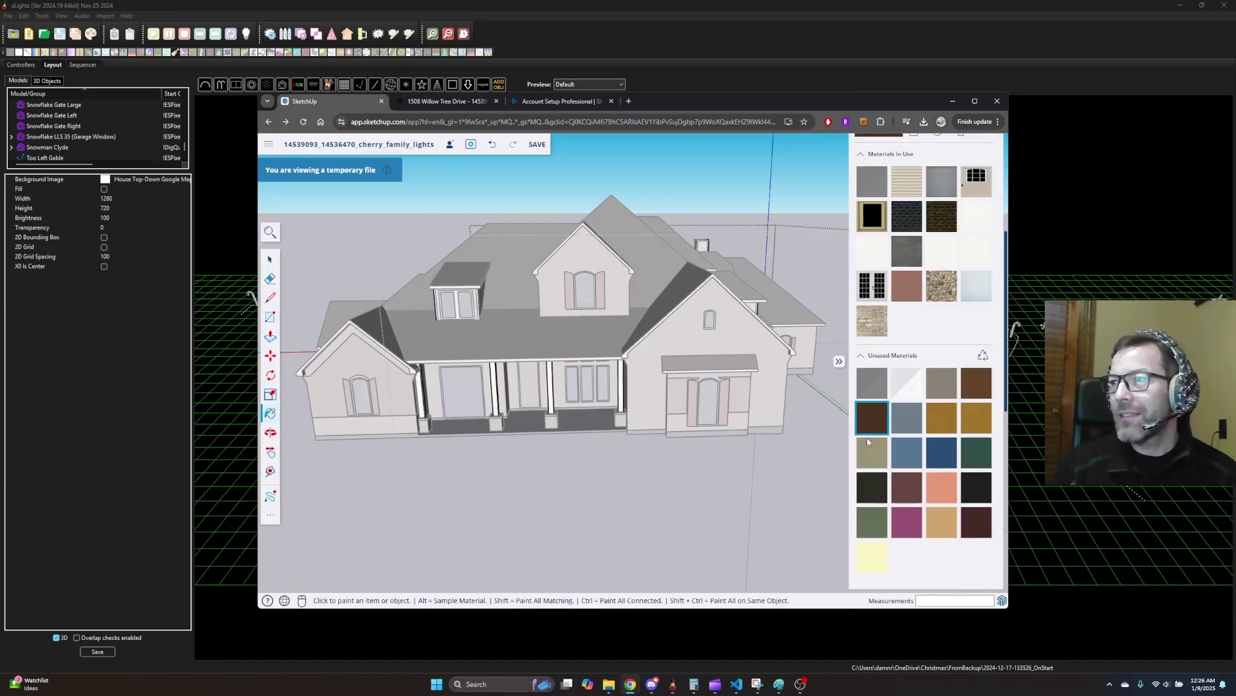
{"action": "left_click", "coordinate": [499, 380]}
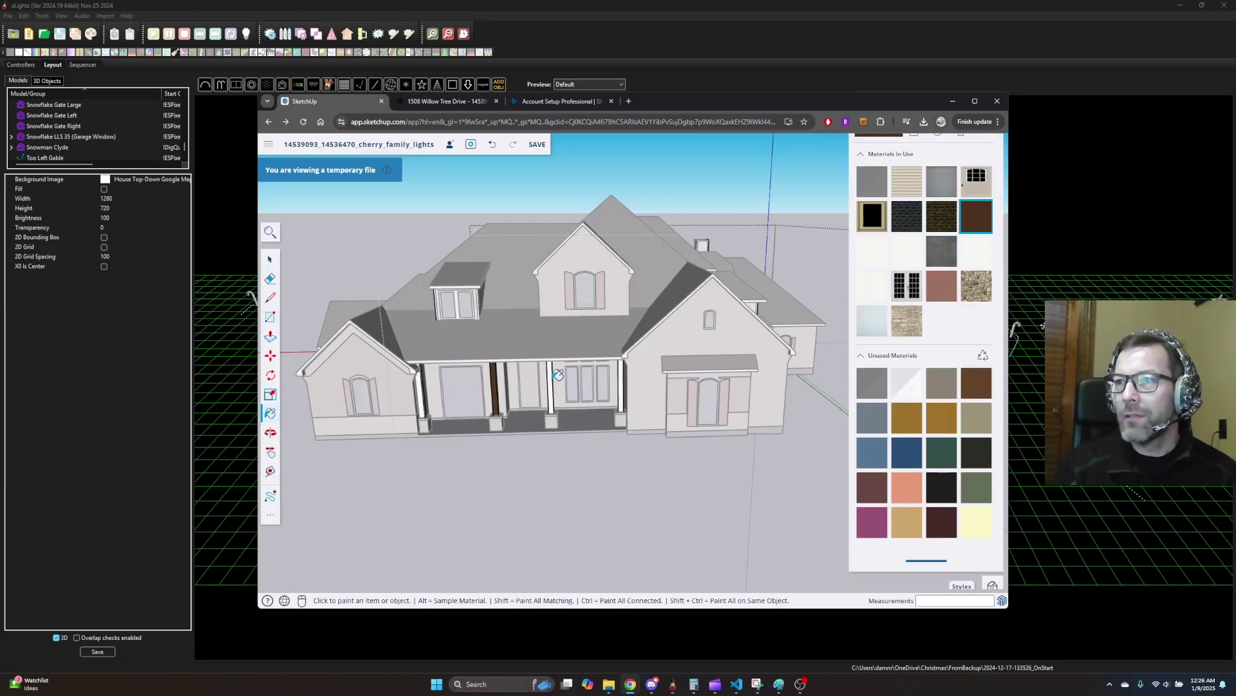
{"action": "left_click", "coordinate": [553, 379]}
{"action": "left_click", "coordinate": [625, 377]}
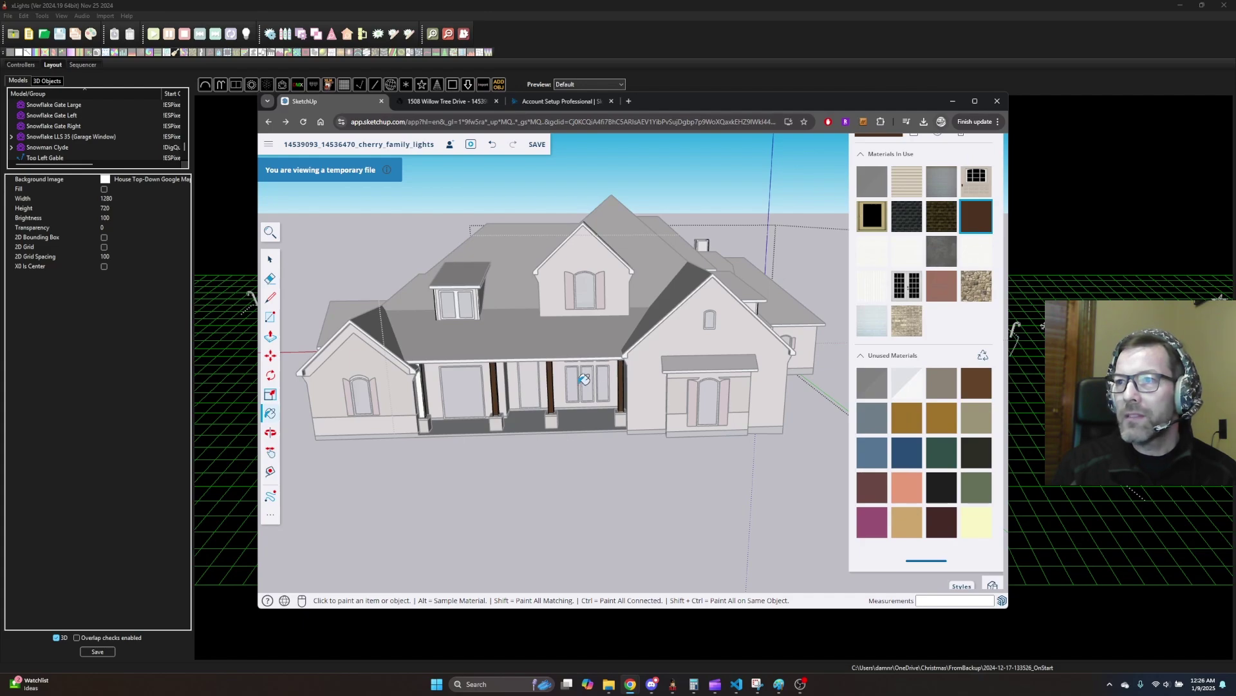
{"action": "left_click", "coordinate": [425, 390]}
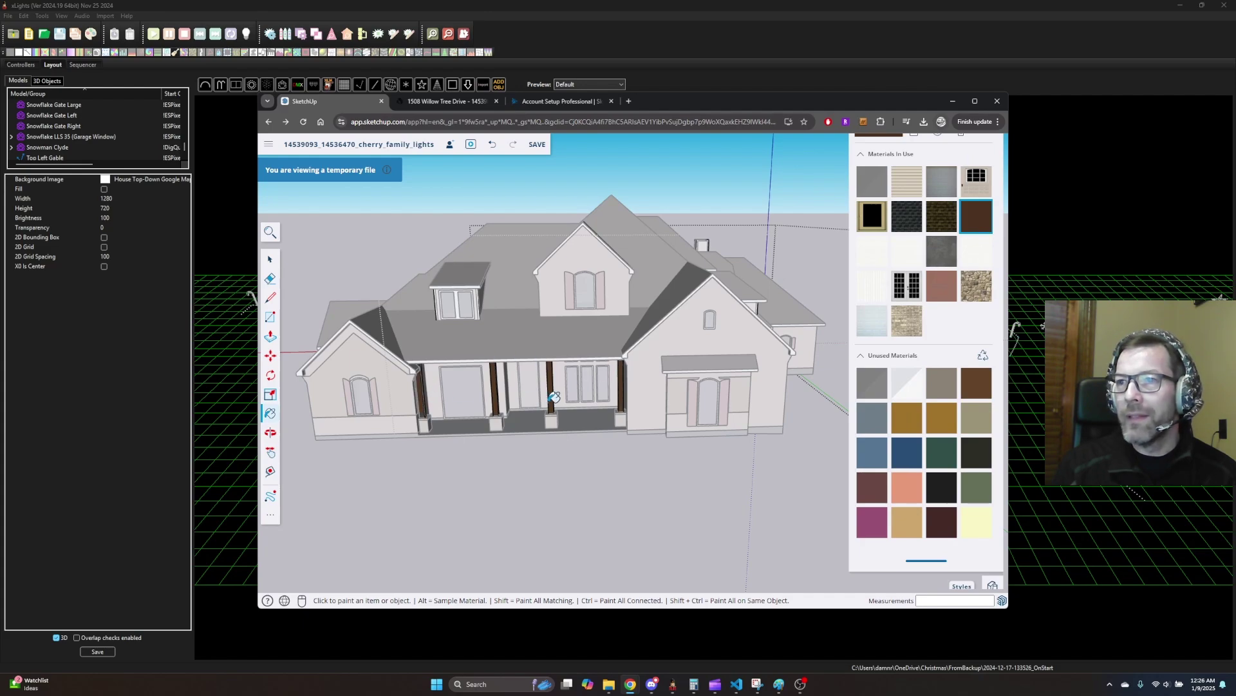
Step: Paint the remaining side faces of the porch columns with the same dark brown material and leave the group
{"action": "mouse_move", "coordinate": [554, 398]}
{"action": "middle_mouse_down"}
{"action": "mouse_move", "coordinate": [486, 409]}
{"action": "mouse_move", "coordinate": [413, 353]}
{"action": "middle_mouse_up"}
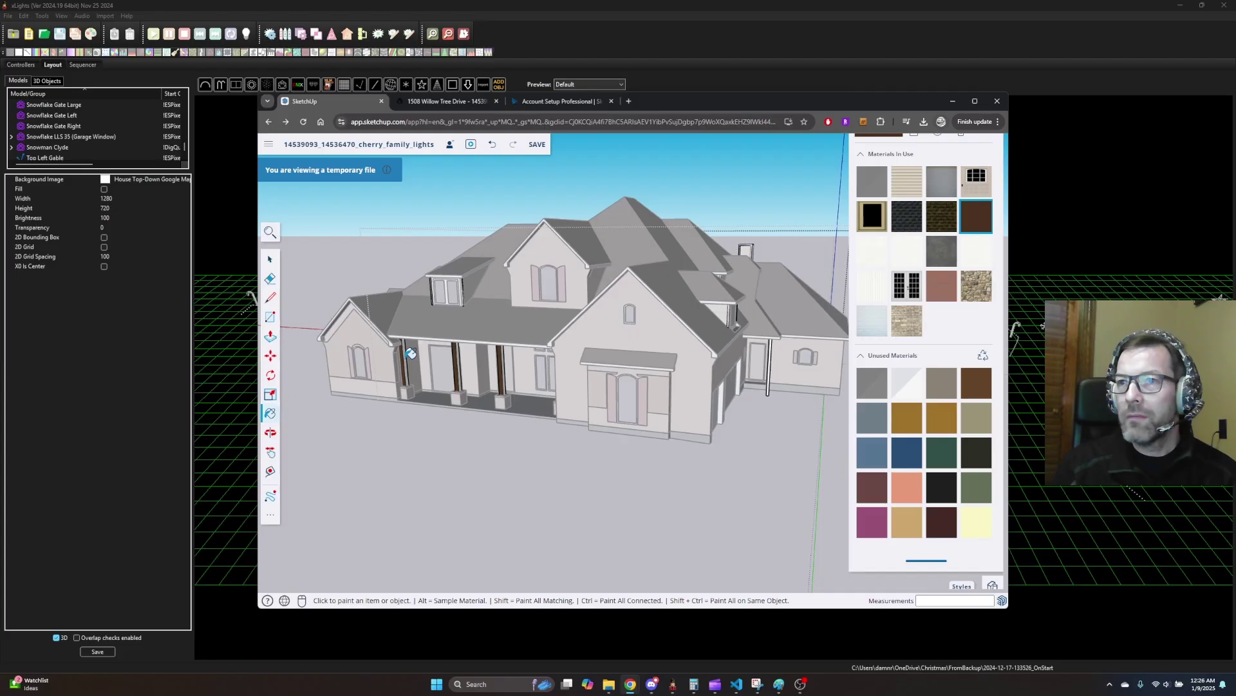
{"action": "left_click", "coordinate": [408, 356]}
{"action": "left_click", "coordinate": [464, 356]}
{"action": "middle_click_drag", "start_coordinate": [538, 376], "coordinate": [807, 377]}
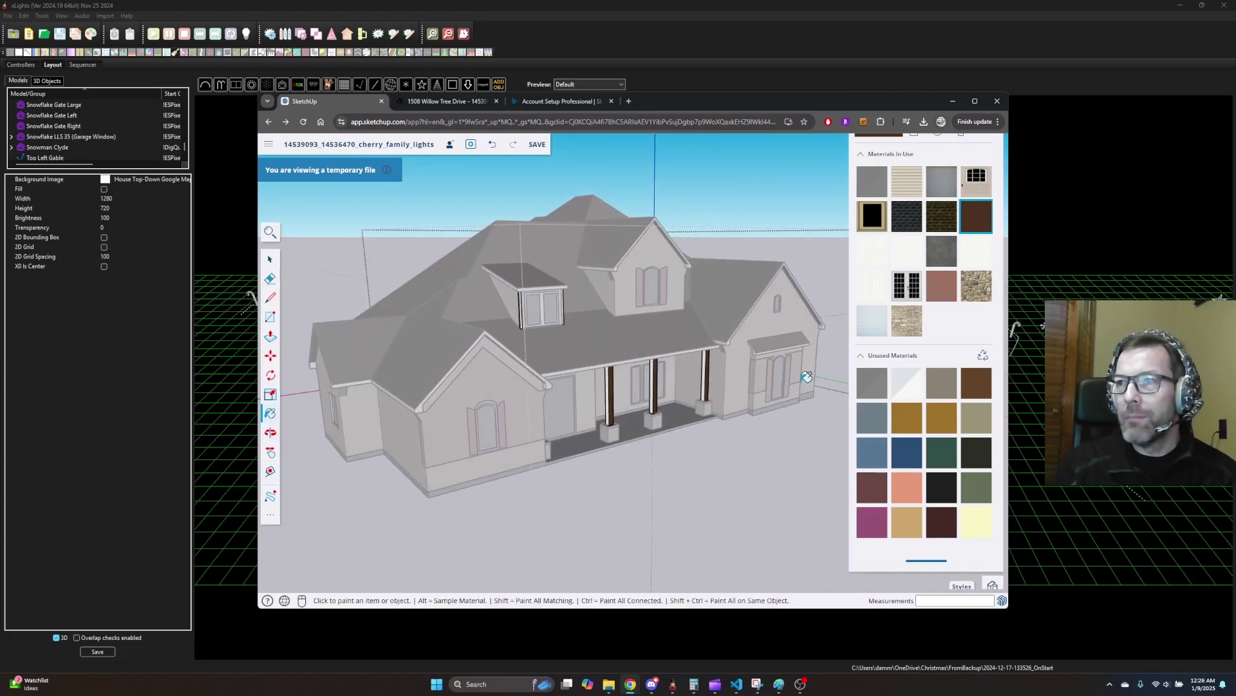
{"action": "left_click", "coordinate": [708, 373]}
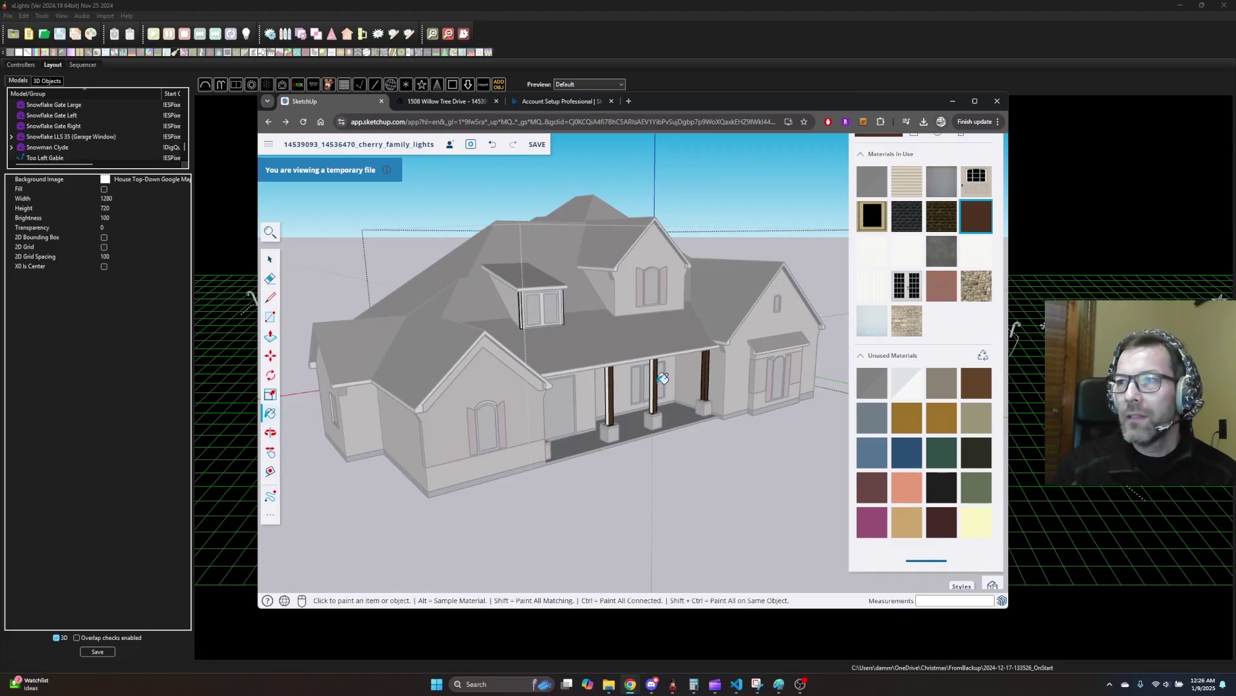
{"action": "left_click", "coordinate": [657, 377]}
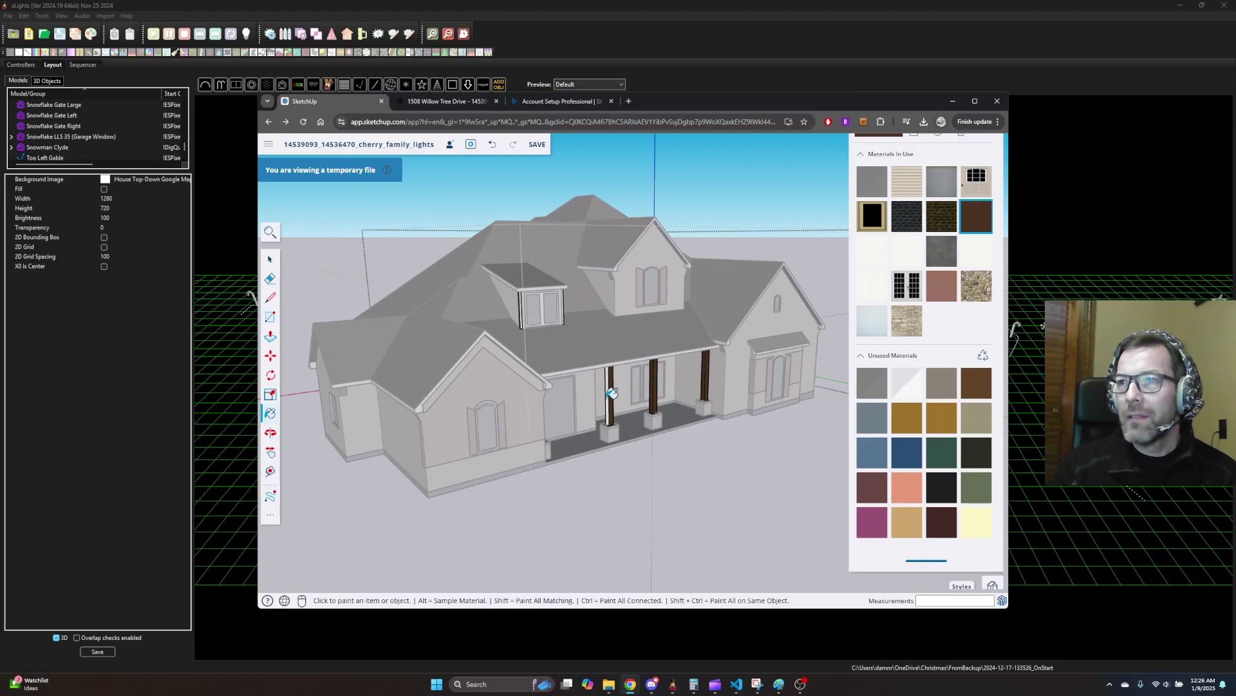
{"action": "key", "text": "o"}
{"action": "mouse_move", "coordinate": [633, 380]}
{"action": "left_mouse_down"}
{"action": "mouse_move", "coordinate": [402, 405]}
{"action": "mouse_move", "coordinate": [470, 404]}
{"action": "left_mouse_up"}
{"action": "key", "text": "b"}
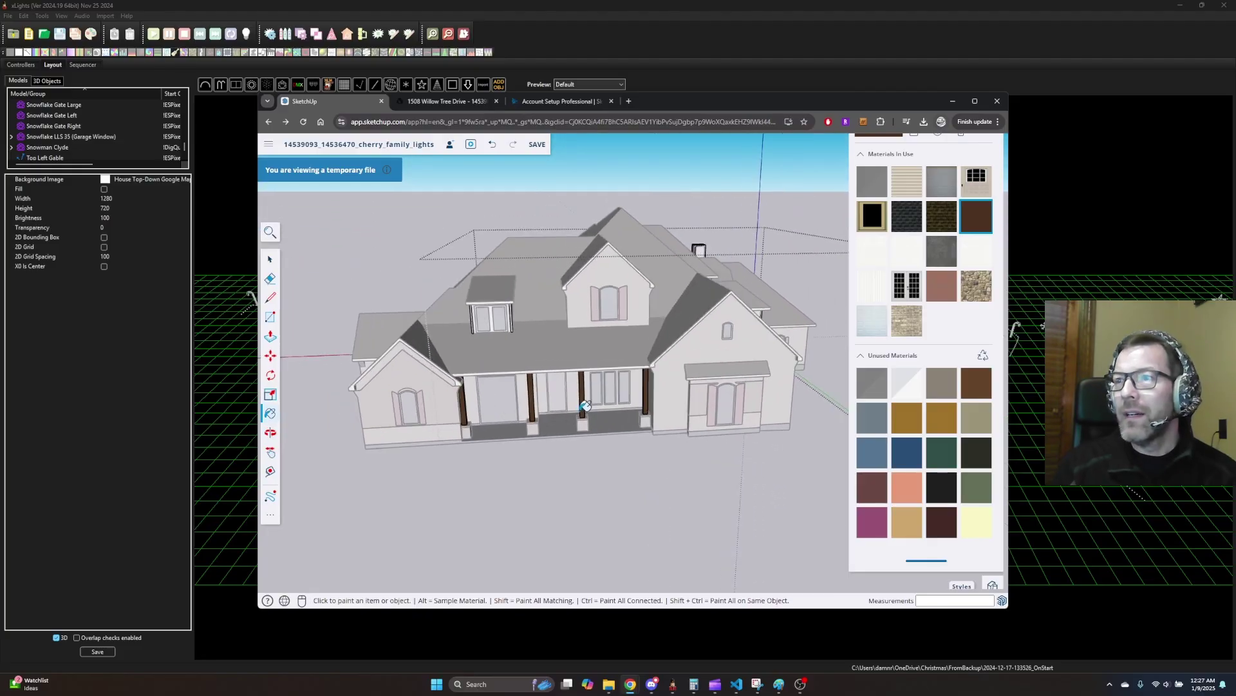
{"action": "scroll", "coordinate": [585, 406], "scroll_direction": "up", "scroll_amount": 2}
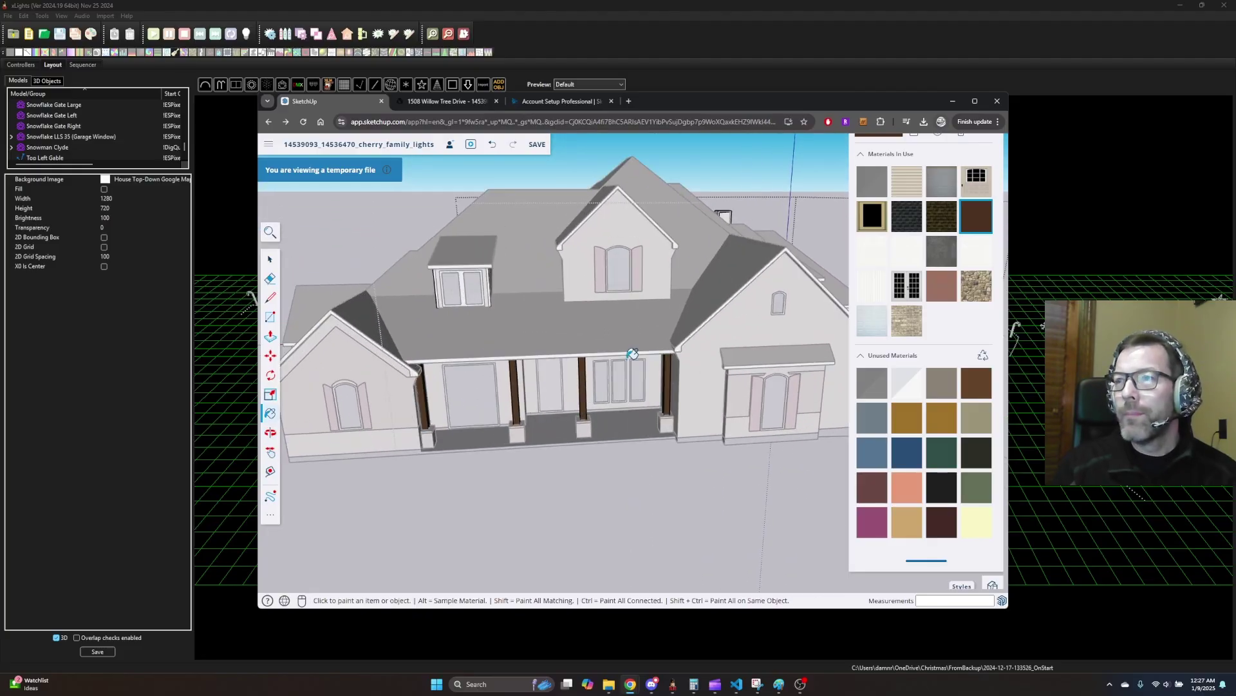
{"action": "left_click", "coordinate": [269, 260]}
Step: Examine the house with its brown porch columns from several distances and angles, leaving nothing selected
{"action": "scroll", "coordinate": [614, 381], "scroll_direction": "down", "scroll_amount": 3}
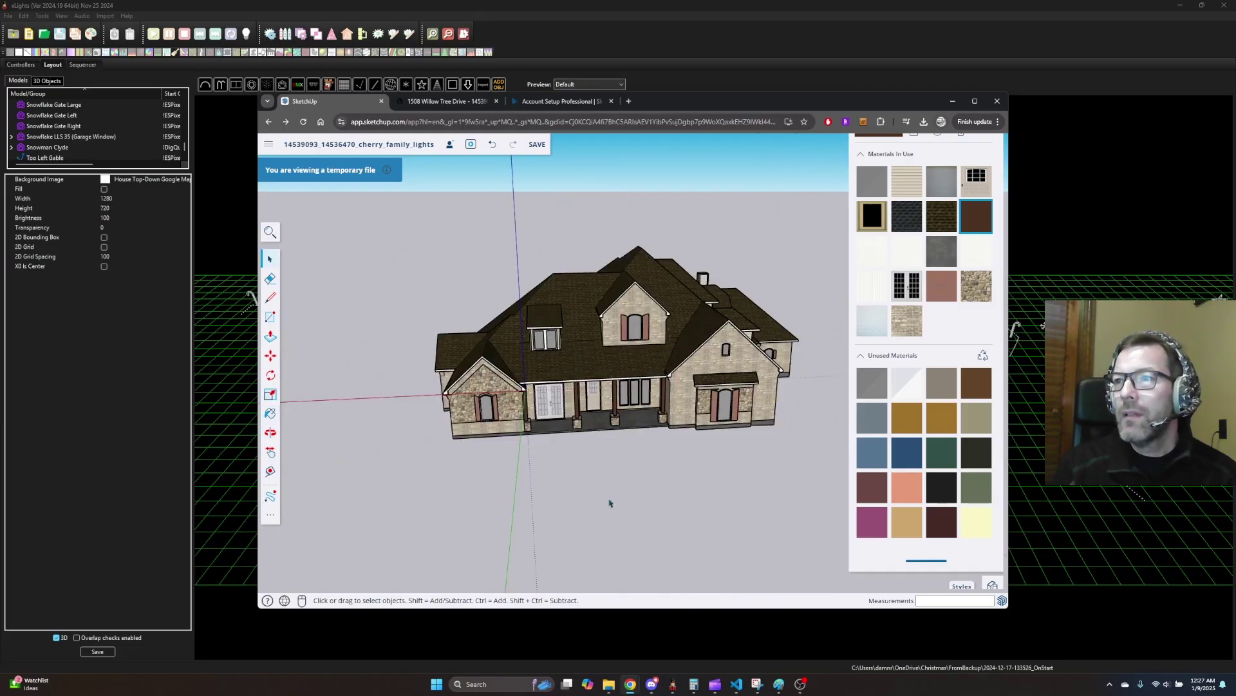
{"action": "scroll", "coordinate": [648, 437], "scroll_direction": "up", "scroll_amount": 2}
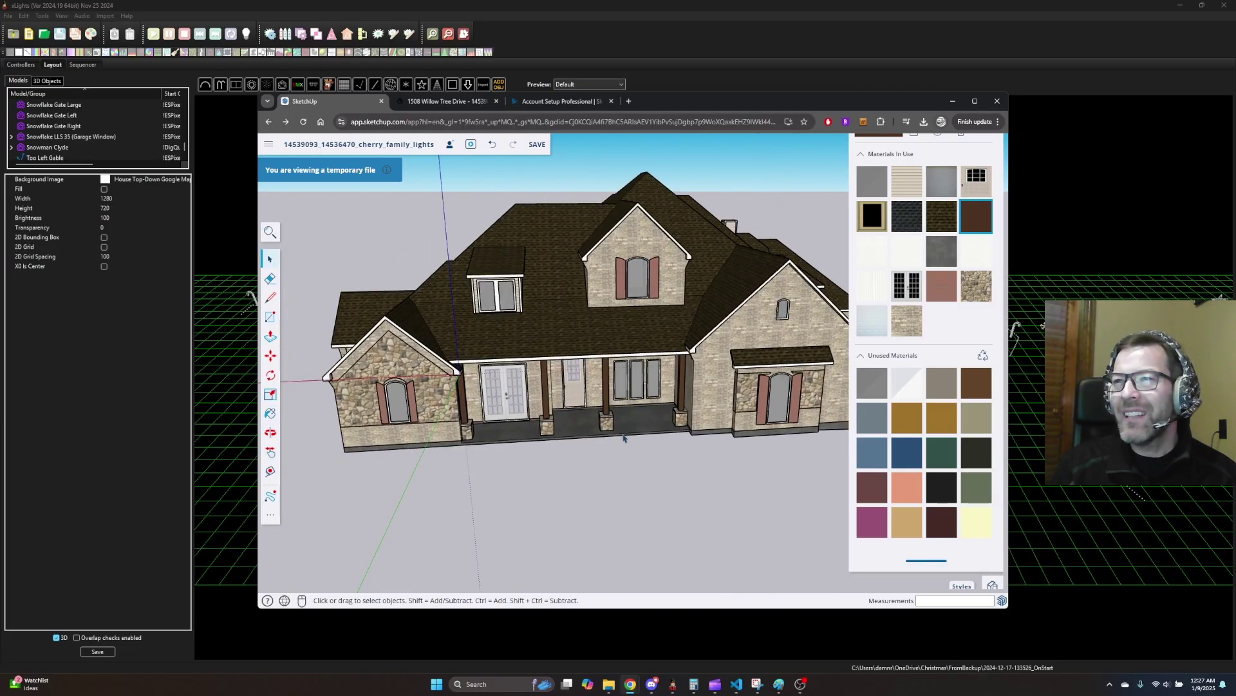
{"action": "scroll", "coordinate": [624, 438], "scroll_direction": "down", "scroll_amount": 1}
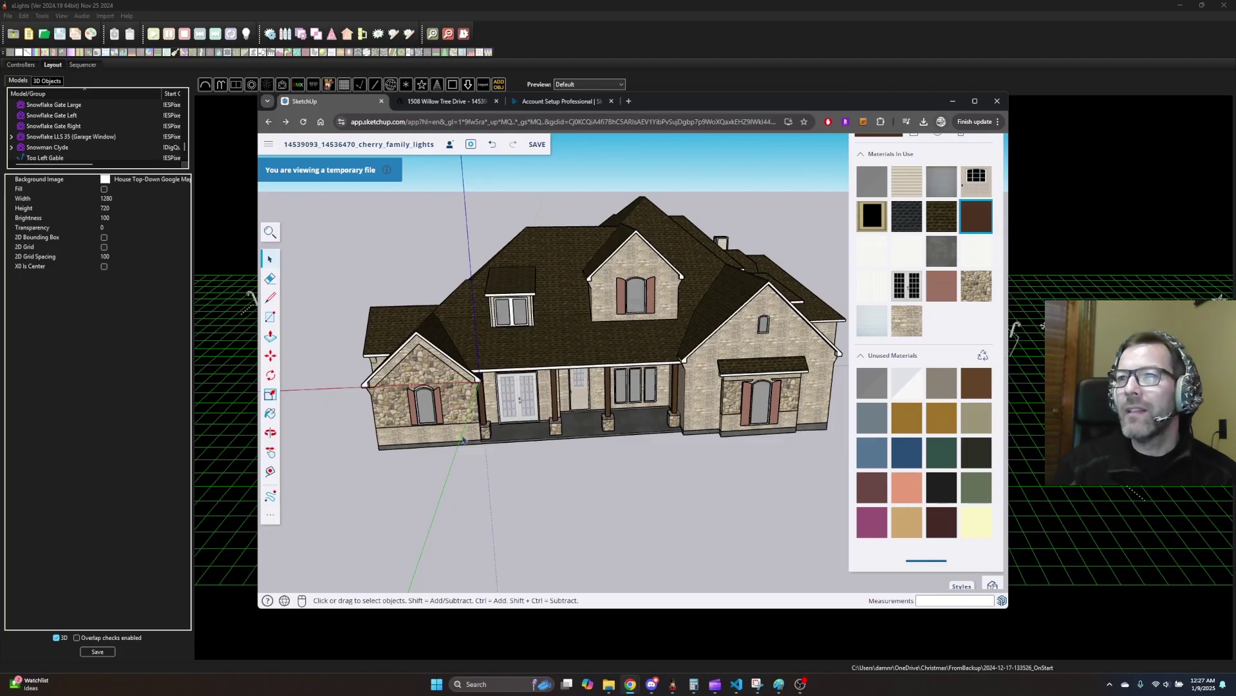
{"action": "left_click", "coordinate": [747, 336]}
{"action": "scroll", "coordinate": [752, 336], "scroll_direction": "up", "scroll_amount": 1}
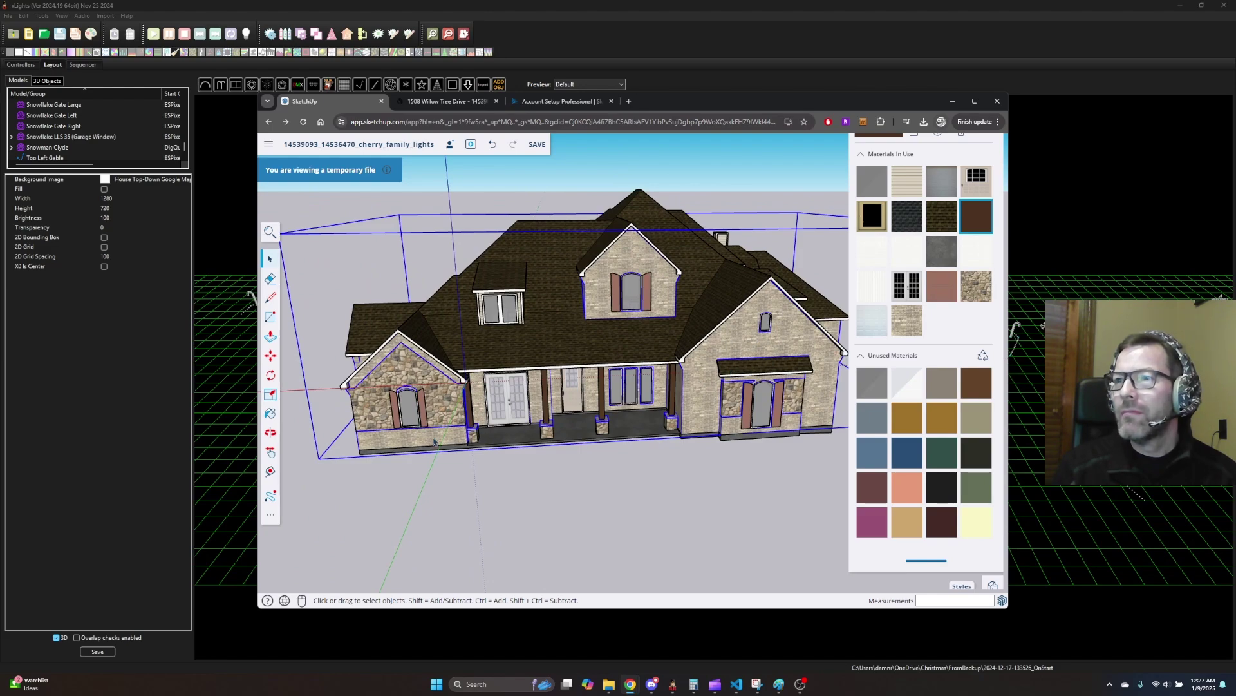
{"action": "left_click", "coordinate": [564, 537]}
{"action": "mouse_move", "coordinate": [587, 508]}
{"action": "middle_mouse_down"}
{"action": "mouse_move", "coordinate": [817, 461]}
{"action": "mouse_move", "coordinate": [679, 471]}
{"action": "mouse_move", "coordinate": [320, 455]}
{"action": "mouse_move", "coordinate": [588, 497]}
{"action": "mouse_move", "coordinate": [550, 533]}
{"action": "middle_mouse_up"}
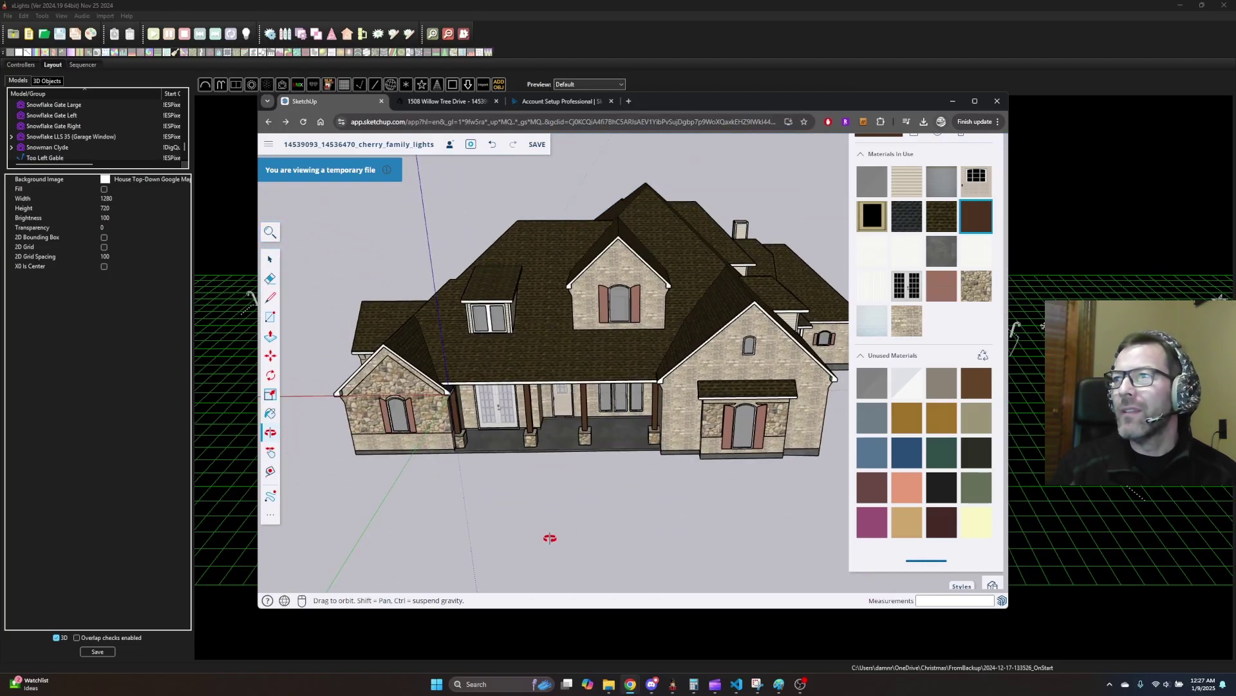
{"action": "scroll", "coordinate": [530, 352], "scroll_direction": "down", "scroll_amount": 4}
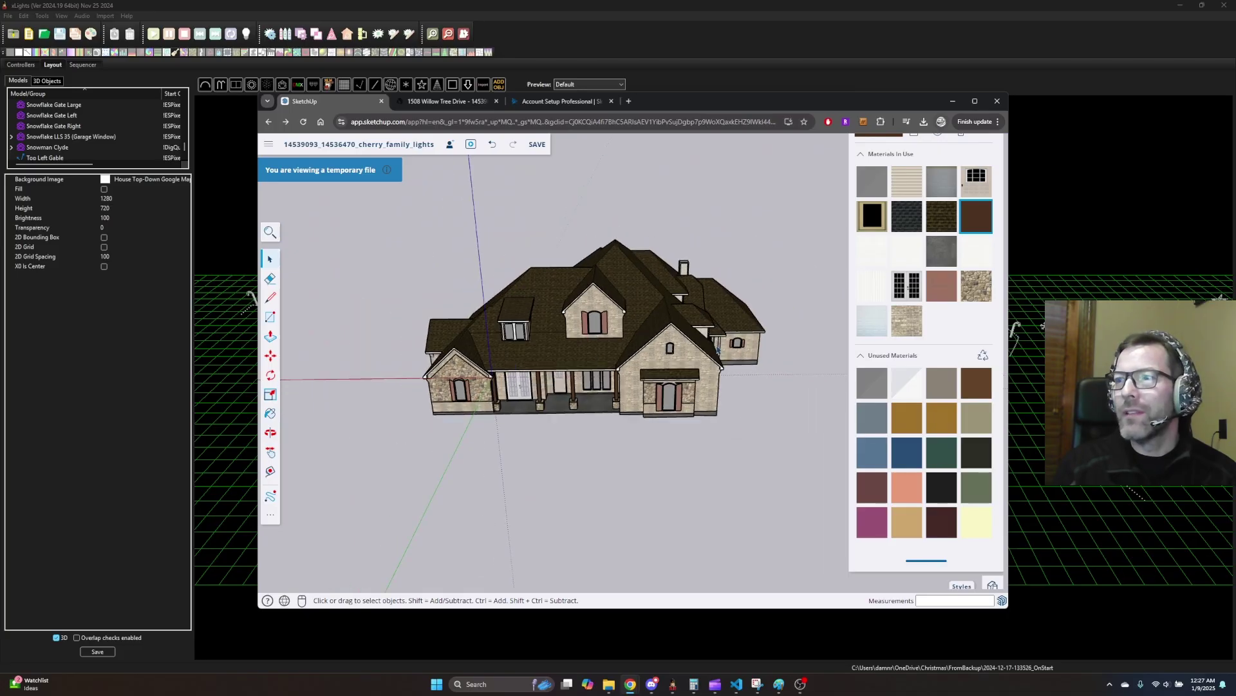
{"action": "scroll", "coordinate": [407, 330], "scroll_direction": "up", "scroll_amount": 6}
{"action": "scroll", "coordinate": [407, 330], "scroll_direction": "down", "scroll_amount": 3}
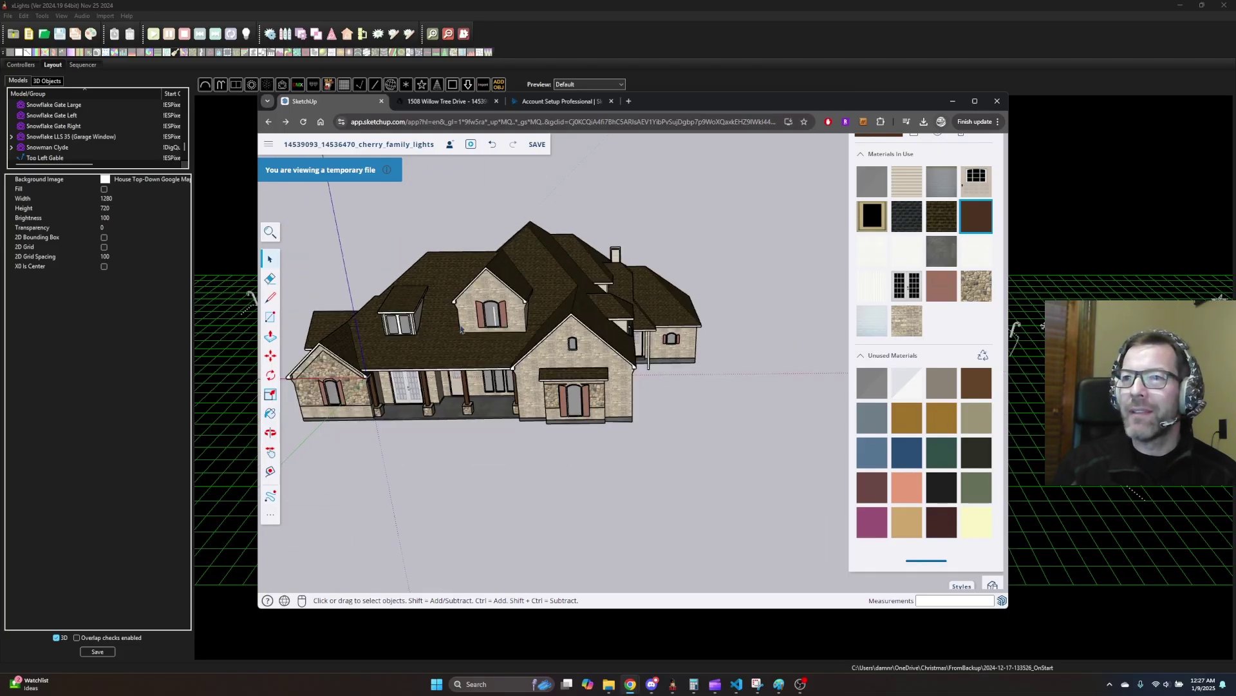
{"action": "middle_click_drag", "start_coordinate": [661, 395], "coordinate": [674, 388]}
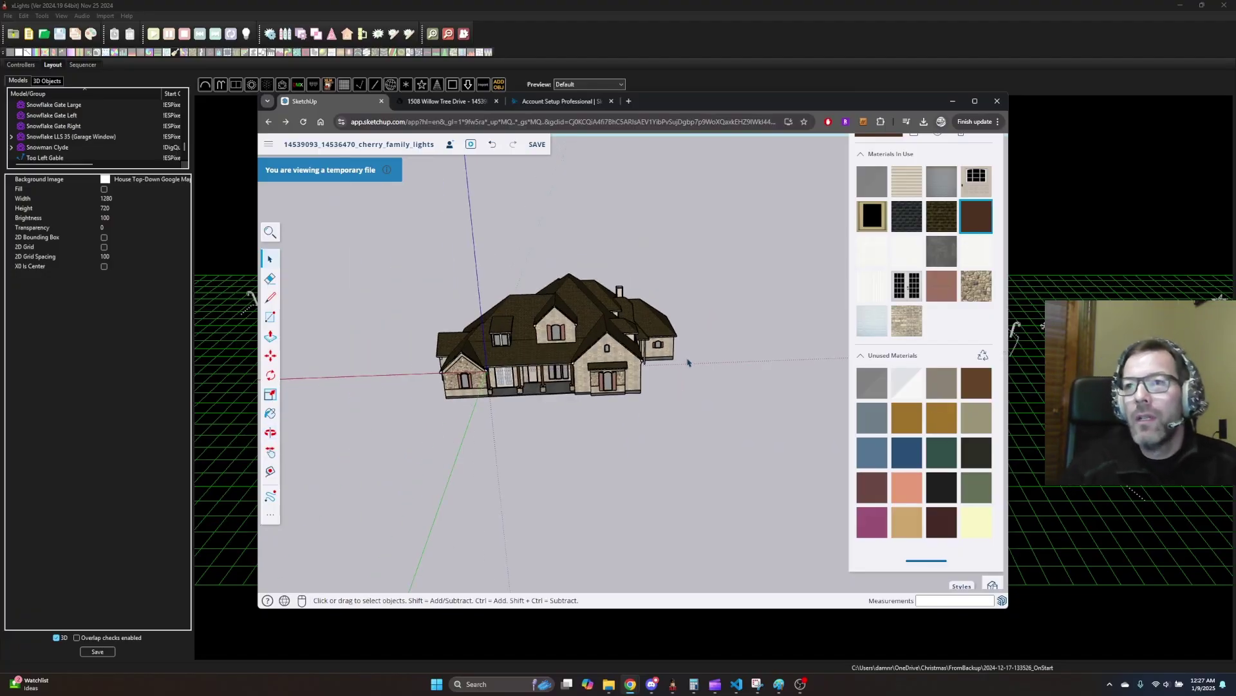
{"action": "scroll", "coordinate": [428, 334], "scroll_direction": "up", "scroll_amount": 3}
{"action": "scroll", "coordinate": [791, 283], "scroll_direction": "up", "scroll_amount": 2}
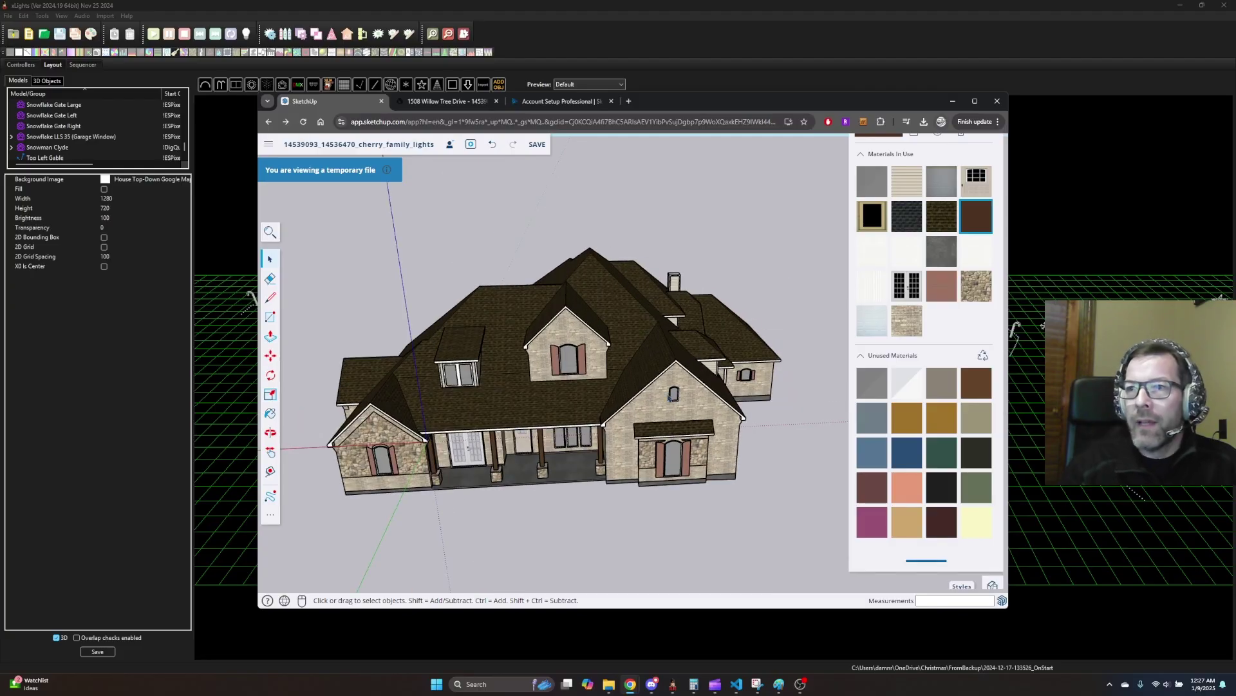
Step: Switch to xLights to view the props in the 3D layout, and return to the house model in SketchUp
{"action": "left_click_drag", "start_coordinate": [665, 97], "coordinate": [633, 104]}
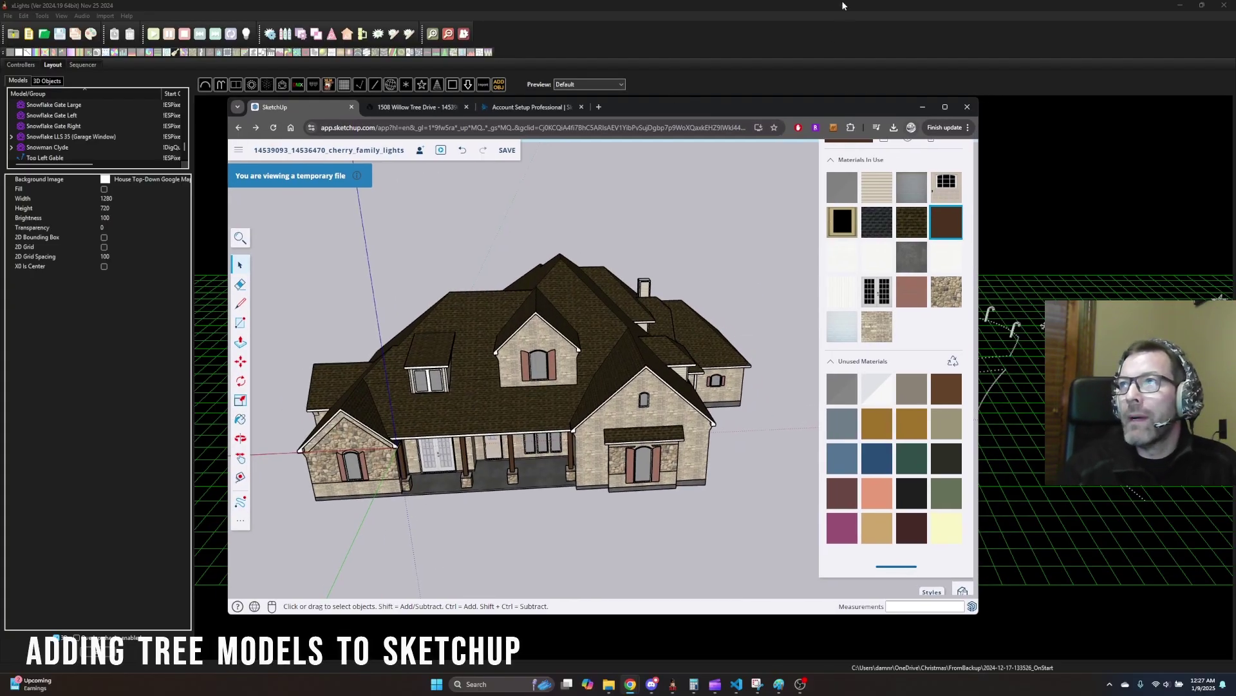
{"action": "key", "text": "alt+Tab"}
{"action": "scroll", "coordinate": [572, 415], "scroll_direction": "down", "scroll_amount": 5}
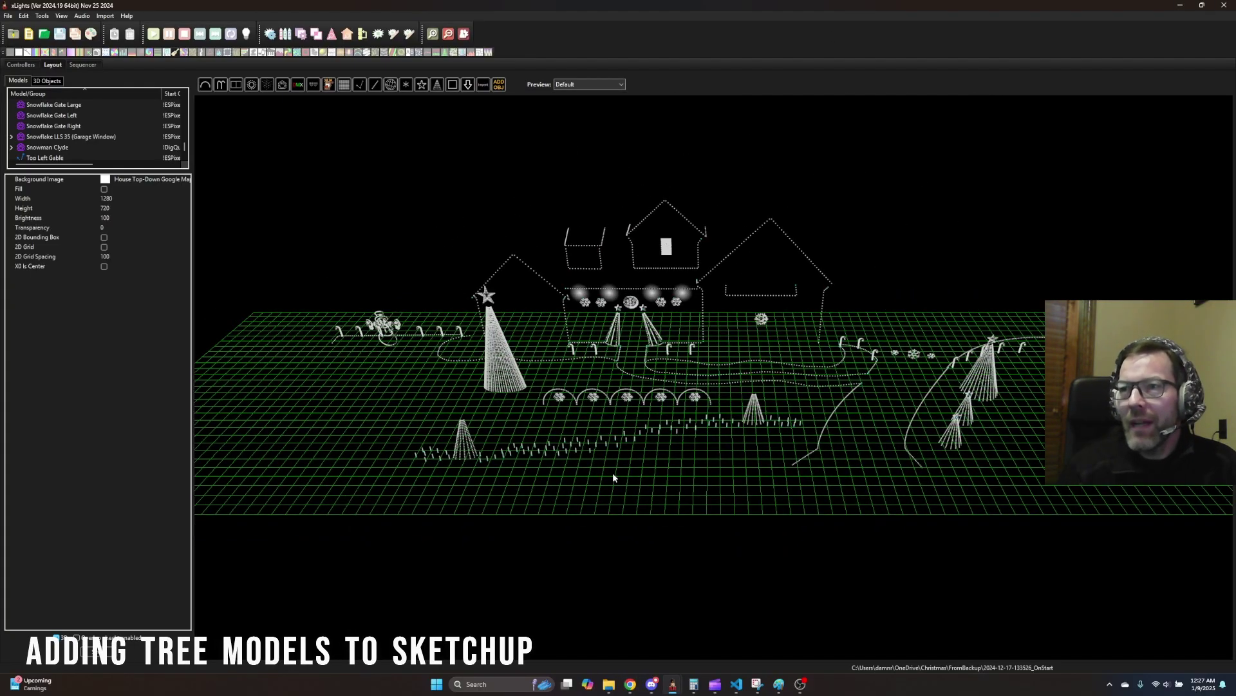
{"action": "mouse_move", "coordinate": [613, 473]}
{"action": "left_mouse_down"}
{"action": "mouse_move", "coordinate": [616, 443]}
{"action": "mouse_move", "coordinate": [620, 476]}
{"action": "left_mouse_up"}
{"action": "mouse_move", "coordinate": [612, 686]}
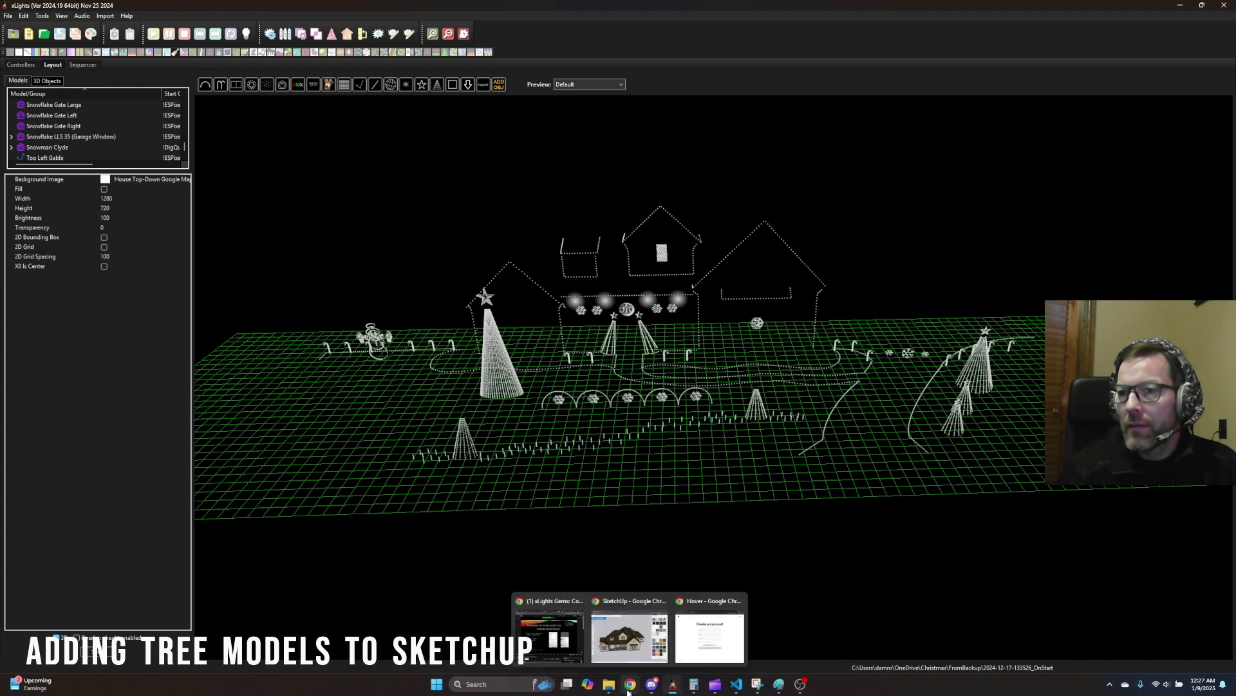
{"action": "left_click", "coordinate": [625, 637]}
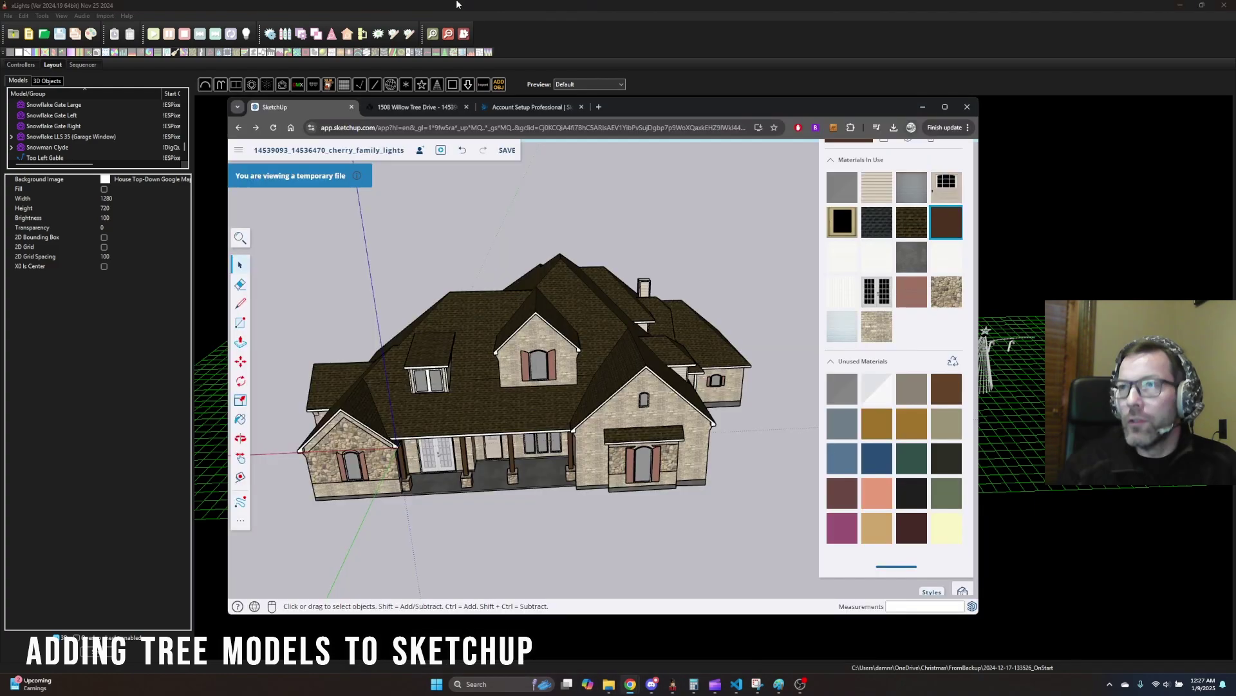
Step: Open maps.google.com in the browser and locate the house in the satellite imagery
{"action": "left_click", "coordinate": [599, 107]}
{"action": "type", "text": "maps.google.com"}
{"action": "key", "text": "Return"}
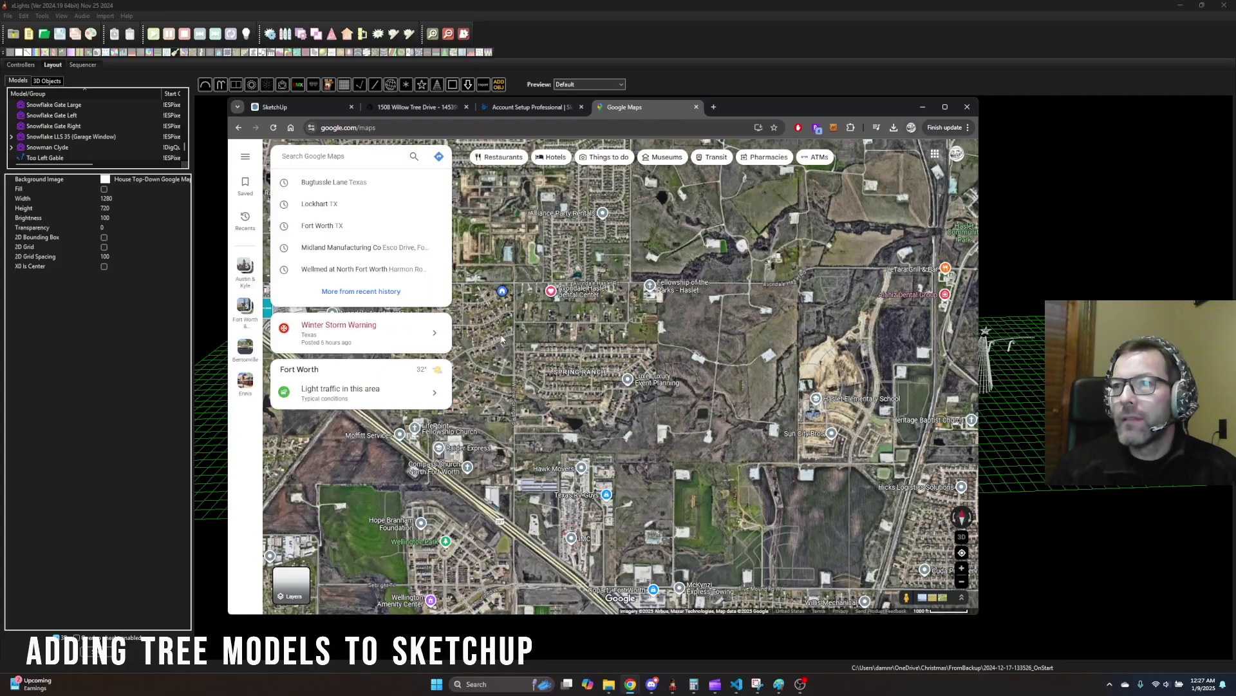
{"action": "scroll", "coordinate": [515, 284], "scroll_direction": "up", "scroll_amount": 5}
{"action": "scroll", "coordinate": [716, 449], "scroll_direction": "up", "scroll_amount": 6}
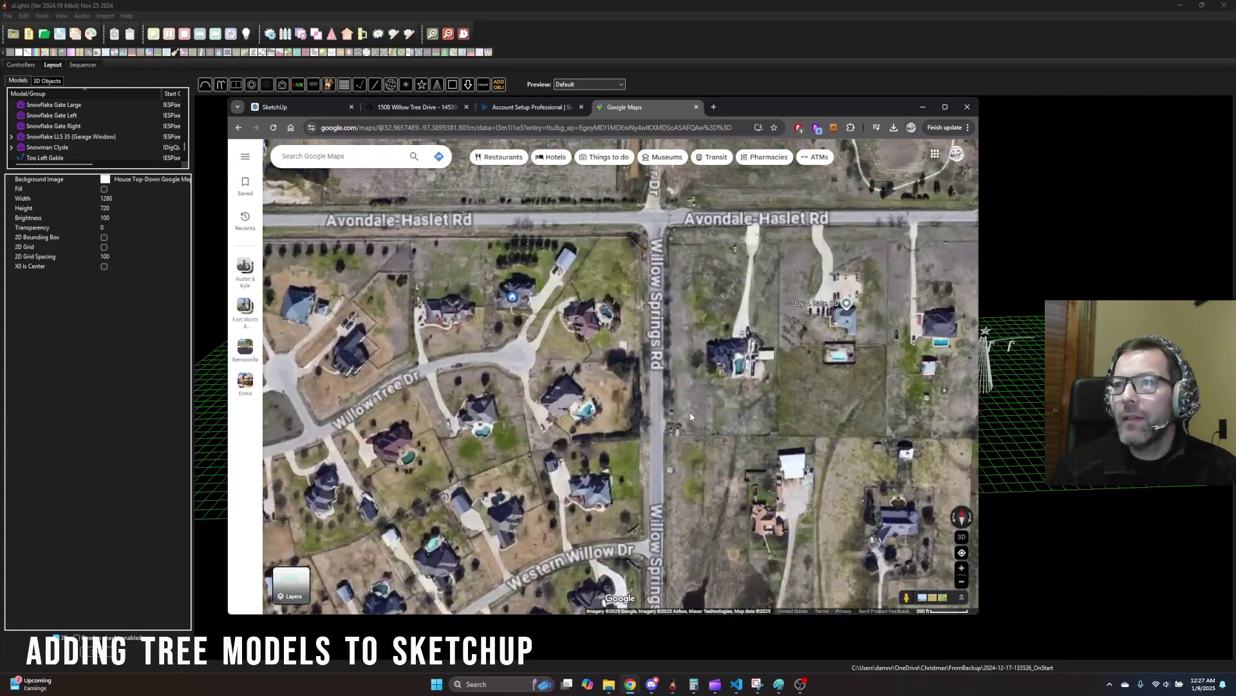
{"action": "scroll", "coordinate": [661, 483], "scroll_direction": "up", "scroll_amount": 1}
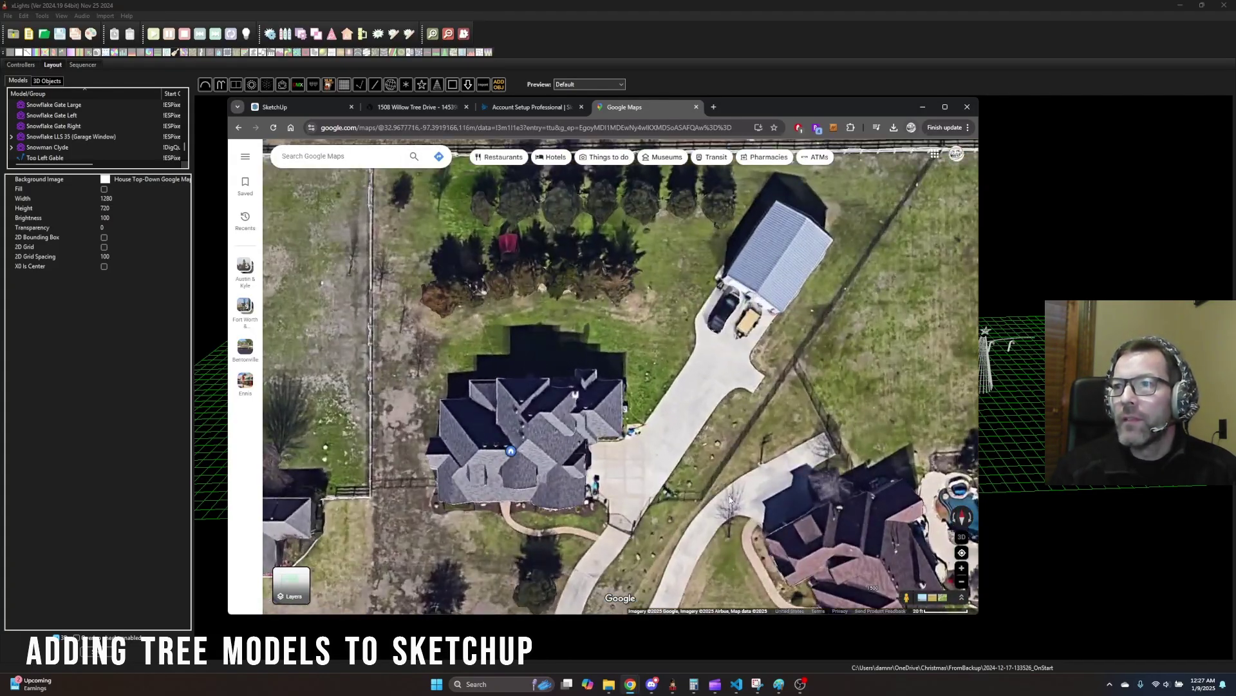
Step: Examine the position of the two front-yard trees relative to the house from overhead and in the tilted 3D view
{"action": "left_click_drag", "start_coordinate": [660, 483], "coordinate": [680, 427]}
{"action": "scroll", "coordinate": [767, 402], "scroll_direction": "up", "scroll_amount": 1}
{"action": "scroll", "coordinate": [705, 417], "scroll_direction": "down", "scroll_amount": 1}
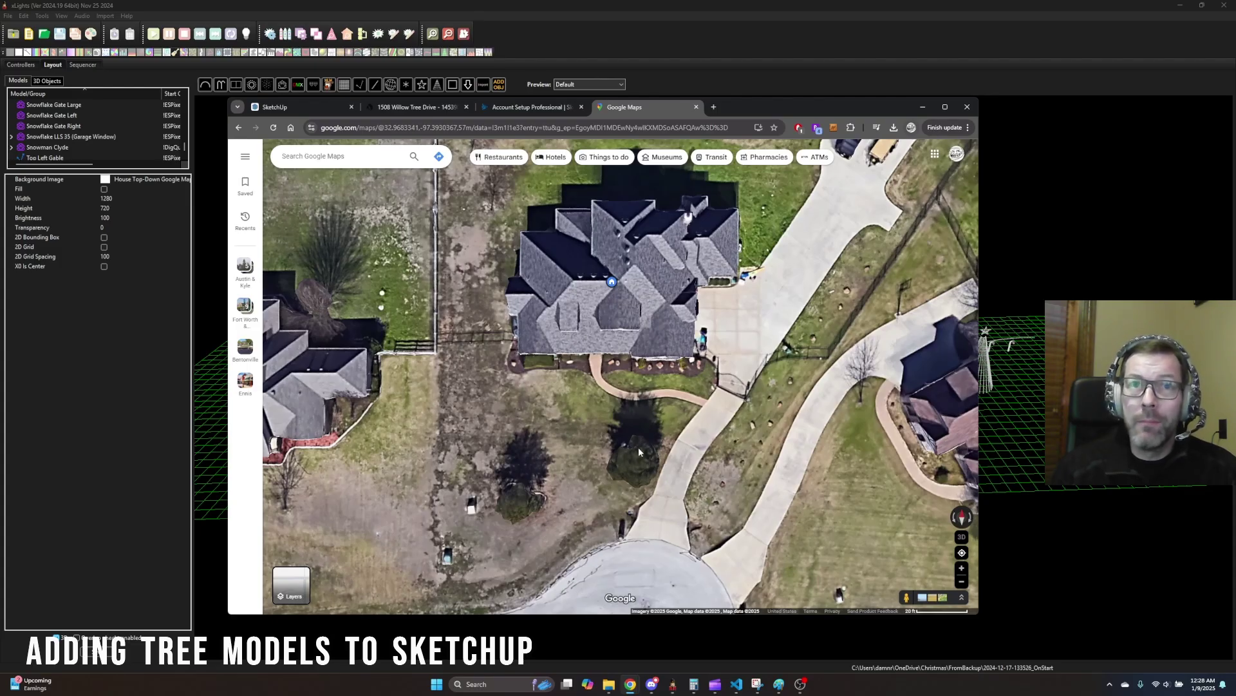
{"action": "left_click_drag", "start_coordinate": [699, 442], "coordinate": [628, 280]}
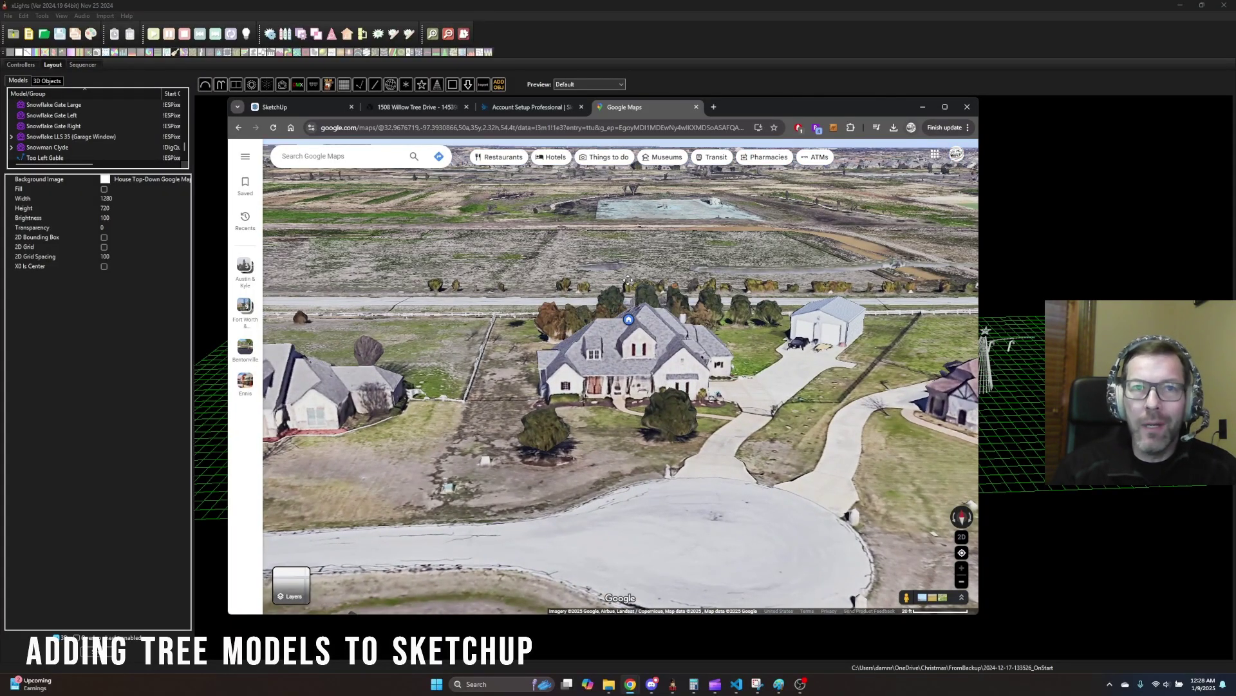
{"action": "left_click_drag", "start_coordinate": [628, 280], "coordinate": [663, 496], "text": "ctrl"}
{"action": "scroll", "coordinate": [648, 542], "scroll_direction": "up", "scroll_amount": 3}
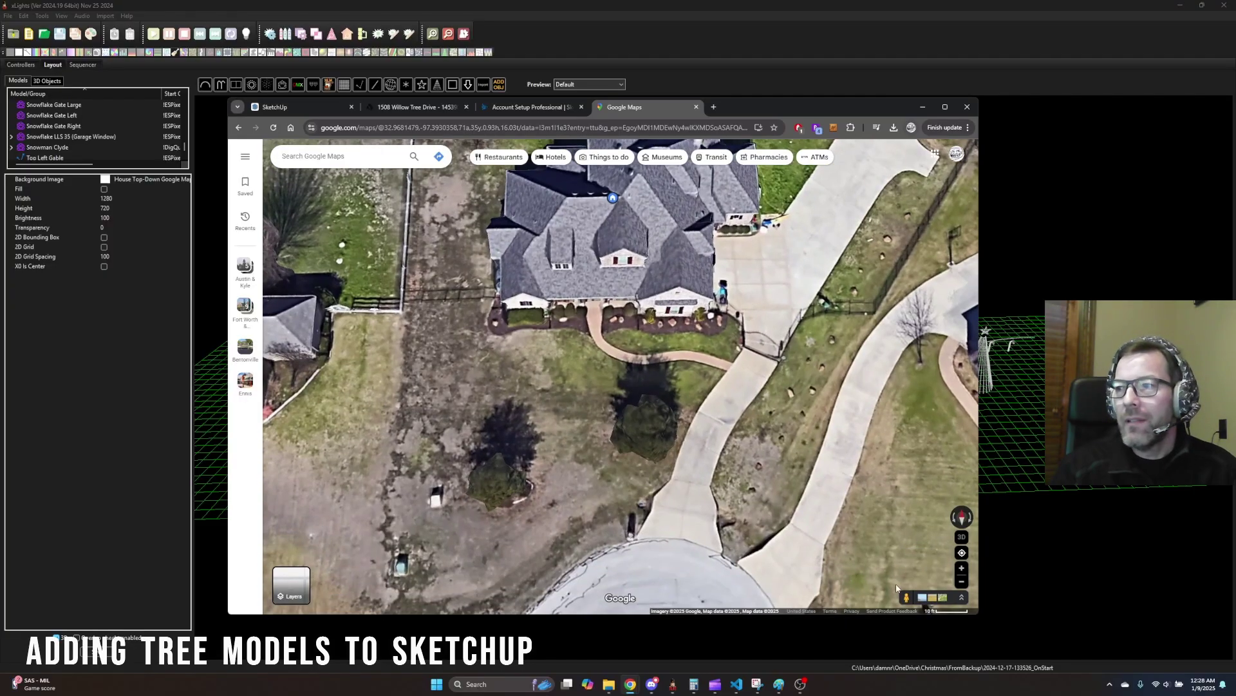
Step: Enter Street View at the cul-de-sac in front of the house and examine the two front-yard trees
{"action": "left_click_drag", "start_coordinate": [904, 597], "coordinate": [613, 583]}
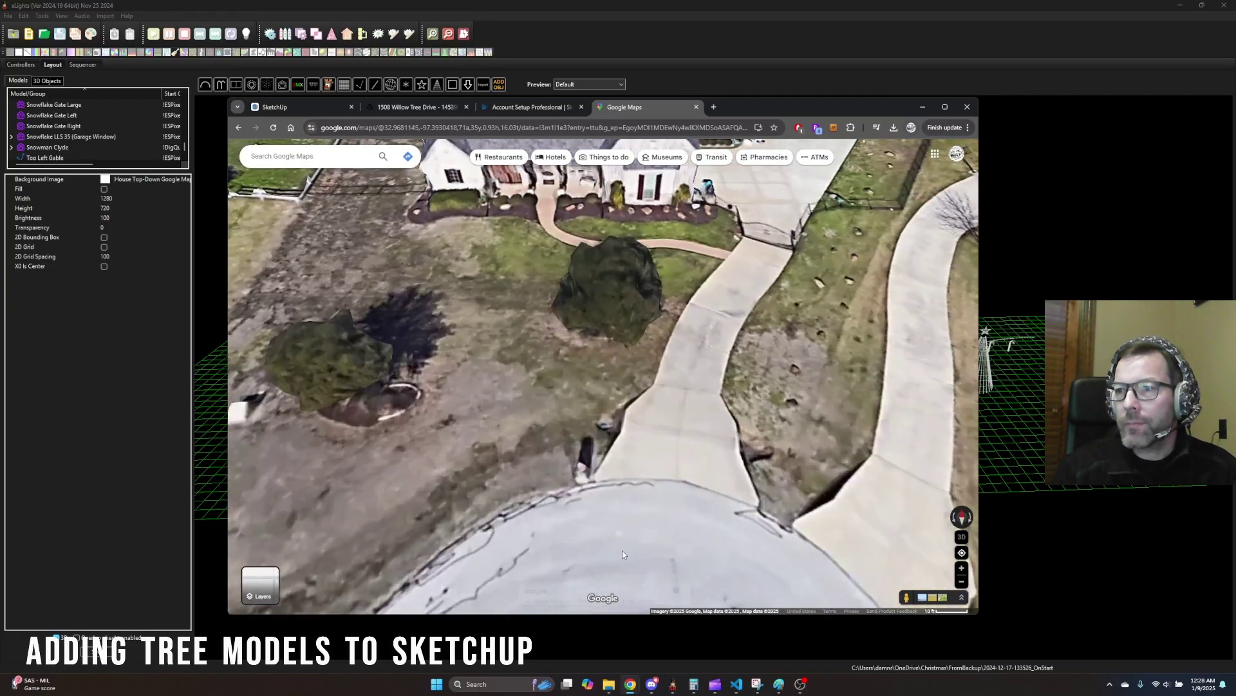
{"action": "left_click_drag", "start_coordinate": [572, 480], "coordinate": [762, 476]}
{"action": "left_click", "coordinate": [378, 524]}
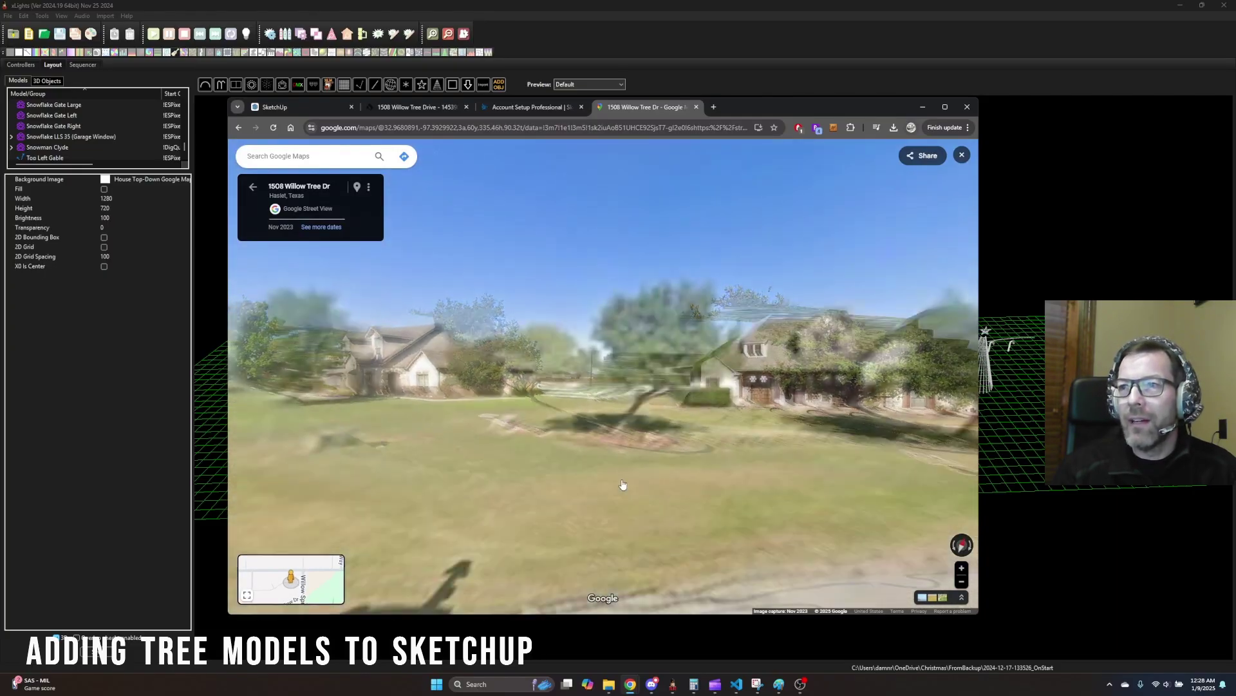
{"action": "left_click", "coordinate": [826, 498]}
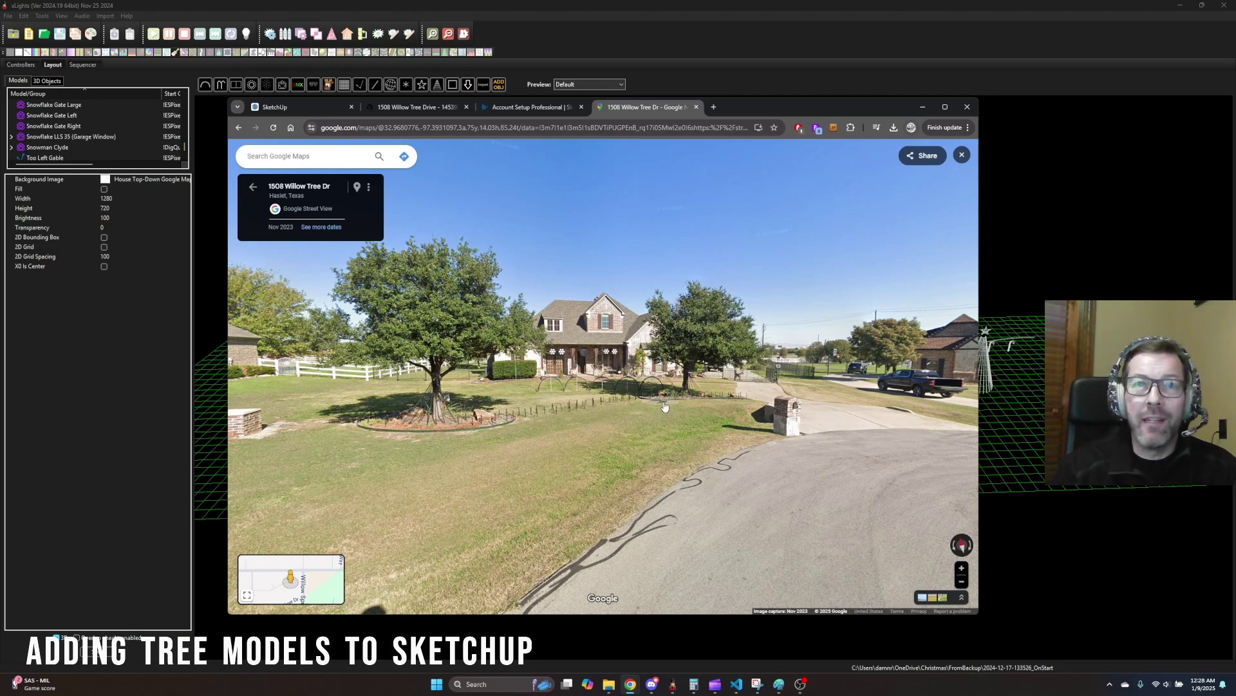
{"action": "left_click", "coordinate": [672, 432]}
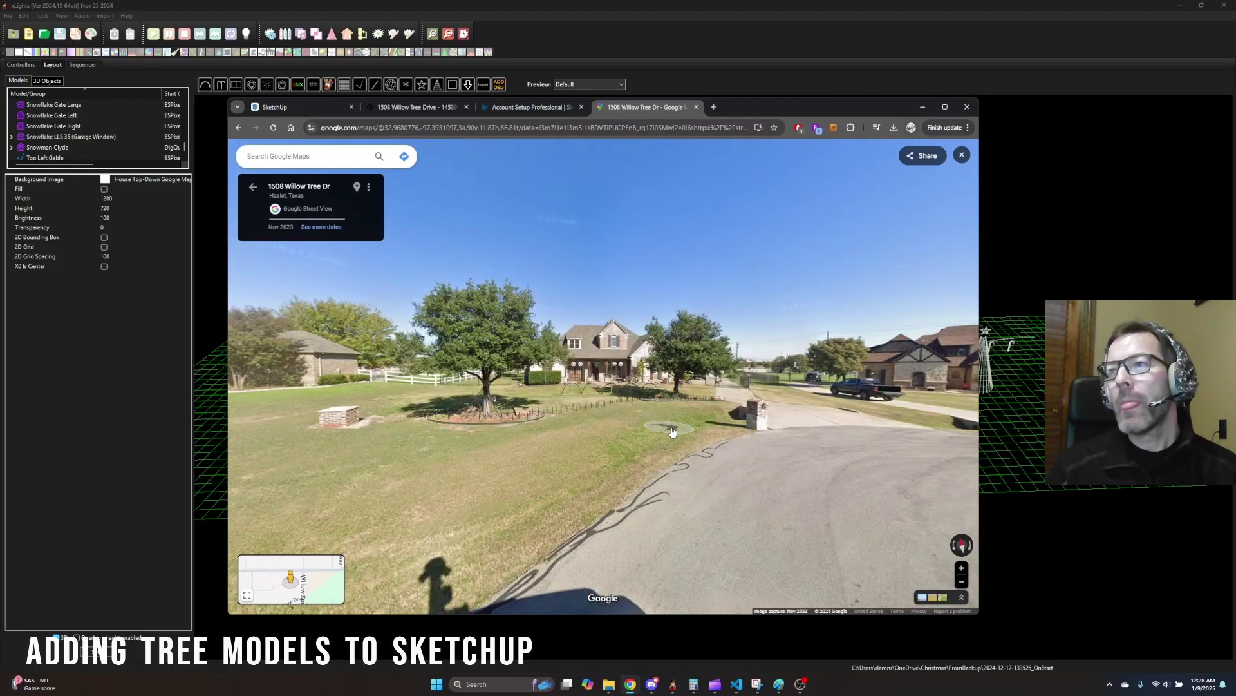
{"action": "scroll", "coordinate": [675, 429], "scroll_direction": "down", "scroll_amount": 4}
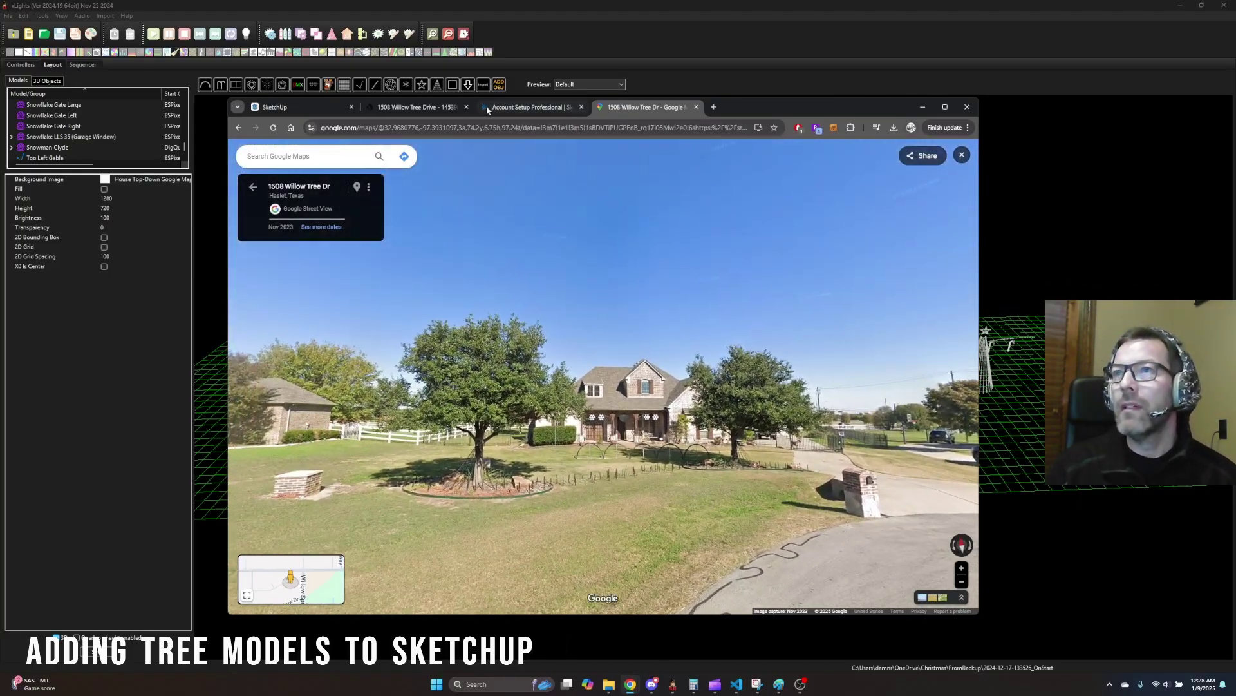
Step: View the house's Hover project page and return to the house model in SketchUp
{"action": "left_click", "coordinate": [399, 107]}
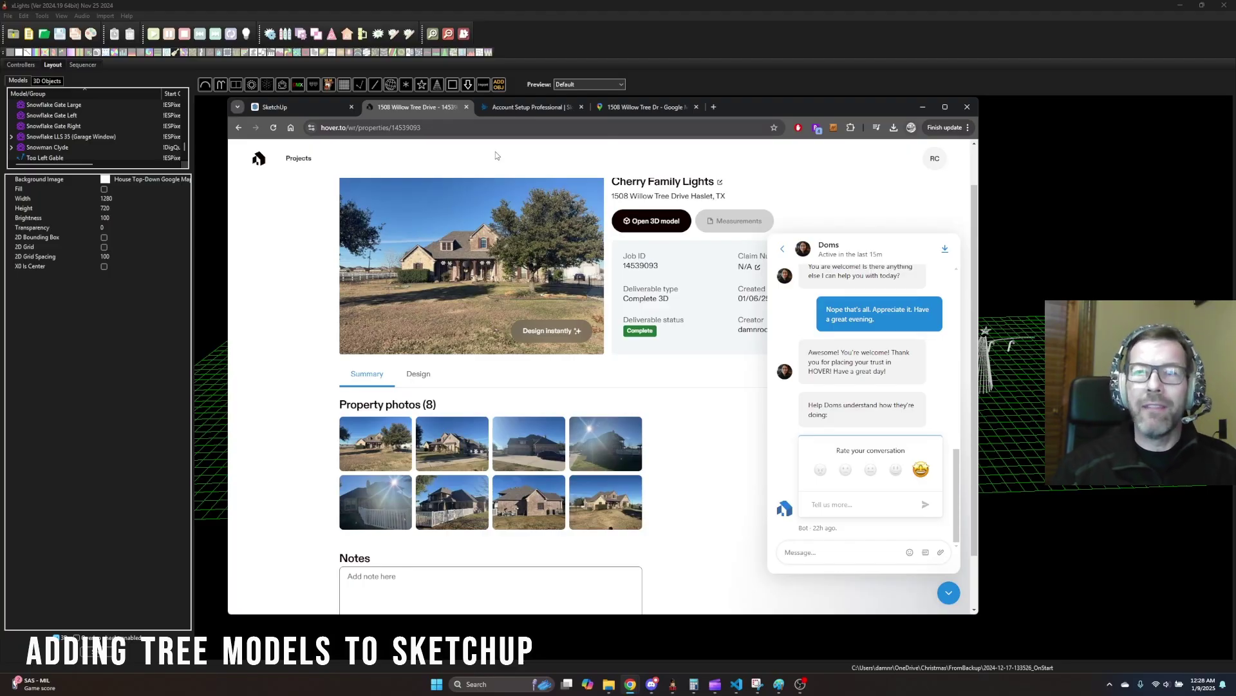
{"action": "left_click", "coordinate": [537, 107]}
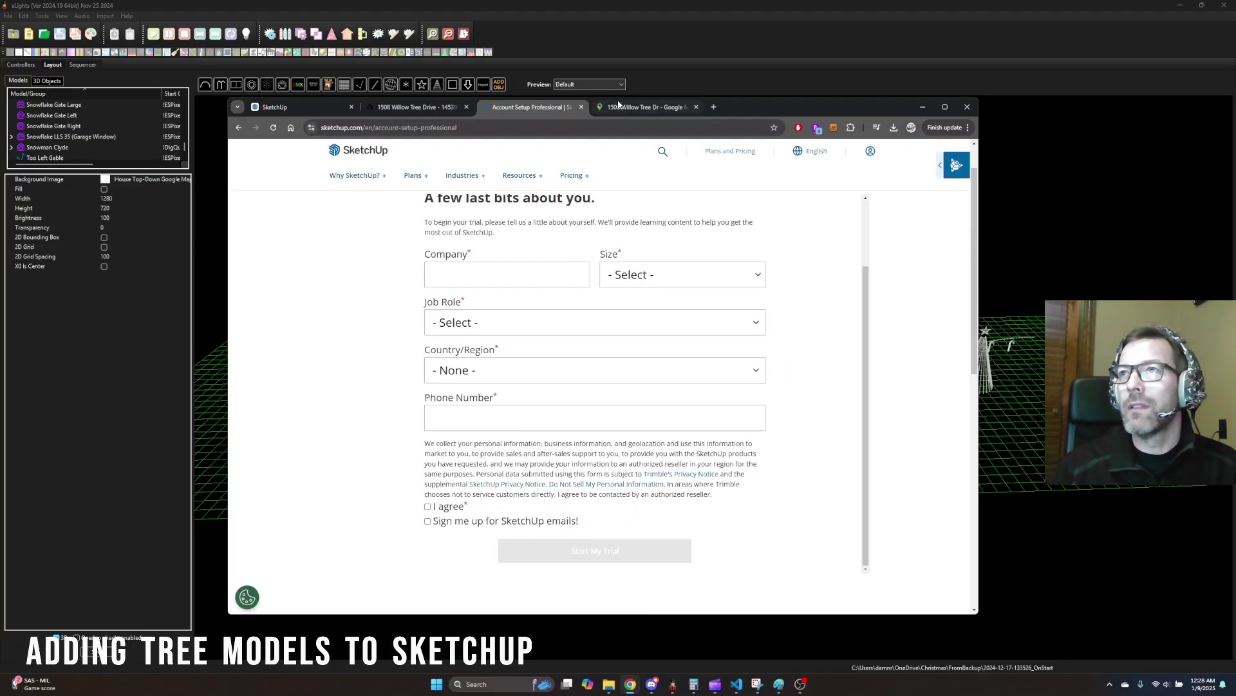
{"action": "left_click", "coordinate": [297, 107]}
Step: Open the 3D Warehouse and search its models for "tree"
{"action": "scroll", "coordinate": [549, 375], "scroll_direction": "down", "scroll_amount": 4}
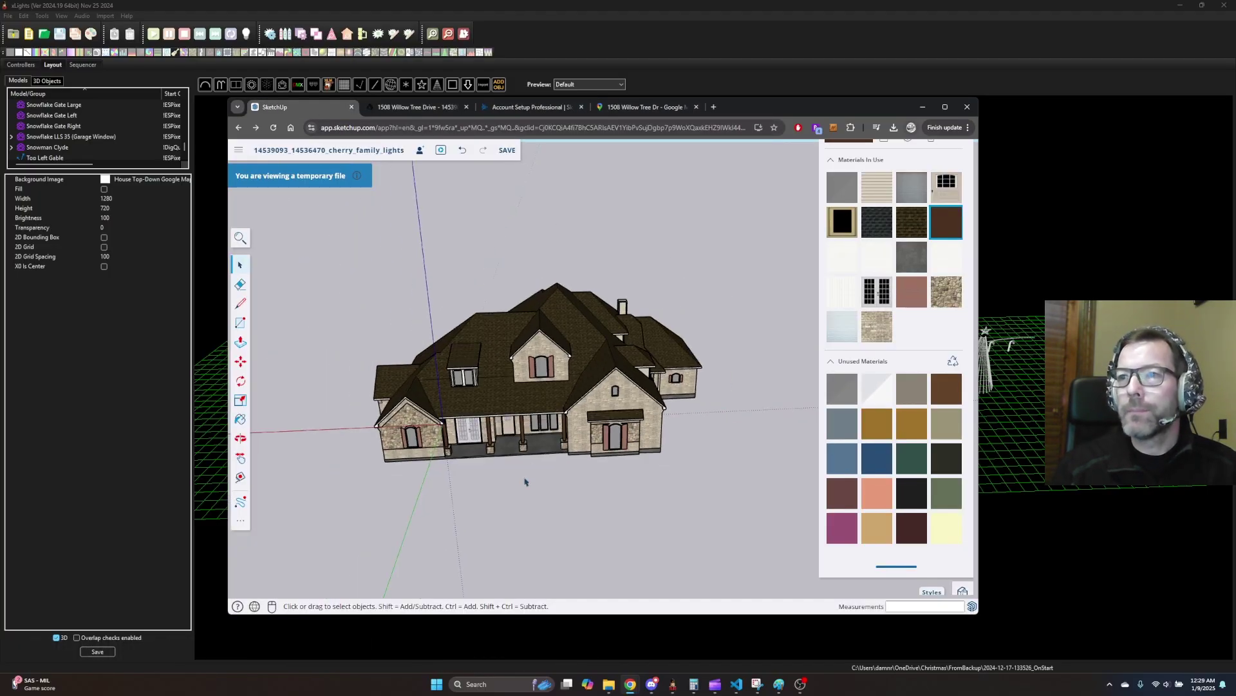
{"action": "scroll", "coordinate": [396, 458], "scroll_direction": "up", "scroll_amount": 5}
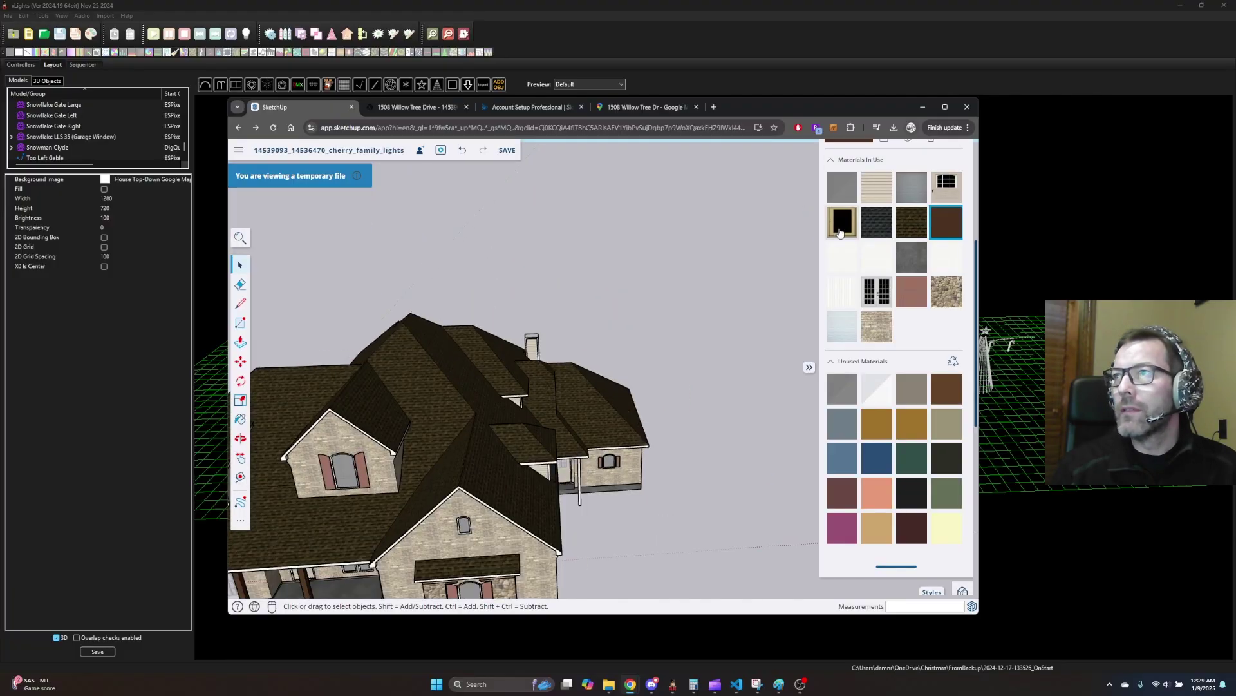
{"action": "scroll", "coordinate": [396, 458], "scroll_direction": "down", "scroll_amount": 6}
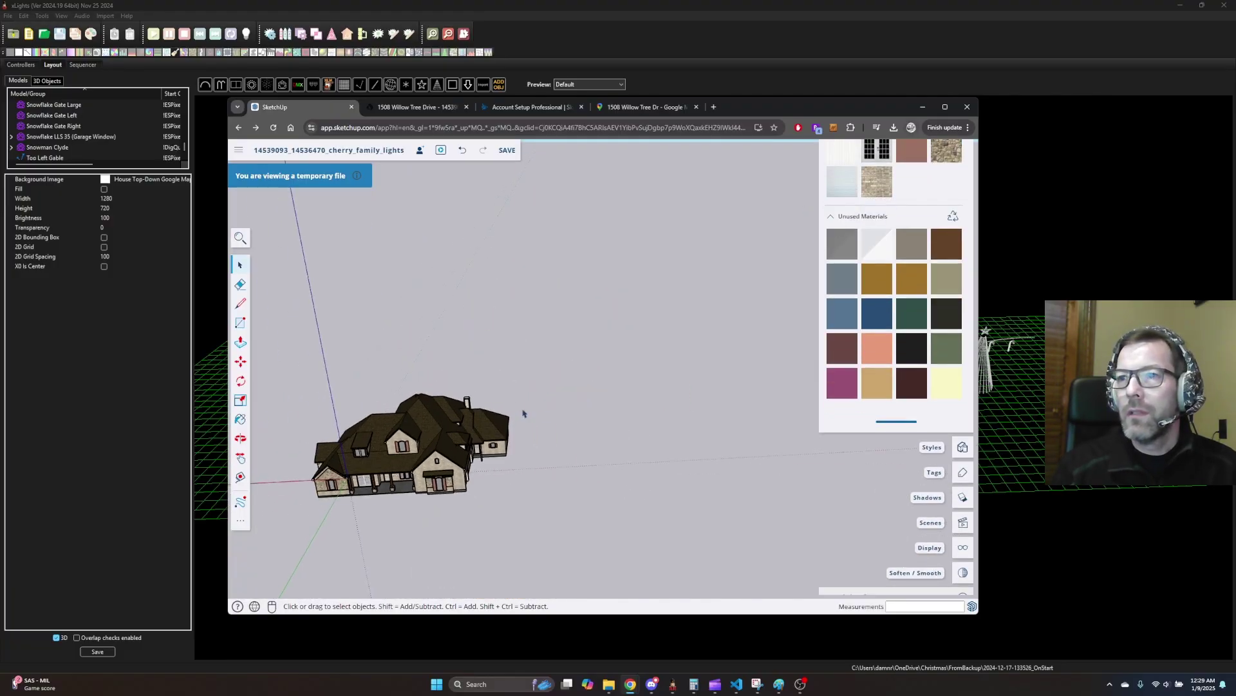
{"action": "scroll", "coordinate": [273, 442], "scroll_direction": "up", "scroll_amount": 5}
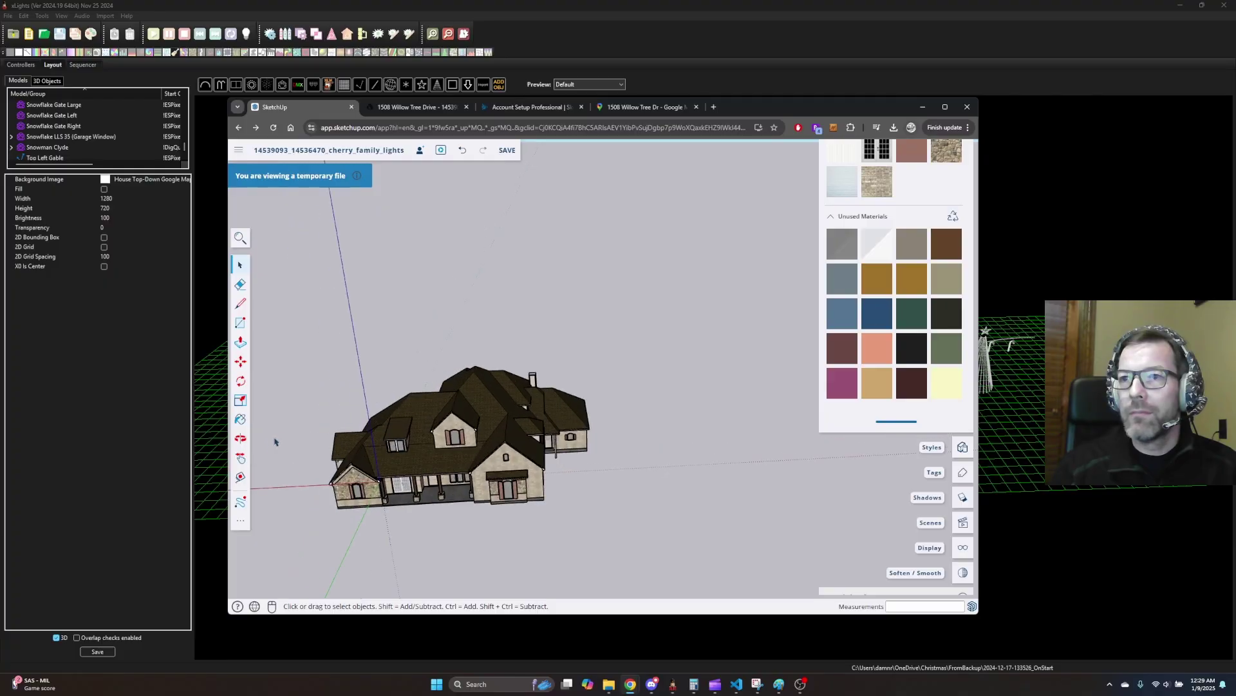
{"action": "left_click_drag", "start_coordinate": [976, 353], "coordinate": [978, 332]}
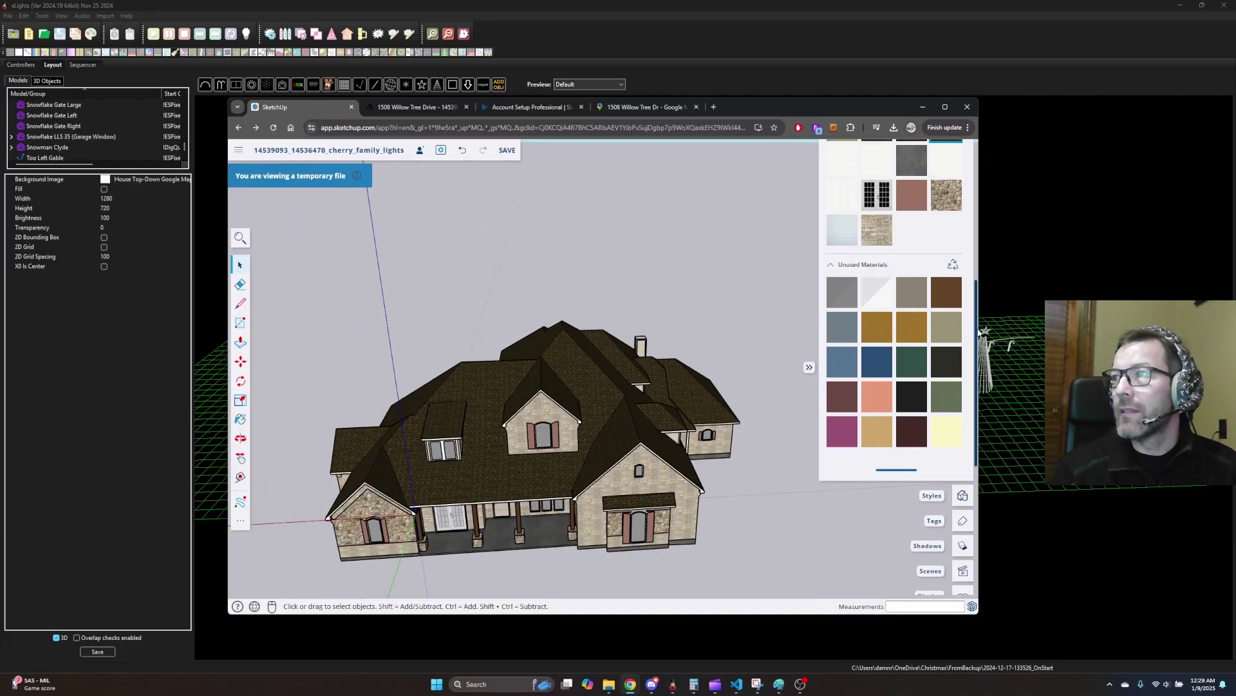
{"action": "scroll", "coordinate": [977, 331], "scroll_direction": "up", "scroll_amount": 10}
{"action": "left_click", "coordinate": [961, 292]}
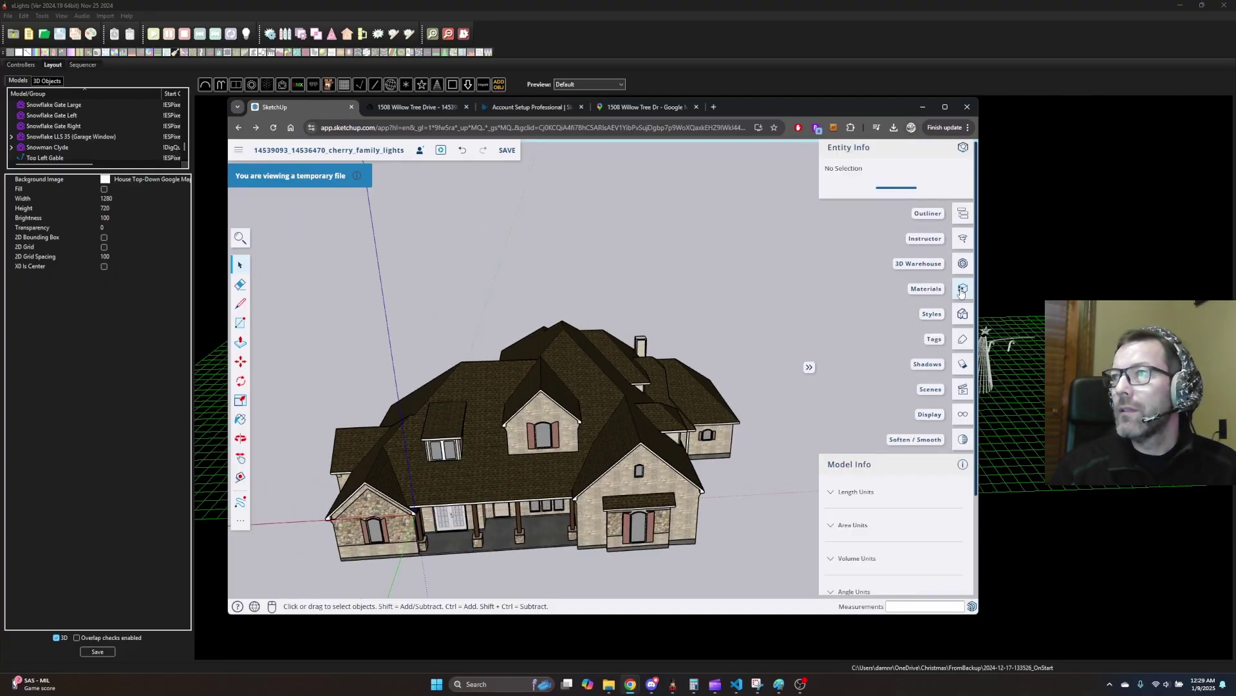
{"action": "left_click", "coordinate": [963, 264]}
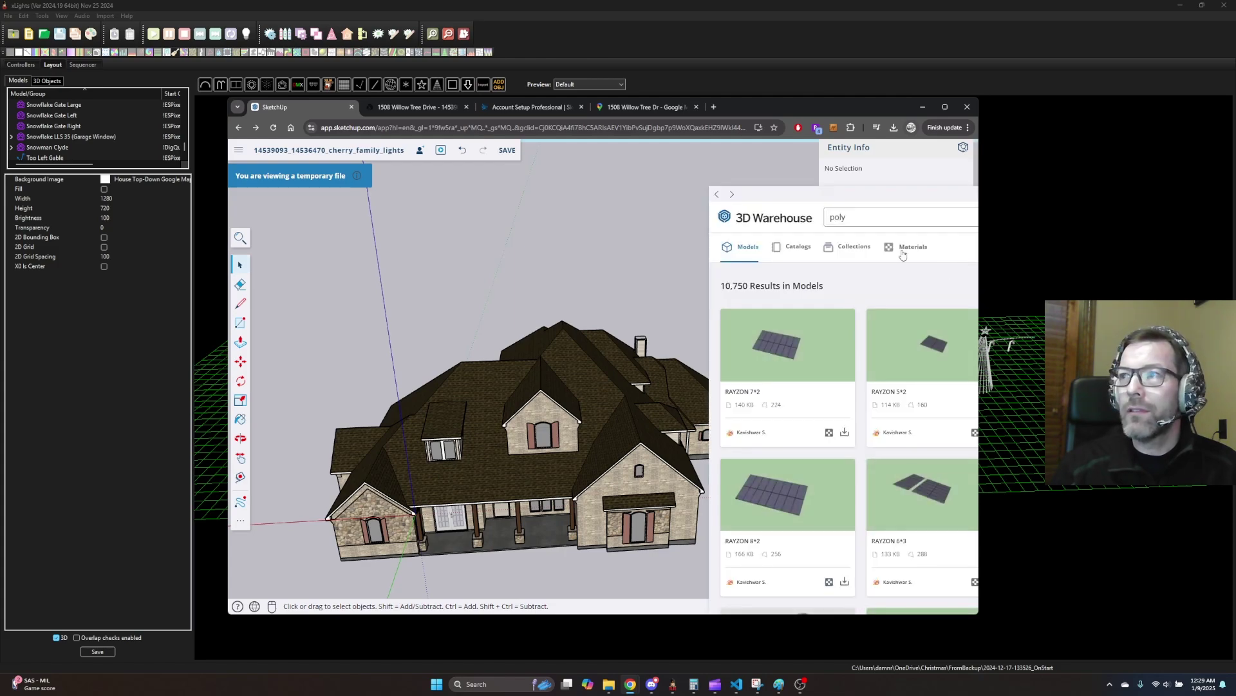
{"action": "type", "text": "tree"}
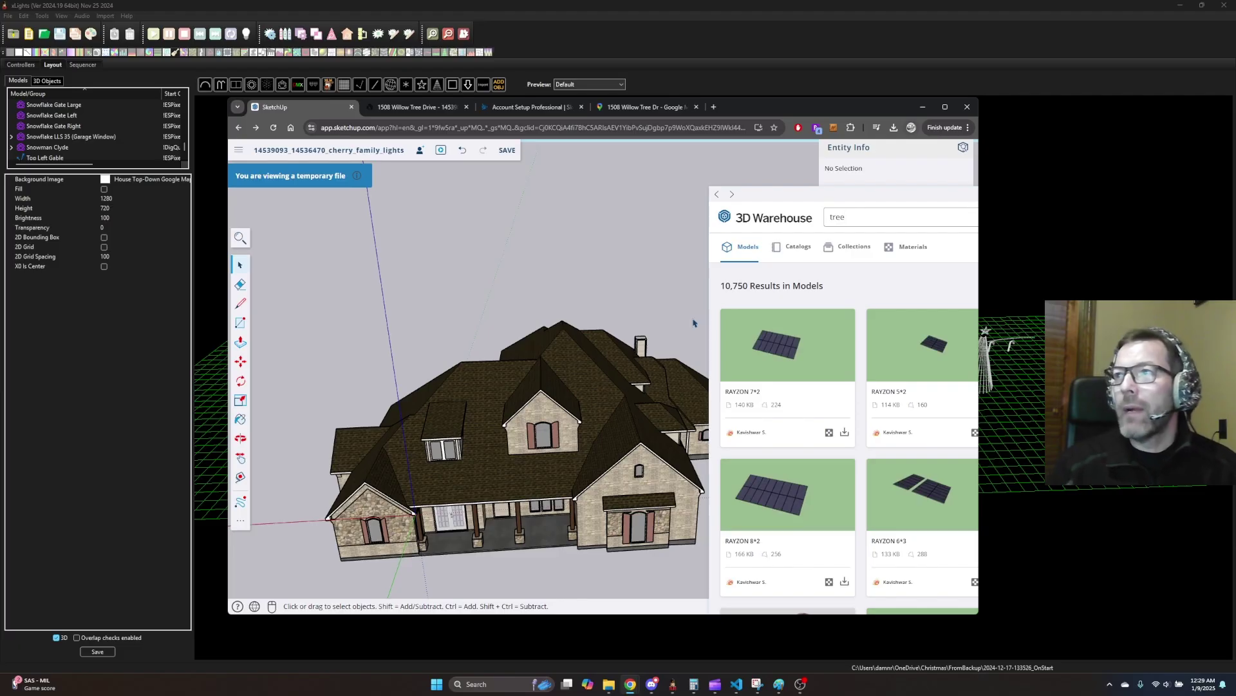
{"action": "key", "text": "Return"}
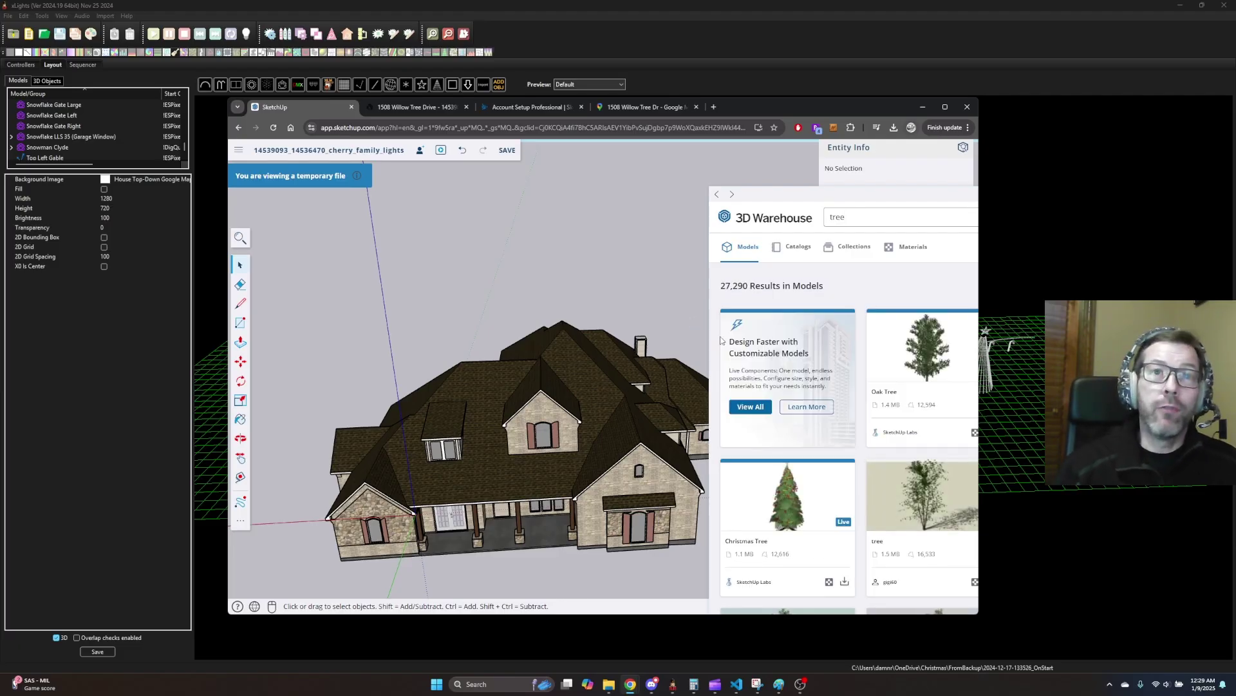
Step: Open the round-crowned 1.1 MB model titled "tree" from the search results, widen the browser window and download the tree into the house model
{"action": "scroll", "coordinate": [828, 501], "scroll_direction": "down", "scroll_amount": 4}
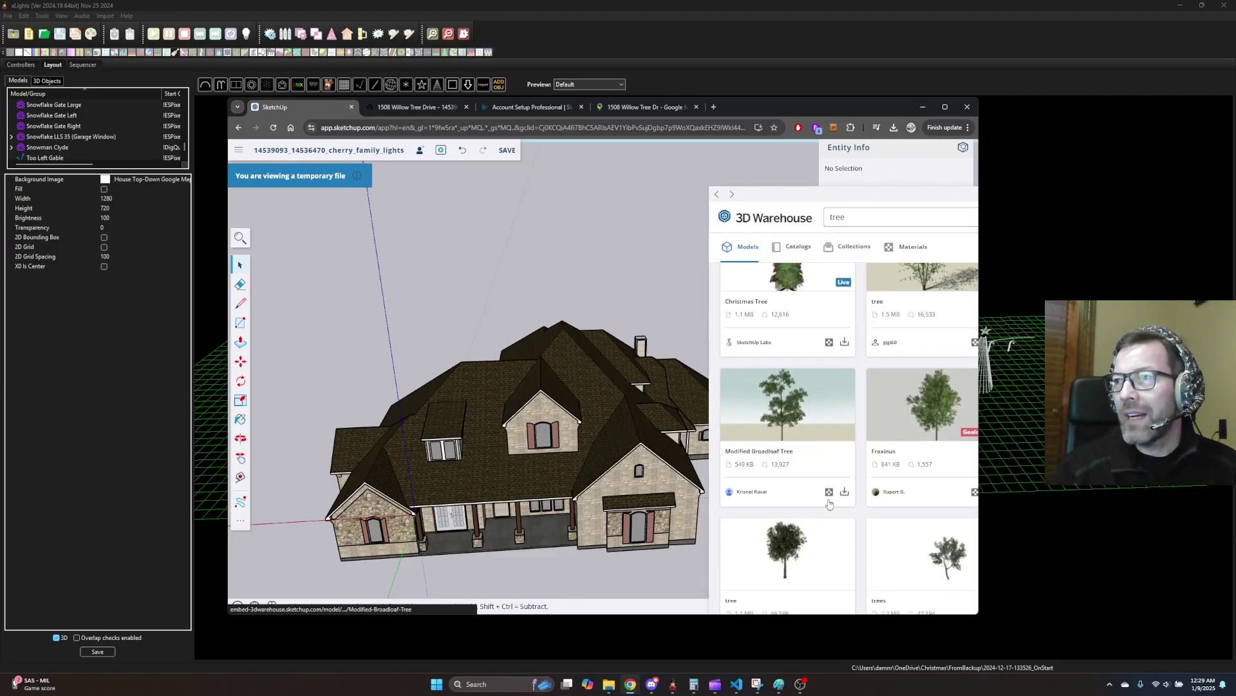
{"action": "scroll", "coordinate": [831, 499], "scroll_direction": "down", "scroll_amount": 2}
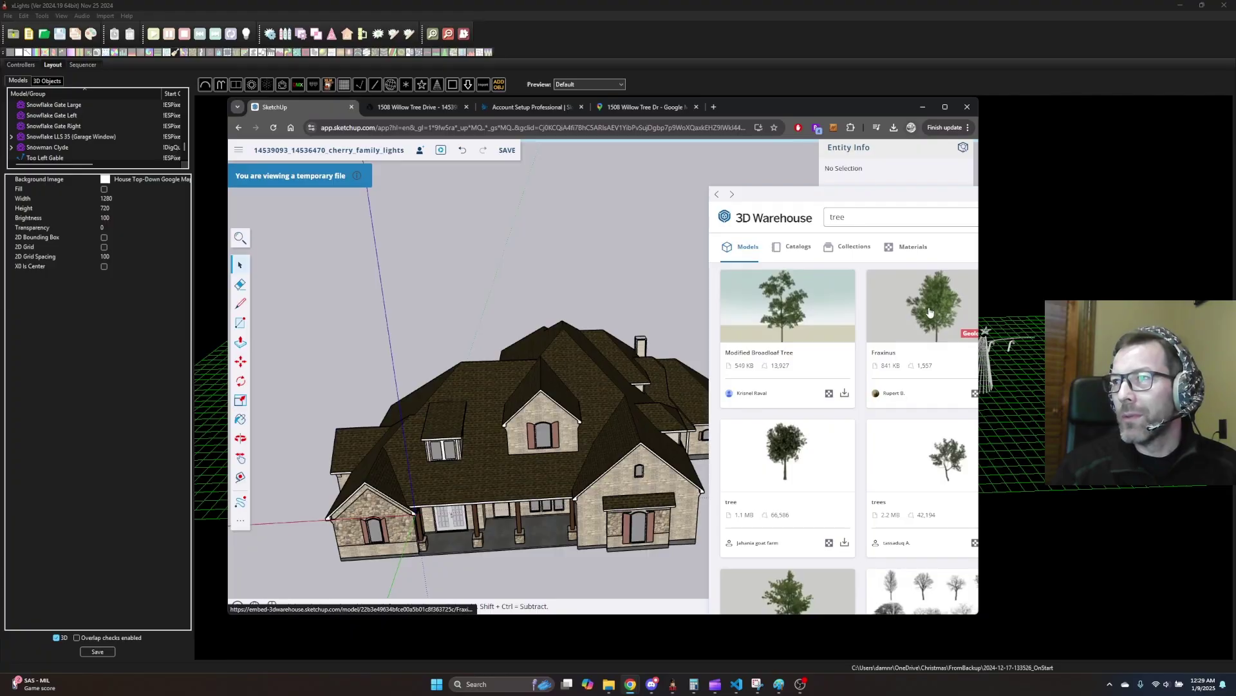
{"action": "left_click", "coordinate": [784, 452]}
{"action": "scroll", "coordinate": [879, 527], "scroll_direction": "down", "scroll_amount": 2}
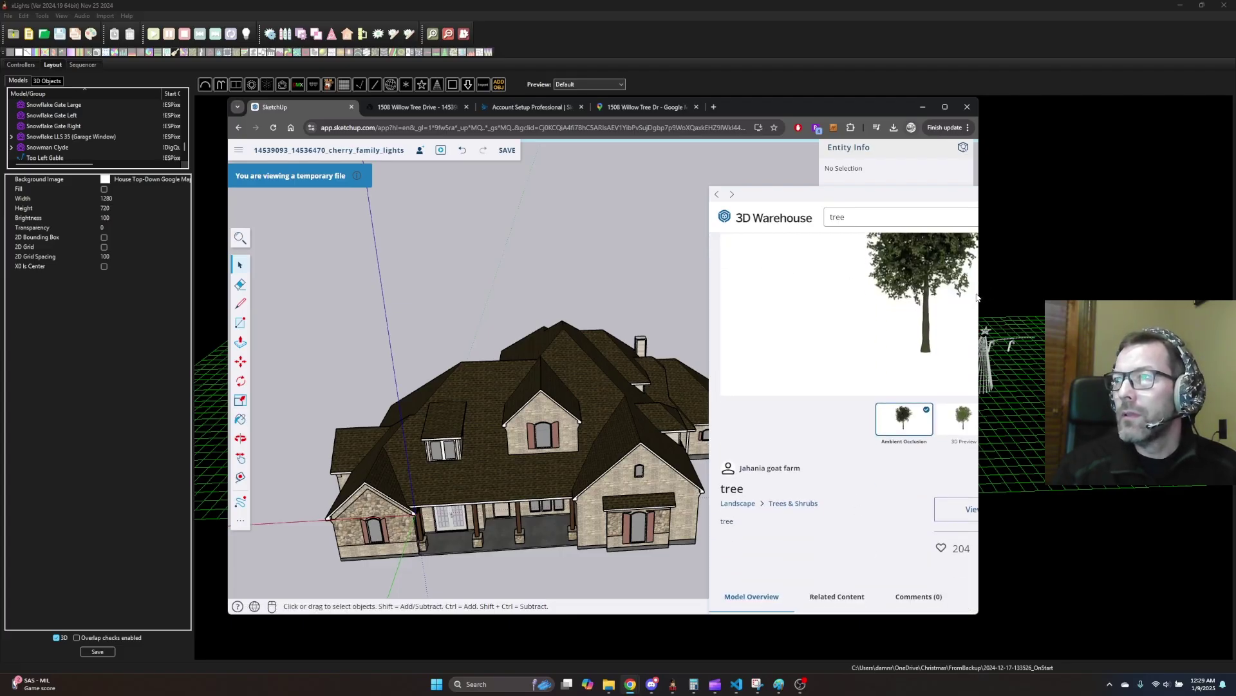
{"action": "left_click_drag", "start_coordinate": [980, 294], "coordinate": [1136, 294]}
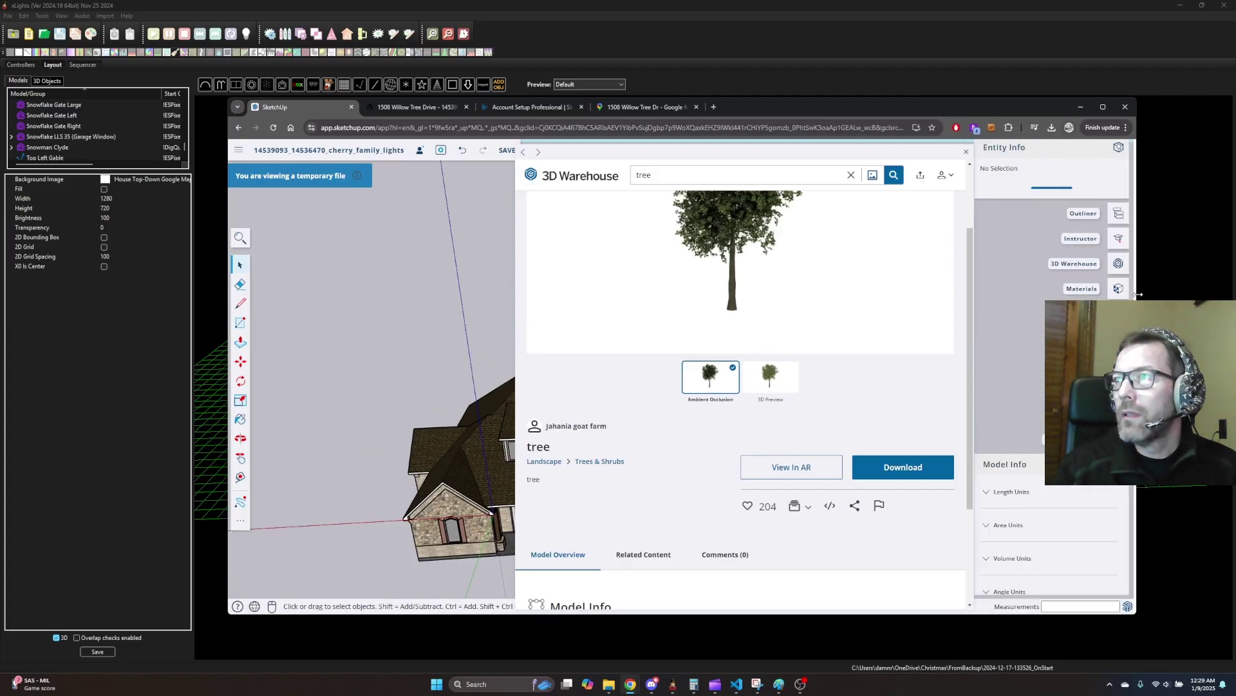
{"action": "left_click", "coordinate": [891, 473]}
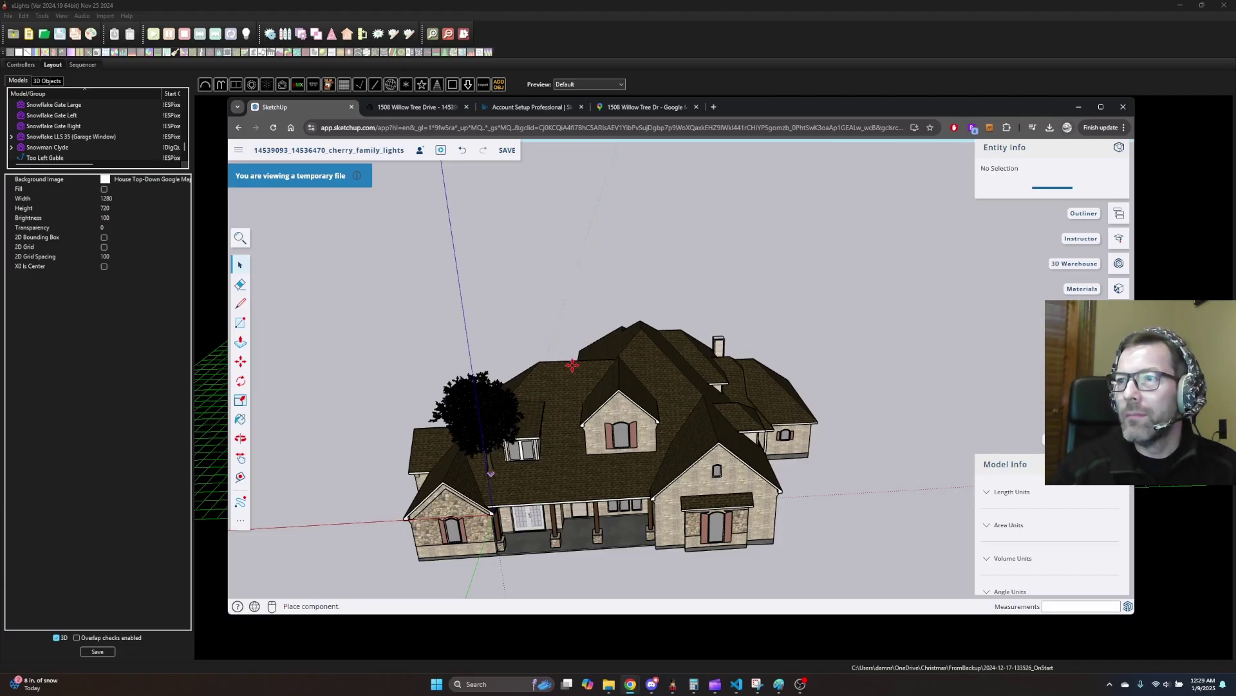
Step: Place the downloaded tree in the front yard before the large front gable beside the porch, and leave it deselected
{"action": "scroll", "coordinate": [589, 488], "scroll_direction": "down", "scroll_amount": 2}
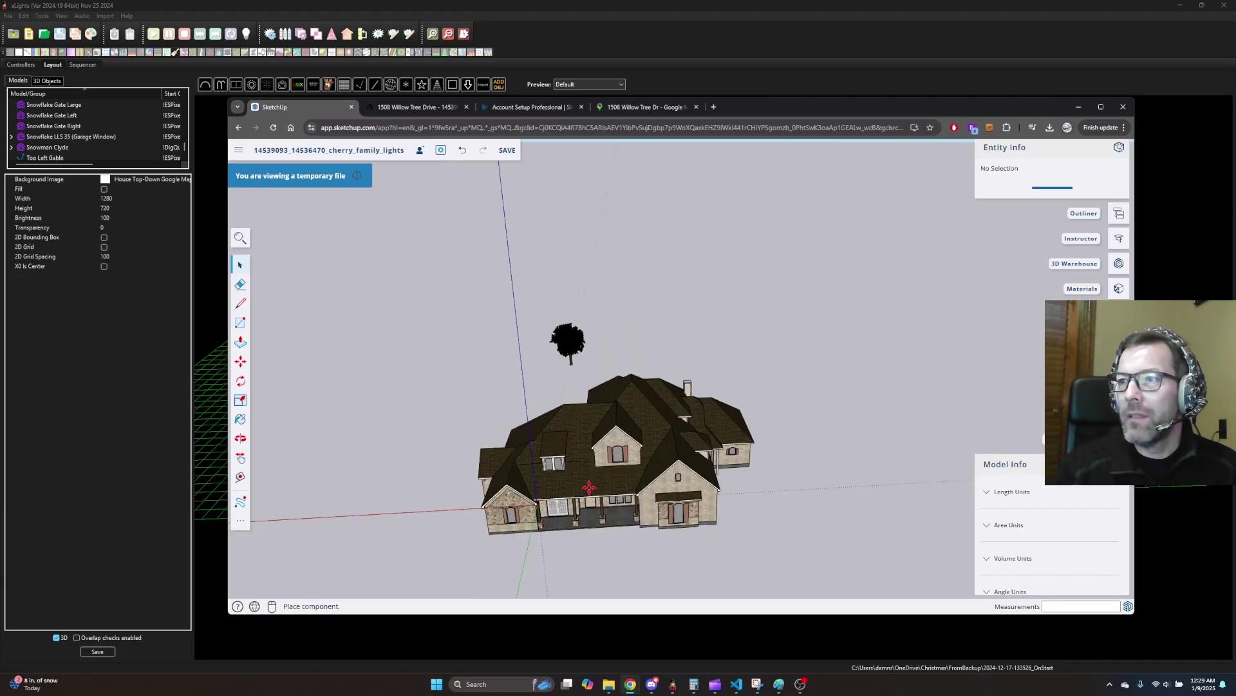
{"action": "scroll", "coordinate": [583, 424], "scroll_direction": "down", "scroll_amount": 2}
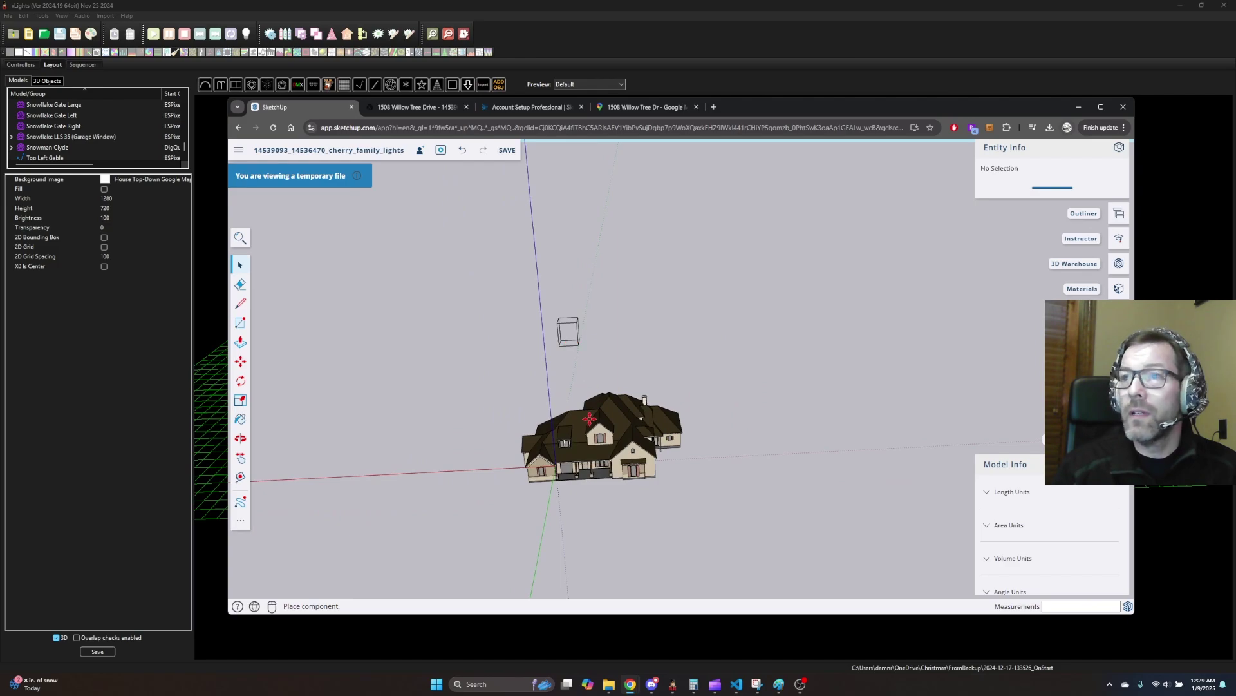
{"action": "scroll", "coordinate": [589, 420], "scroll_direction": "up", "scroll_amount": 2}
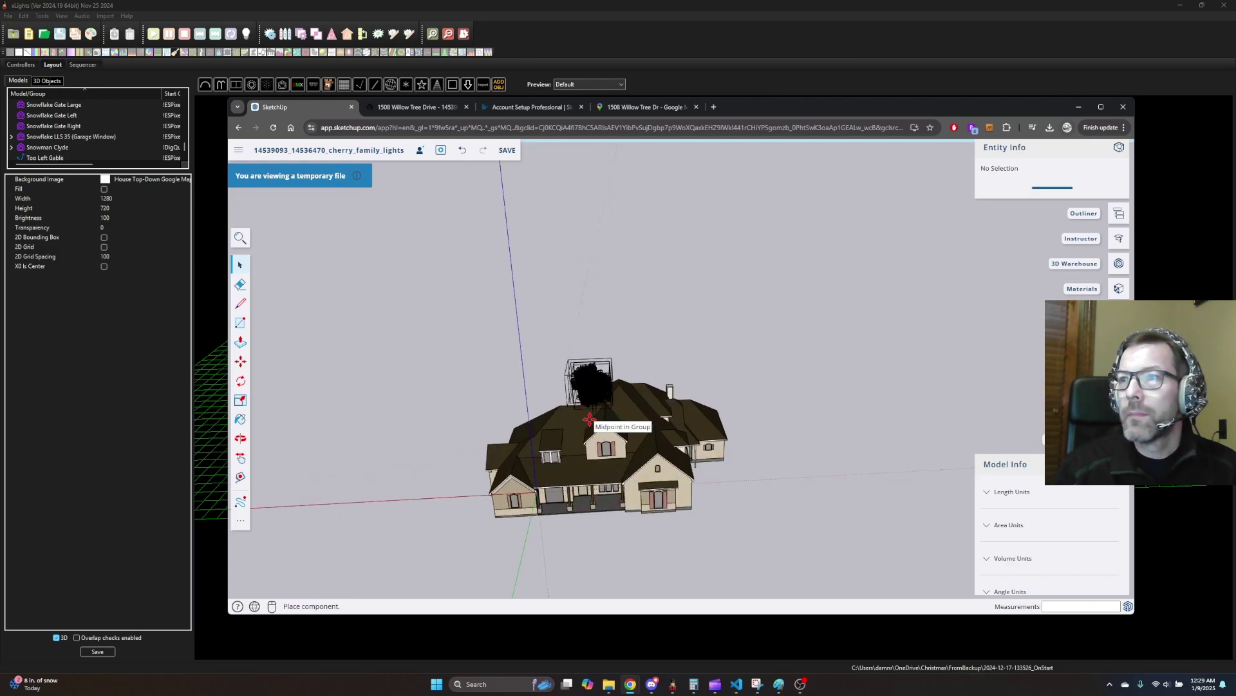
{"action": "left_click", "coordinate": [590, 419]}
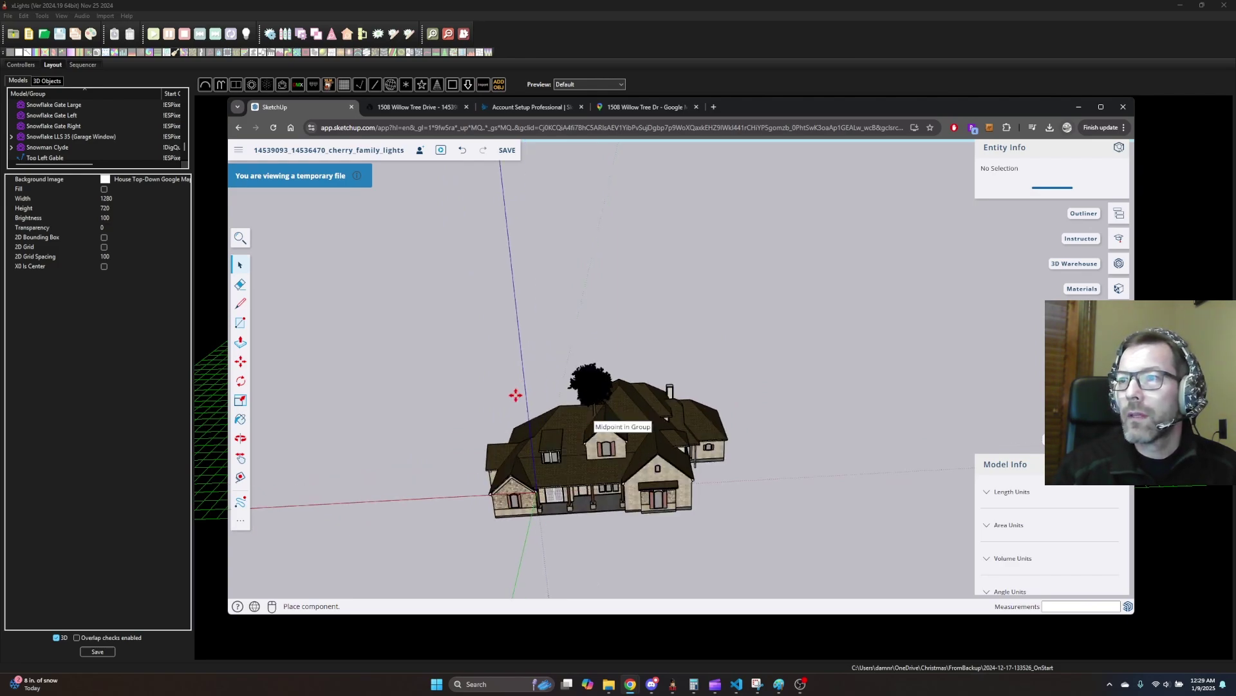
{"action": "left_click", "coordinate": [661, 549]}
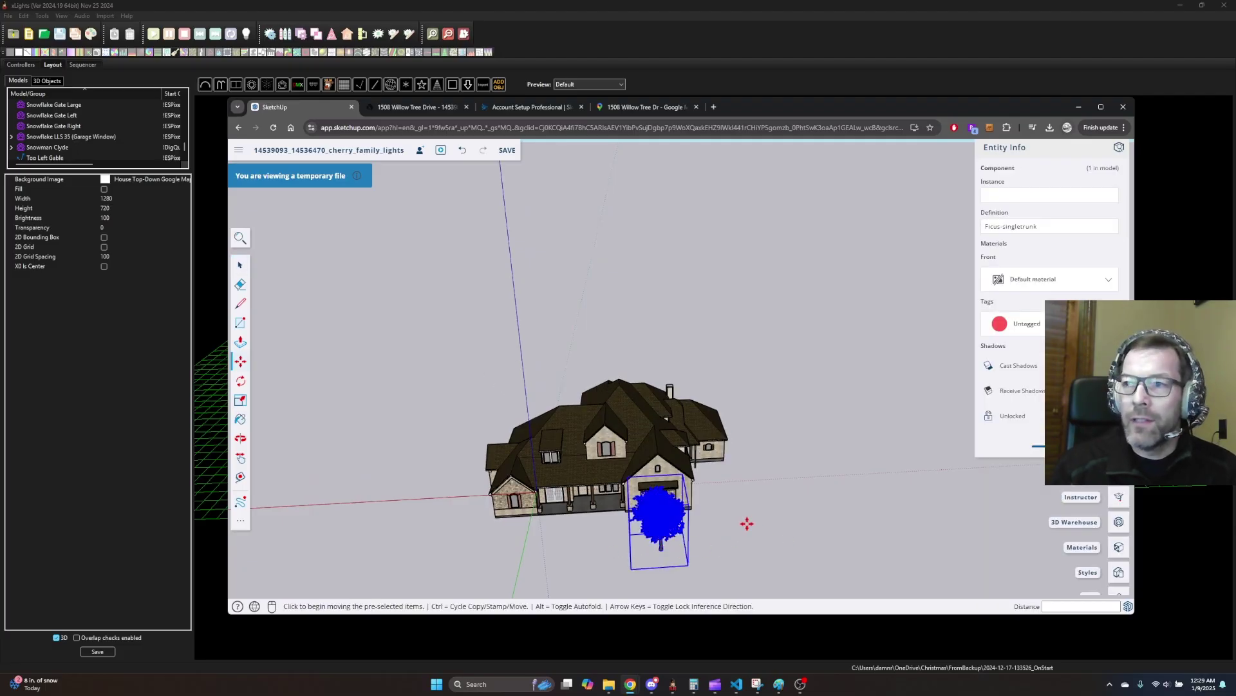
{"action": "mouse_move", "coordinate": [724, 529]}
{"action": "middle_mouse_down"}
{"action": "mouse_move", "coordinate": [792, 477]}
{"action": "mouse_move", "coordinate": [734, 520]}
{"action": "middle_mouse_up"}
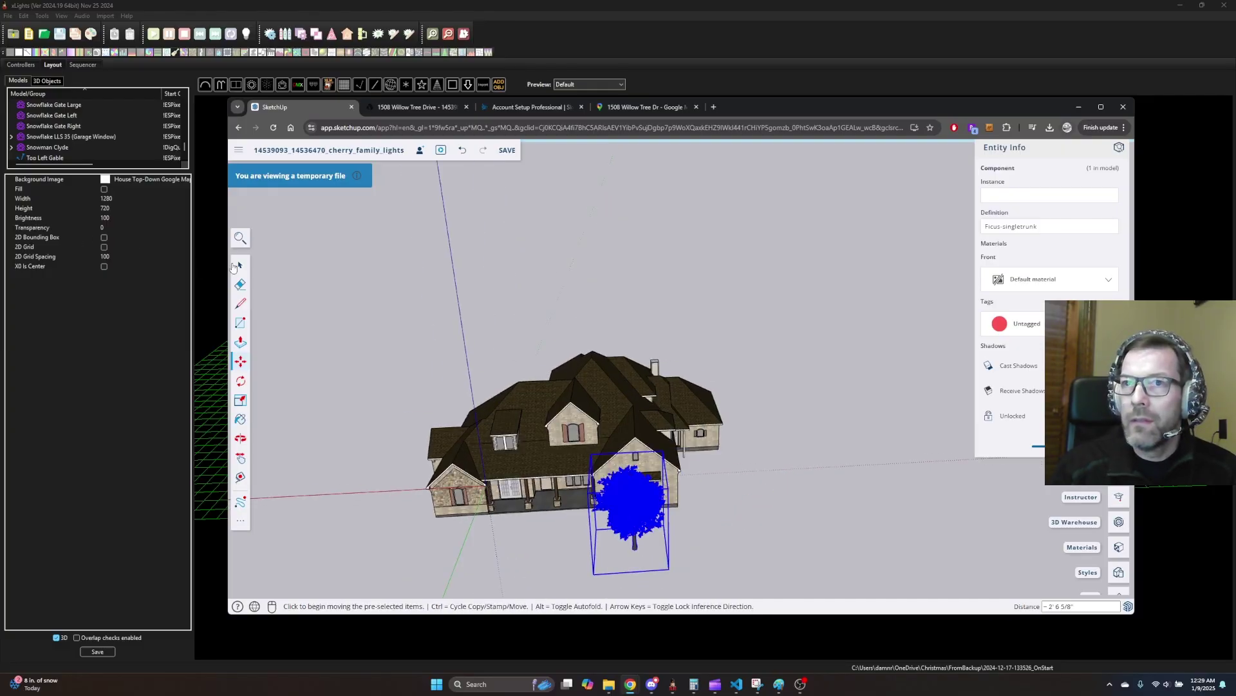
{"action": "key", "text": "space"}
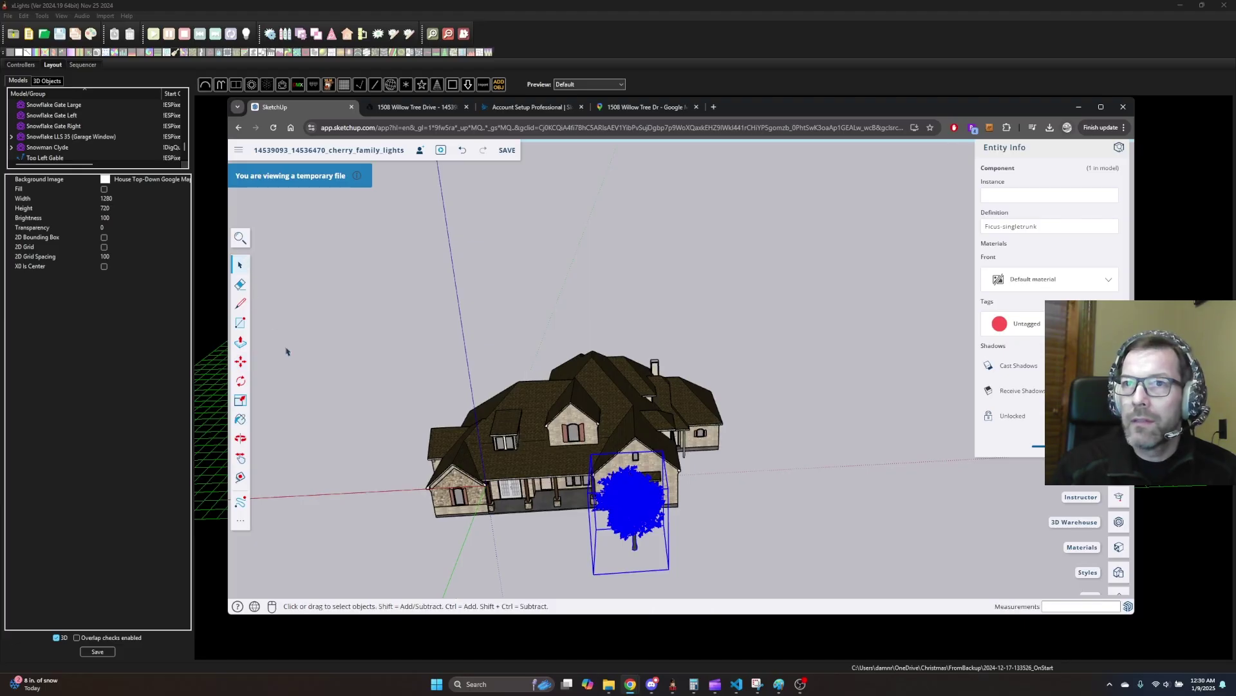
{"action": "left_click_drag", "start_coordinate": [722, 499], "coordinate": [768, 472]}
{"action": "mouse_move", "coordinate": [711, 503]}
{"action": "left_mouse_down"}
{"action": "mouse_move", "coordinate": [696, 527]}
{"action": "mouse_move", "coordinate": [712, 510]}
{"action": "left_mouse_up"}
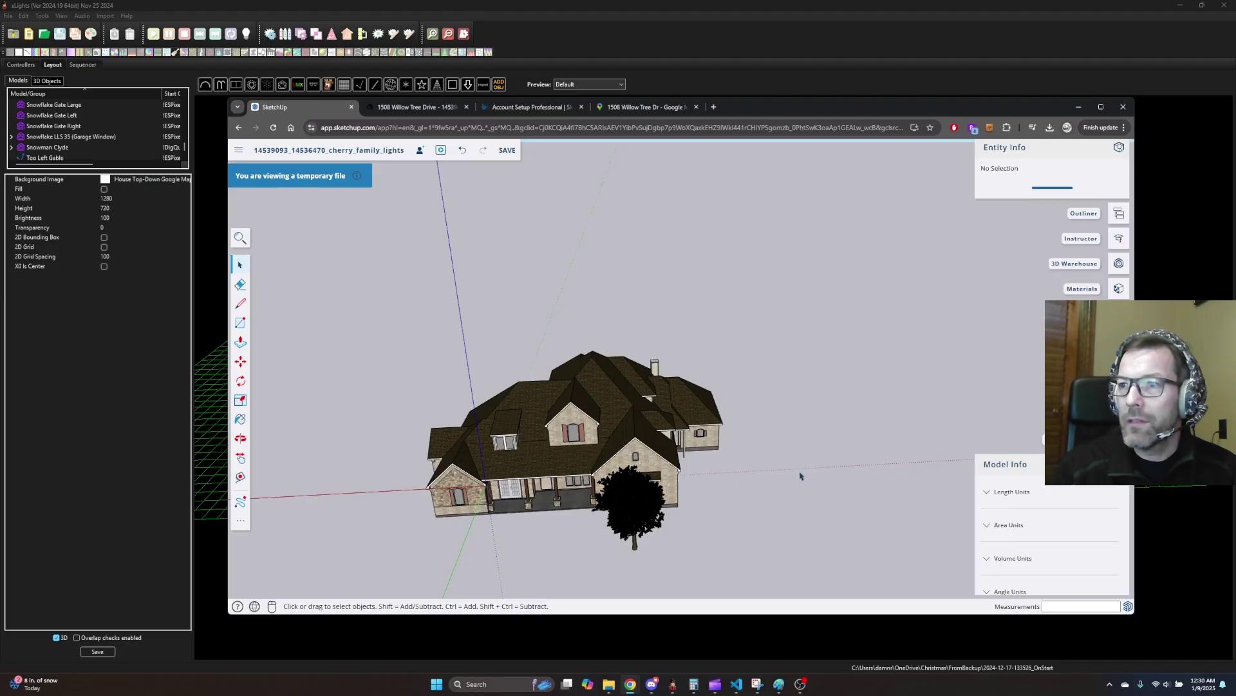
Step: Move the front-yard tree straight down about 11' 8" so its trunk stands at the house's ground level
{"action": "scroll", "coordinate": [583, 490], "scroll_direction": "down", "scroll_amount": 3}
{"action": "scroll", "coordinate": [570, 509], "scroll_direction": "up", "scroll_amount": 5}
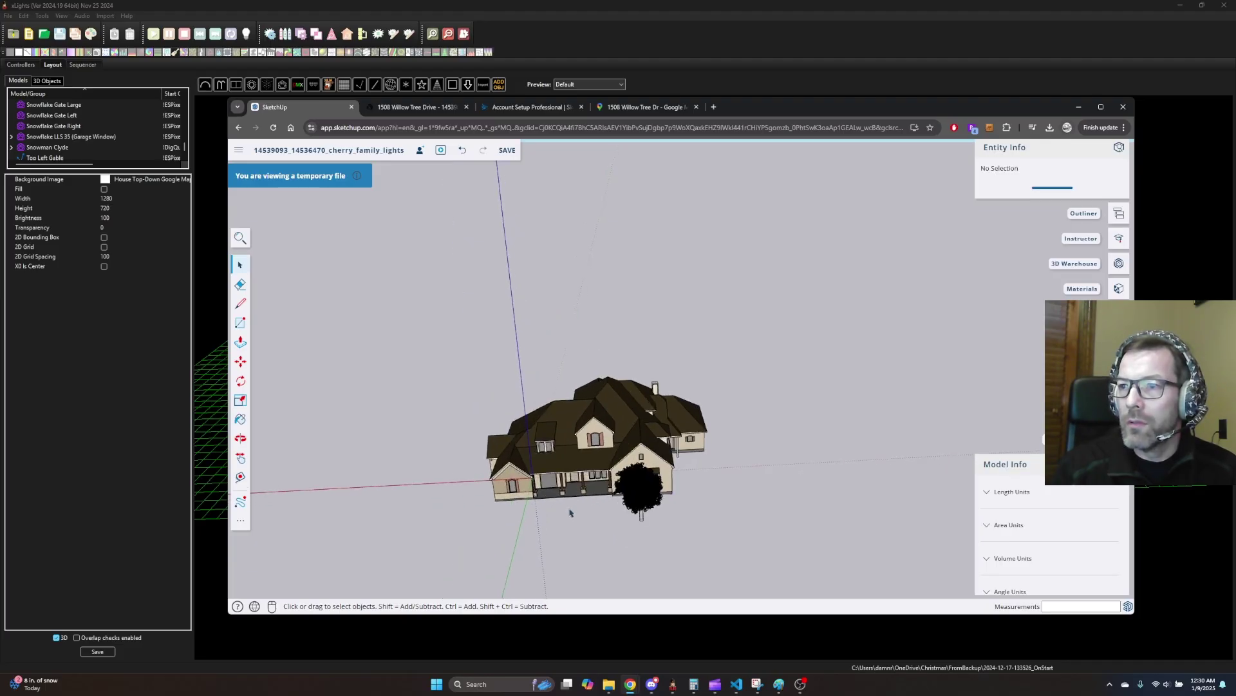
{"action": "left_click_drag", "start_coordinate": [569, 509], "coordinate": [595, 502]}
{"action": "mouse_move", "coordinate": [670, 473]}
{"action": "middle_mouse_down"}
{"action": "mouse_move", "coordinate": [878, 394]}
{"action": "mouse_move", "coordinate": [871, 406]}
{"action": "middle_mouse_up"}
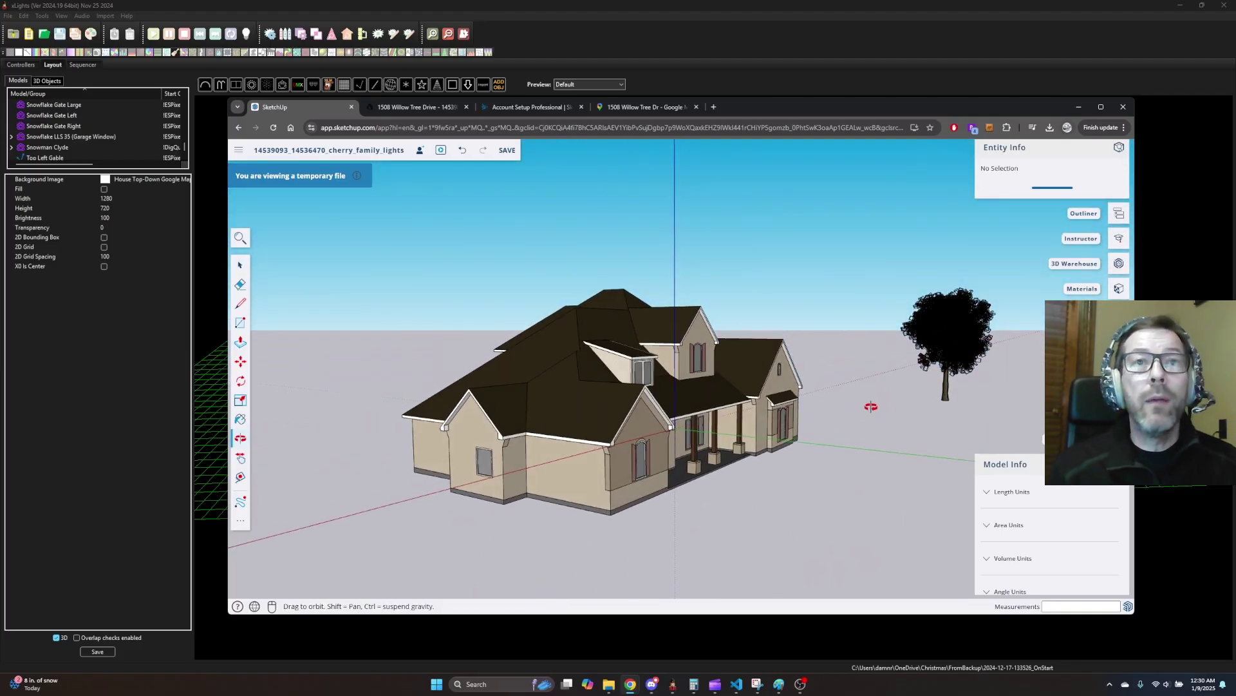
{"action": "scroll", "coordinate": [960, 329], "scroll_direction": "up", "scroll_amount": 2}
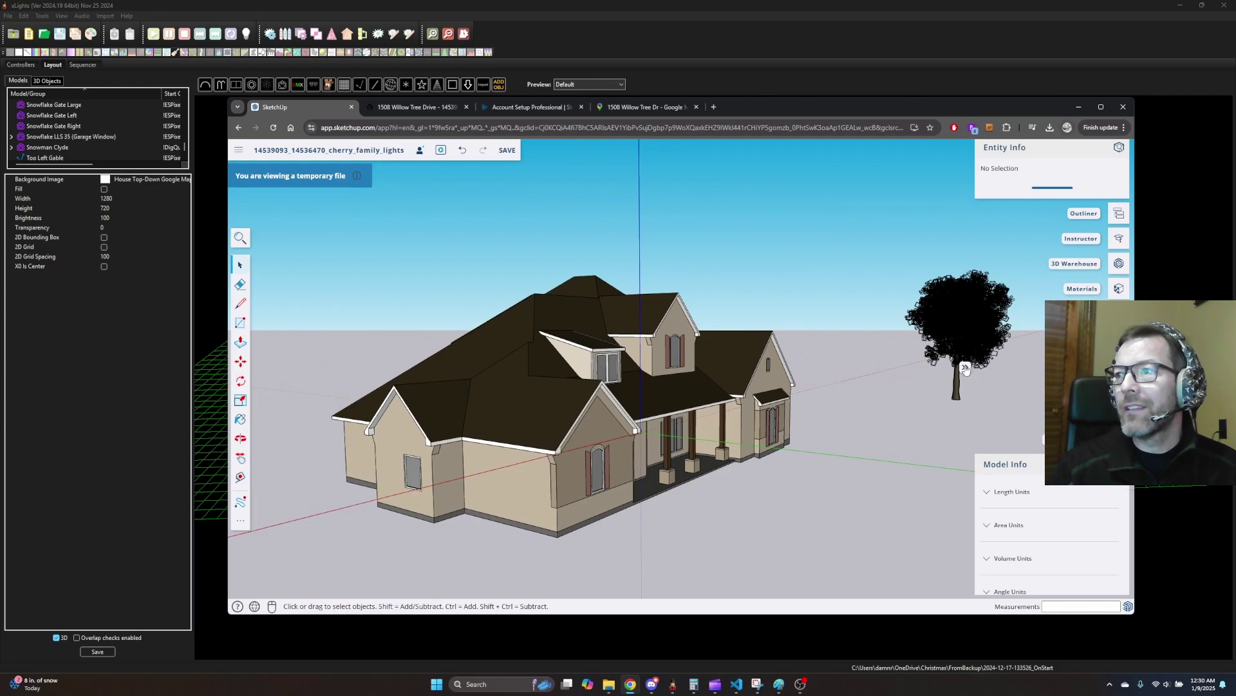
{"action": "left_click", "coordinate": [939, 328]}
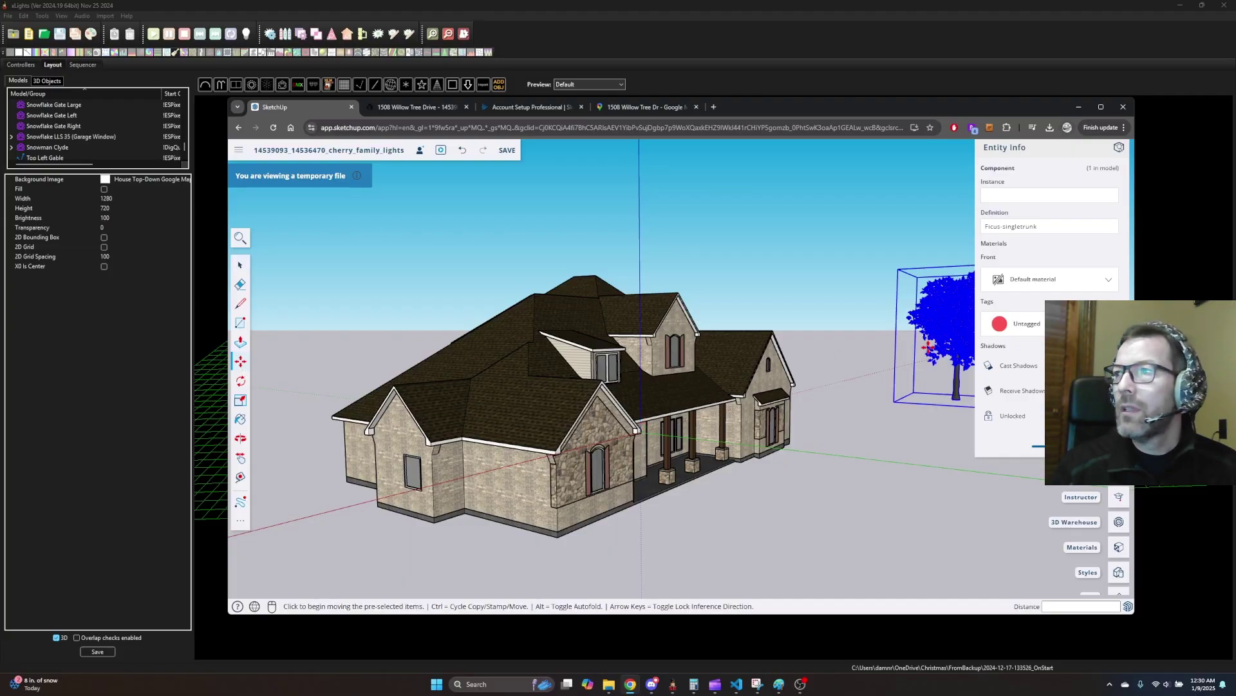
{"action": "left_click", "coordinate": [956, 403]}
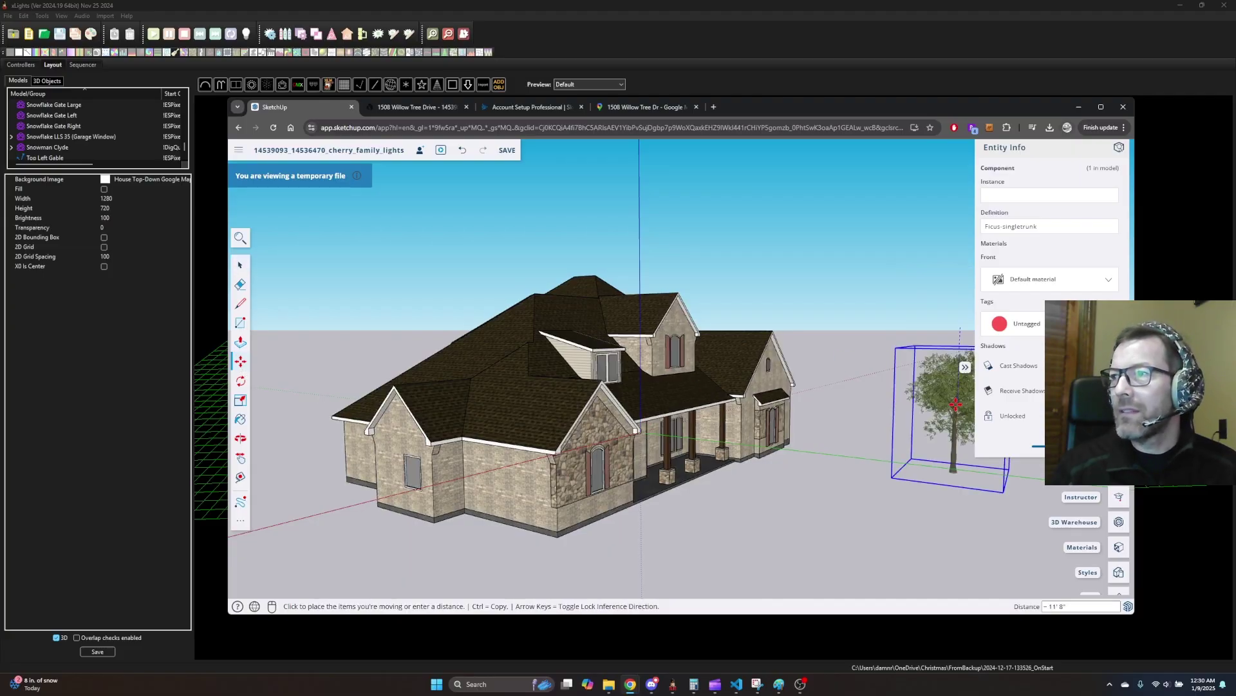
{"action": "left_click", "coordinate": [846, 466]}
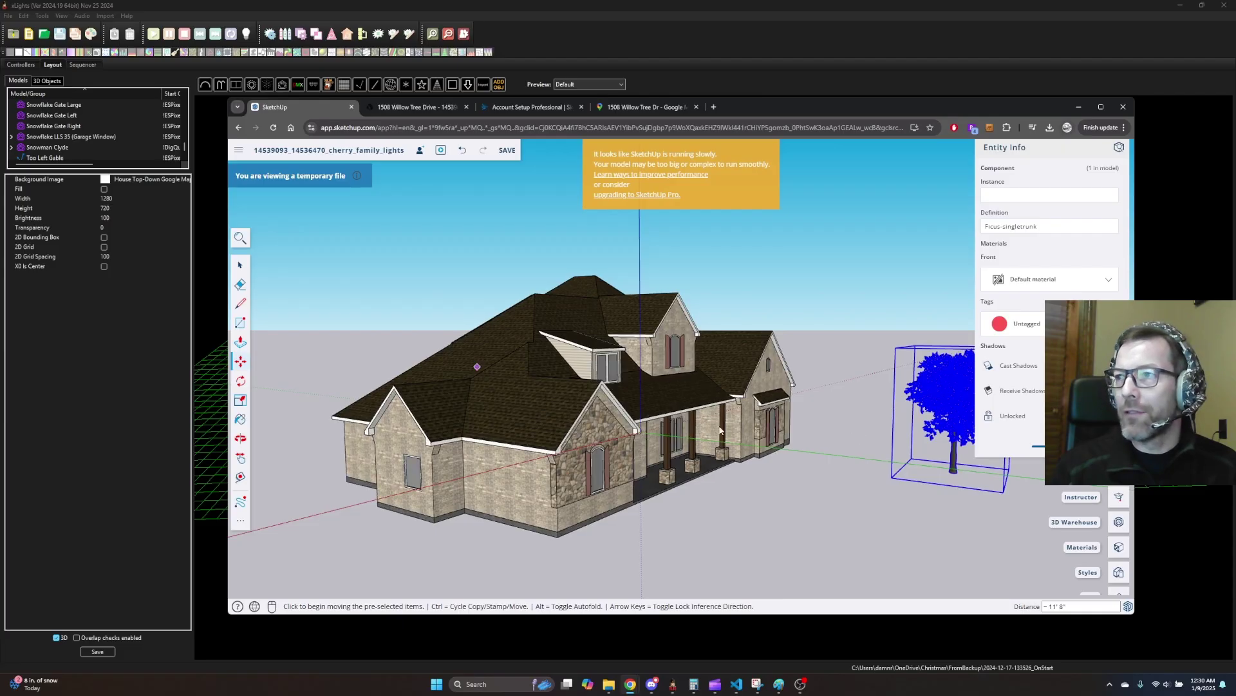
Step: Copy the tree and position the copy in the front yard before the small stone gable at the porch's other end
{"action": "middle_click_drag", "start_coordinate": [806, 486], "coordinate": [673, 497]}
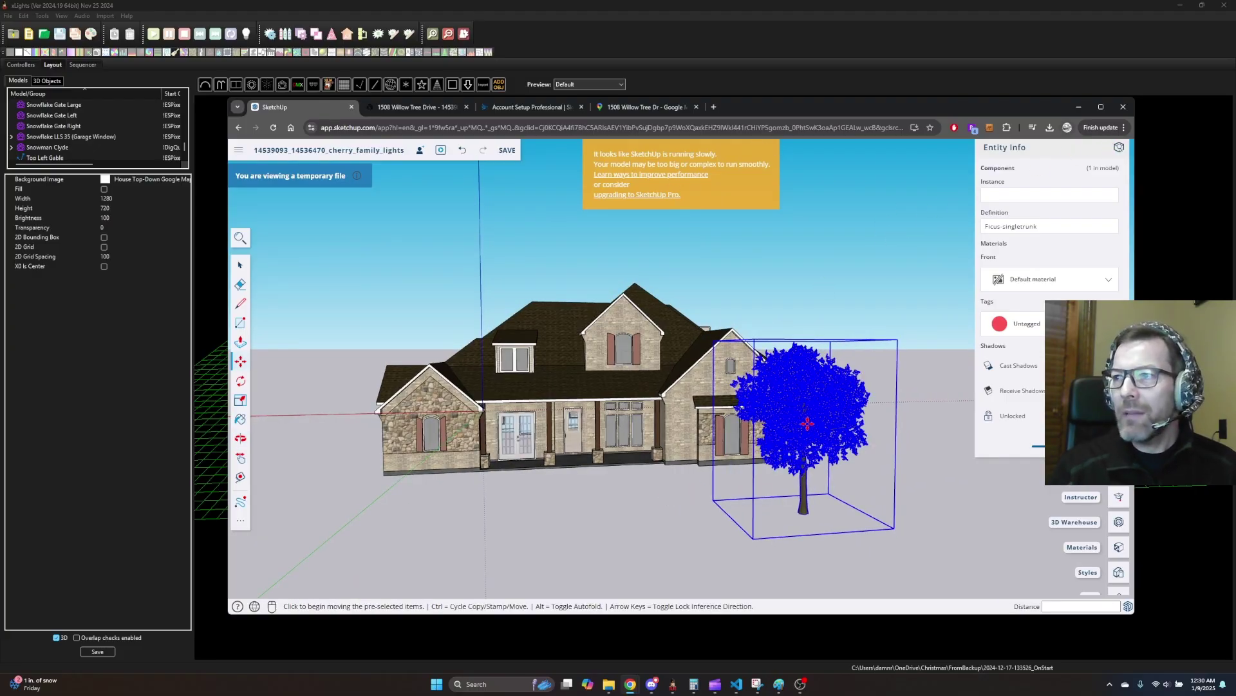
{"action": "mouse_move", "coordinate": [807, 423]}
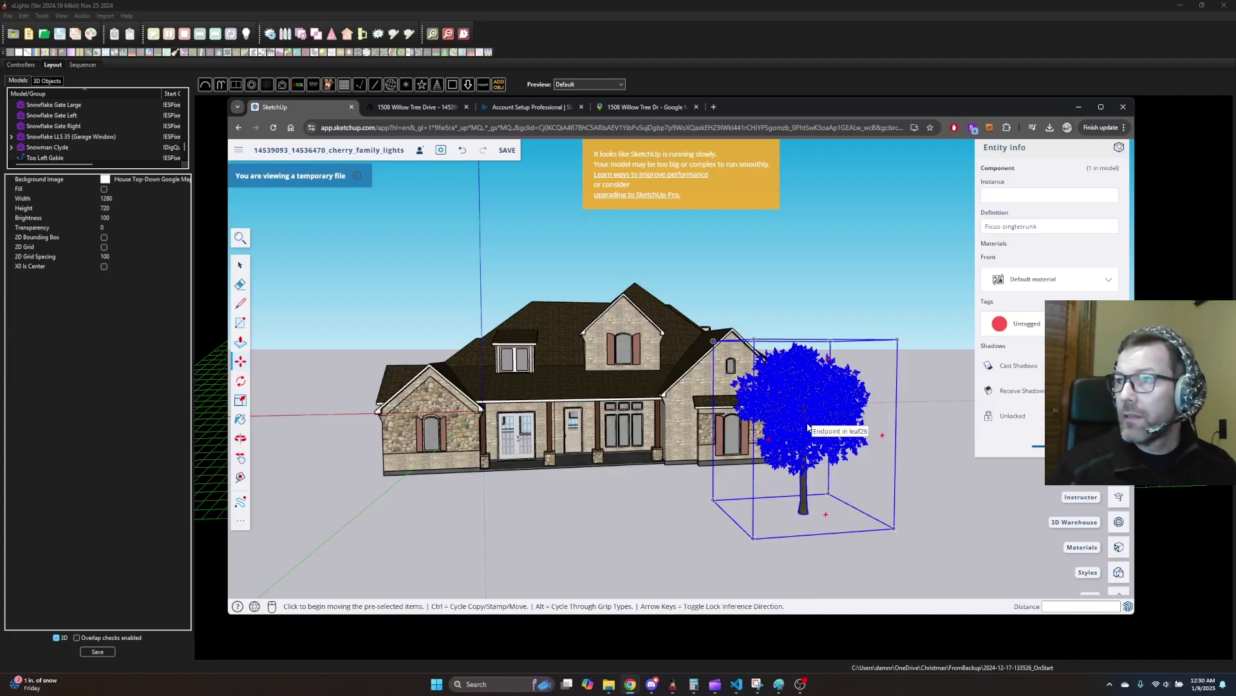
{"action": "left_click", "coordinate": [808, 427]}
{"action": "key", "text": "ctrl"}
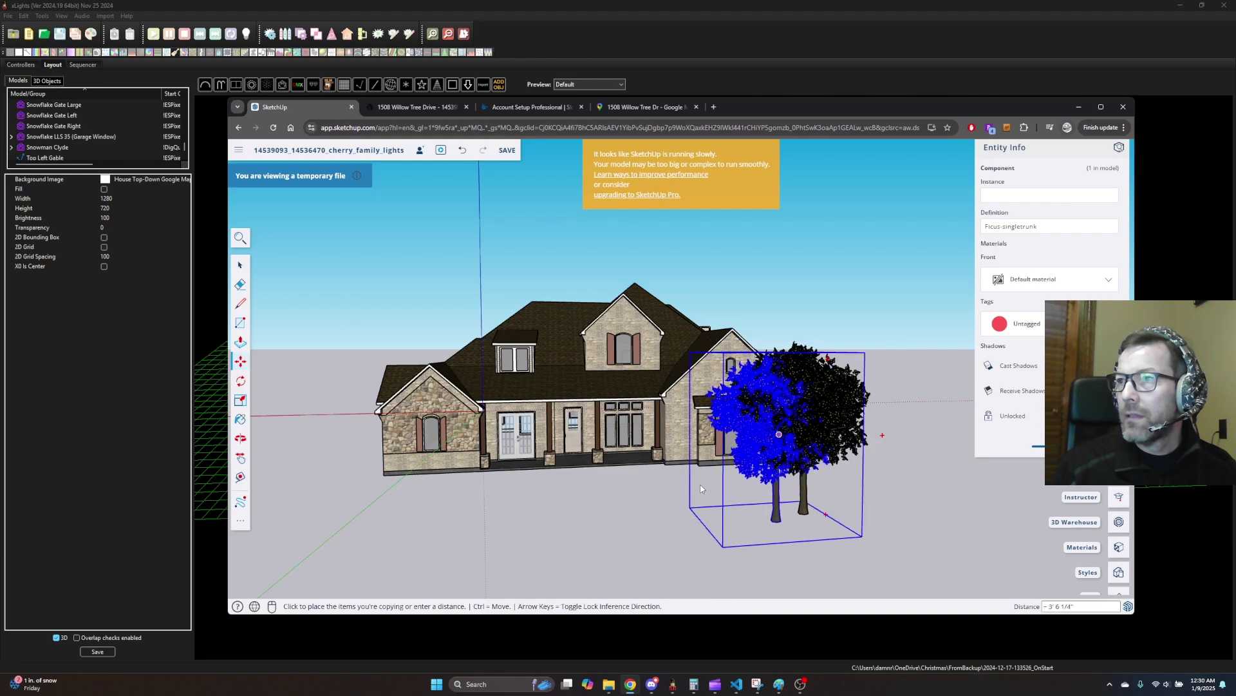
{"action": "middle_click_drag", "start_coordinate": [560, 466], "coordinate": [532, 479]}
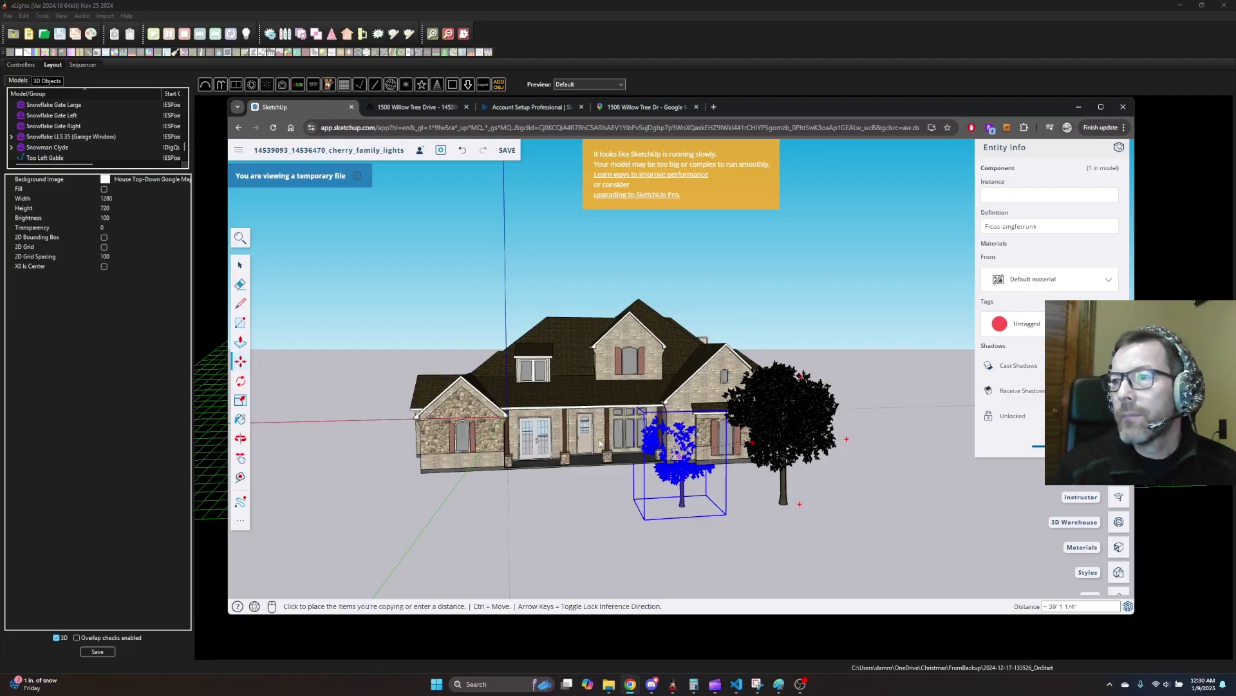
{"action": "left_click", "coordinate": [599, 443]}
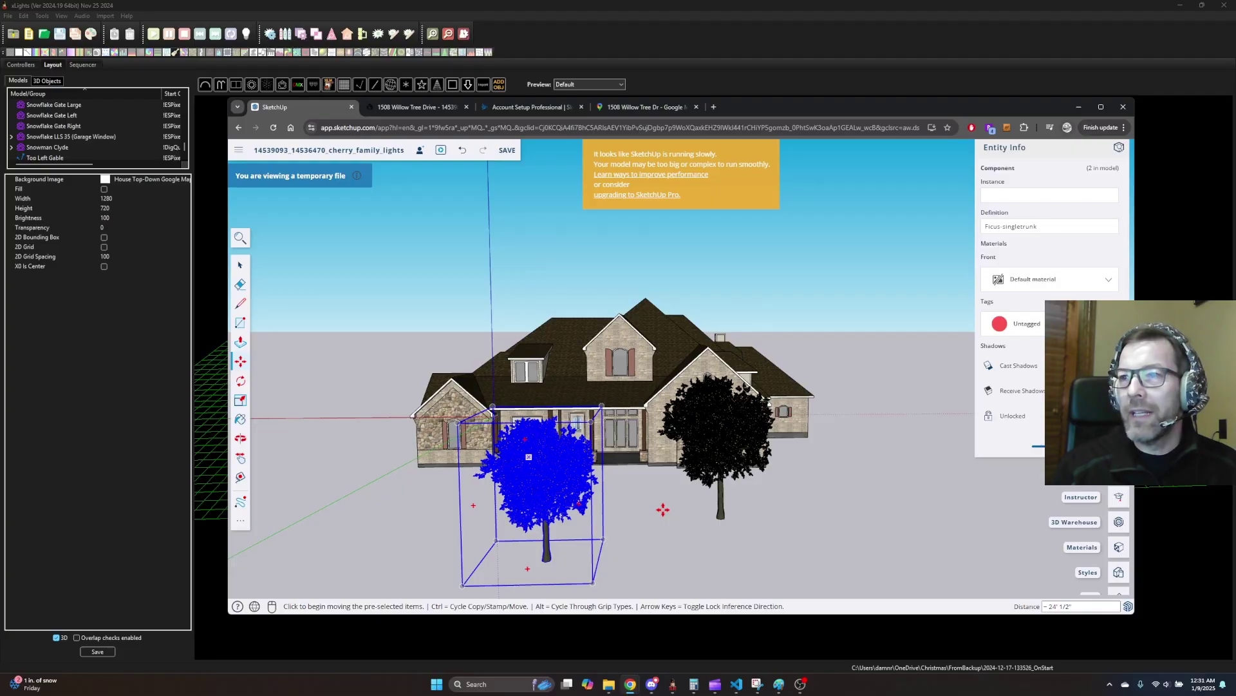
{"action": "left_click", "coordinate": [533, 469]}
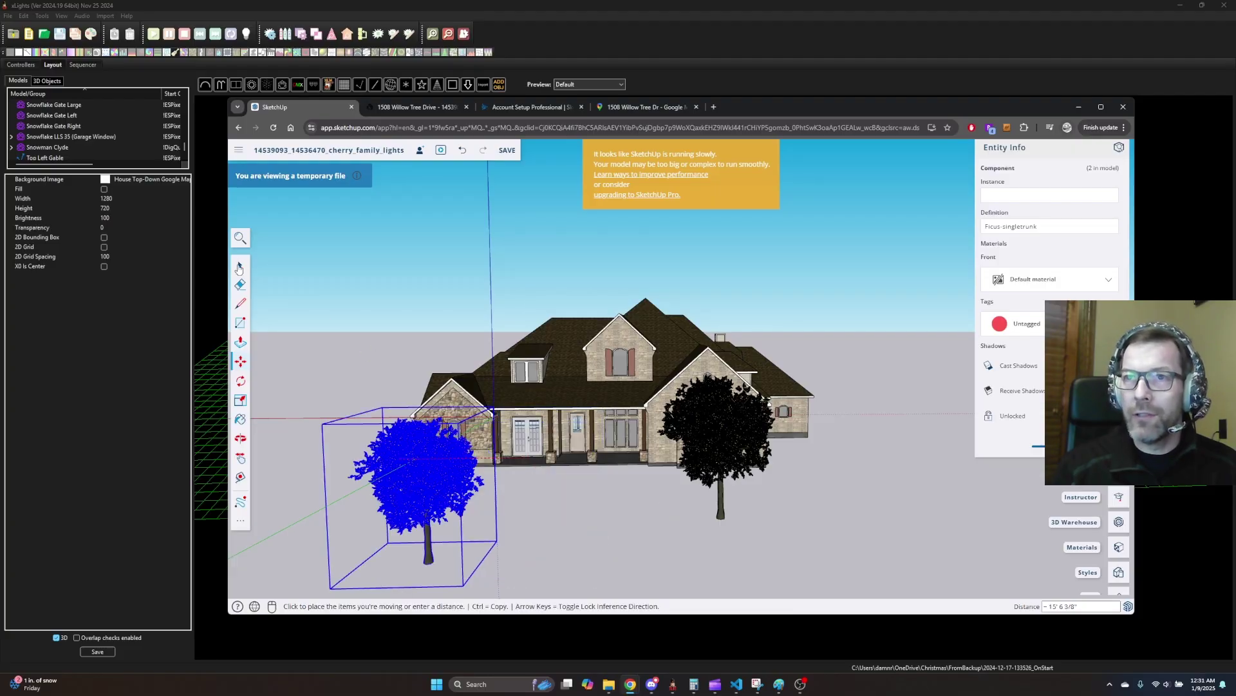
{"action": "scroll", "coordinate": [248, 367], "scroll_direction": "down", "scroll_amount": 1}
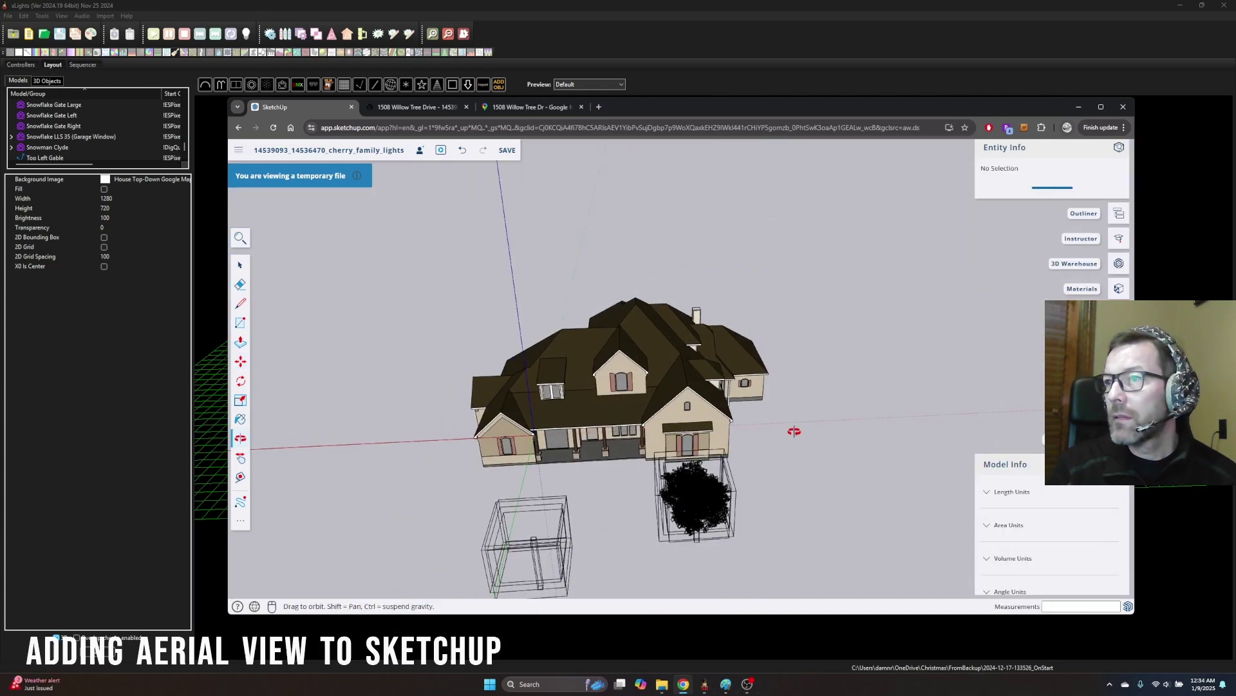
{"action": "mouse_move", "coordinate": [795, 427]}
{"action": "left_mouse_down"}
{"action": "mouse_move", "coordinate": [756, 365]}
{"action": "mouse_move", "coordinate": [769, 394]}
{"action": "mouse_move", "coordinate": [759, 518]}
{"action": "left_mouse_up"}
{"action": "middle_click_drag", "start_coordinate": [759, 512], "coordinate": [779, 425]}
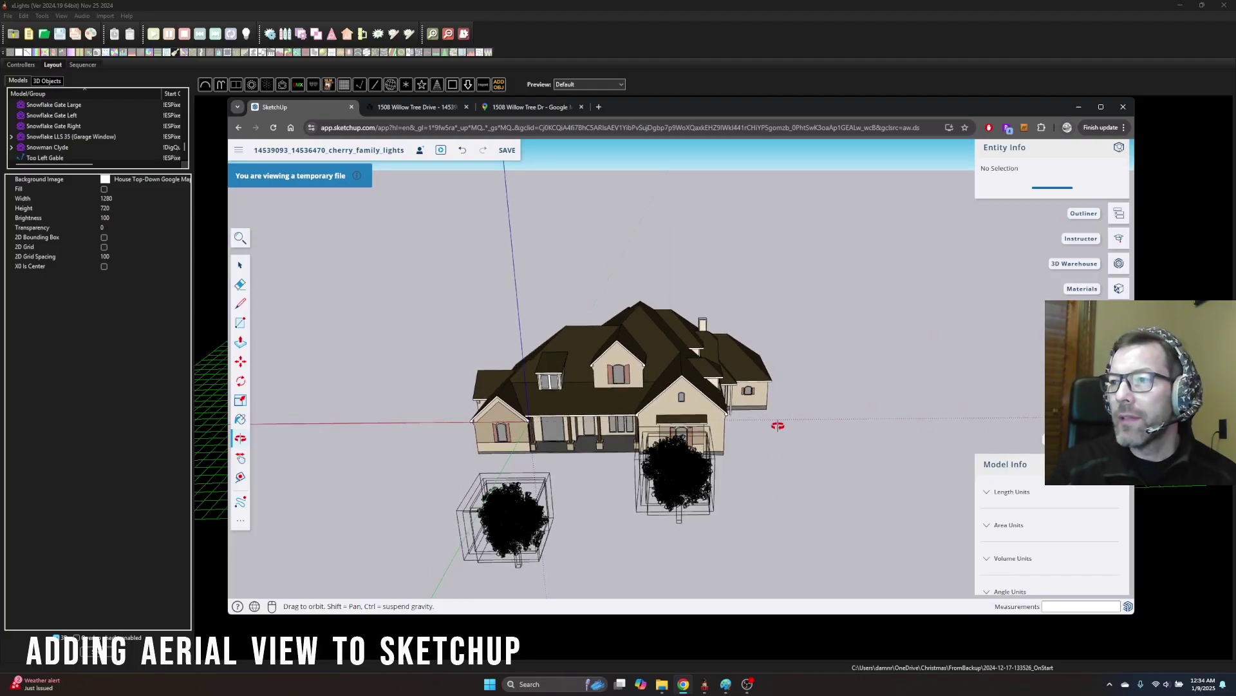
{"action": "scroll", "coordinate": [806, 450], "scroll_direction": "down", "scroll_amount": 3}
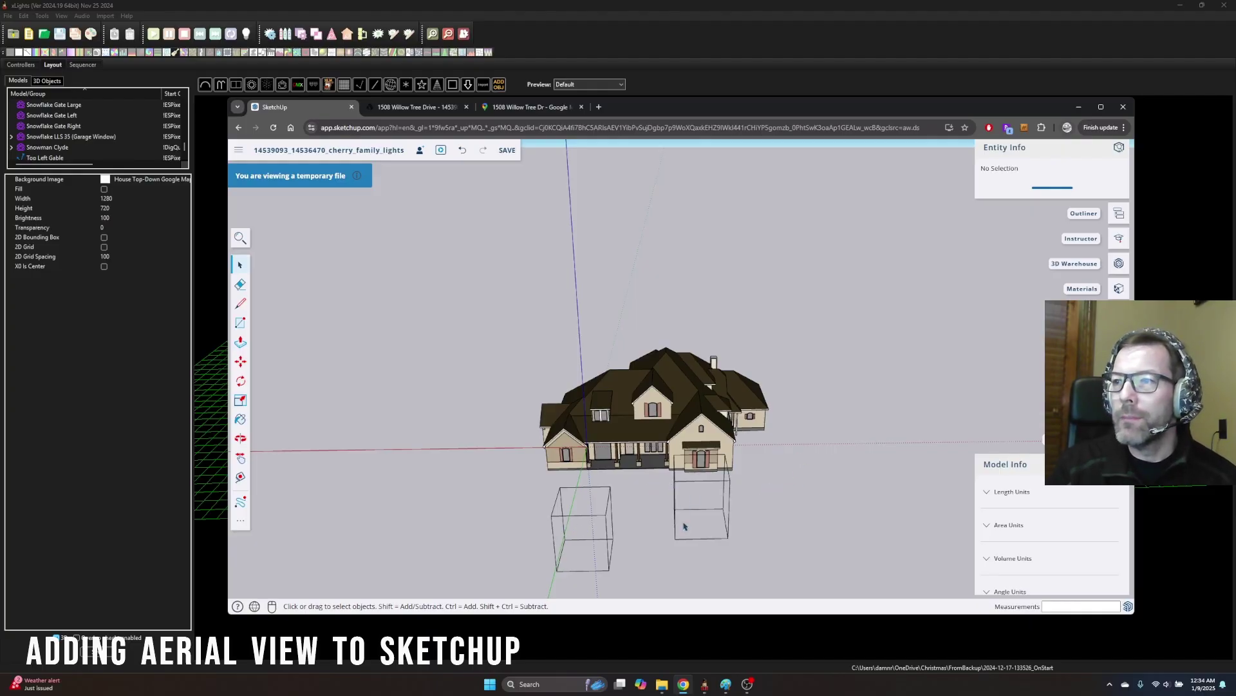
{"action": "middle_click_drag", "start_coordinate": [631, 521], "coordinate": [636, 467]}
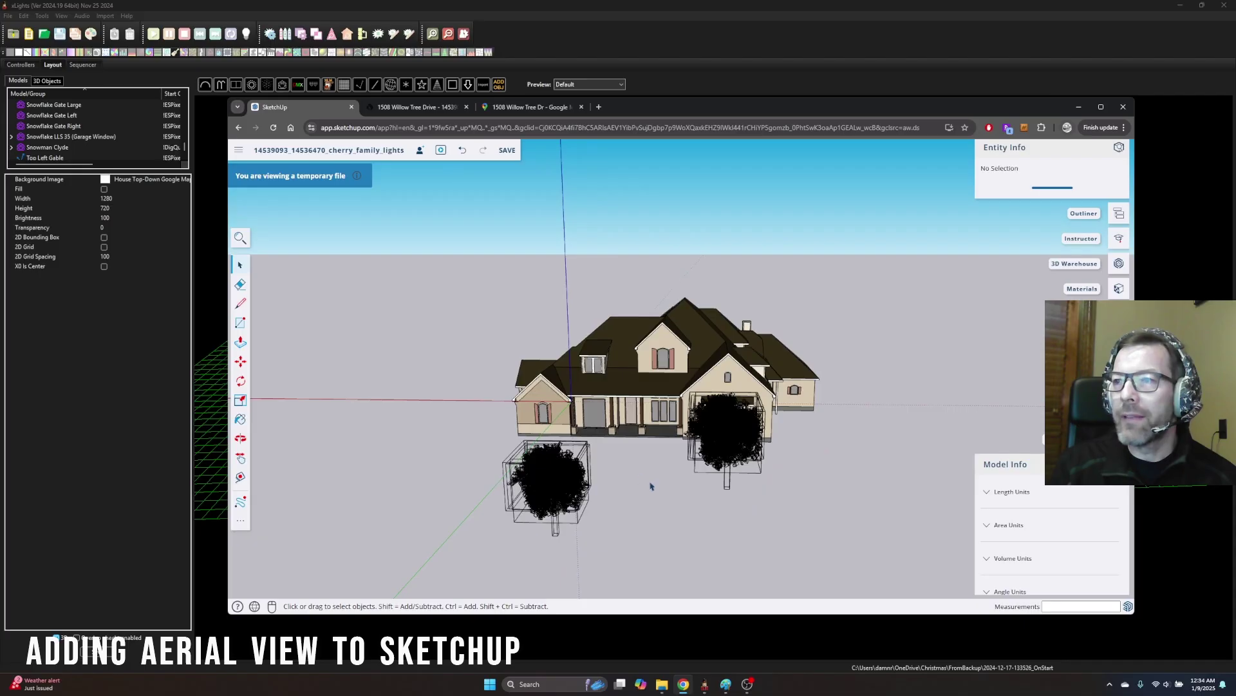
{"action": "middle_click_drag", "start_coordinate": [822, 491], "coordinate": [825, 499]}
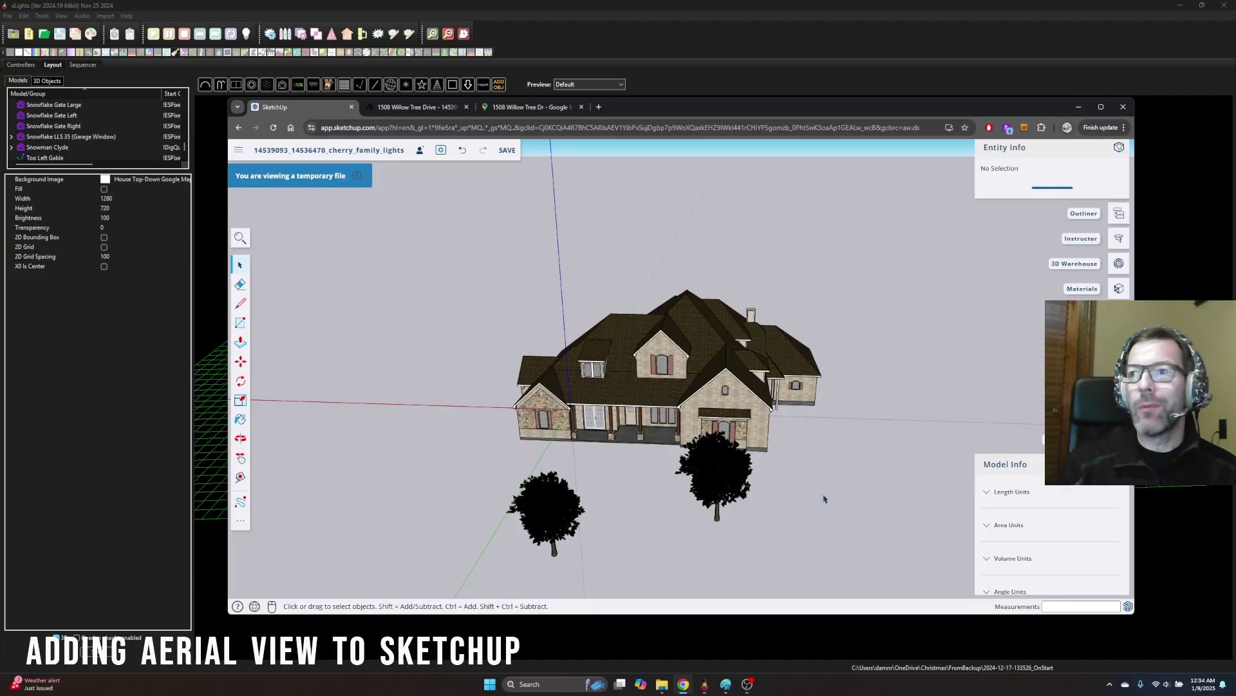
Step: Switch to Google Maps, exit Street View and examine the property's aerial view, including the house, front-yard trees and driveway
{"action": "left_click", "coordinate": [531, 106]}
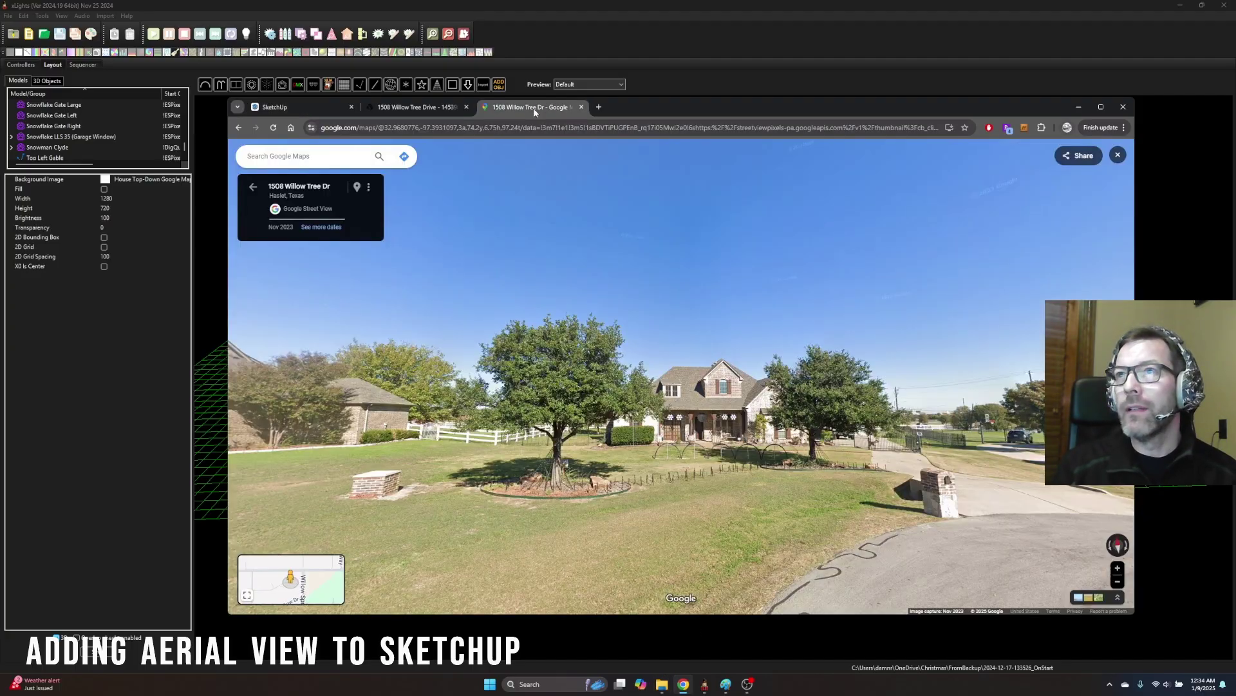
{"action": "left_click", "coordinate": [1118, 155]}
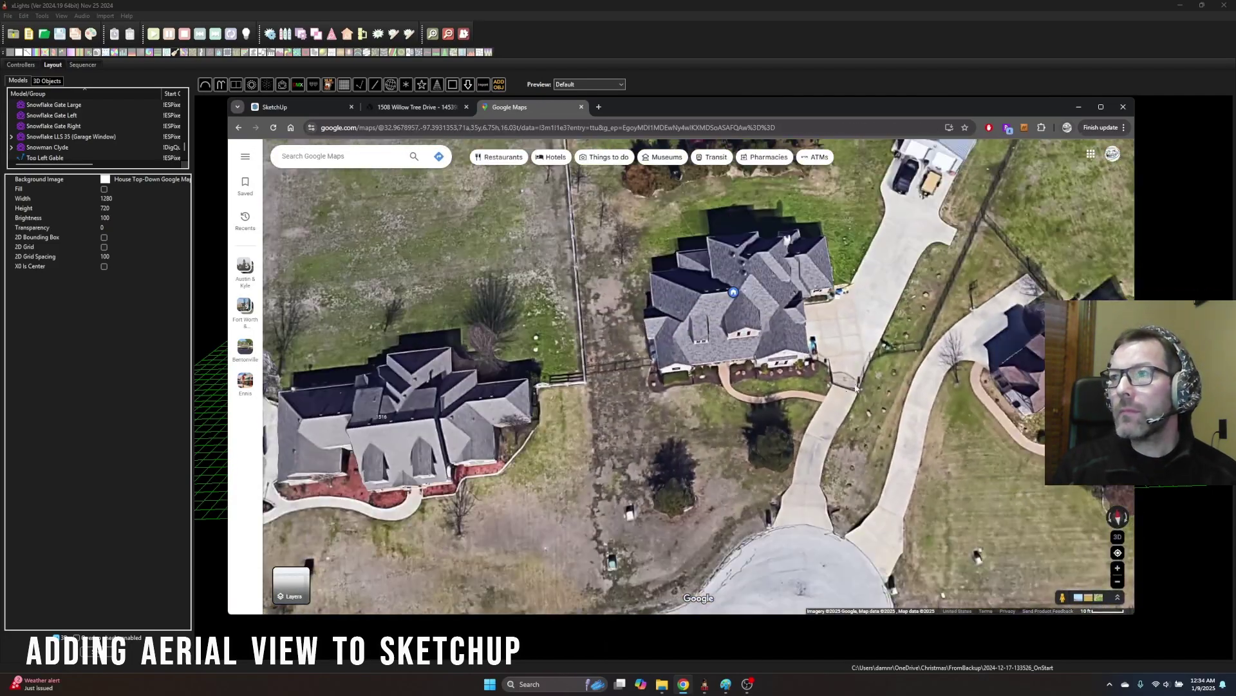
{"action": "left_click_drag", "start_coordinate": [857, 389], "coordinate": [682, 394]}
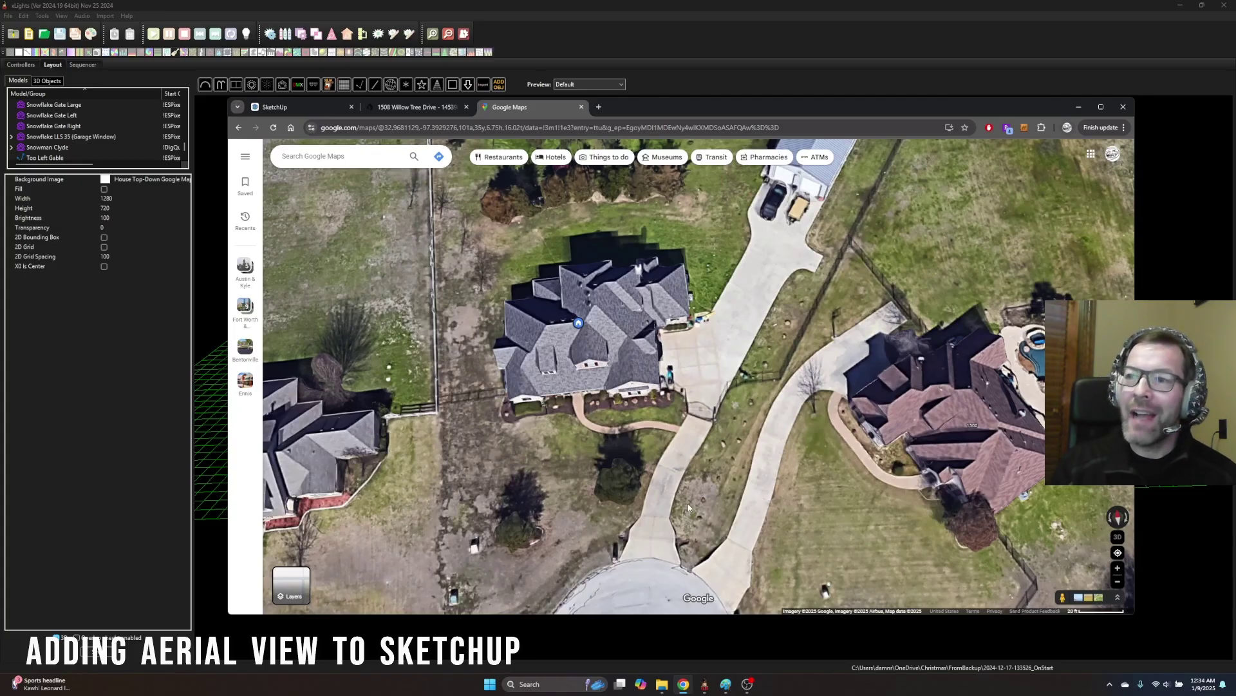
{"action": "scroll", "coordinate": [689, 508], "scroll_direction": "up", "scroll_amount": 2}
{"action": "scroll", "coordinate": [694, 473], "scroll_direction": "up", "scroll_amount": 2}
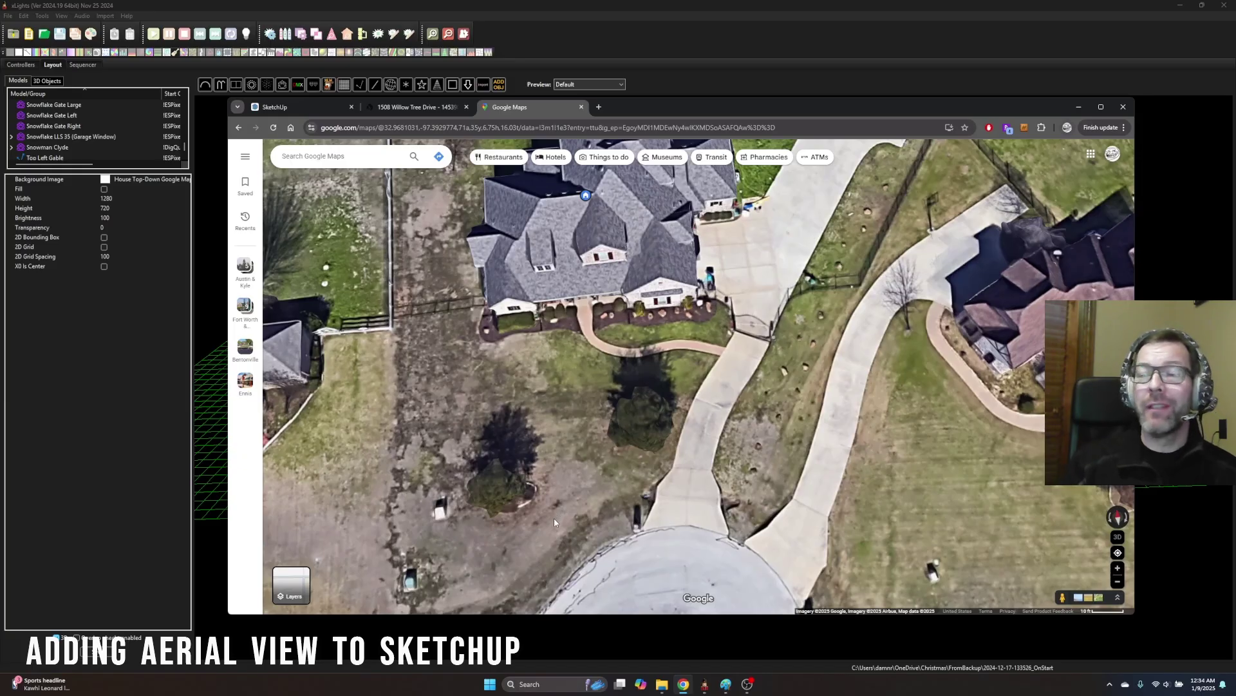
{"action": "scroll", "coordinate": [705, 389], "scroll_direction": "down", "scroll_amount": 2}
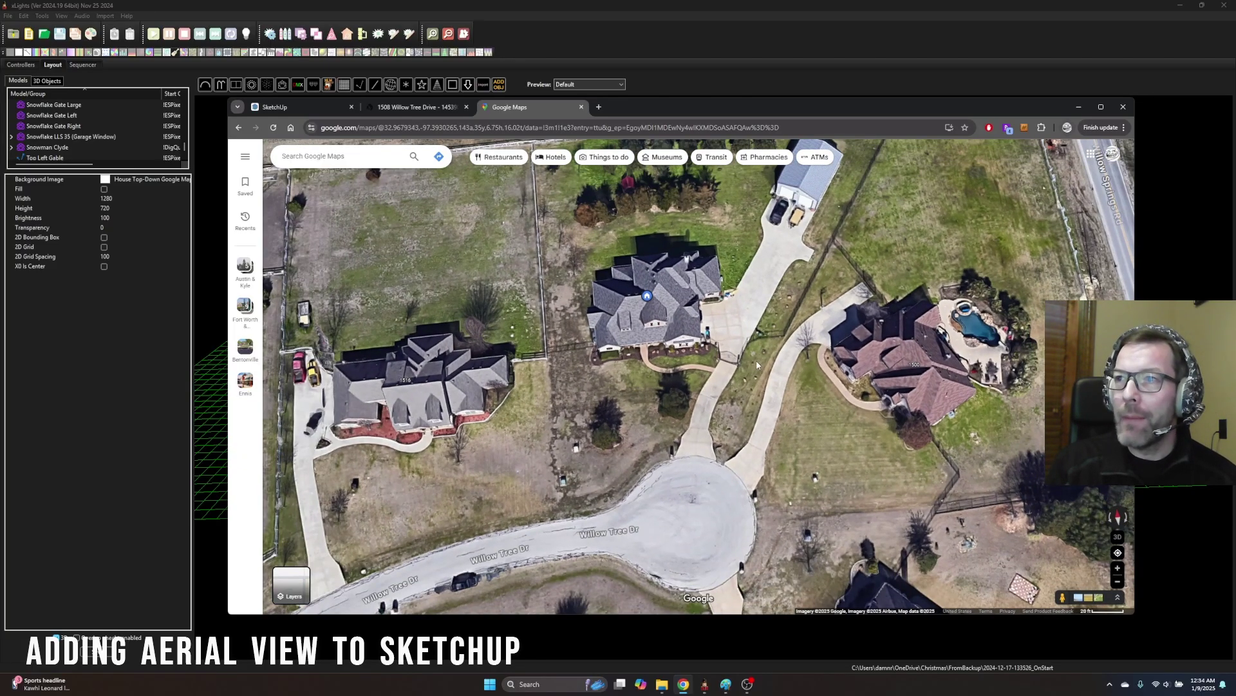
{"action": "left_click_drag", "start_coordinate": [744, 295], "coordinate": [484, 260]}
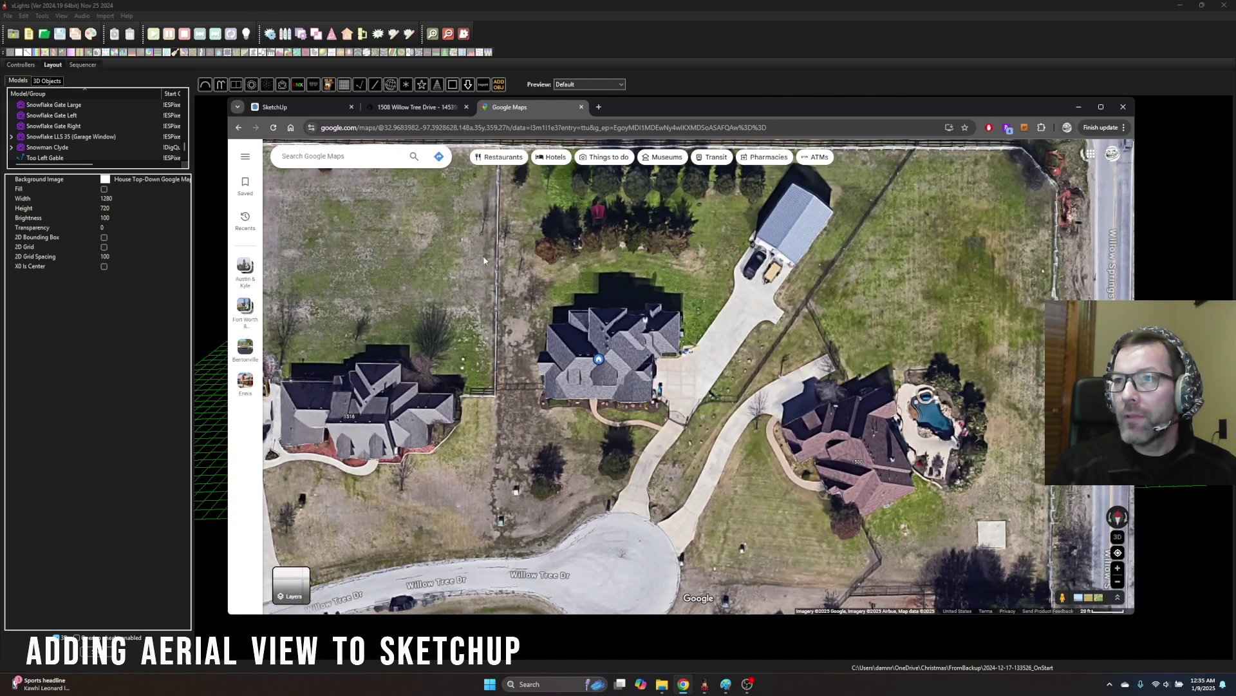
Step: View the saved image Google Maps Aerial.jpg full-screen in Paint and put the Paint window away again
{"action": "left_click", "coordinate": [726, 683]}
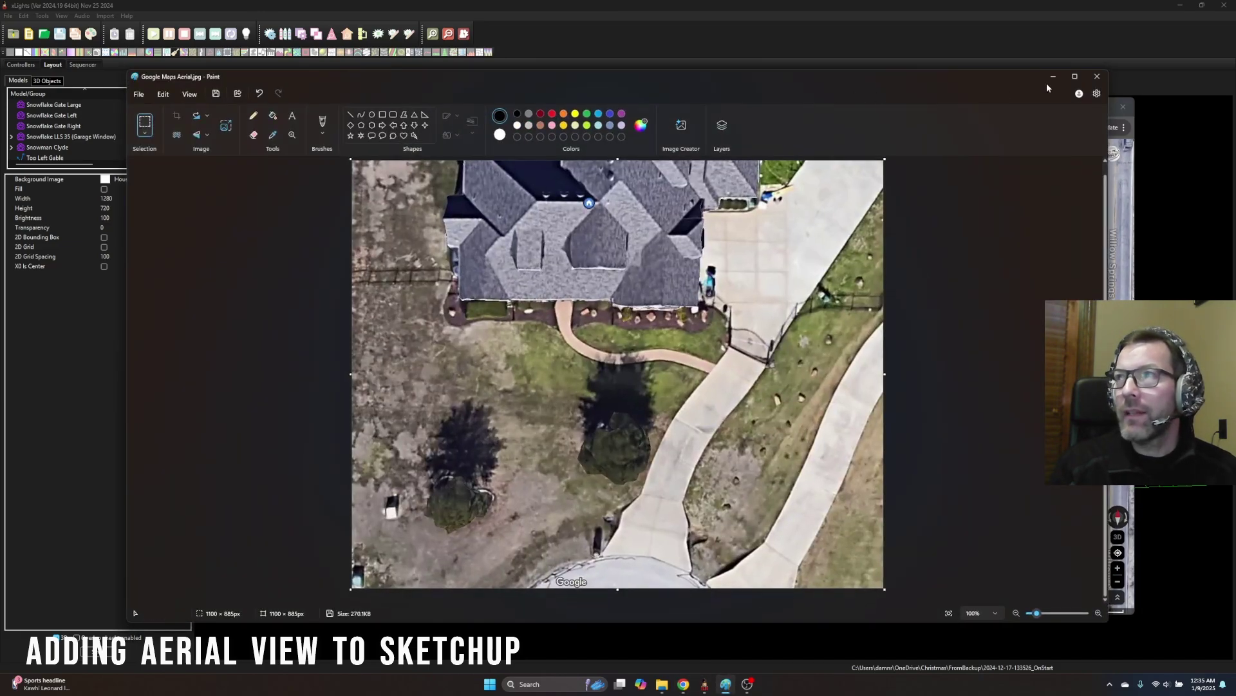
{"action": "left_click", "coordinate": [1075, 76]}
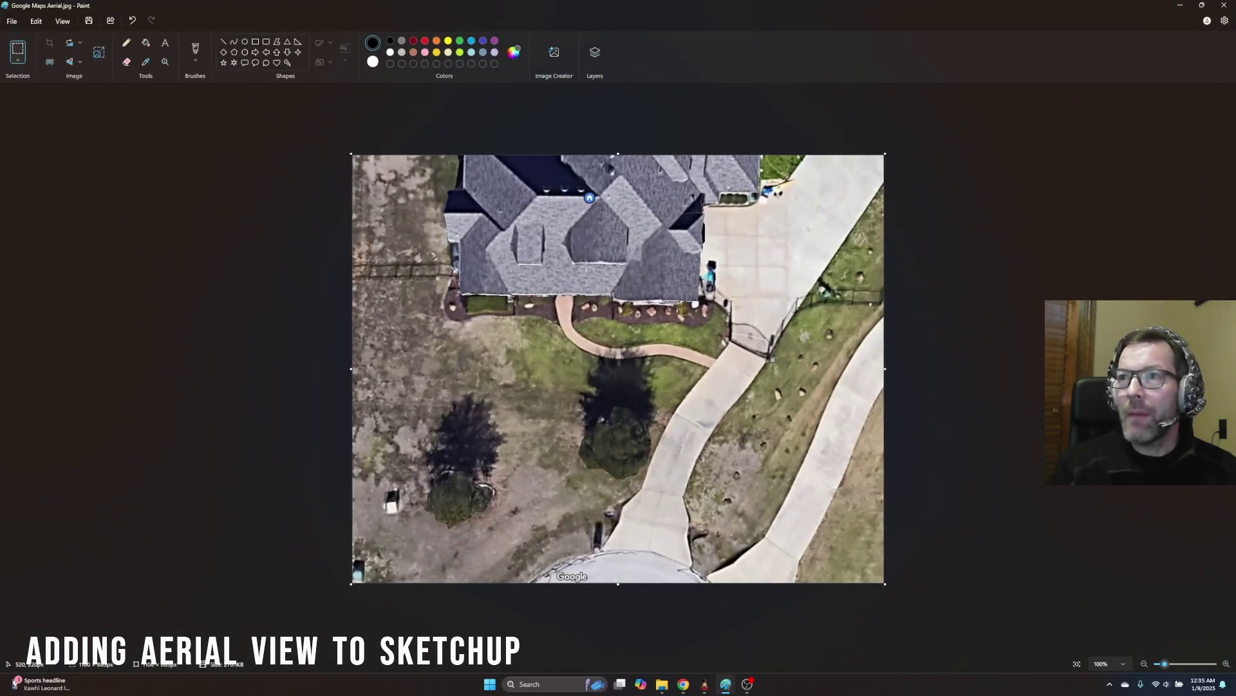
{"action": "left_click", "coordinate": [1180, 5]}
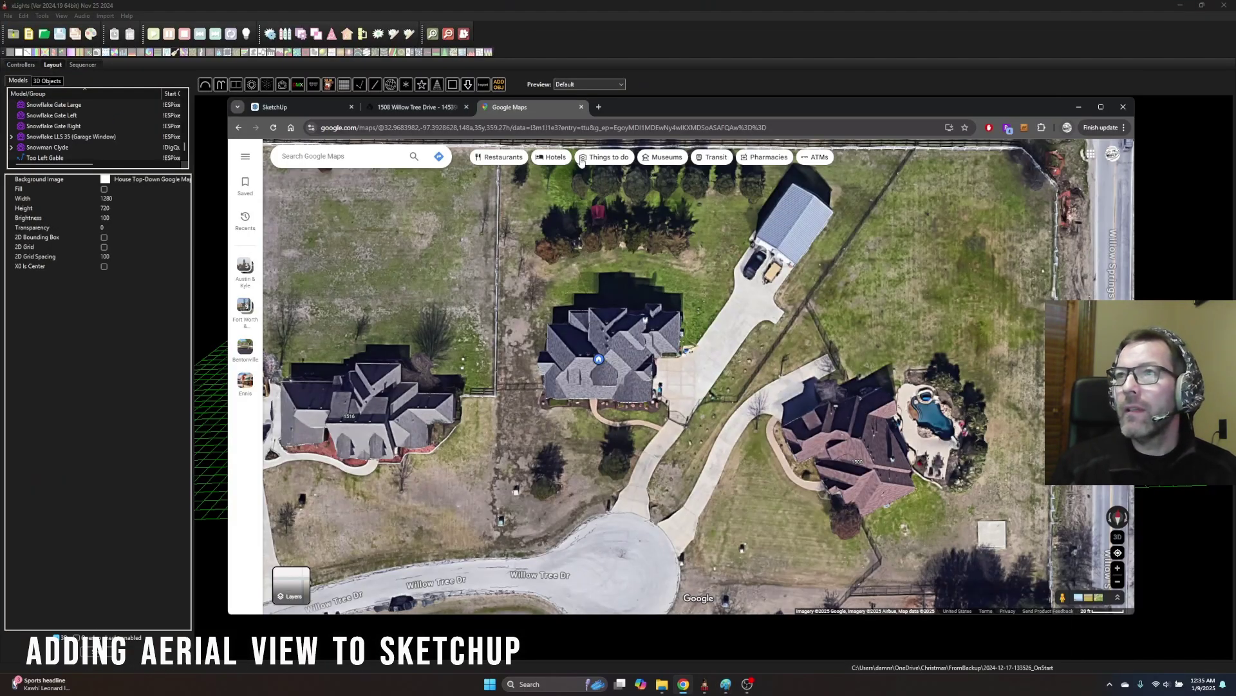
Step: Return to SketchUp, import Google Maps Aerial.jpg from the device as an image and drop it on the ground before the house
{"action": "left_click", "coordinate": [303, 107]}
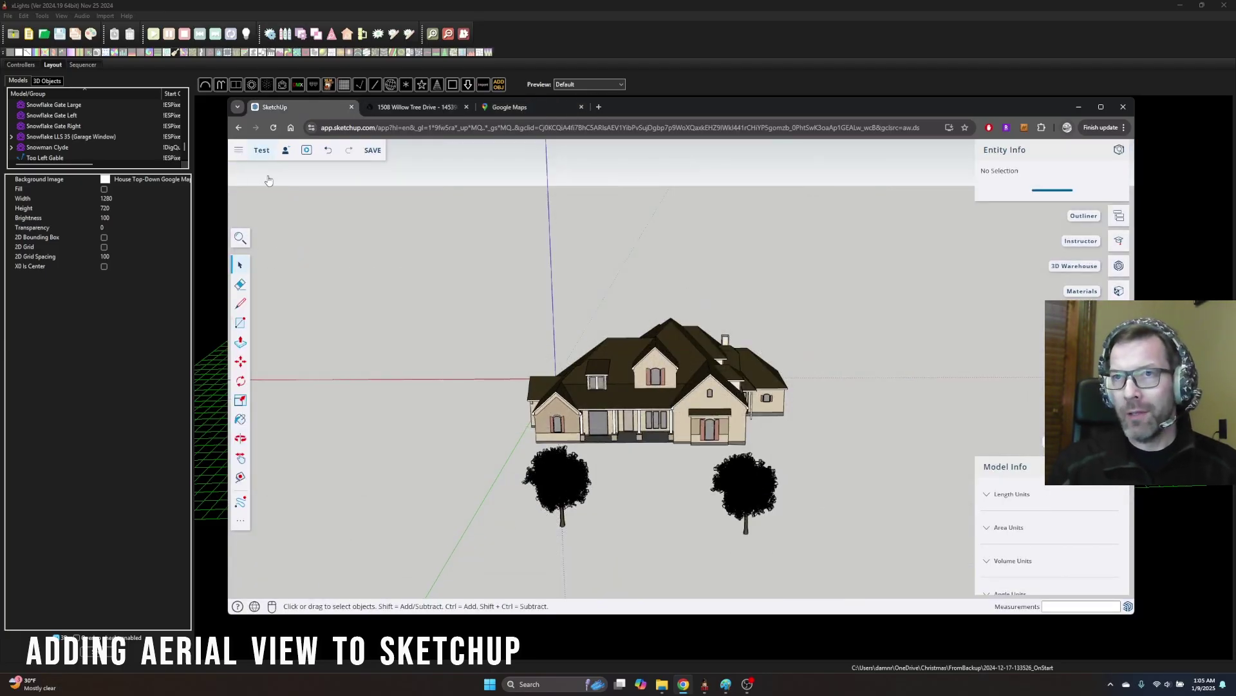
{"action": "left_click", "coordinate": [239, 150]}
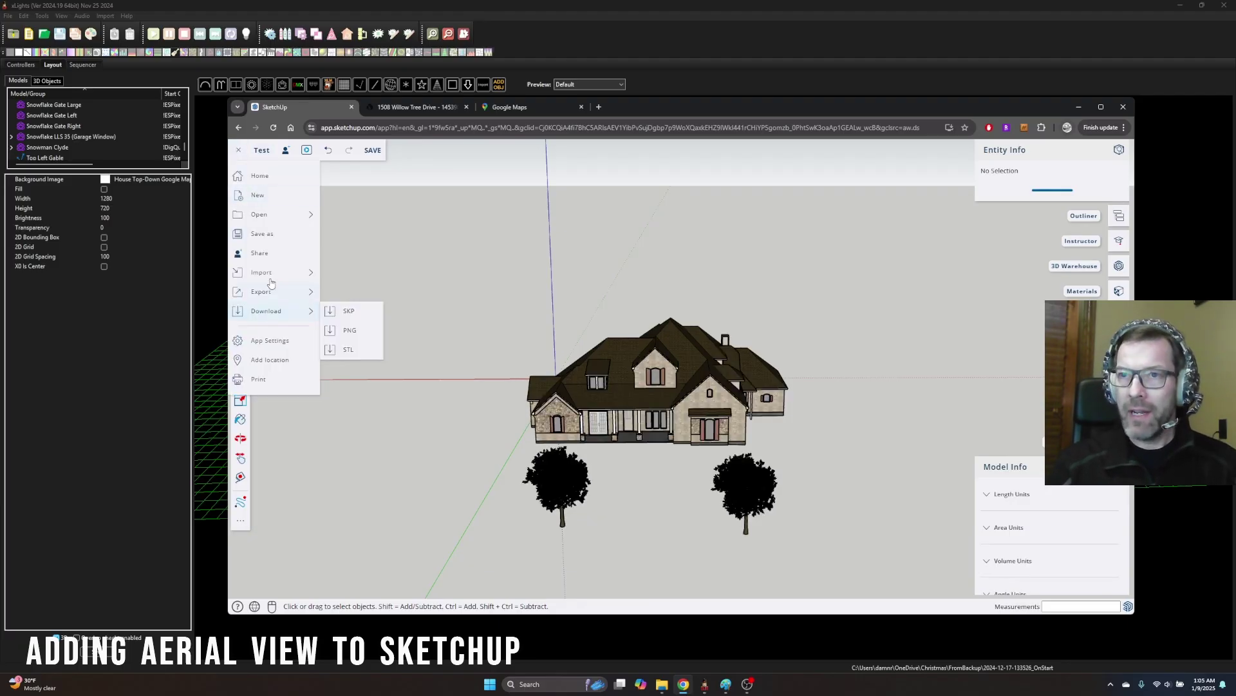
{"action": "mouse_move", "coordinate": [274, 273]}
{"action": "left_click", "coordinate": [341, 271]}
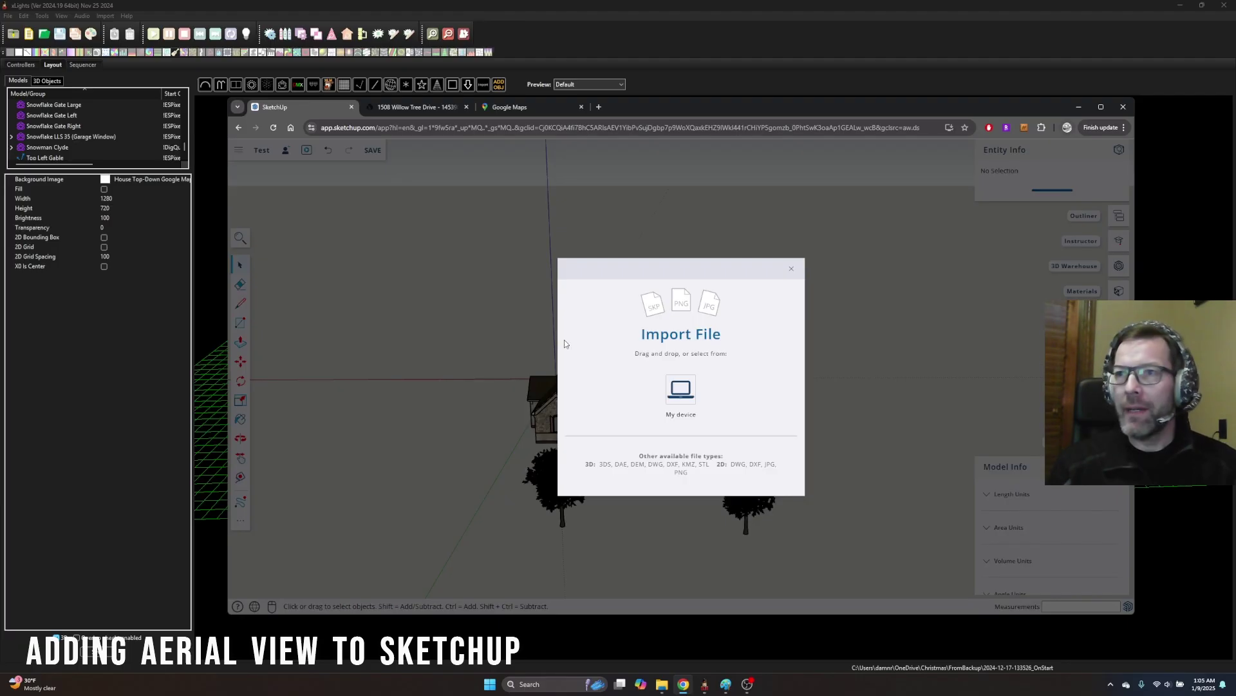
{"action": "left_click", "coordinate": [673, 388]}
{"action": "left_click", "coordinate": [345, 221]}
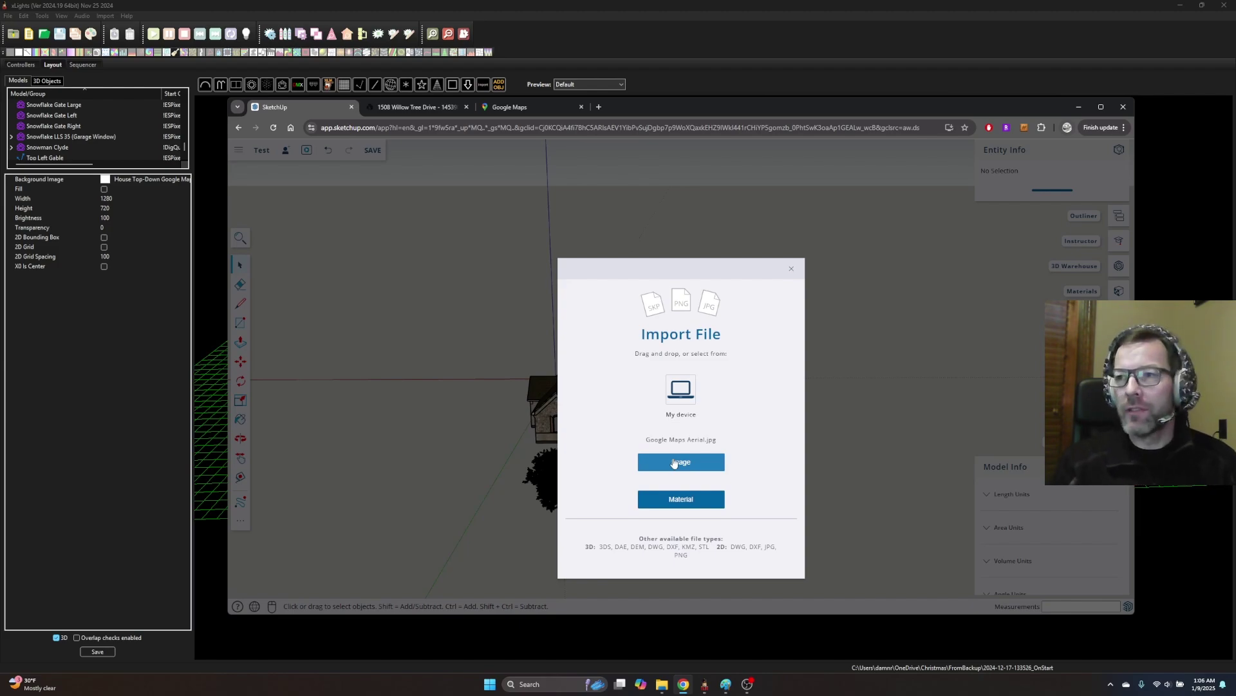
{"action": "left_click", "coordinate": [674, 462]}
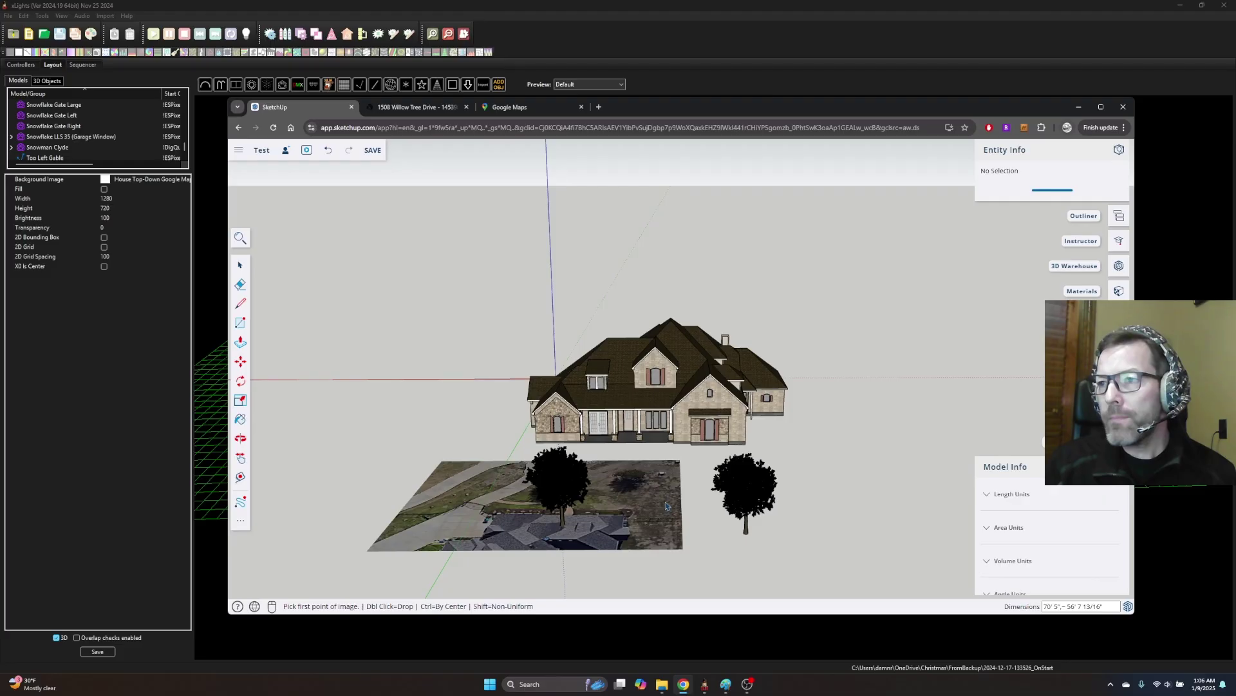
{"action": "double_click", "coordinate": [687, 474]}
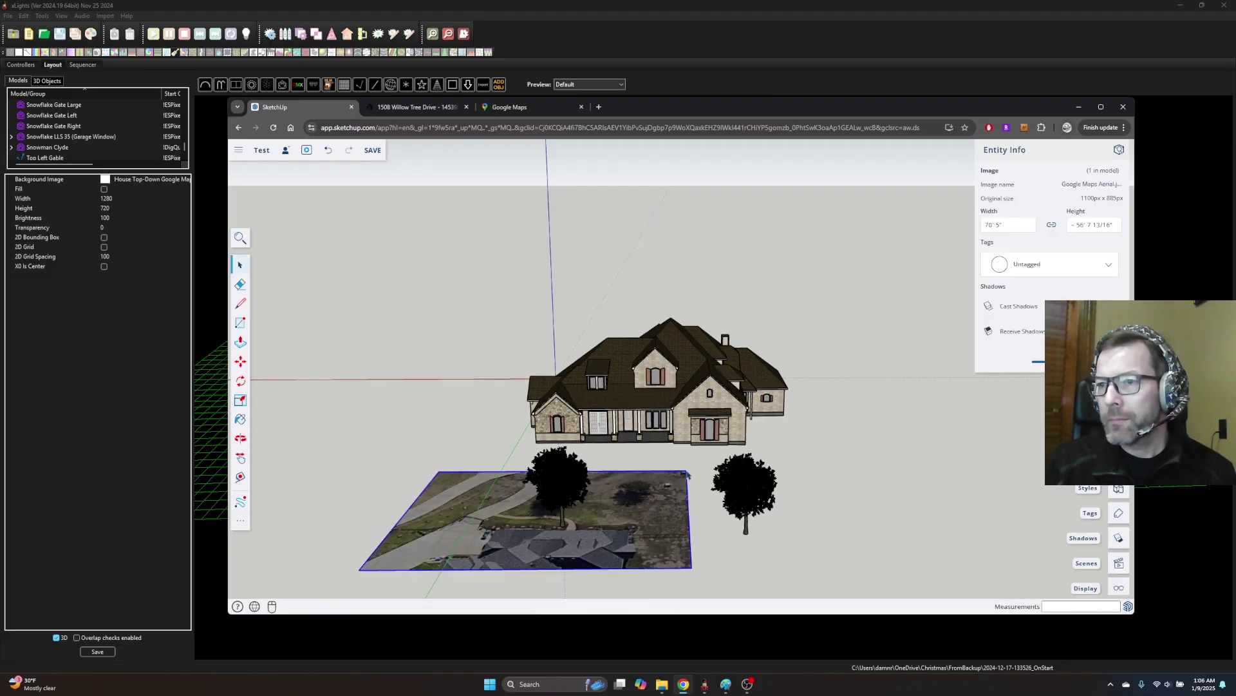
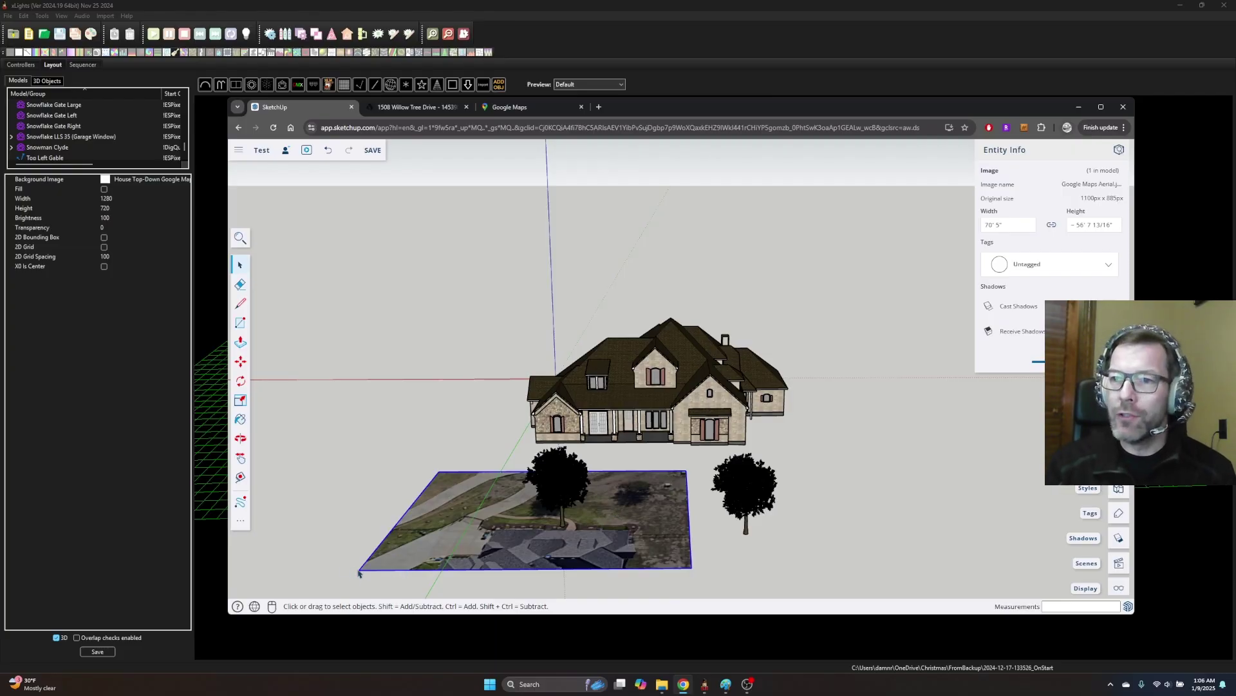
Step: Scale the aerial image uniformly about its opposite corner by a factor of -1.30, flipping it over to the far side of that corner
{"action": "left_click", "coordinate": [240, 400]}
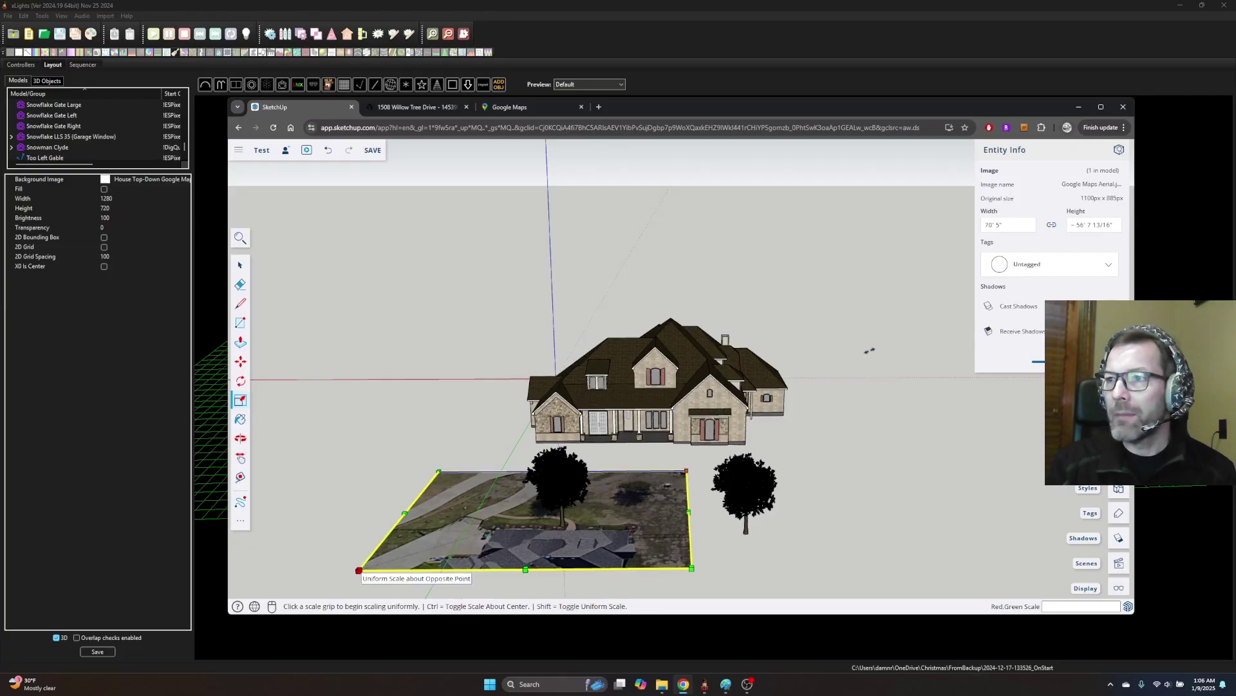
{"action": "left_click", "coordinate": [359, 570]}
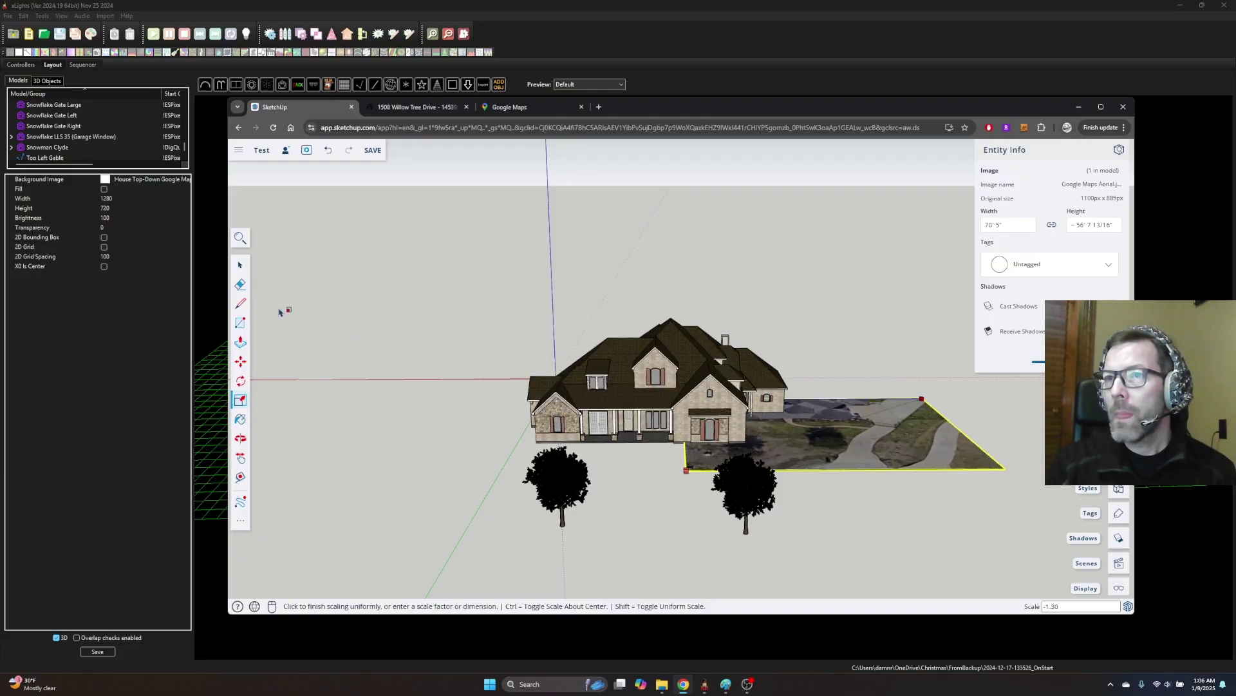
{"action": "key", "text": "Return"}
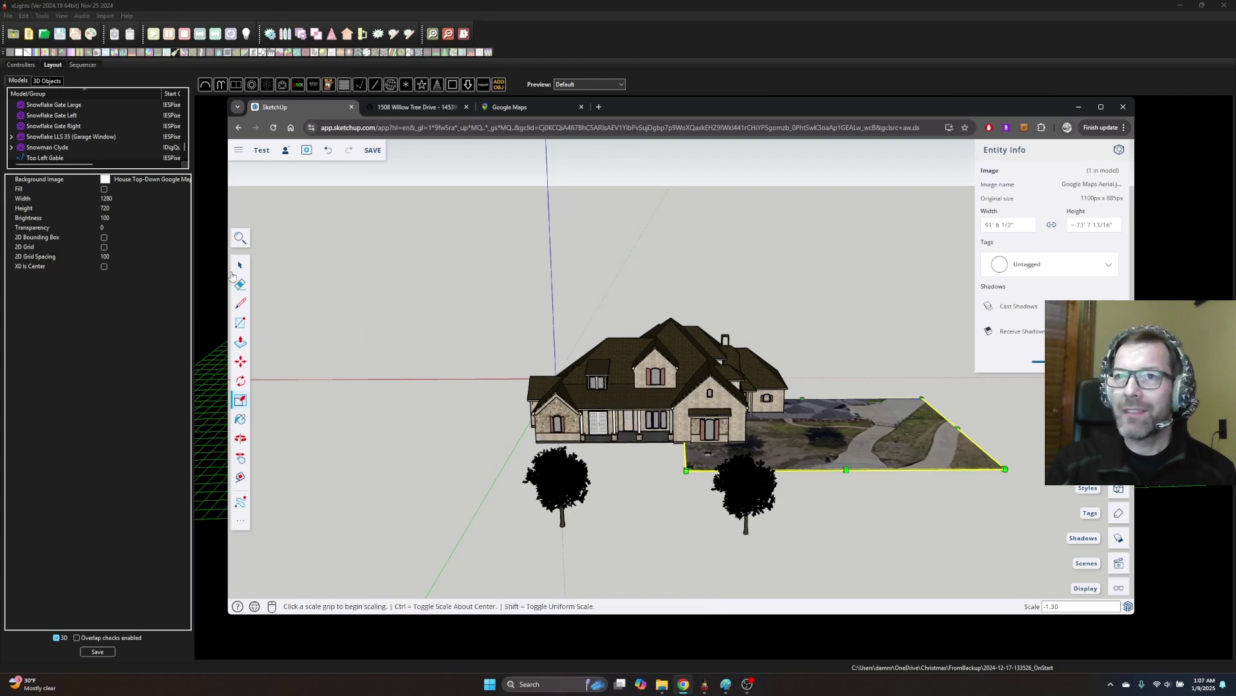
{"action": "left_click", "coordinate": [240, 264]}
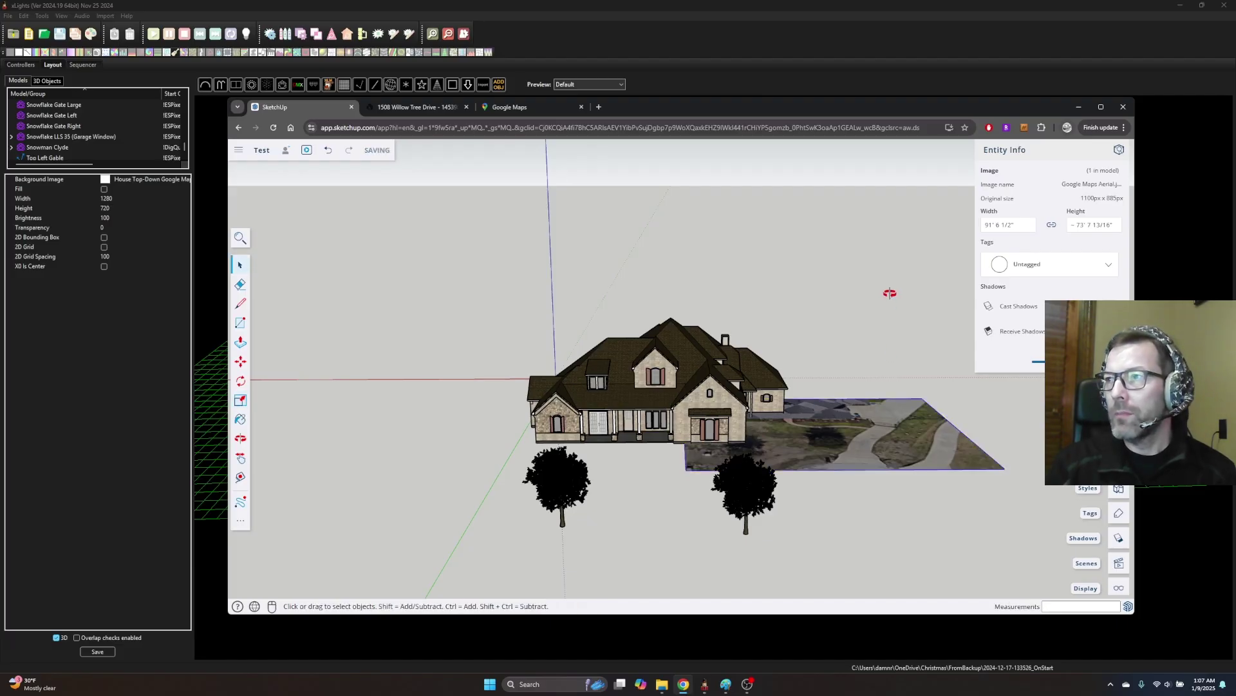
Step: Enlarge the aerial image uniformly about its far driveway-side corner by a factor of about 1.59 so it extends under the house
{"action": "key", "text": "o"}
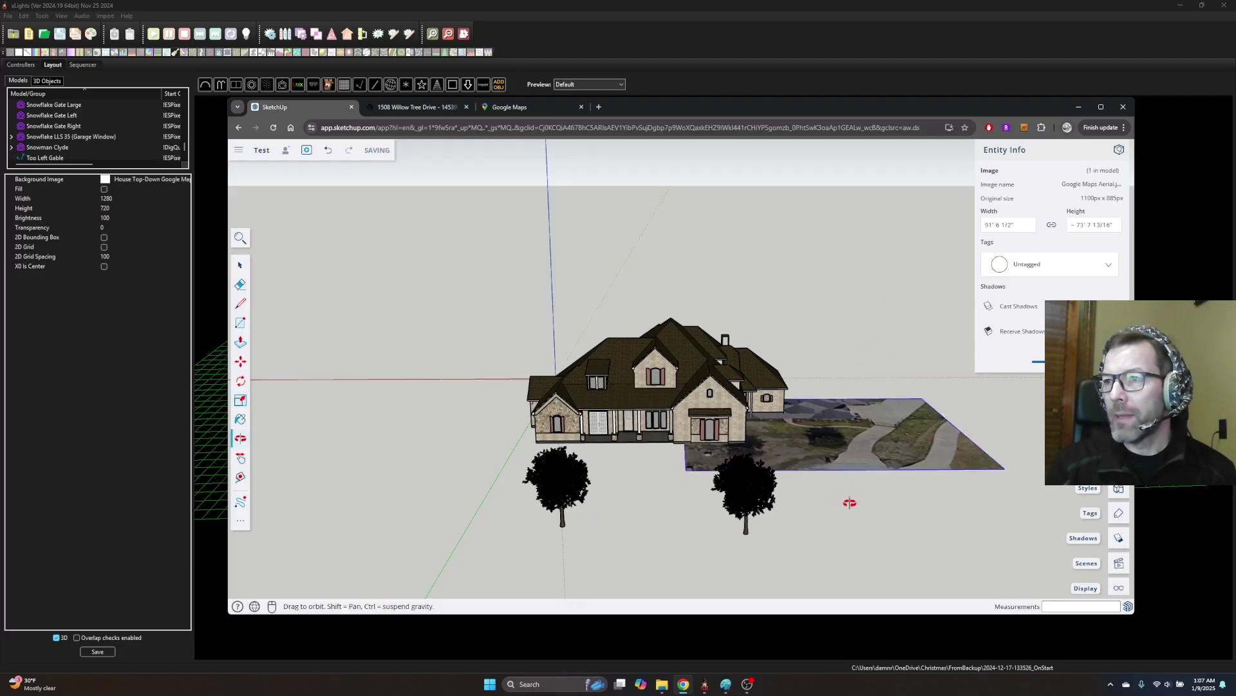
{"action": "left_click_drag", "start_coordinate": [850, 502], "coordinate": [848, 514]}
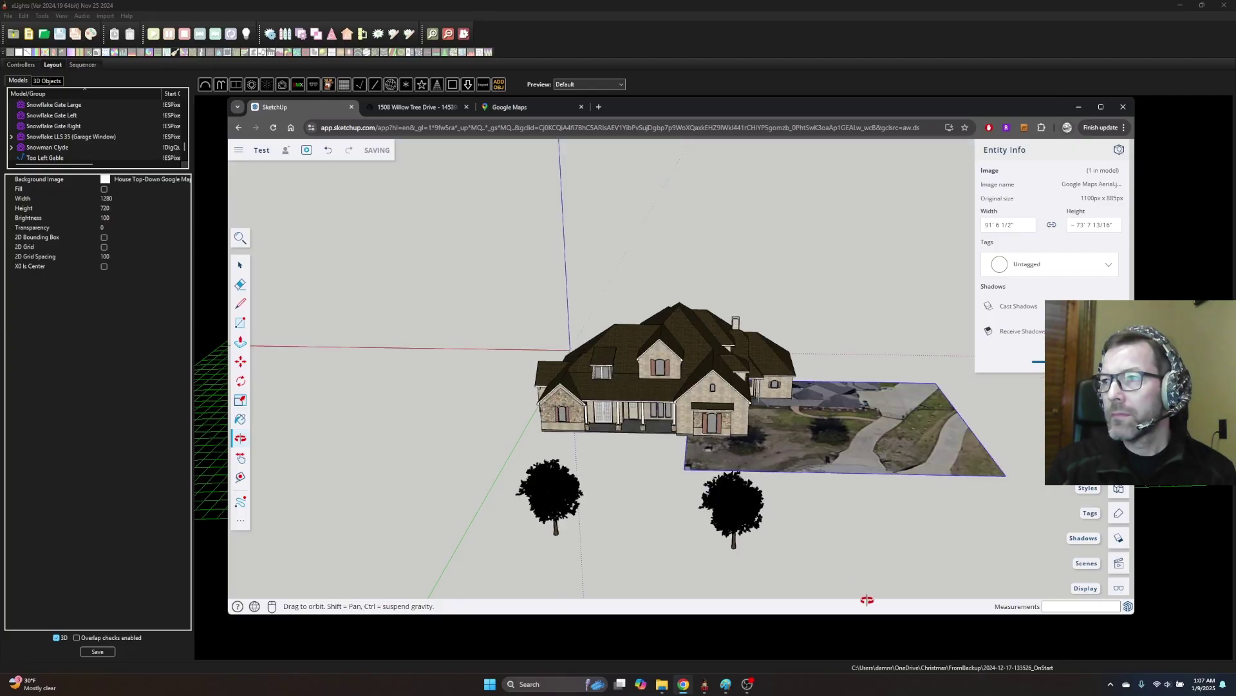
{"action": "left_click_drag", "start_coordinate": [866, 395], "coordinate": [837, 360]}
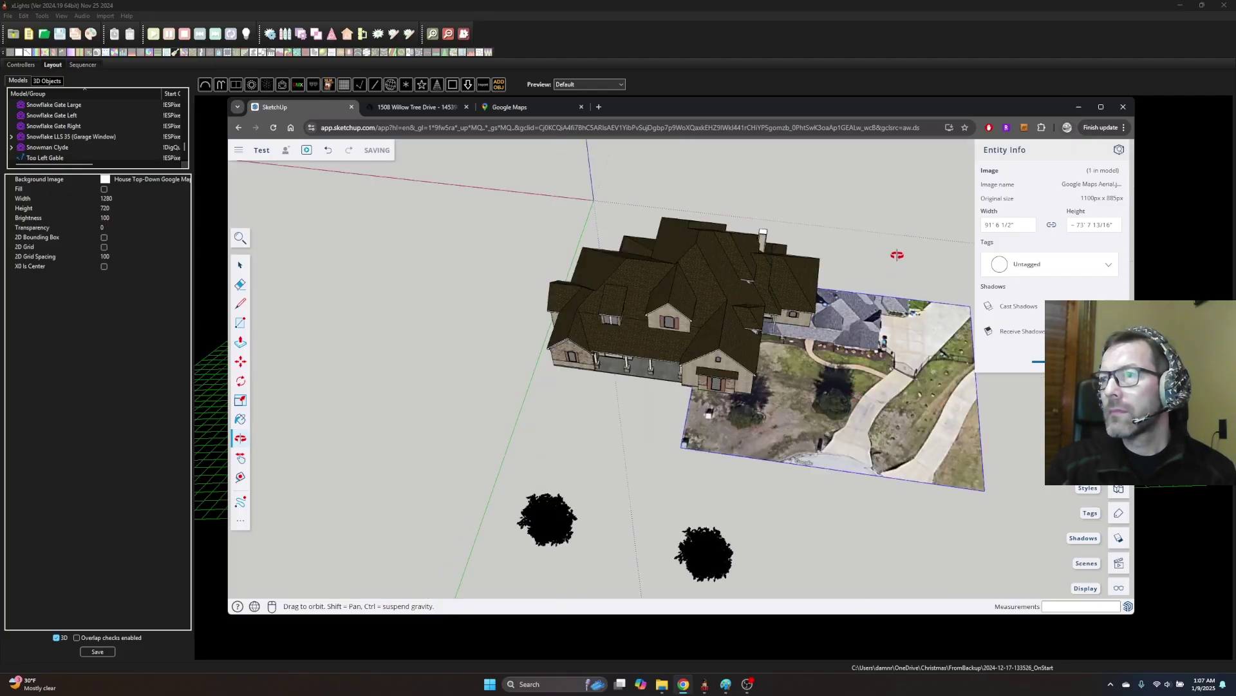
{"action": "left_click_drag", "start_coordinate": [950, 302], "coordinate": [951, 298]}
{"action": "key", "text": "space"}
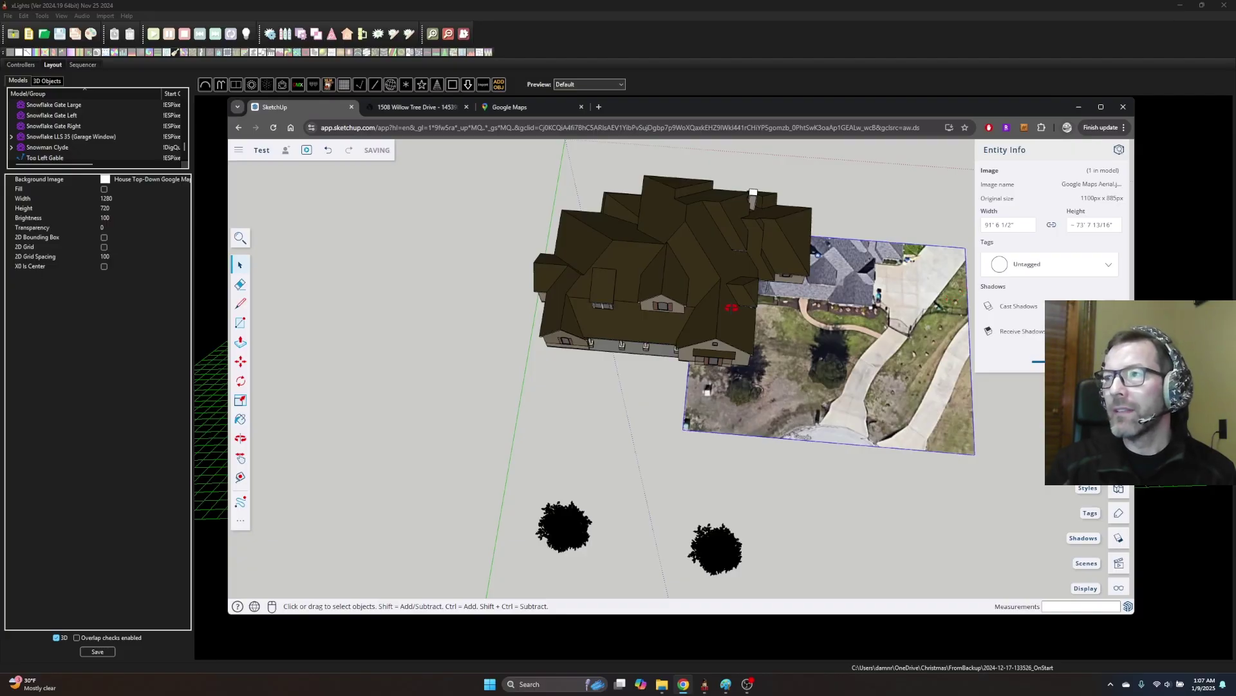
{"action": "middle_click_drag", "start_coordinate": [611, 355], "coordinate": [676, 400]}
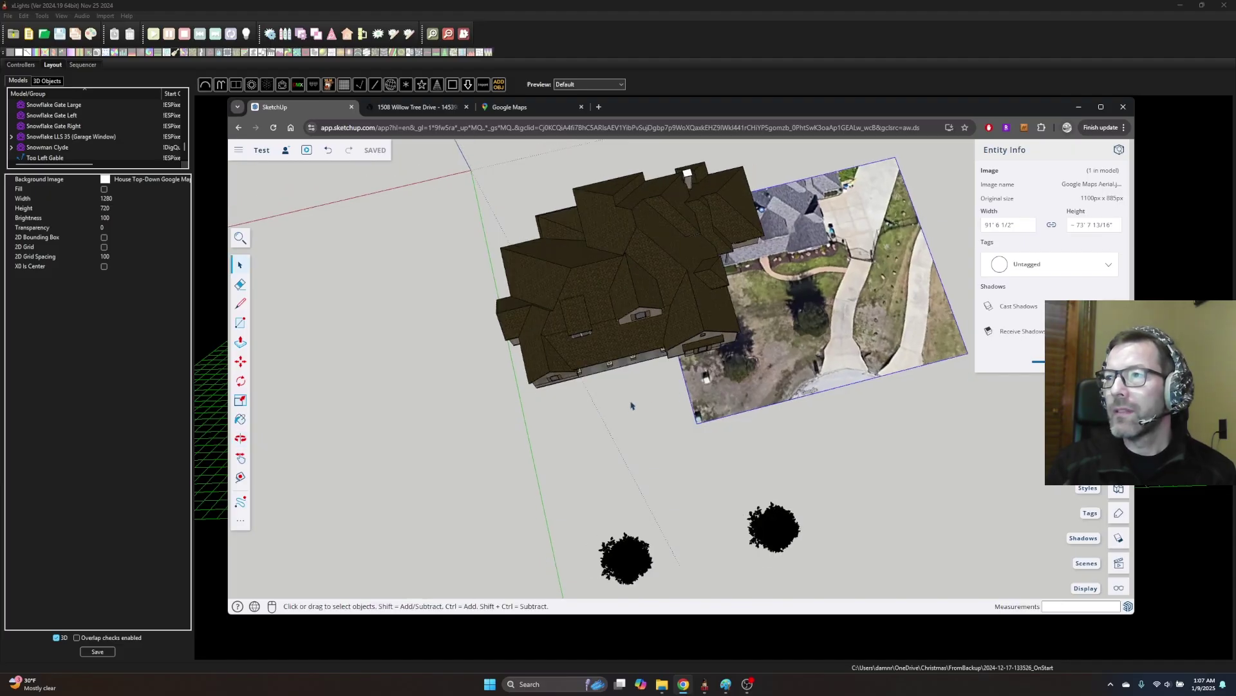
{"action": "middle_click_drag", "start_coordinate": [631, 406], "coordinate": [613, 431]}
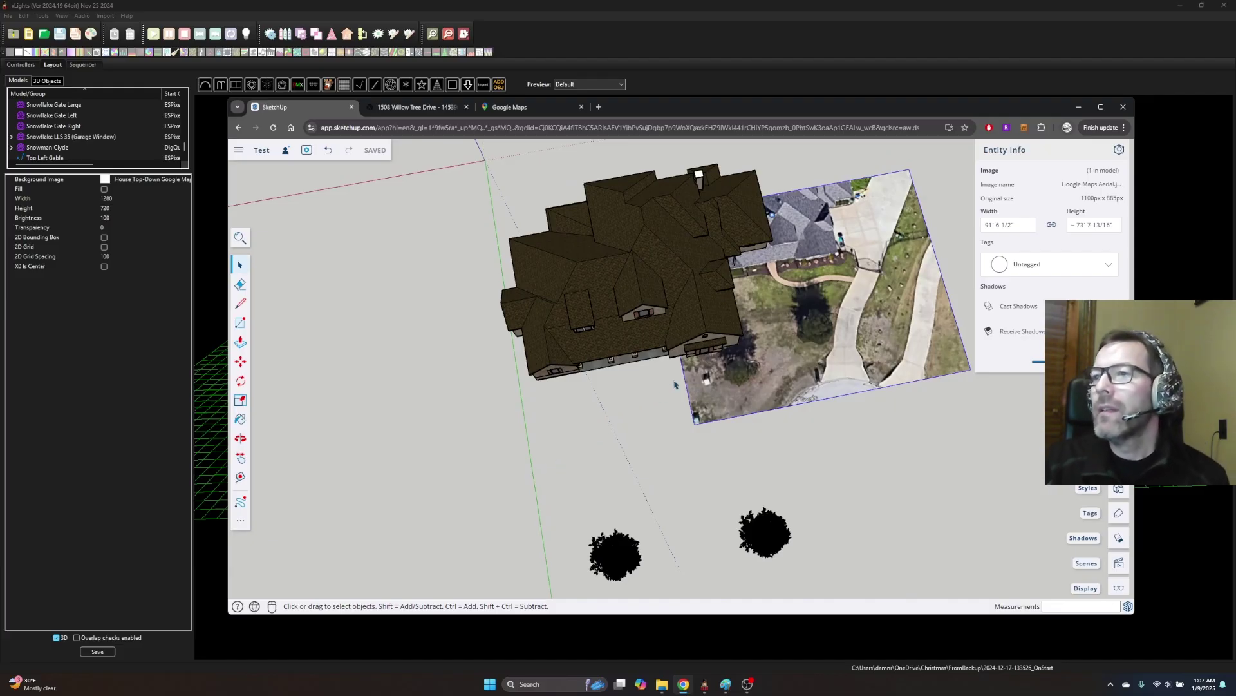
{"action": "key", "text": "o"}
{"action": "mouse_move", "coordinate": [659, 393]}
{"action": "left_mouse_down"}
{"action": "mouse_move", "coordinate": [621, 405]}
{"action": "mouse_move", "coordinate": [596, 433]}
{"action": "mouse_move", "coordinate": [593, 475]}
{"action": "mouse_move", "coordinate": [610, 476]}
{"action": "mouse_move", "coordinate": [596, 447]}
{"action": "mouse_move", "coordinate": [648, 442]}
{"action": "mouse_move", "coordinate": [656, 462]}
{"action": "mouse_move", "coordinate": [638, 481]}
{"action": "mouse_move", "coordinate": [651, 475]}
{"action": "left_mouse_up"}
{"action": "key", "text": "space"}
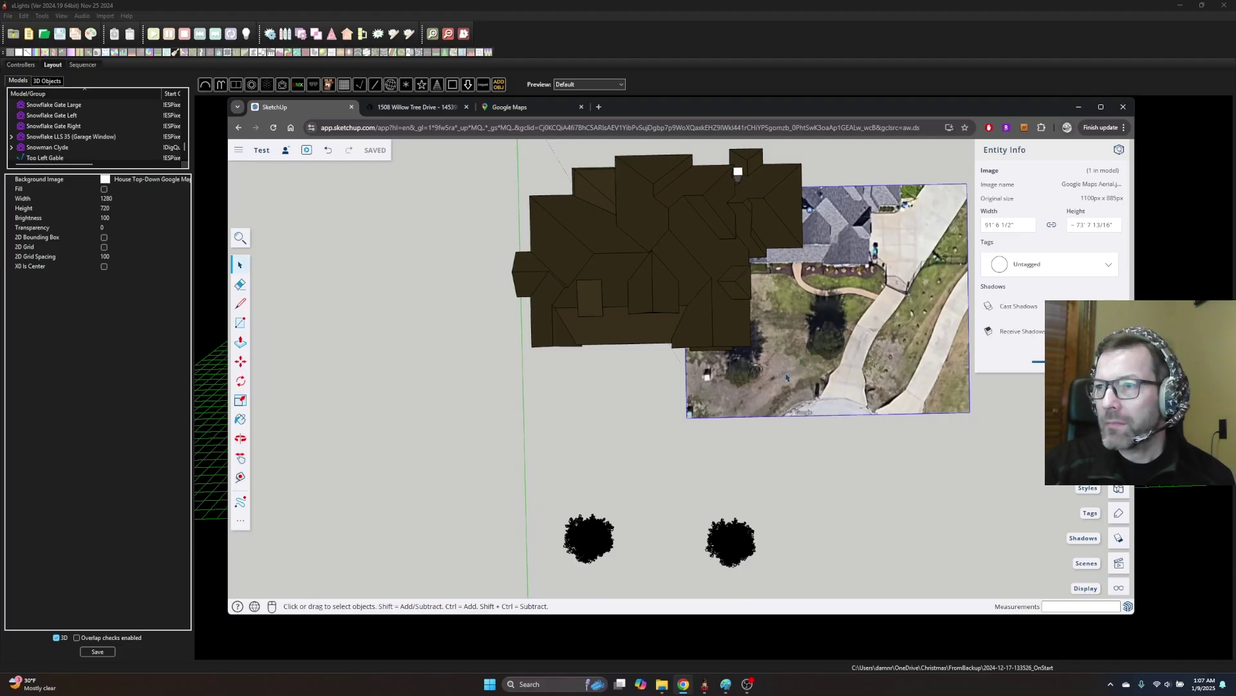
{"action": "left_click", "coordinate": [241, 402]}
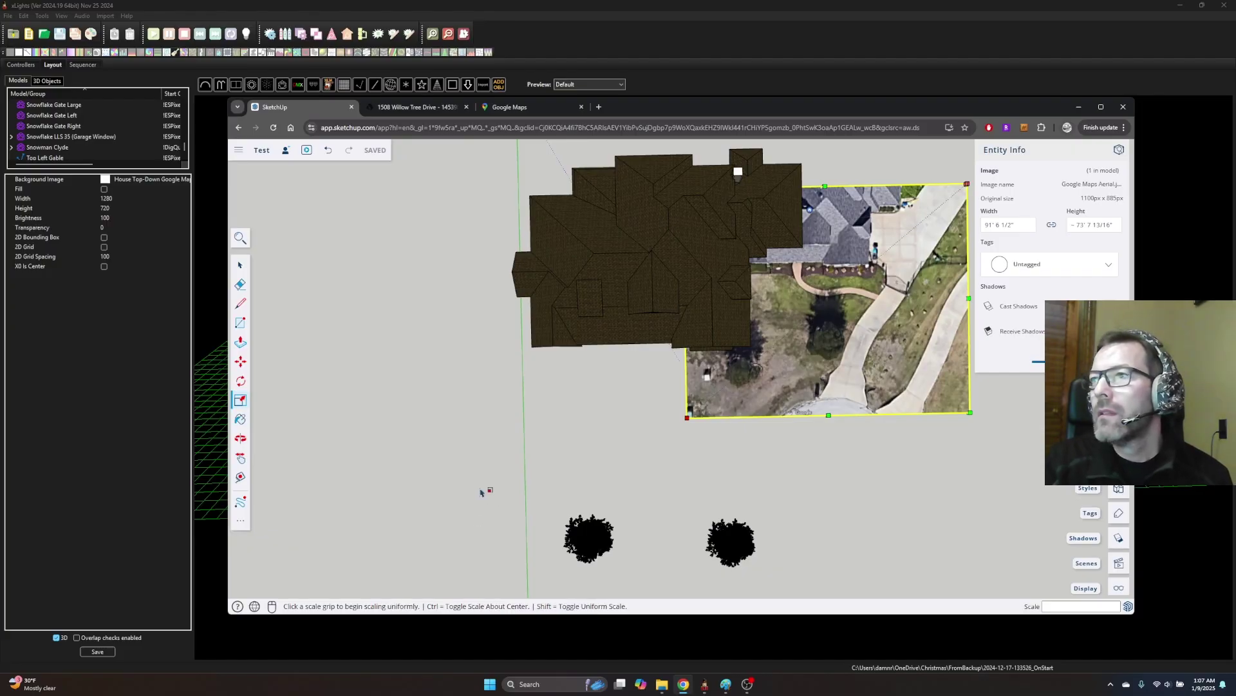
{"action": "left_click", "coordinate": [549, 428]}
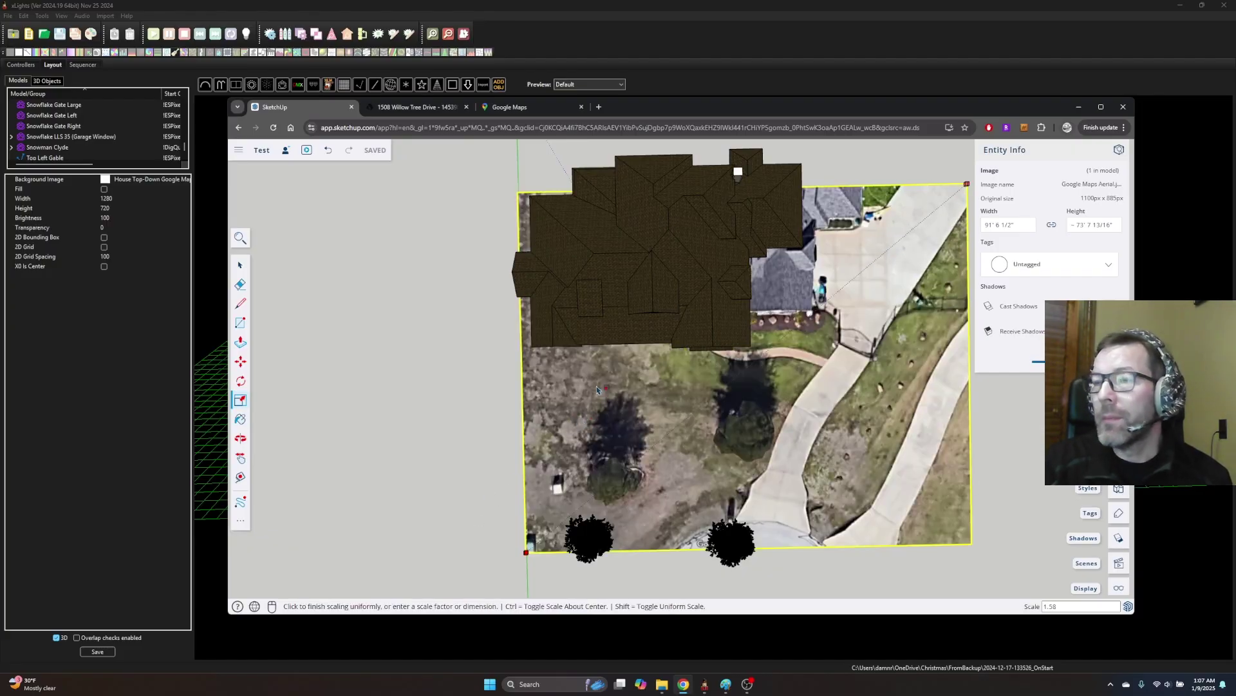
{"action": "left_click", "coordinate": [637, 369]}
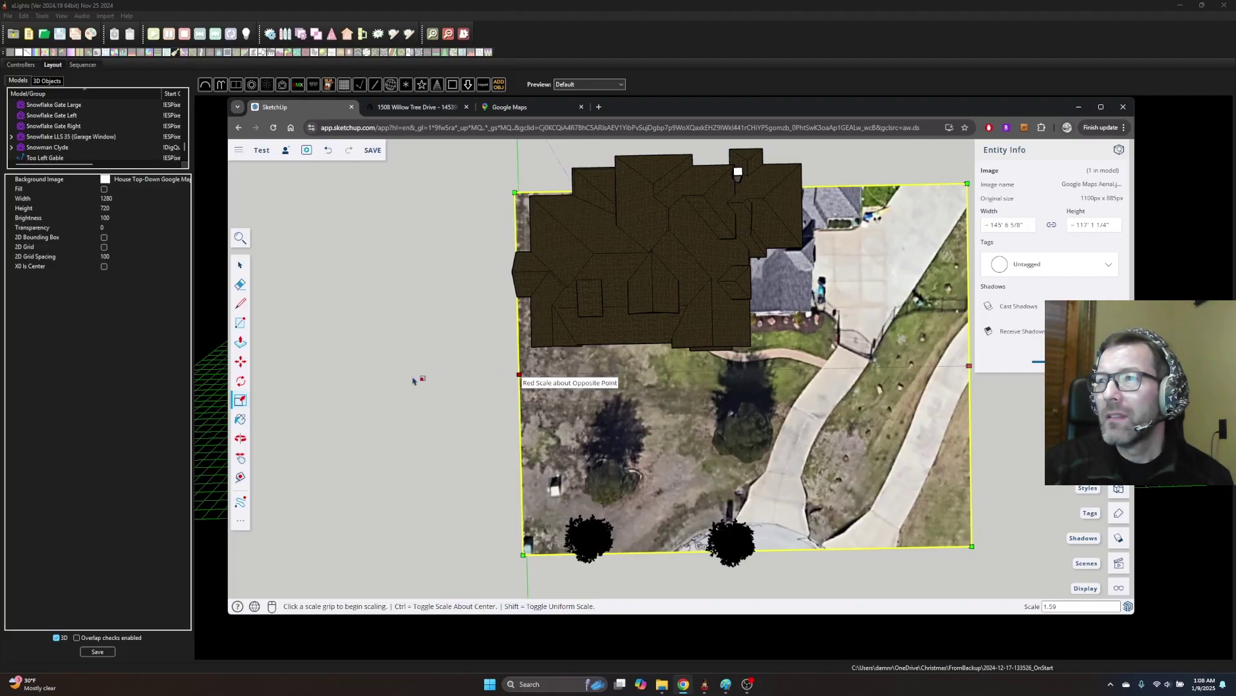
Step: Stretch the aerial image along the red axis by a factor of about 1.24, away from the driveway side
{"action": "left_click", "coordinate": [519, 374]}
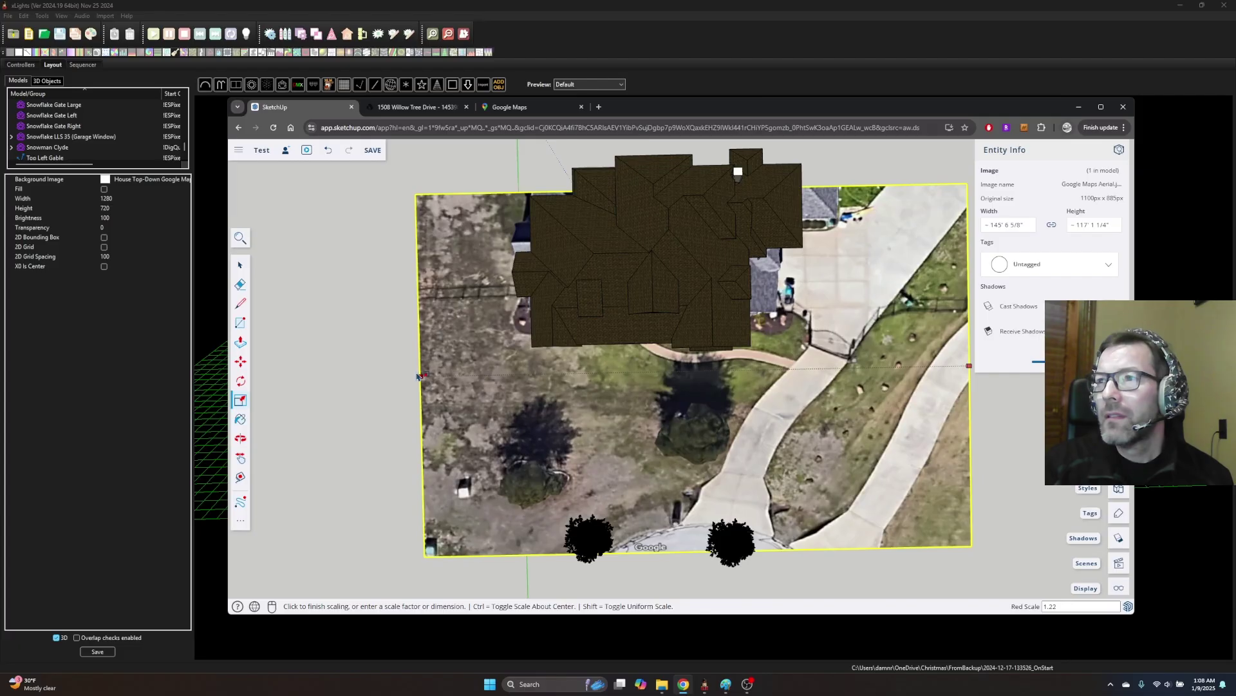
{"action": "left_click", "coordinate": [411, 376]}
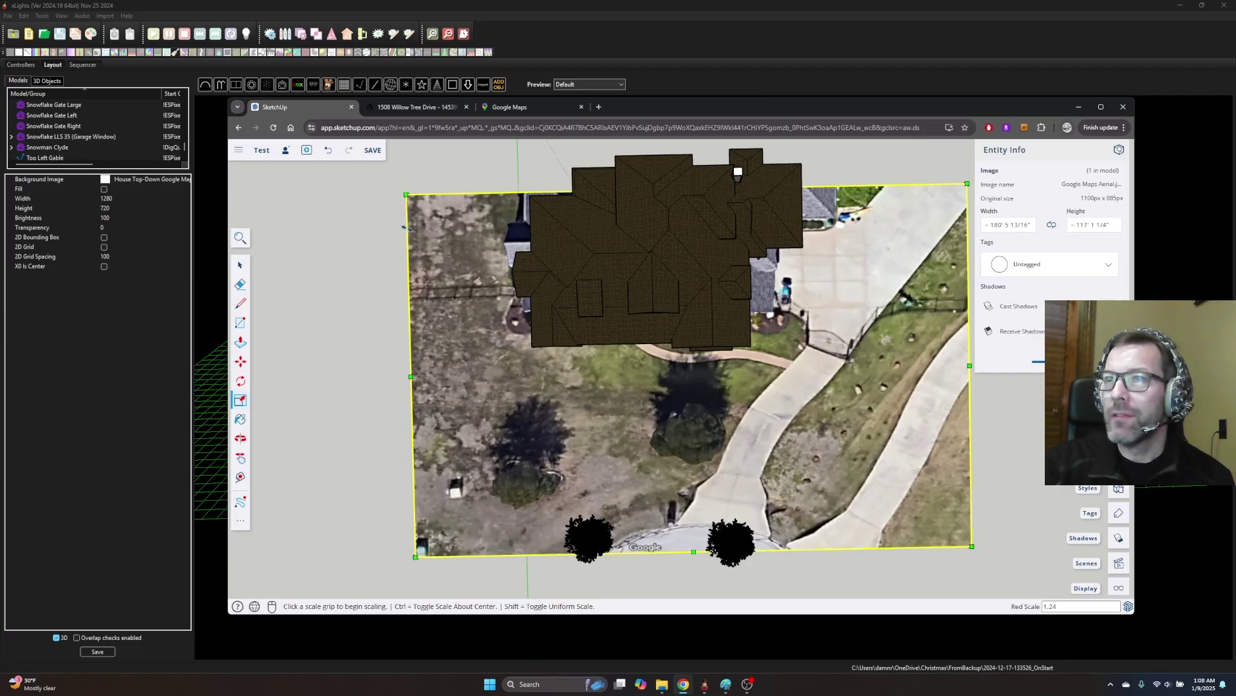
{"action": "left_click", "coordinate": [406, 194]}
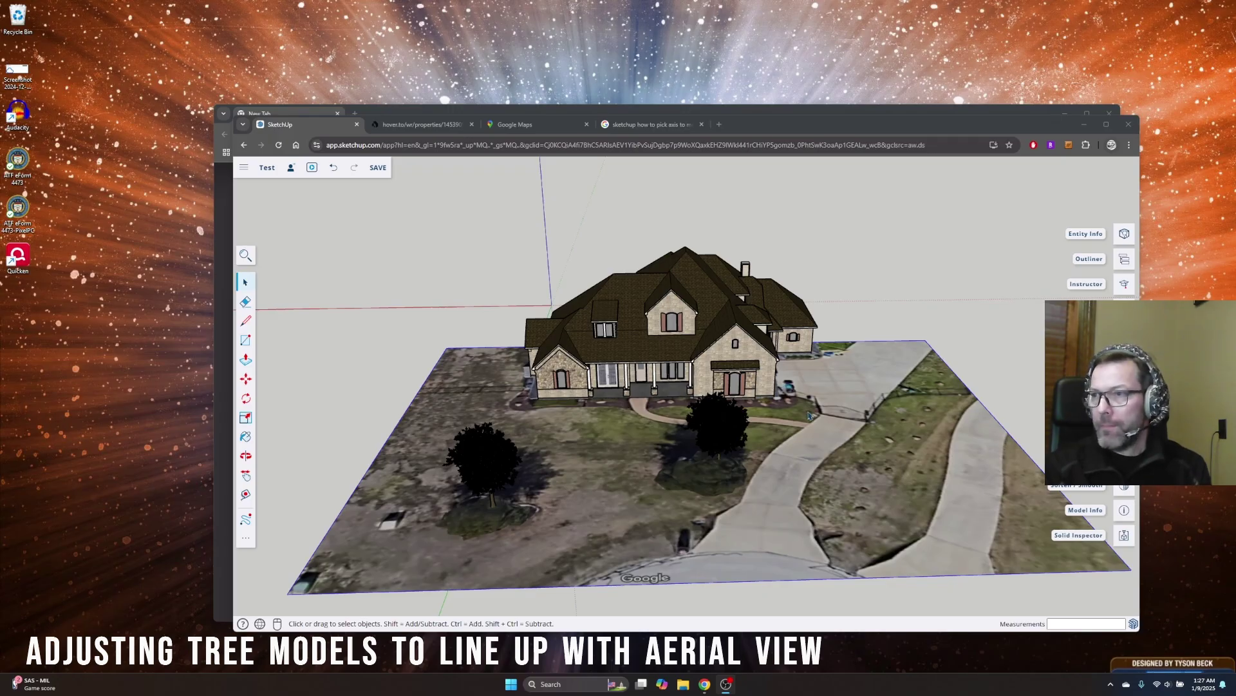
Step: Move the tree nearest the driveway about 7' 5" so it sits over the matching tree in the aerial image
{"action": "mouse_move", "coordinate": [809, 415]}
{"action": "middle_mouse_down"}
{"action": "mouse_move", "coordinate": [790, 468]}
{"action": "mouse_move", "coordinate": [709, 434]}
{"action": "middle_mouse_up"}
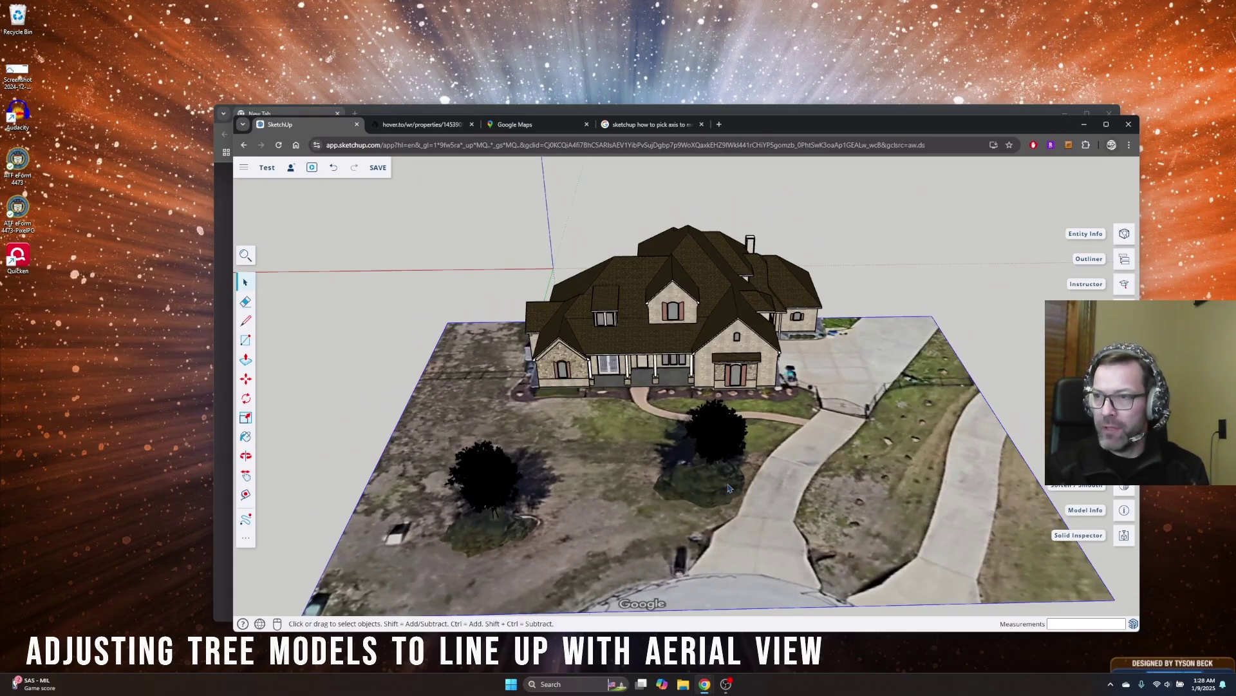
{"action": "middle_click_drag", "start_coordinate": [730, 488], "coordinate": [831, 485]}
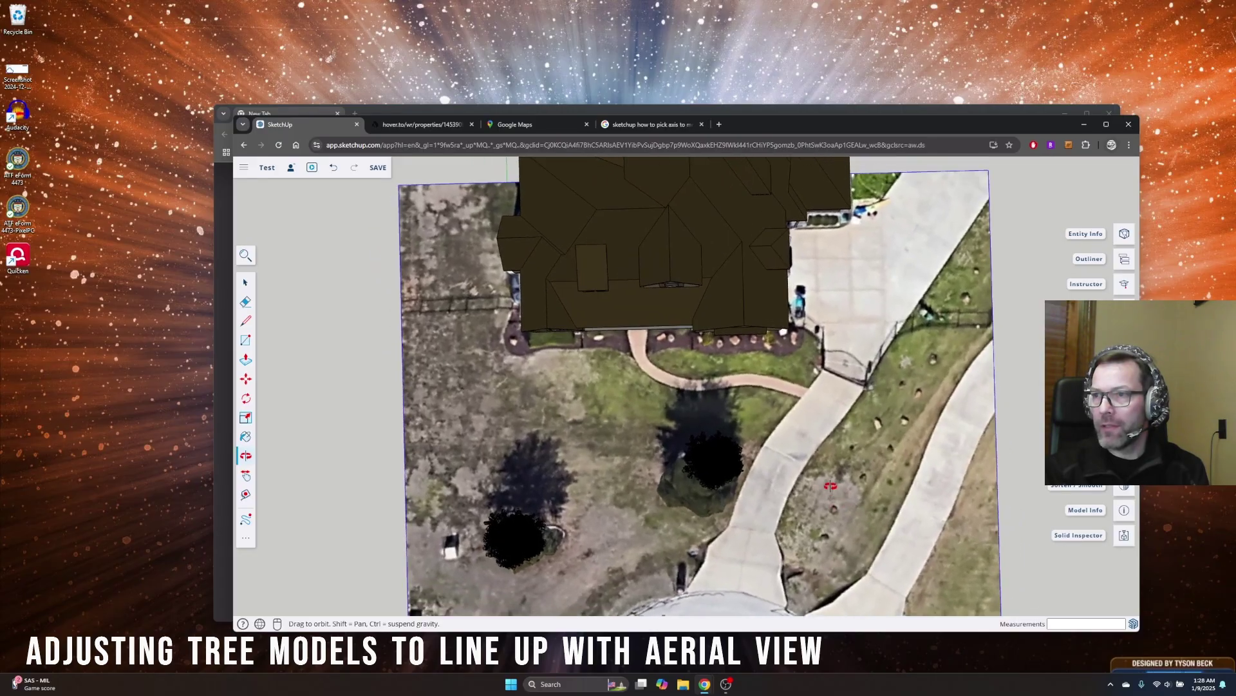
{"action": "left_click", "coordinate": [247, 283]}
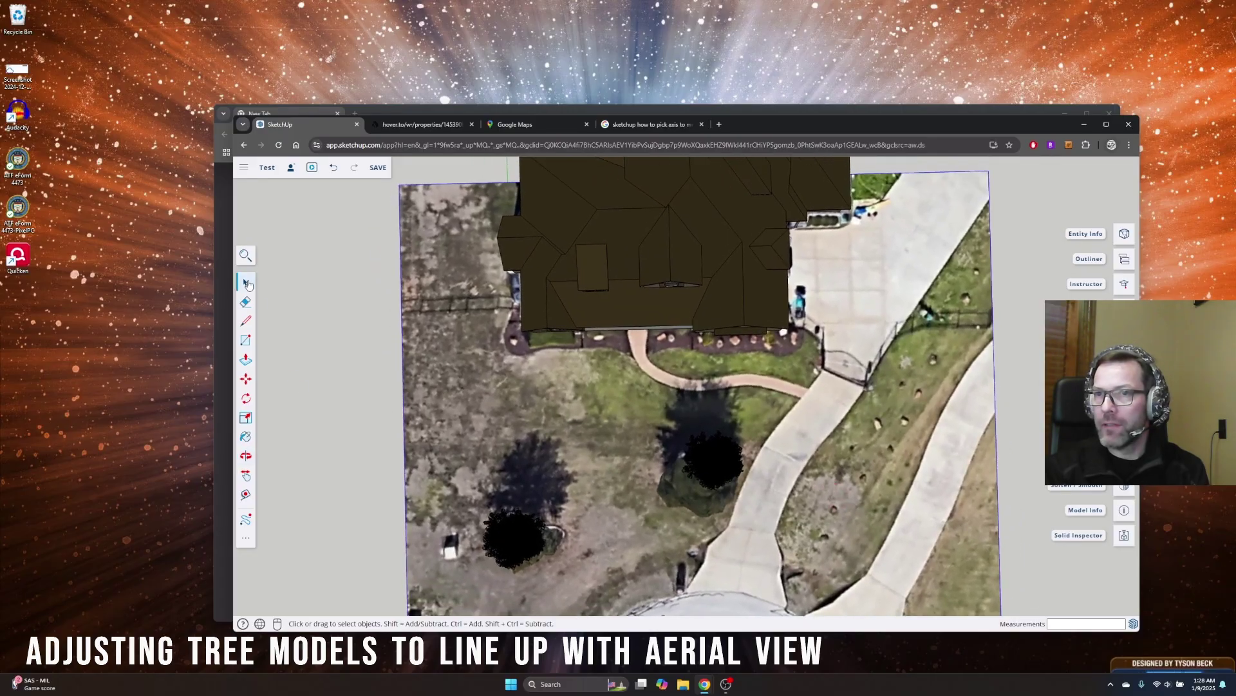
{"action": "left_click", "coordinate": [712, 458]}
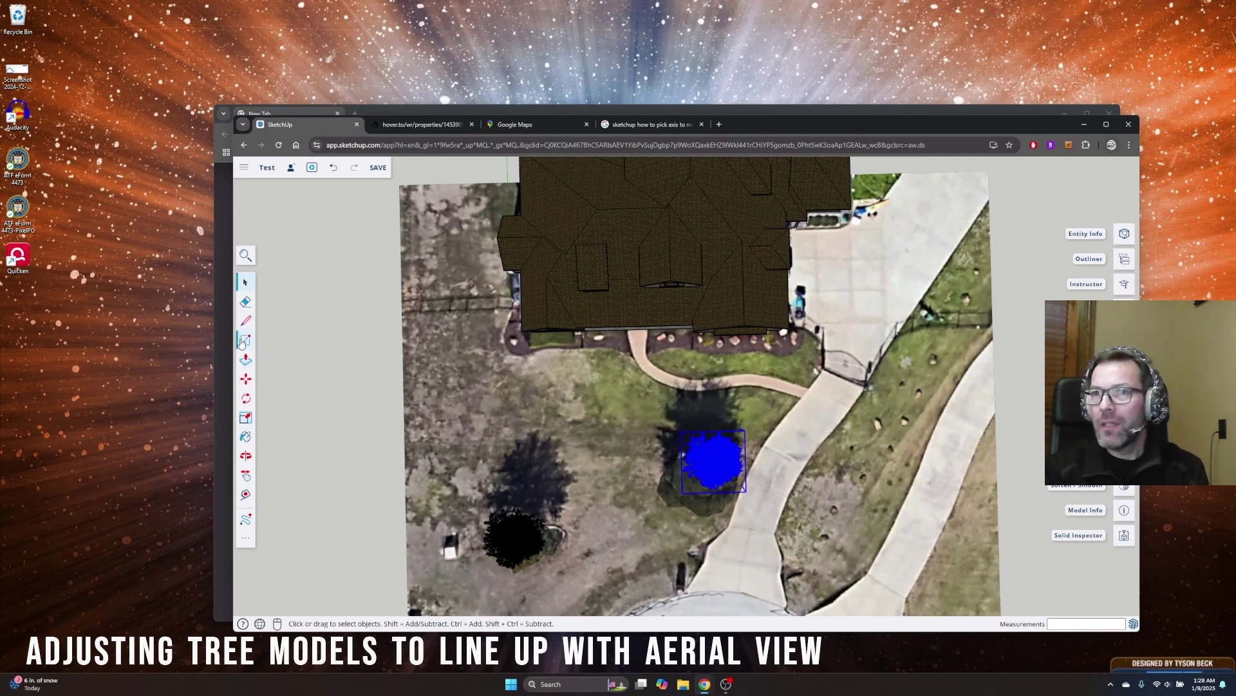
{"action": "left_click", "coordinate": [246, 380]}
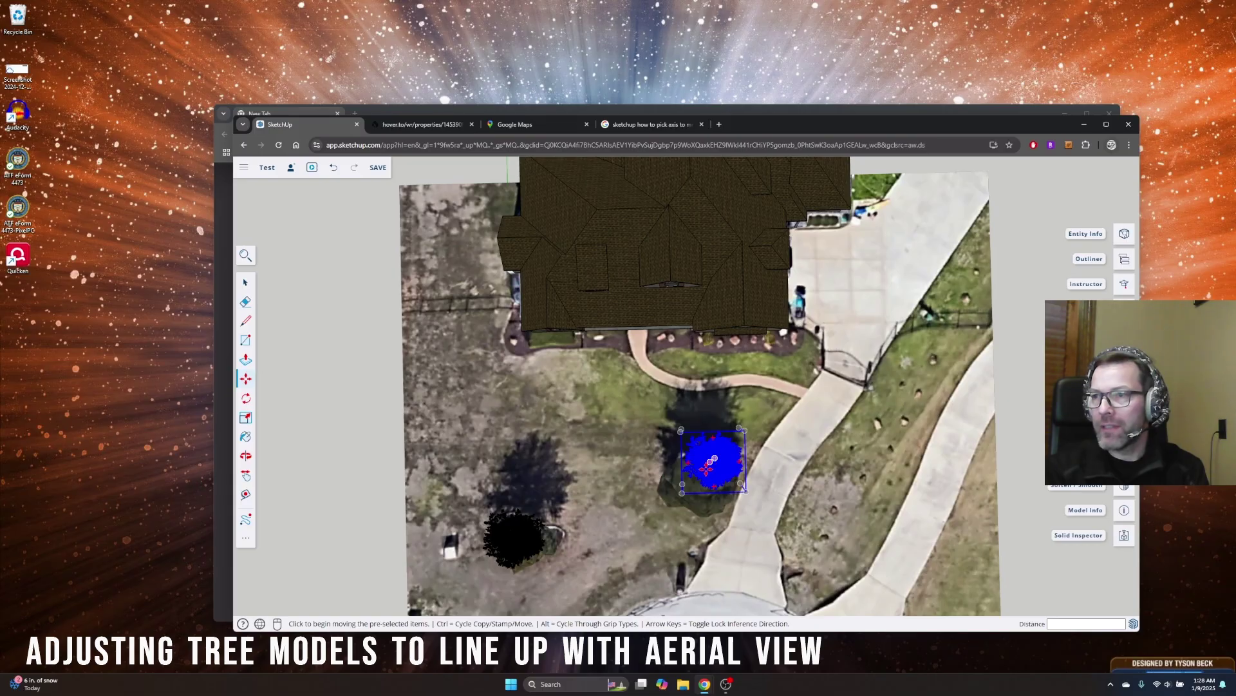
{"action": "left_click", "coordinate": [704, 473]}
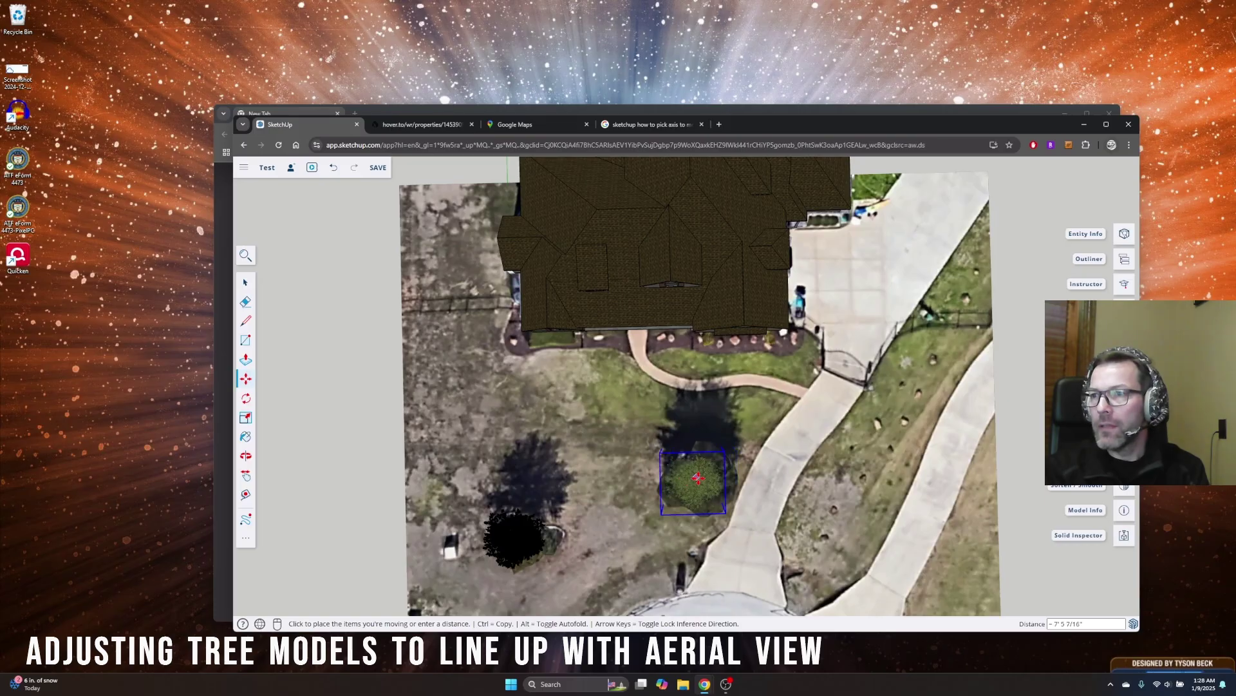
{"action": "left_click", "coordinate": [698, 478]}
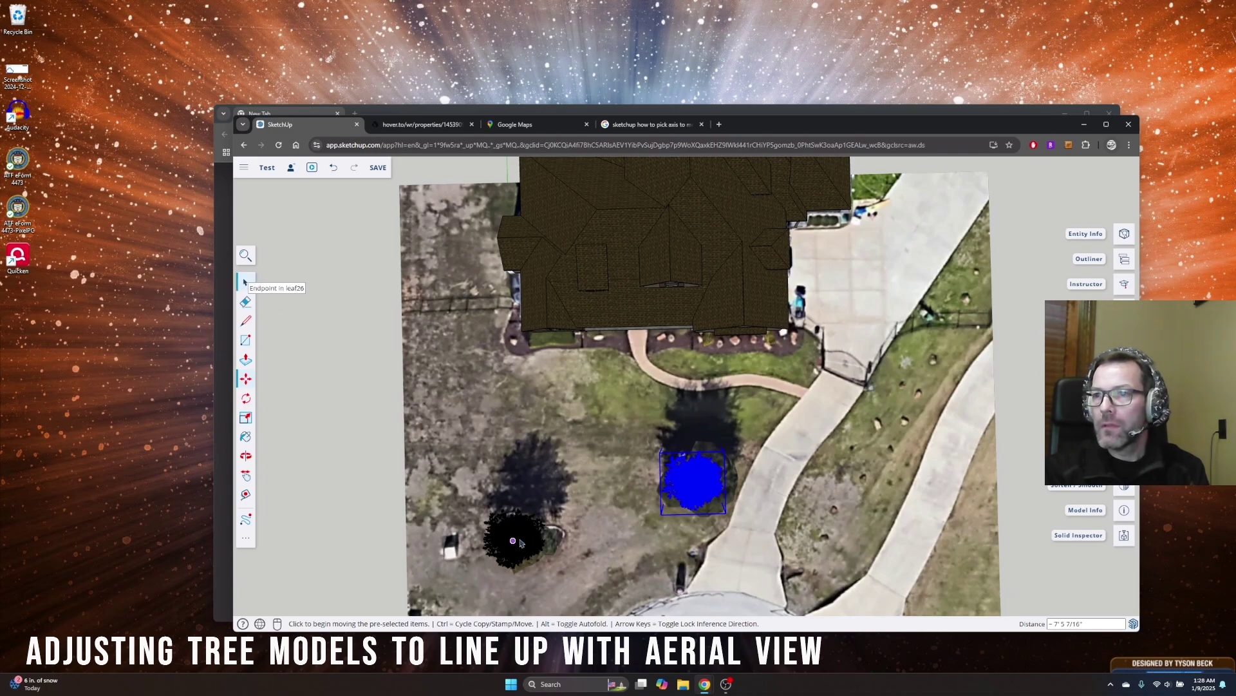
{"action": "key", "text": "space"}
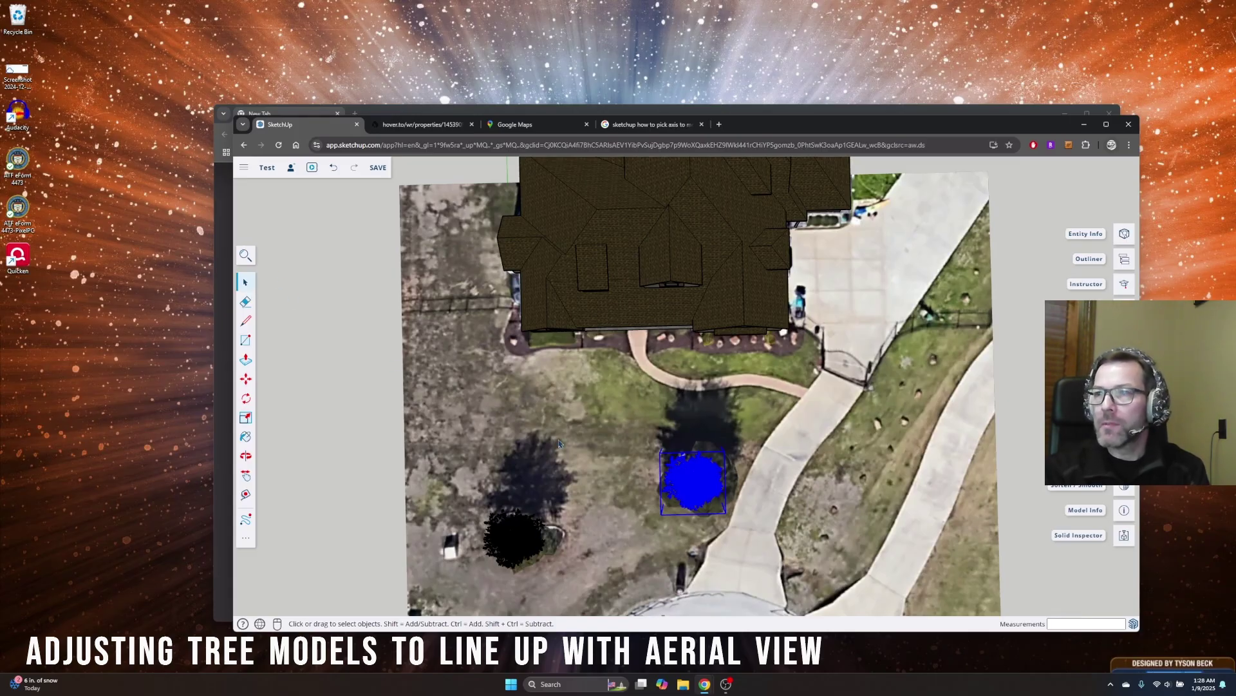
{"action": "key", "text": "o"}
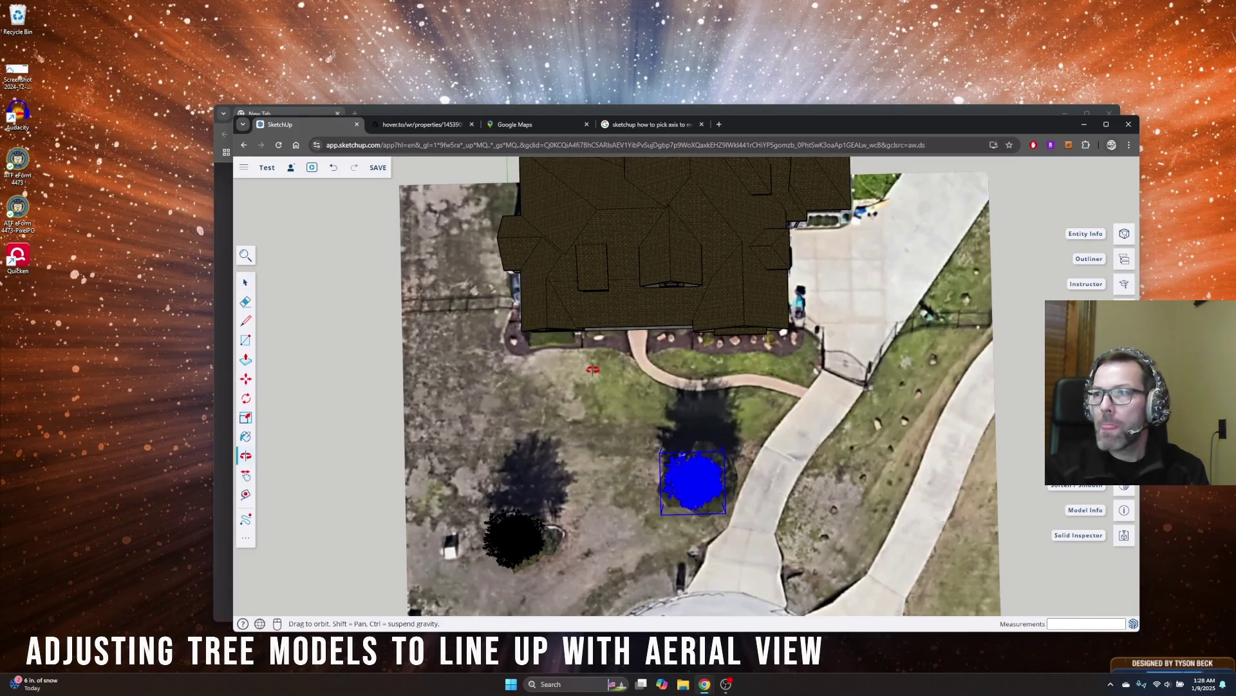
Step: Try to scale the tree nearest the driveway to match its footprint in the aerial image
{"action": "left_click_drag", "start_coordinate": [582, 379], "coordinate": [715, 423]}
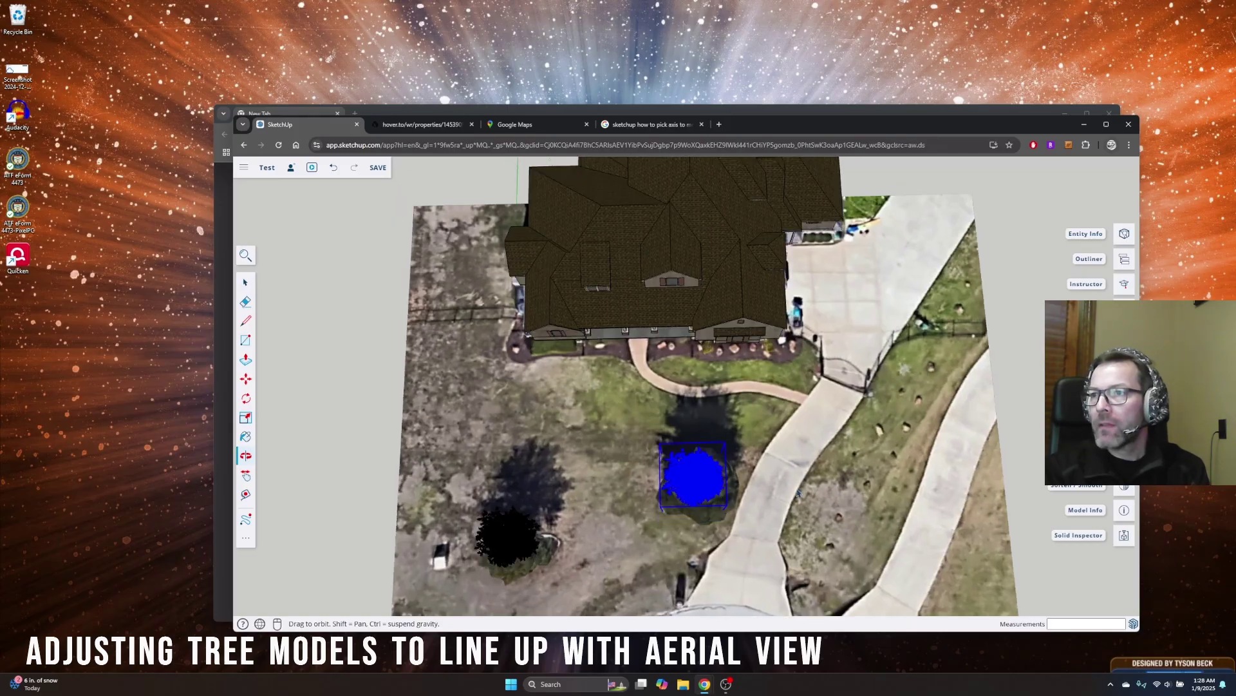
{"action": "left_click_drag", "start_coordinate": [787, 503], "coordinate": [784, 508]}
{"action": "key", "text": "space"}
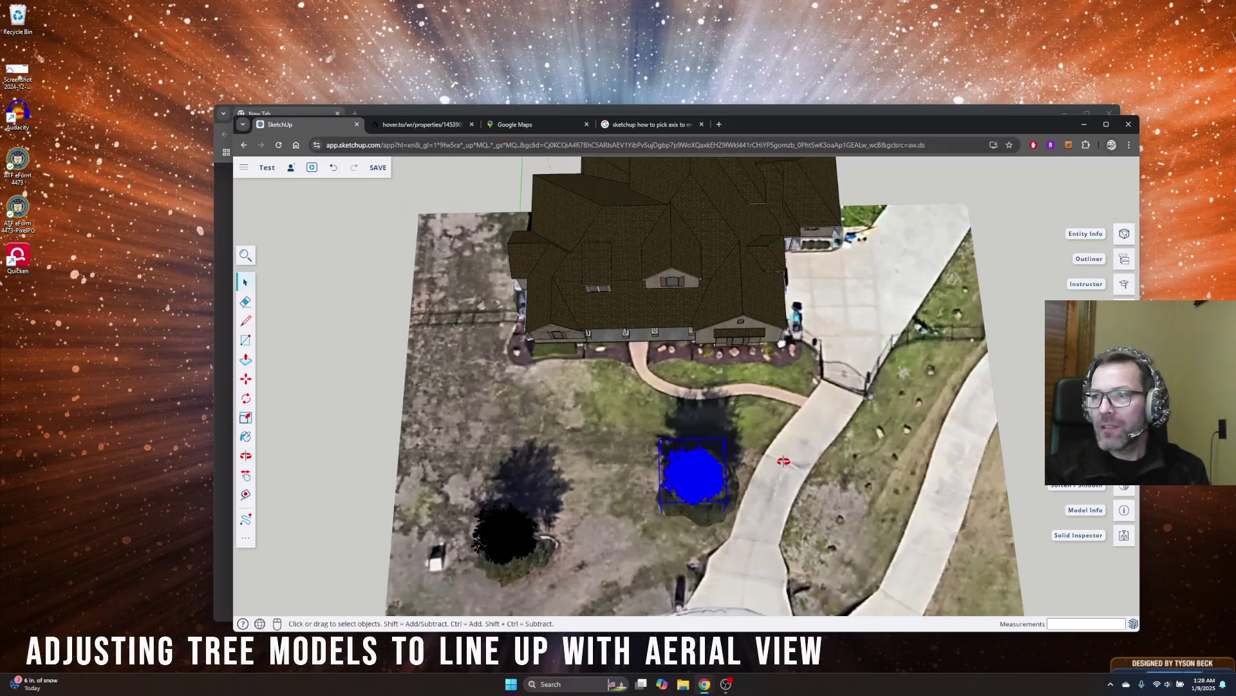
{"action": "middle_click_drag", "start_coordinate": [784, 440], "coordinate": [791, 236]}
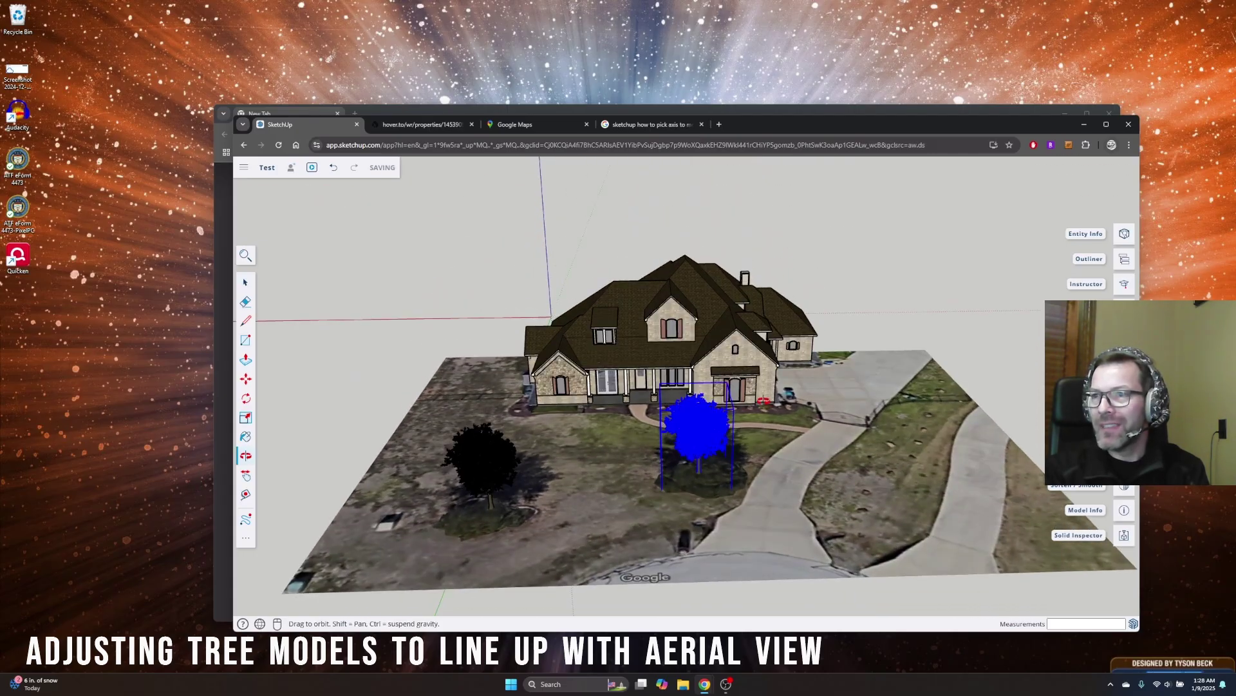
{"action": "middle_click_drag", "start_coordinate": [764, 400], "coordinate": [706, 466]}
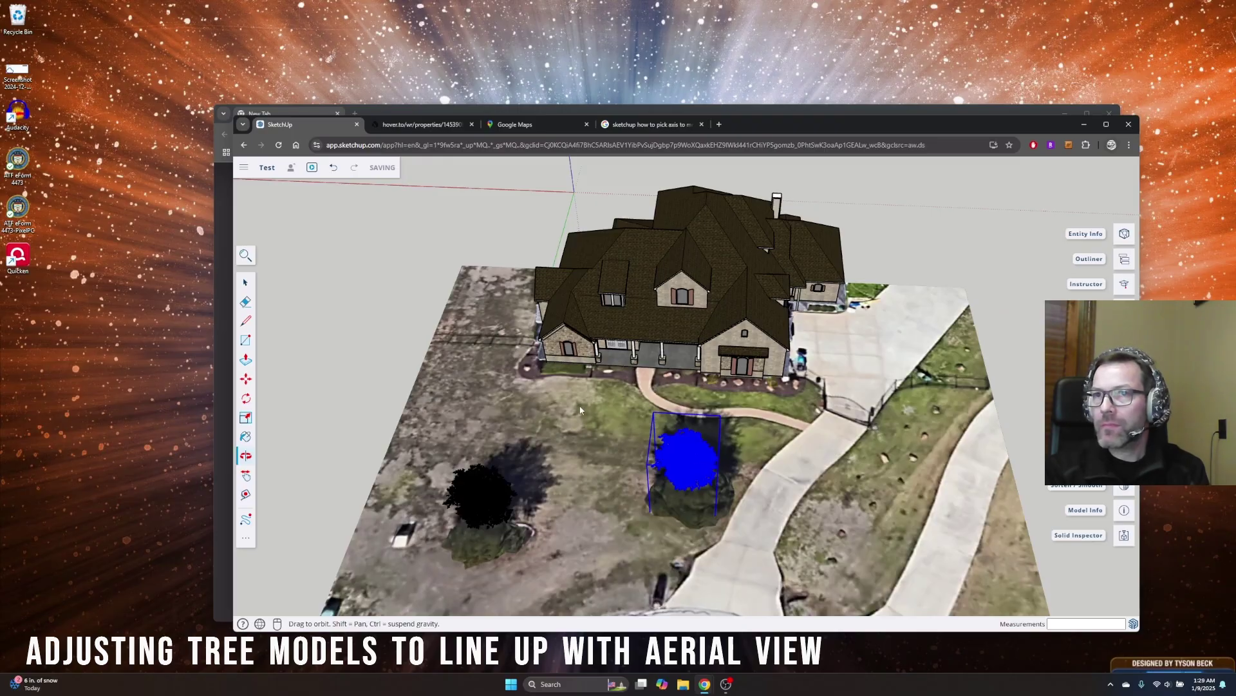
{"action": "middle_click_drag", "start_coordinate": [580, 410], "coordinate": [689, 461]}
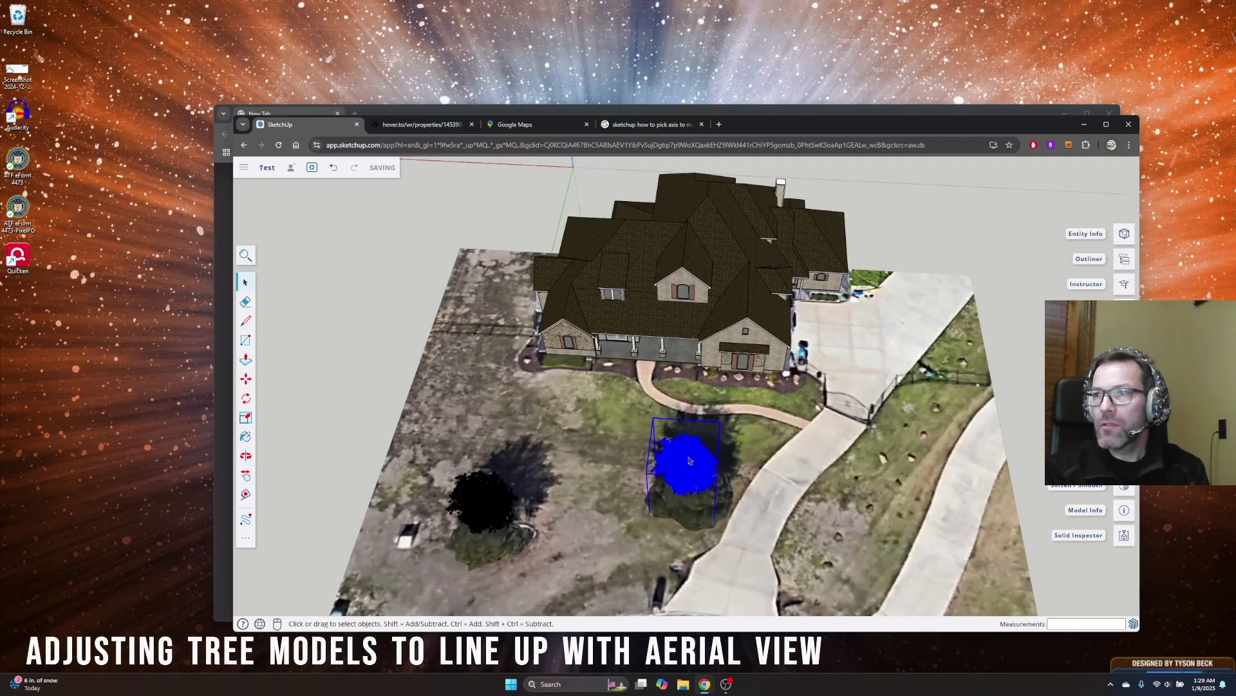
{"action": "left_click", "coordinate": [246, 418]}
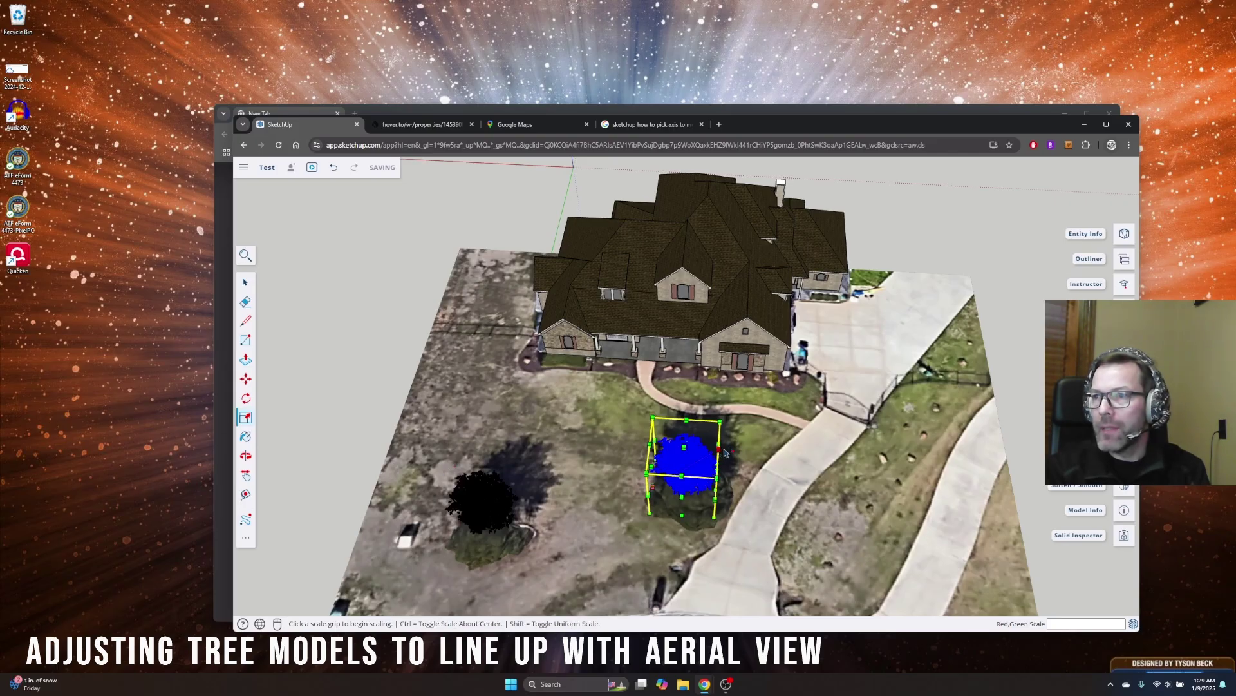
{"action": "left_click", "coordinate": [756, 474]}
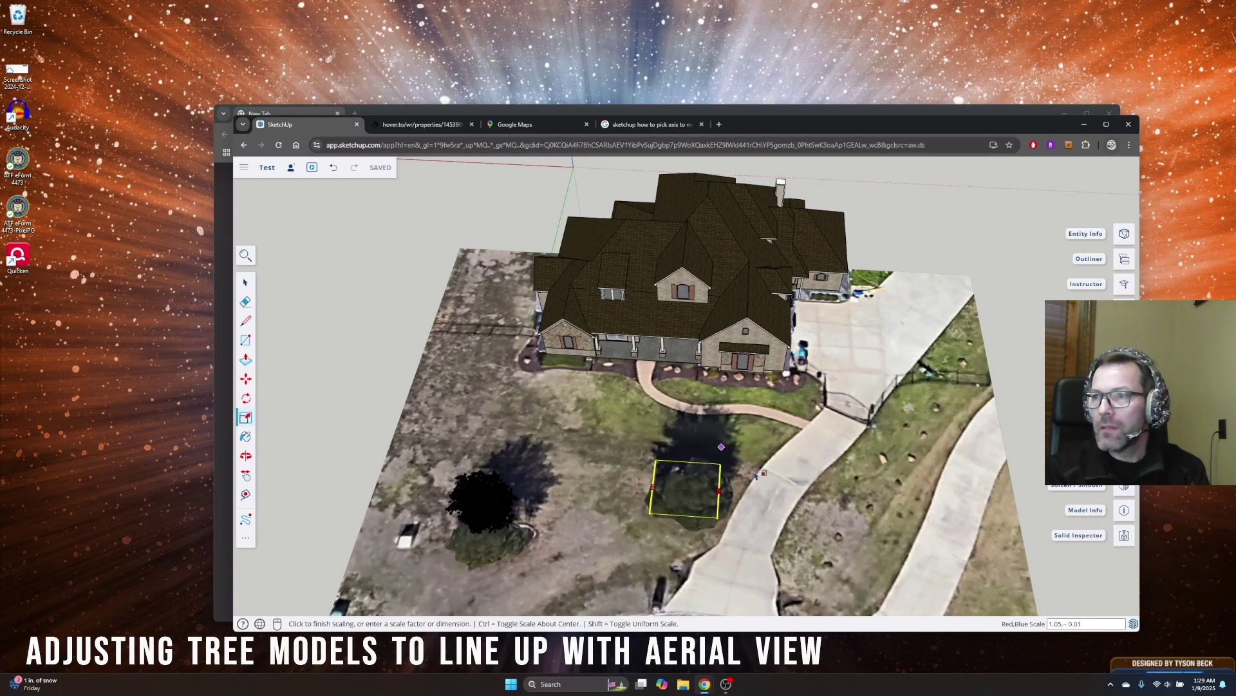
{"action": "left_click", "coordinate": [758, 475]}
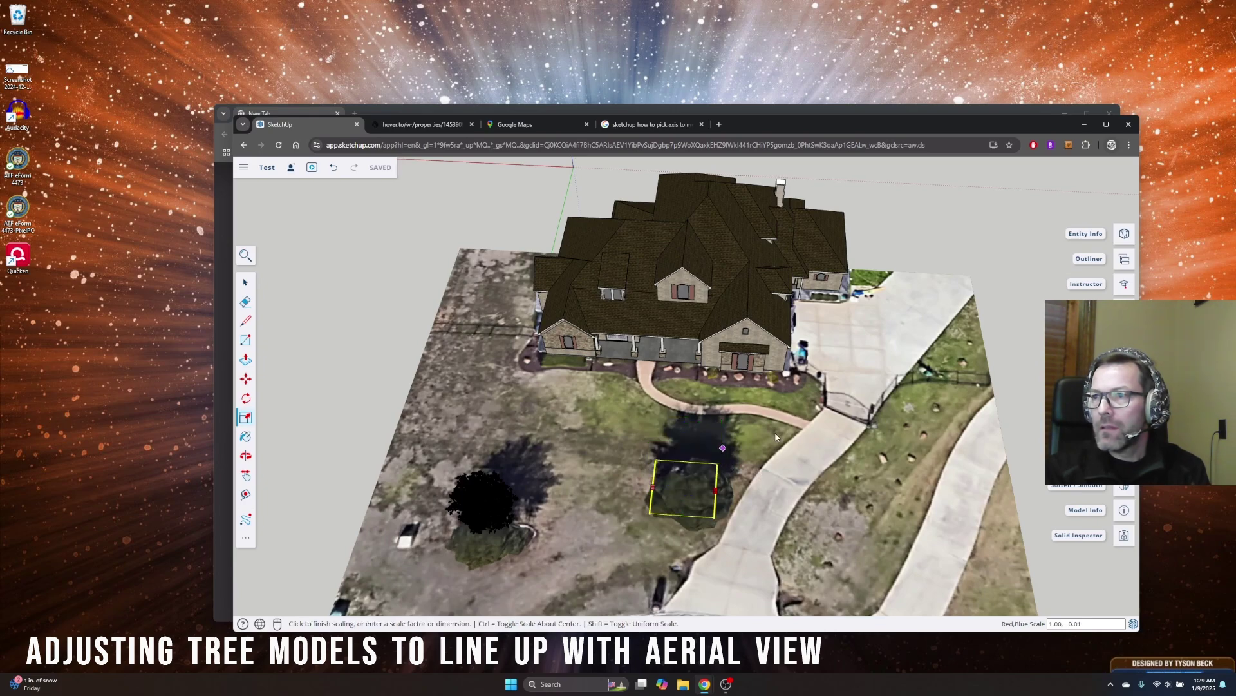
{"action": "key", "text": "o"}
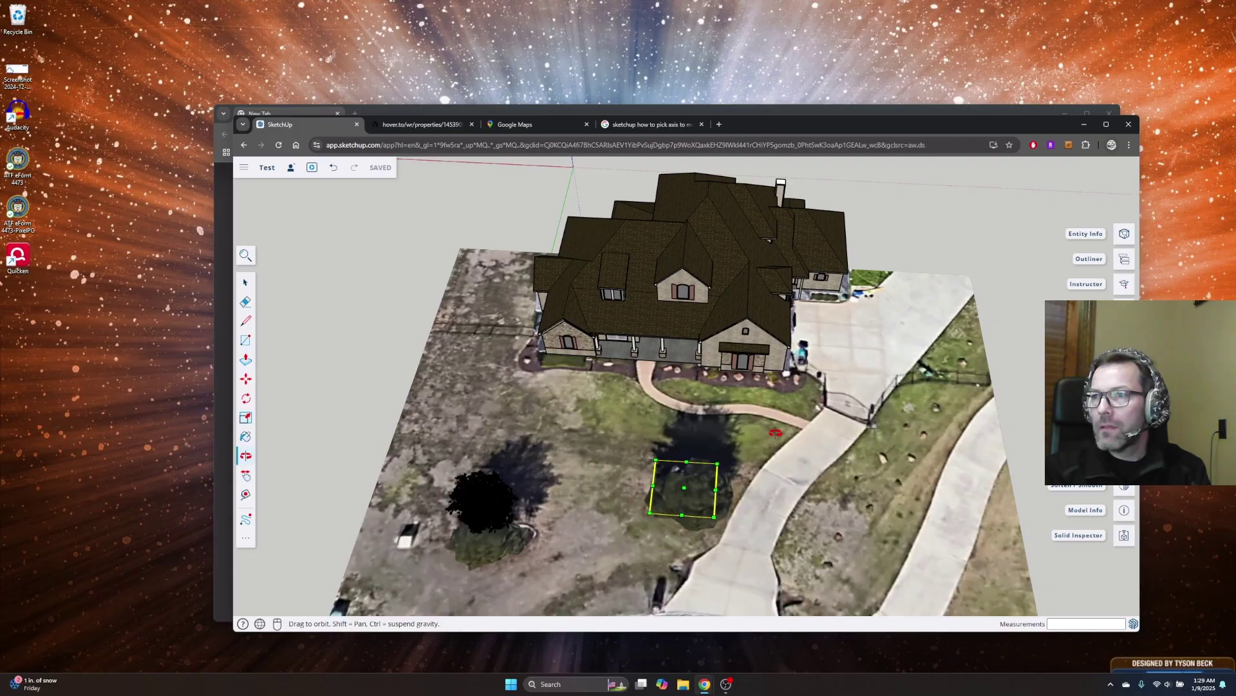
{"action": "left_click_drag", "start_coordinate": [775, 433], "coordinate": [774, 429]}
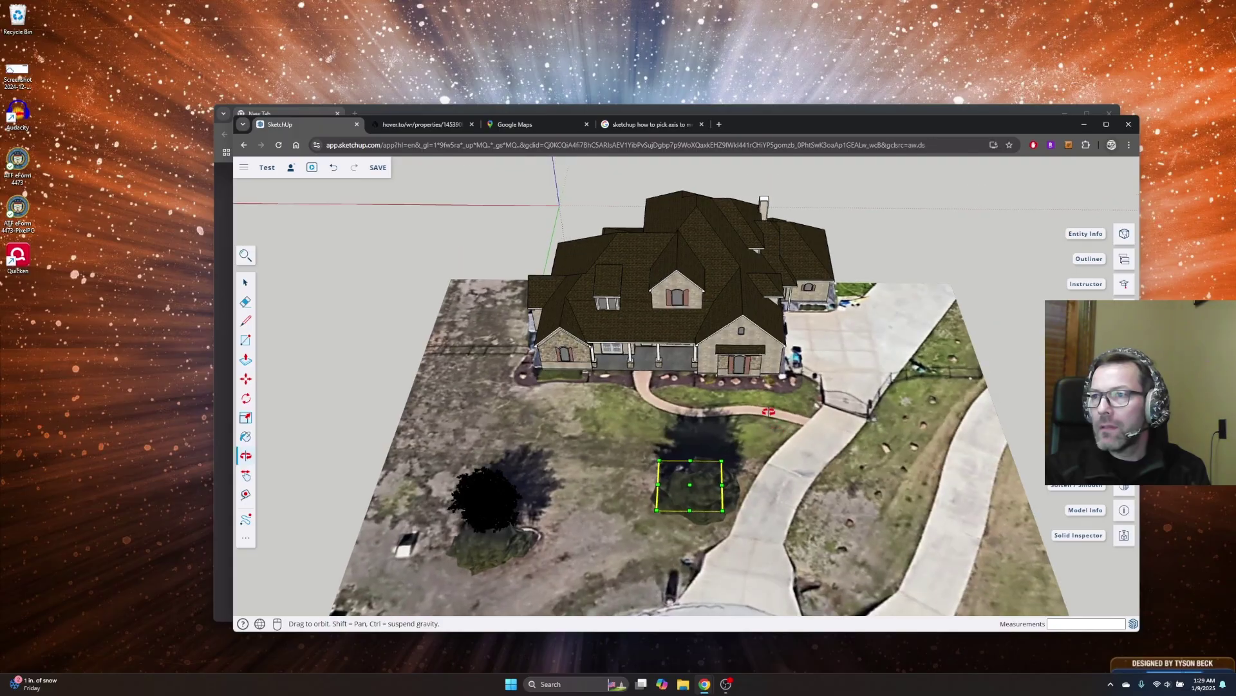
{"action": "left_click_drag", "start_coordinate": [769, 411], "coordinate": [769, 410]}
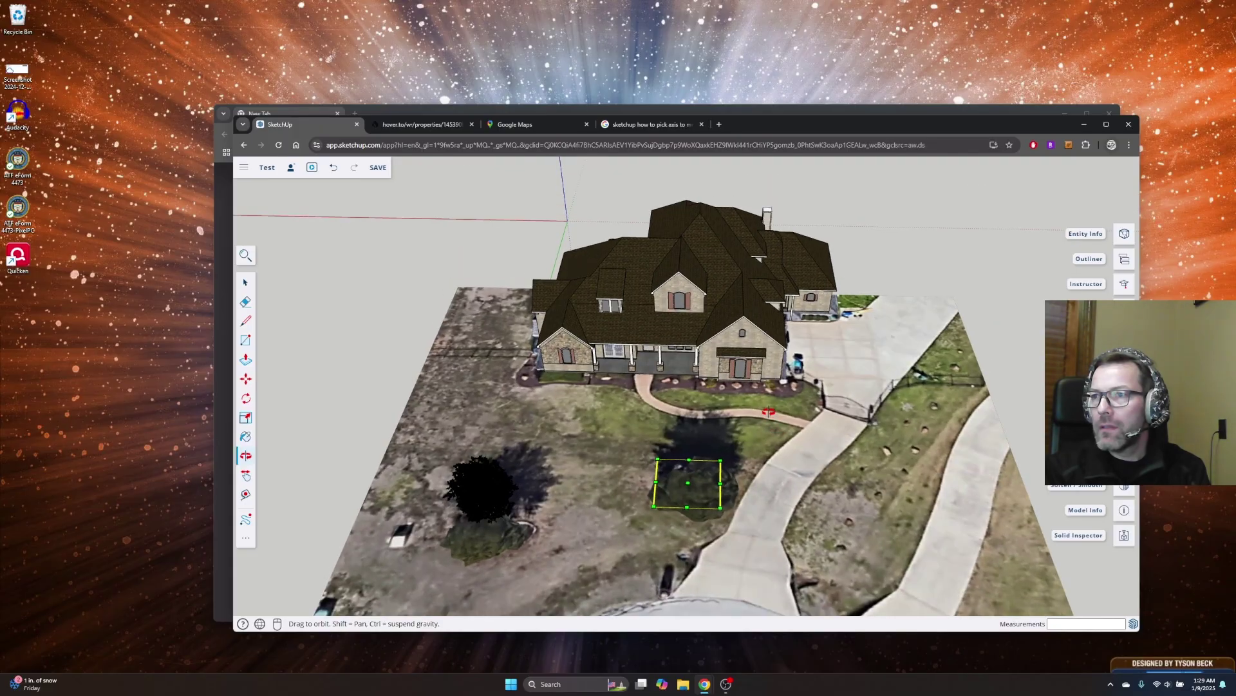
{"action": "key", "text": "s"}
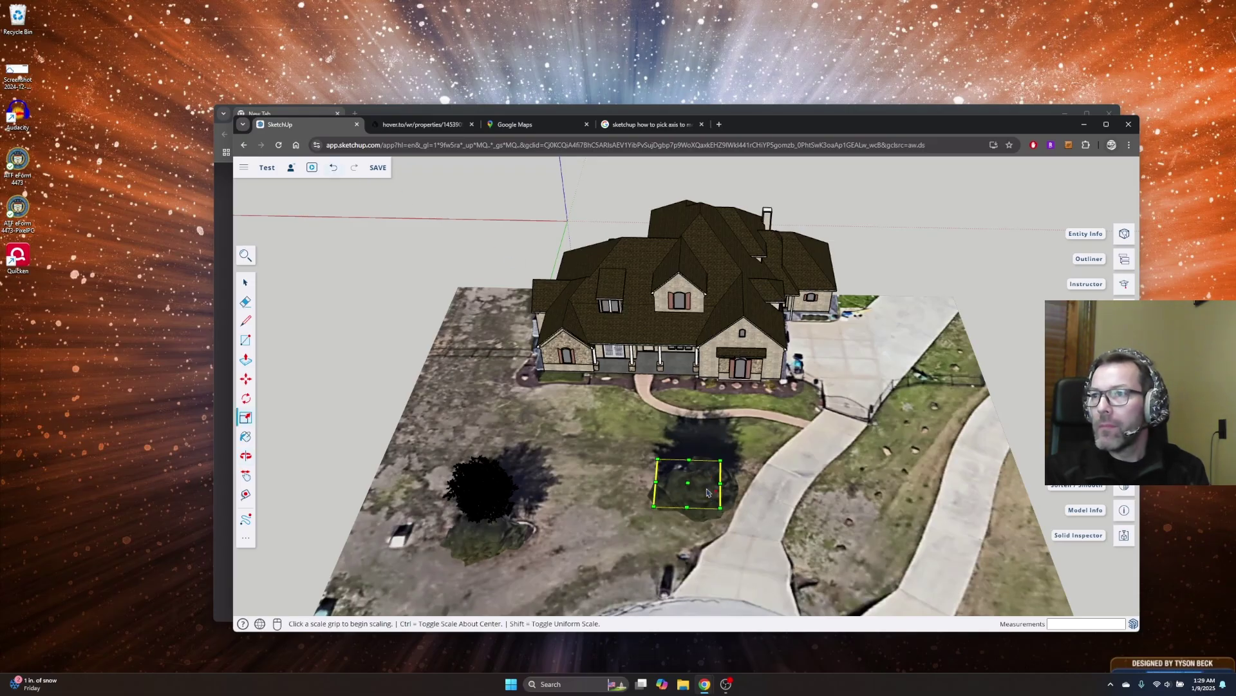
{"action": "left_click_drag", "start_coordinate": [718, 502], "coordinate": [741, 451]}
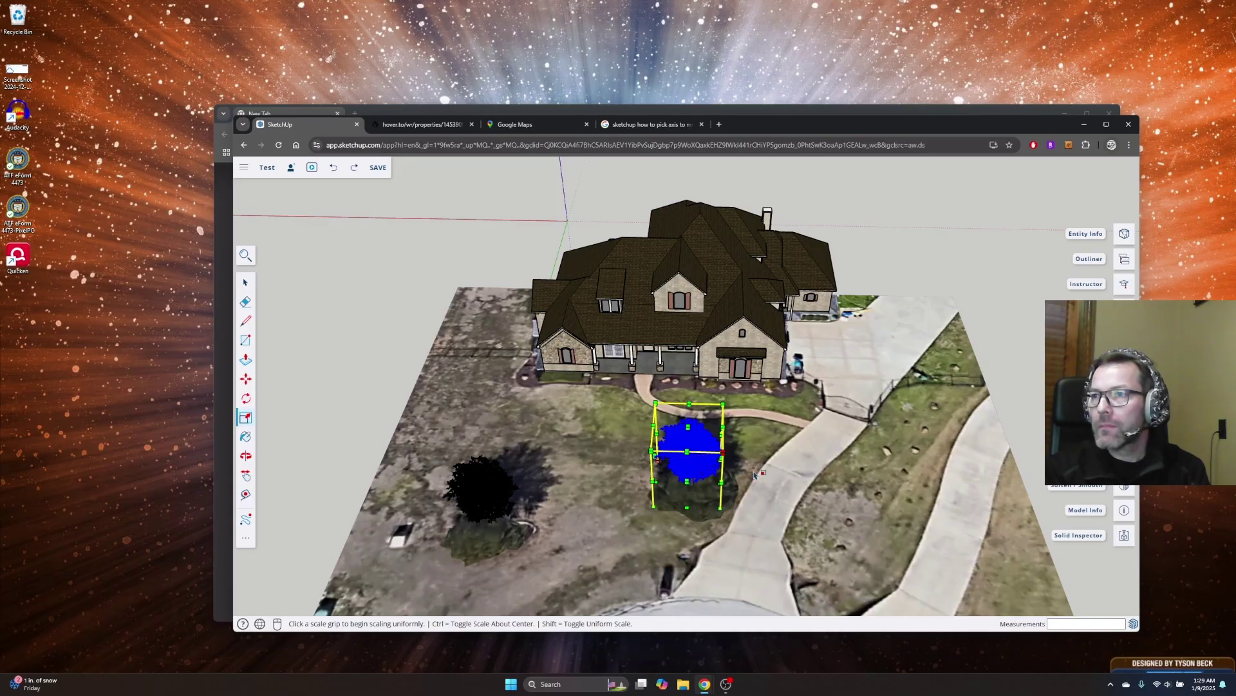
Step: Scale the tree nearest the driveway by about 1.16 along the red axis and 1.17 along the blue axis
{"action": "scroll", "coordinate": [759, 477], "scroll_direction": "up", "scroll_amount": 1}
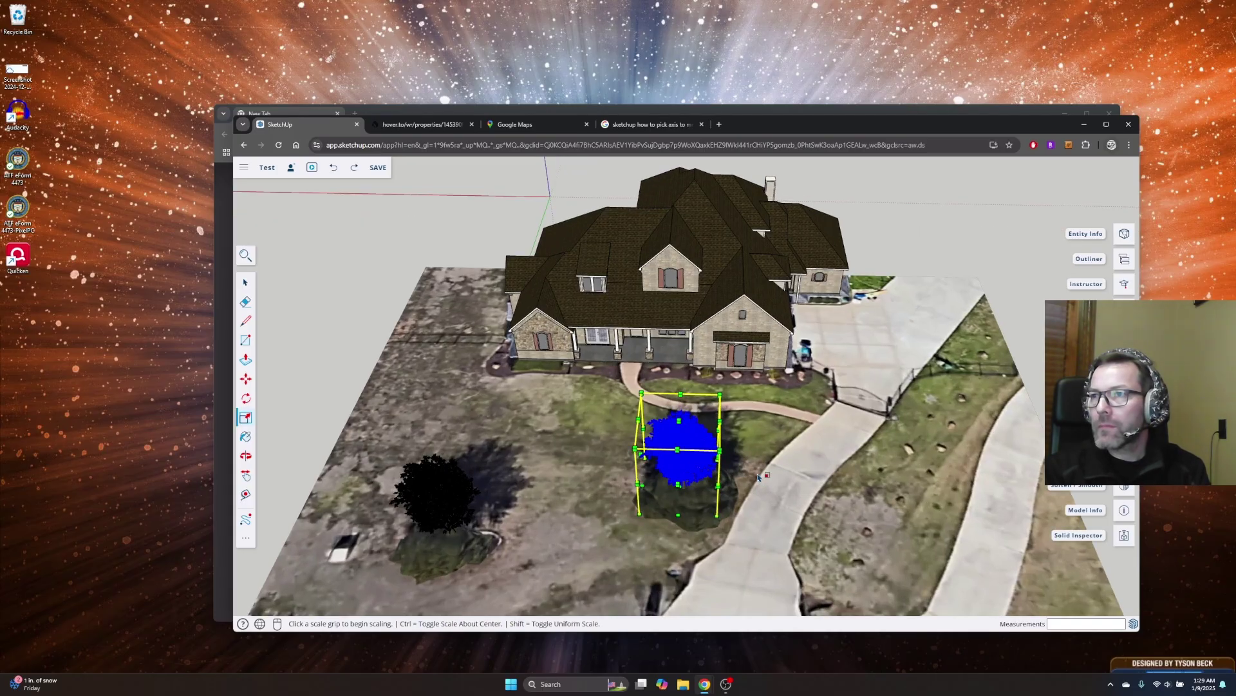
{"action": "scroll", "coordinate": [759, 476], "scroll_direction": "up", "scroll_amount": 2}
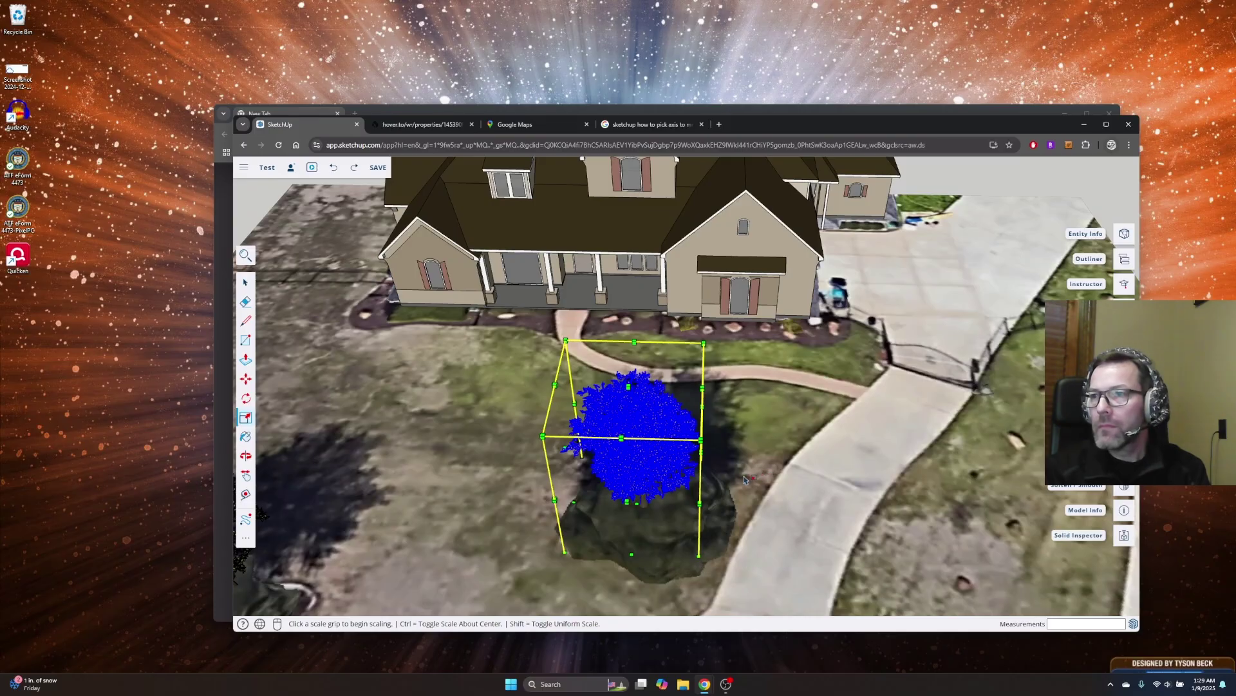
{"action": "middle_click_drag", "start_coordinate": [745, 479], "coordinate": [722, 399]}
{"action": "key", "text": "s"}
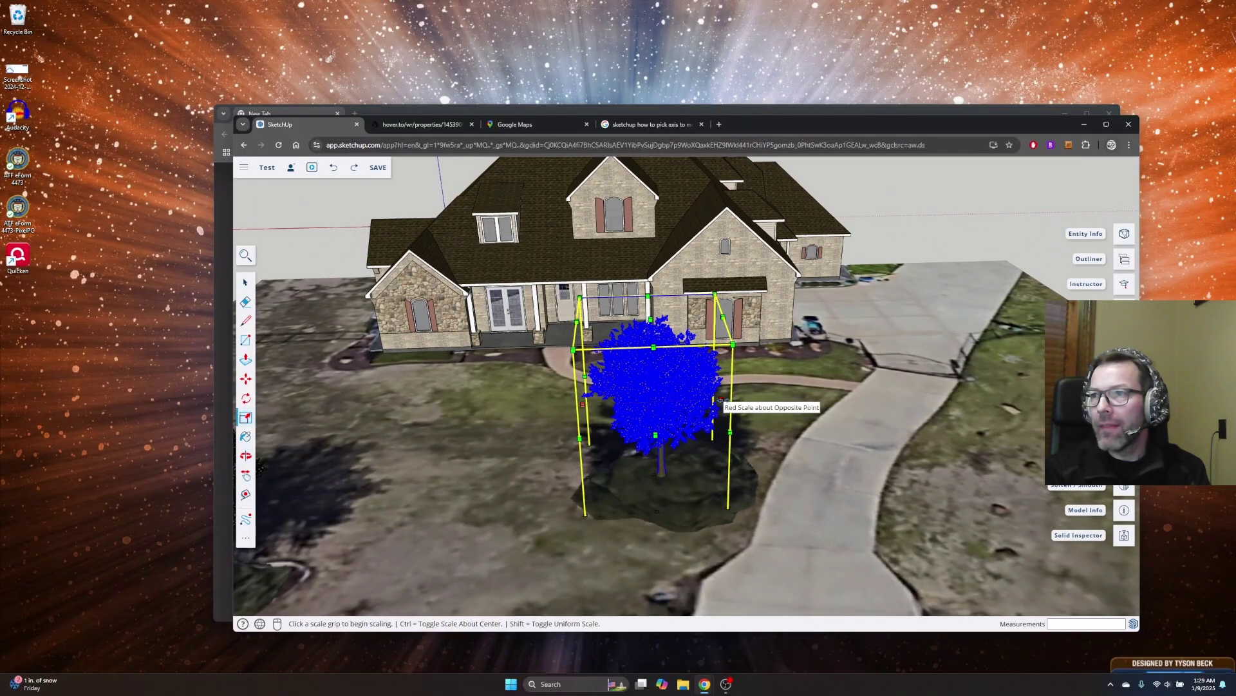
{"action": "left_click", "coordinate": [740, 397]}
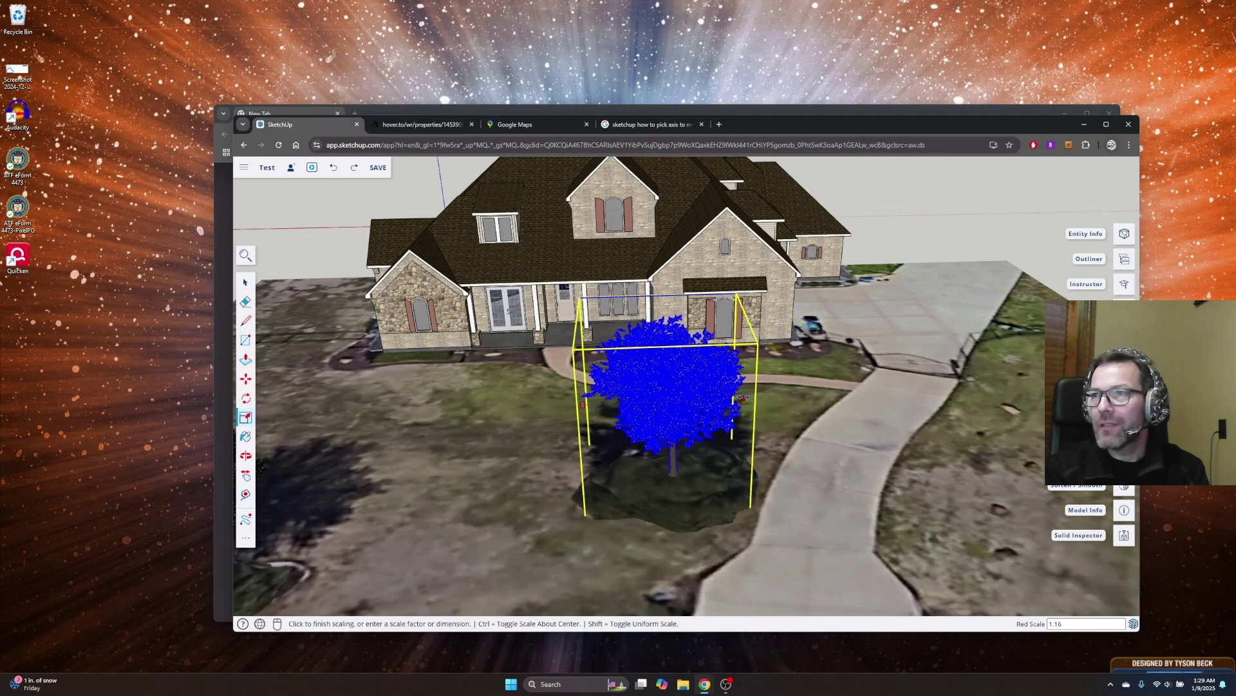
{"action": "left_click", "coordinate": [743, 397]}
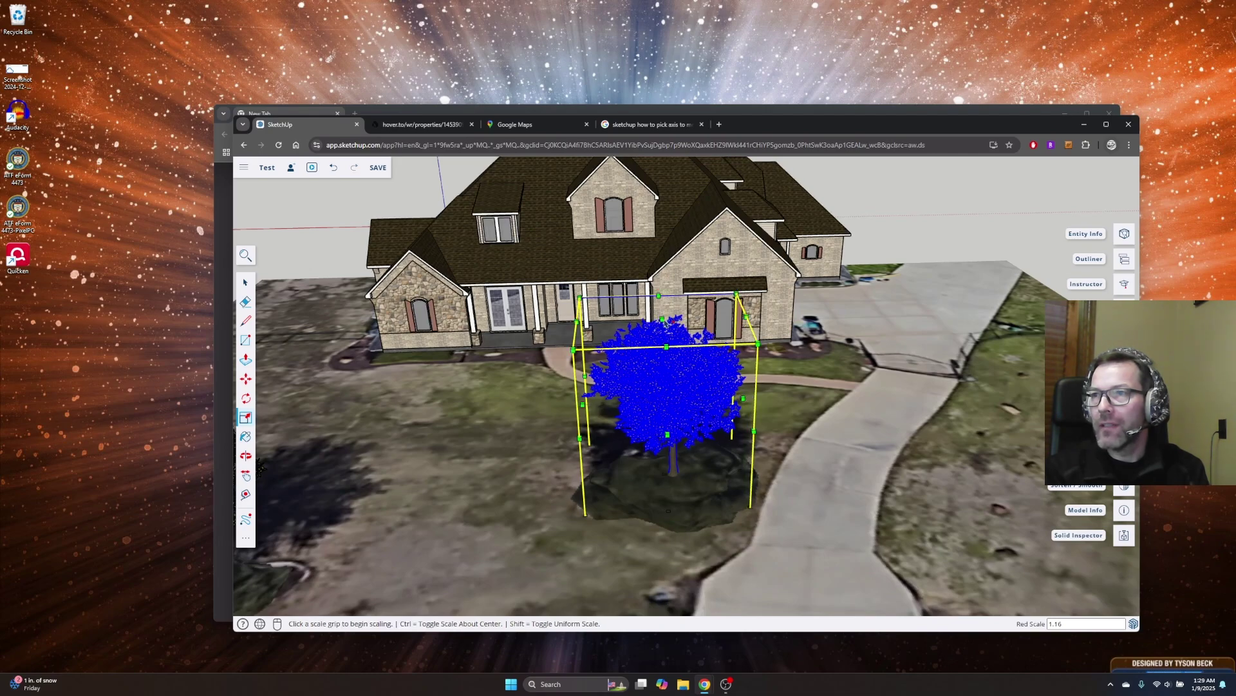
{"action": "left_click", "coordinate": [662, 319]}
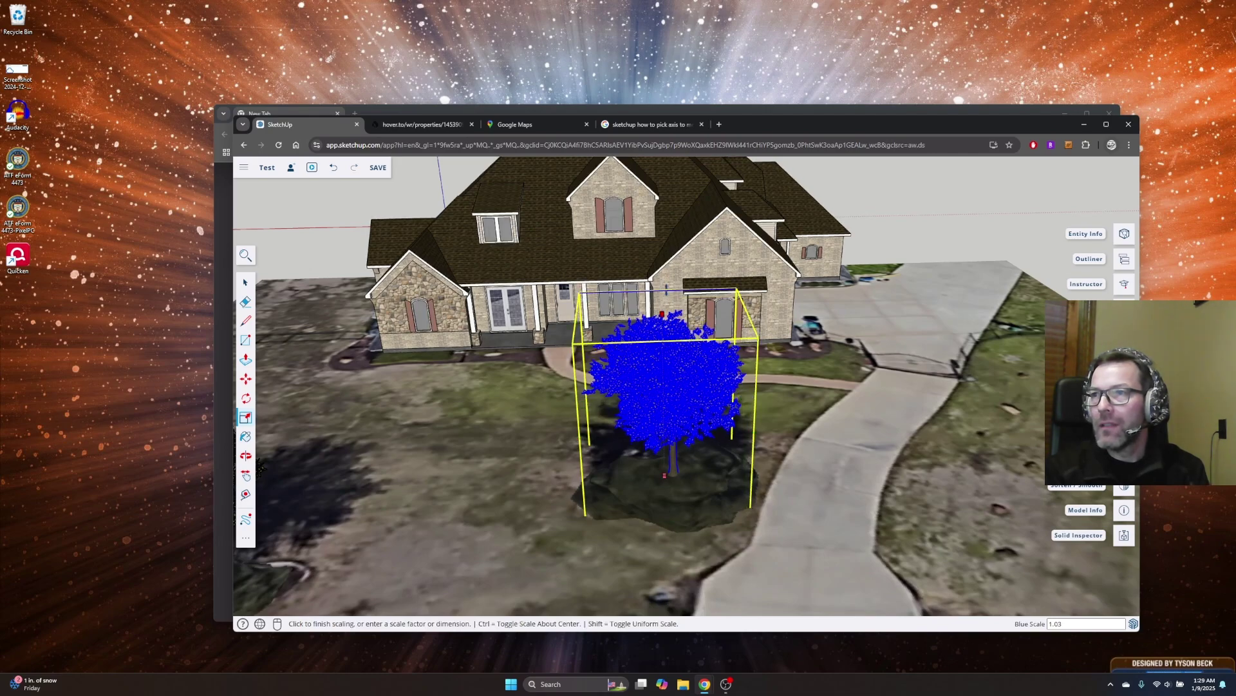
{"action": "left_click", "coordinate": [618, 437]}
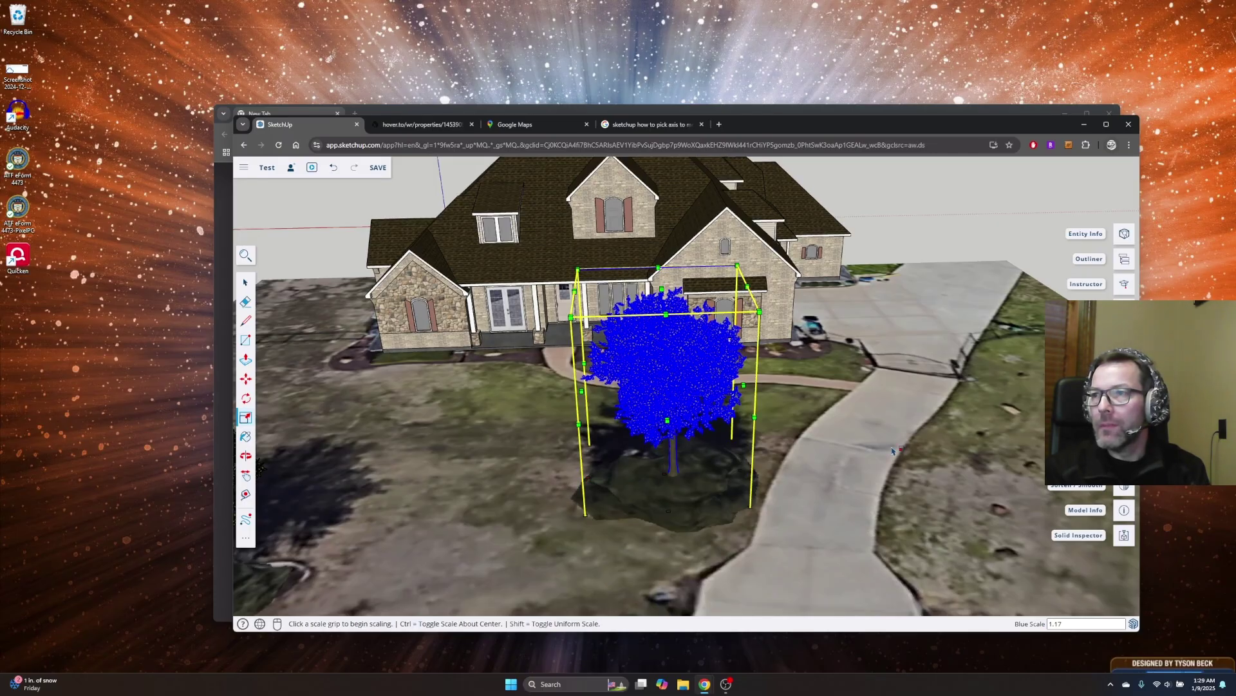
Step: Scale the tree farther from the driveway by about 1.14 along the red axis
{"action": "scroll", "coordinate": [893, 451], "scroll_direction": "down", "scroll_amount": 2}
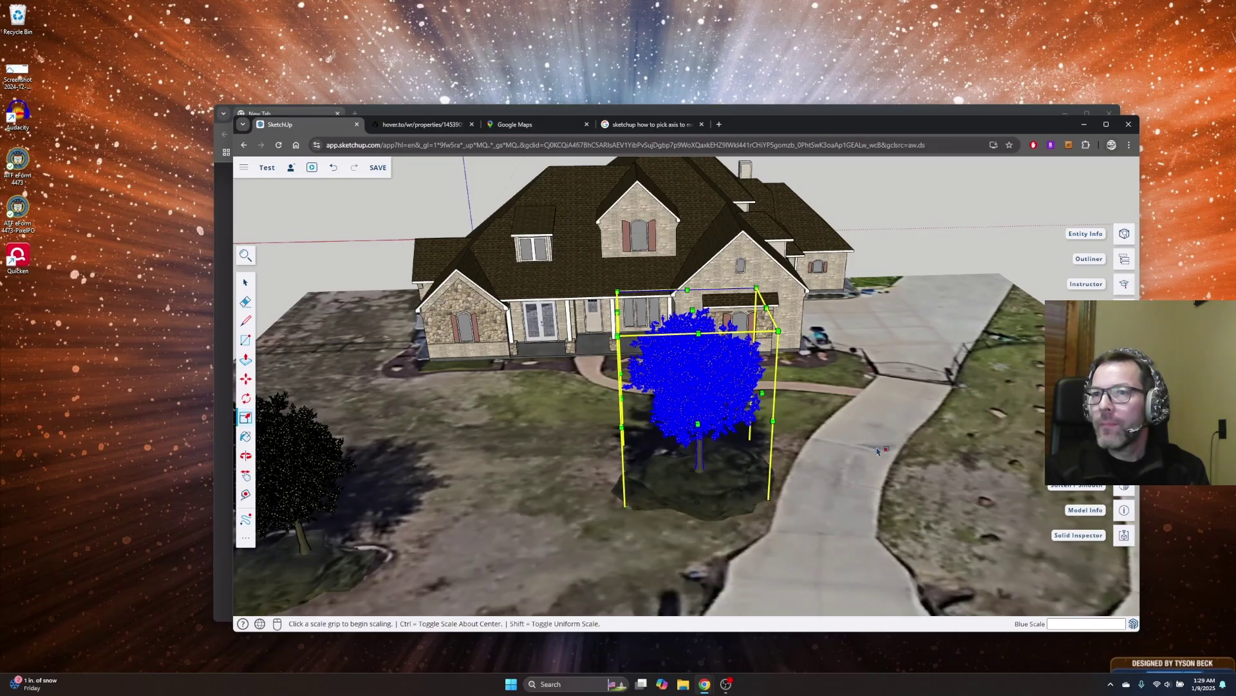
{"action": "scroll", "coordinate": [887, 449], "scroll_direction": "down", "scroll_amount": 3}
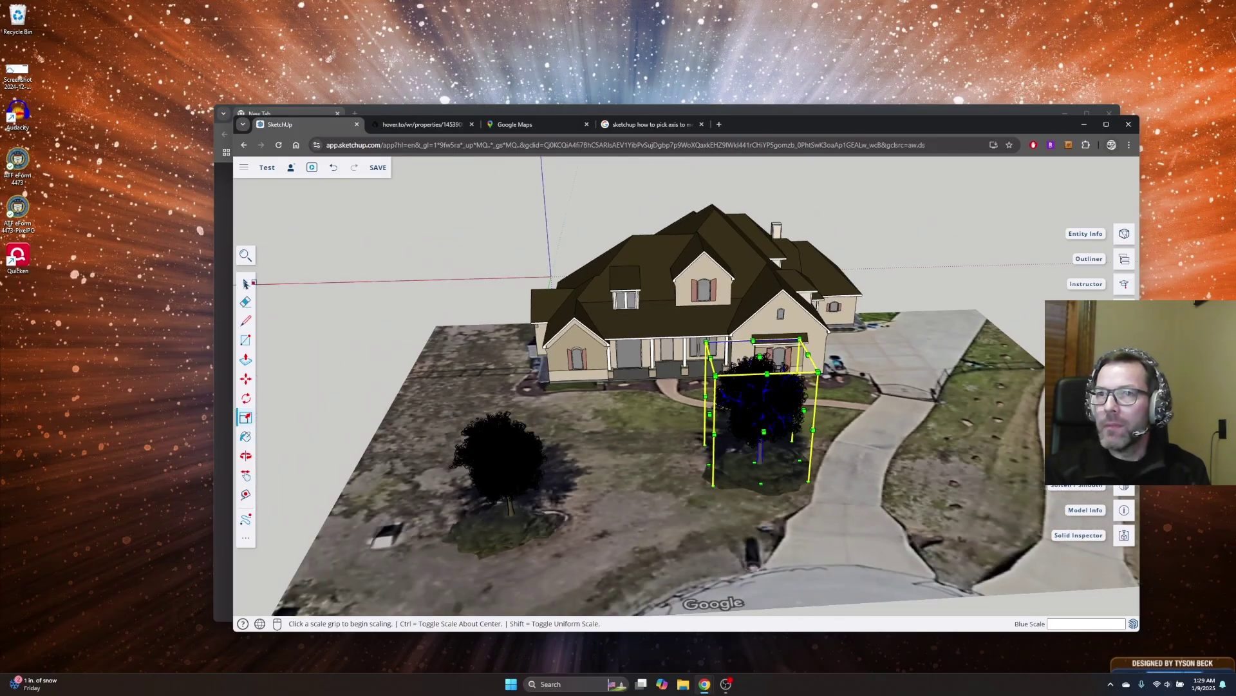
{"action": "key", "text": "space"}
{"action": "left_click", "coordinate": [515, 451]}
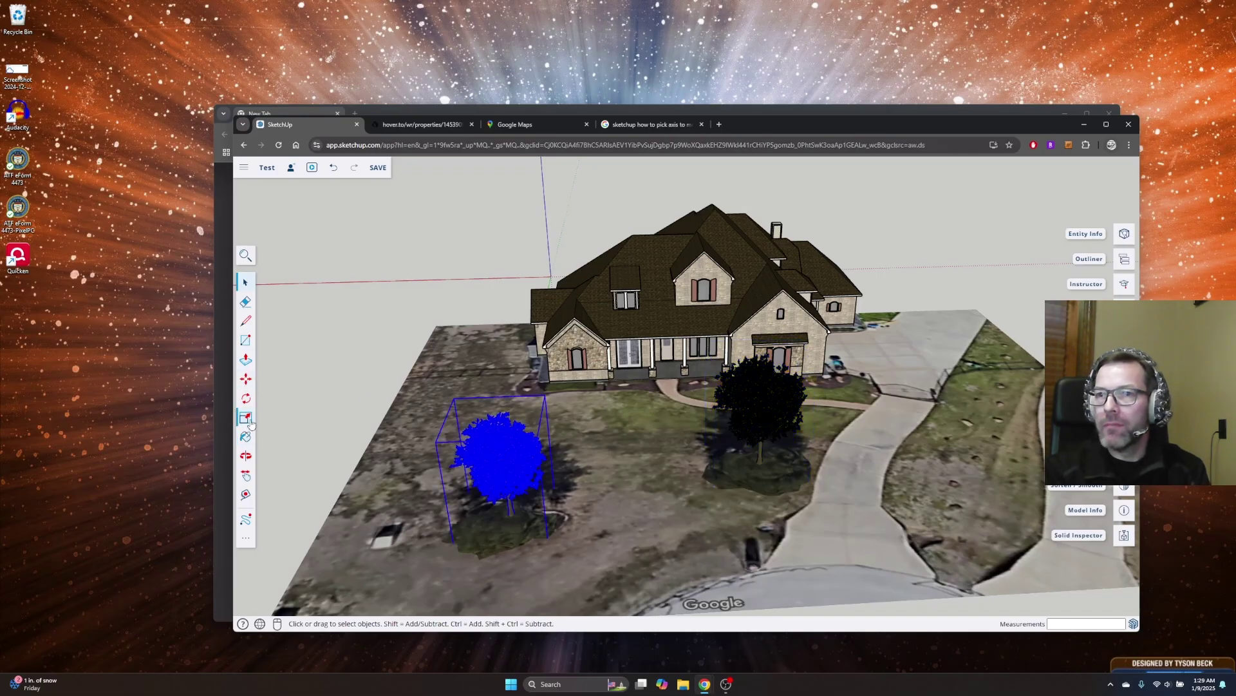
{"action": "key", "text": "s"}
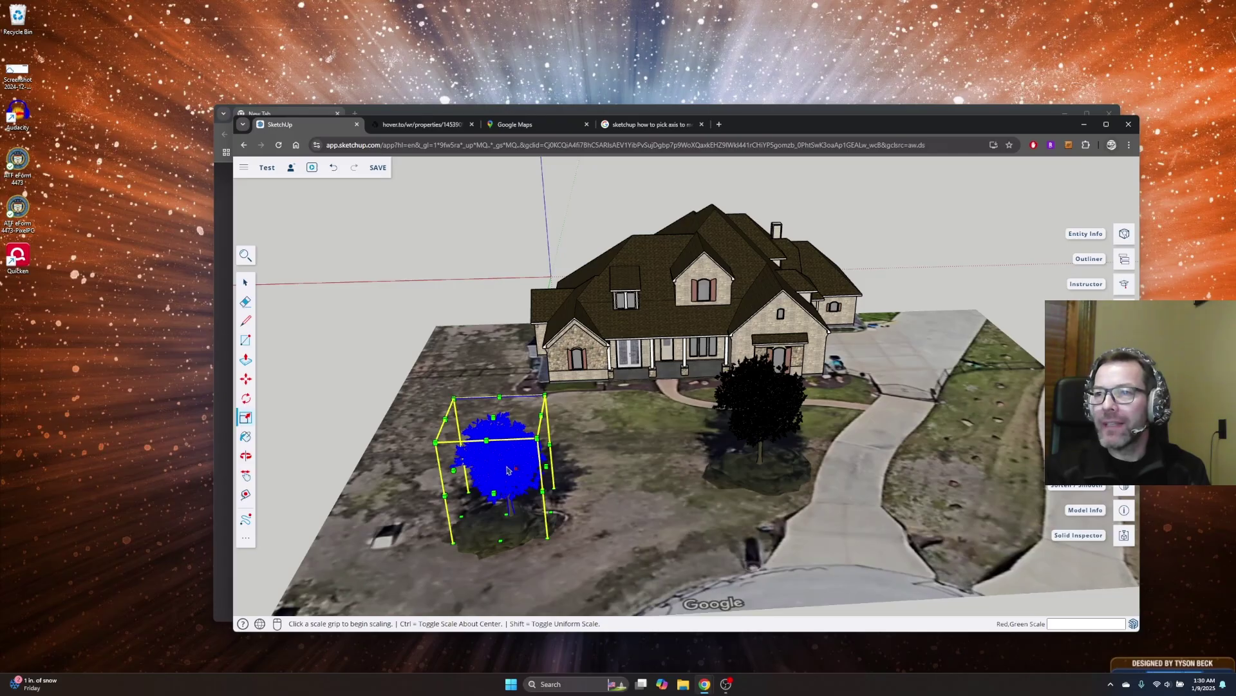
{"action": "scroll", "coordinate": [507, 463], "scroll_direction": "up", "scroll_amount": 1}
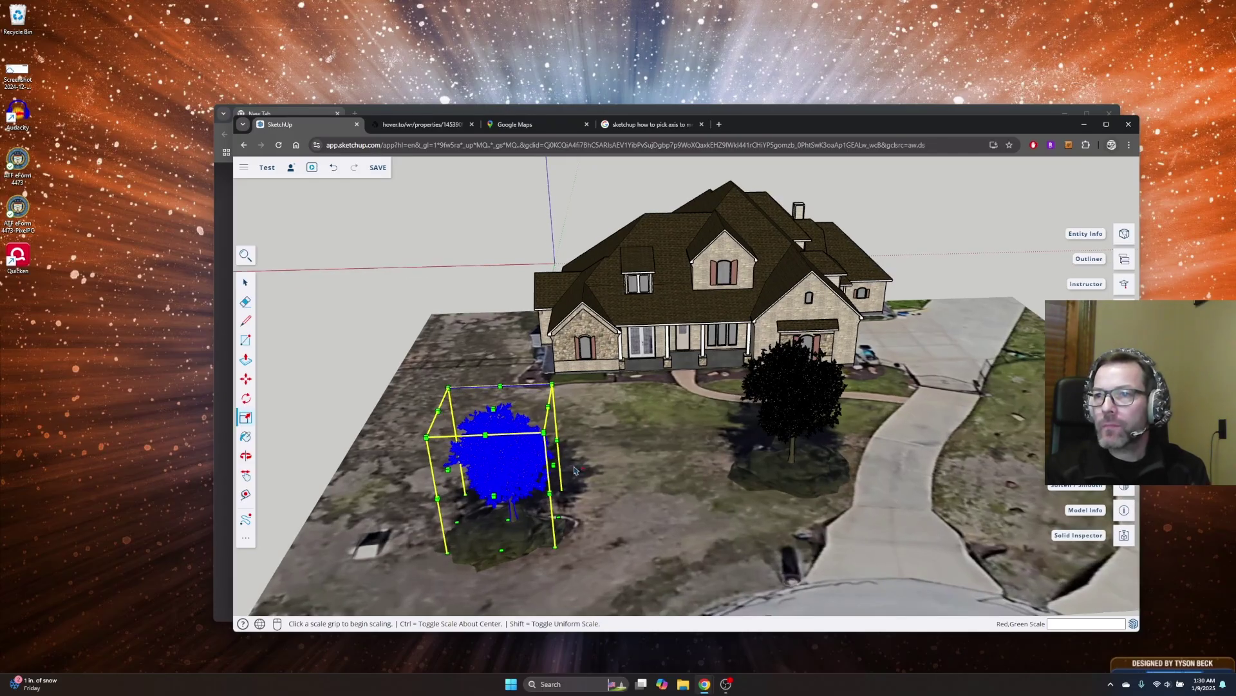
{"action": "scroll", "coordinate": [557, 468], "scroll_direction": "up", "scroll_amount": 1}
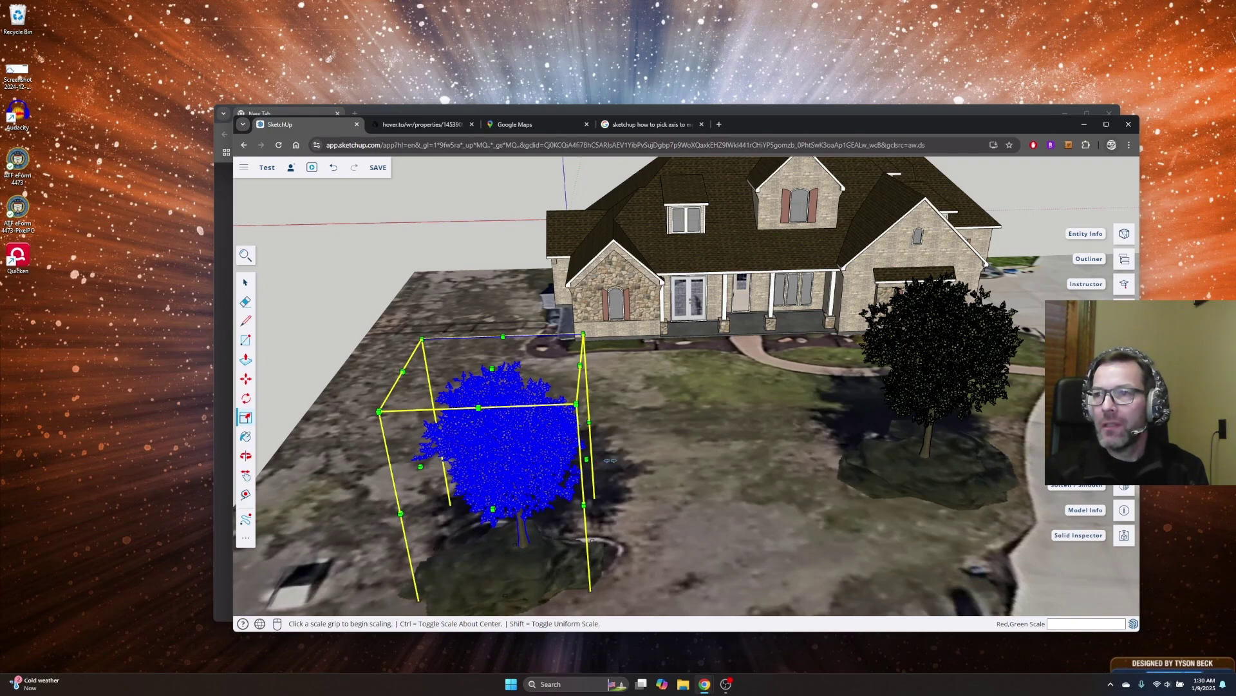
{"action": "left_click", "coordinate": [587, 459]}
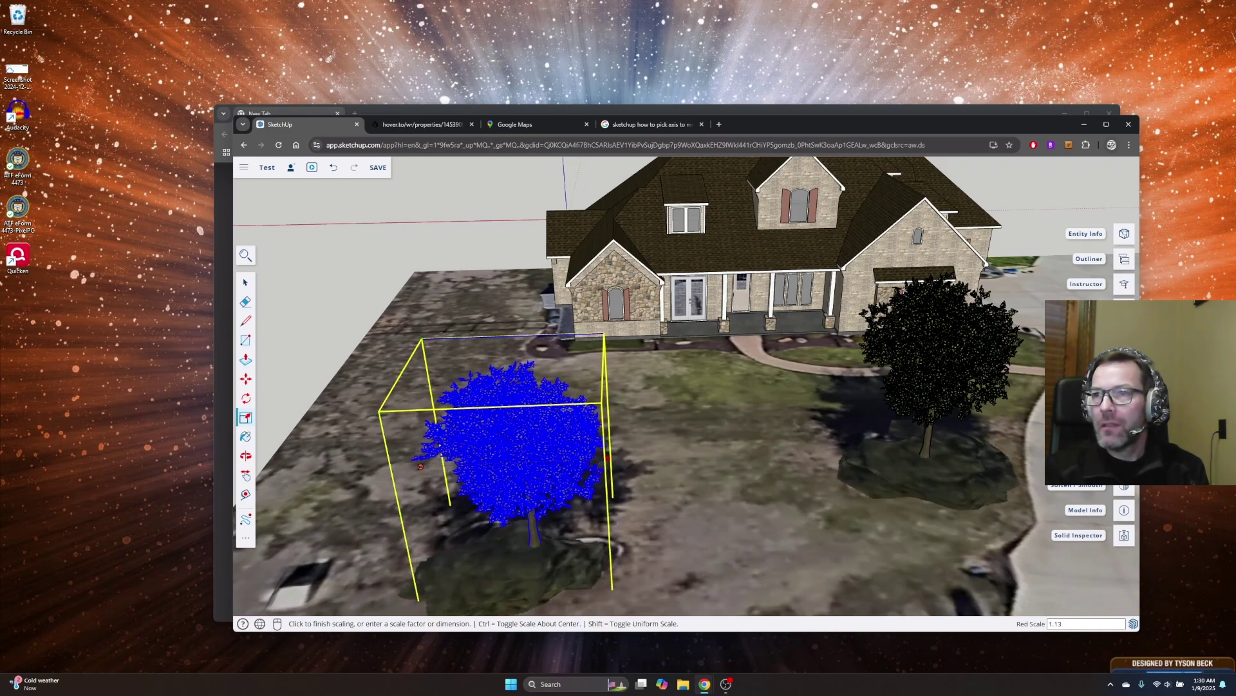
{"action": "left_click", "coordinate": [516, 376]}
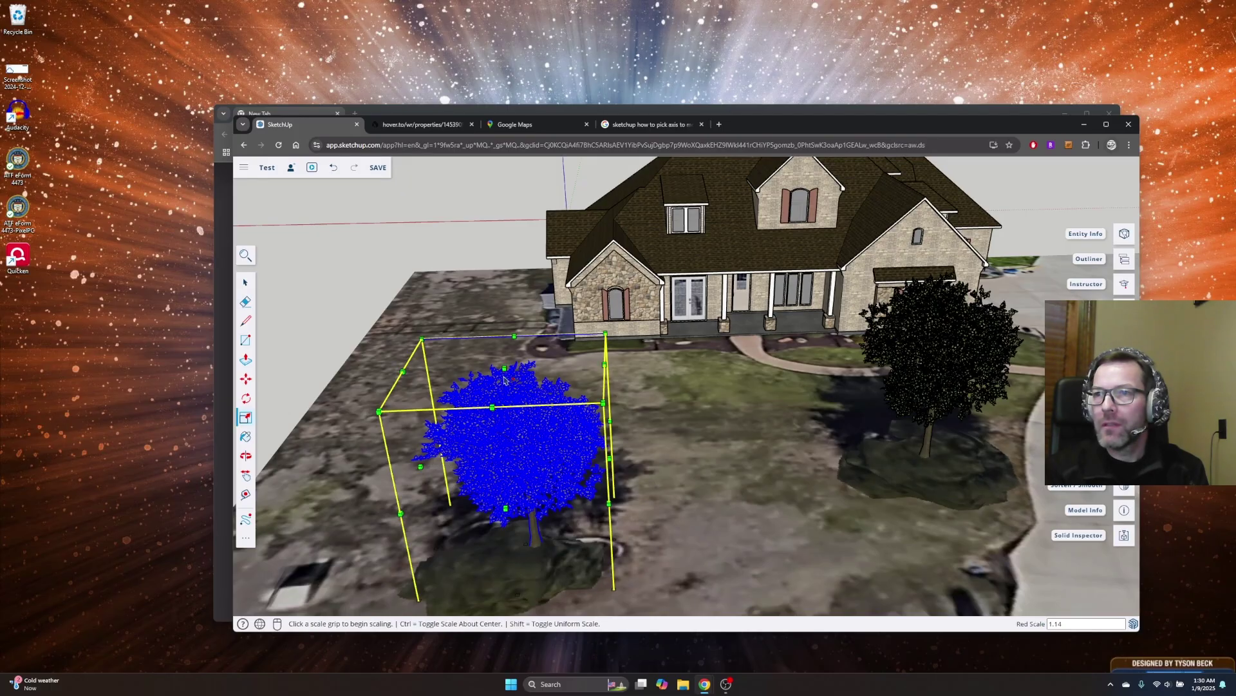
Step: Try to make the tree farther from the driveway taller by scaling it along the blue axis
{"action": "left_click", "coordinate": [506, 342]}
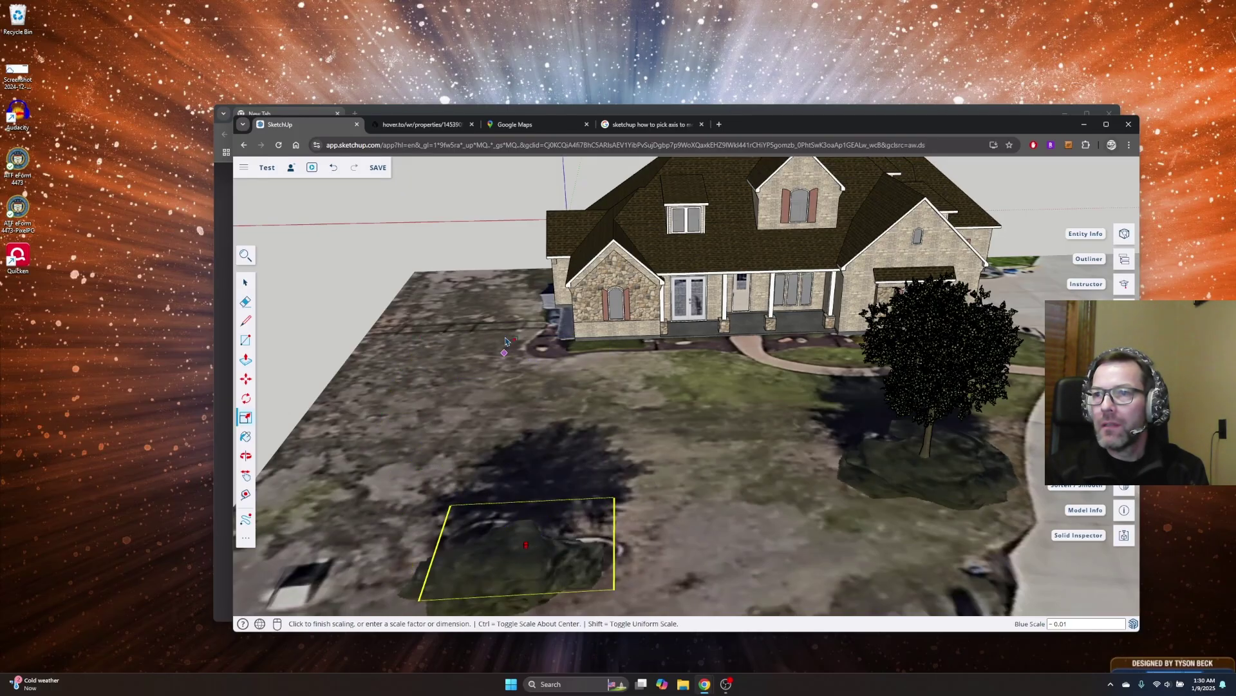
{"action": "left_click", "coordinate": [506, 342]}
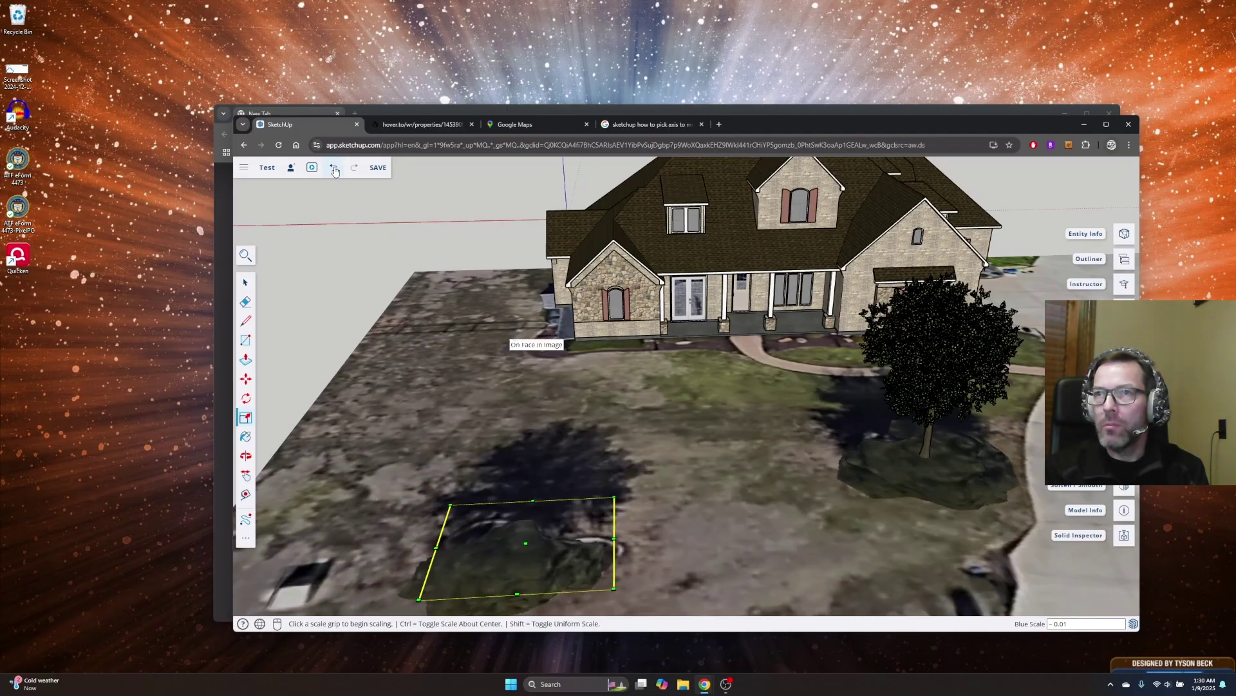
{"action": "key", "text": "ctrl+z"}
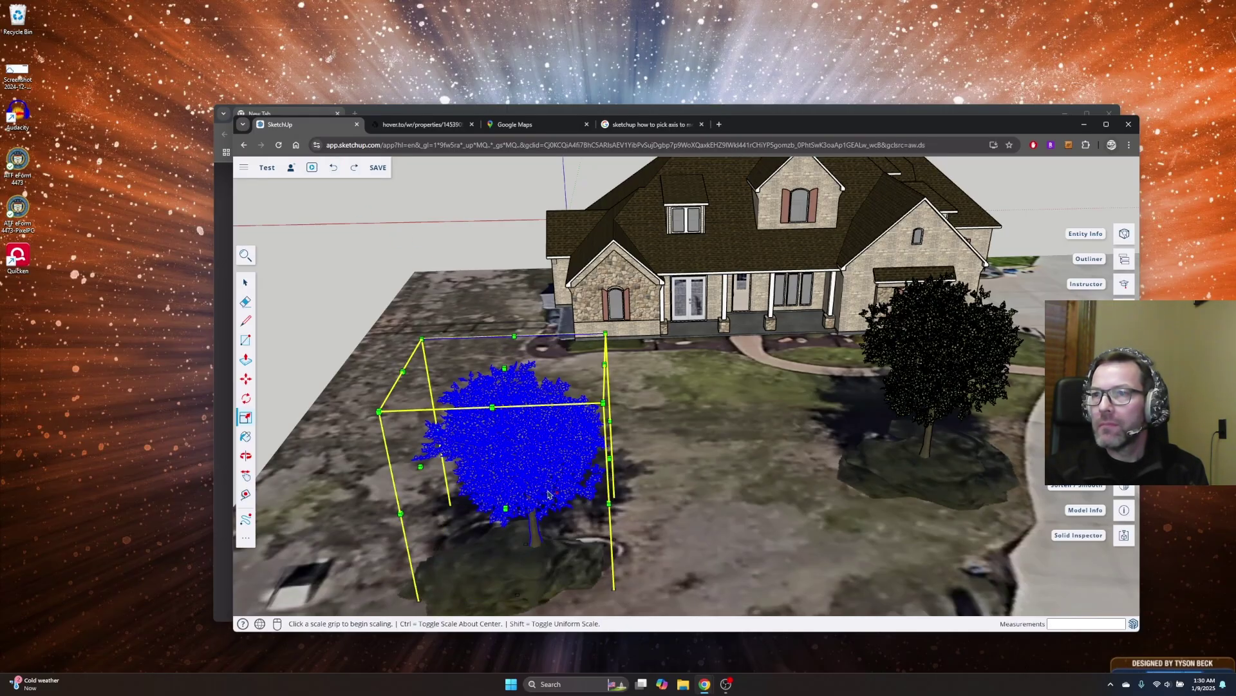
{"action": "left_click", "coordinate": [502, 351]}
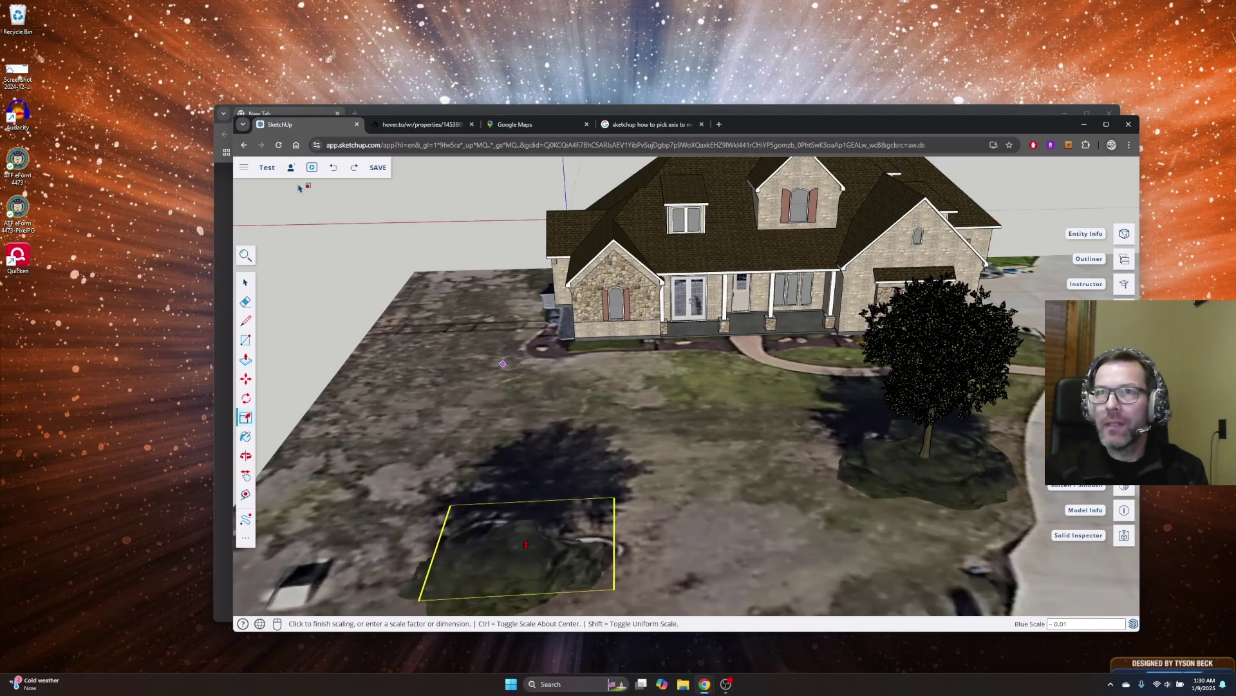
{"action": "left_click", "coordinate": [332, 169]}
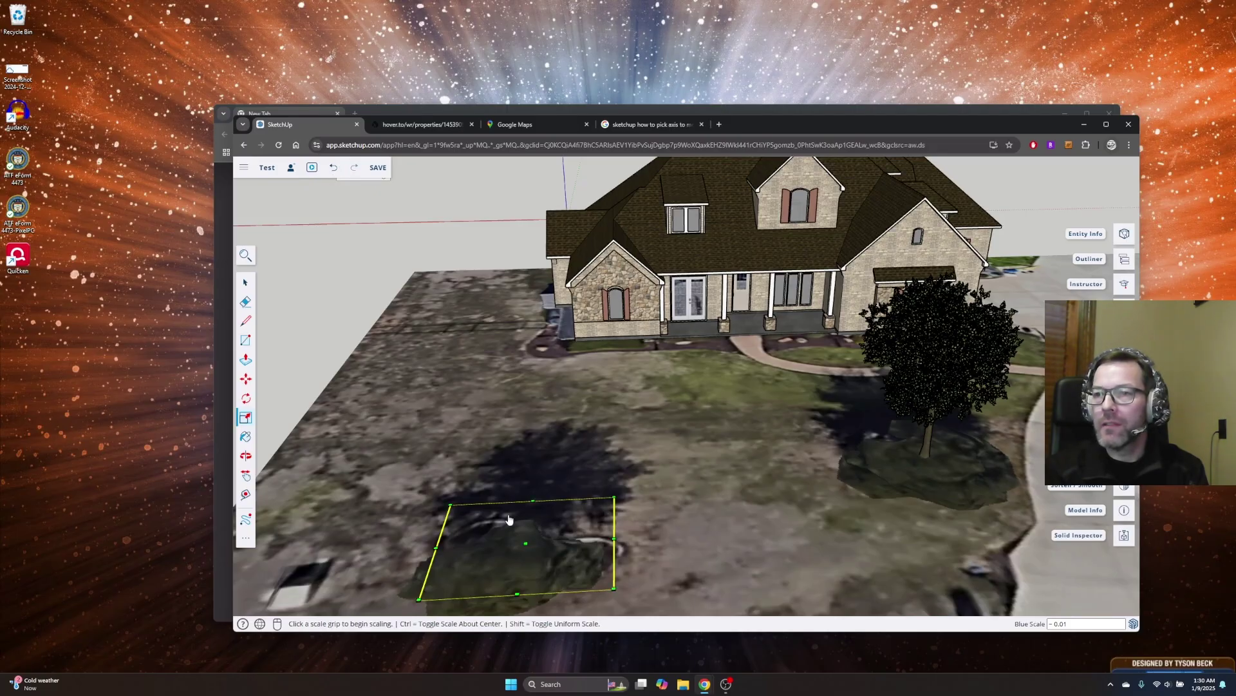
{"action": "key", "text": "ctrl+z"}
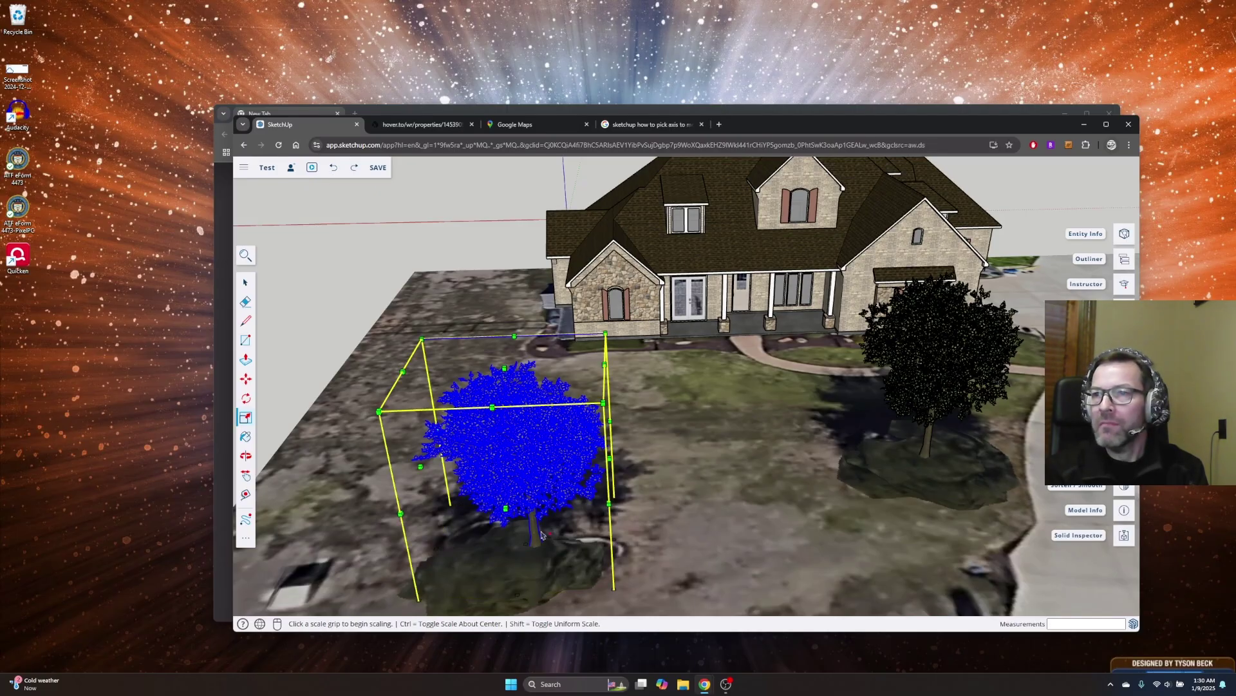
Step: Scale the tree farther from the driveway by about 0.87 along the green axis and 1.14 along the blue axis
{"action": "left_click", "coordinate": [493, 381]}
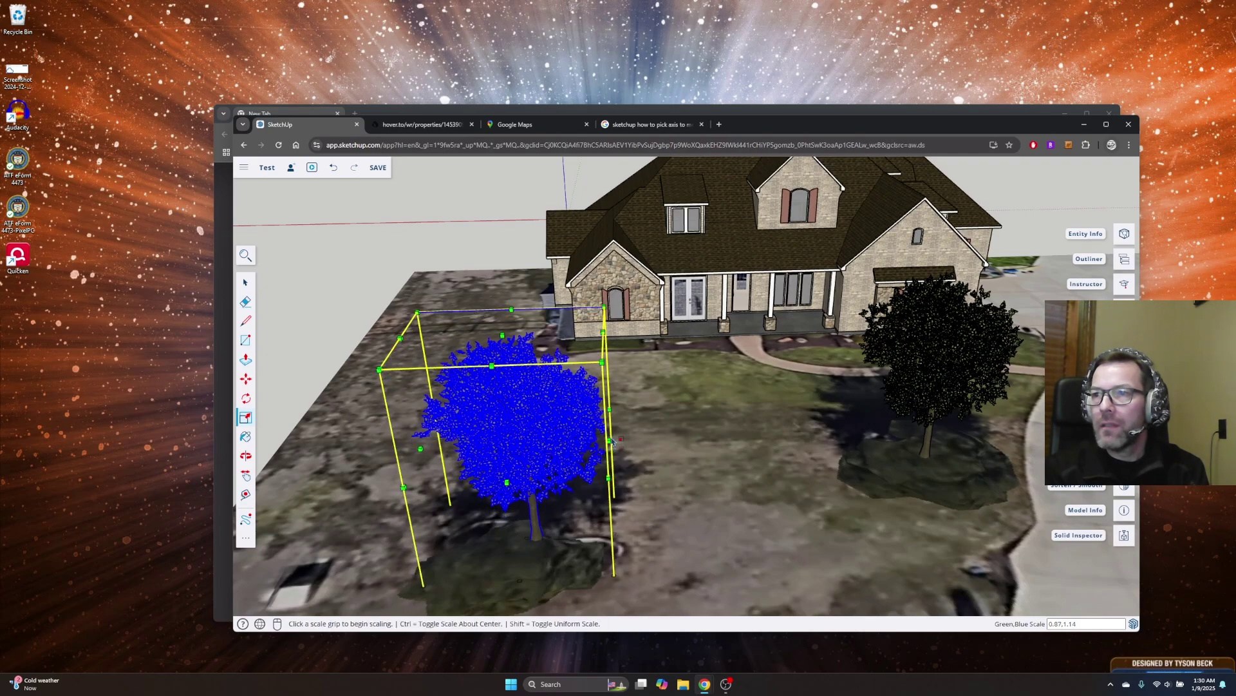
Step: Scale the tree farther from the driveway by about 1.09 along the red axis
{"action": "left_click", "coordinate": [609, 440]}
{"action": "left_click", "coordinate": [609, 441]}
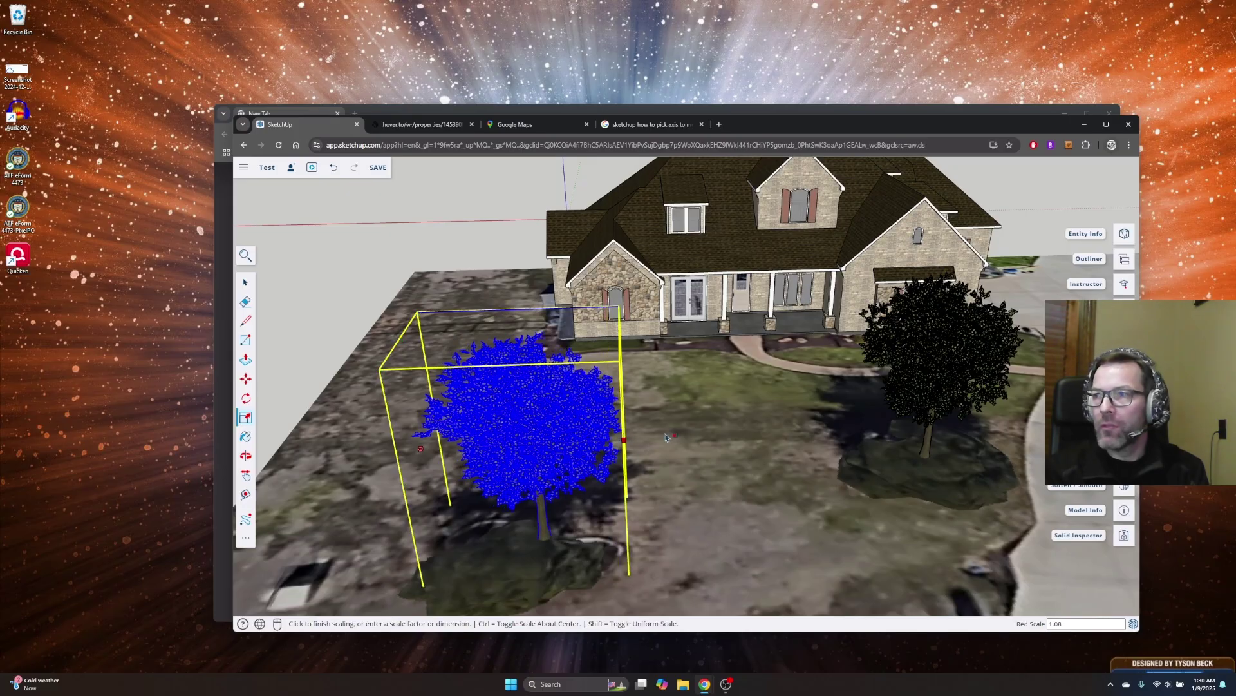
{"action": "left_click", "coordinate": [602, 510]}
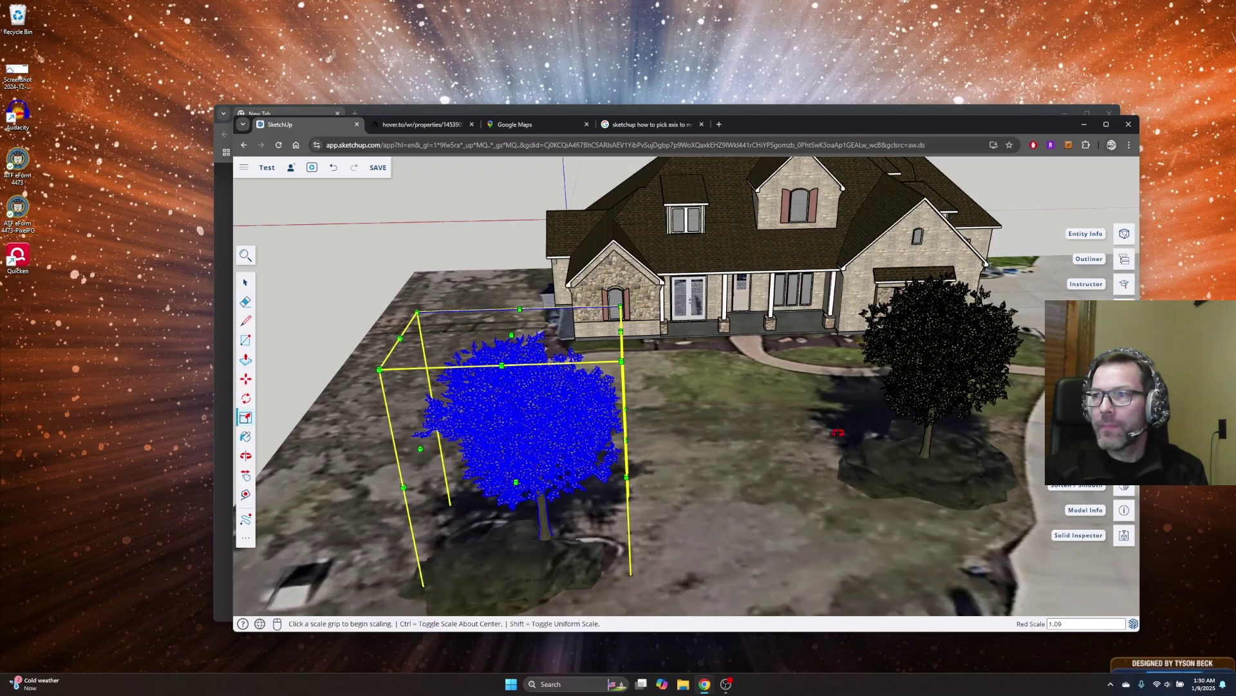
Step: Widen the tree farther from the driveway along the green axis, by about 1.15 on the house side and about 1.48 on the opposite side
{"action": "key", "text": "o"}
{"action": "left_click_drag", "start_coordinate": [837, 431], "coordinate": [1063, 412]}
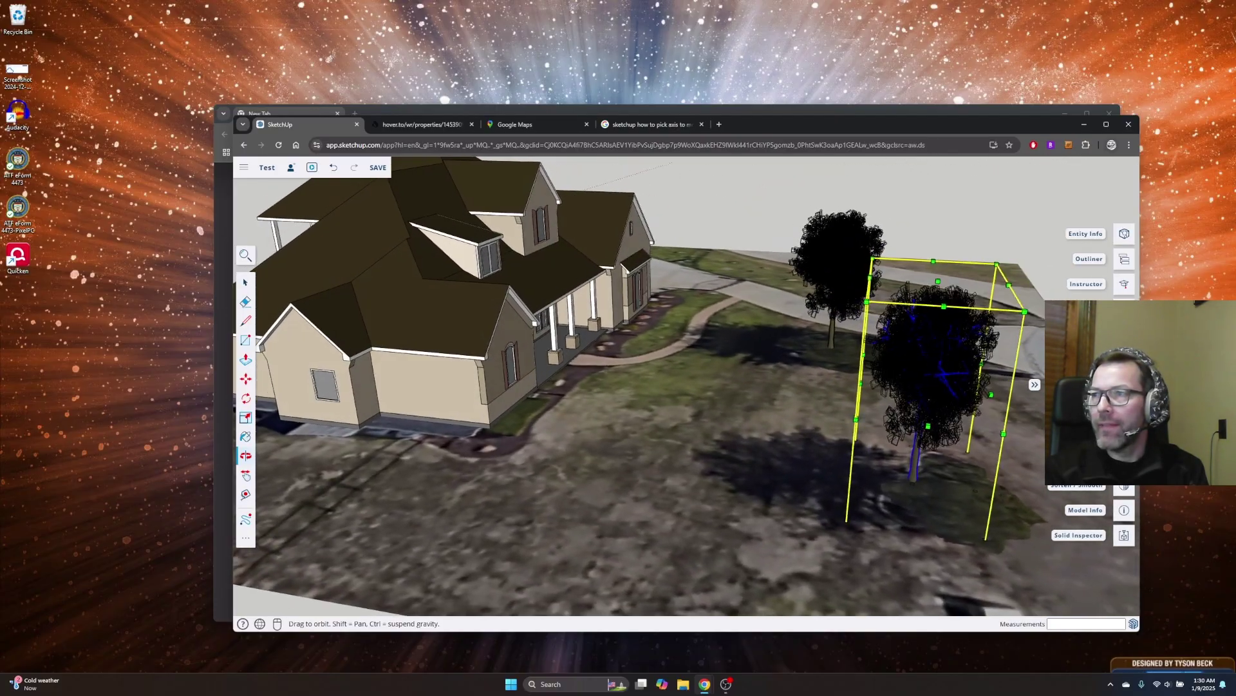
{"action": "key", "text": "s"}
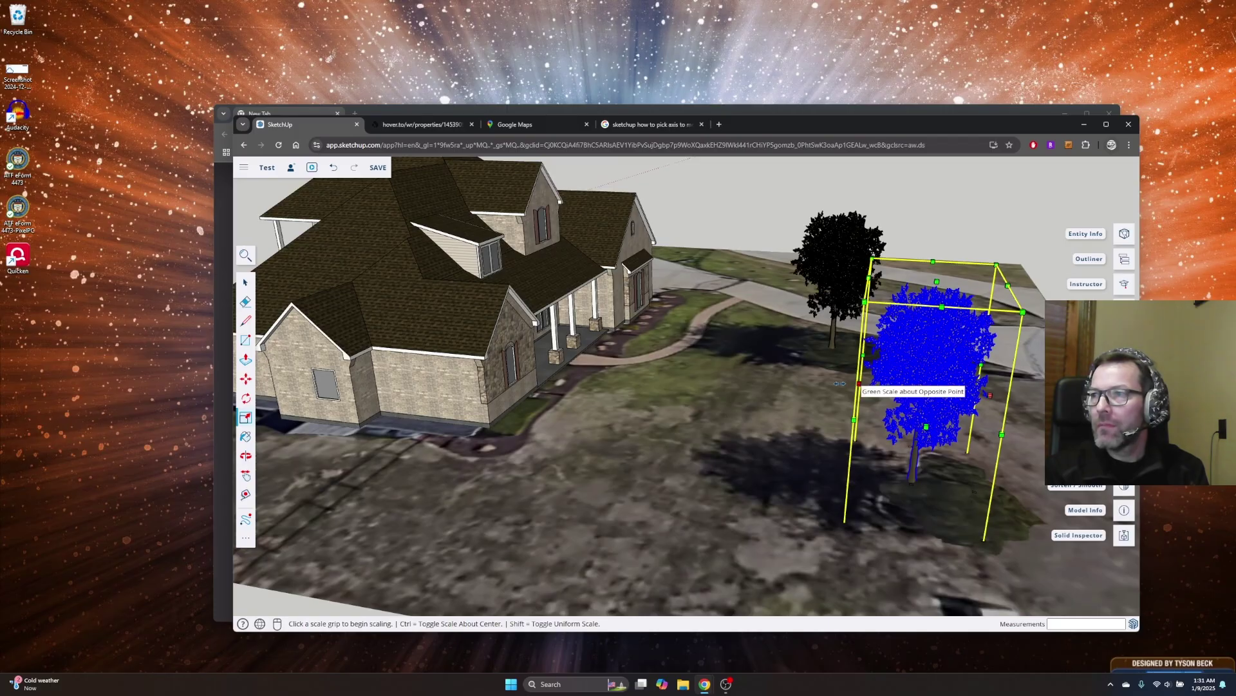
{"action": "left_click", "coordinate": [858, 383]}
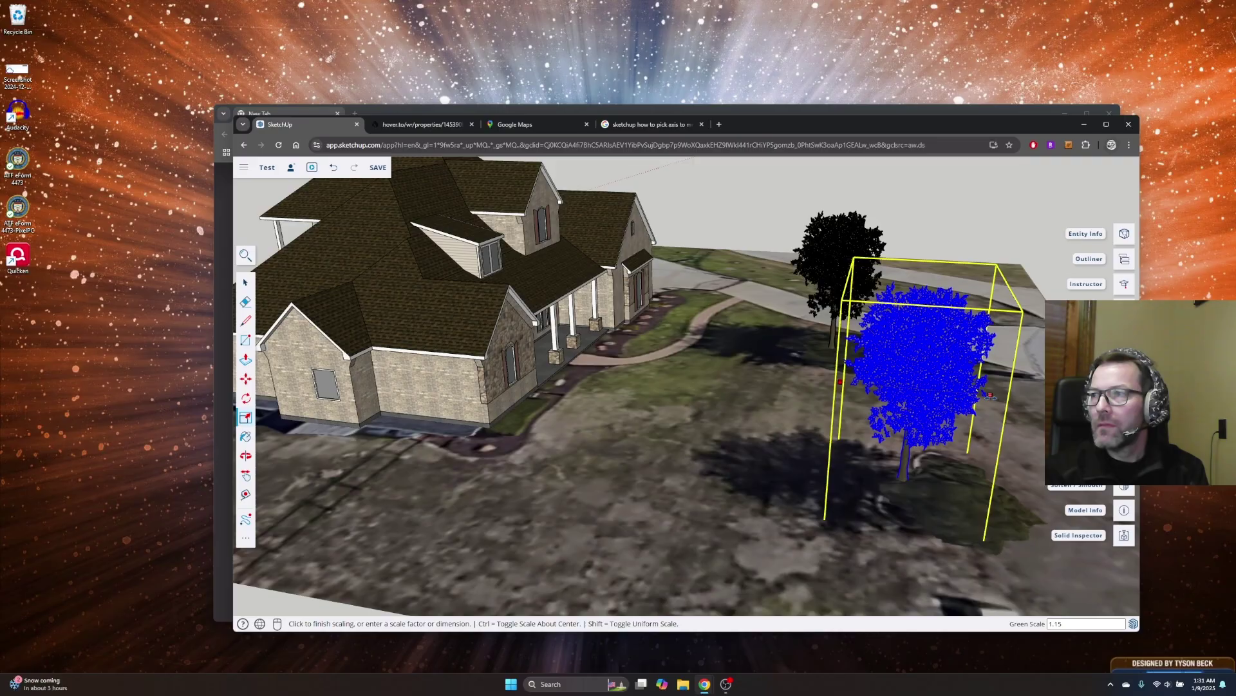
{"action": "left_click", "coordinate": [990, 394]}
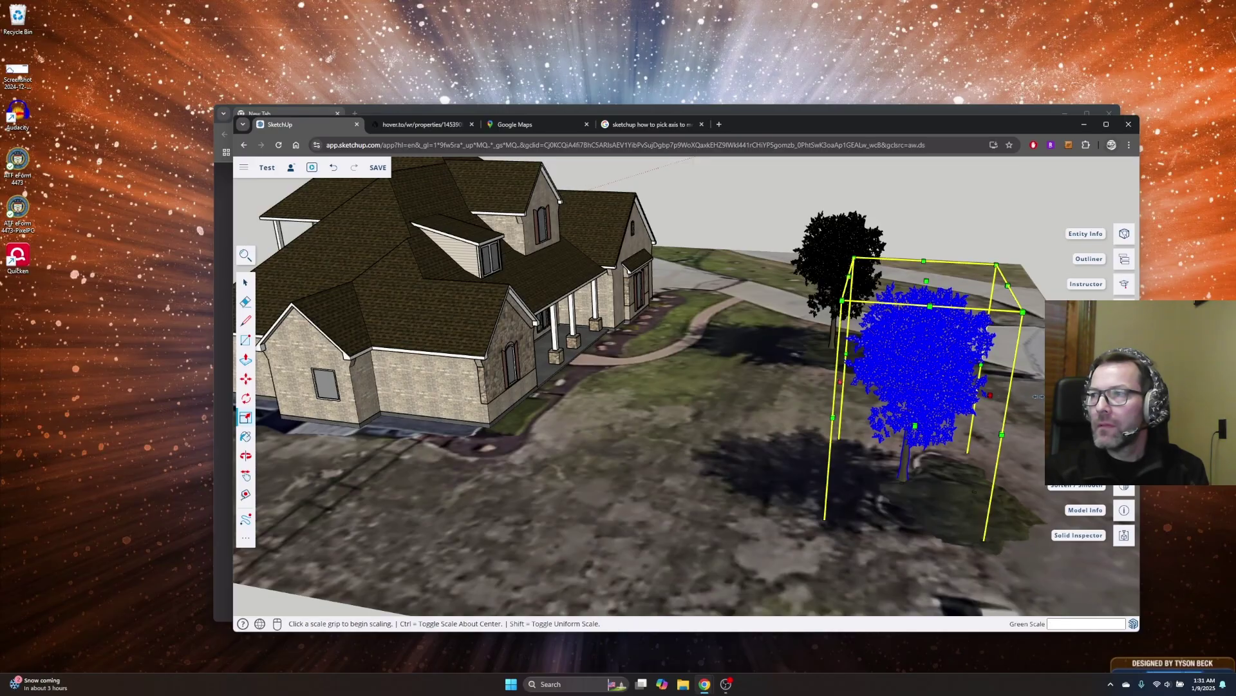
{"action": "left_click", "coordinate": [990, 395]}
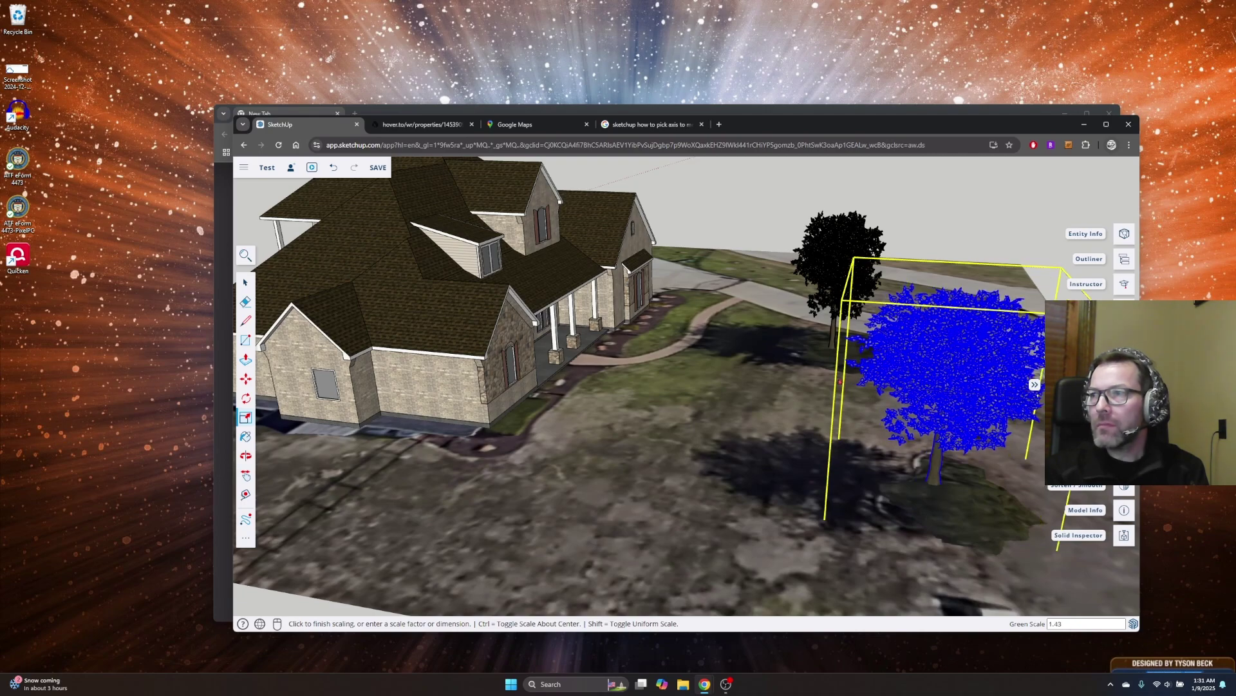
{"action": "left_click", "coordinate": [837, 254]}
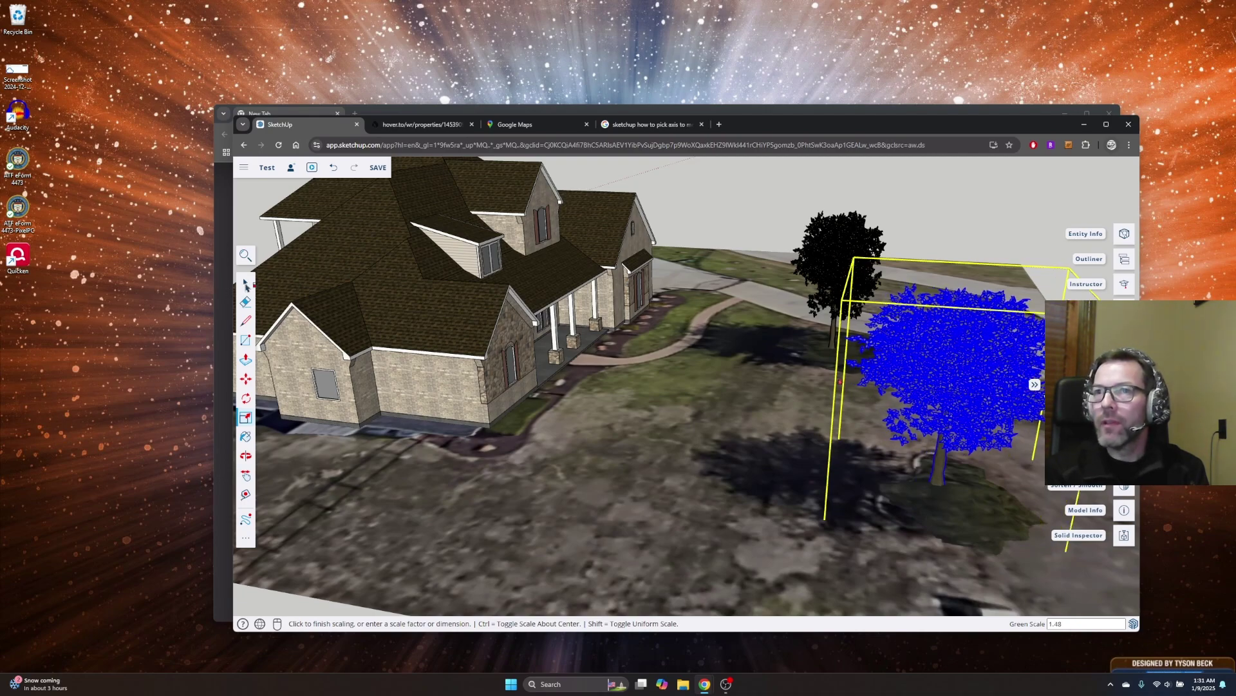
Step: Scale the tree nearest the driveway by about 1.26 along the green axis
{"action": "key", "text": "space"}
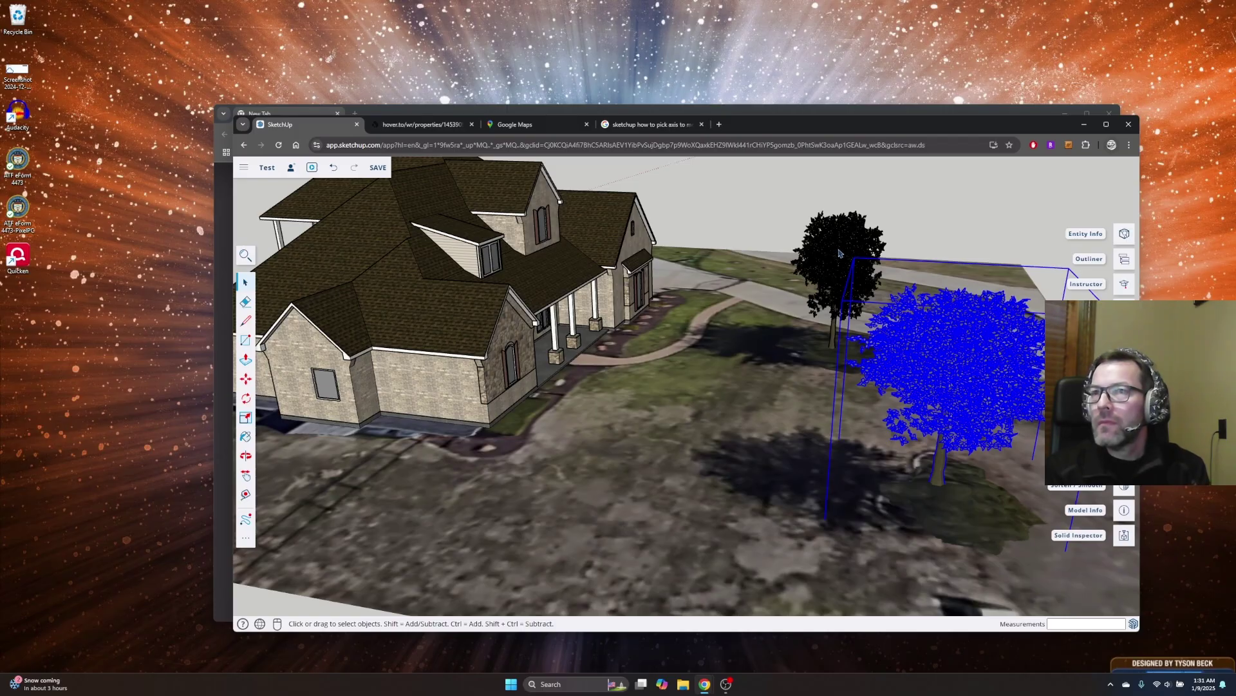
{"action": "left_click", "coordinate": [839, 253]}
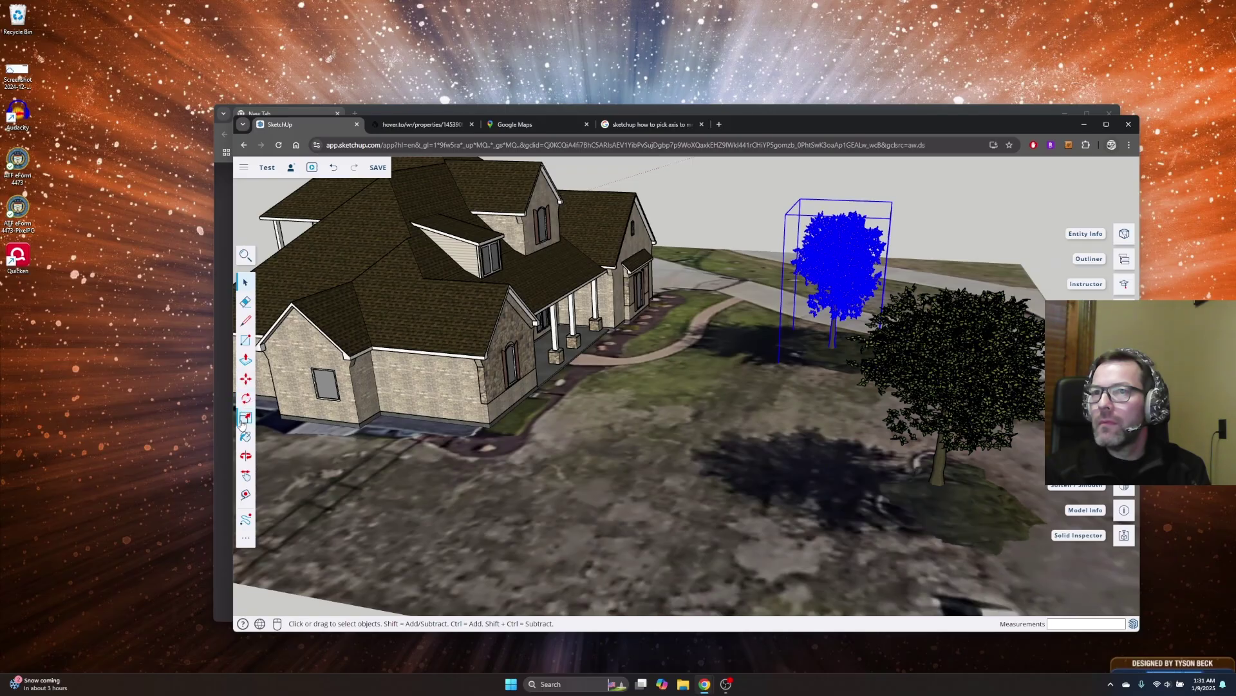
{"action": "key", "text": "s"}
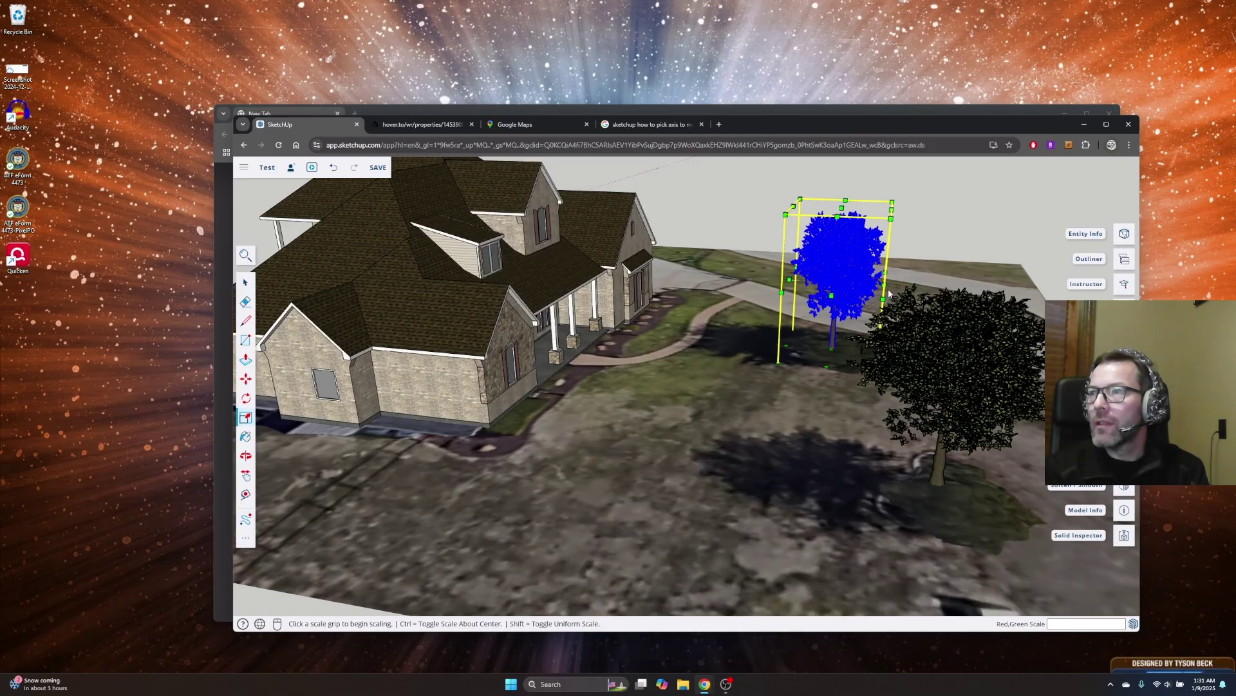
{"action": "middle_click_drag", "start_coordinate": [894, 267], "coordinate": [911, 299]}
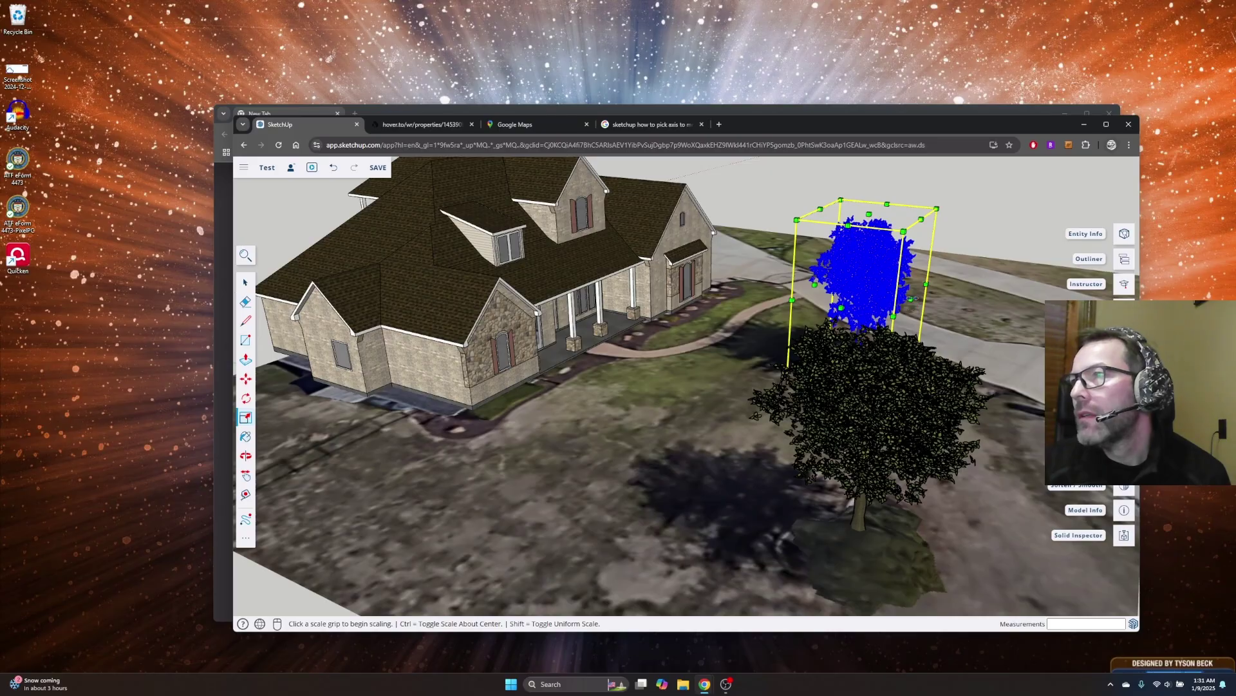
{"action": "left_click", "coordinate": [911, 298]}
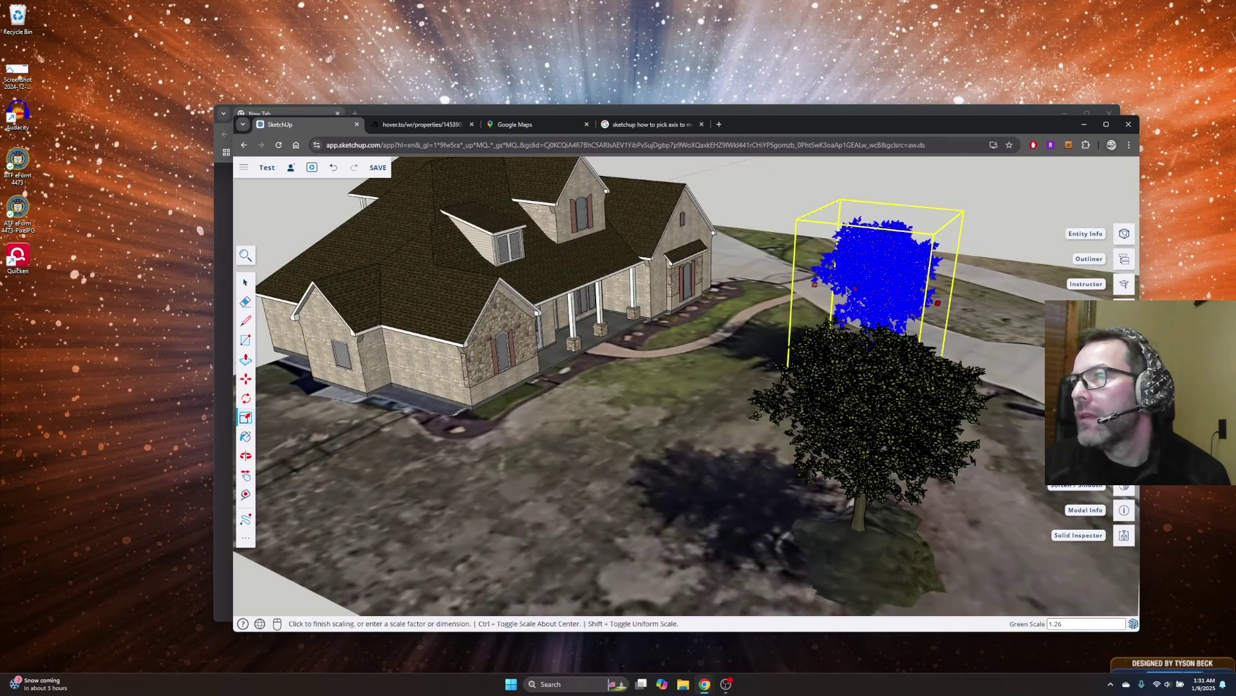
{"action": "left_click", "coordinate": [980, 310]}
{"action": "key", "text": "o"}
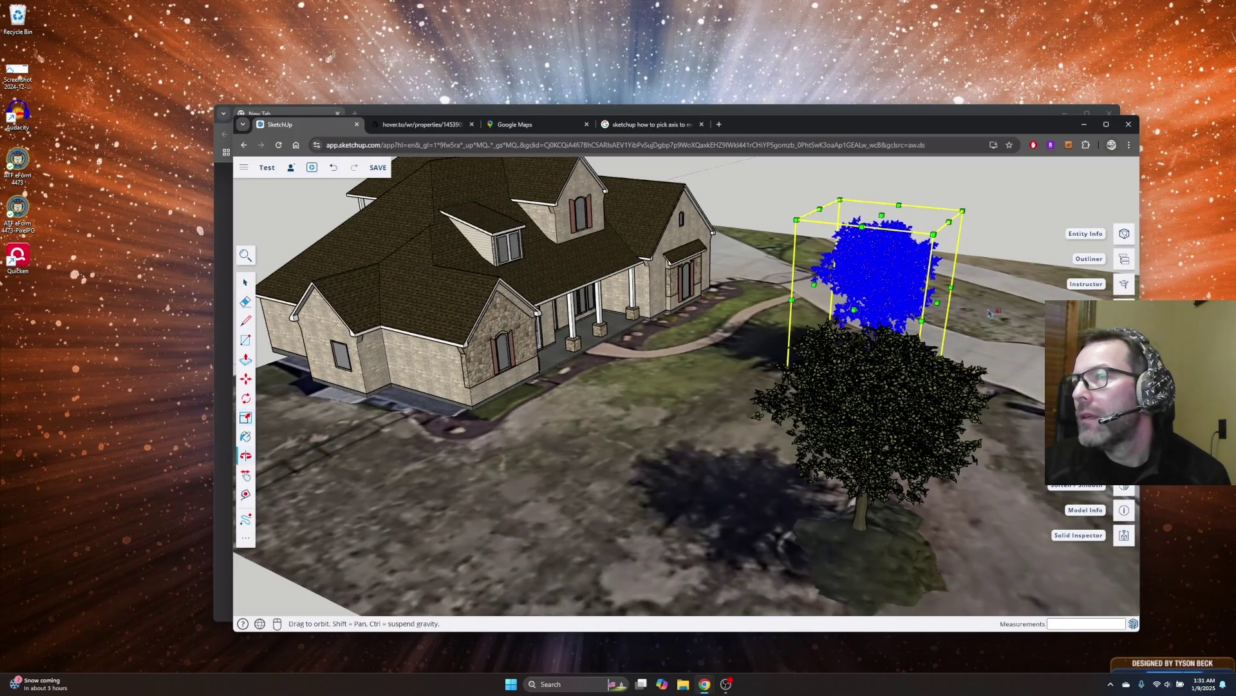
{"action": "key", "text": "s"}
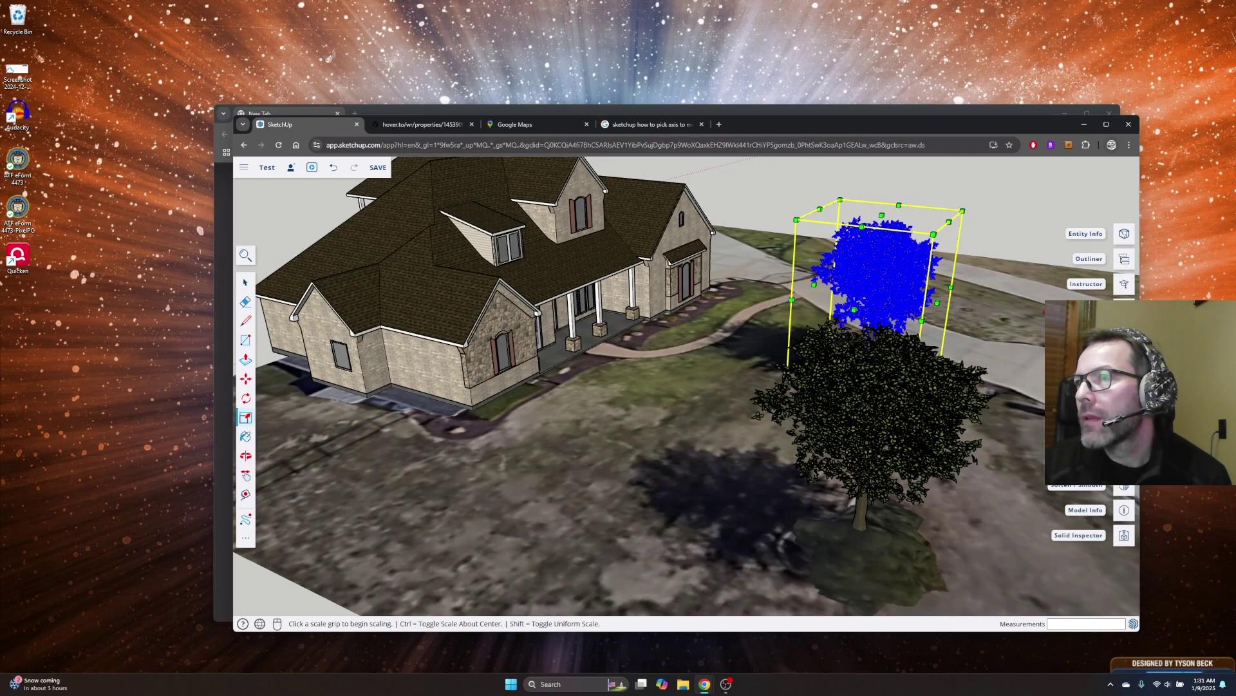
Step: Examine both trees from above to compare their crowns with the trees and shadows in the aerial image
{"action": "middle_click_drag", "start_coordinate": [1045, 316], "coordinate": [991, 311]}
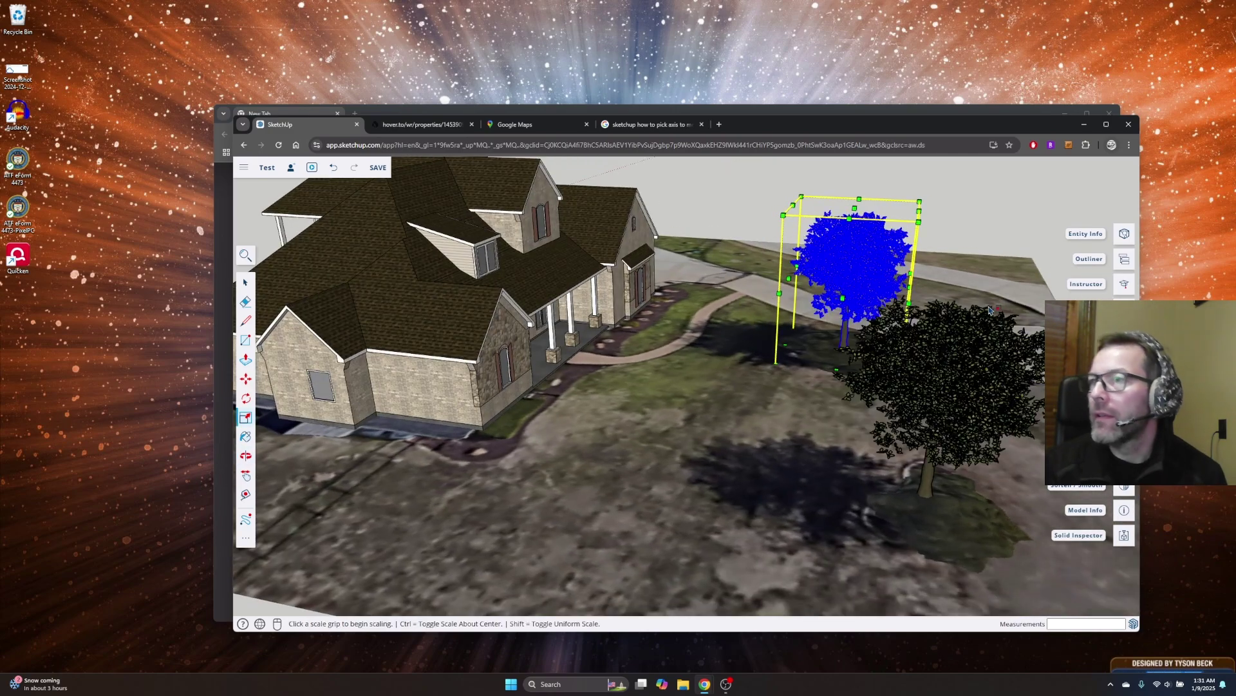
{"action": "middle_click_drag", "start_coordinate": [986, 259], "coordinate": [685, 455]}
{"action": "scroll", "coordinate": [695, 445], "scroll_direction": "down", "scroll_amount": 4}
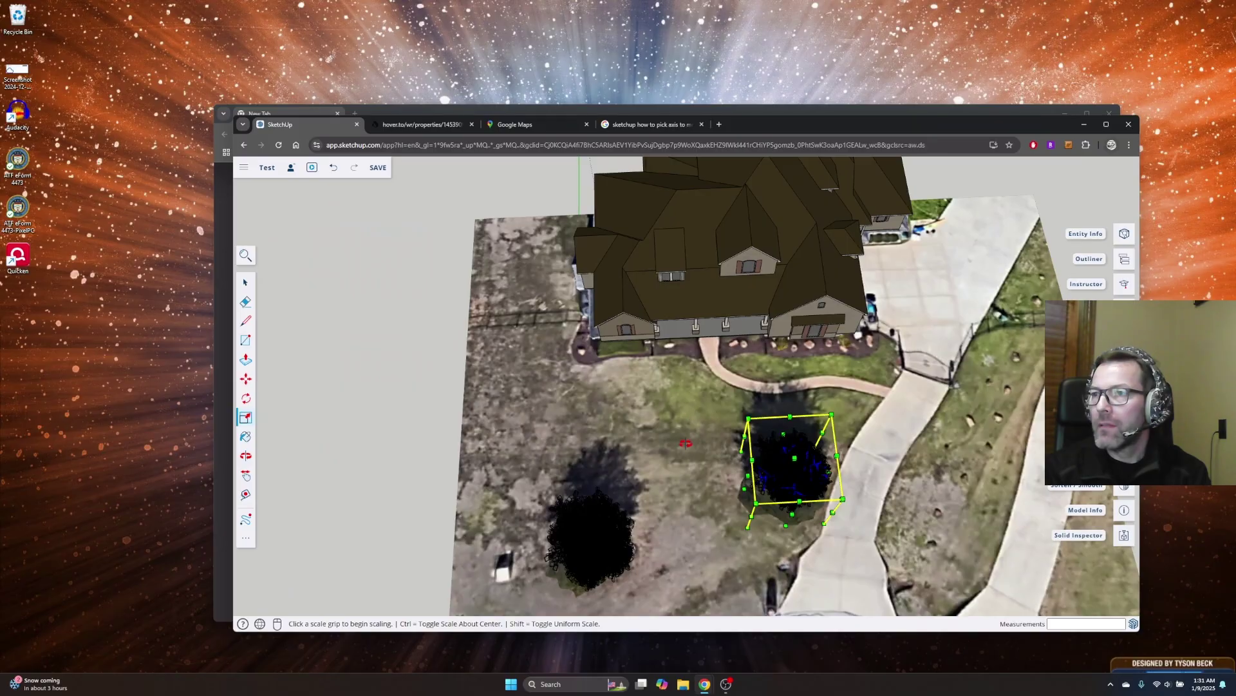
{"action": "middle_click_drag", "start_coordinate": [687, 445], "coordinate": [712, 475]}
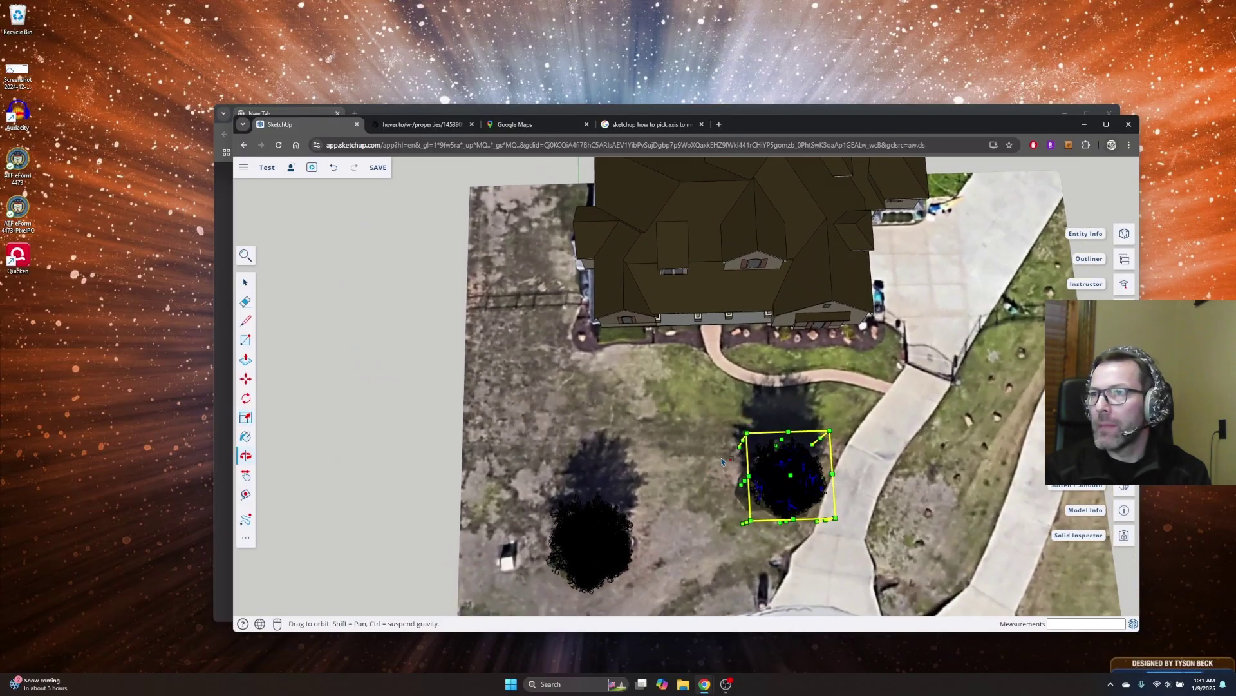
{"action": "scroll", "coordinate": [887, 338], "scroll_direction": "down", "scroll_amount": 3}
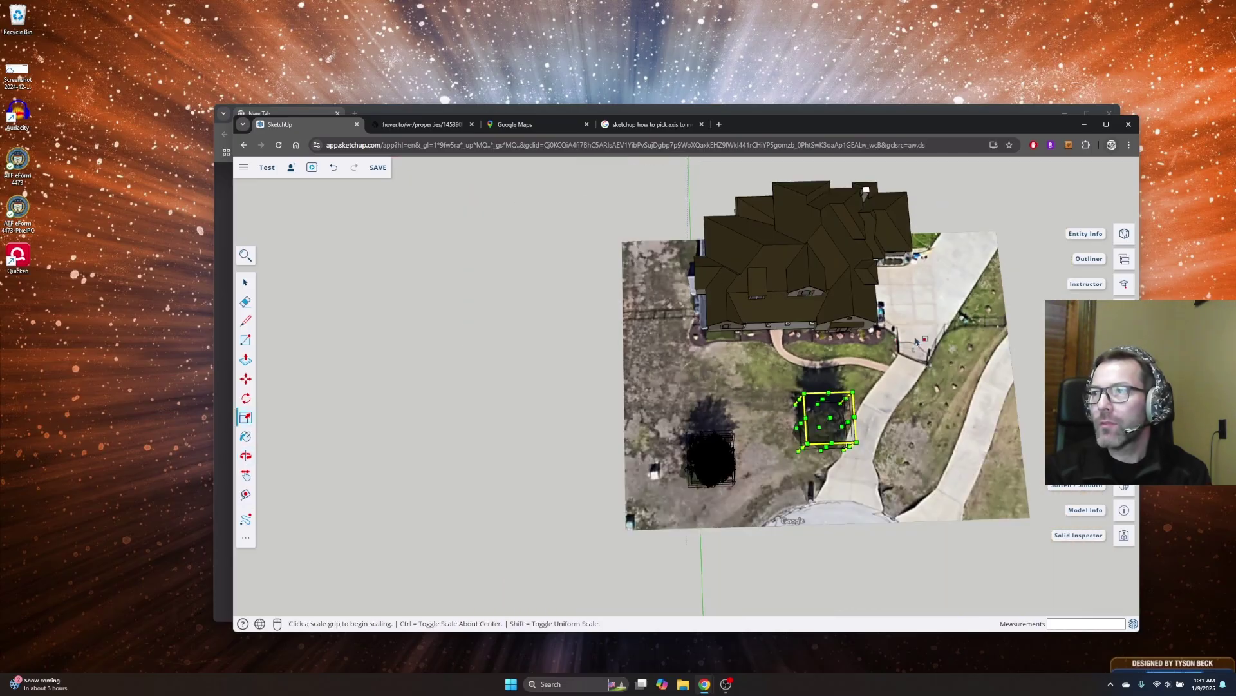
{"action": "scroll", "coordinate": [926, 339], "scroll_direction": "up", "scroll_amount": 2}
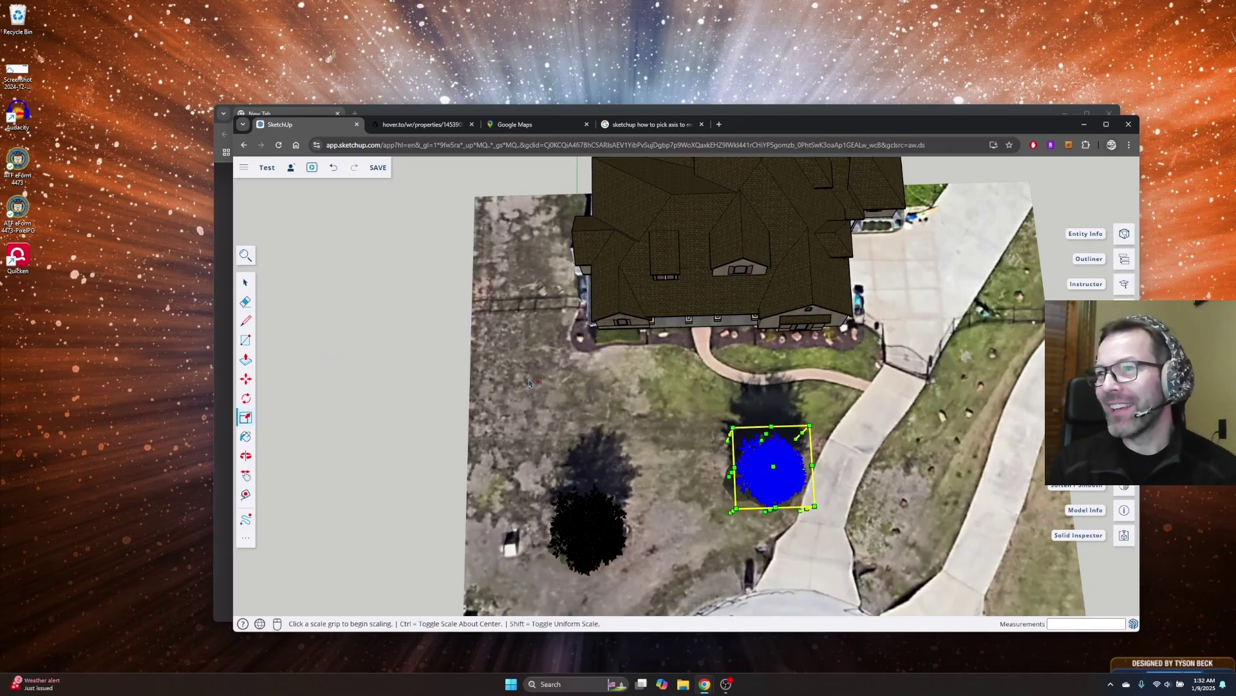
{"action": "middle_click_drag", "start_coordinate": [874, 459], "coordinate": [814, 441]}
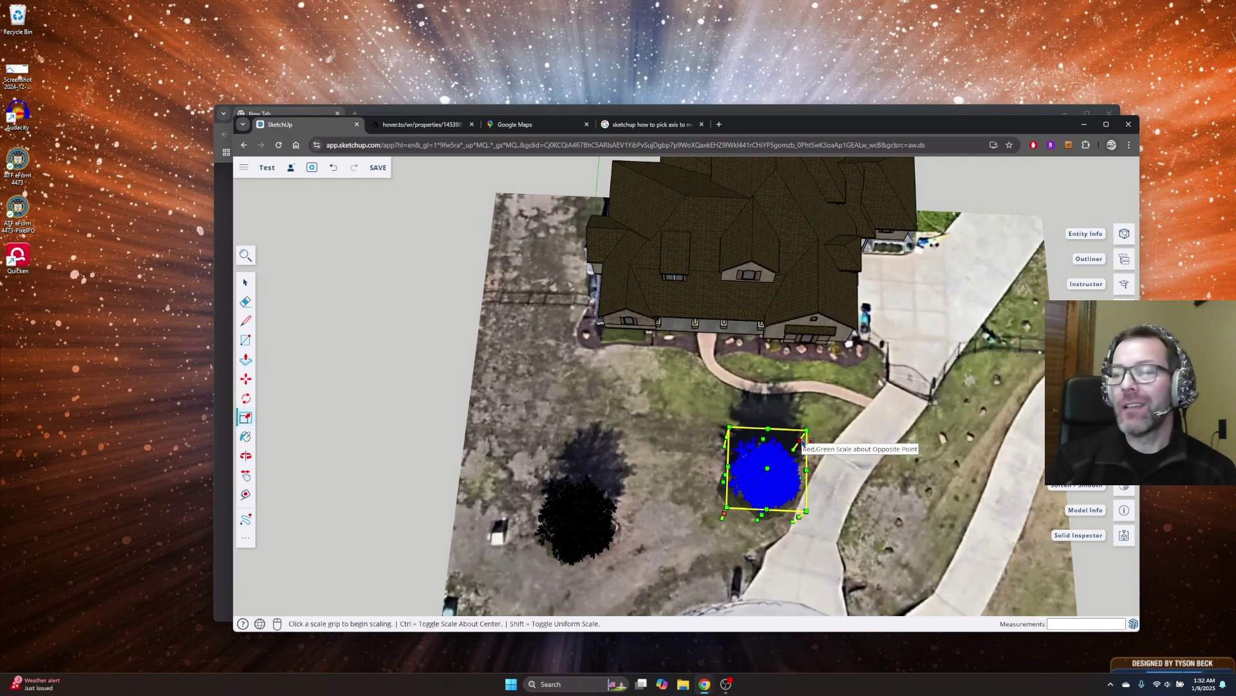
{"action": "scroll", "coordinate": [955, 368], "scroll_direction": "down", "scroll_amount": 2}
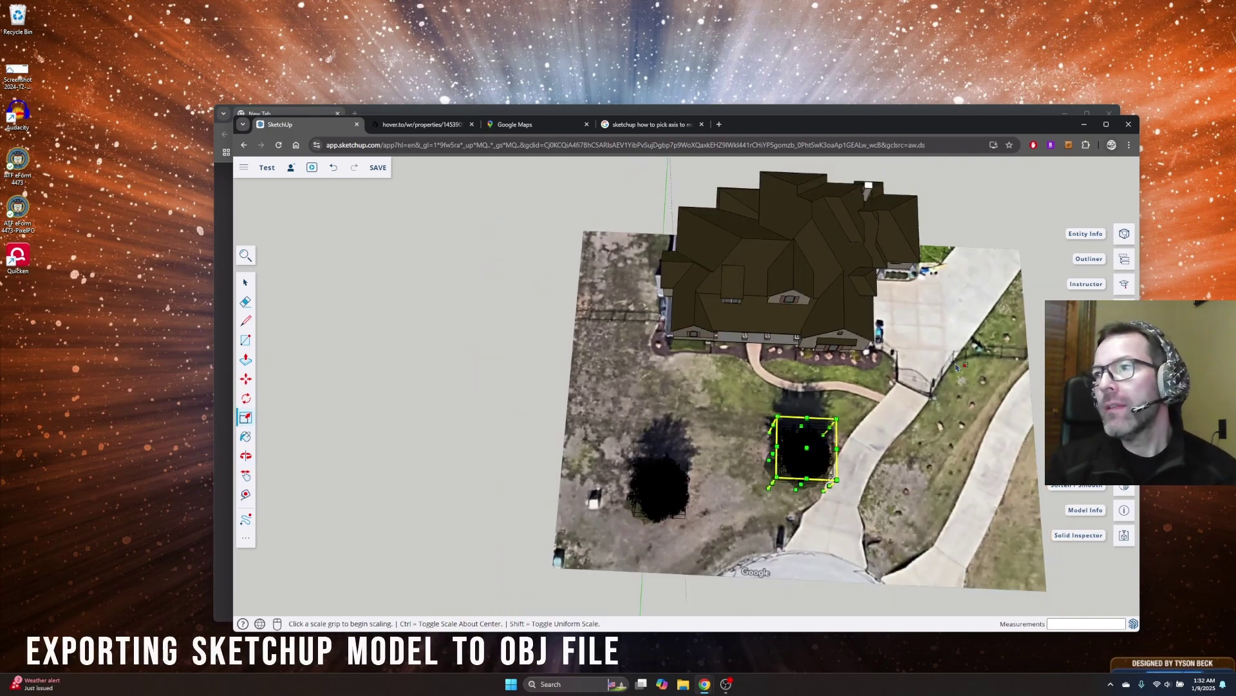
{"action": "scroll", "coordinate": [894, 395], "scroll_direction": "up", "scroll_amount": 1}
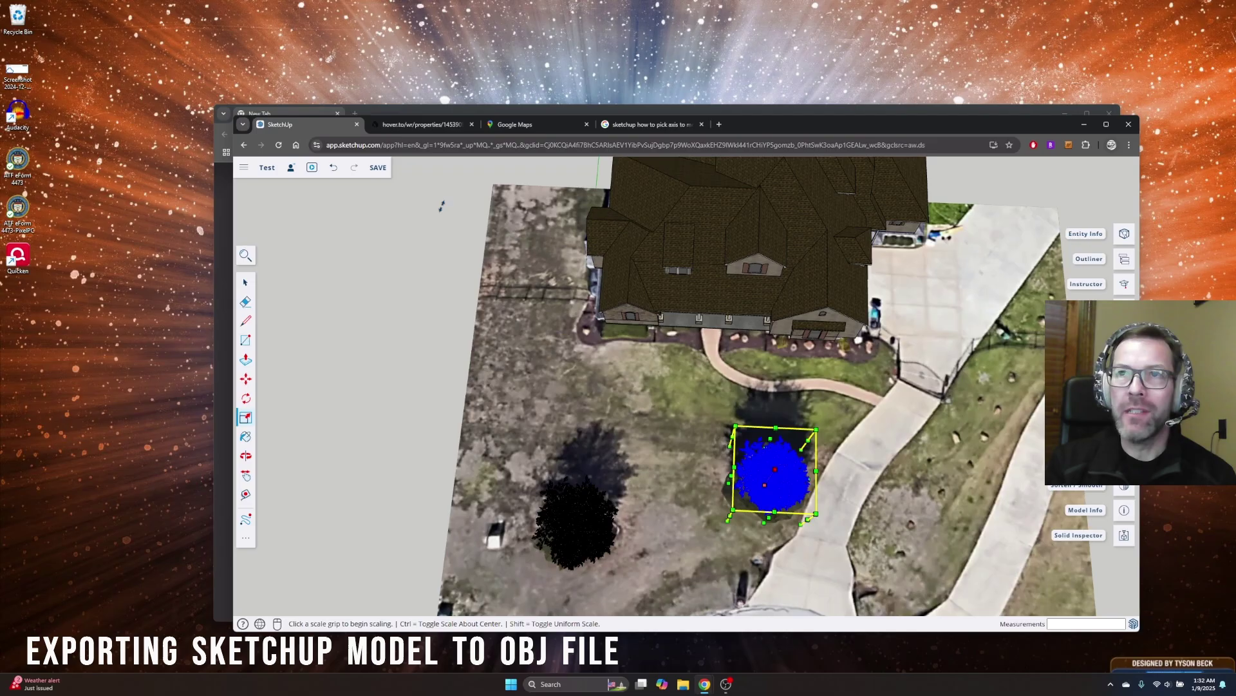
Step: Save the Test model and return to the Select tool
{"action": "left_click", "coordinate": [377, 170]}
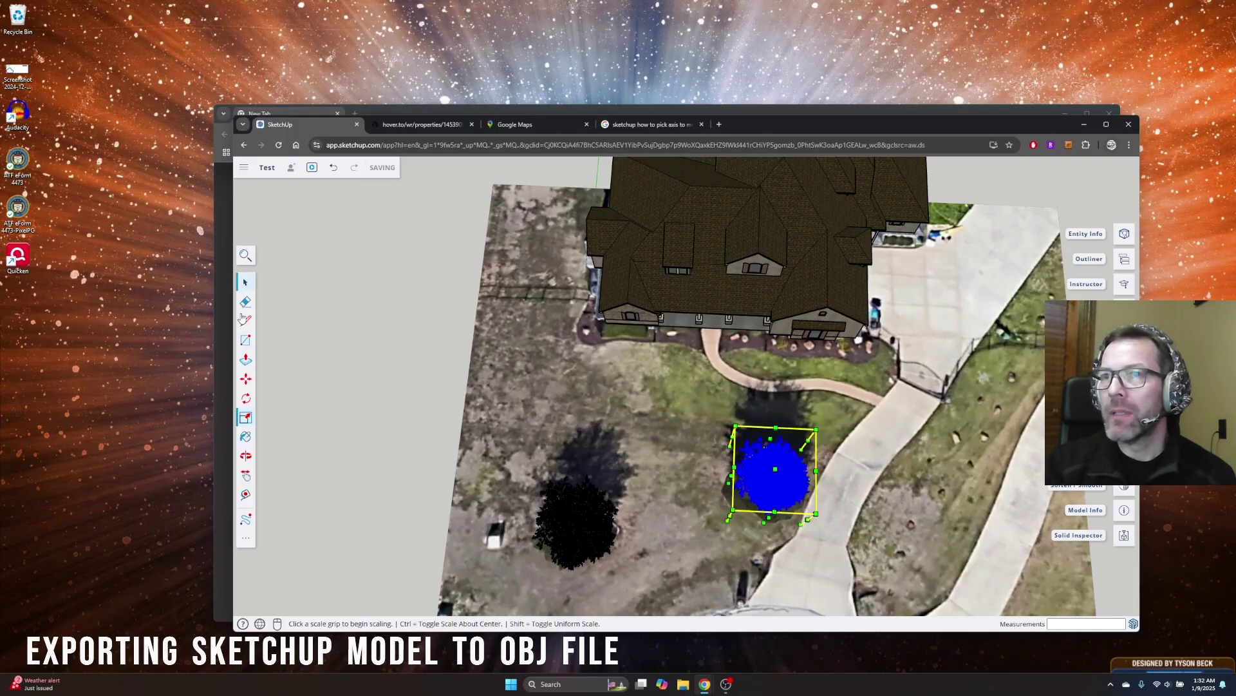
{"action": "left_click", "coordinate": [244, 284]}
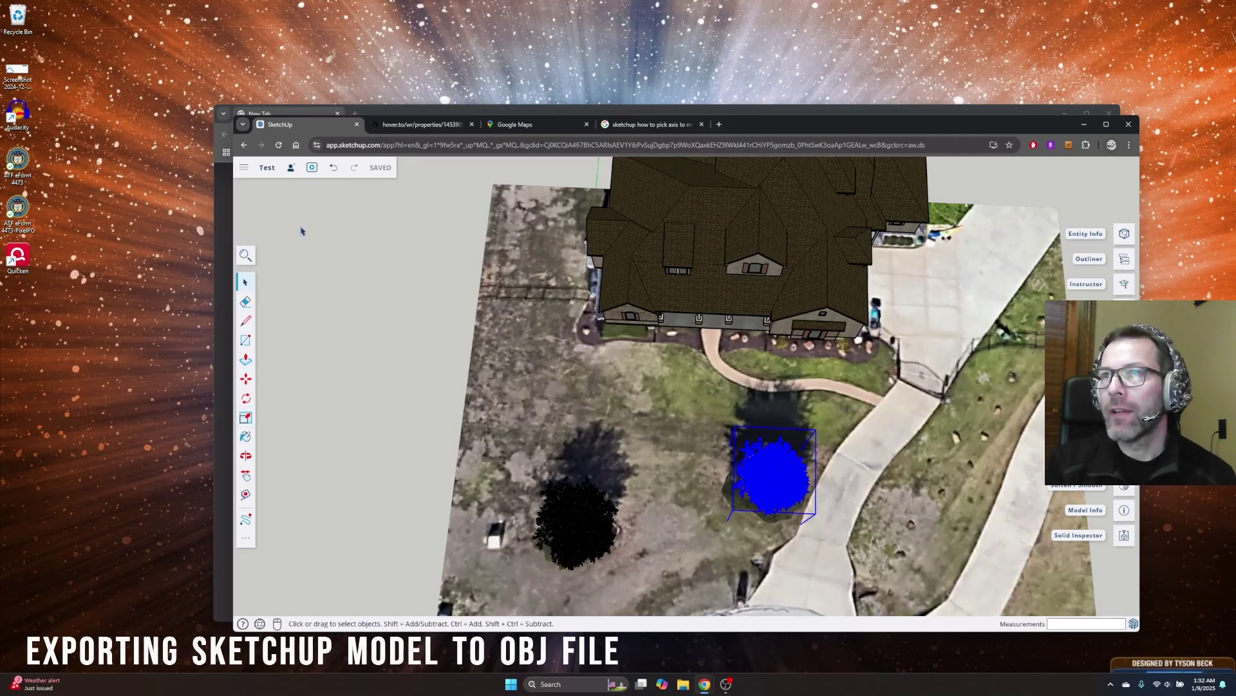
{"action": "left_click", "coordinate": [244, 169]}
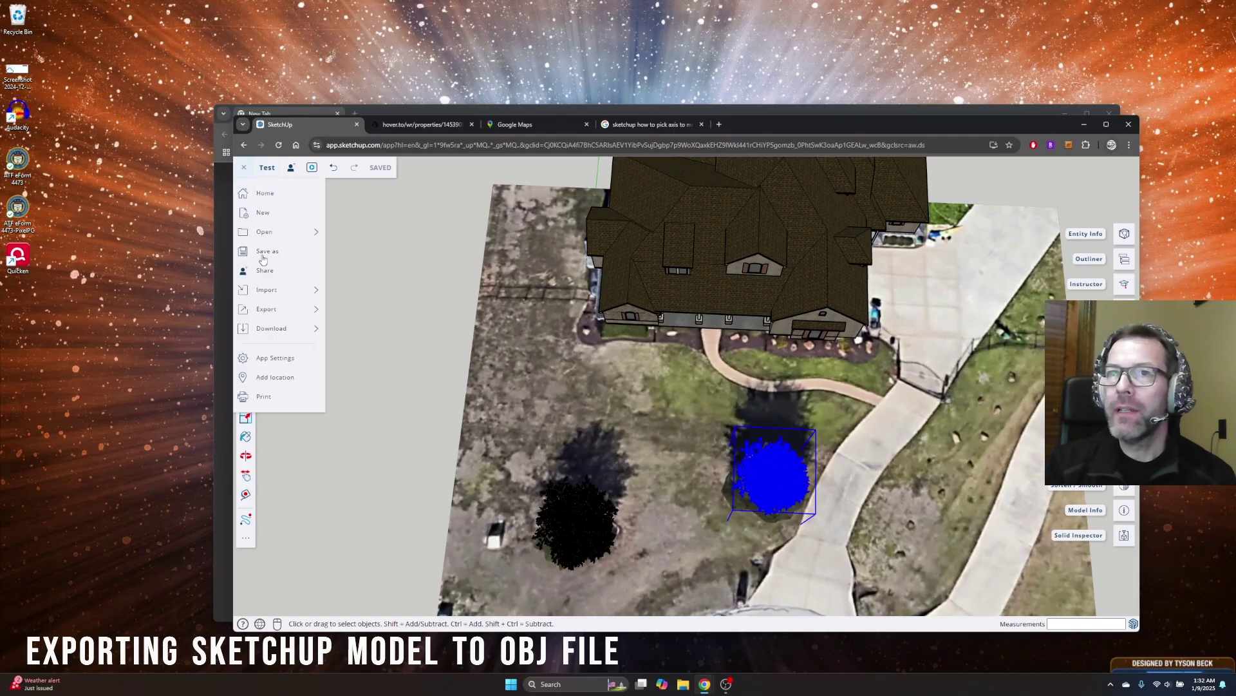
{"action": "left_click", "coordinate": [280, 308]}
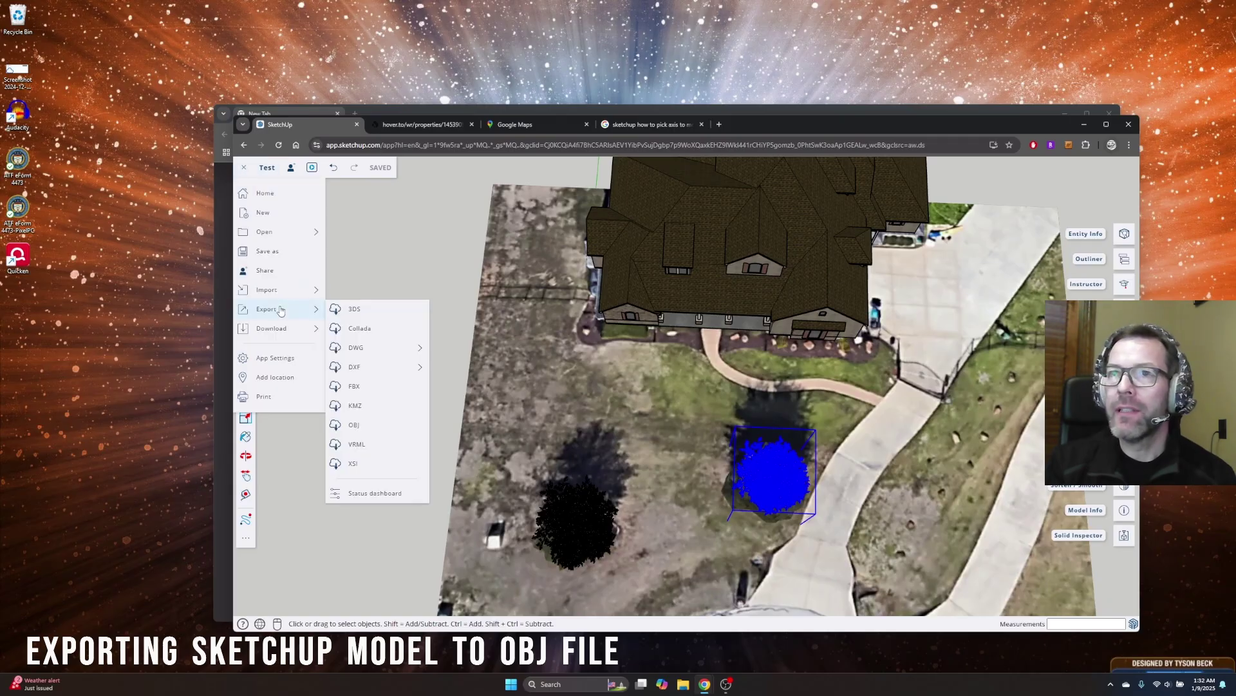
{"action": "left_click", "coordinate": [354, 425]}
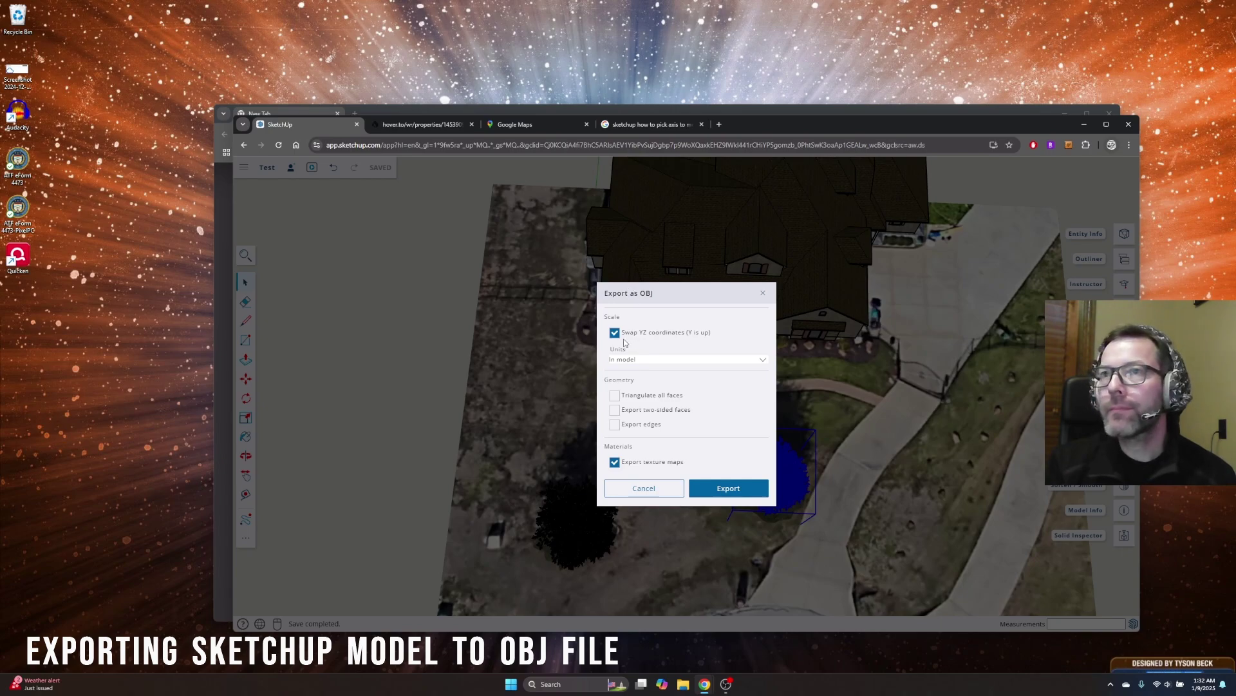
{"action": "left_click", "coordinate": [644, 489]}
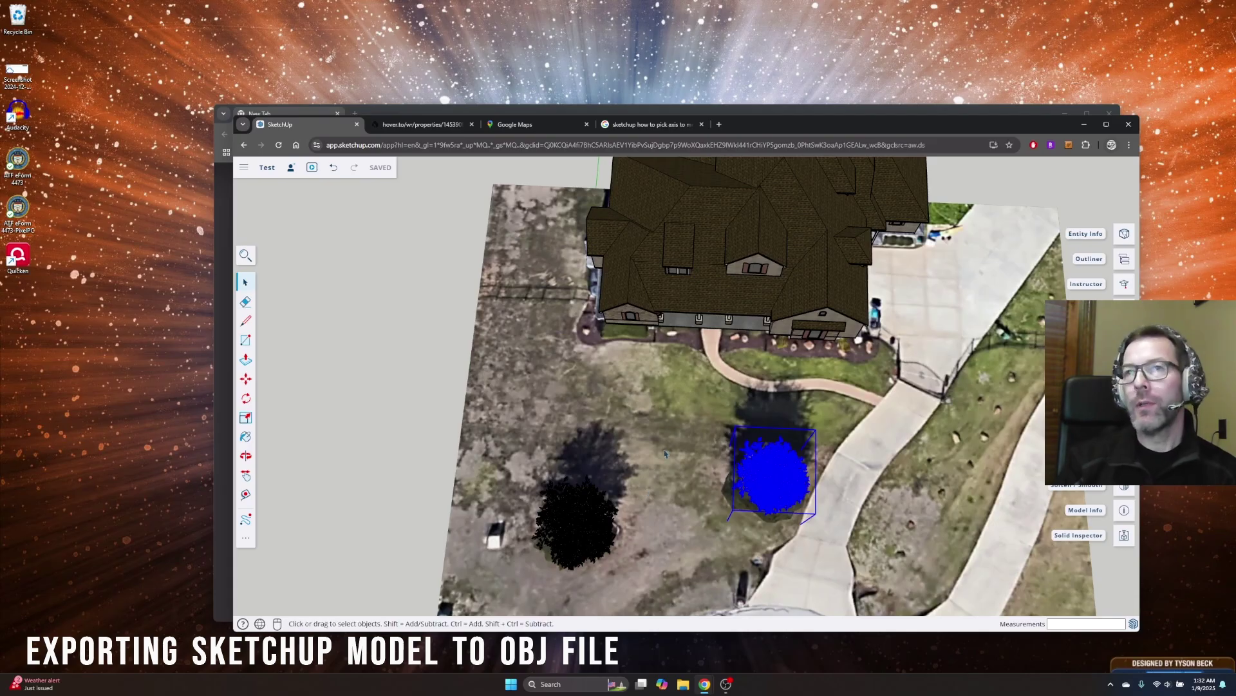
Step: Export the model as OBJ with swapped YZ coordinates, in-model units and texture maps
{"action": "left_click", "coordinate": [244, 170]}
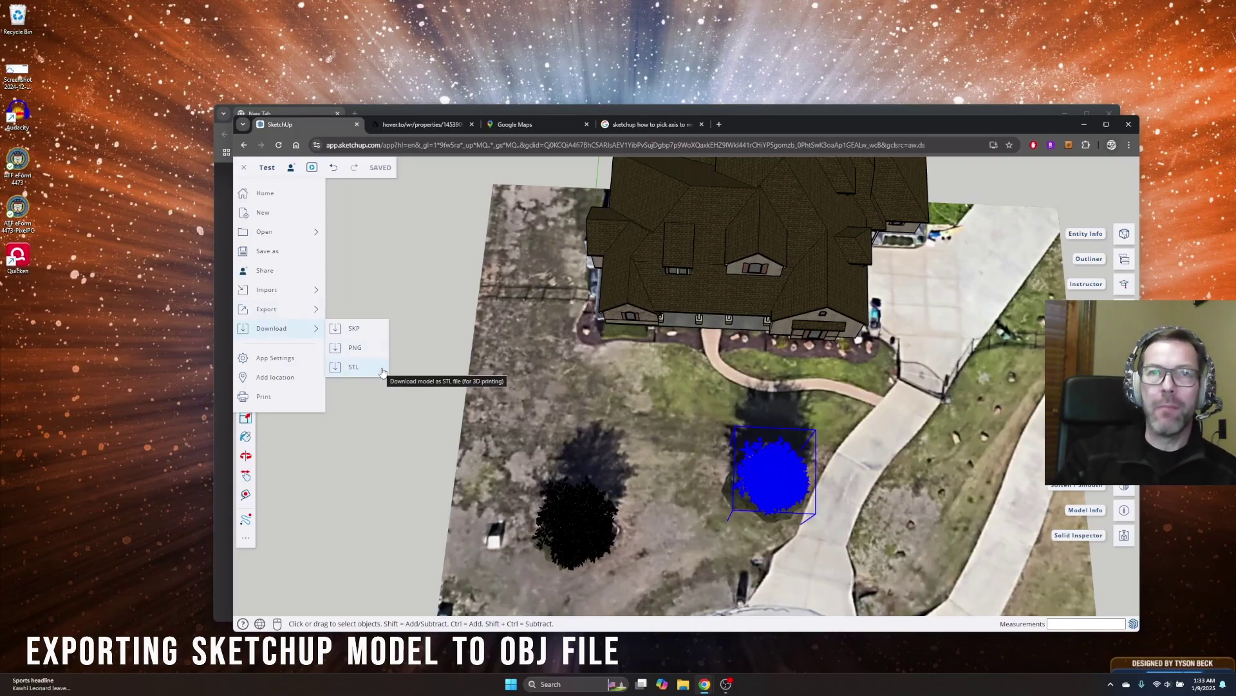
{"action": "mouse_move", "coordinate": [292, 311]}
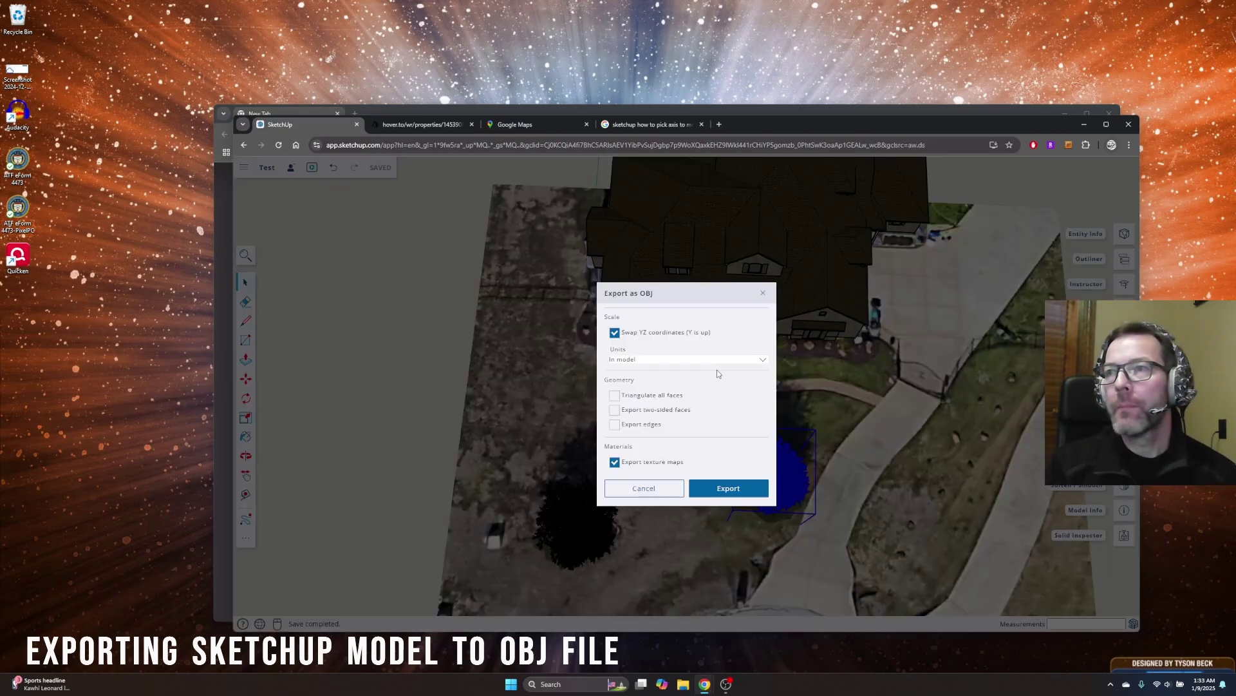
{"action": "left_click", "coordinate": [730, 493]}
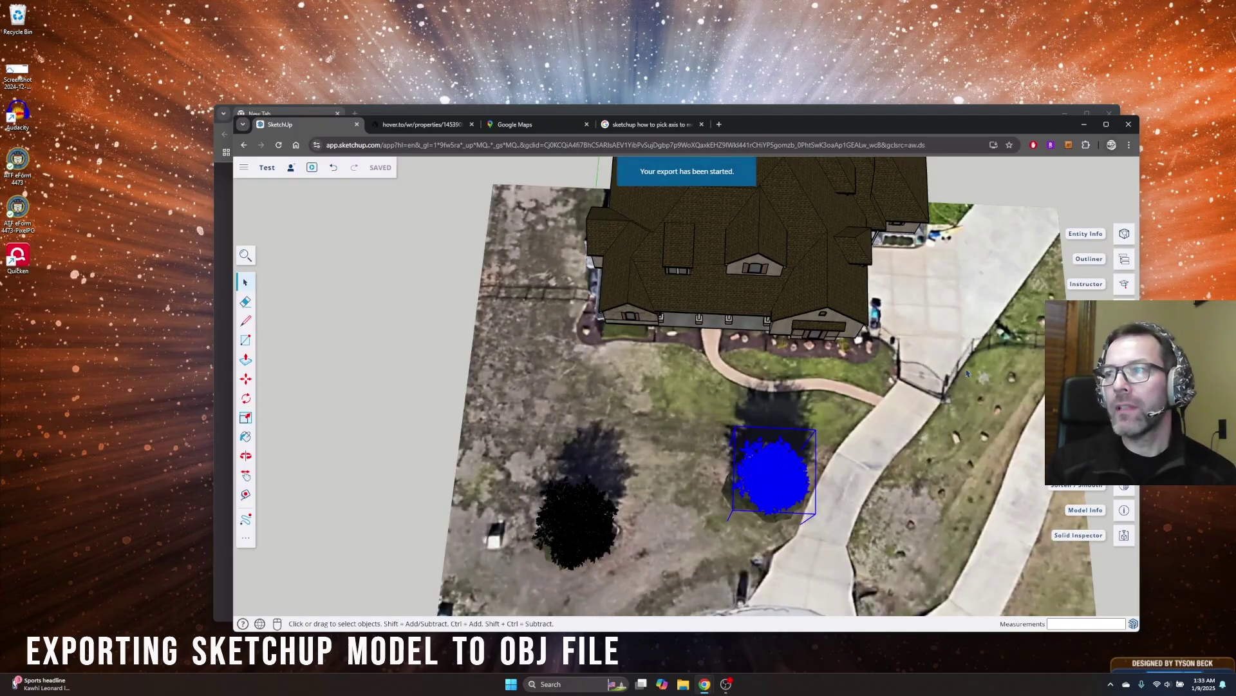
{"action": "scroll", "coordinate": [955, 364], "scroll_direction": "down", "scroll_amount": 1}
{"action": "scroll", "coordinate": [686, 381], "scroll_direction": "down", "scroll_amount": 1}
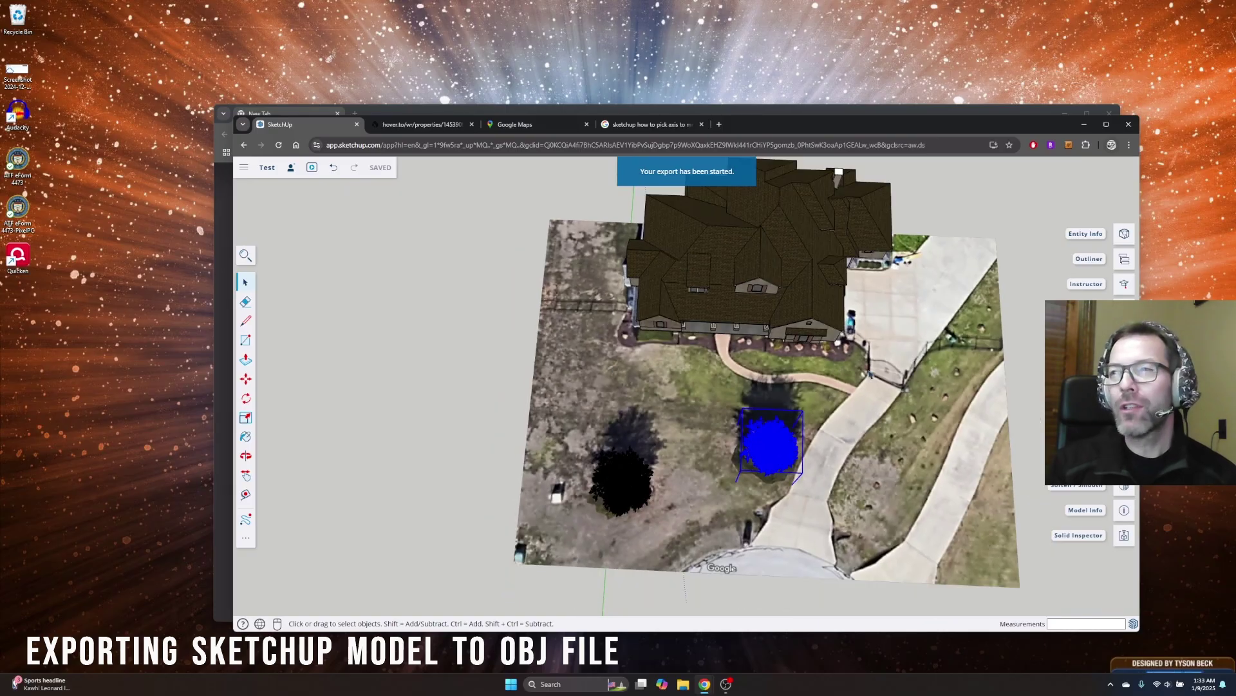
{"action": "scroll", "coordinate": [904, 369], "scroll_direction": "down", "scroll_amount": 1}
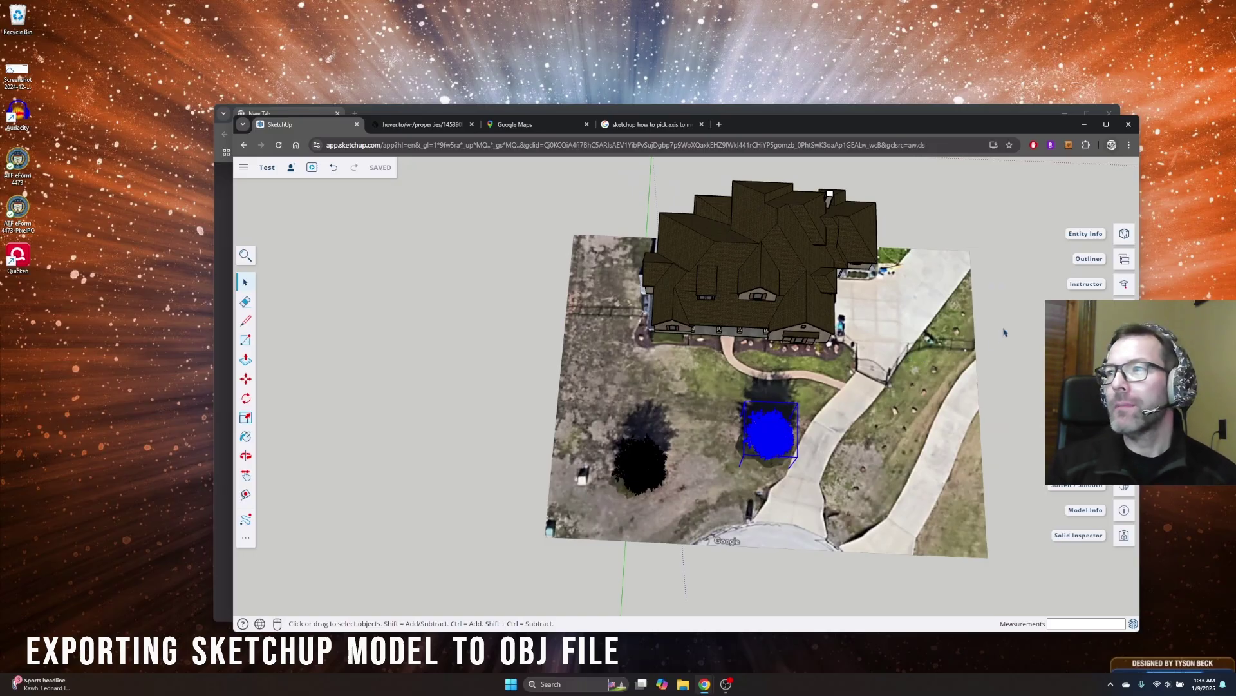
{"action": "scroll", "coordinate": [986, 341], "scroll_direction": "up", "scroll_amount": 1}
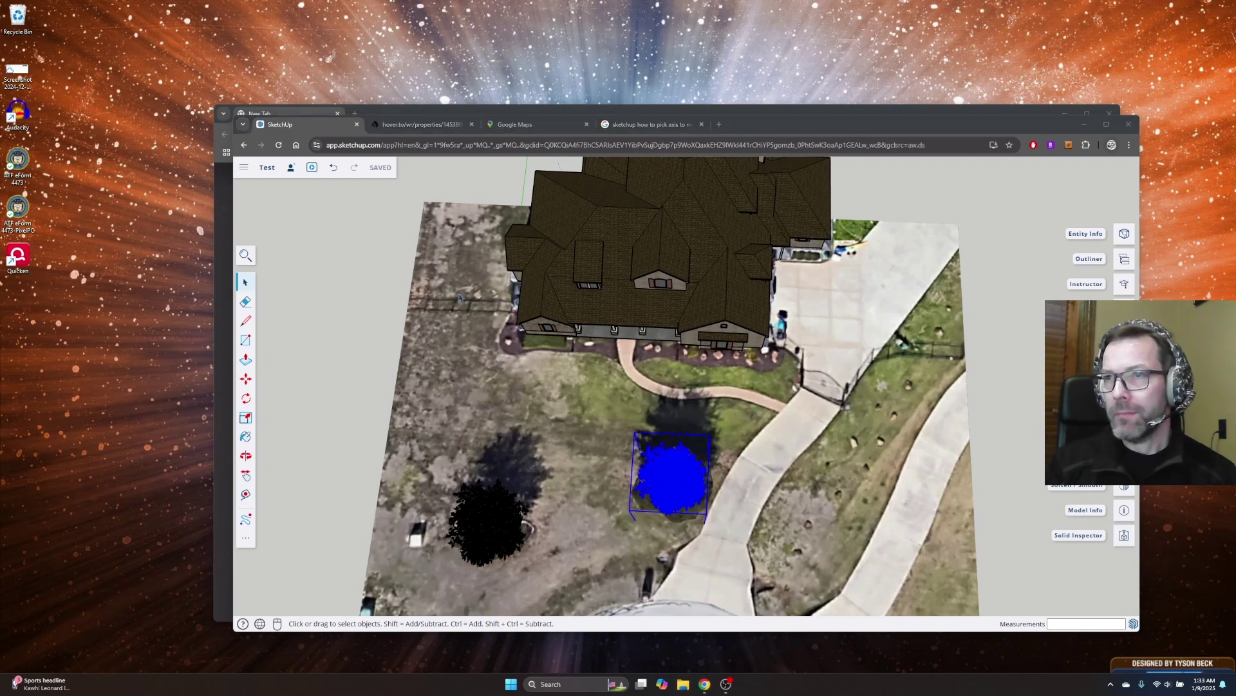
Step: Switch to File Explorer and locate the OBJ file in Christmas > Shows > 3D Models > House 3D Hover Export.obj
{"action": "key", "text": "super+e"}
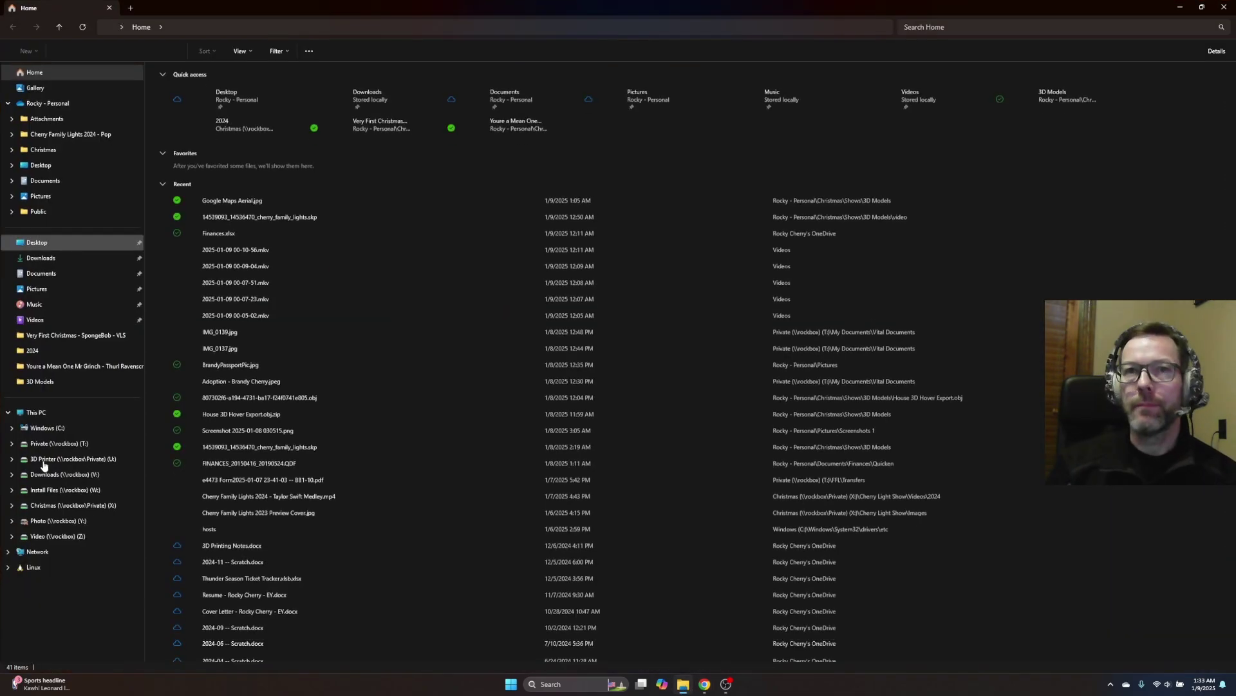
{"action": "left_click", "coordinate": [44, 149]}
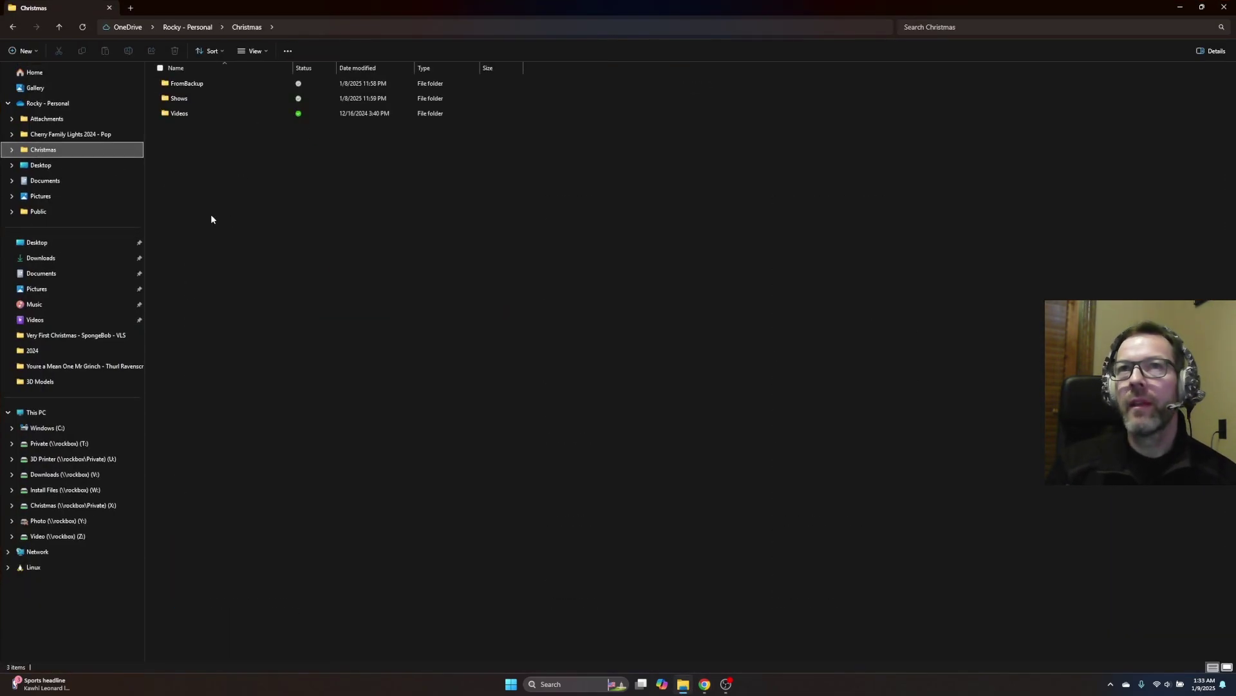
{"action": "double_click", "coordinate": [180, 99]}
{"action": "left_click", "coordinate": [189, 85]}
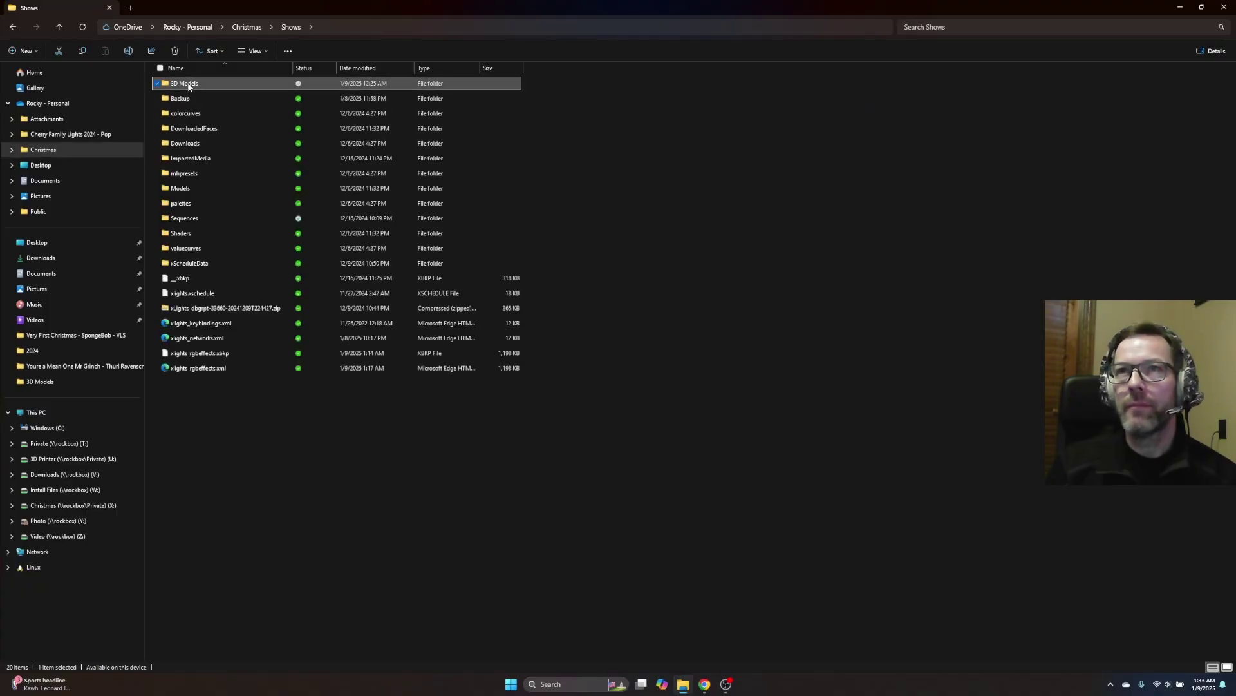
{"action": "double_click", "coordinate": [187, 84]}
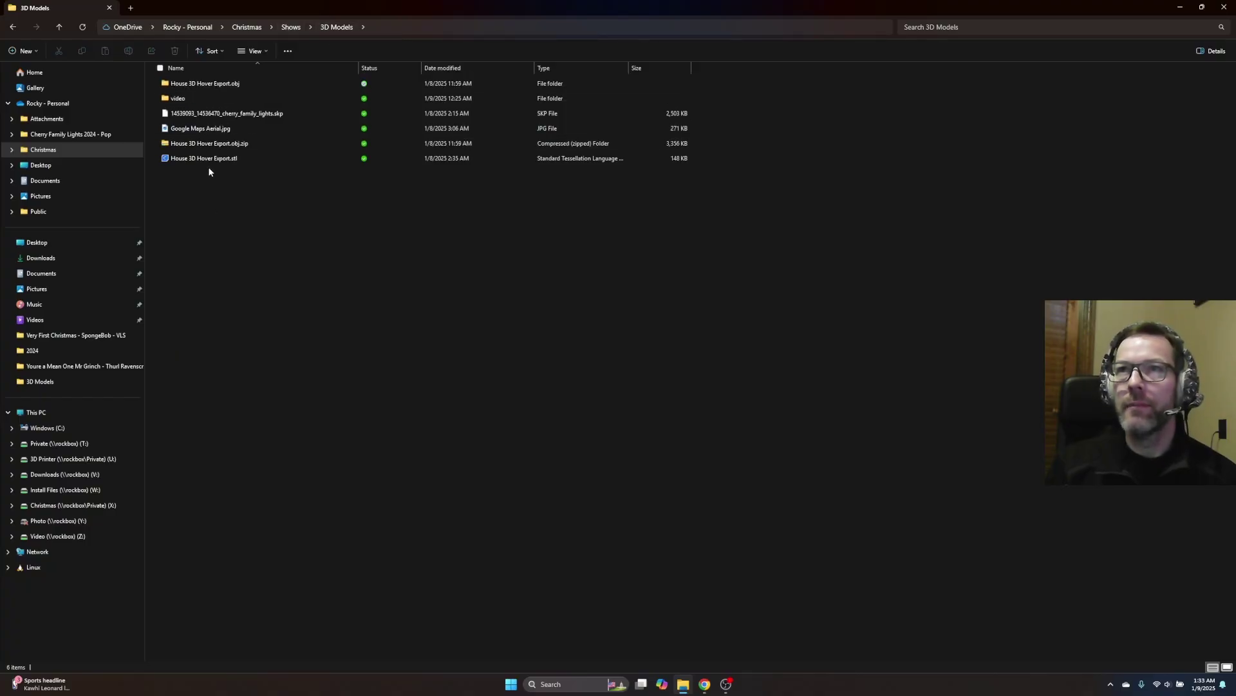
{"action": "left_click", "coordinate": [196, 148]}
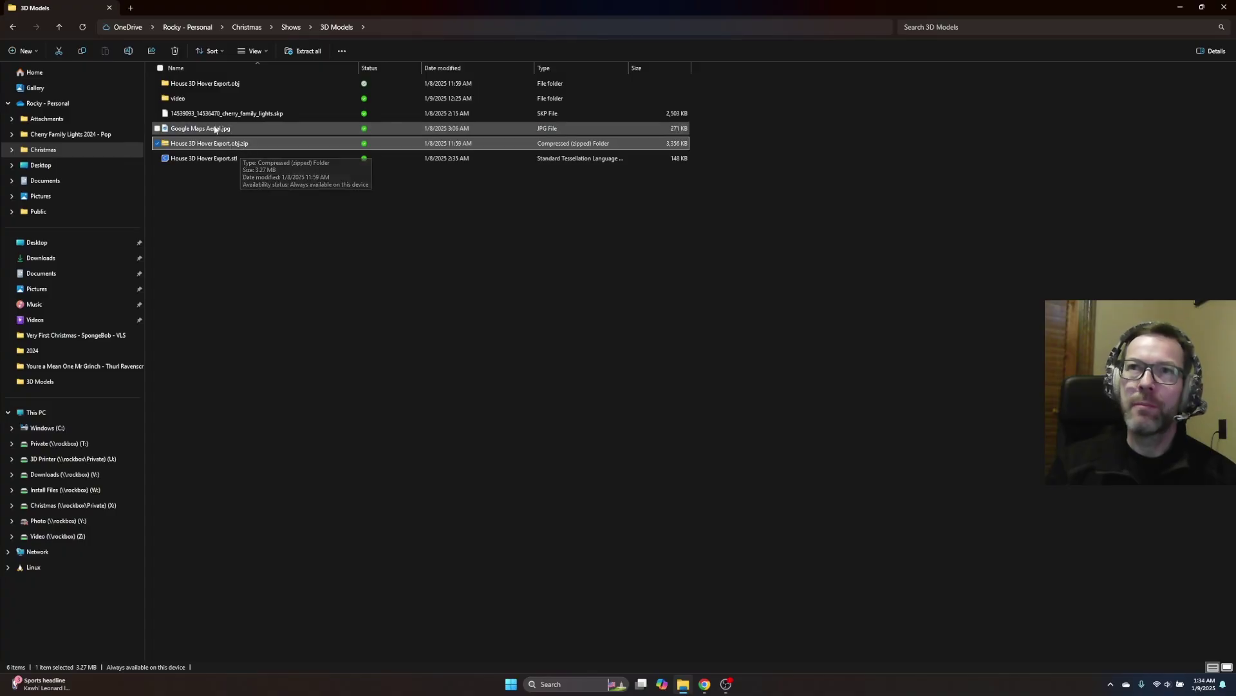
{"action": "double_click", "coordinate": [199, 84]}
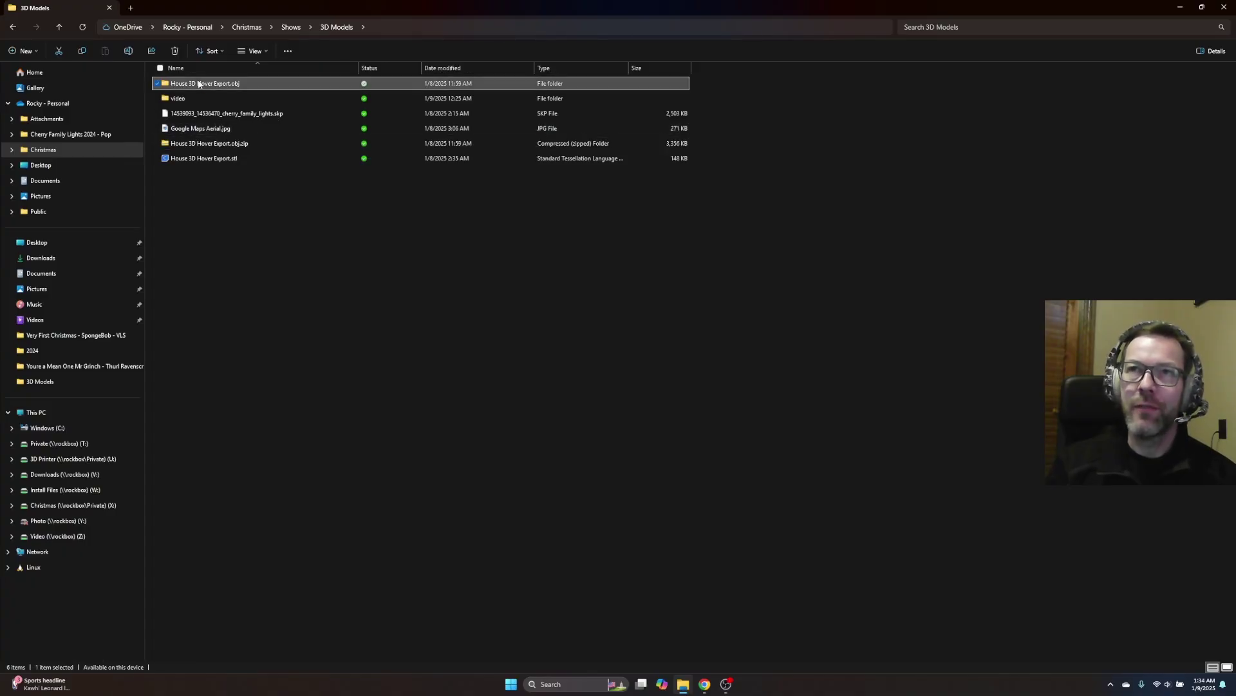
{"action": "left_click", "coordinate": [266, 116]}
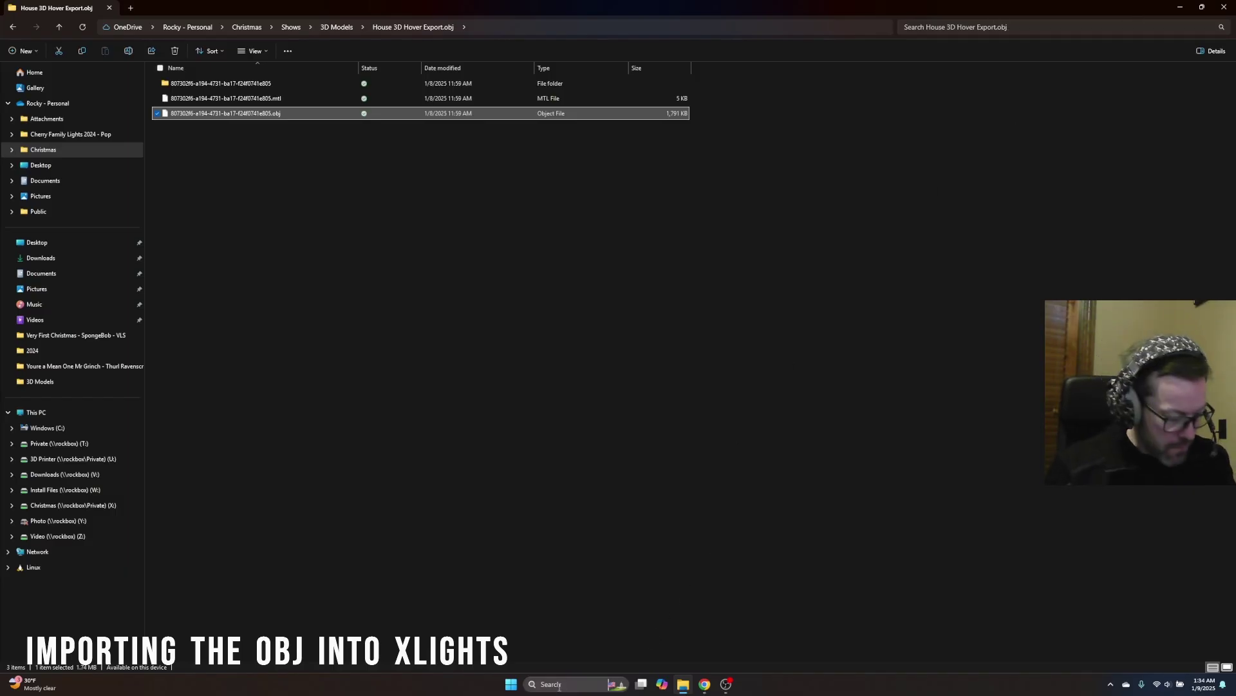
Step: Launch xLights64, skip the offered update this time and bring up the show's layout
{"action": "left_click", "coordinate": [559, 684]}
{"action": "type", "text": "xLights64"}
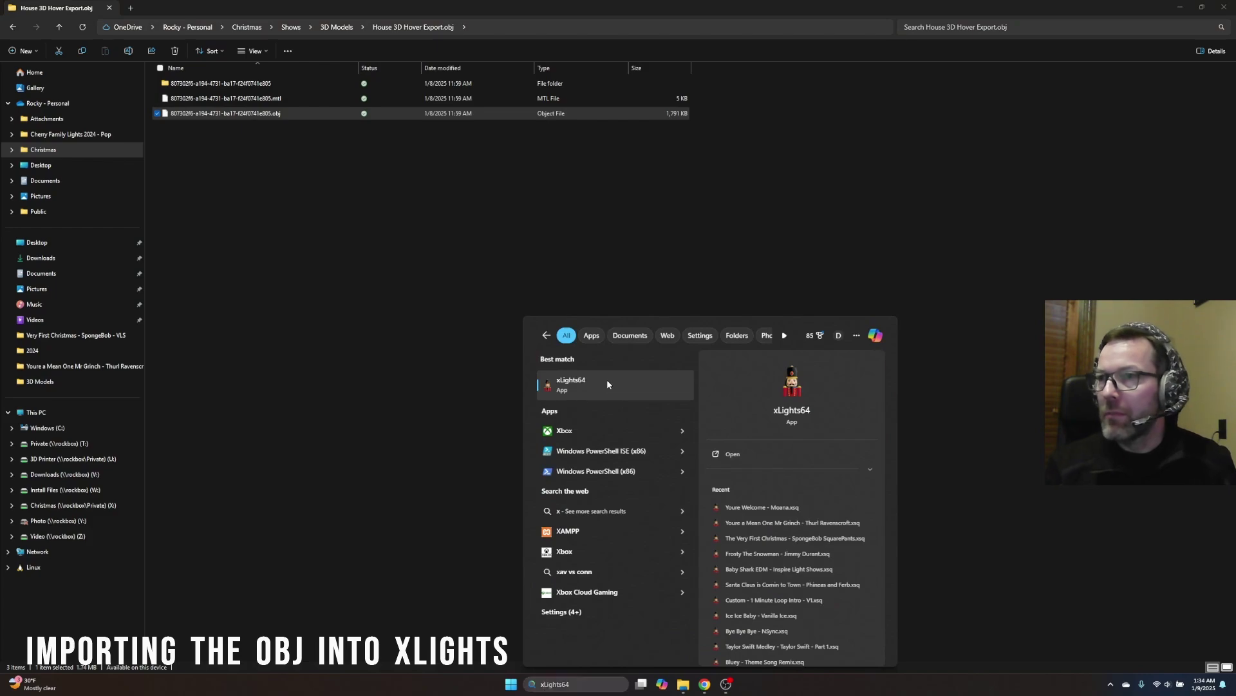
{"action": "left_click", "coordinate": [607, 385]}
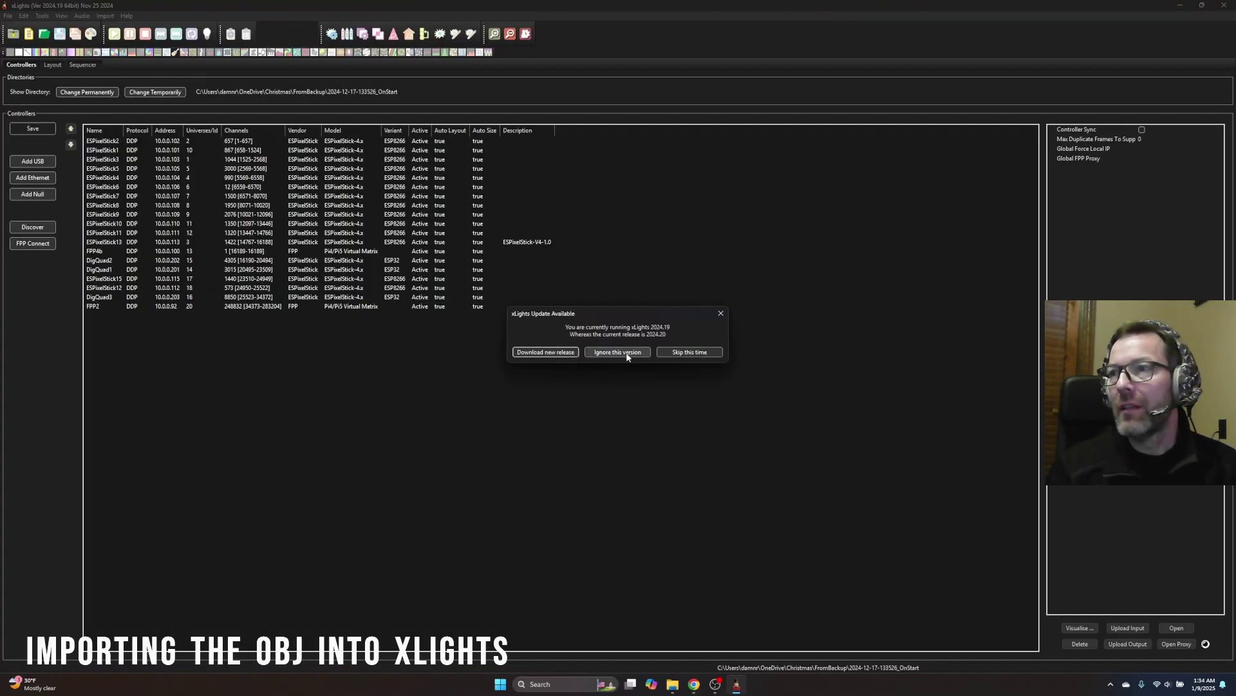
{"action": "left_click", "coordinate": [687, 352]}
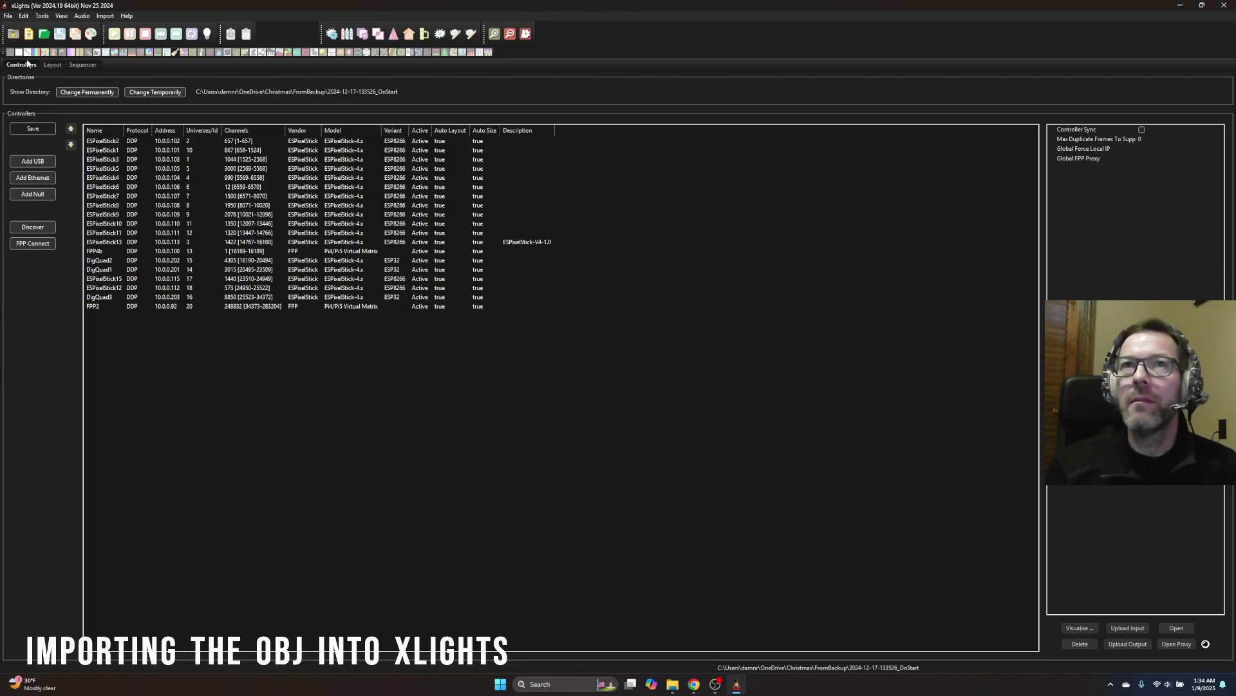
{"action": "left_click", "coordinate": [53, 65]}
Step: Examine the existing light props and house outlines in the 3D layout from several distances and angles
{"action": "scroll", "coordinate": [658, 356], "scroll_direction": "down", "scroll_amount": 3}
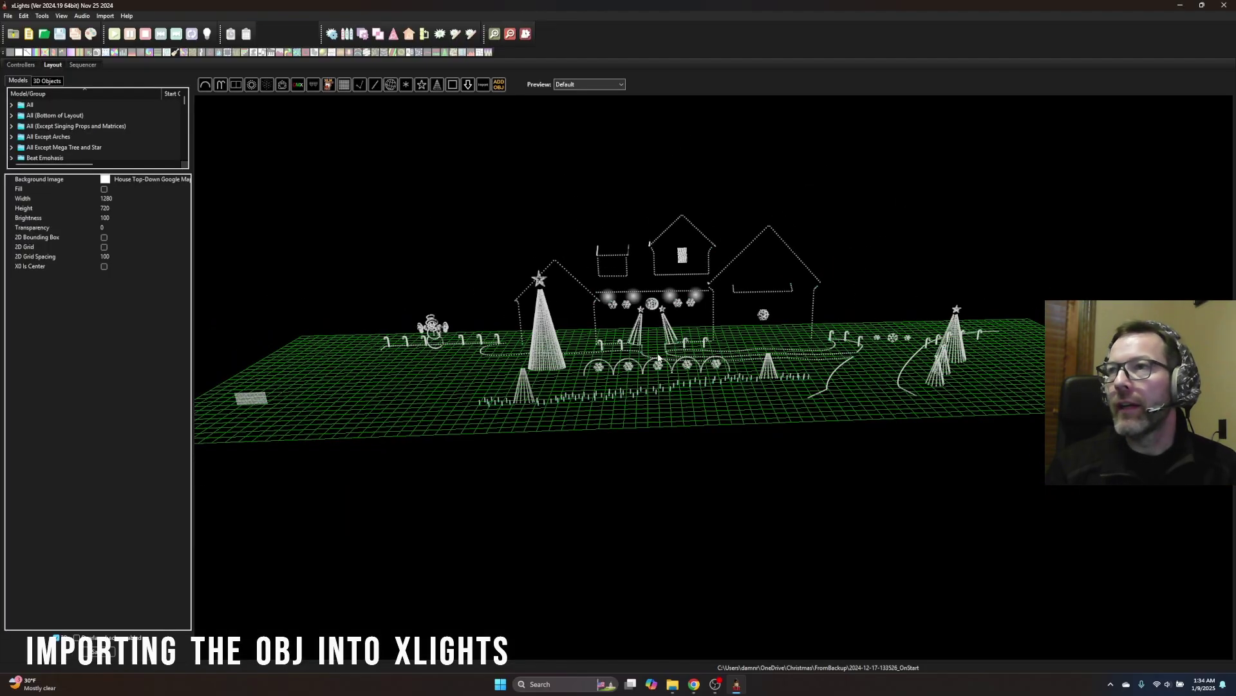
{"action": "scroll", "coordinate": [361, 265], "scroll_direction": "down", "scroll_amount": 3}
{"action": "scroll", "coordinate": [895, 277], "scroll_direction": "up", "scroll_amount": 5}
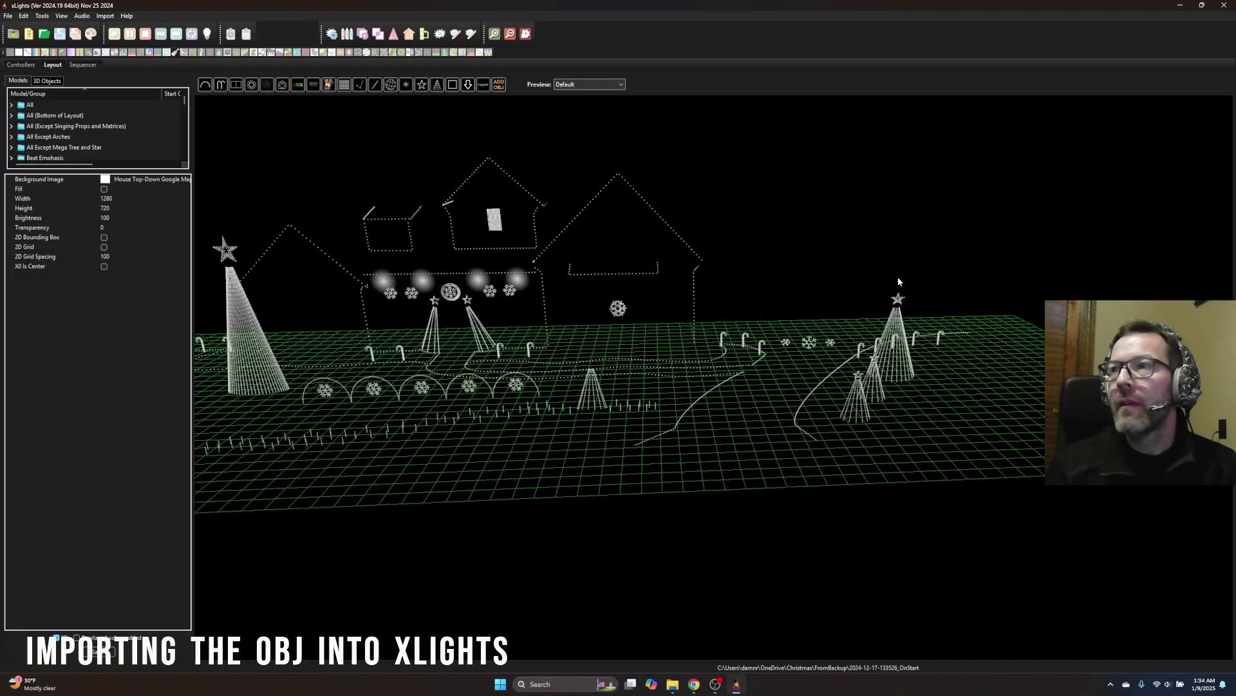
{"action": "scroll", "coordinate": [894, 276], "scroll_direction": "down", "scroll_amount": 5}
{"action": "scroll", "coordinate": [690, 269], "scroll_direction": "down", "scroll_amount": 4}
{"action": "left_click_drag", "start_coordinate": [458, 221], "coordinate": [904, 260]}
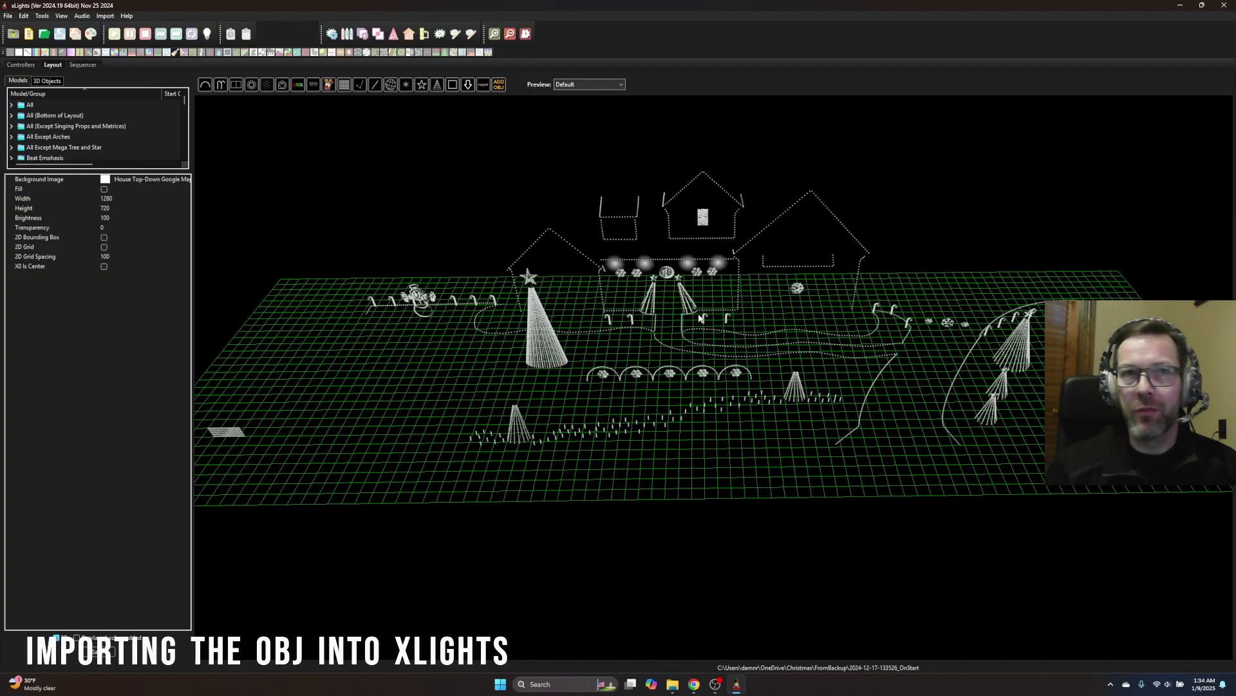
{"action": "scroll", "coordinate": [627, 341], "scroll_direction": "down", "scroll_amount": 4}
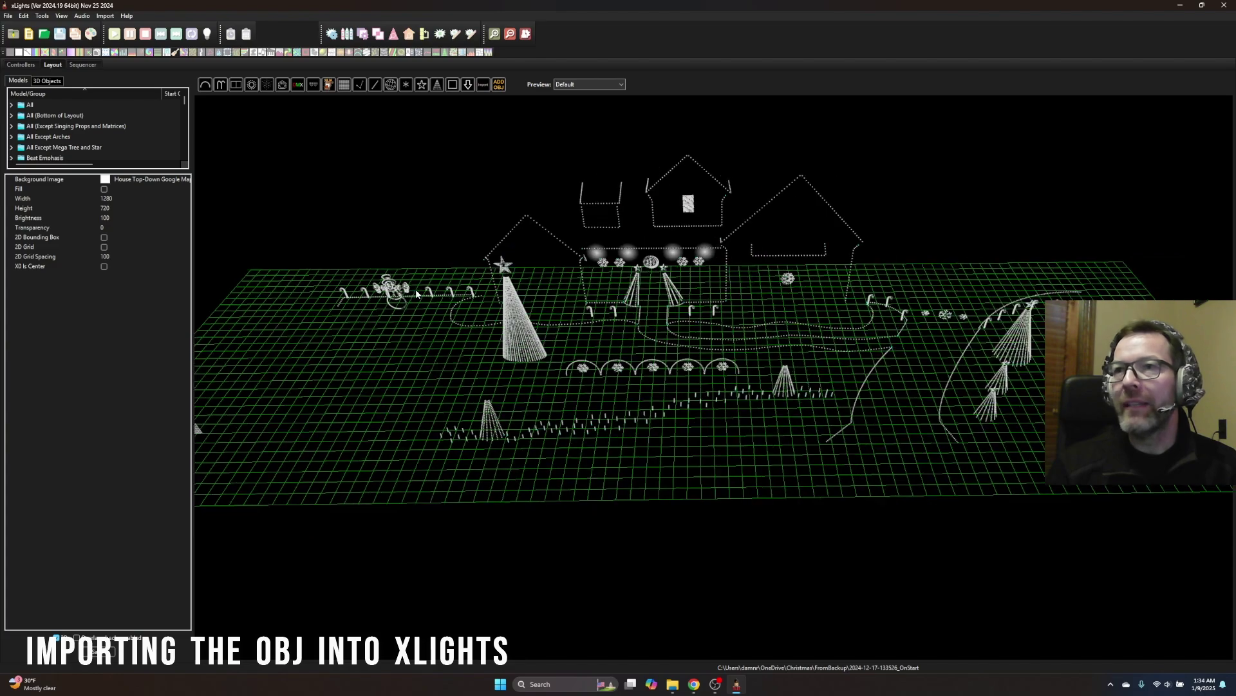
{"action": "scroll", "coordinate": [477, 221], "scroll_direction": "up", "scroll_amount": 3}
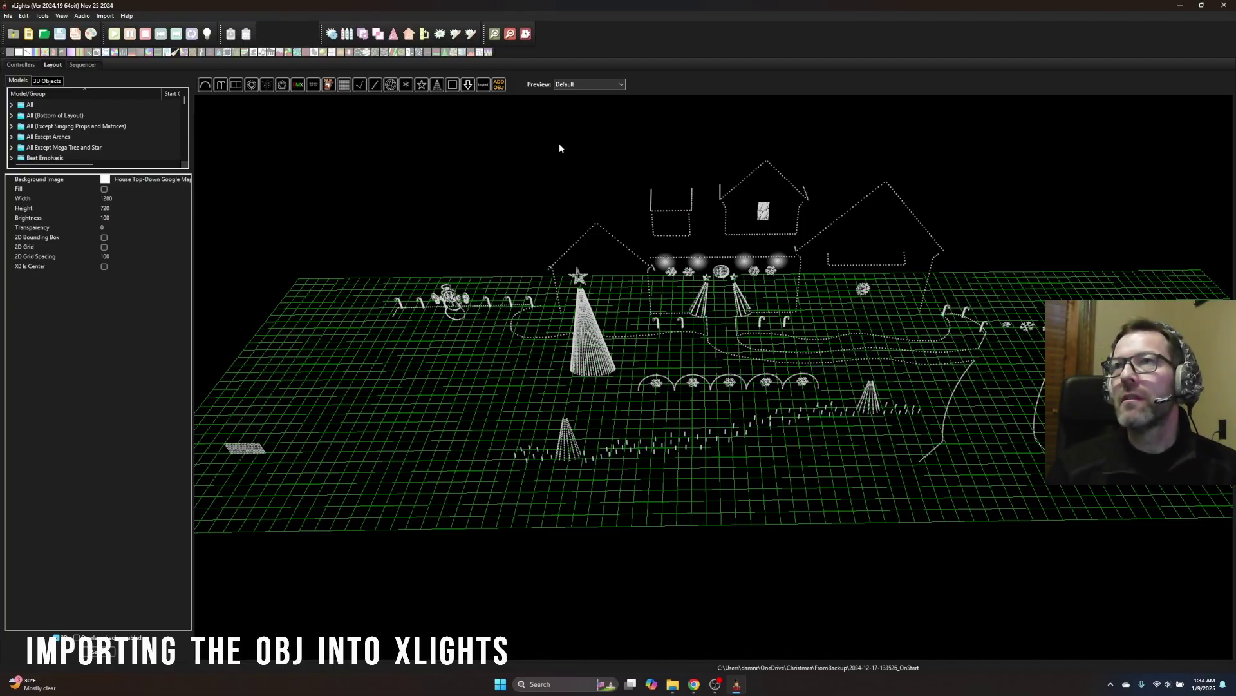
Step: Add a Mesh object to the layout and load the OBJ from Christmas > Shows > 3D Models > House 3D Hover Export.obj
{"action": "left_click", "coordinate": [500, 86]}
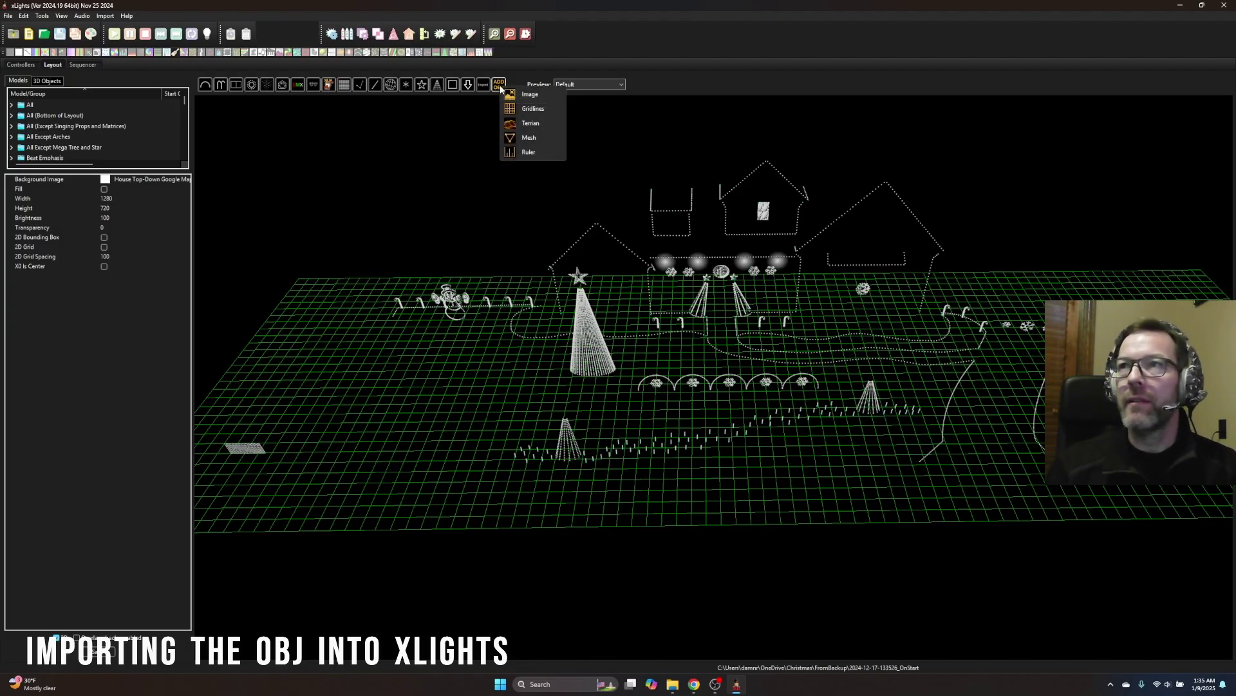
{"action": "left_click", "coordinate": [529, 138]}
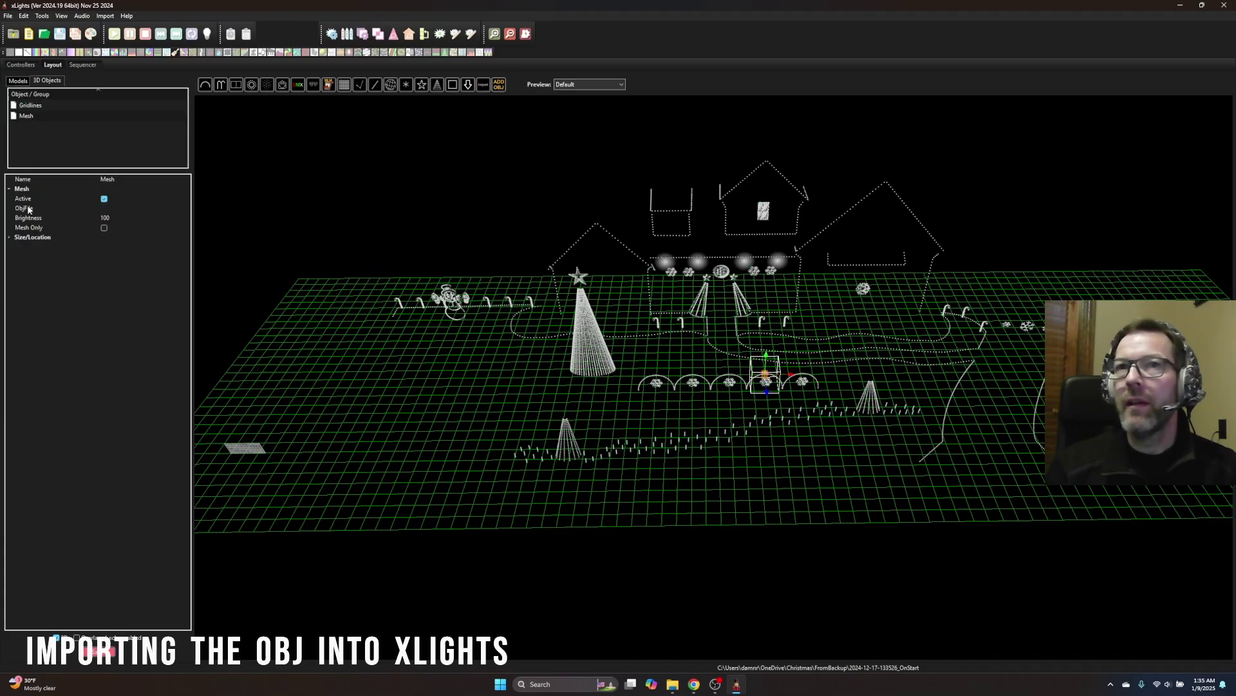
{"action": "left_click", "coordinate": [125, 209]}
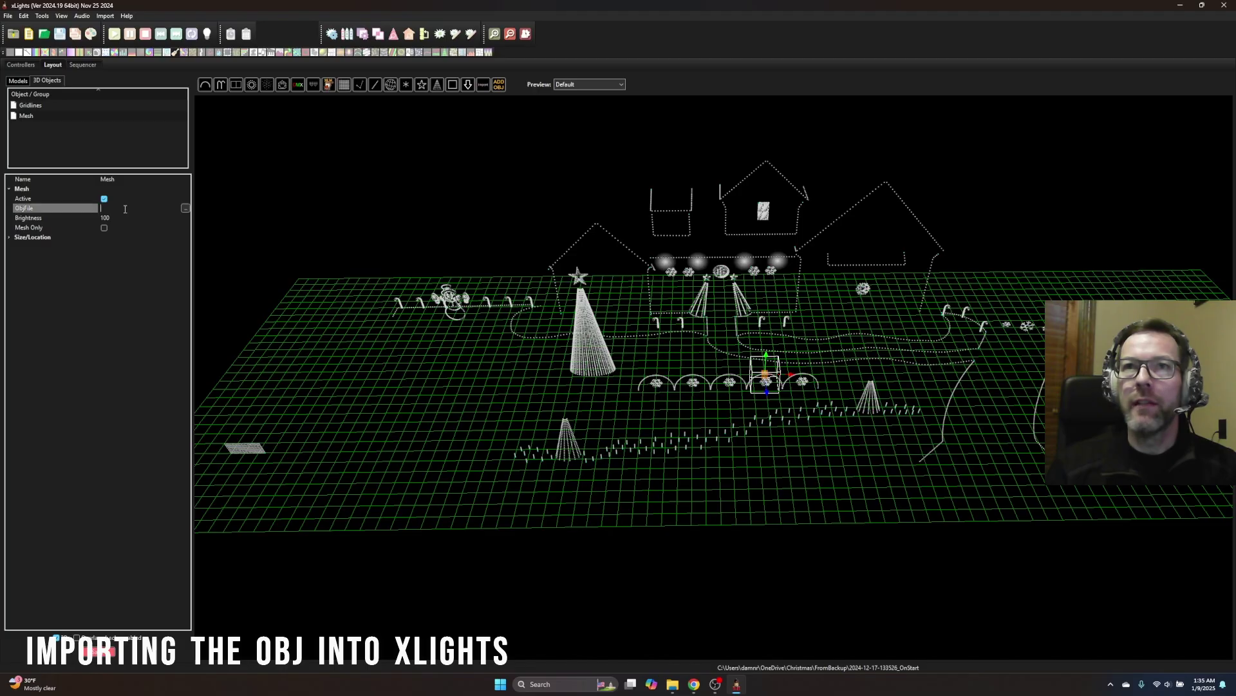
{"action": "left_click", "coordinate": [185, 208]}
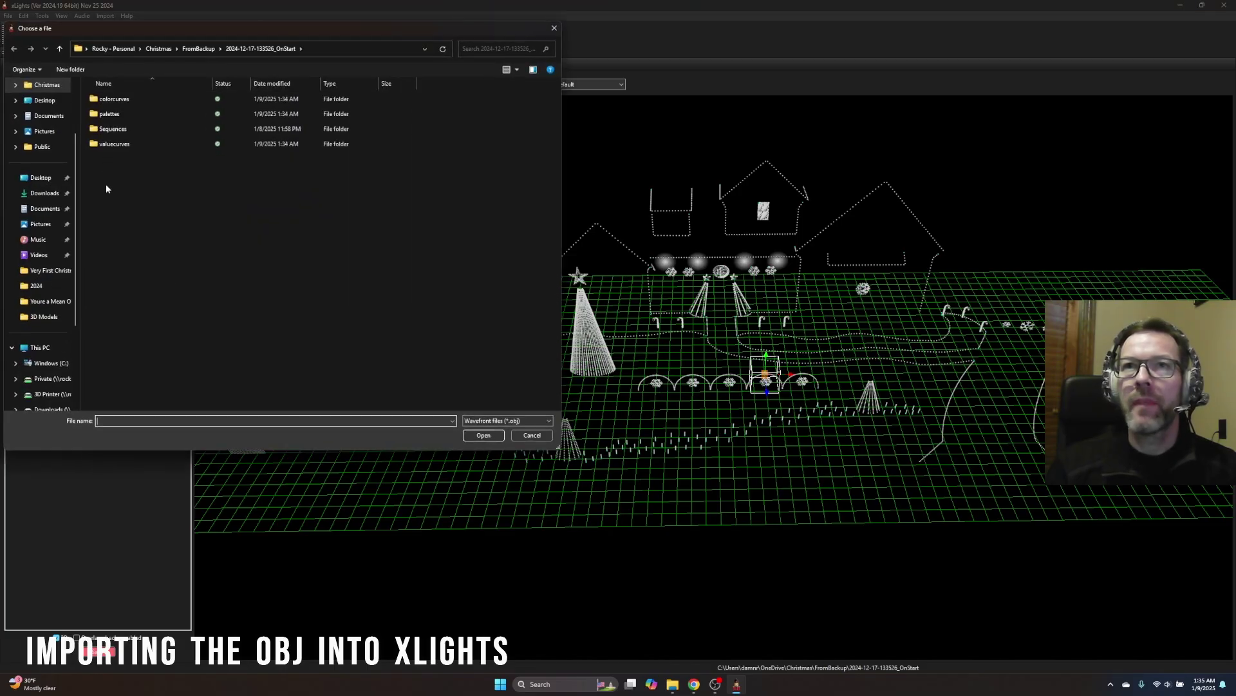
{"action": "left_click", "coordinate": [159, 48]}
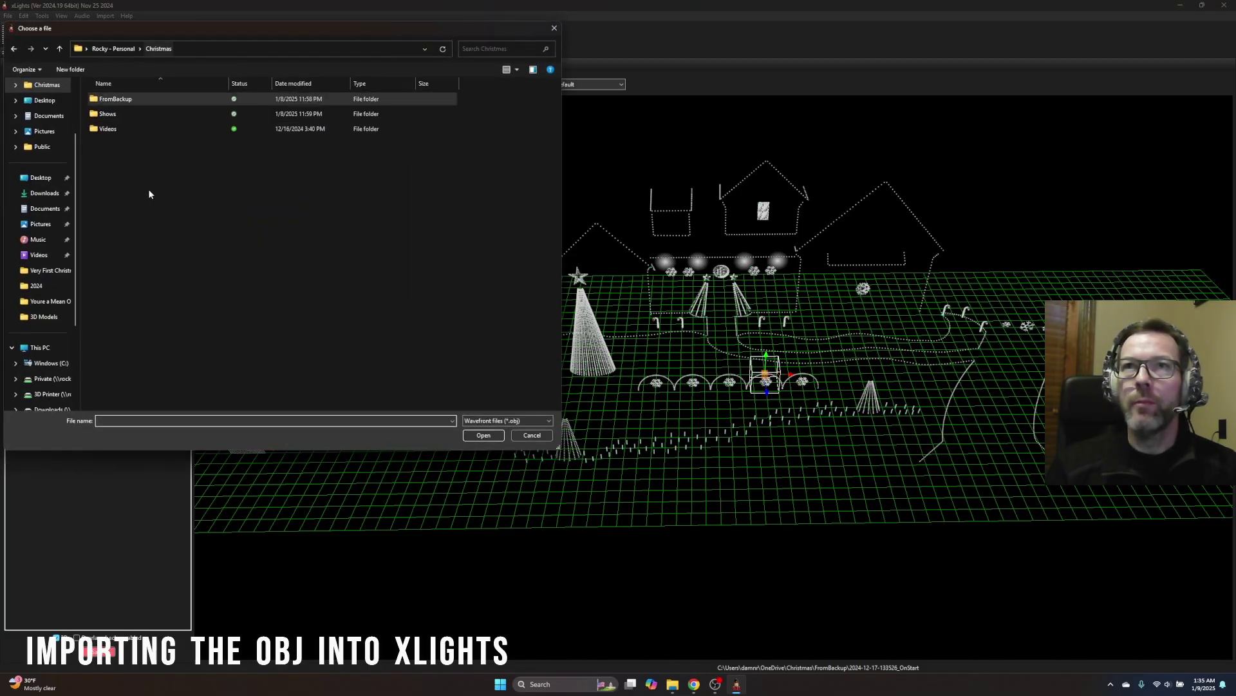
{"action": "double_click", "coordinate": [110, 115]}
{"action": "double_click", "coordinate": [115, 101]}
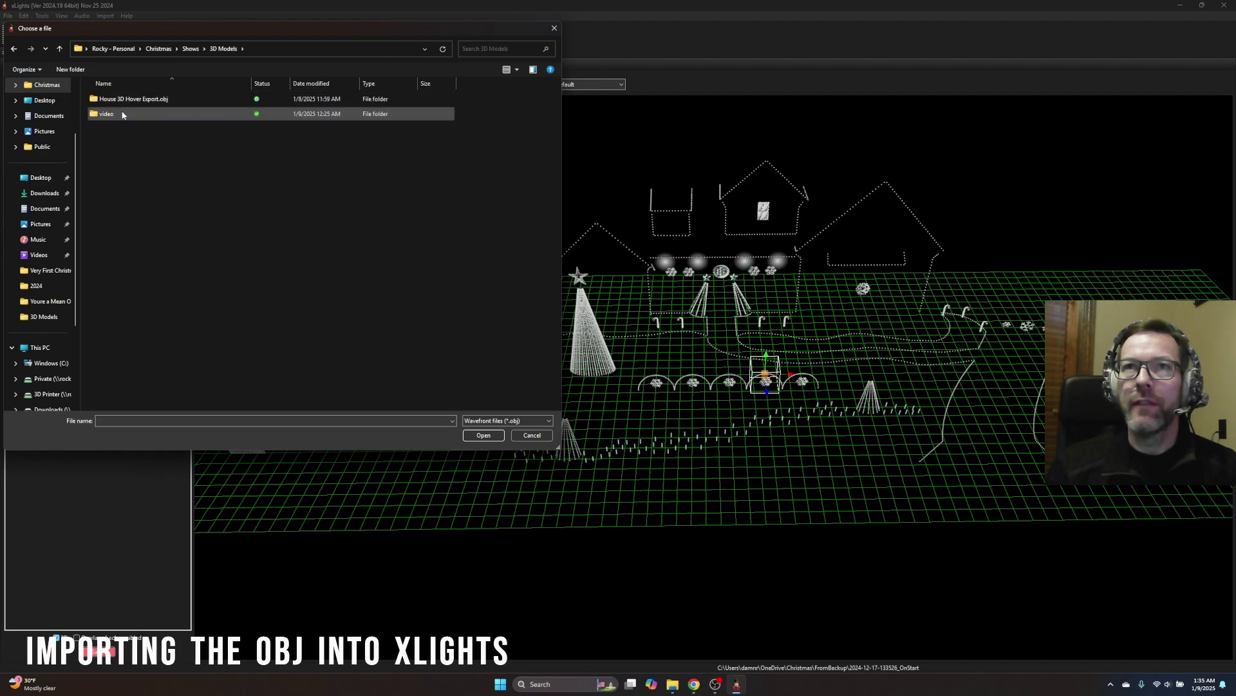
{"action": "double_click", "coordinate": [131, 101]}
{"action": "left_click", "coordinate": [164, 114]}
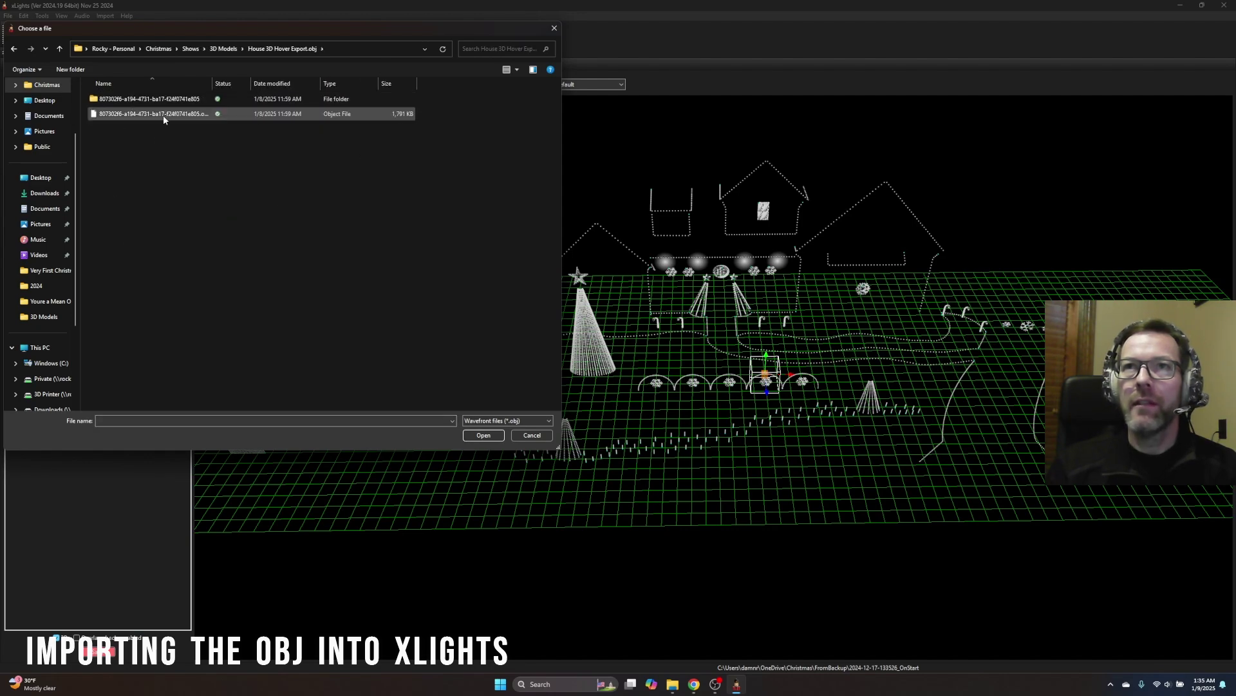
{"action": "left_click", "coordinate": [483, 436]}
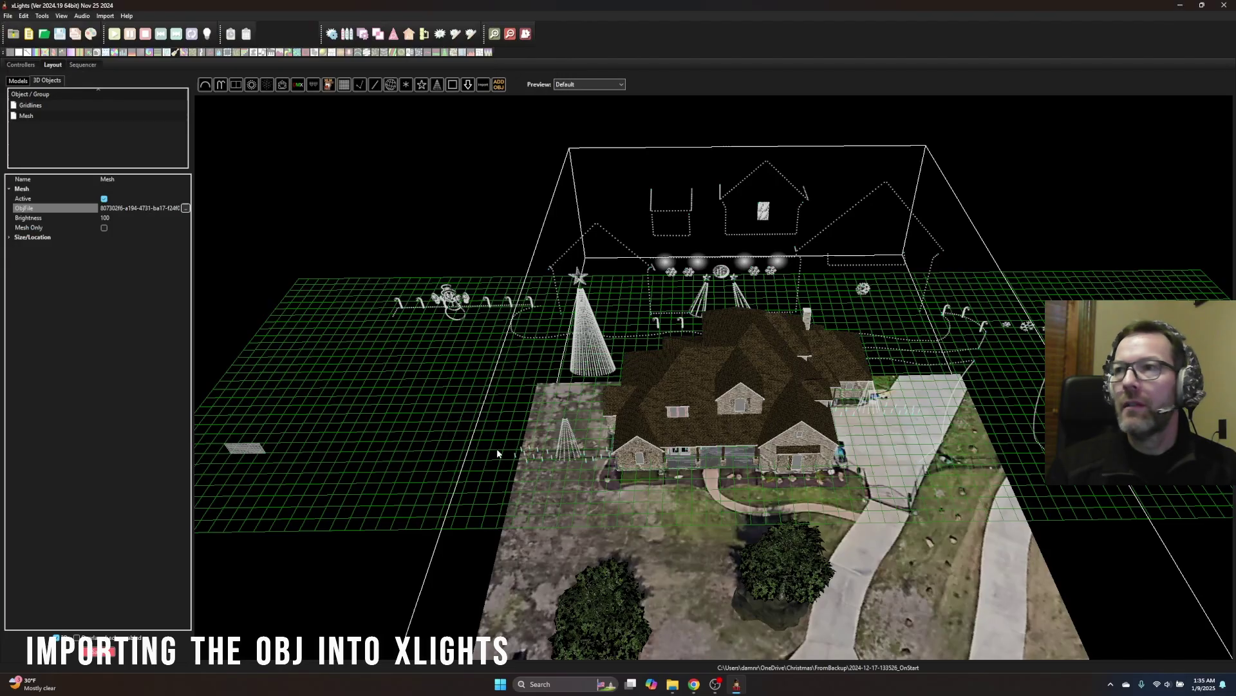
Step: Move the house mesh to about x 0, y 62.6, z -692 to line it up with the grid and the house outline props
{"action": "scroll", "coordinate": [702, 549], "scroll_direction": "down", "scroll_amount": 2}
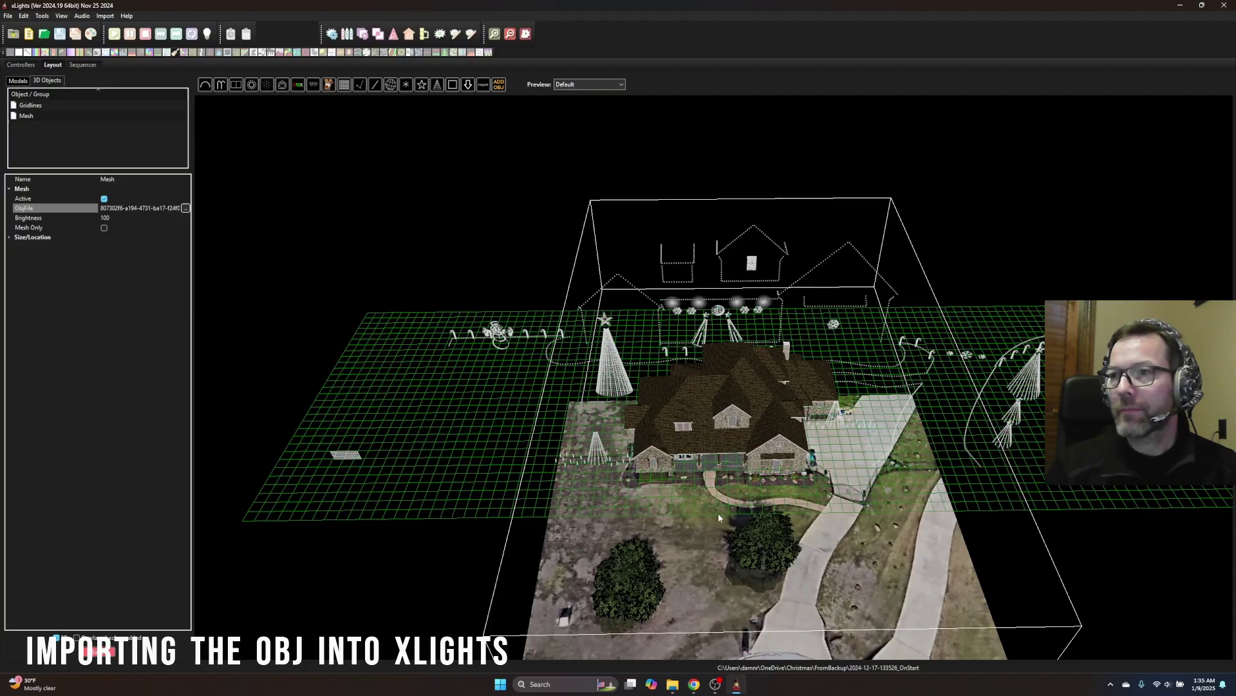
{"action": "scroll", "coordinate": [776, 464], "scroll_direction": "down", "scroll_amount": 2}
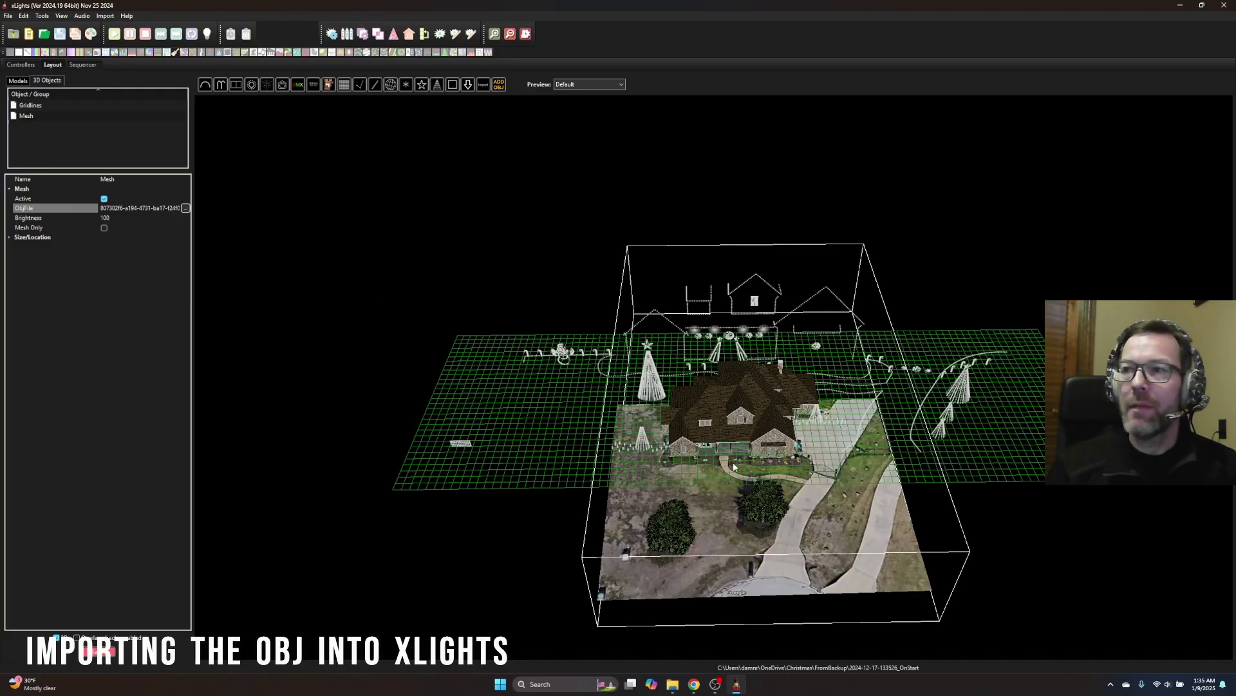
{"action": "left_click", "coordinate": [756, 471]}
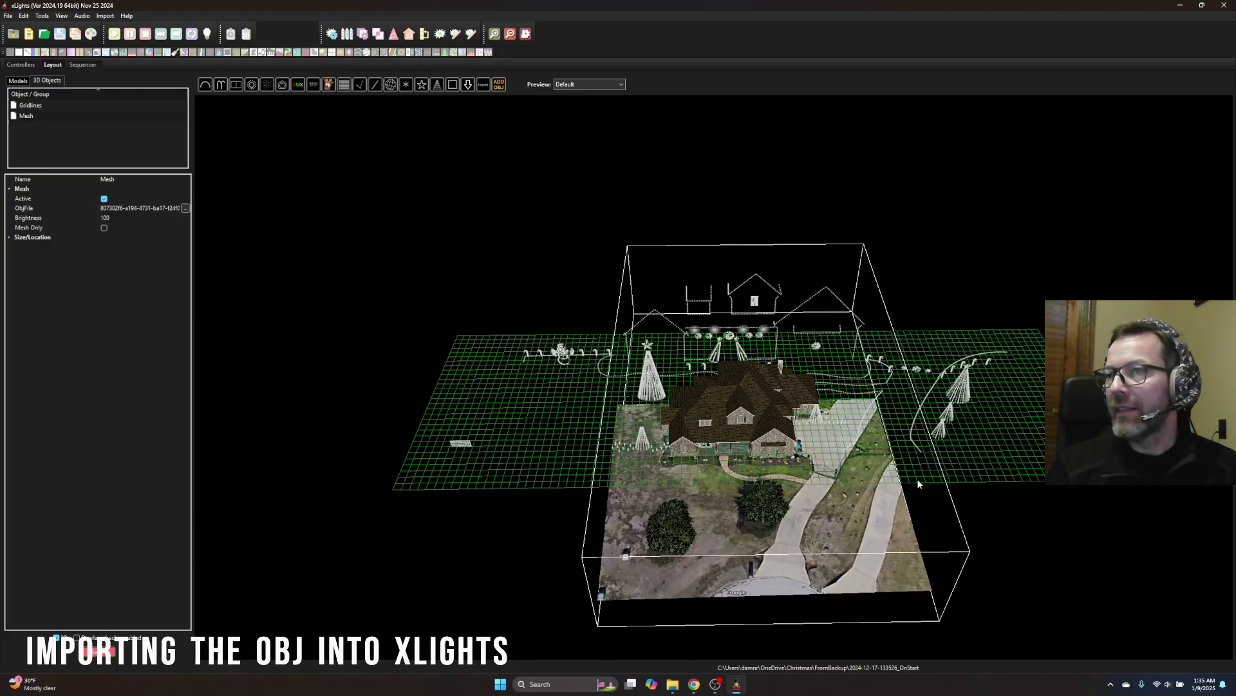
{"action": "middle_click_drag", "start_coordinate": [1016, 532], "coordinate": [941, 549]}
{"action": "scroll", "coordinate": [663, 454], "scroll_direction": "up", "scroll_amount": 2}
{"action": "left_click_drag", "start_coordinate": [664, 458], "coordinate": [863, 418]}
{"action": "scroll", "coordinate": [770, 423], "scroll_direction": "up", "scroll_amount": 3}
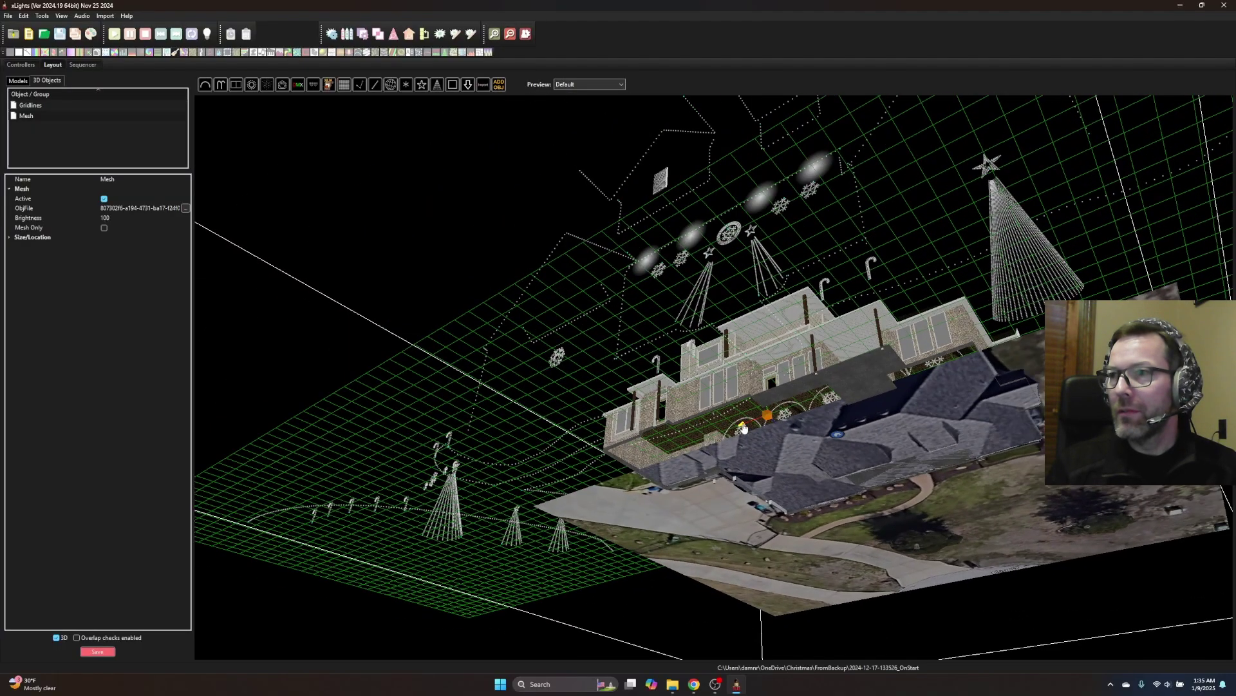
{"action": "left_click_drag", "start_coordinate": [787, 443], "coordinate": [856, 472]}
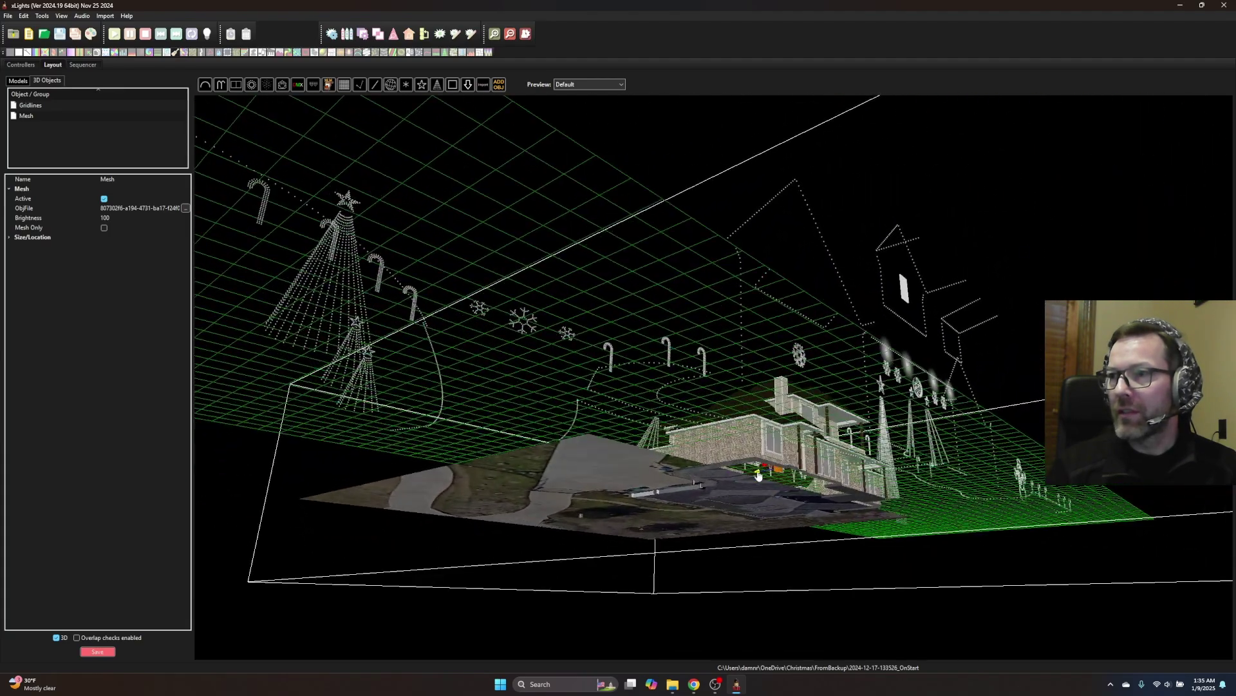
{"action": "left_click_drag", "start_coordinate": [758, 475], "coordinate": [868, 397]}
{"action": "middle_click_drag", "start_coordinate": [926, 551], "coordinate": [833, 471]}
{"action": "left_click_drag", "start_coordinate": [819, 455], "coordinate": [856, 642]}
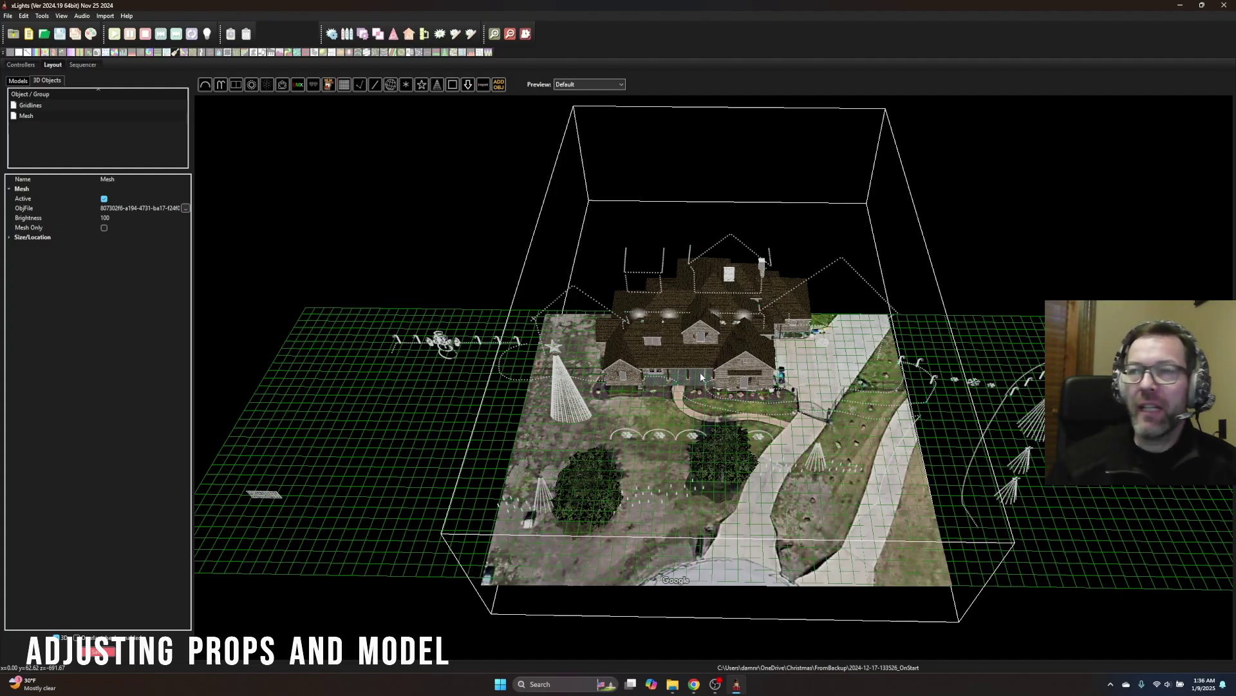
Step: Shift the house mesh slightly along the Z axis to about -690 and switch its handles to scaling
{"action": "scroll", "coordinate": [694, 408], "scroll_direction": "up", "scroll_amount": 3}
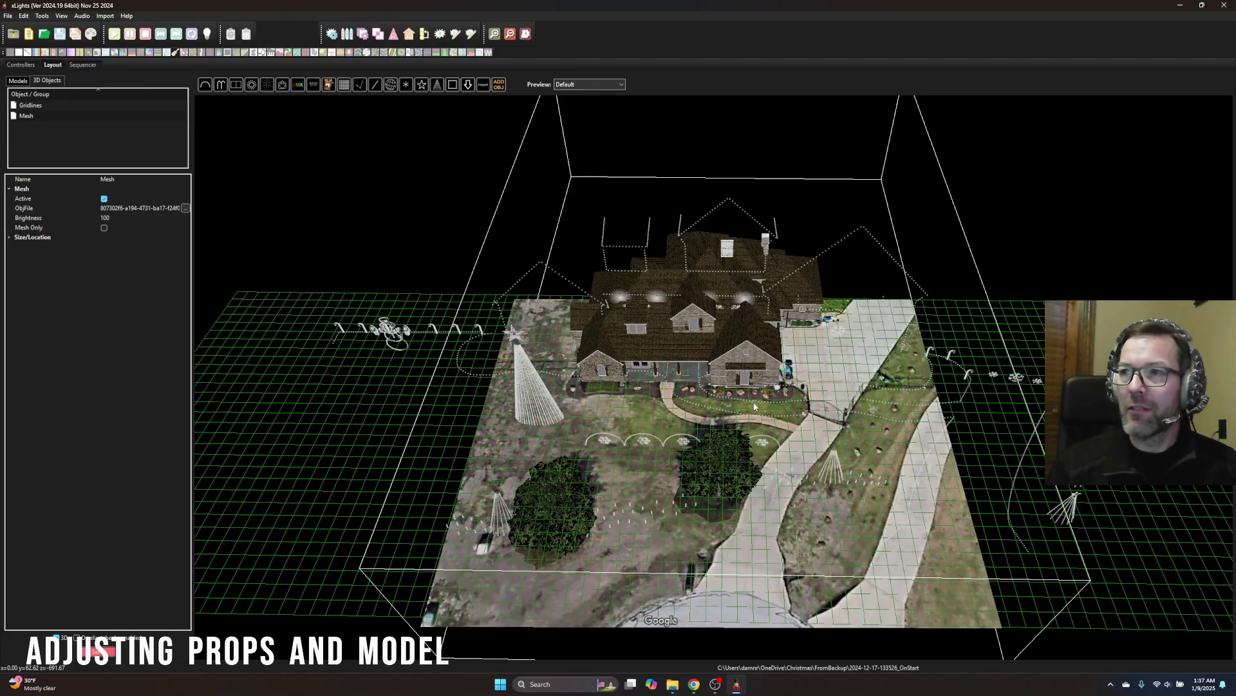
{"action": "left_click_drag", "start_coordinate": [1013, 343], "coordinate": [898, 257]}
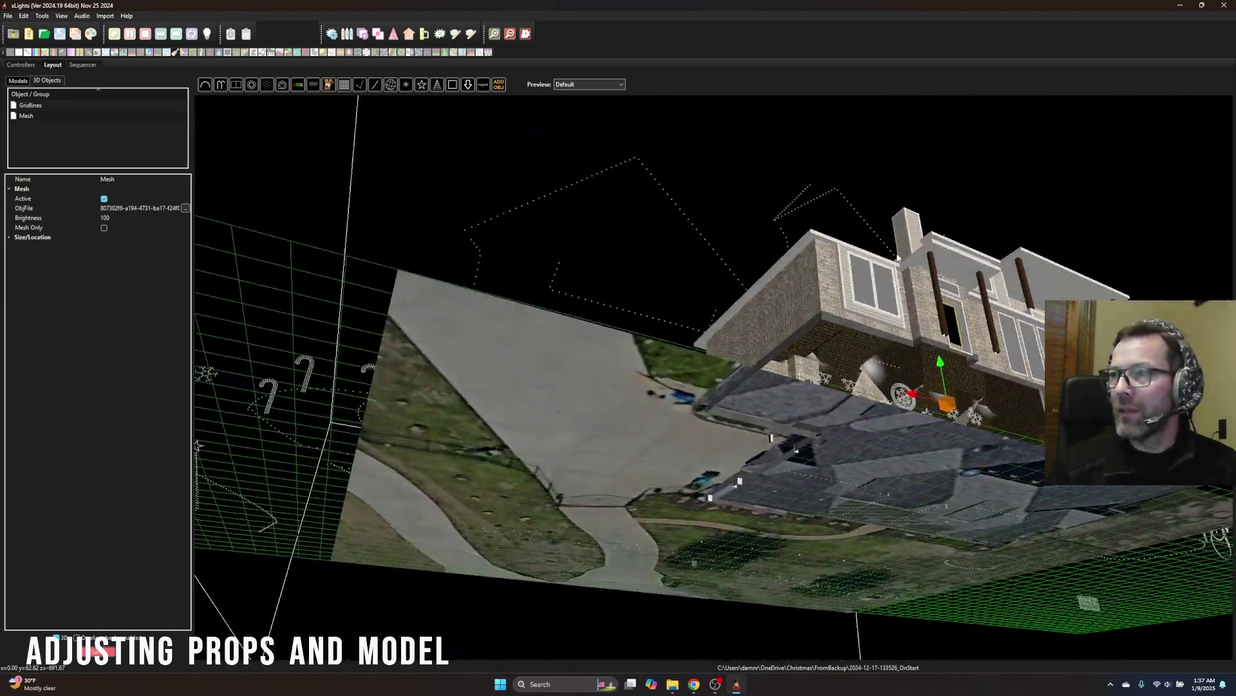
{"action": "left_click", "coordinate": [947, 412]}
{"action": "left_click_drag", "start_coordinate": [974, 403], "coordinate": [506, 340]}
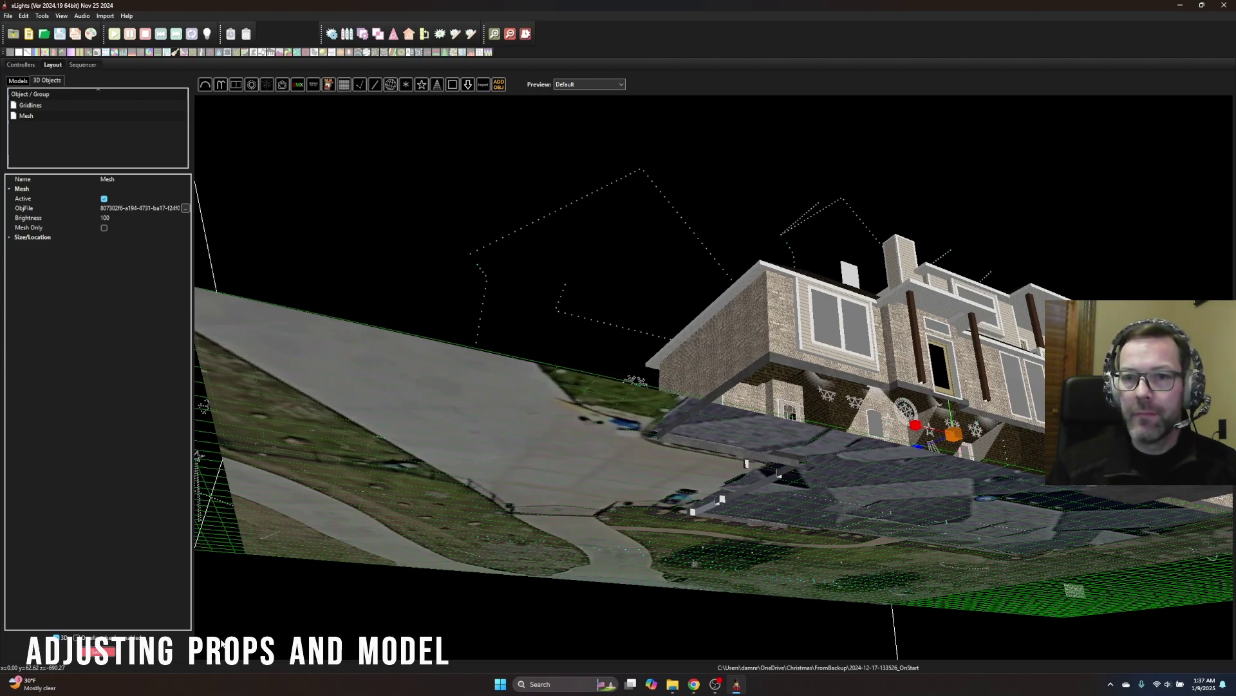
Step: Examine the house mesh against the light props and ground image from below, from the front and from above
{"action": "left_click_drag", "start_coordinate": [989, 448], "coordinate": [1015, 465]}
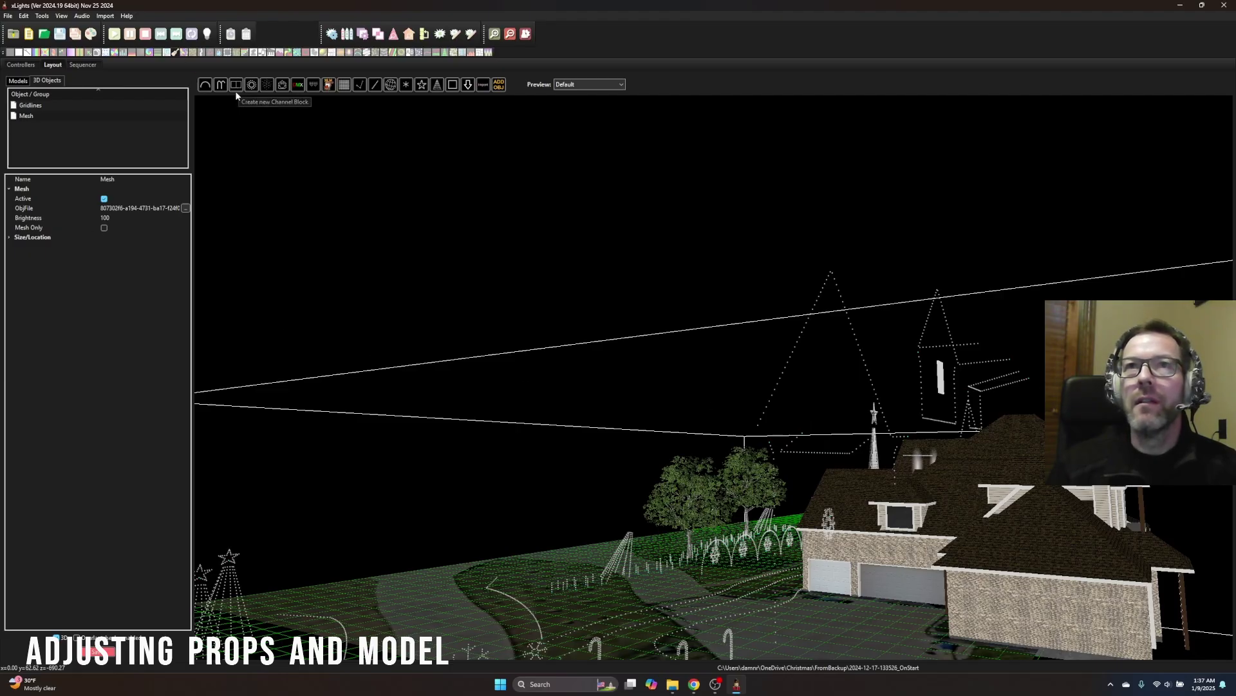
{"action": "left_click_drag", "start_coordinate": [743, 376], "coordinate": [1000, 457]}
{"action": "left_click", "coordinate": [966, 469]}
{"action": "left_click", "coordinate": [967, 471]}
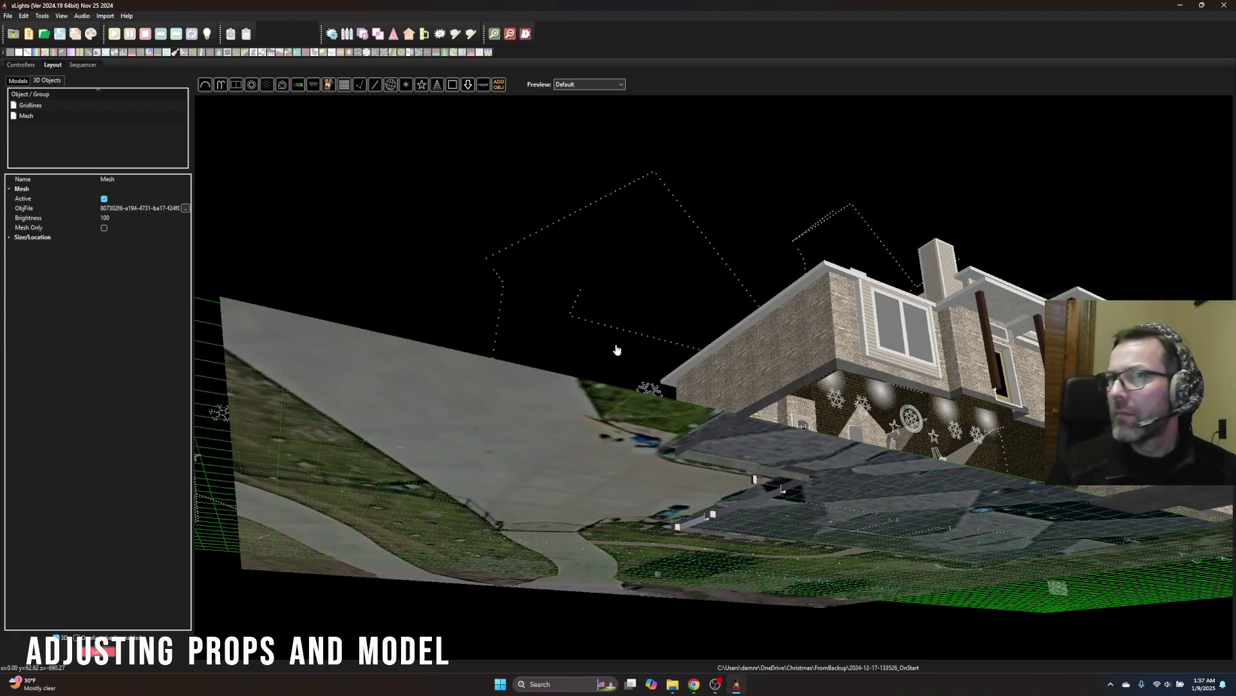
{"action": "left_click", "coordinate": [73, 118]}
{"action": "mouse_move", "coordinate": [881, 406]}
{"action": "left_mouse_down"}
{"action": "mouse_move", "coordinate": [935, 440]}
{"action": "mouse_move", "coordinate": [983, 438]}
{"action": "mouse_move", "coordinate": [947, 402]}
{"action": "mouse_move", "coordinate": [910, 401]}
{"action": "mouse_move", "coordinate": [903, 415]}
{"action": "left_mouse_up"}
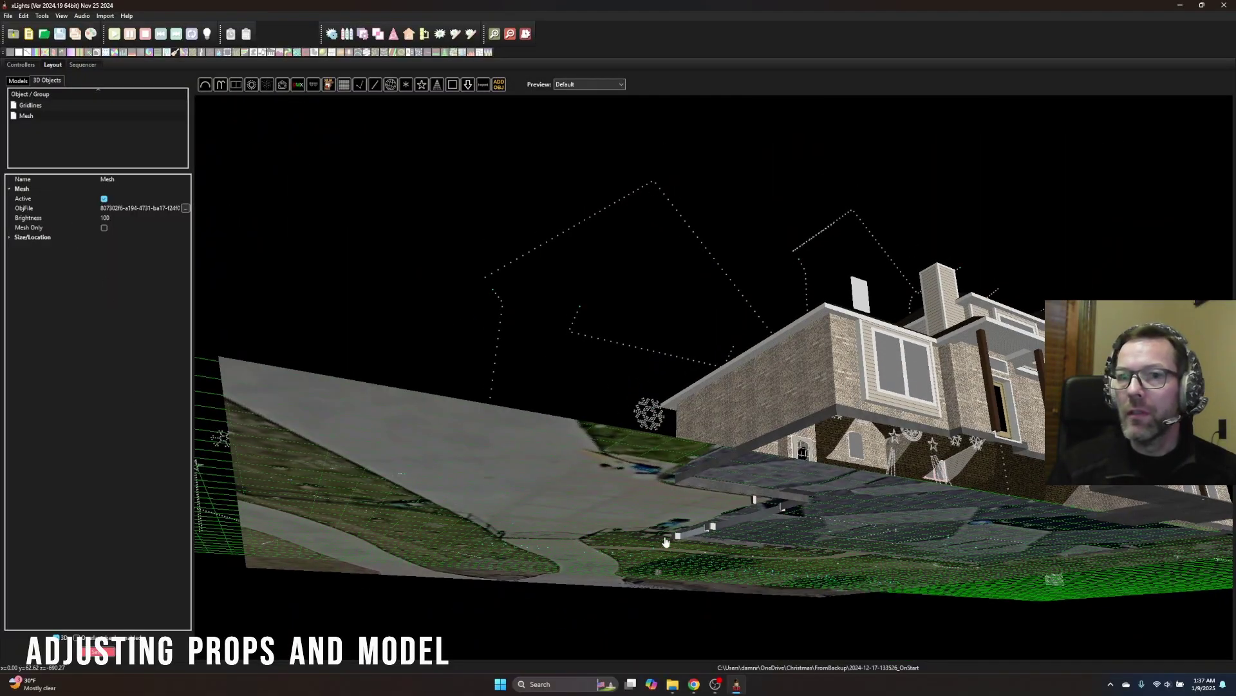
{"action": "mouse_move", "coordinate": [947, 477]}
{"action": "left_mouse_down"}
{"action": "mouse_move", "coordinate": [968, 484]}
{"action": "mouse_move", "coordinate": [929, 471]}
{"action": "mouse_move", "coordinate": [1016, 438]}
{"action": "mouse_move", "coordinate": [1126, 507]}
{"action": "mouse_move", "coordinate": [955, 498]}
{"action": "left_mouse_up"}
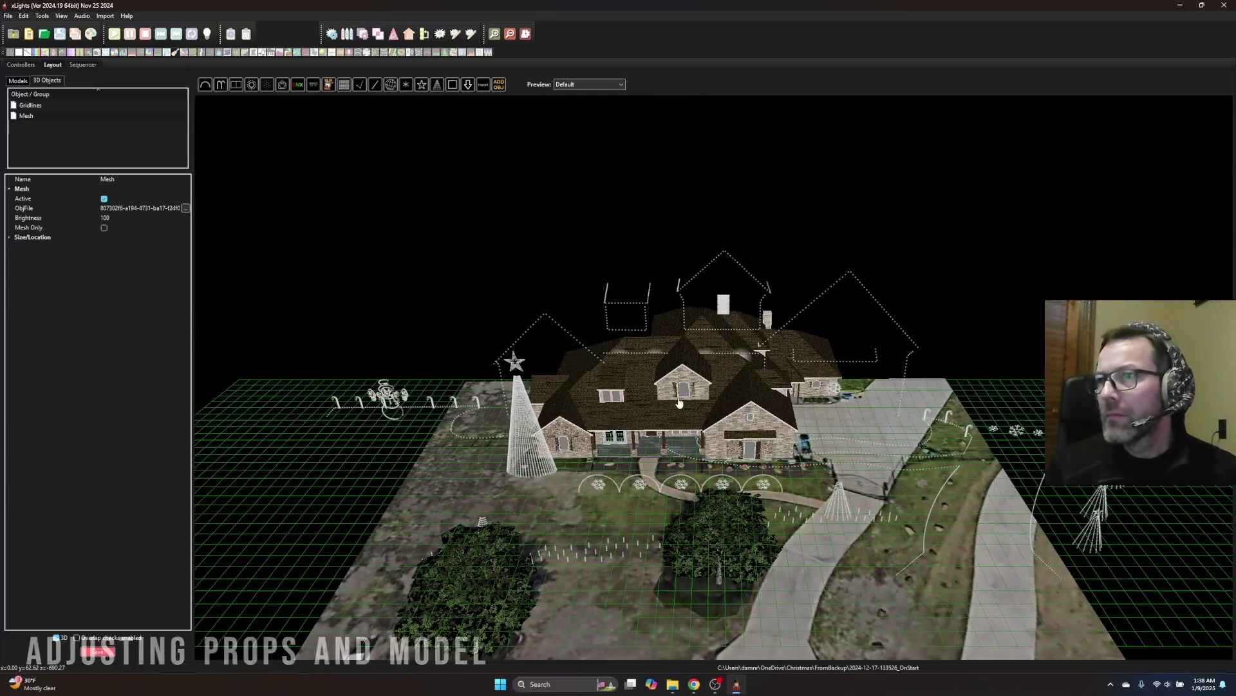
{"action": "left_click_drag", "start_coordinate": [628, 592], "coordinate": [839, 490]}
{"action": "left_click", "coordinate": [722, 422]}
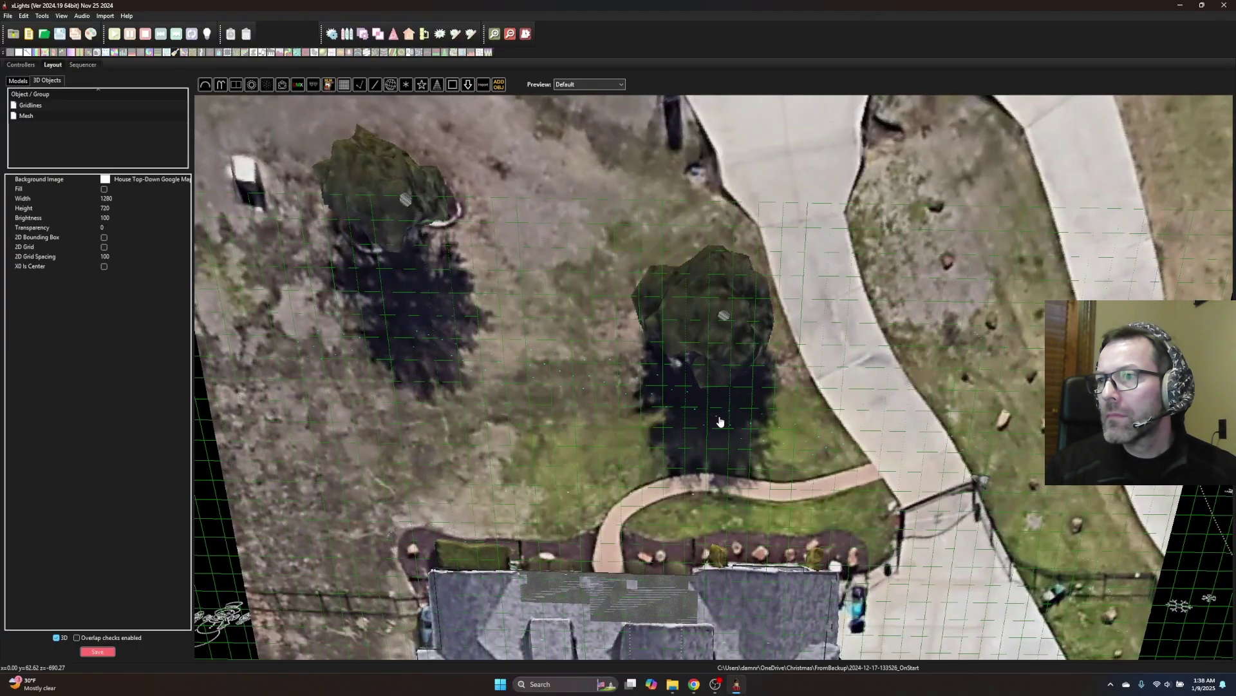
{"action": "left_click", "coordinate": [784, 449]}
{"action": "left_click_drag", "start_coordinate": [752, 379], "coordinate": [607, 428]}
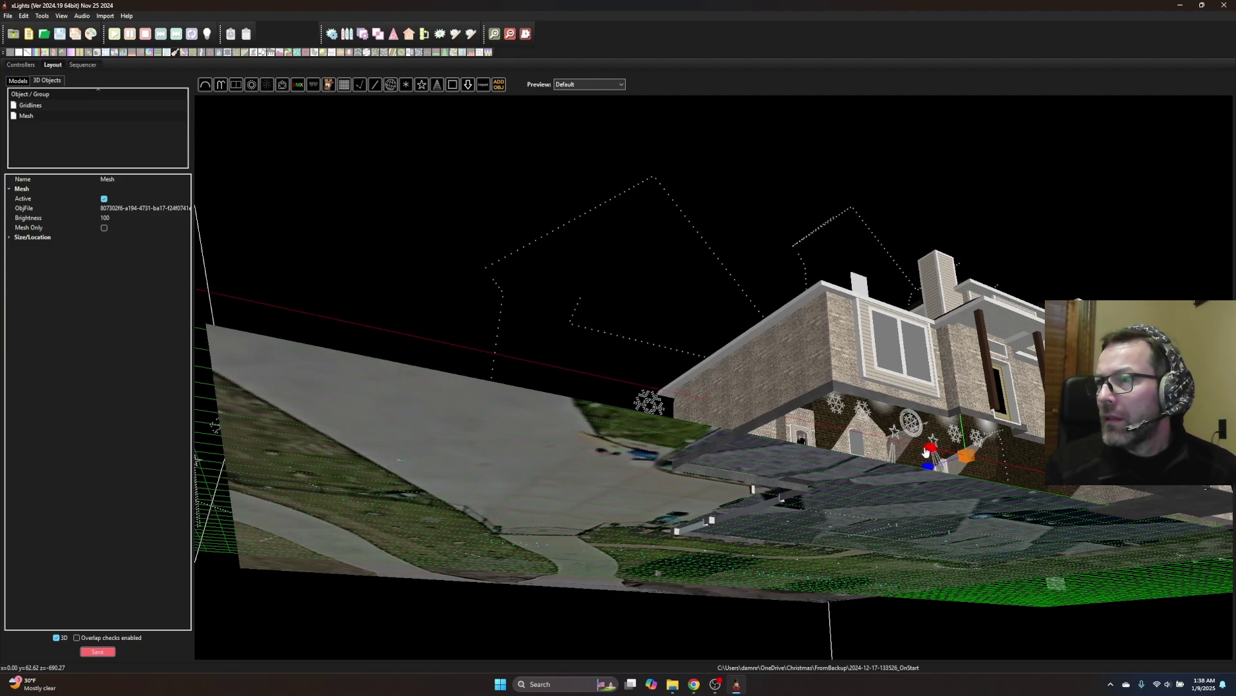
Step: Try to stretch the house mesh along the X axis only, and undo that scaling
{"action": "mouse_move", "coordinate": [937, 450]}
{"action": "left_mouse_down"}
{"action": "mouse_move", "coordinate": [896, 447]}
{"action": "mouse_move", "coordinate": [947, 460]}
{"action": "left_mouse_up"}
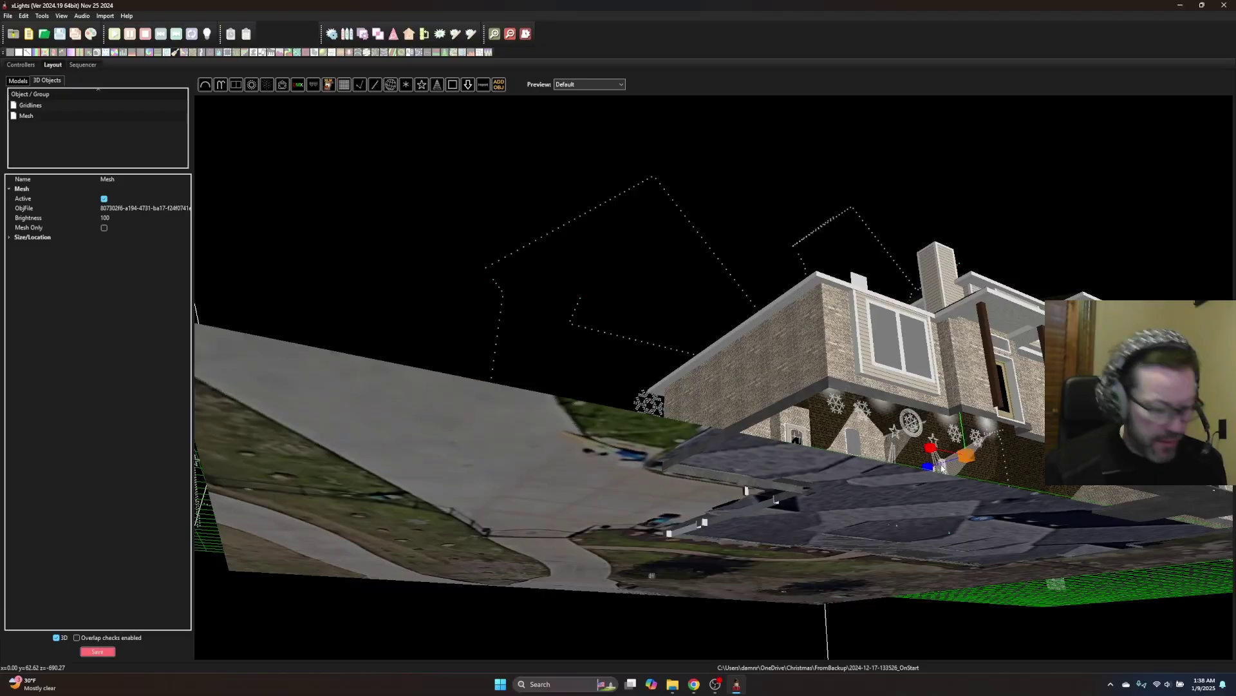
{"action": "key", "text": "ctrl+z"}
{"action": "left_click_drag", "start_coordinate": [1038, 480], "coordinate": [845, 543]}
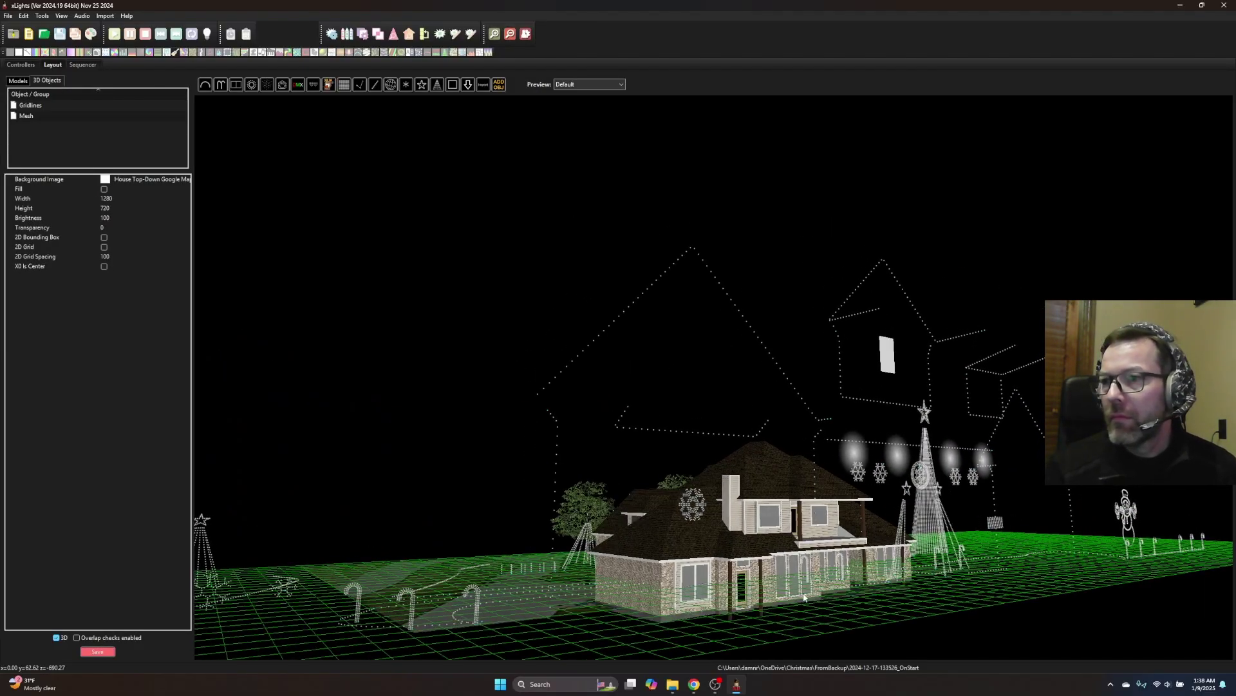
{"action": "left_click_drag", "start_coordinate": [805, 598], "coordinate": [805, 567]}
{"action": "left_click_drag", "start_coordinate": [761, 531], "coordinate": [805, 540]}
Step: Select the house mesh and enlarge it proportionally on all three axes to approach the size of the house outline props
{"action": "left_click", "coordinate": [24, 117]}
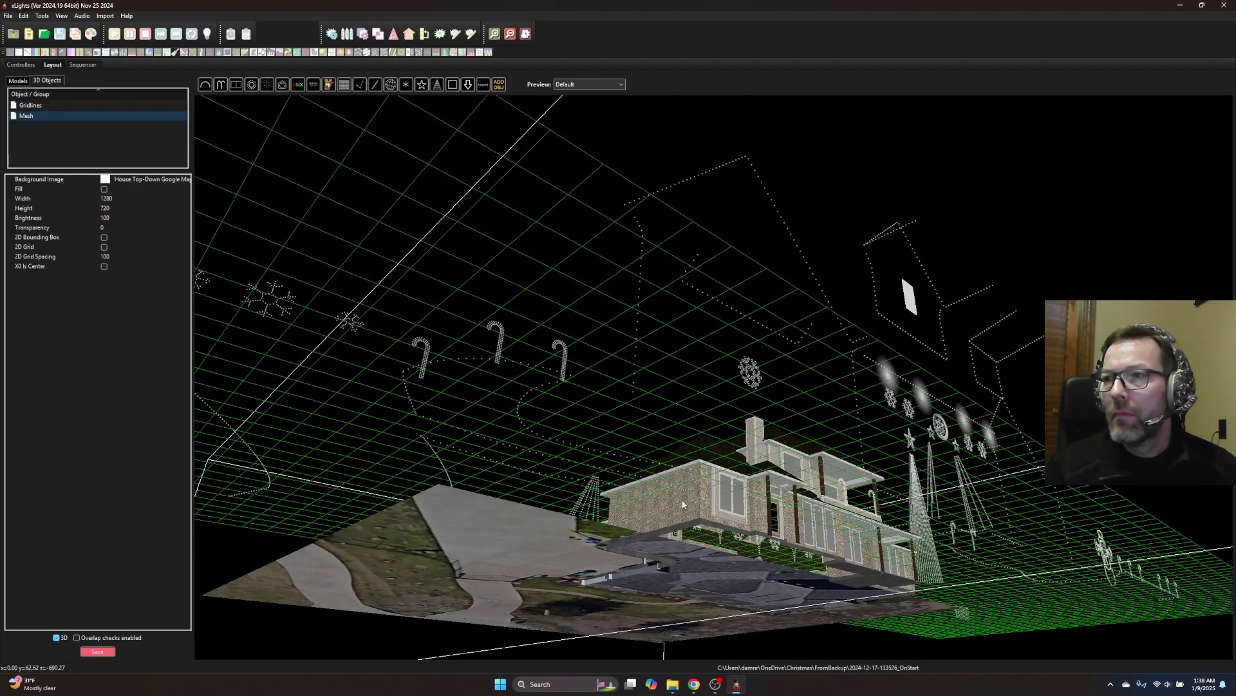
{"action": "left_click", "coordinate": [420, 597]}
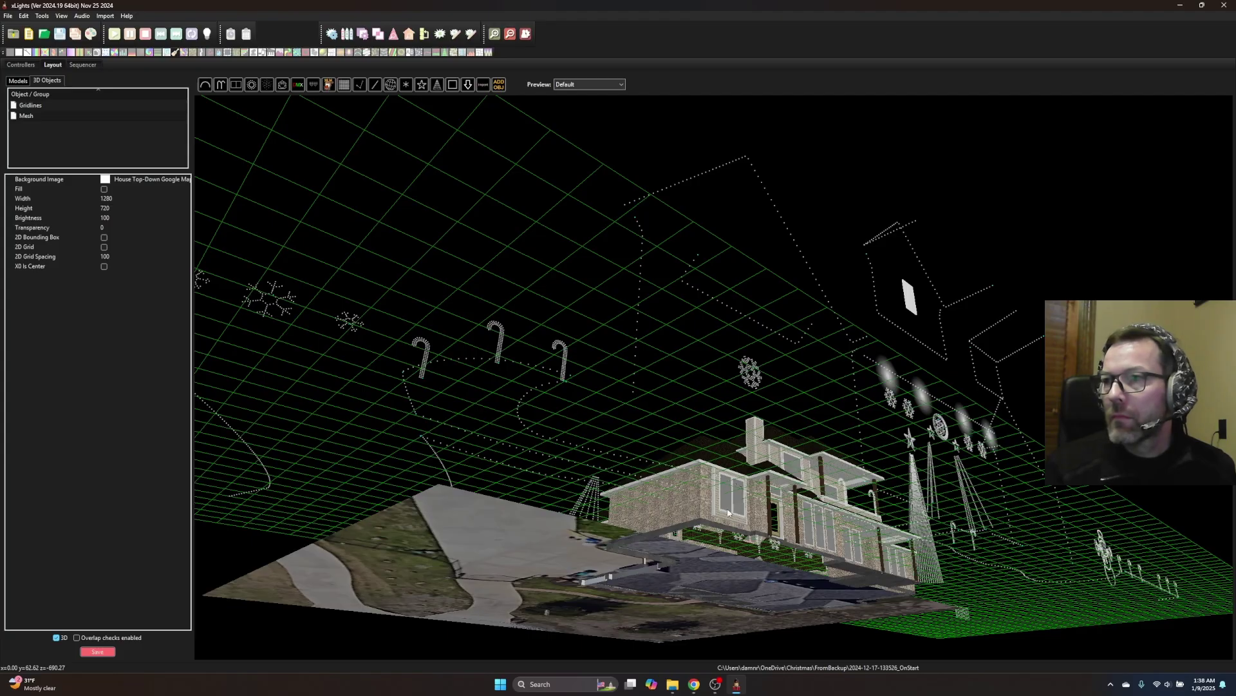
{"action": "left_click", "coordinate": [41, 115]}
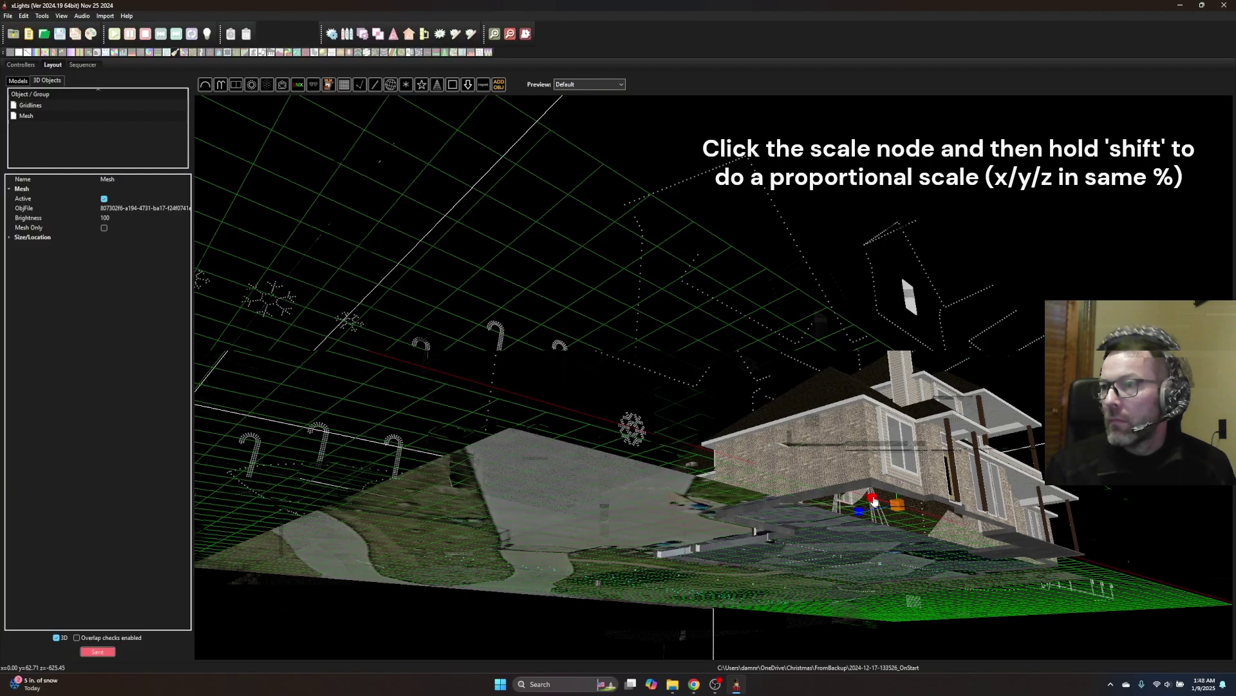
{"action": "left_click_drag", "start_coordinate": [866, 503], "coordinate": [456, 425], "text": "shift"}
{"action": "left_click_drag", "start_coordinate": [776, 550], "coordinate": [778, 521]}
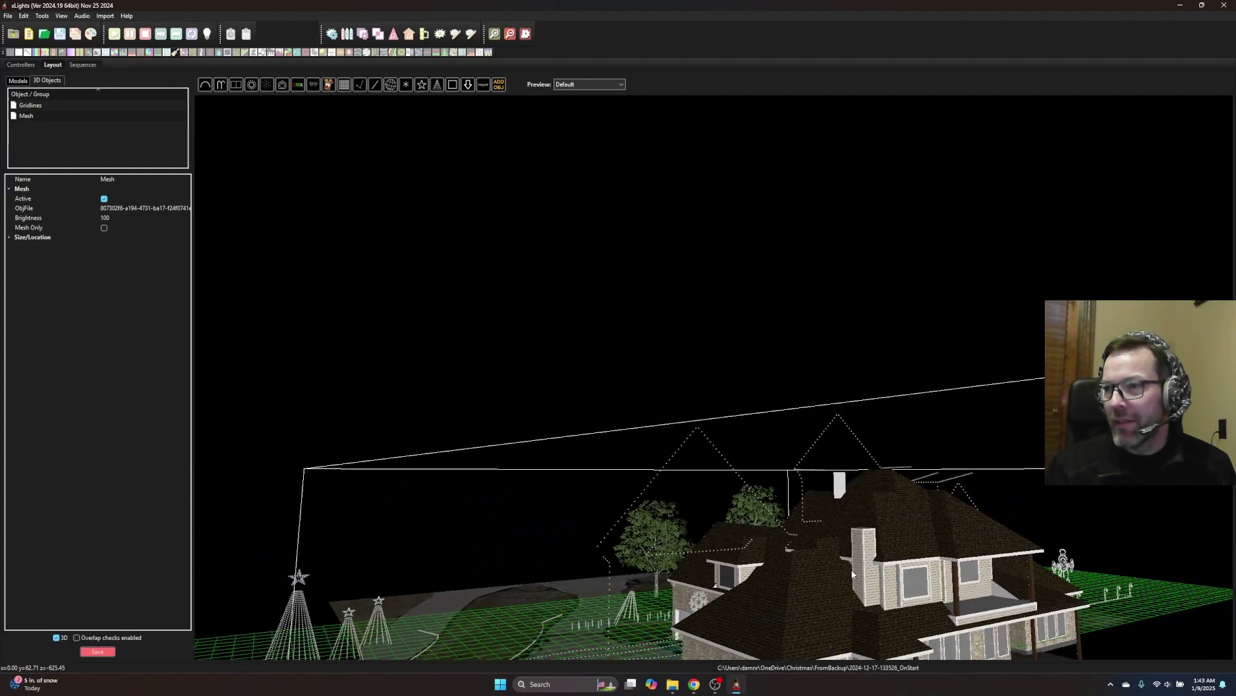
{"action": "left_click_drag", "start_coordinate": [853, 573], "coordinate": [844, 541]}
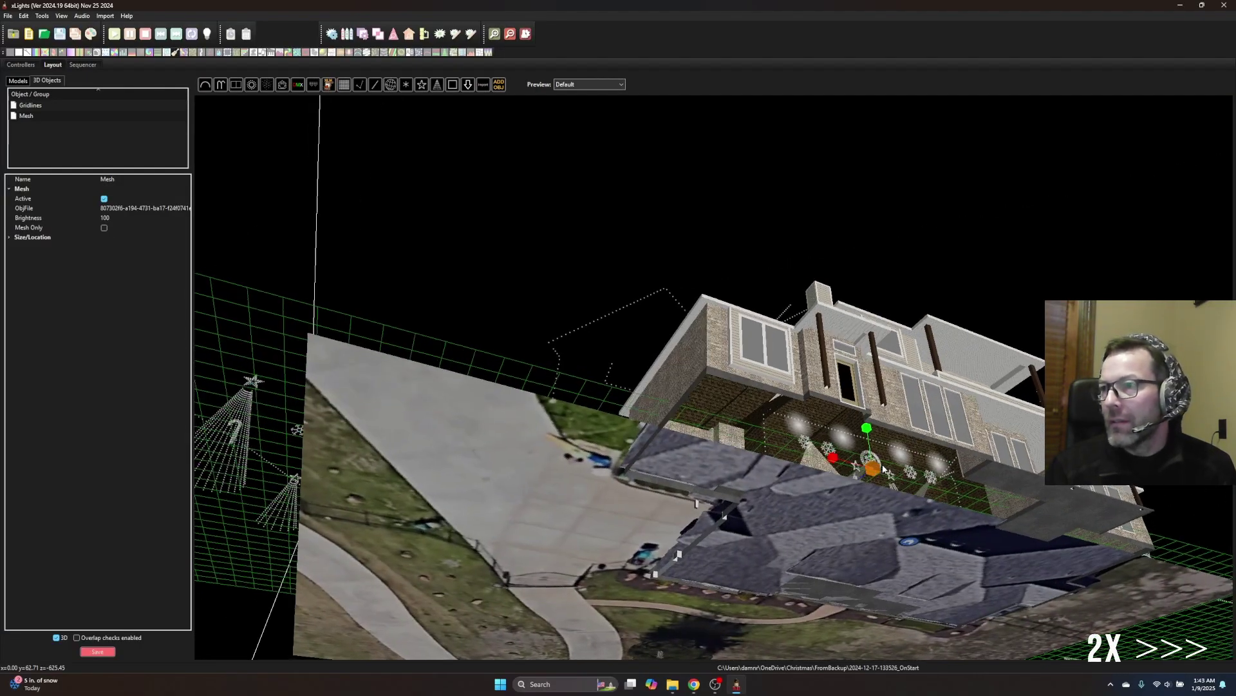
{"action": "left_click_drag", "start_coordinate": [884, 469], "coordinate": [862, 450]}
{"action": "scroll", "coordinate": [502, 440], "scroll_direction": "up", "scroll_amount": 3}
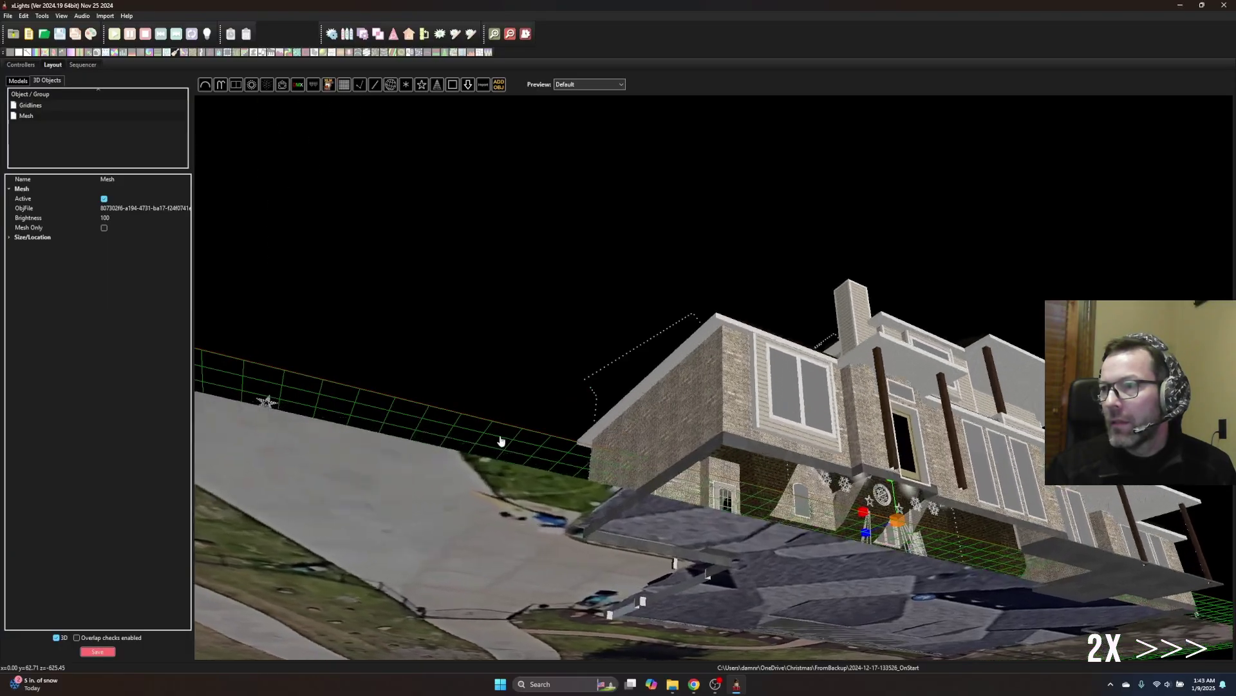
{"action": "left_click_drag", "start_coordinate": [501, 440], "coordinate": [697, 497]}
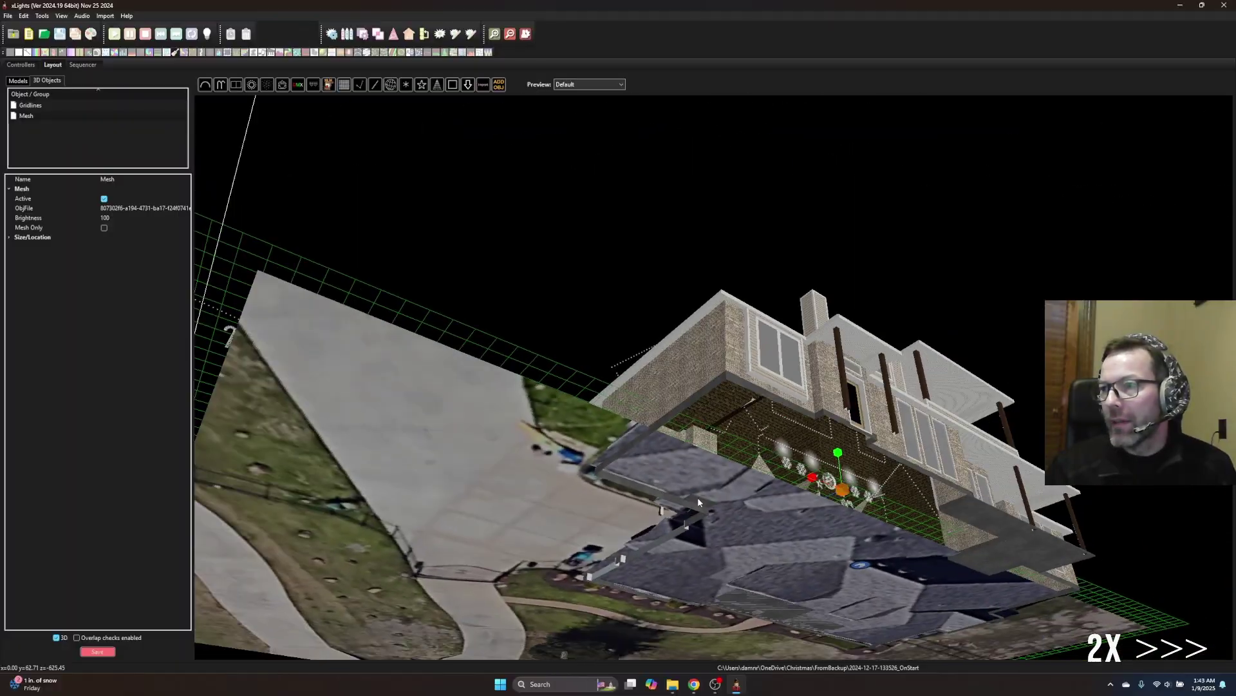
Step: Move the house mesh to about x 190, y 141, z -1084 and adjust its scale against the outline props
{"action": "left_click", "coordinate": [843, 489]}
{"action": "left_click", "coordinate": [843, 489]}
{"action": "left_click_drag", "start_coordinate": [882, 492], "coordinate": [863, 508]}
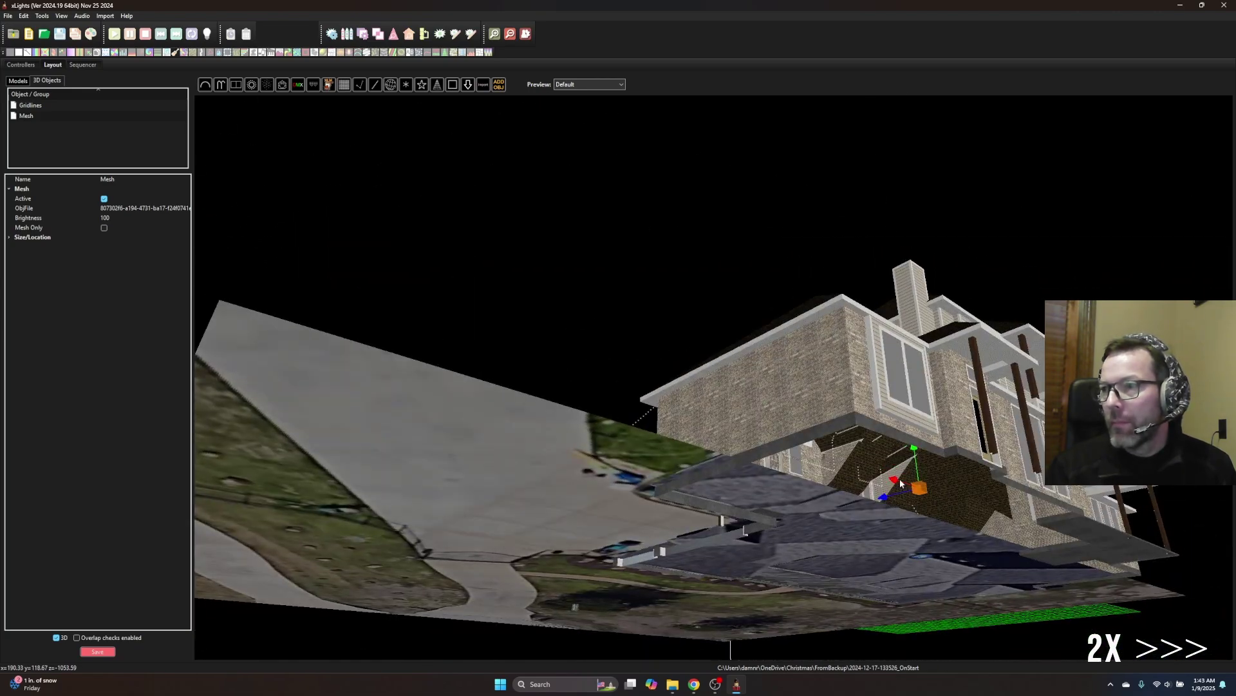
{"action": "left_click_drag", "start_coordinate": [906, 478], "coordinate": [925, 453]}
{"action": "left_click_drag", "start_coordinate": [903, 510], "coordinate": [976, 506]}
{"action": "key", "text": "Escape"}
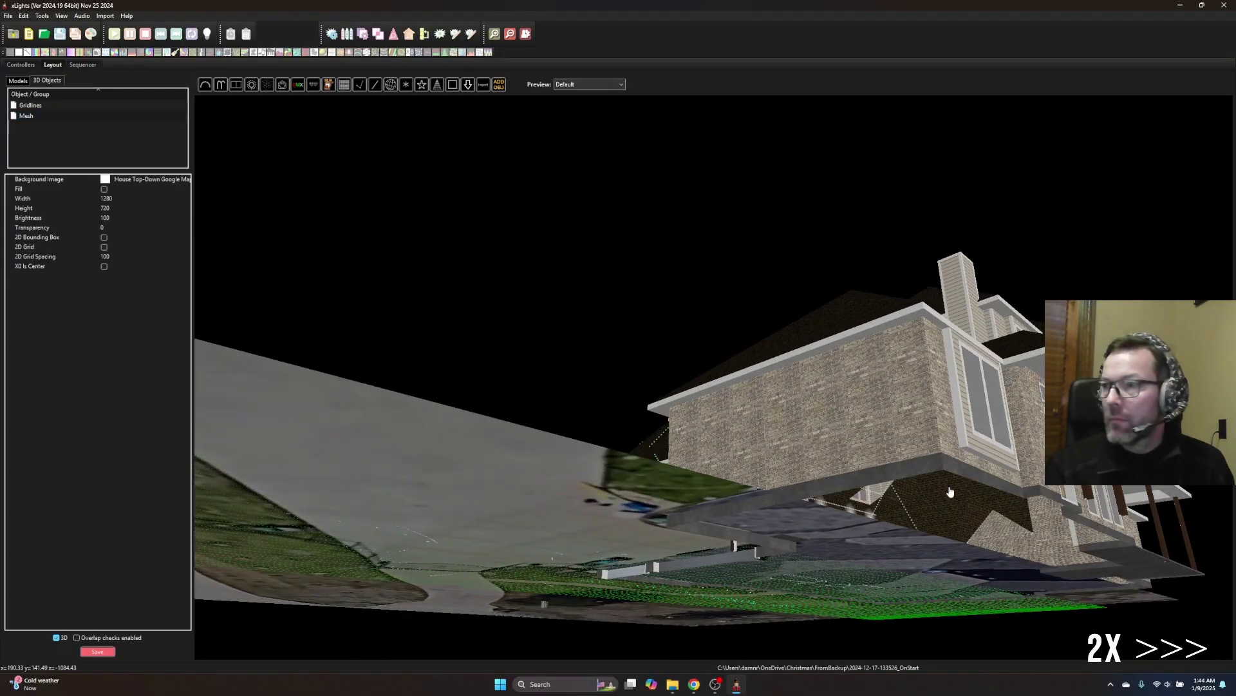
{"action": "left_click_drag", "start_coordinate": [980, 543], "coordinate": [1041, 453]}
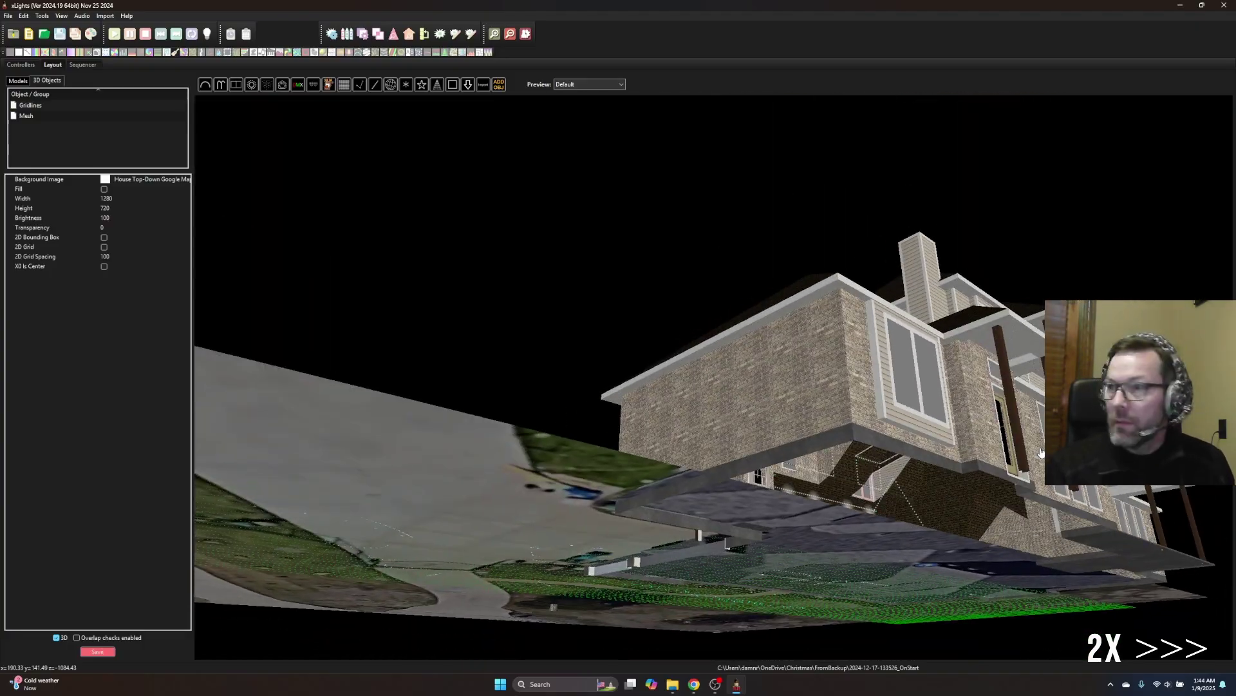
{"action": "left_click_drag", "start_coordinate": [869, 451], "coordinate": [893, 441]}
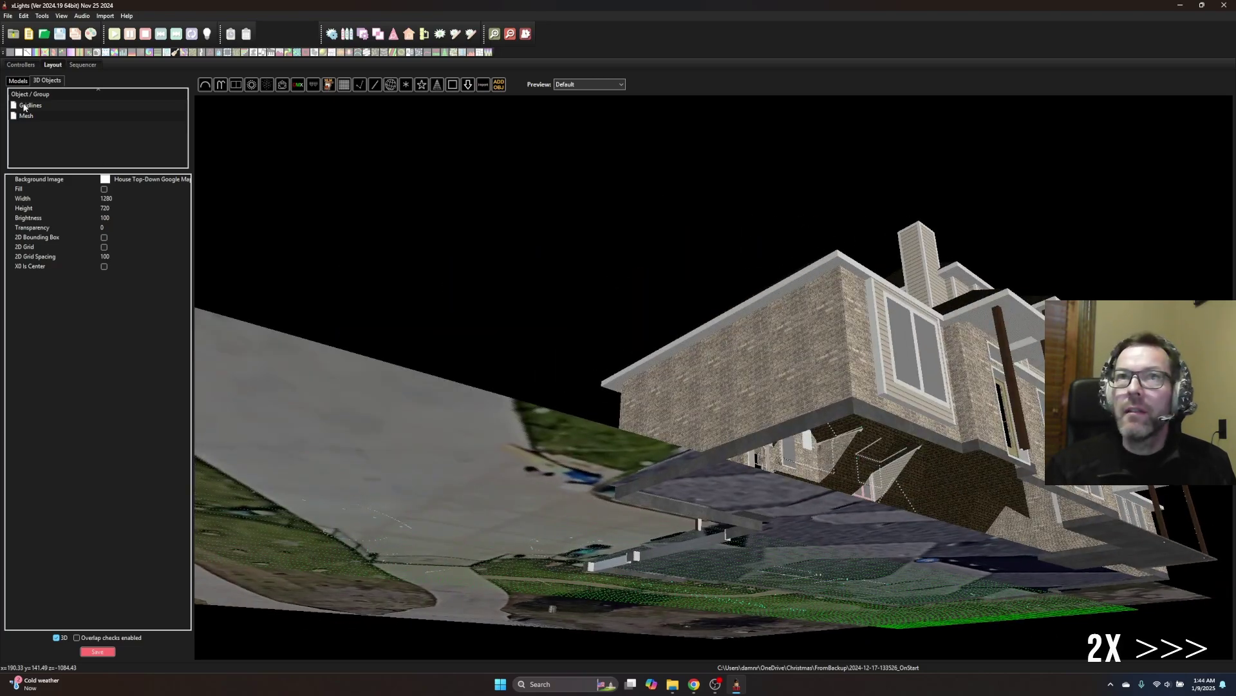
Step: Reposition the house mesh to about x 322, y 142, z -1410 so its front lines up with the yard and roofline props
{"action": "left_click", "coordinate": [835, 474]}
{"action": "left_click", "coordinate": [835, 474]}
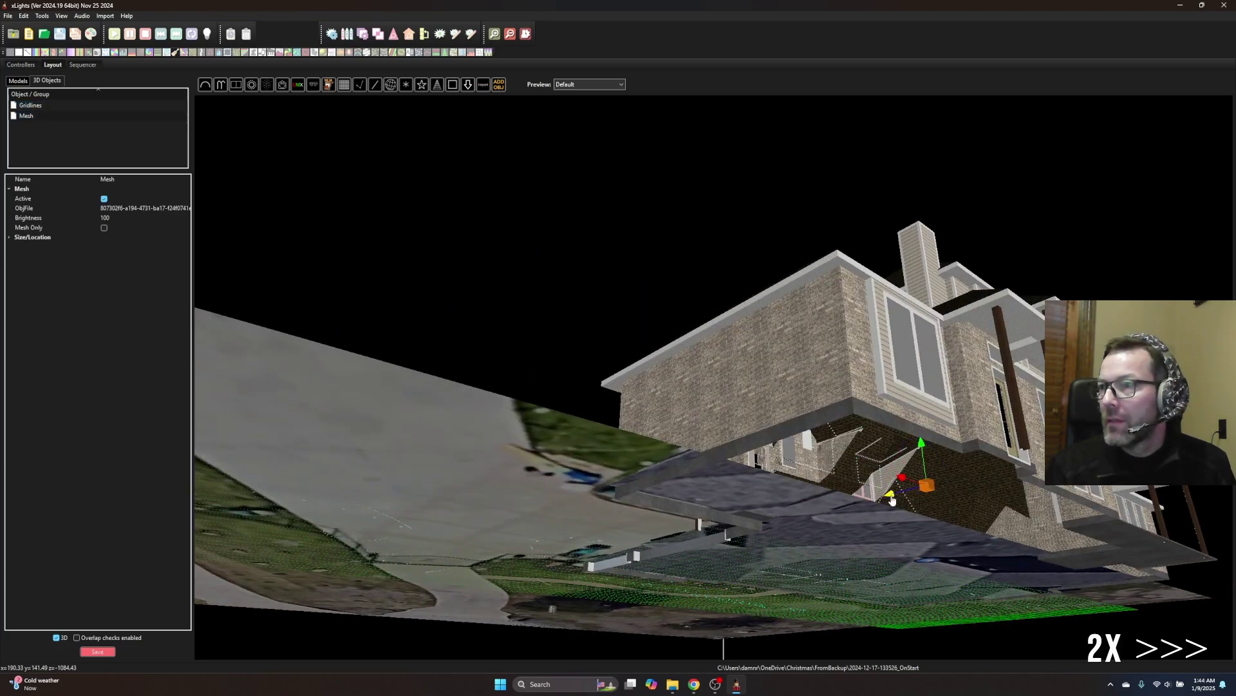
{"action": "mouse_move", "coordinate": [929, 493]}
{"action": "left_mouse_down"}
{"action": "mouse_move", "coordinate": [966, 532]}
{"action": "mouse_move", "coordinate": [957, 559]}
{"action": "mouse_move", "coordinate": [938, 547]}
{"action": "mouse_move", "coordinate": [921, 504]}
{"action": "mouse_move", "coordinate": [940, 496]}
{"action": "mouse_move", "coordinate": [910, 486]}
{"action": "mouse_move", "coordinate": [958, 486]}
{"action": "mouse_move", "coordinate": [979, 547]}
{"action": "mouse_move", "coordinate": [1016, 570]}
{"action": "mouse_move", "coordinate": [875, 524]}
{"action": "mouse_move", "coordinate": [973, 578]}
{"action": "mouse_move", "coordinate": [976, 559]}
{"action": "mouse_move", "coordinate": [848, 504]}
{"action": "mouse_move", "coordinate": [975, 533]}
{"action": "mouse_move", "coordinate": [933, 435]}
{"action": "mouse_move", "coordinate": [948, 427]}
{"action": "mouse_move", "coordinate": [942, 490]}
{"action": "left_mouse_up"}
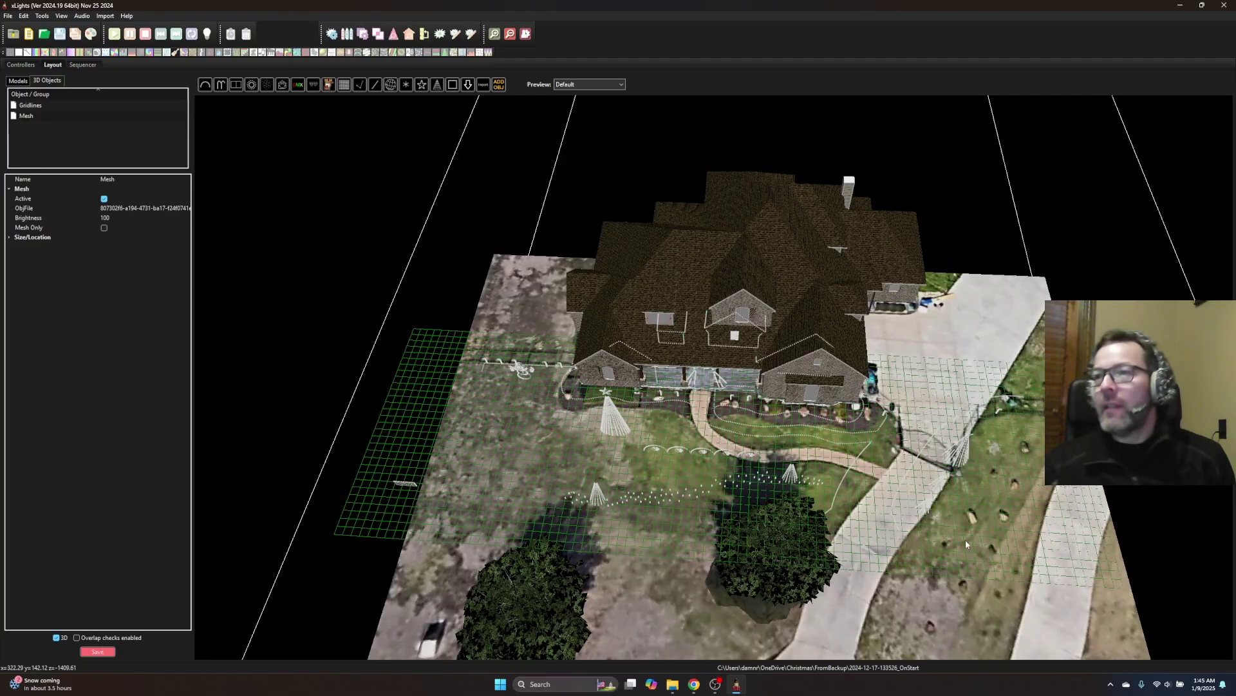
{"action": "left_click_drag", "start_coordinate": [934, 456], "coordinate": [919, 554]}
{"action": "scroll", "coordinate": [839, 513], "scroll_direction": "up", "scroll_amount": 2}
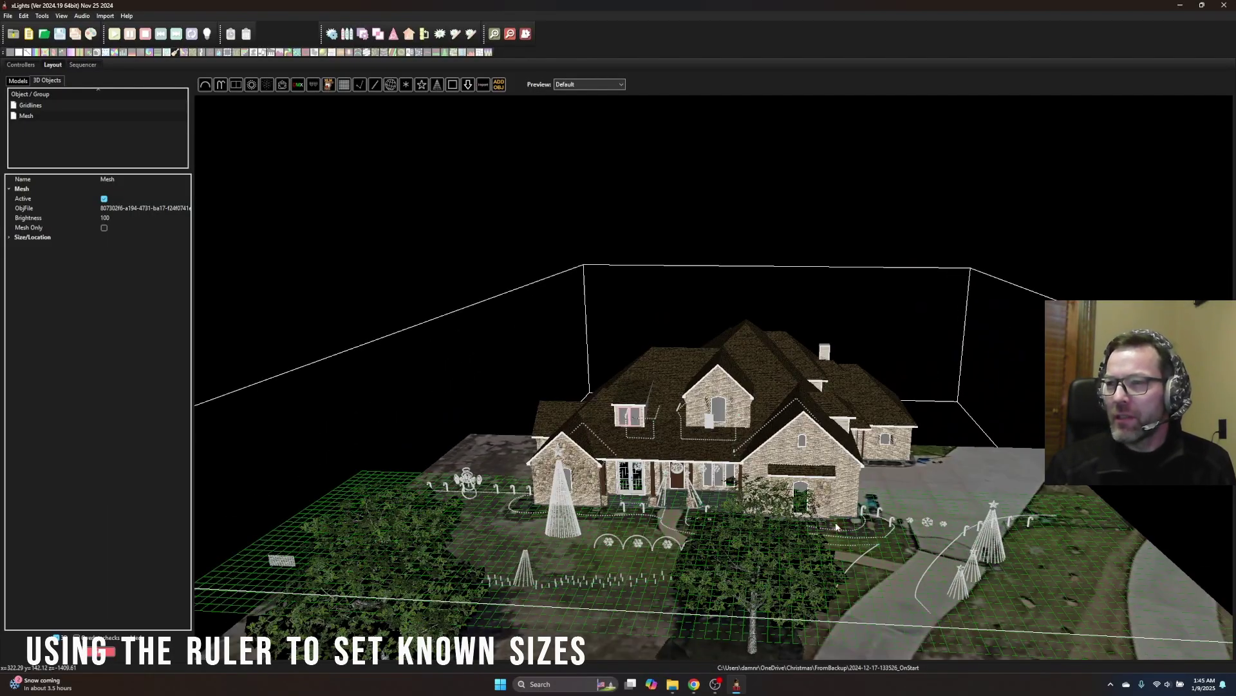
Step: Add a Ruler object to the layout and select it in the object list
{"action": "scroll", "coordinate": [836, 527], "scroll_direction": "up", "scroll_amount": 5}
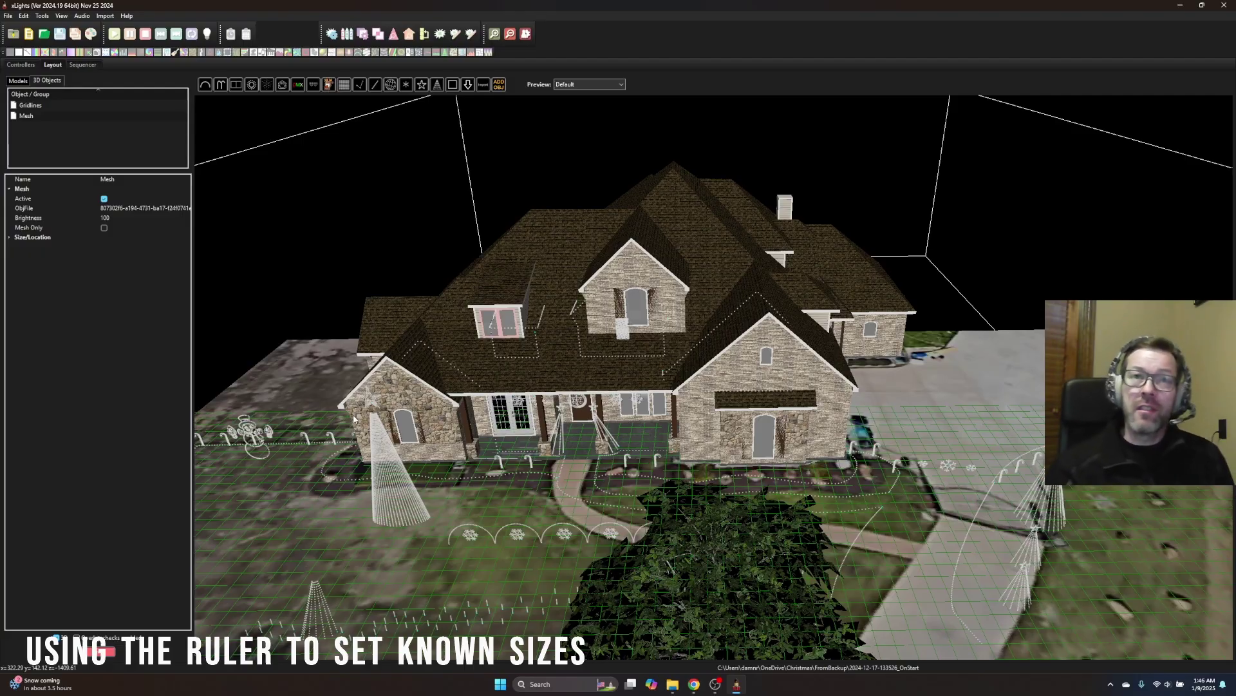
{"action": "left_click_drag", "start_coordinate": [740, 489], "coordinate": [834, 525]}
{"action": "scroll", "coordinate": [661, 588], "scroll_direction": "down", "scroll_amount": 5}
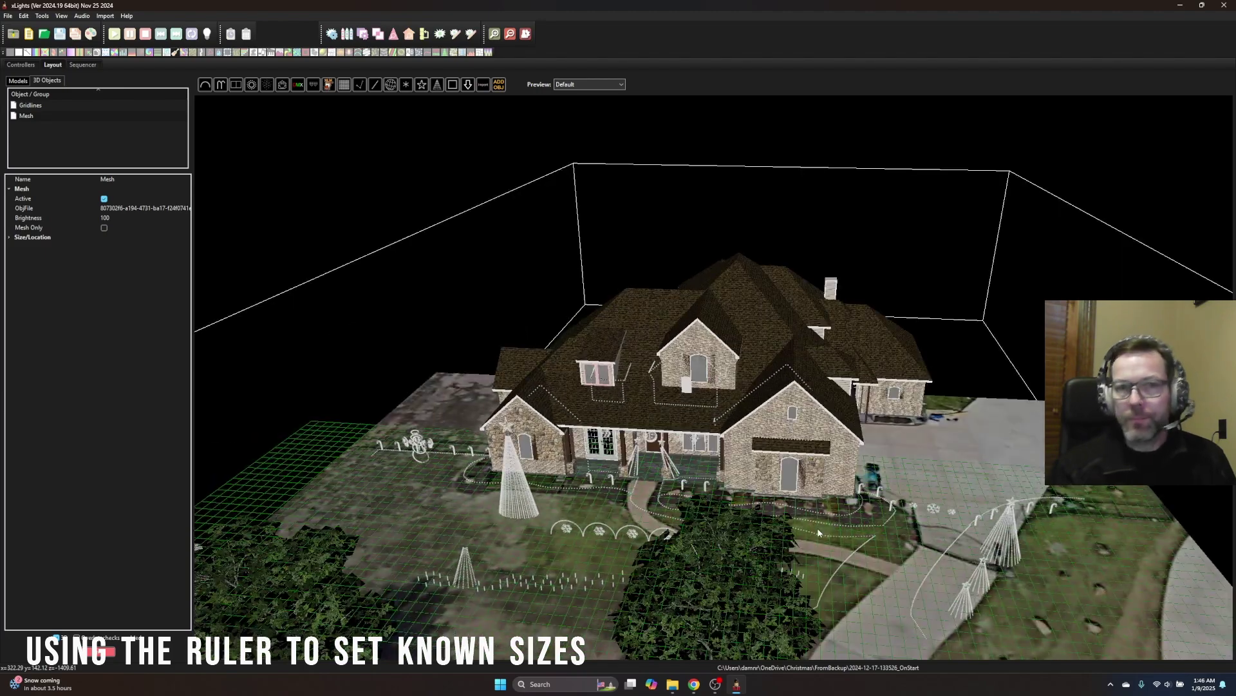
{"action": "scroll", "coordinate": [837, 522], "scroll_direction": "up", "scroll_amount": 5}
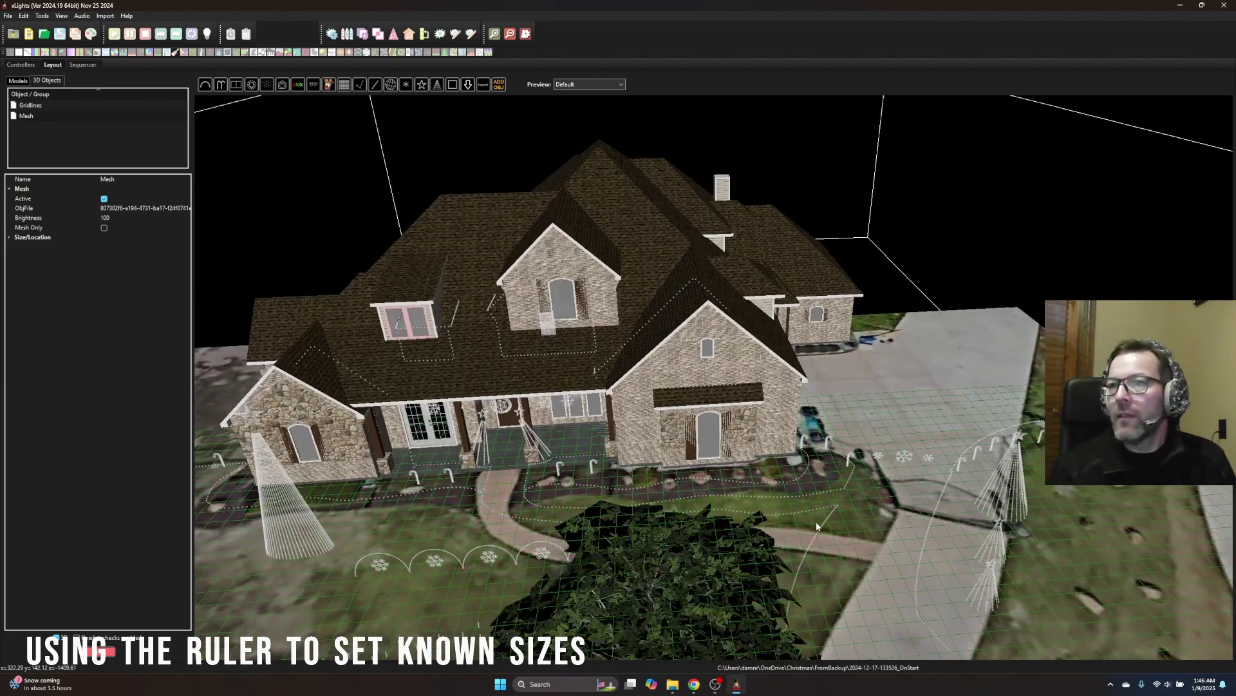
{"action": "left_click", "coordinate": [498, 85]}
{"action": "left_click", "coordinate": [522, 153]}
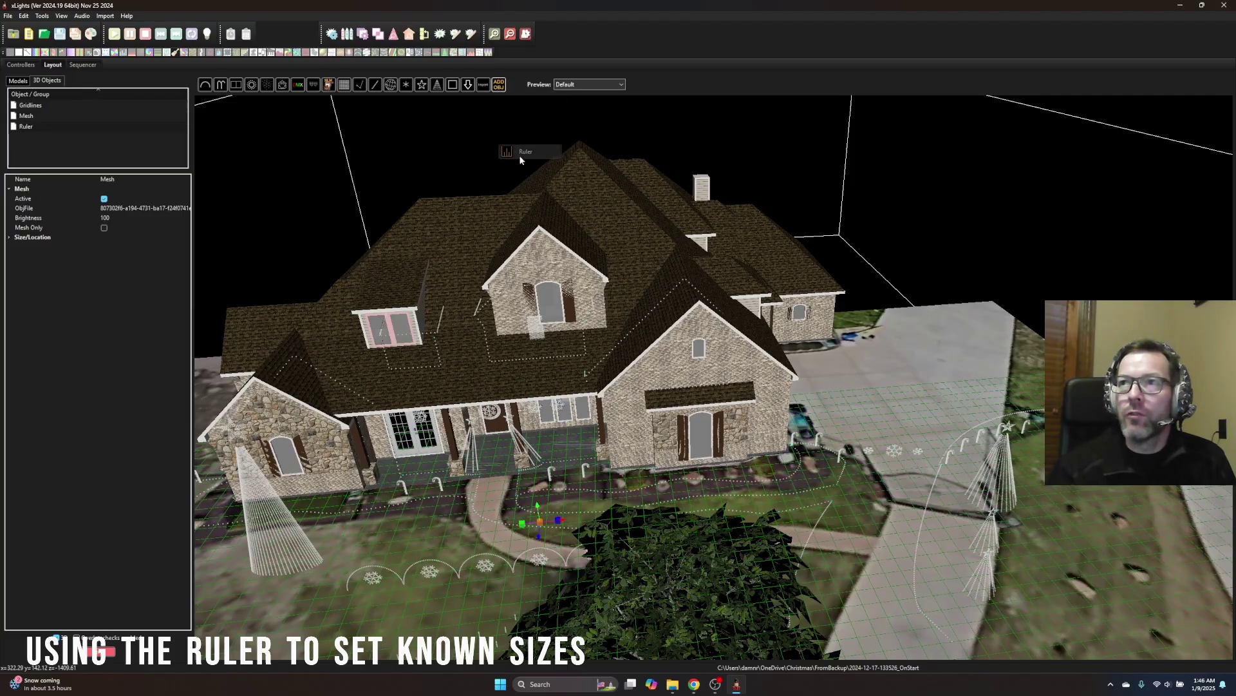
{"action": "left_click", "coordinate": [25, 131]}
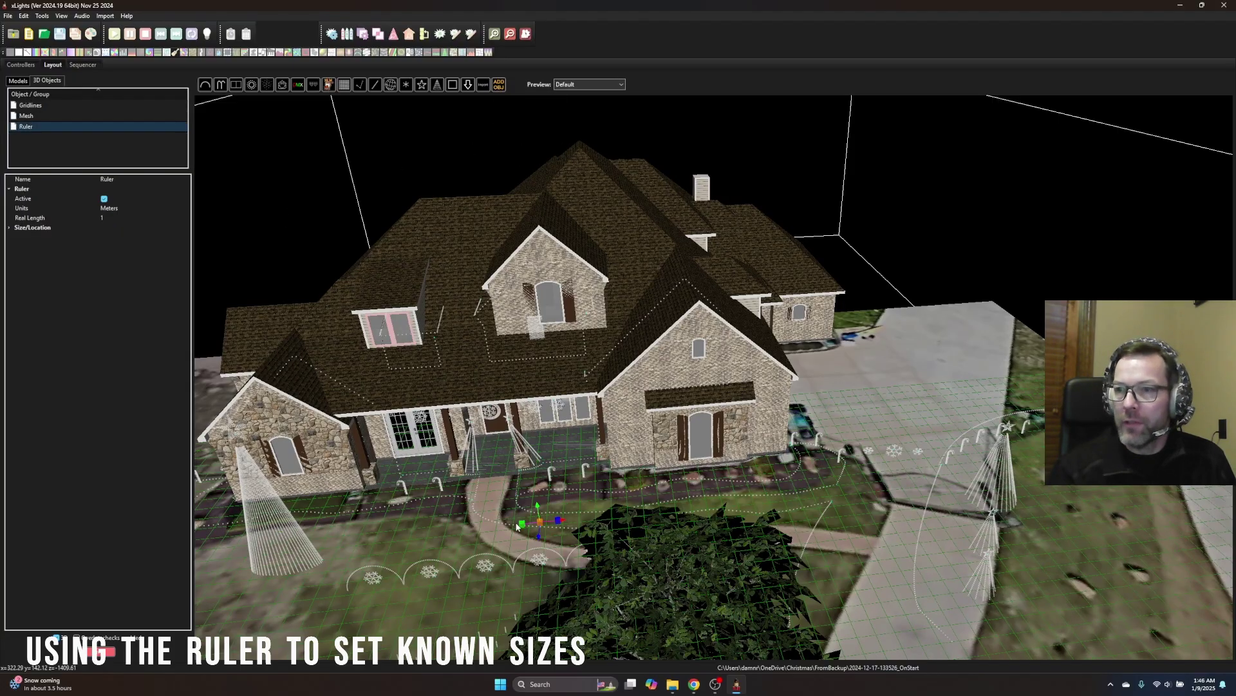
Step: Move the ruler along the X axis to about x 447, y 100, z 0, in front of the arched window of the front gable
{"action": "scroll", "coordinate": [539, 523], "scroll_direction": "up", "scroll_amount": 5}
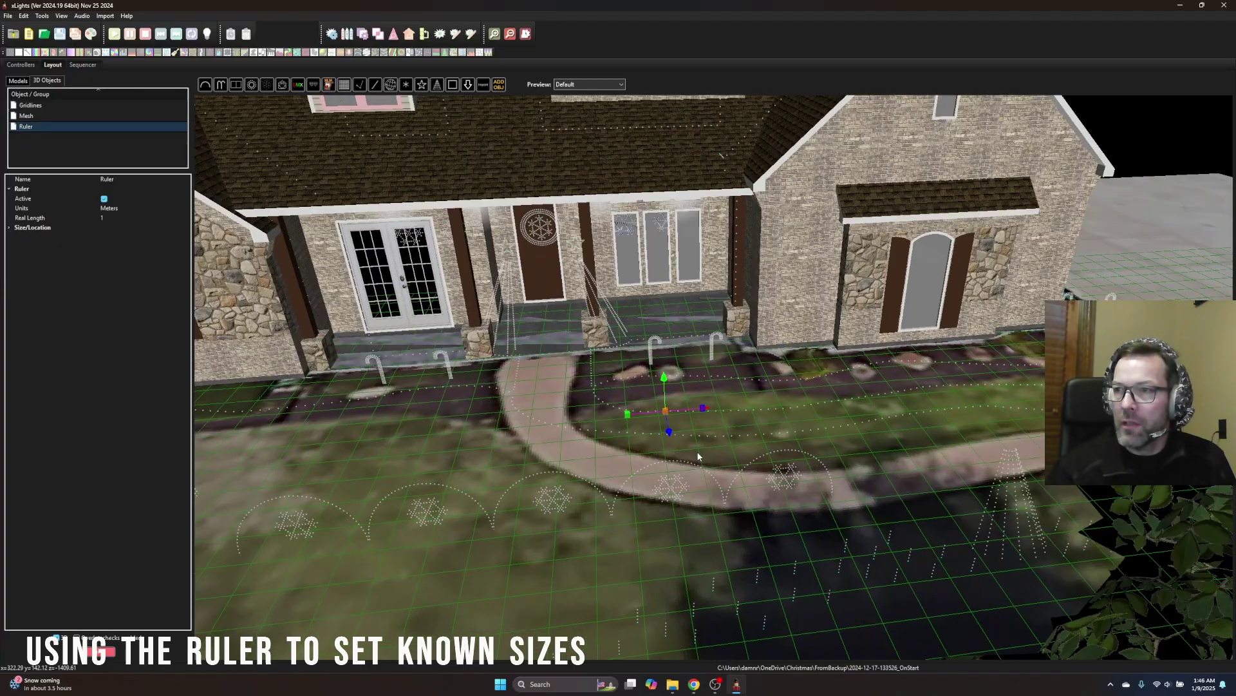
{"action": "left_click_drag", "start_coordinate": [759, 446], "coordinate": [708, 394]}
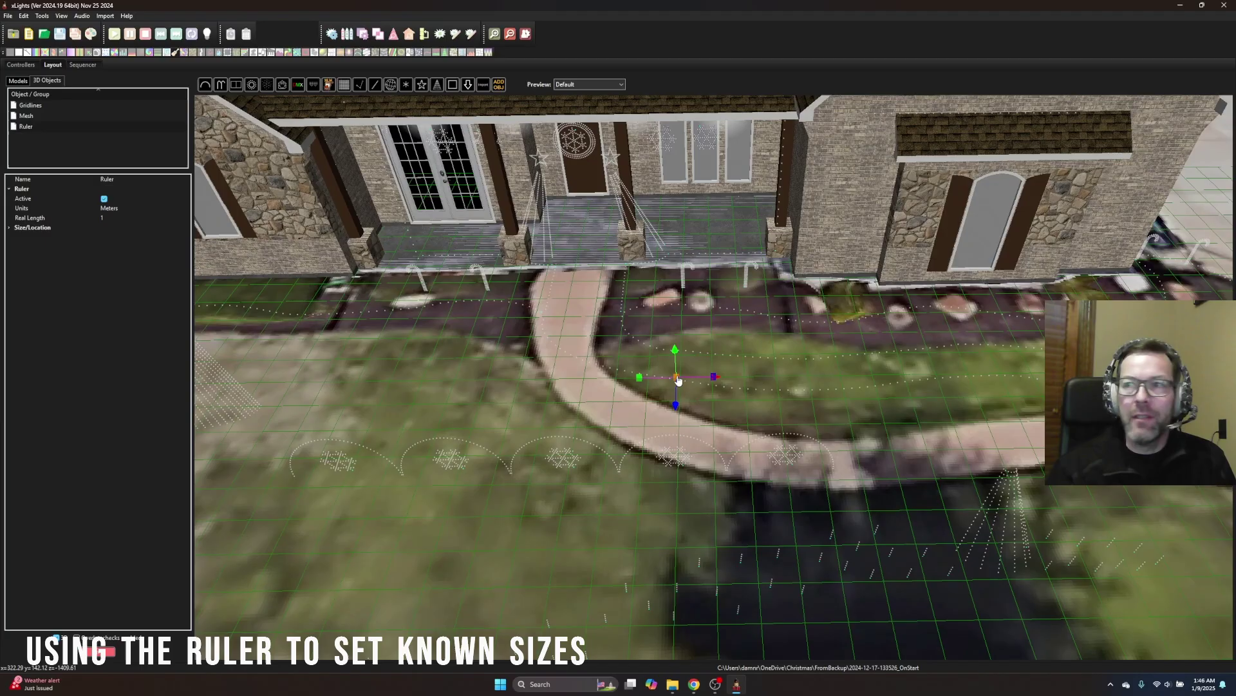
{"action": "left_click", "coordinate": [678, 380]}
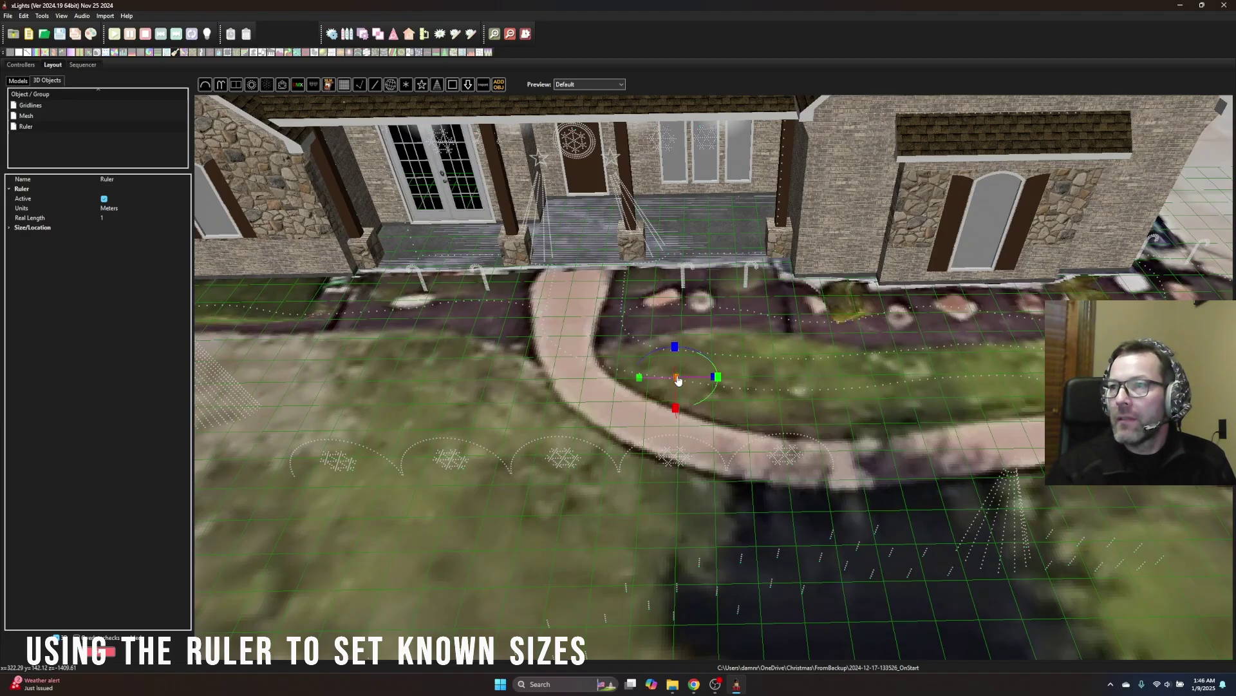
{"action": "left_click", "coordinate": [679, 380]}
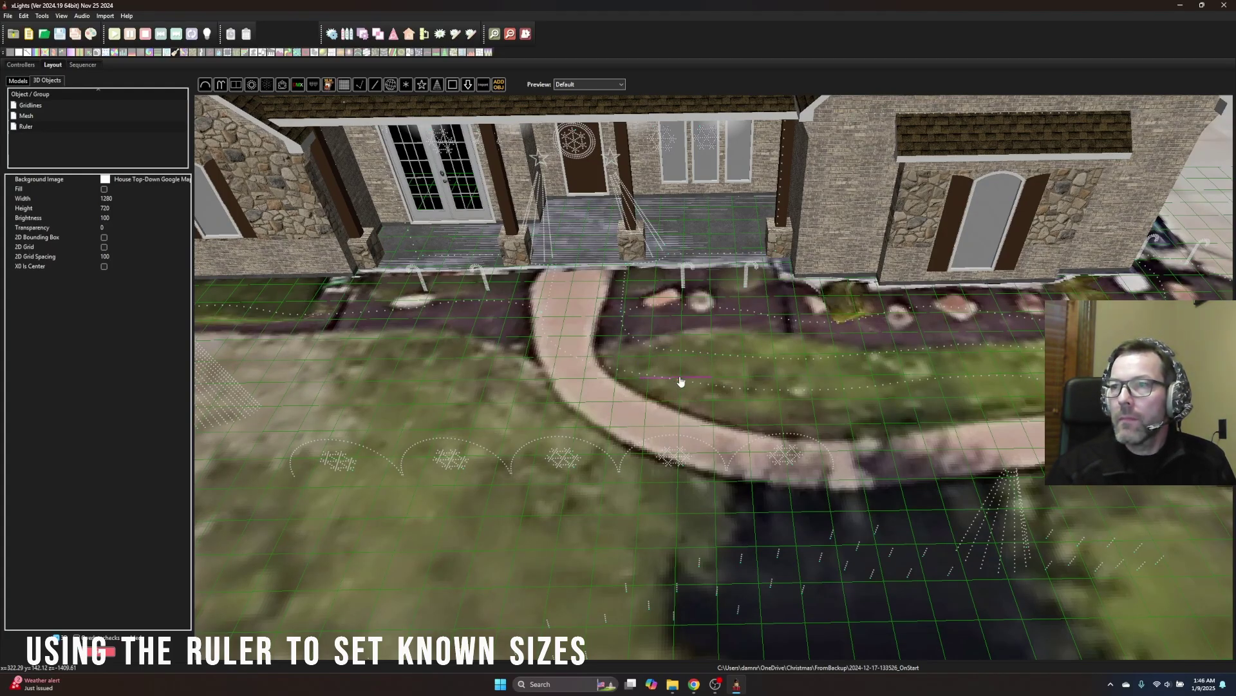
{"action": "left_click", "coordinate": [29, 128]}
{"action": "left_click", "coordinate": [95, 147]}
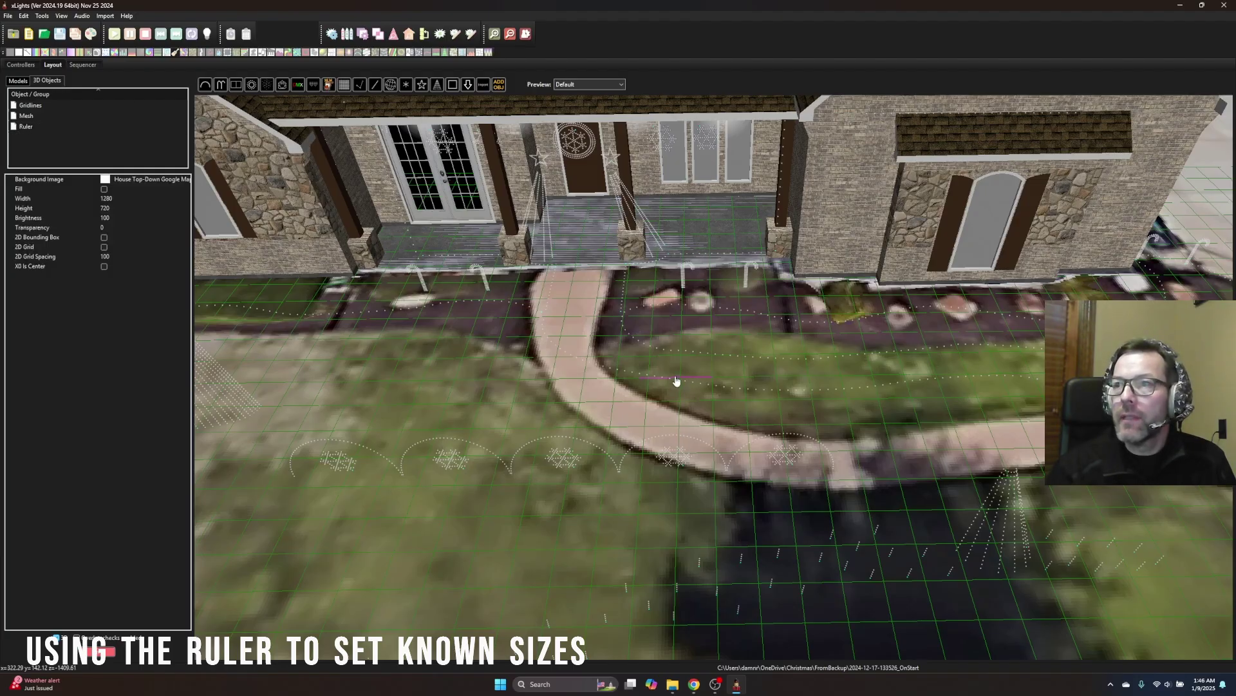
{"action": "left_click", "coordinate": [33, 127]}
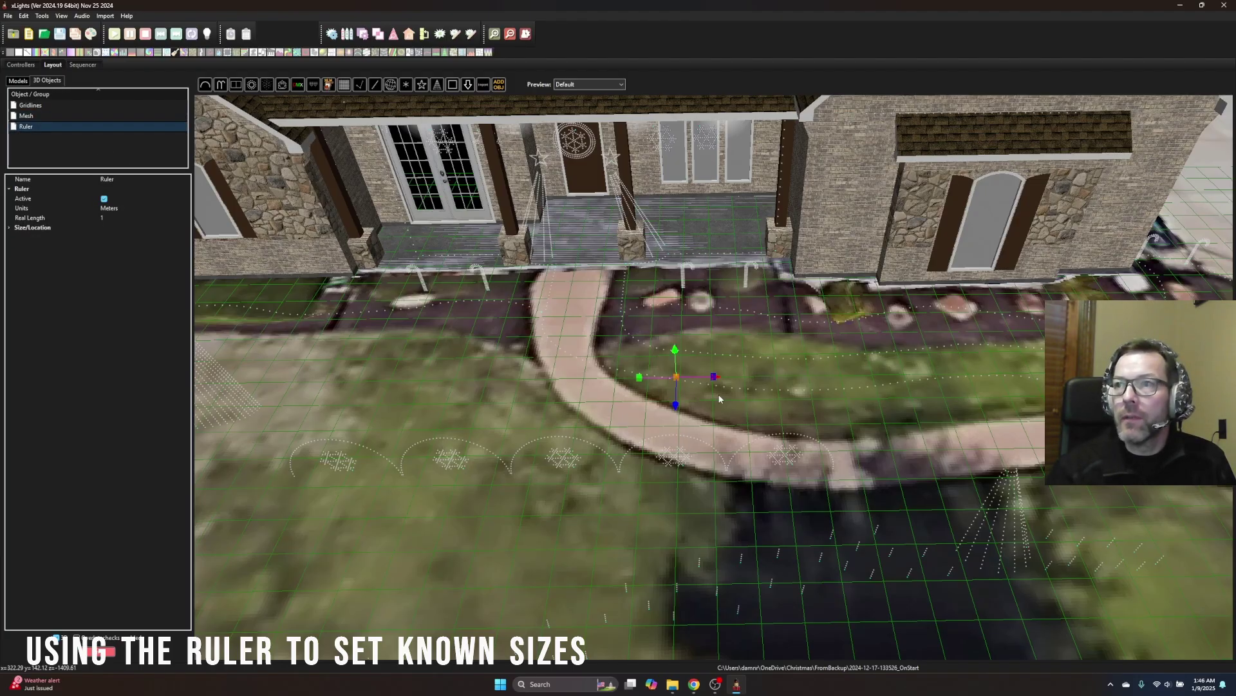
{"action": "left_click_drag", "start_coordinate": [715, 378], "coordinate": [976, 278]}
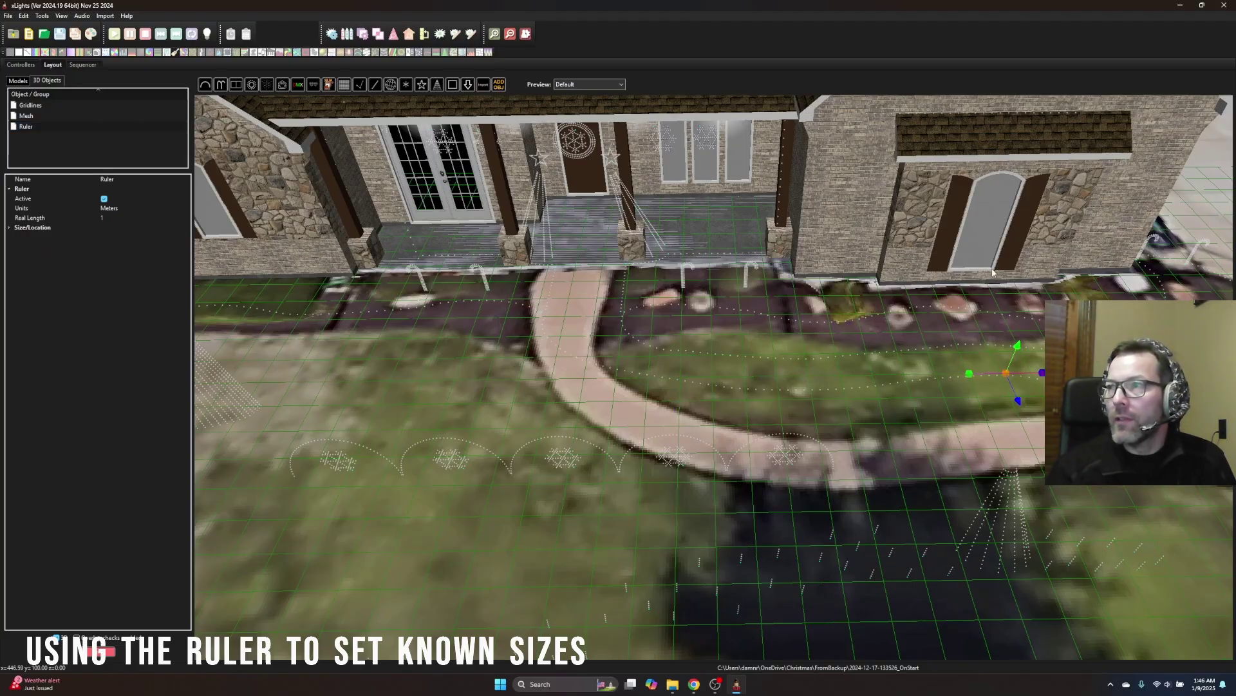
{"action": "scroll", "coordinate": [714, 378], "scroll_direction": "down", "scroll_amount": 5}
{"action": "scroll", "coordinate": [714, 378], "scroll_direction": "up", "scroll_amount": 6}
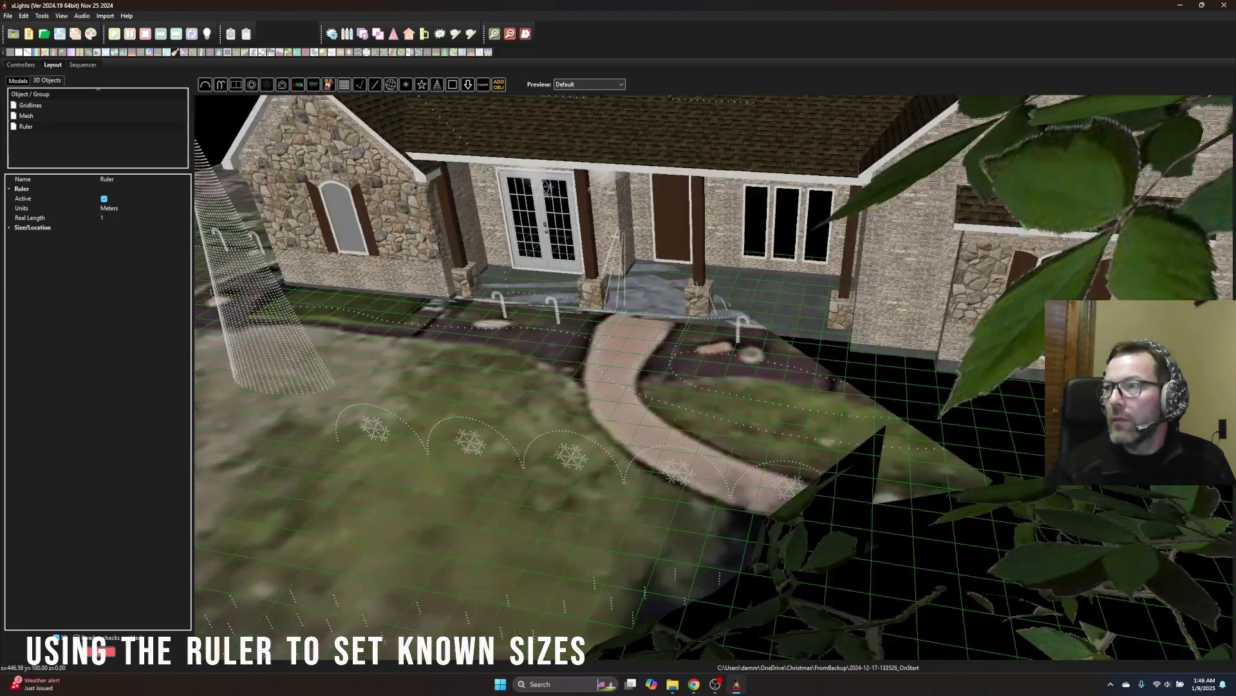
Step: Move the ruler back against the gable's arched window and lower it, to about x 525, y 70, z -329
{"action": "left_click_drag", "start_coordinate": [906, 447], "coordinate": [743, 445]}
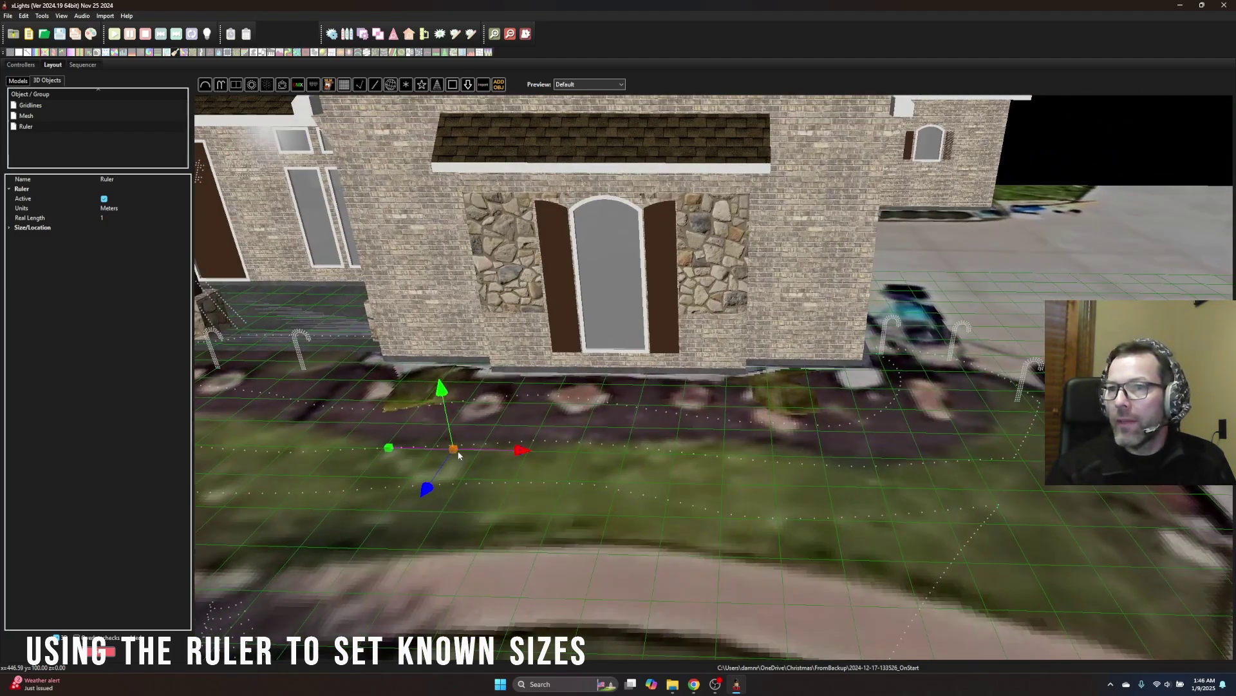
{"action": "left_click_drag", "start_coordinate": [425, 490], "coordinate": [667, 300]}
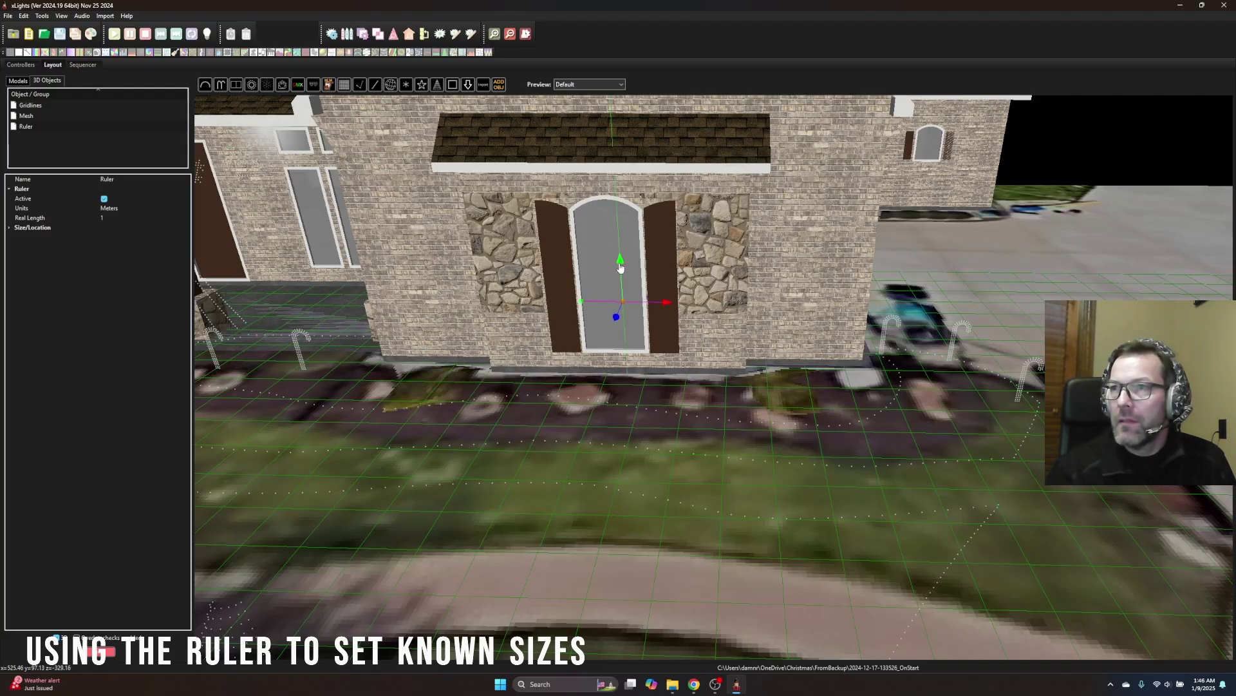
{"action": "left_click_drag", "start_coordinate": [620, 260], "coordinate": [620, 286]}
{"action": "left_click_drag", "start_coordinate": [476, 261], "coordinate": [499, 258]}
Step: Fine-tune the ruler's depth so it sits flush with the arched window, at about y 69.6, z -329
{"action": "middle_click_drag", "start_coordinate": [499, 259], "coordinate": [682, 392]}
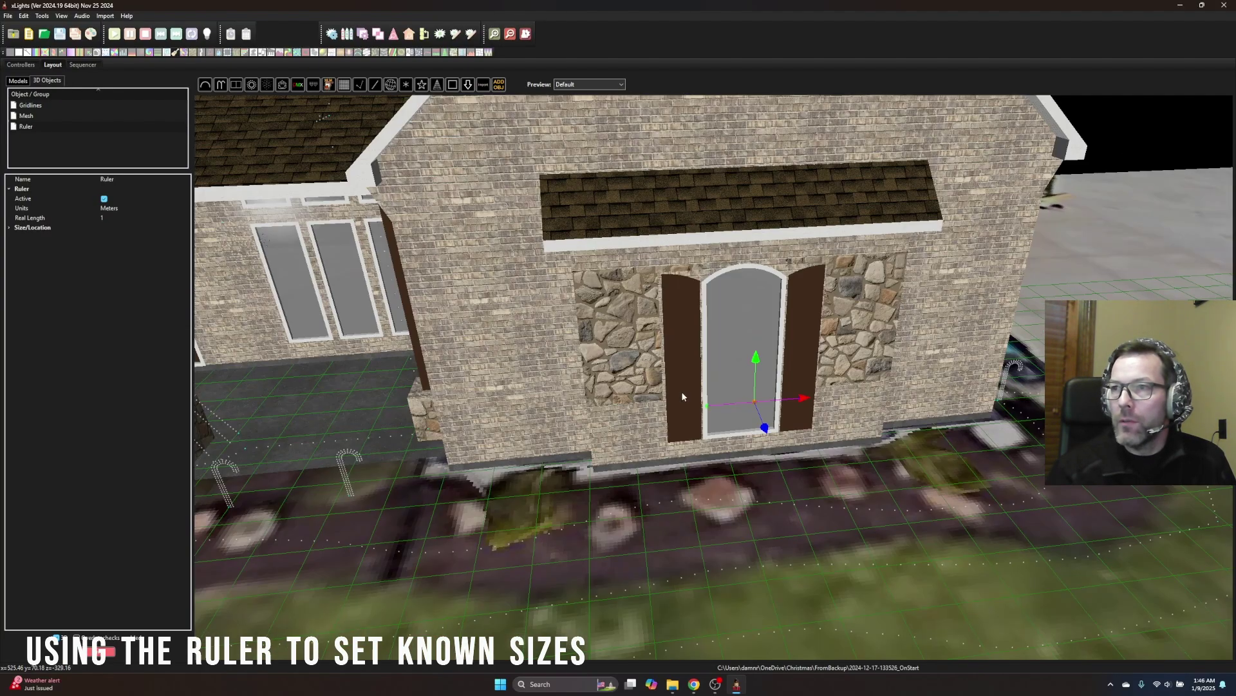
{"action": "scroll", "coordinate": [777, 421], "scroll_direction": "up", "scroll_amount": 3}
{"action": "scroll", "coordinate": [778, 421], "scroll_direction": "up", "scroll_amount": 2}
{"action": "middle_click_drag", "start_coordinate": [580, 307], "coordinate": [742, 355]}
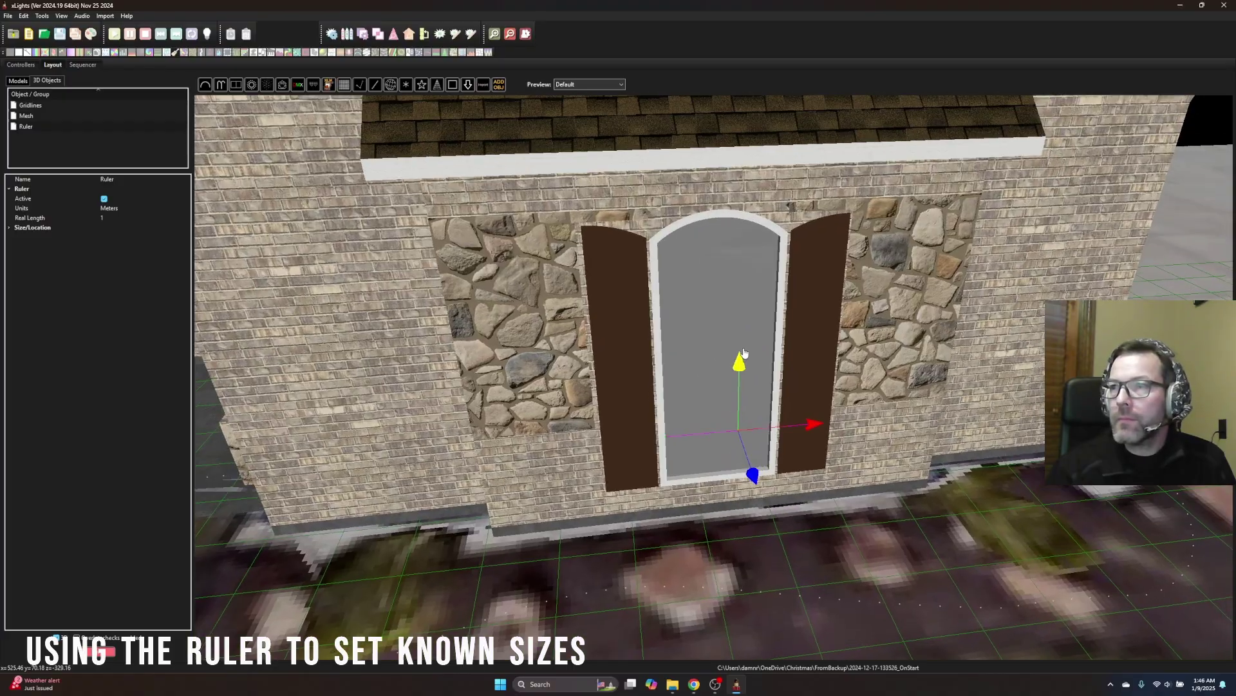
{"action": "middle_click_drag", "start_coordinate": [760, 445], "coordinate": [783, 451]}
{"action": "left_click_drag", "start_coordinate": [782, 449], "coordinate": [775, 439]}
{"action": "middle_click_drag", "start_coordinate": [837, 535], "coordinate": [715, 559]}
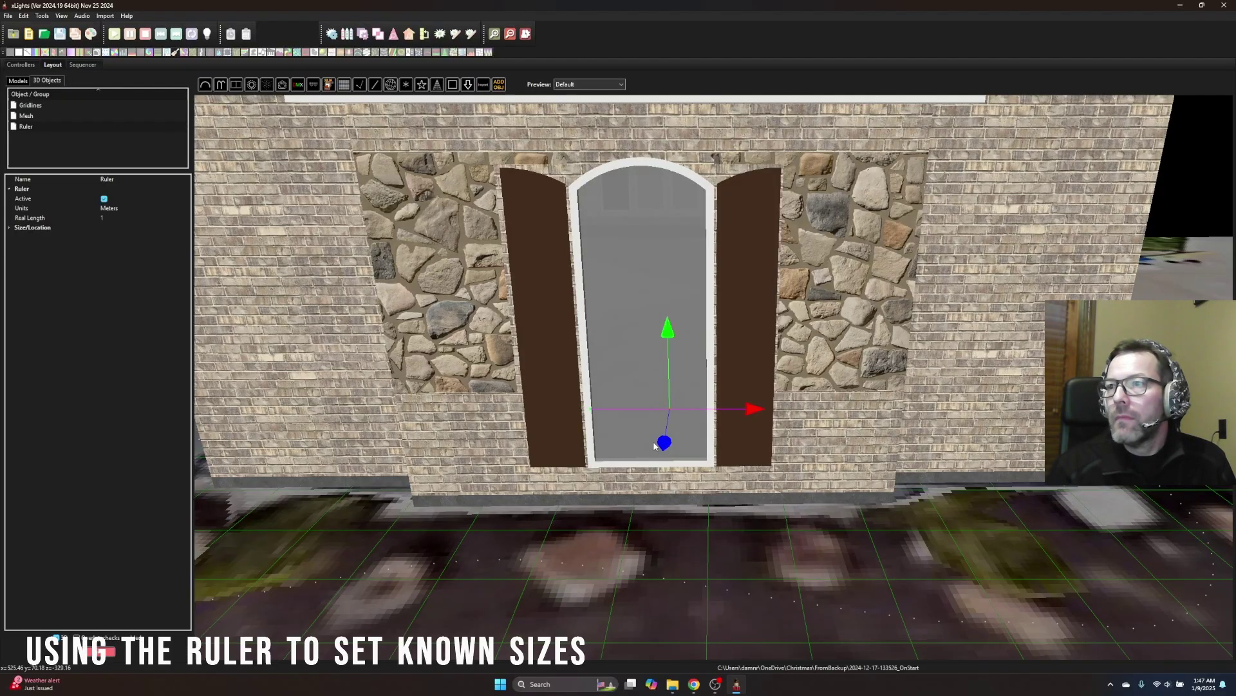
{"action": "mouse_move", "coordinate": [663, 443]}
{"action": "left_mouse_down"}
{"action": "mouse_move", "coordinate": [643, 489]}
{"action": "mouse_move", "coordinate": [664, 443]}
{"action": "left_mouse_up"}
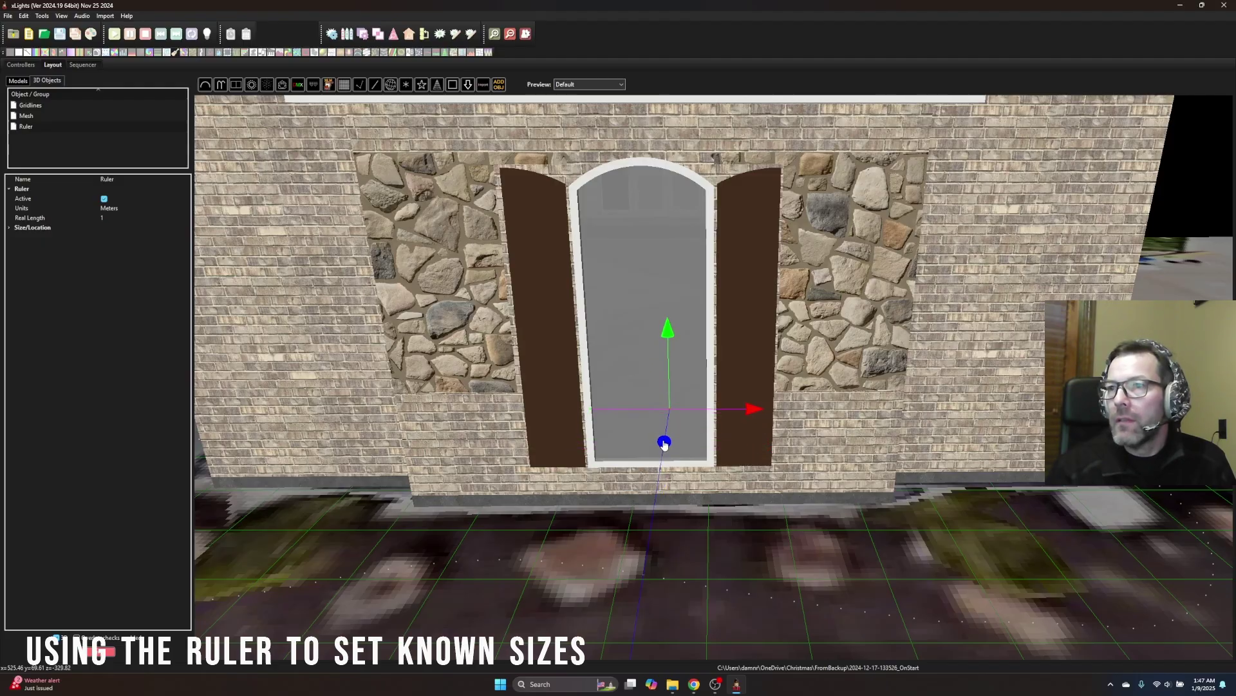
Step: Align the ruler's two endpoints with the arched window's left and right edges, at about x 475 and x 552
{"action": "left_click", "coordinate": [592, 413]}
{"action": "left_click_drag", "start_coordinate": [679, 411], "coordinate": [671, 413]}
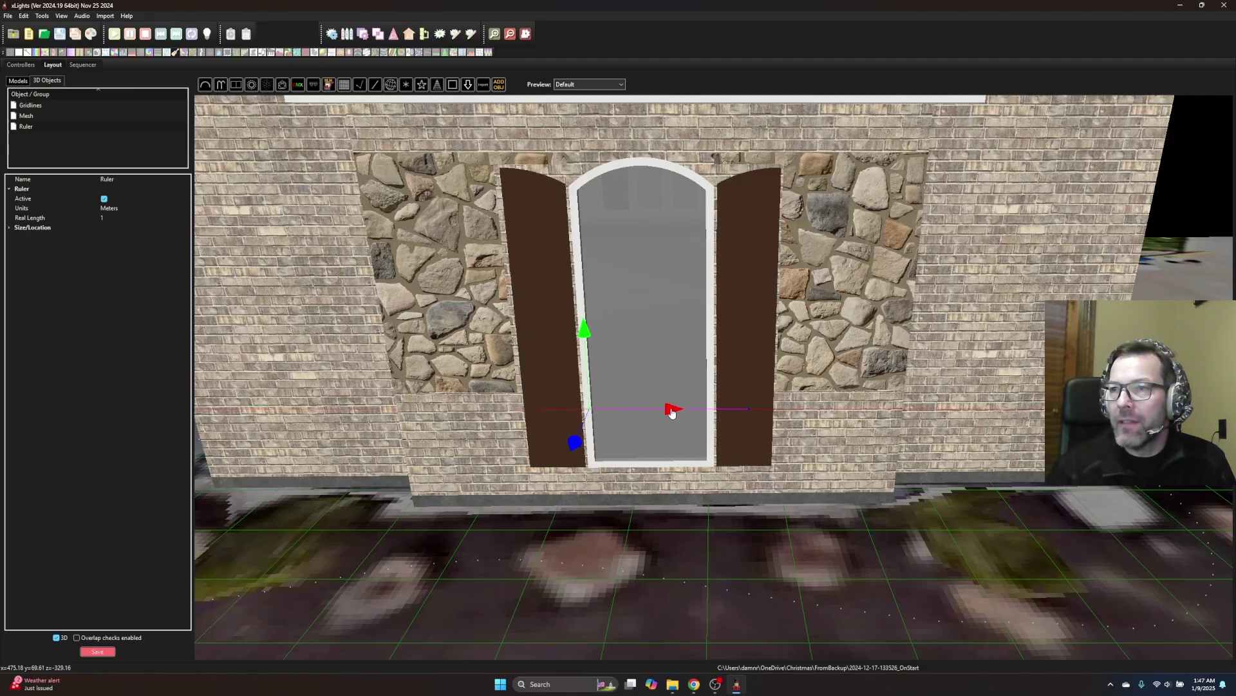
{"action": "left_click_drag", "start_coordinate": [672, 413], "coordinate": [672, 413]}
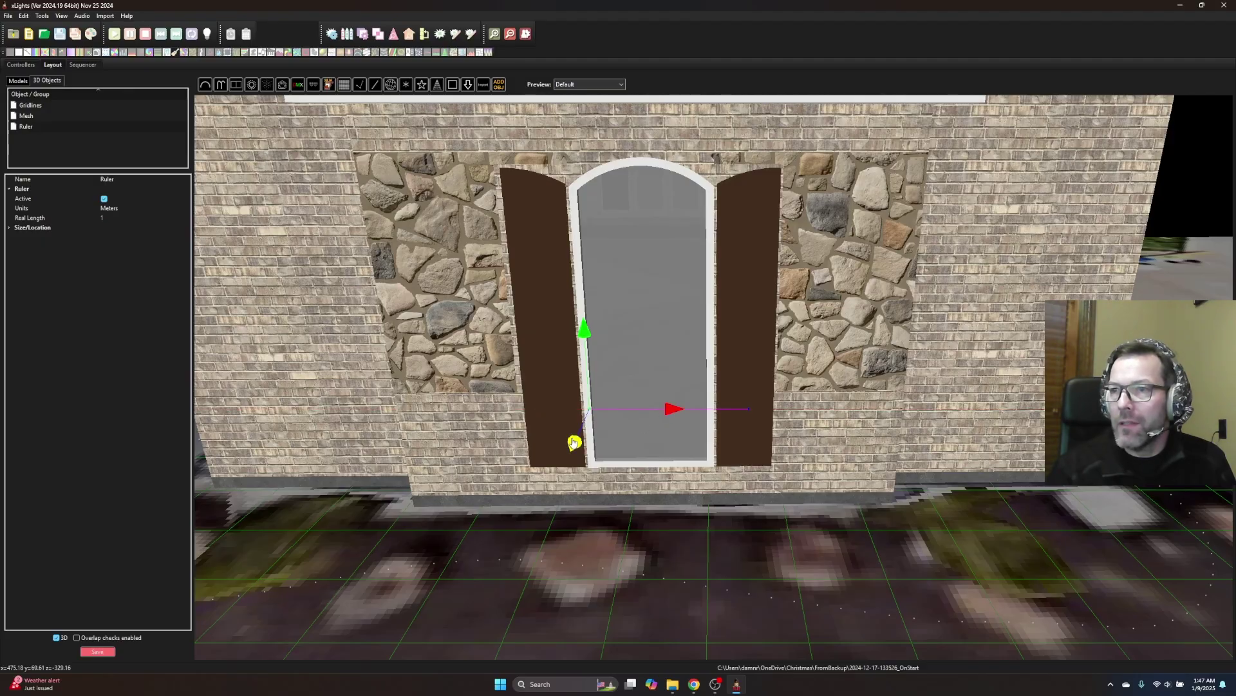
{"action": "left_click", "coordinate": [749, 409]}
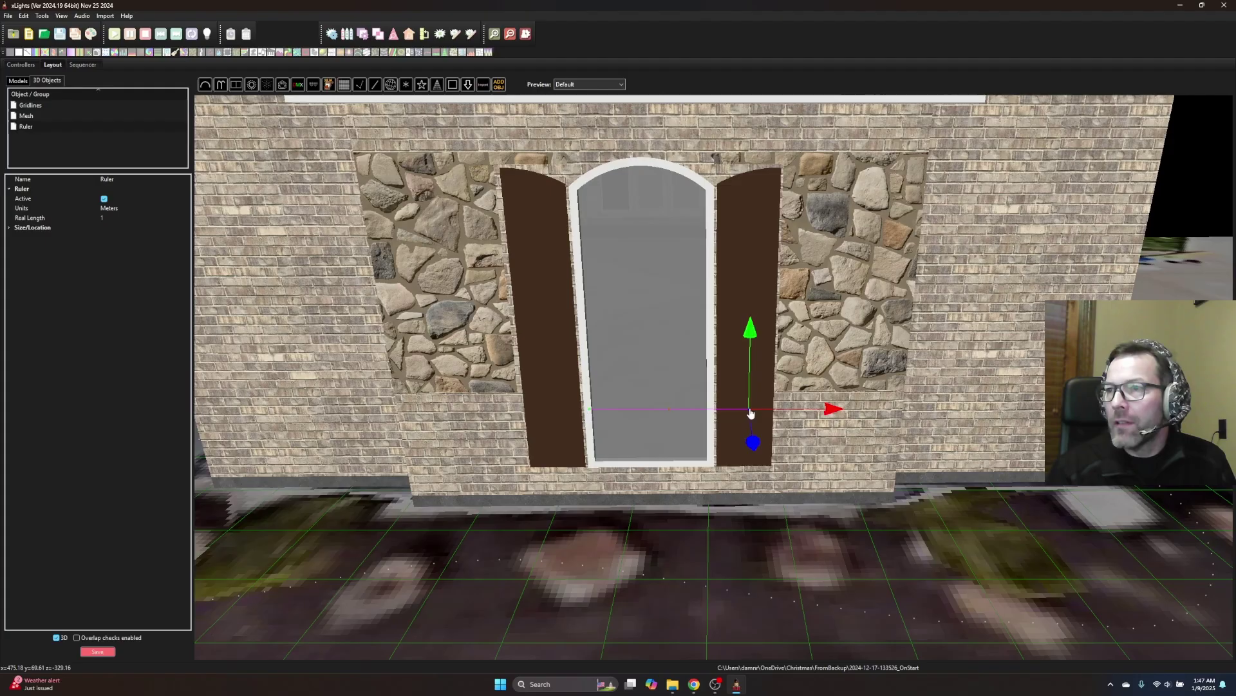
{"action": "left_click_drag", "start_coordinate": [837, 412], "coordinate": [803, 419]}
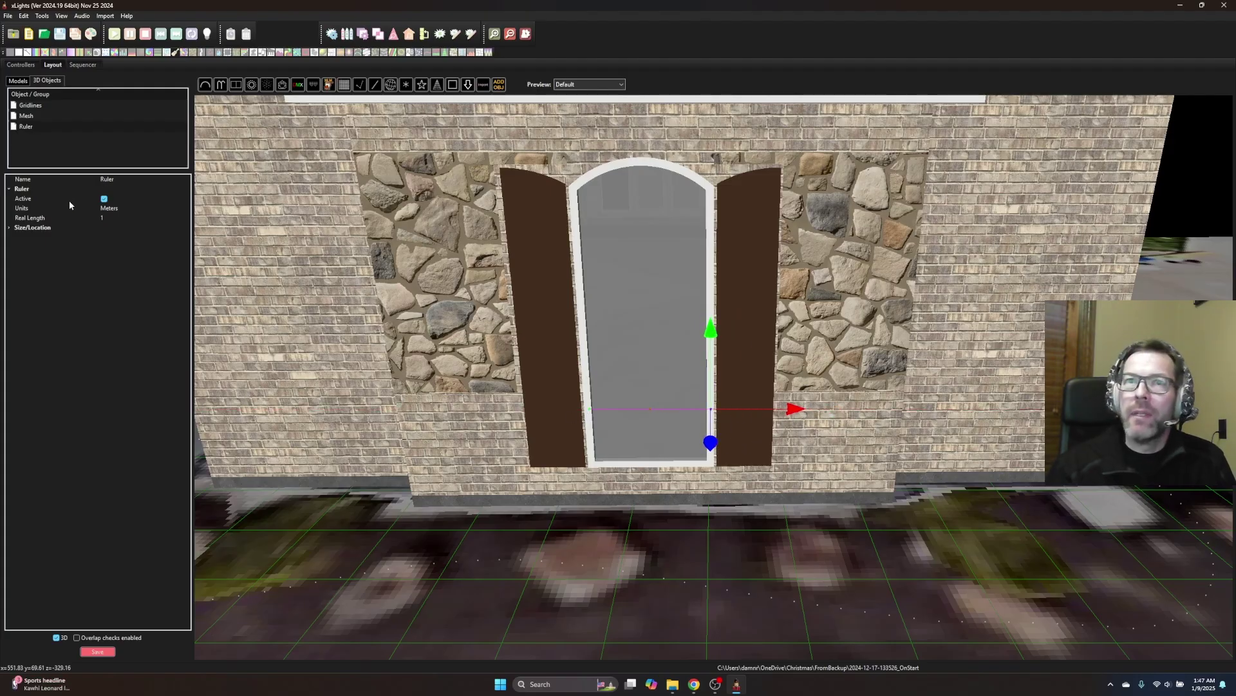
Step: Set the ruler's units to Inches and its real length to 36
{"action": "left_click", "coordinate": [128, 209]}
{"action": "left_click", "coordinate": [129, 209]}
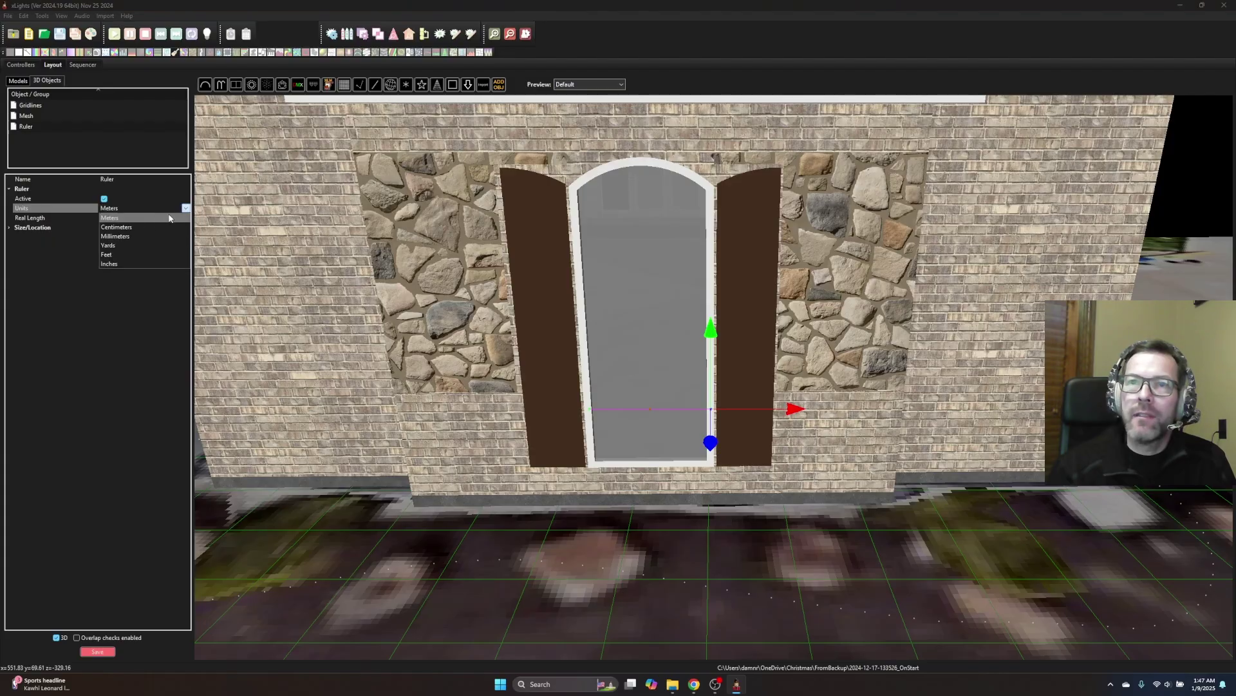
{"action": "left_click", "coordinate": [129, 263]}
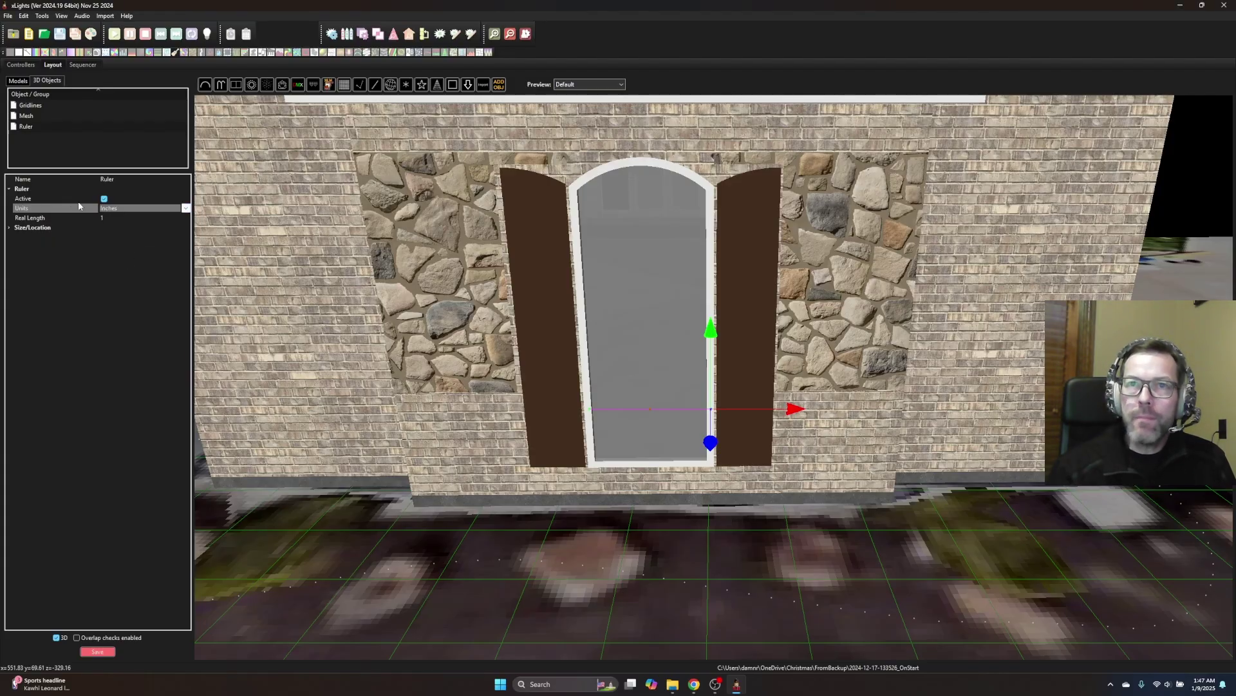
{"action": "left_click", "coordinate": [110, 217]}
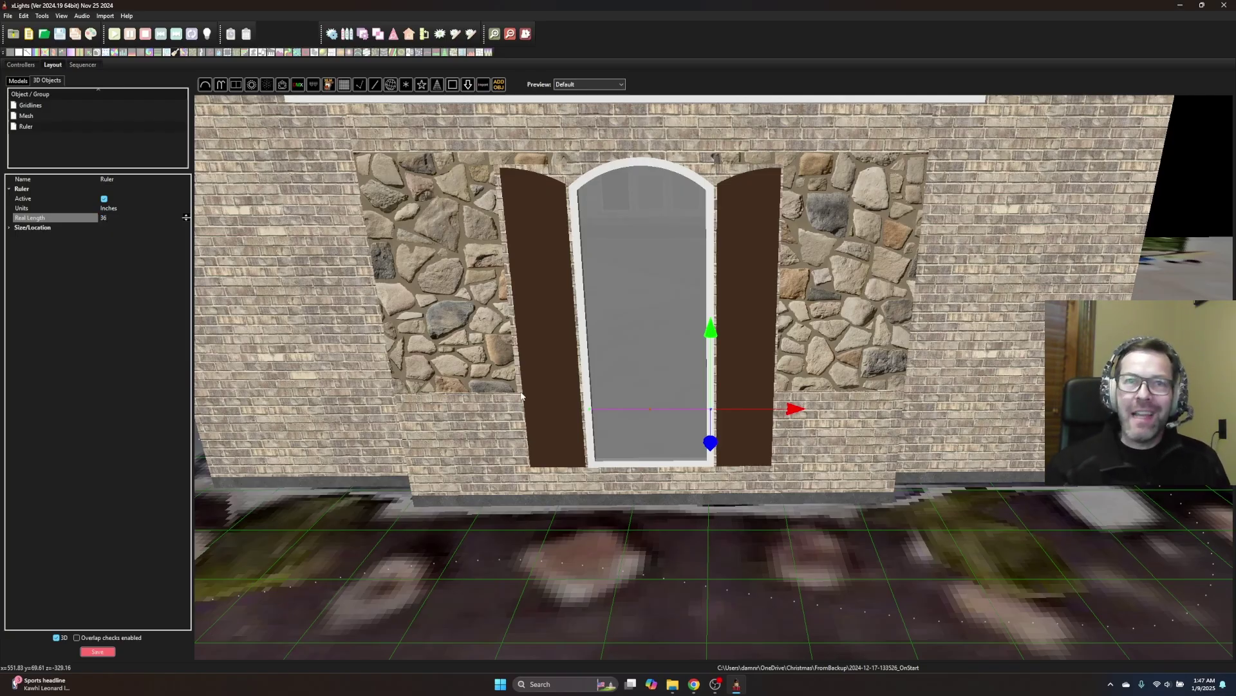
Step: Switch from 3D objects to the models and select Candy Cane 100 - Porch Right 1 in front of the porch
{"action": "scroll", "coordinate": [672, 411], "scroll_direction": "down", "scroll_amount": 5}
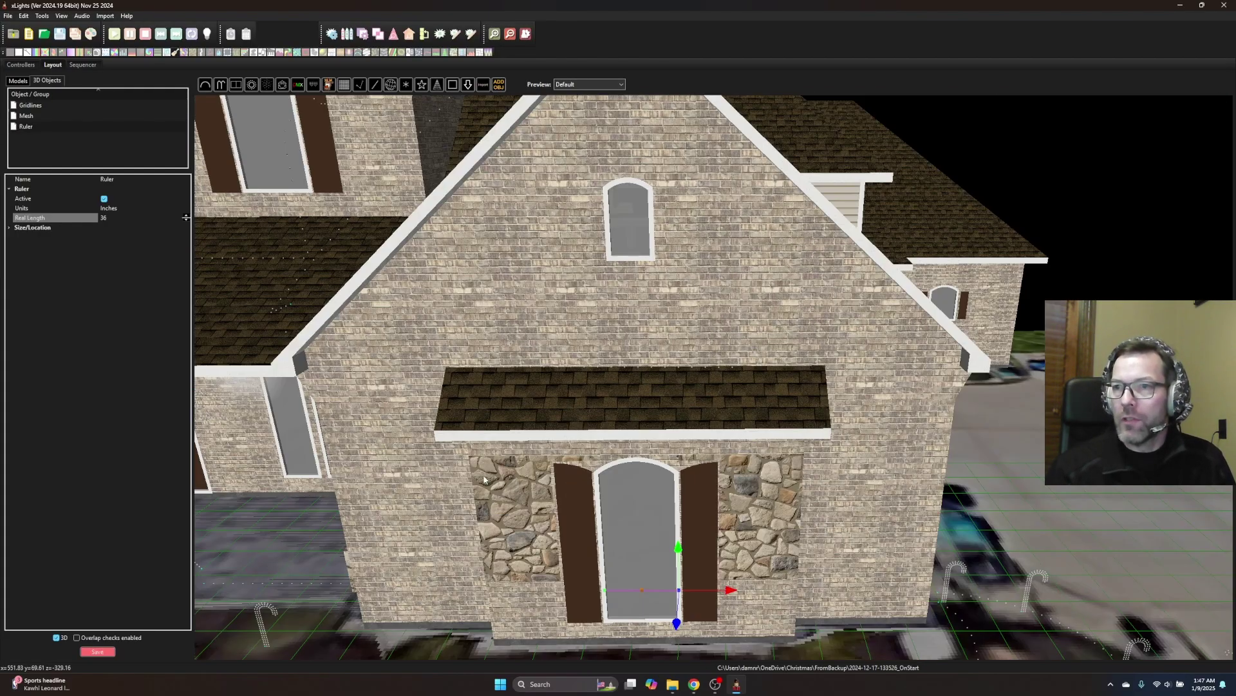
{"action": "left_click_drag", "start_coordinate": [484, 480], "coordinate": [972, 404]}
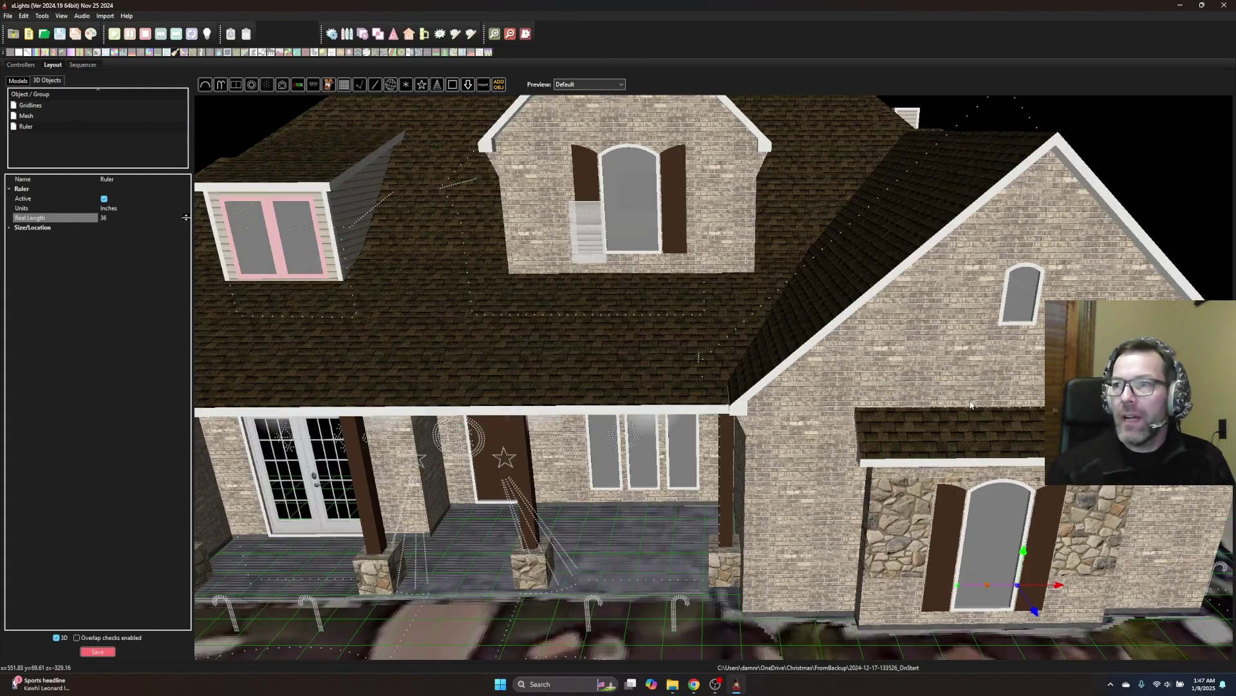
{"action": "left_click_drag", "start_coordinate": [421, 354], "coordinate": [880, 436]}
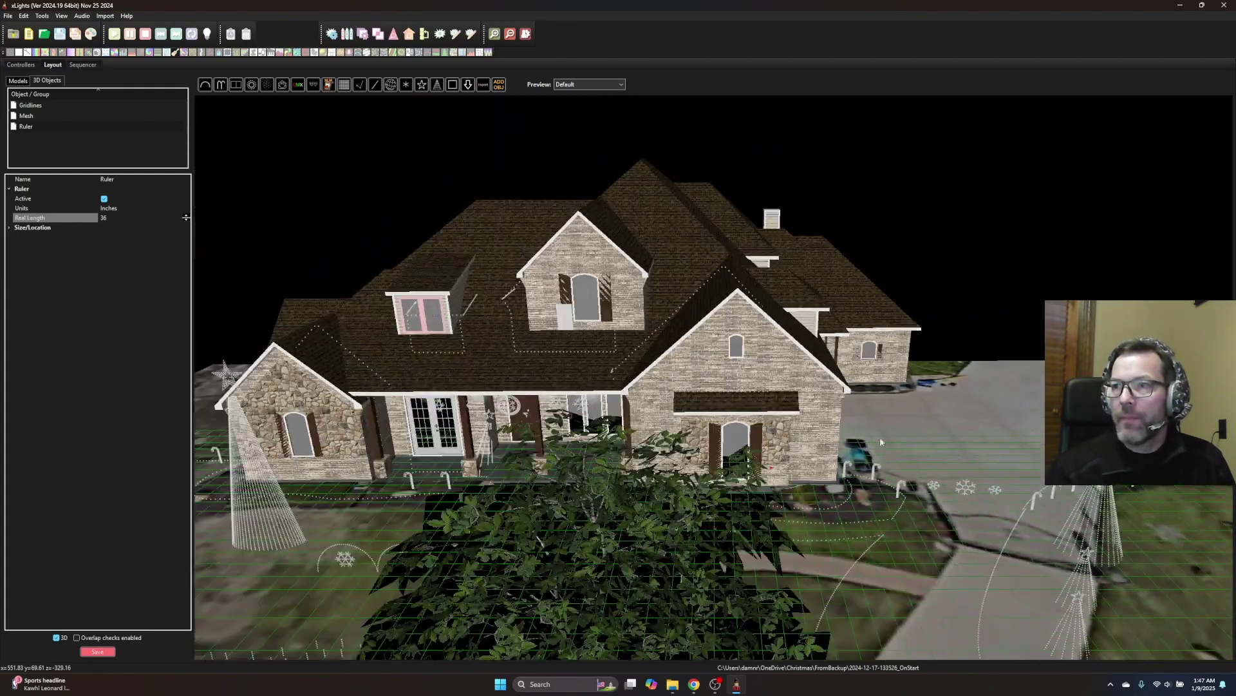
{"action": "scroll", "coordinate": [612, 471], "scroll_direction": "up", "scroll_amount": 3}
{"action": "scroll", "coordinate": [612, 466], "scroll_direction": "up", "scroll_amount": 5}
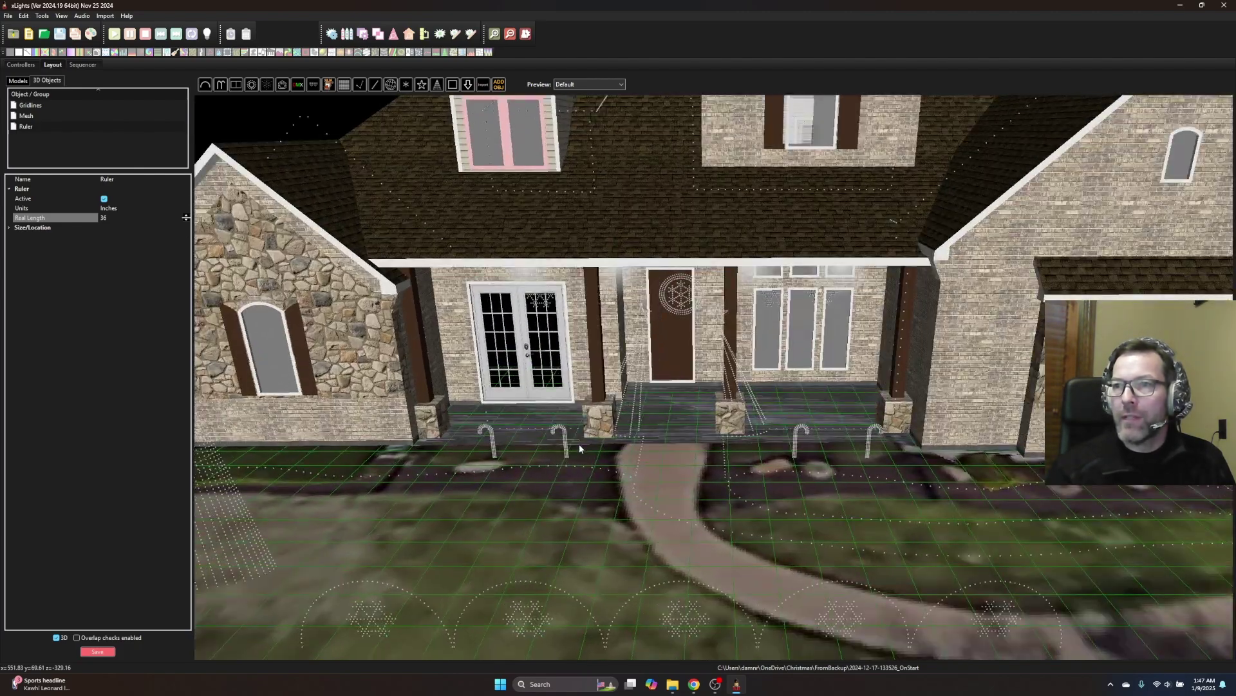
{"action": "left_click", "coordinate": [796, 443]}
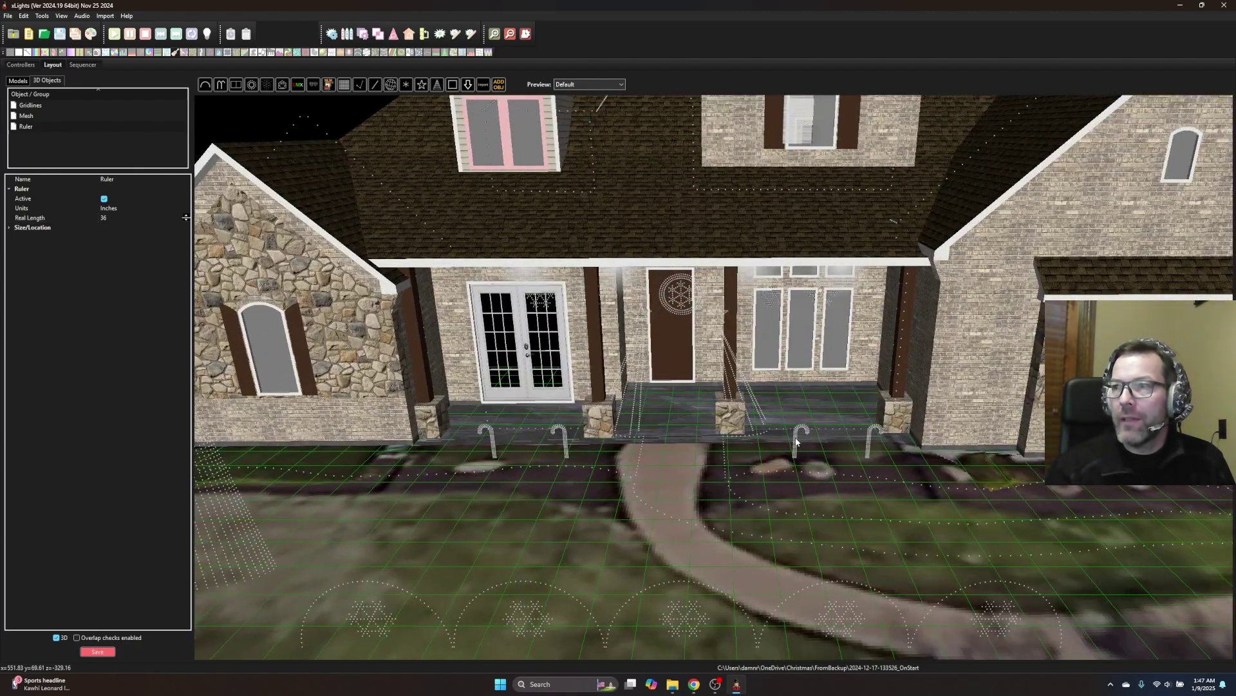
{"action": "left_click", "coordinate": [18, 81]}
{"action": "left_click", "coordinate": [801, 441]}
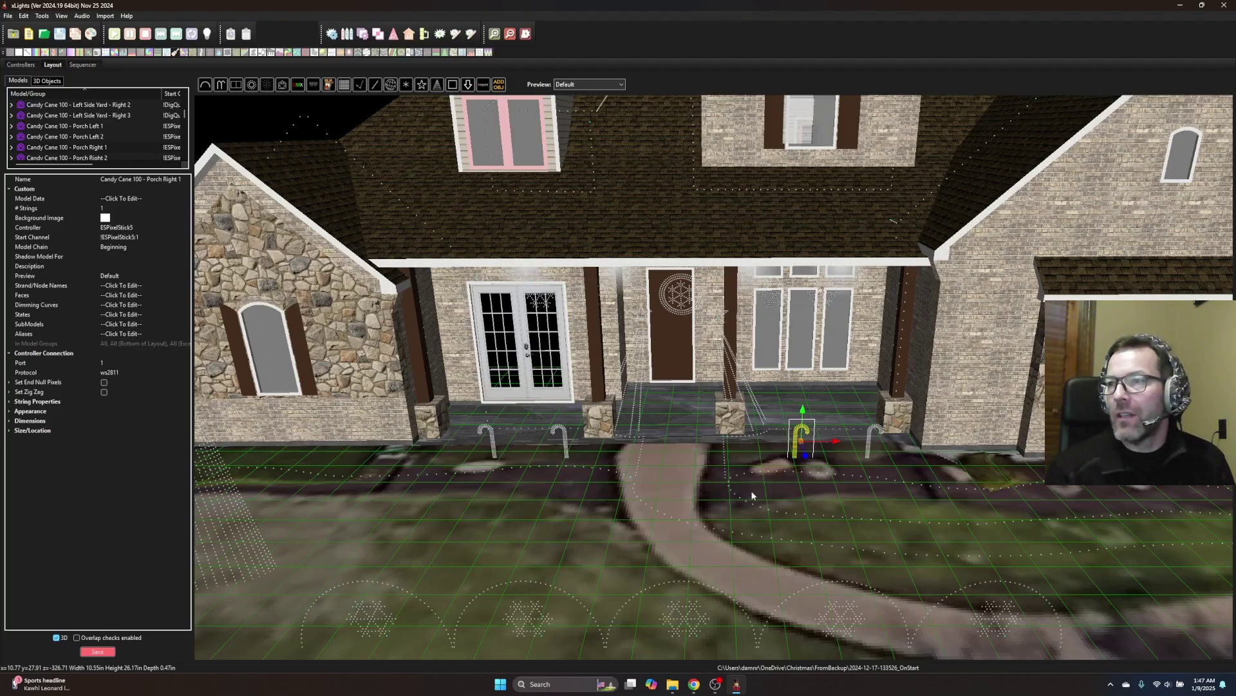
Step: Set the porch candy cane's dimensions to 15 in wide, 36 in high and 1 in deep
{"action": "left_click", "coordinate": [10, 421]}
{"action": "left_click", "coordinate": [119, 431]}
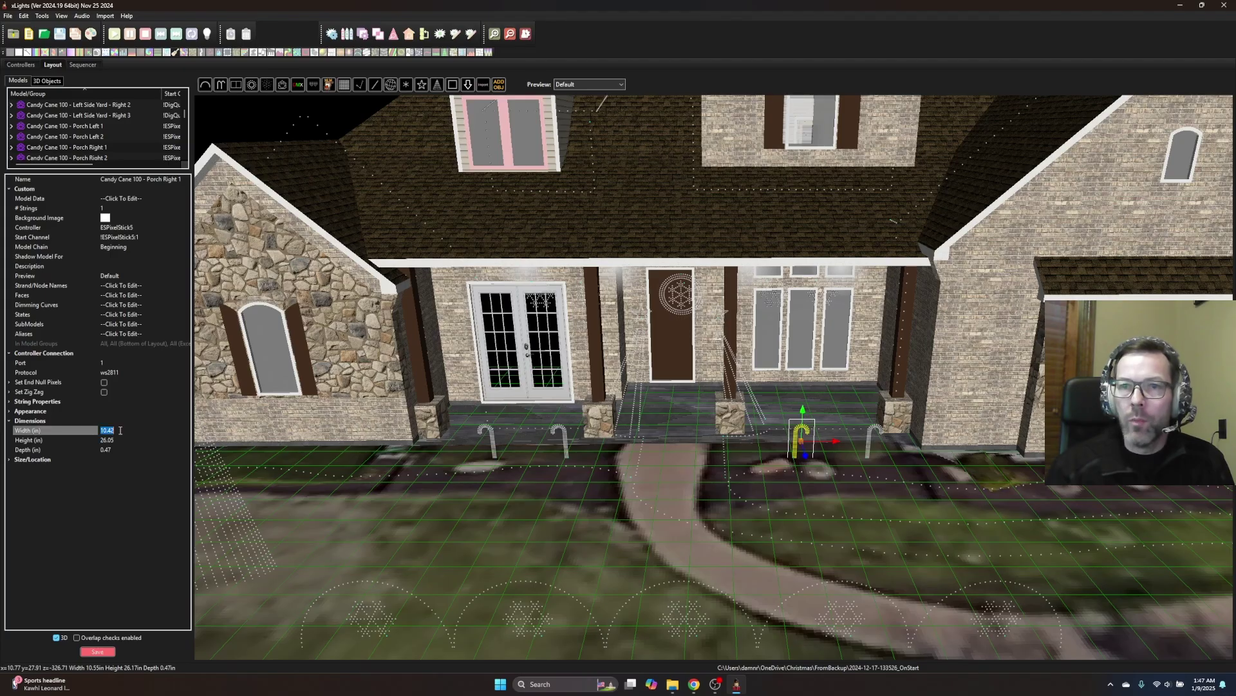
{"action": "key", "text": "Return"}
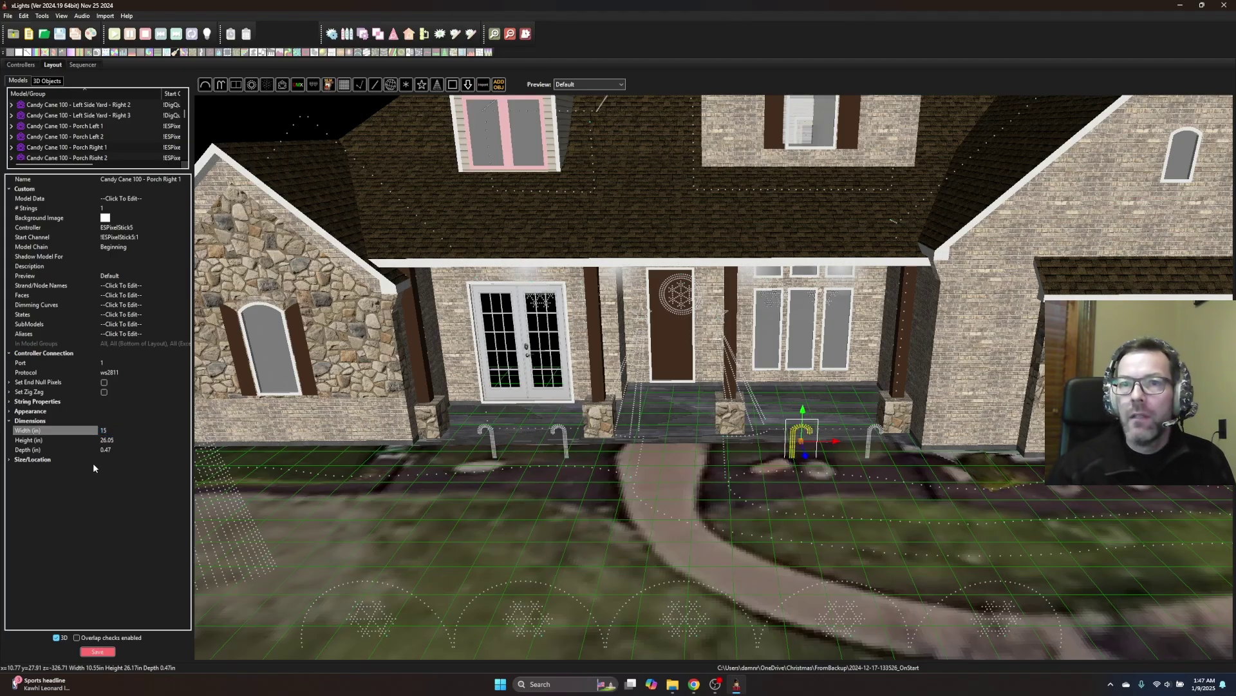
{"action": "left_click", "coordinate": [123, 439]}
{"action": "type", "text": "36"}
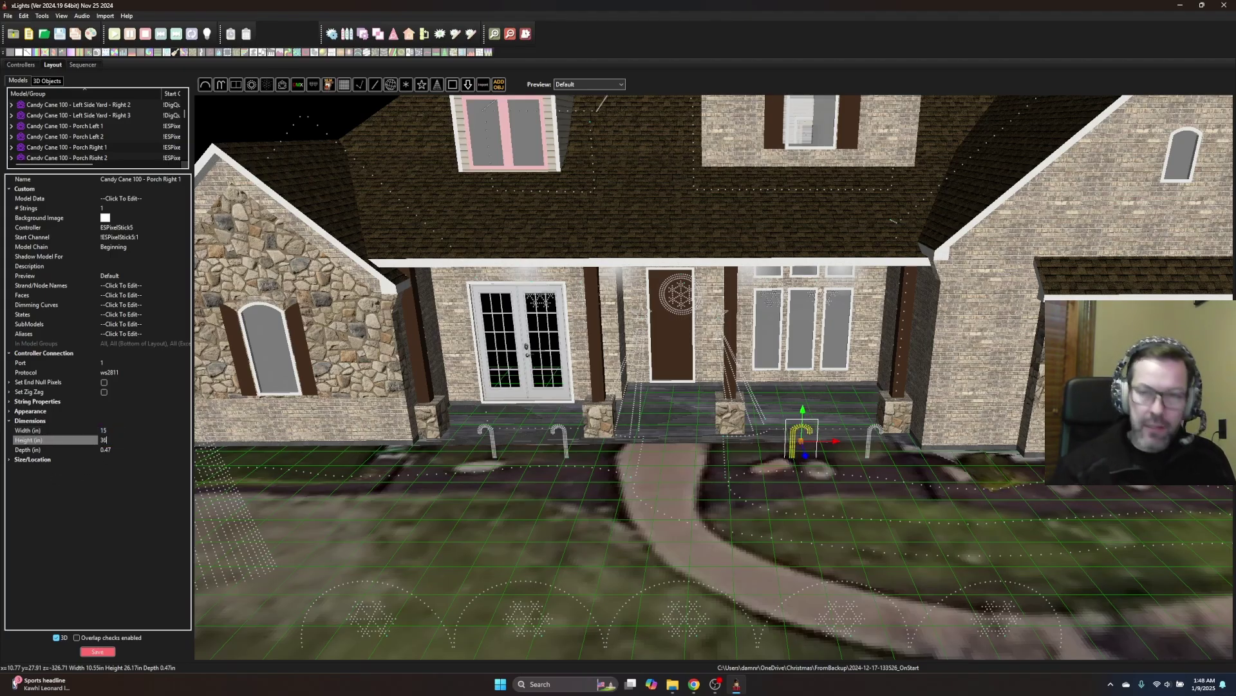
{"action": "key", "text": "Return"}
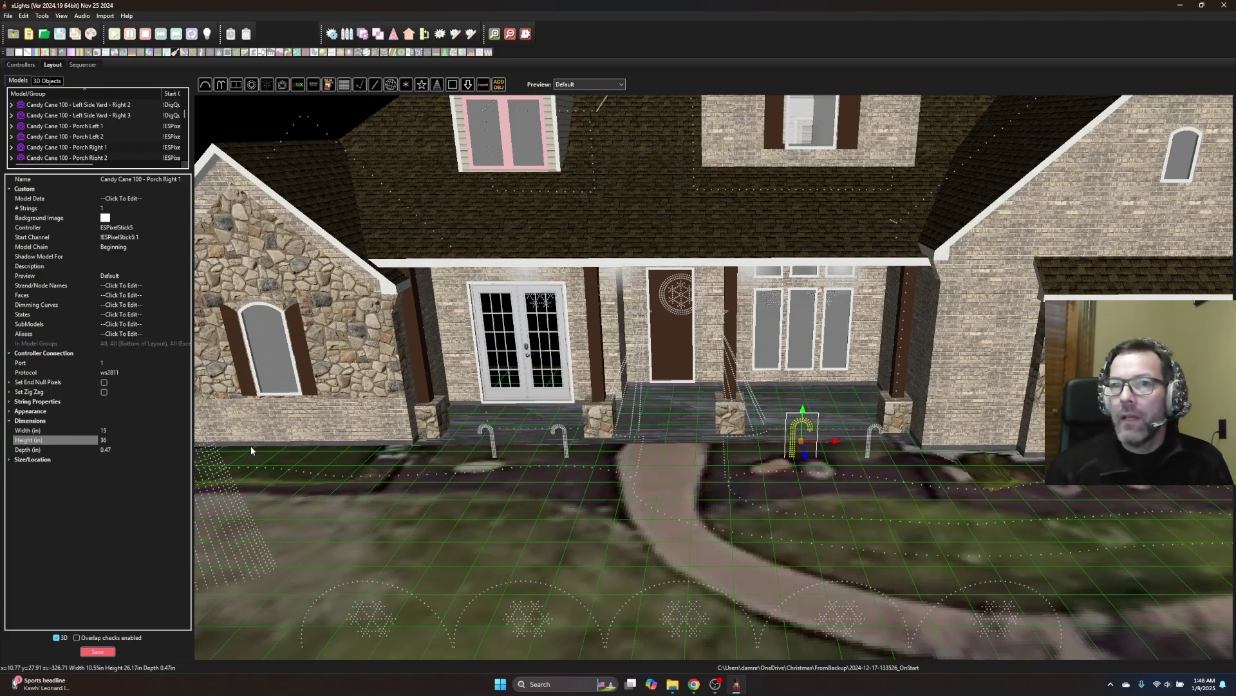
{"action": "left_click", "coordinate": [113, 450]}
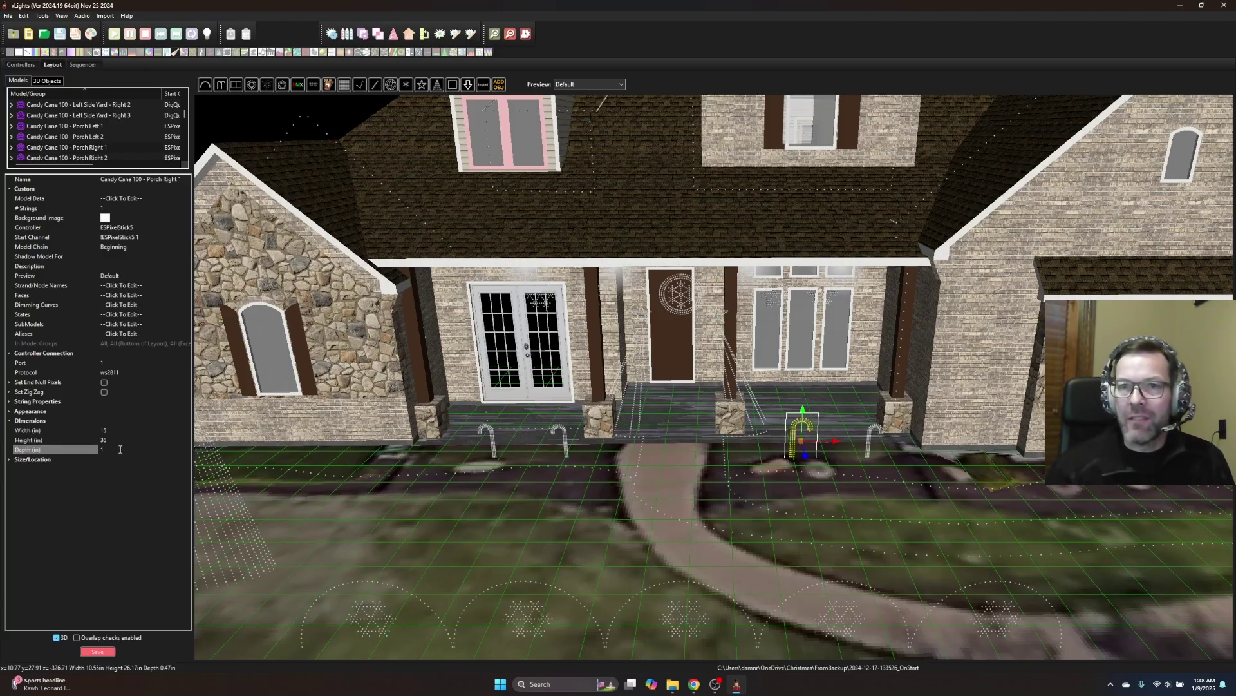
Step: Select the Snowman Clyde model in the side yard left of the house
{"action": "left_click_drag", "start_coordinate": [837, 455], "coordinate": [726, 419]}
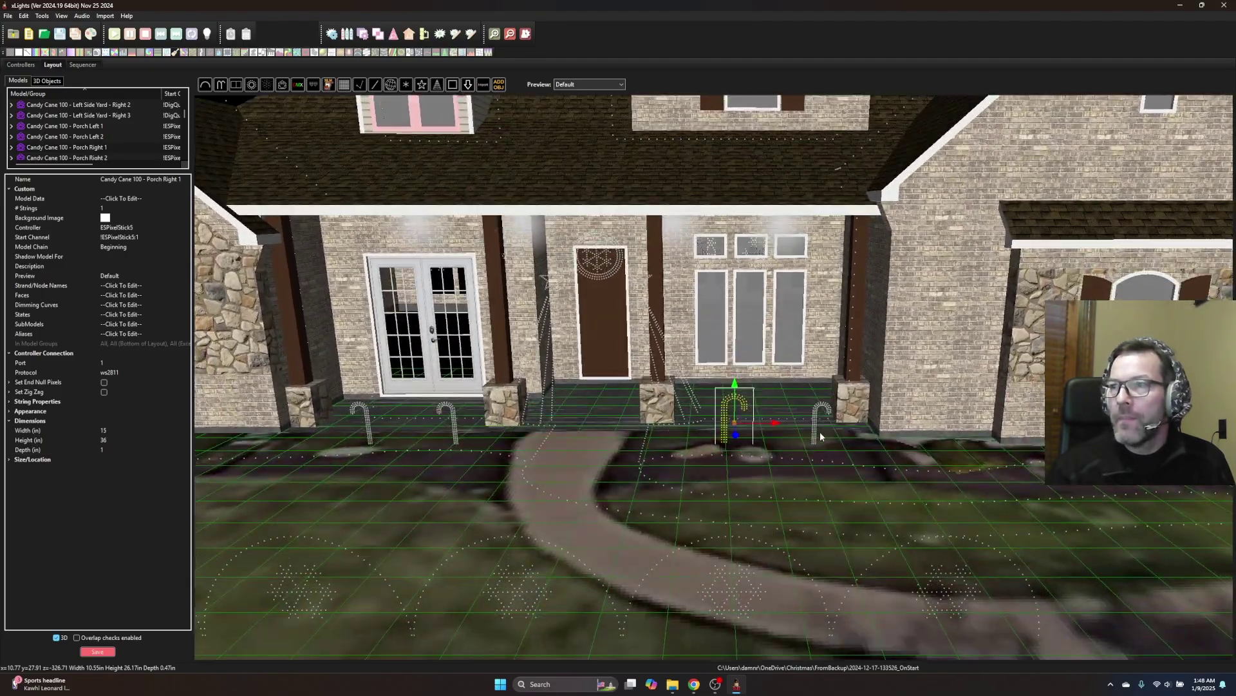
{"action": "scroll", "coordinate": [821, 464], "scroll_direction": "down", "scroll_amount": 5}
{"action": "left_click_drag", "start_coordinate": [822, 465], "coordinate": [499, 528]}
{"action": "scroll", "coordinate": [423, 482], "scroll_direction": "up", "scroll_amount": 3}
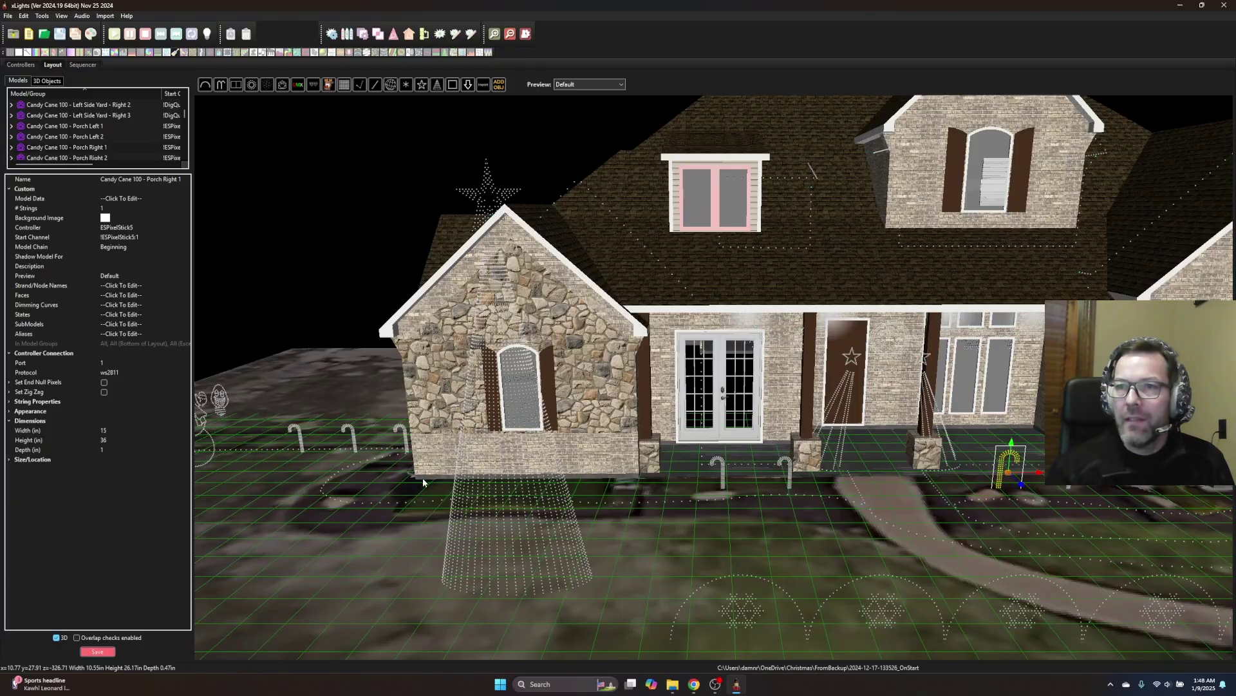
{"action": "scroll", "coordinate": [603, 507], "scroll_direction": "down", "scroll_amount": 3}
{"action": "mouse_move", "coordinate": [627, 504]}
{"action": "left_mouse_down"}
{"action": "mouse_move", "coordinate": [551, 507]}
{"action": "mouse_move", "coordinate": [370, 331]}
{"action": "mouse_move", "coordinate": [395, 298]}
{"action": "mouse_move", "coordinate": [765, 337]}
{"action": "mouse_move", "coordinate": [480, 419]}
{"action": "mouse_move", "coordinate": [361, 476]}
{"action": "mouse_move", "coordinate": [509, 522]}
{"action": "mouse_move", "coordinate": [650, 432]}
{"action": "mouse_move", "coordinate": [648, 516]}
{"action": "left_mouse_up"}
{"action": "left_click", "coordinate": [591, 528]}
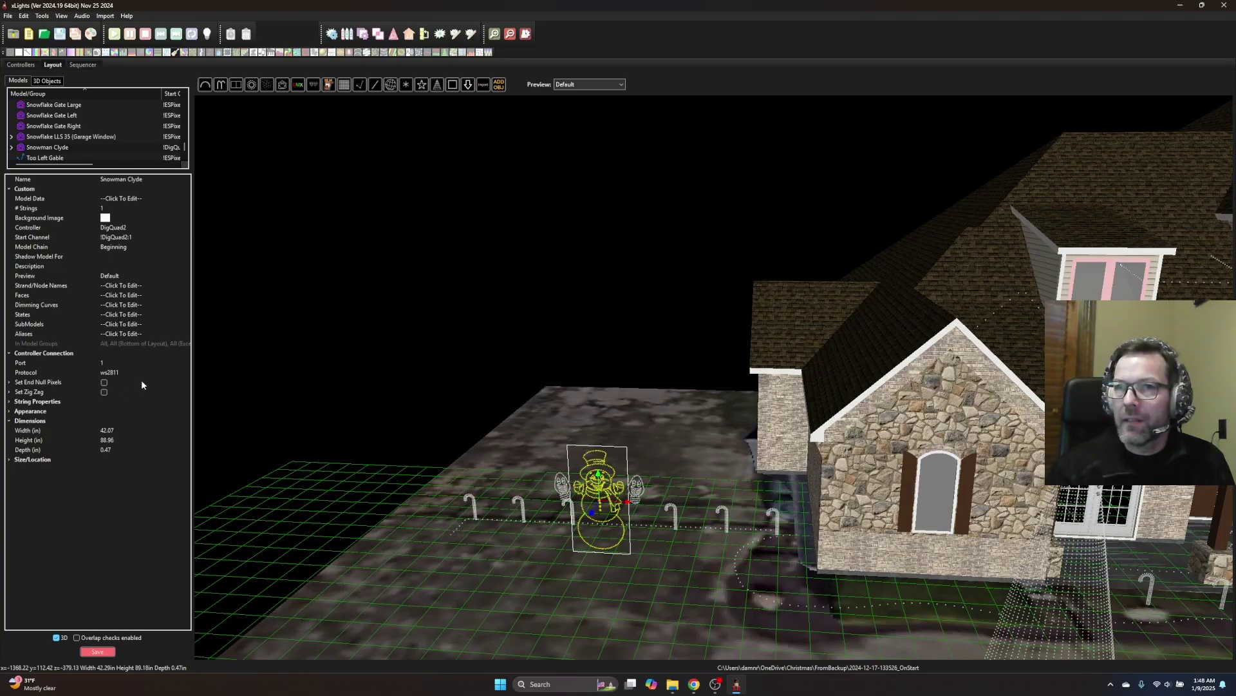
Step: Set Snowman Clyde's dimensions to 45 in wide, 96 in high and 1 in deep
{"action": "left_click", "coordinate": [119, 439]}
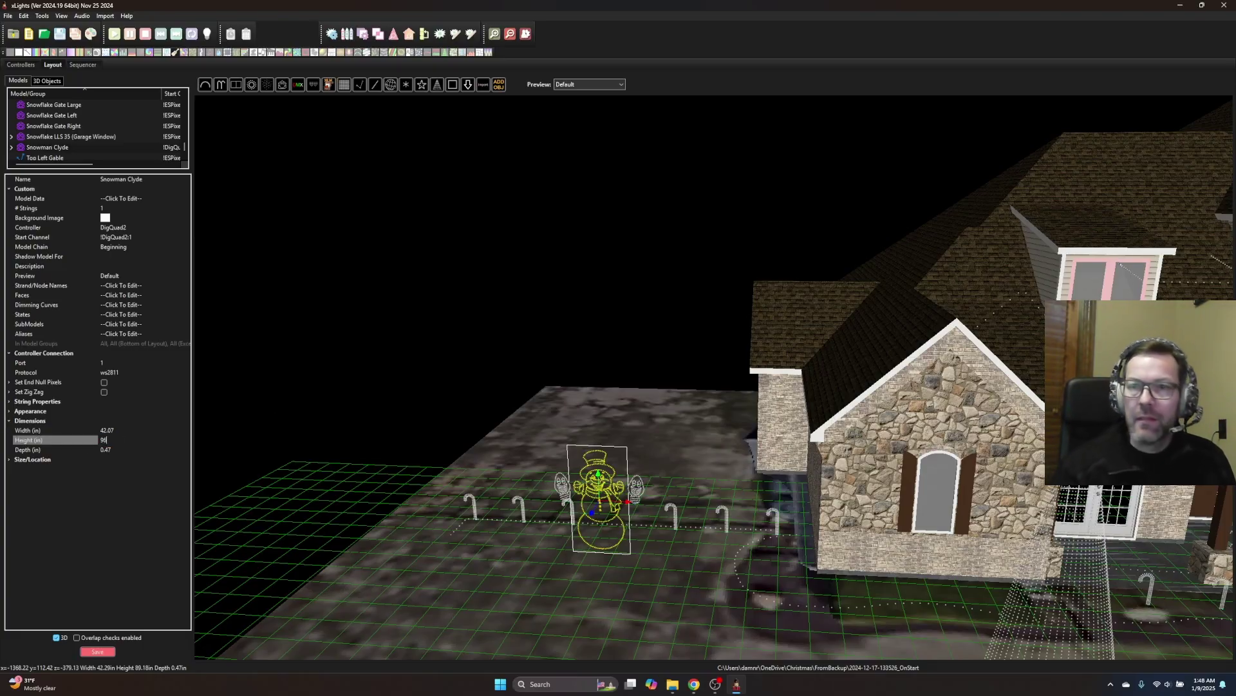
{"action": "key", "text": "Return"}
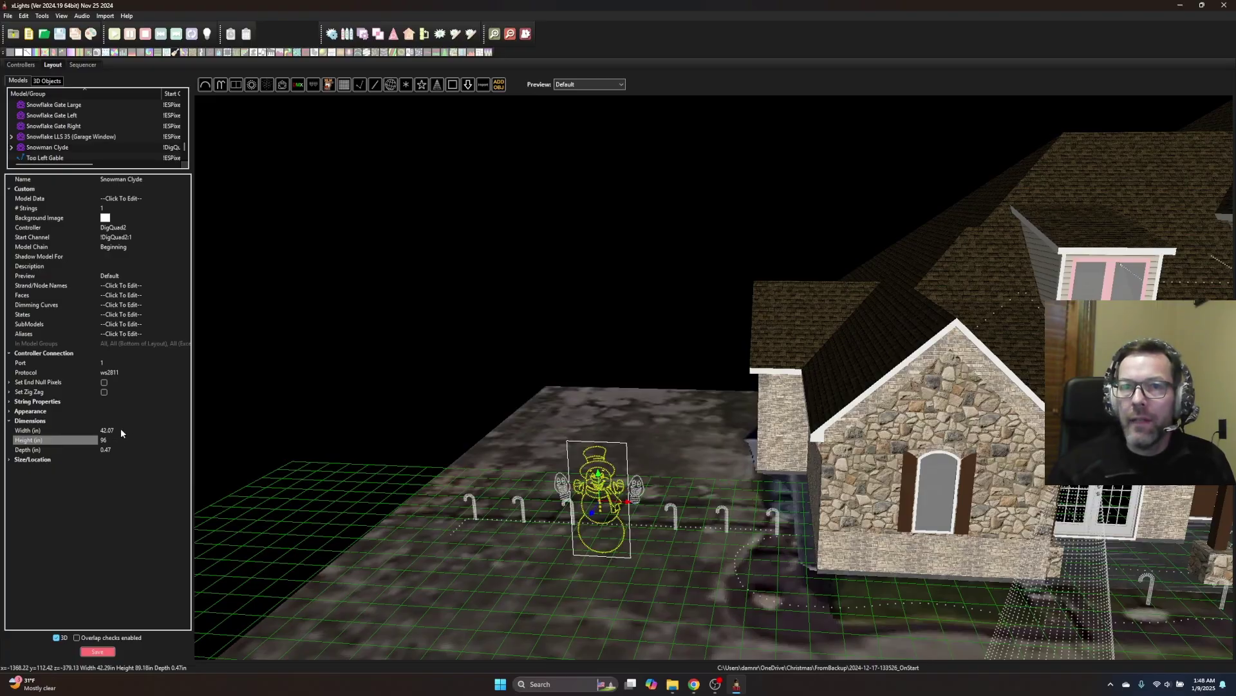
{"action": "left_click", "coordinate": [121, 430]}
{"action": "left_click", "coordinate": [114, 449]}
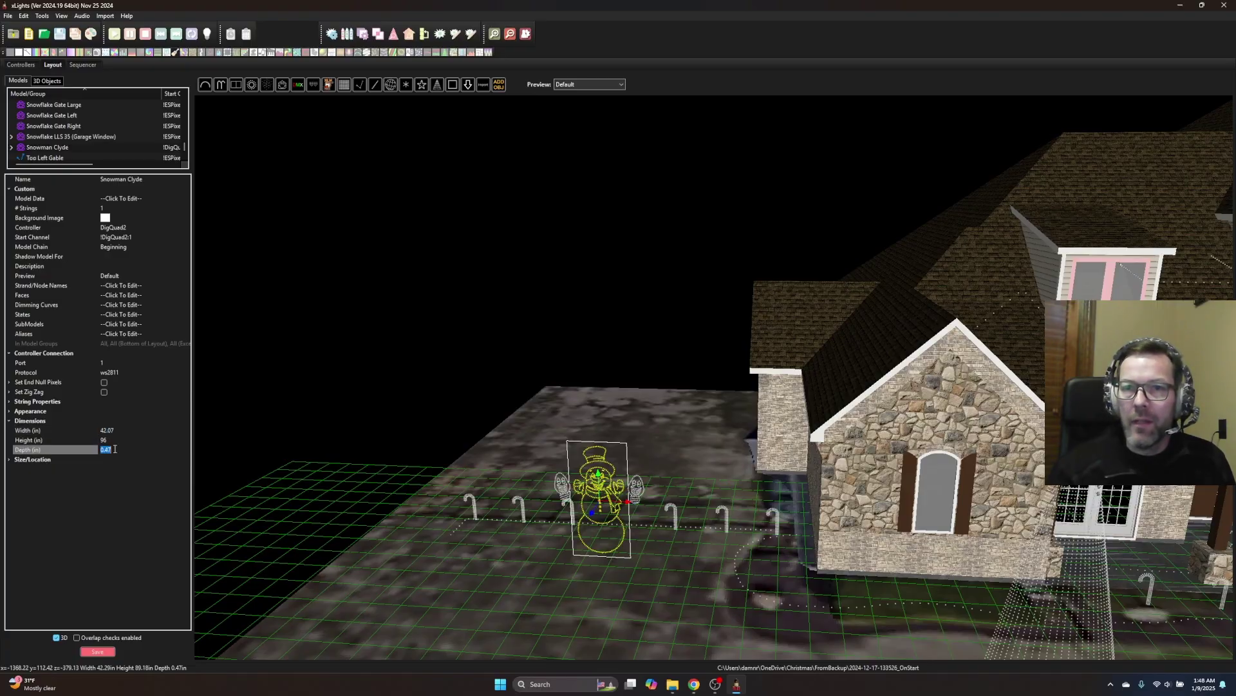
{"action": "type", "text": "1"}
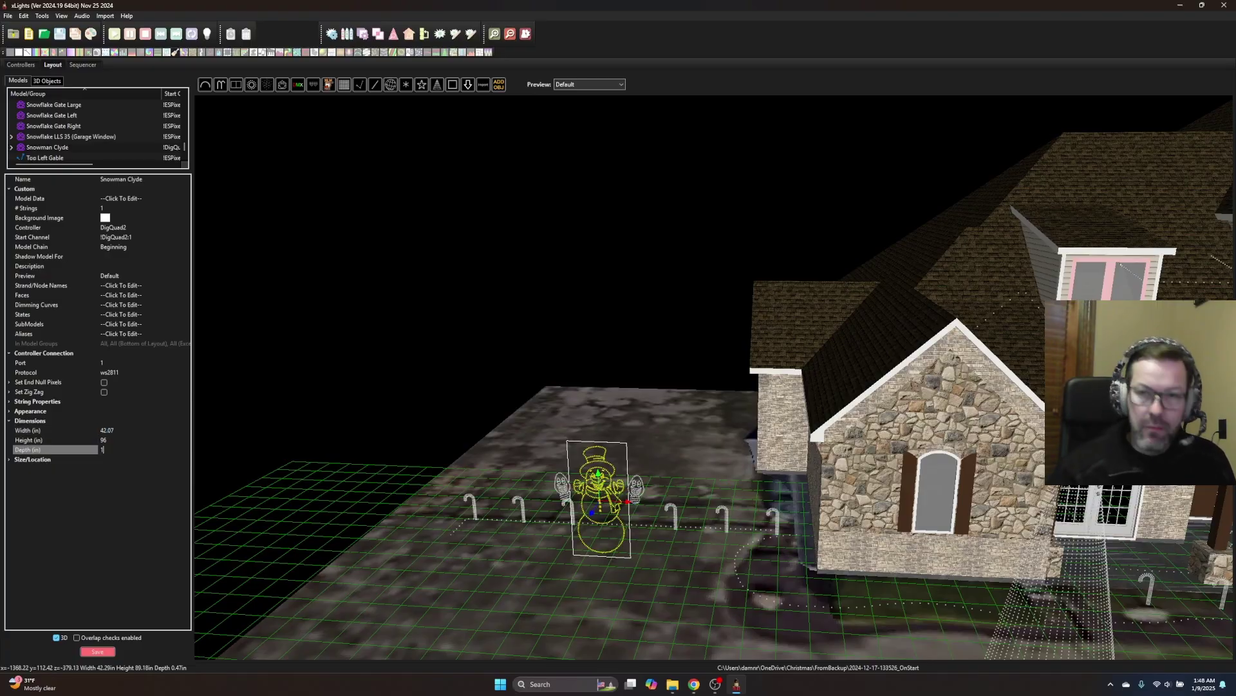
{"action": "left_click", "coordinate": [117, 430]}
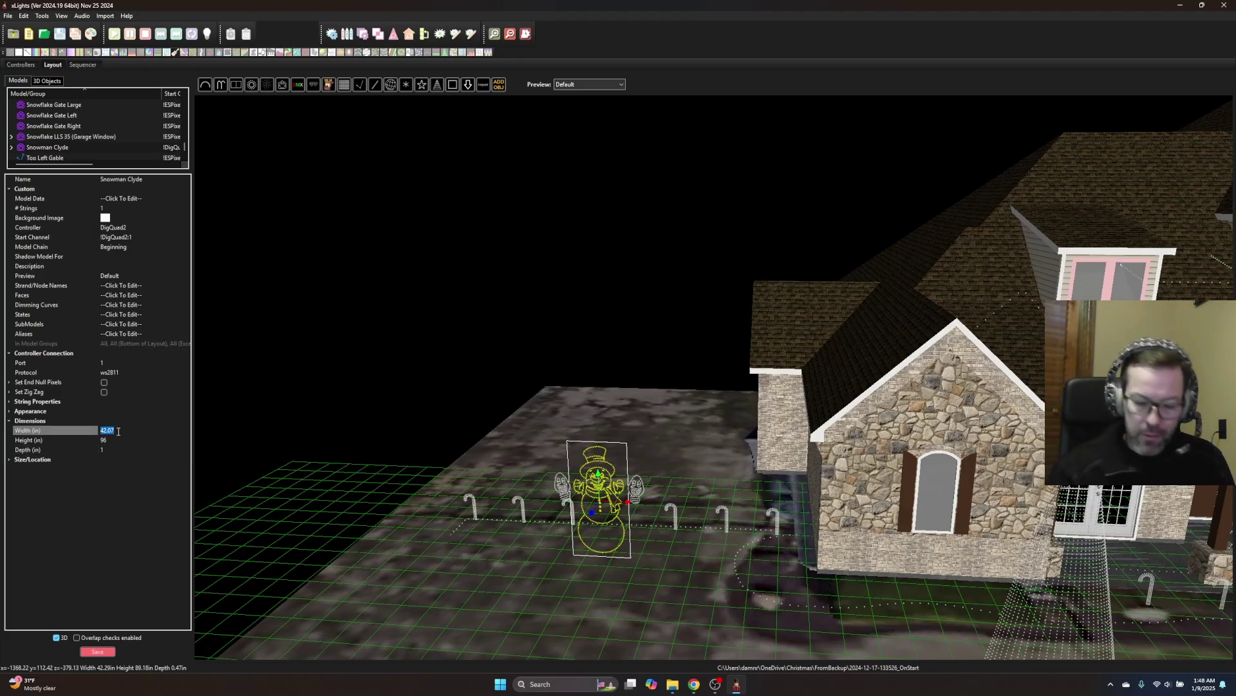
{"action": "type", "text": "45"}
{"action": "key", "text": "Return"}
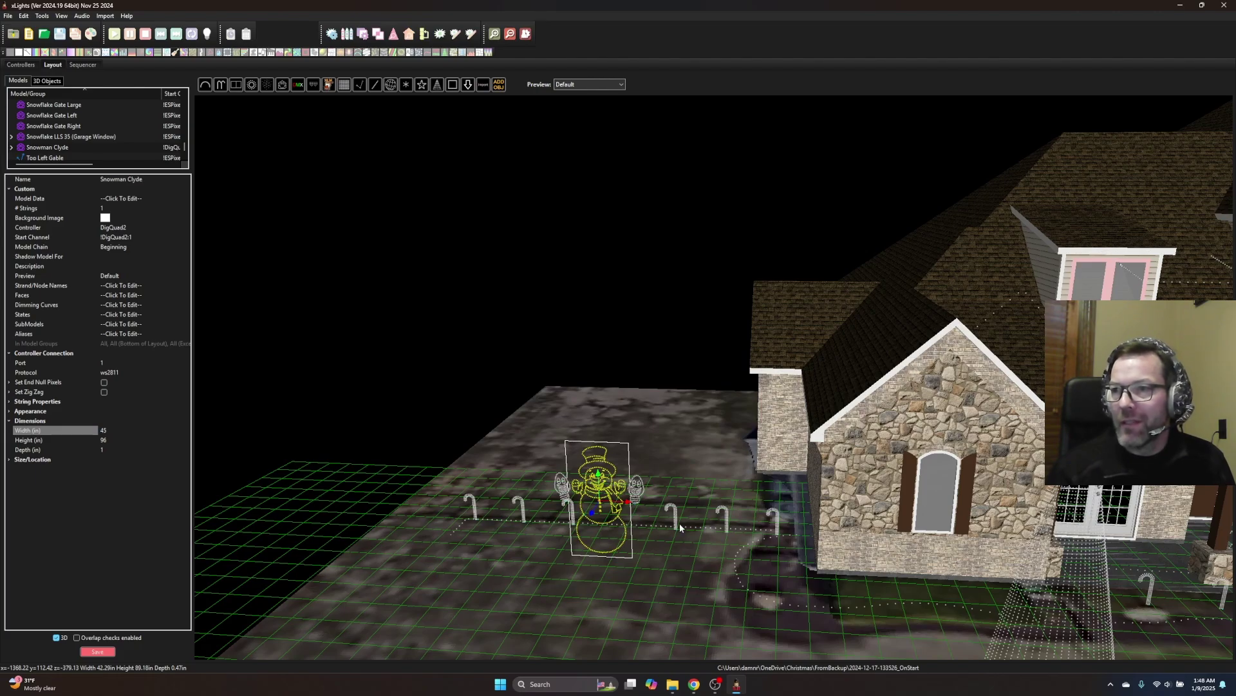
Step: Select the Mega Tree (Seeds) model in front of the house and multiply 18 by 12 in the Calculator app
{"action": "left_click_drag", "start_coordinate": [679, 523], "coordinate": [666, 567]}
{"action": "left_click", "coordinate": [516, 543]}
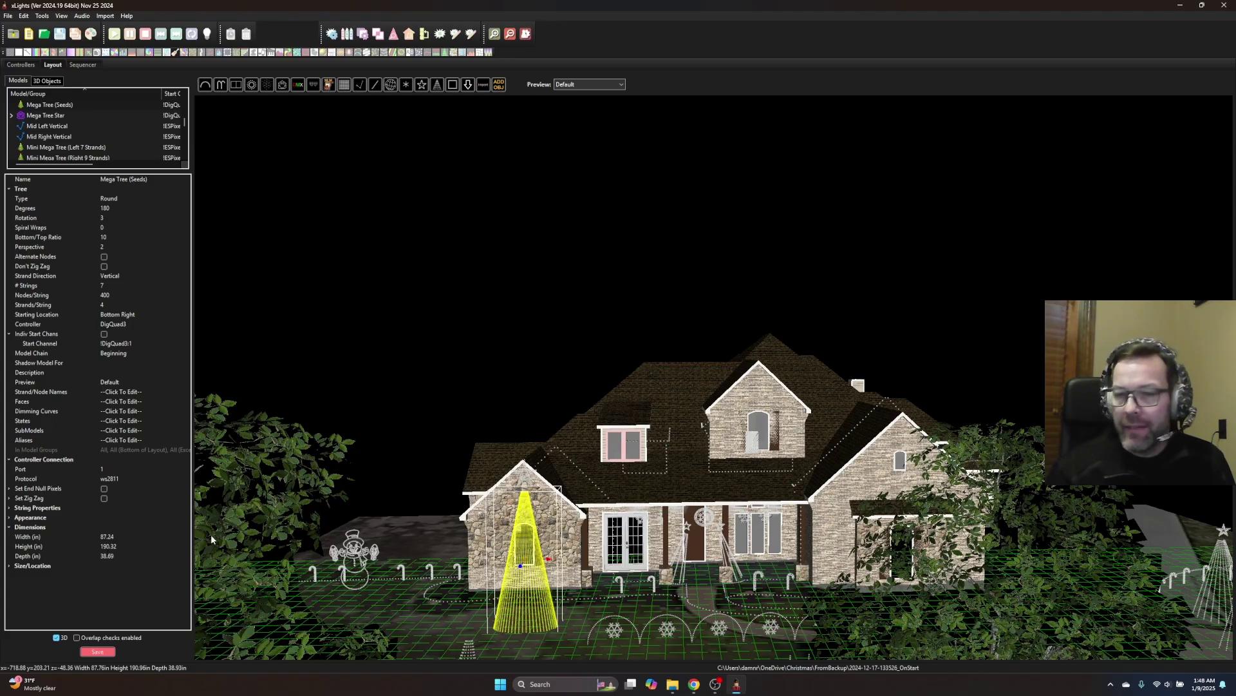
{"action": "left_click", "coordinate": [561, 685]}
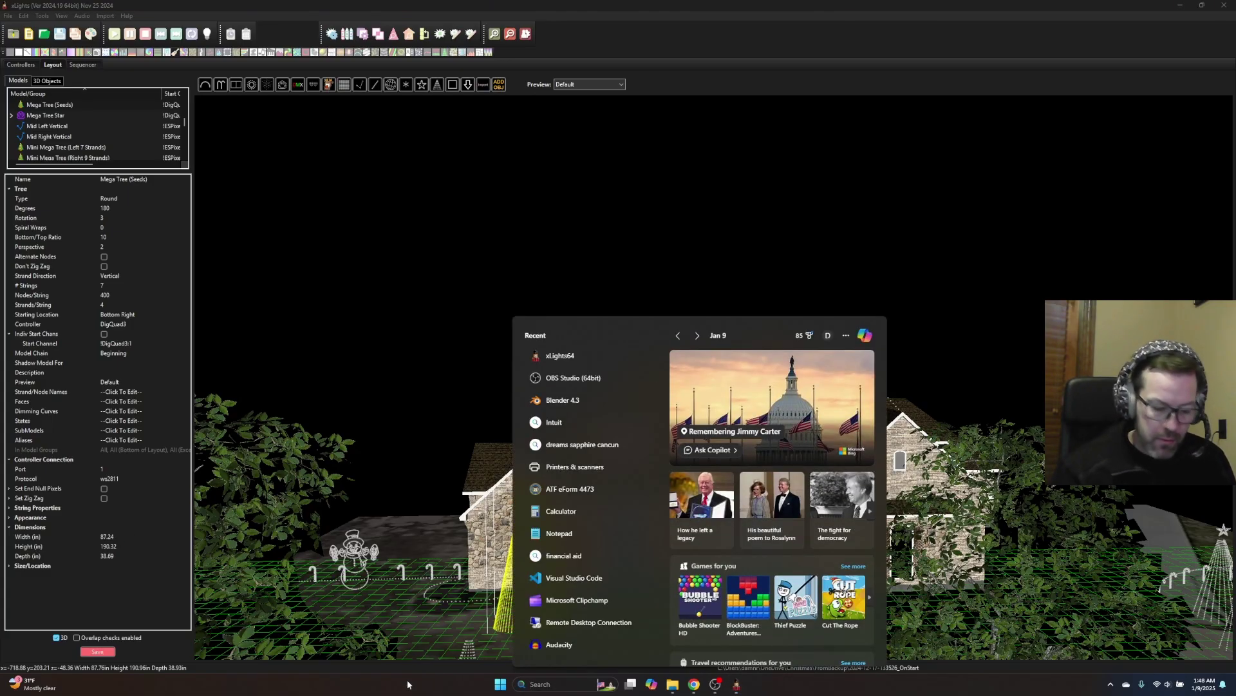
{"action": "type", "text": "calc"}
{"action": "key", "text": "Return"}
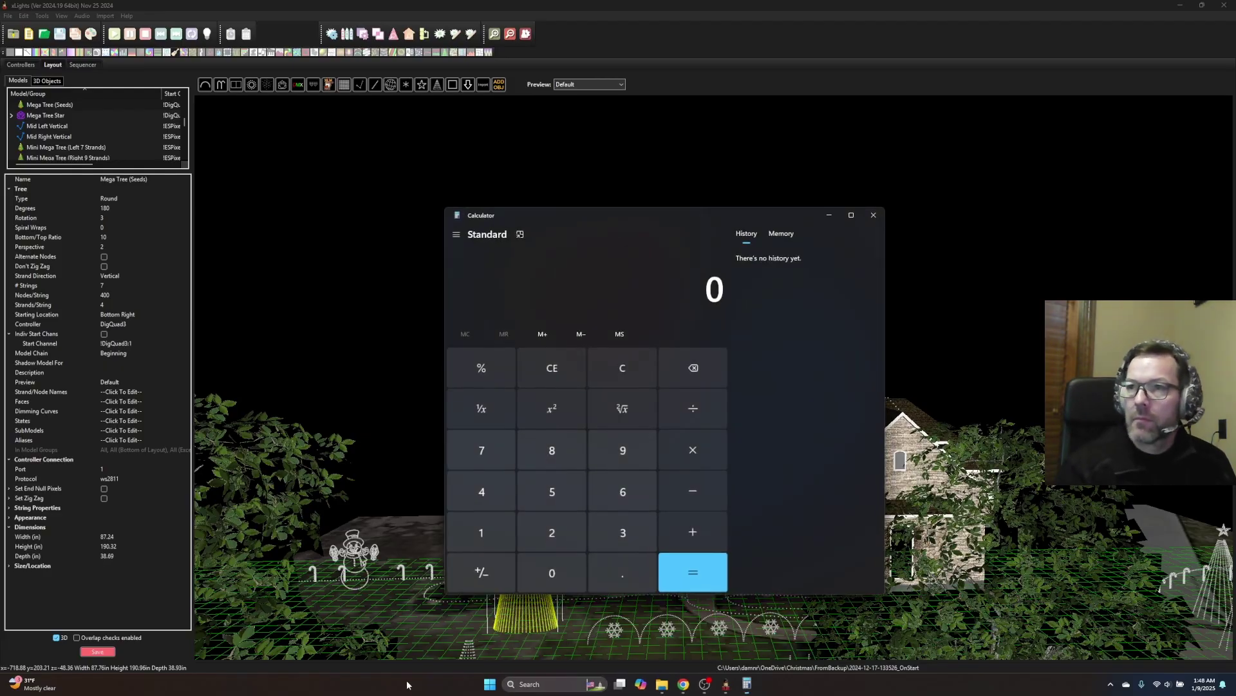
{"action": "type", "text": "19"}
{"action": "key", "text": "BackSpace"}
{"action": "type", "text": "8"}
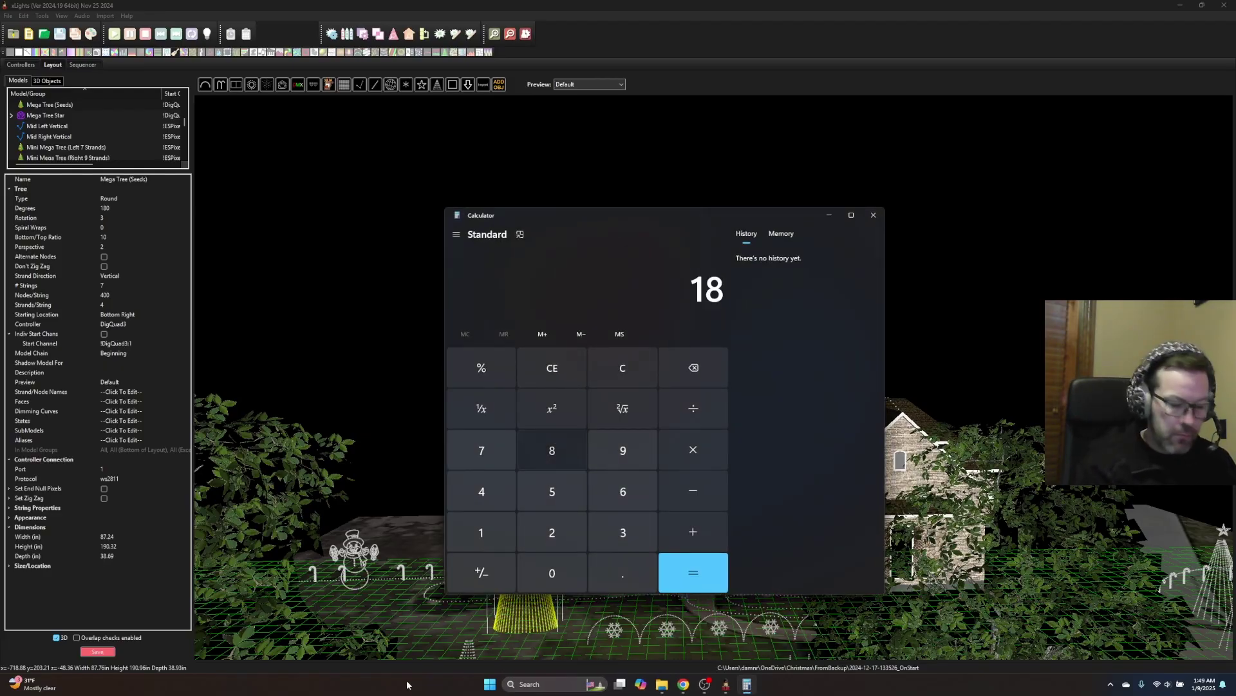
{"action": "type", "text": ".12"}
{"action": "key", "text": "BackSpace"}
{"action": "key", "text": "BackSpace"}
{"action": "key", "text": "BackSpace"}
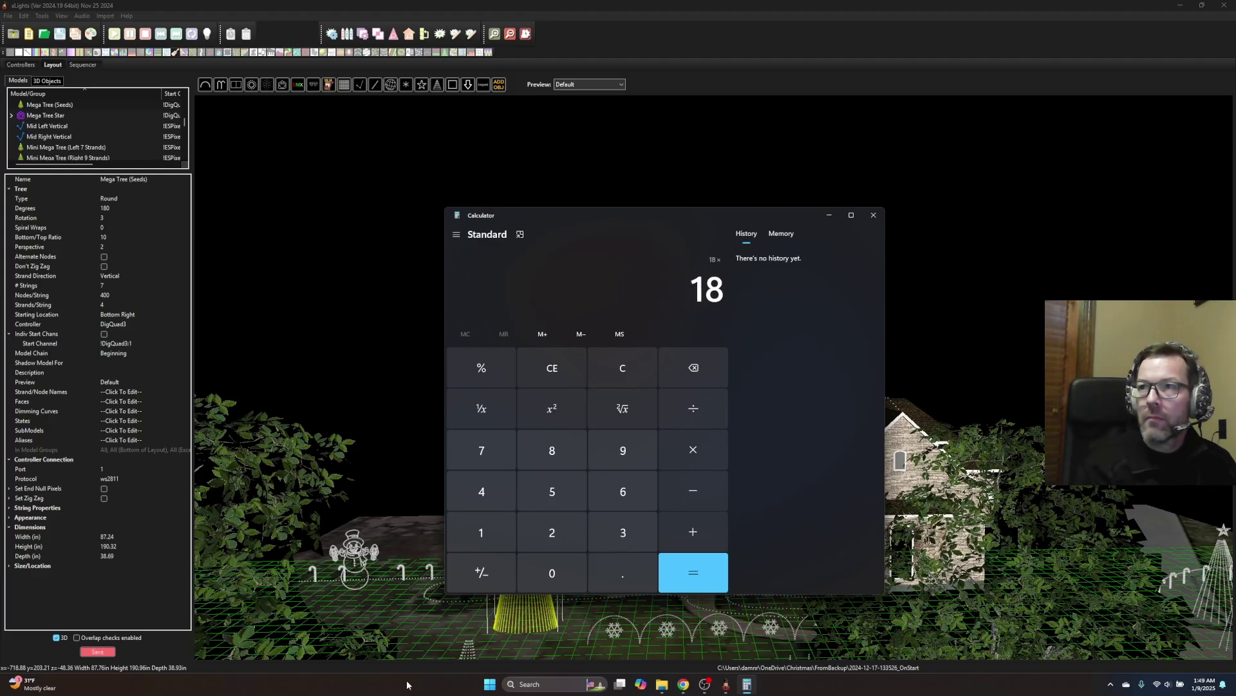
{"action": "type", "text": "12"}
{"action": "key", "text": "Return"}
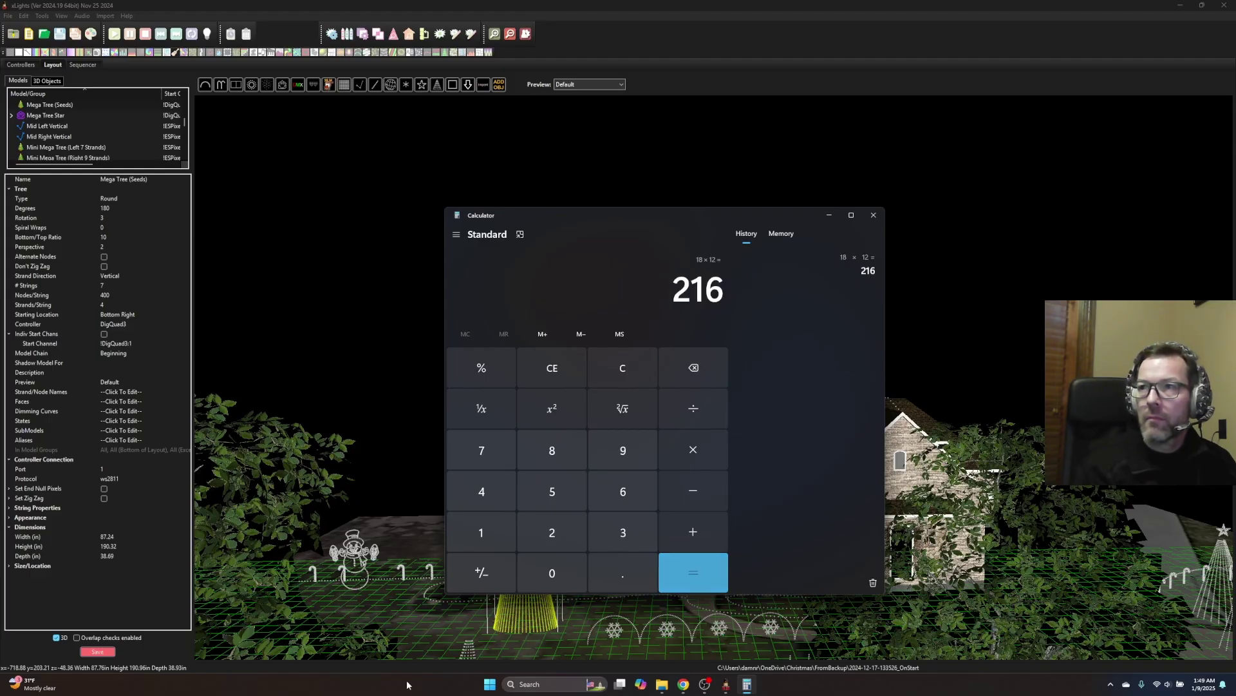
Step: Return to xLights and set the Mega Tree's height to 216 in and its width to 96 in
{"action": "left_click", "coordinate": [829, 216]}
{"action": "left_click", "coordinate": [113, 548]}
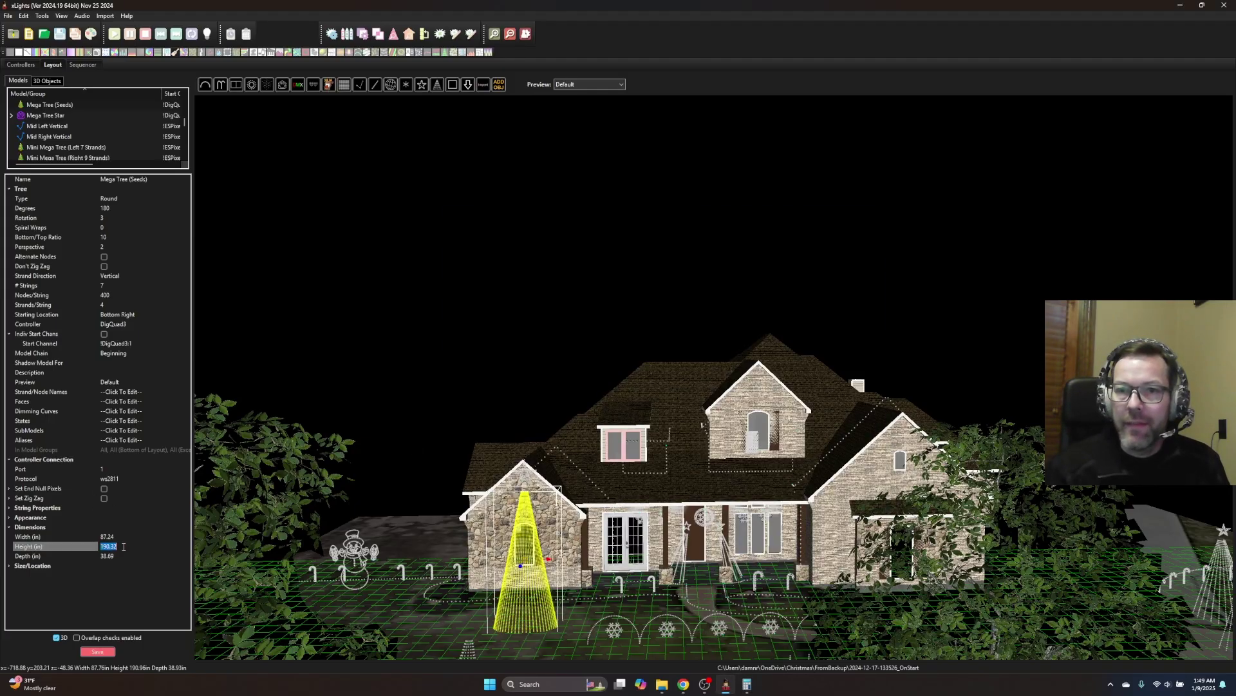
{"action": "type", "text": "216"}
{"action": "key", "text": "Return"}
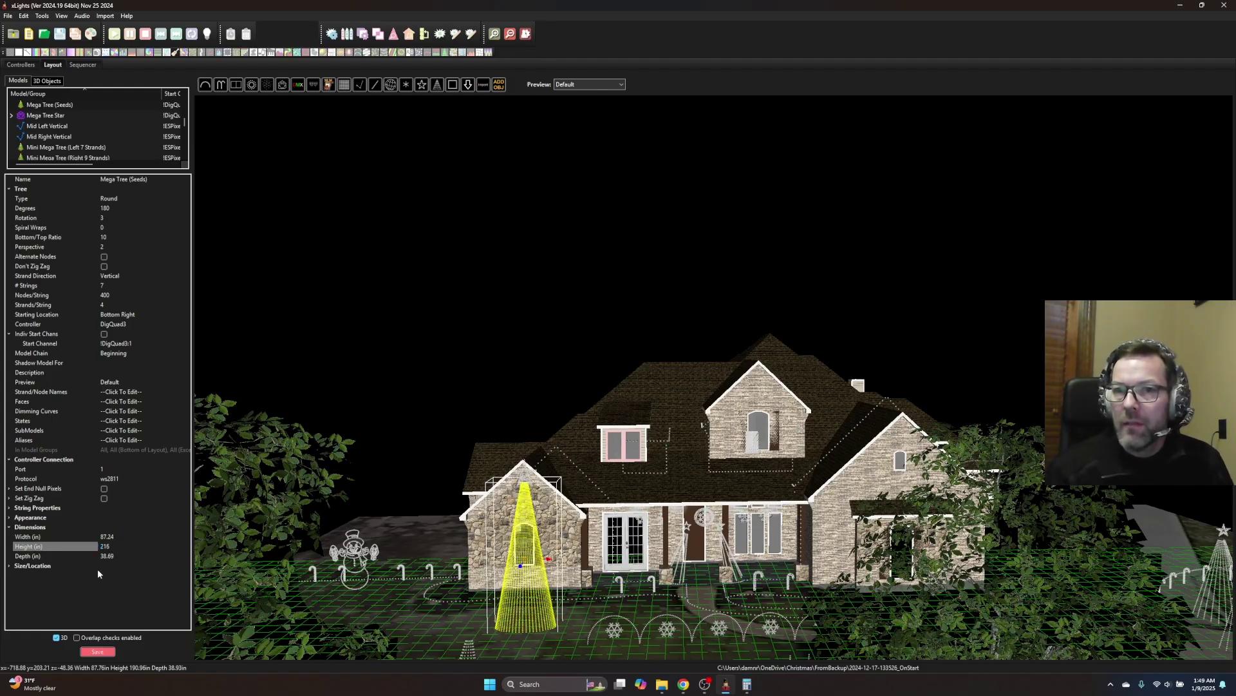
{"action": "left_click", "coordinate": [113, 537]}
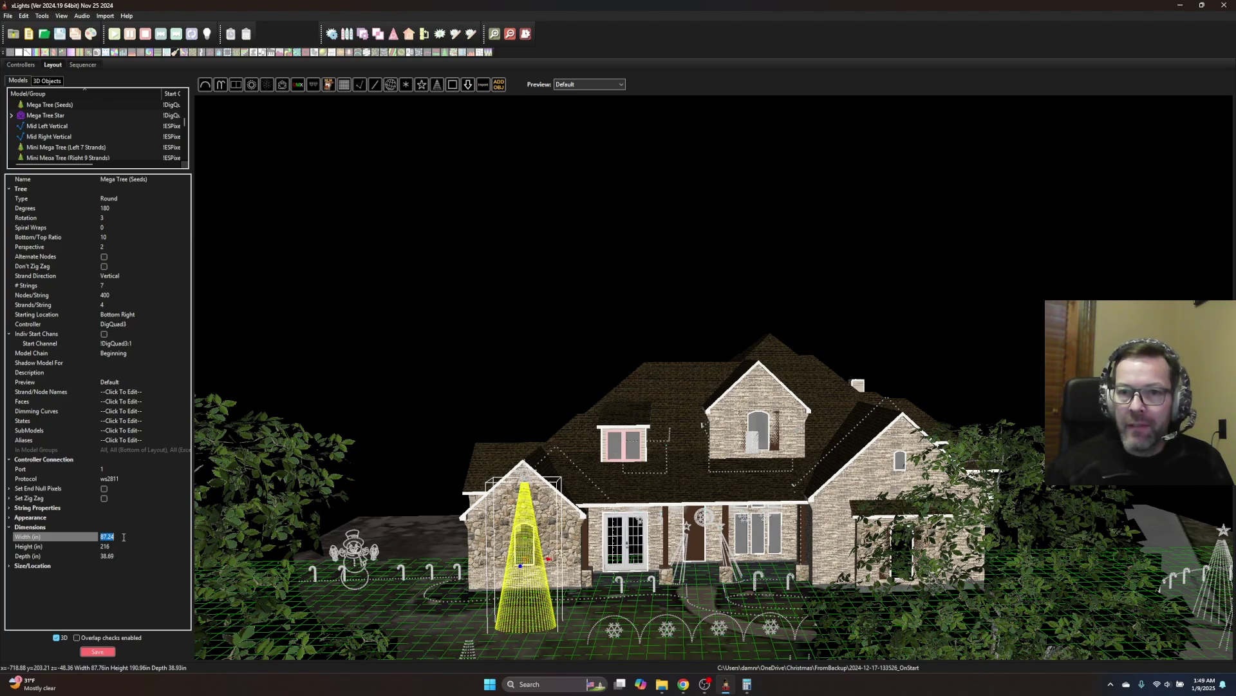
{"action": "type", "text": "96"}
{"action": "key", "text": "Return"}
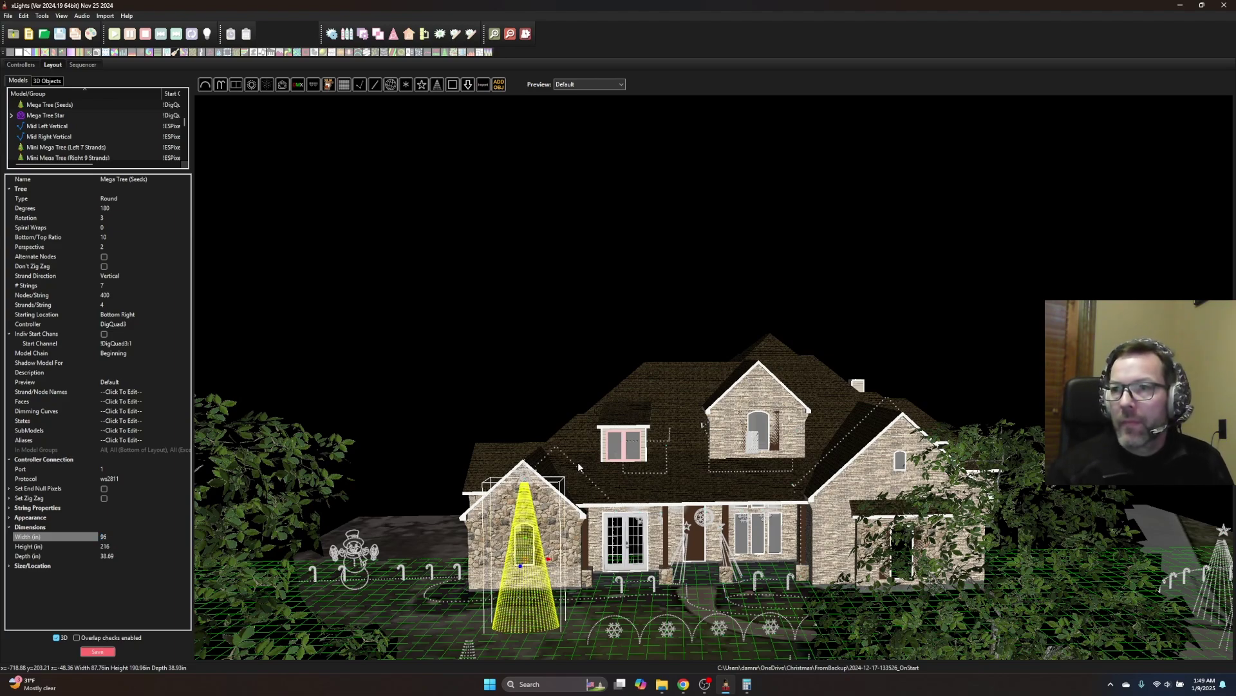
Step: Set the Mega Tree Star's height and width to 36 in and move it up onto the tree's tip
{"action": "scroll", "coordinate": [594, 474], "scroll_direction": "up", "scroll_amount": 3}
{"action": "scroll", "coordinate": [593, 474], "scroll_direction": "up", "scroll_amount": 2}
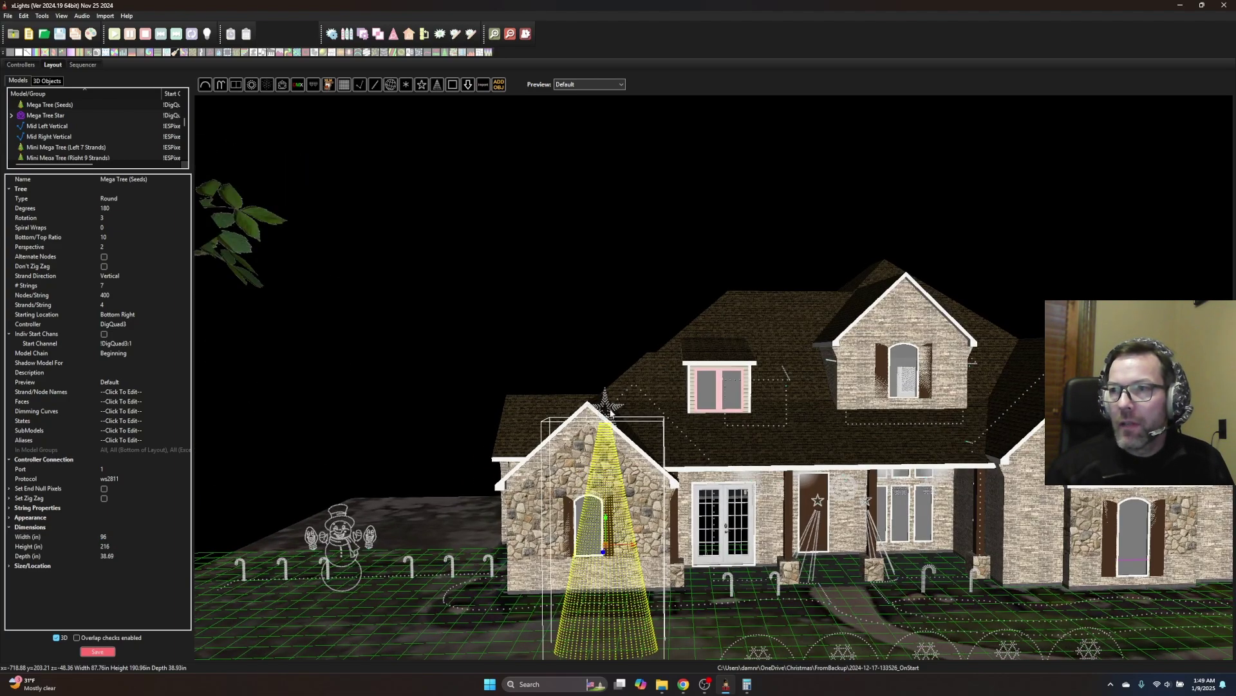
{"action": "left_click", "coordinate": [612, 412]}
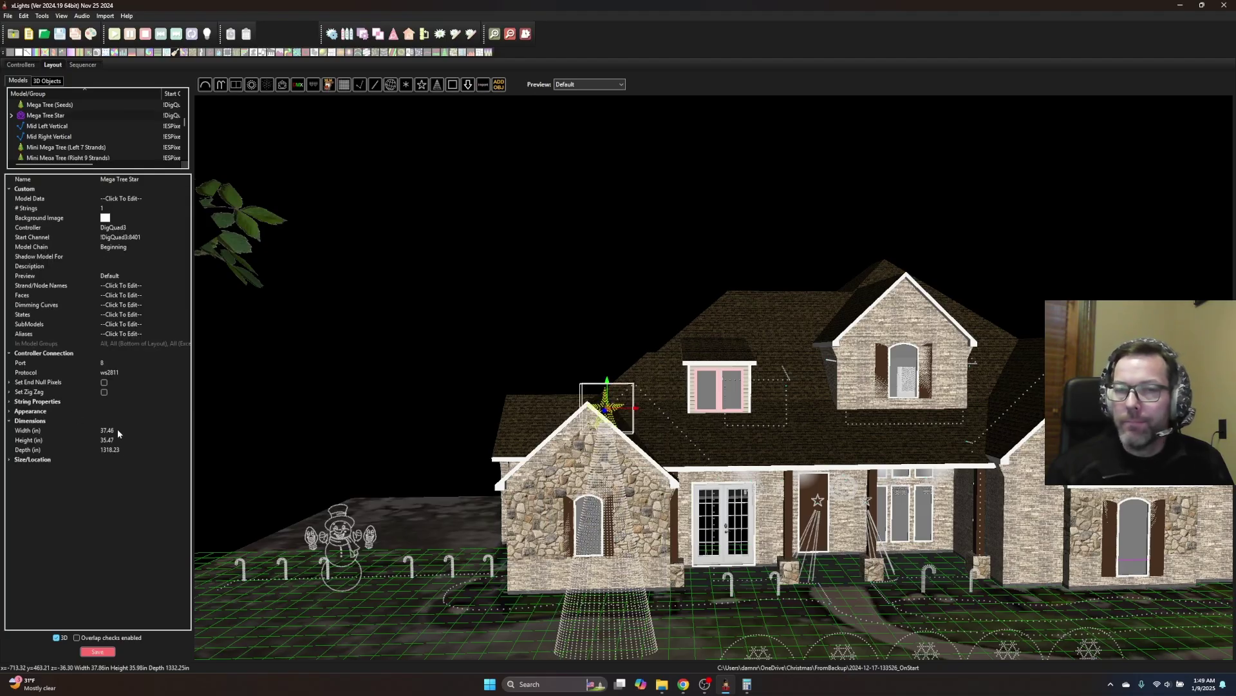
{"action": "left_click", "coordinate": [116, 440]}
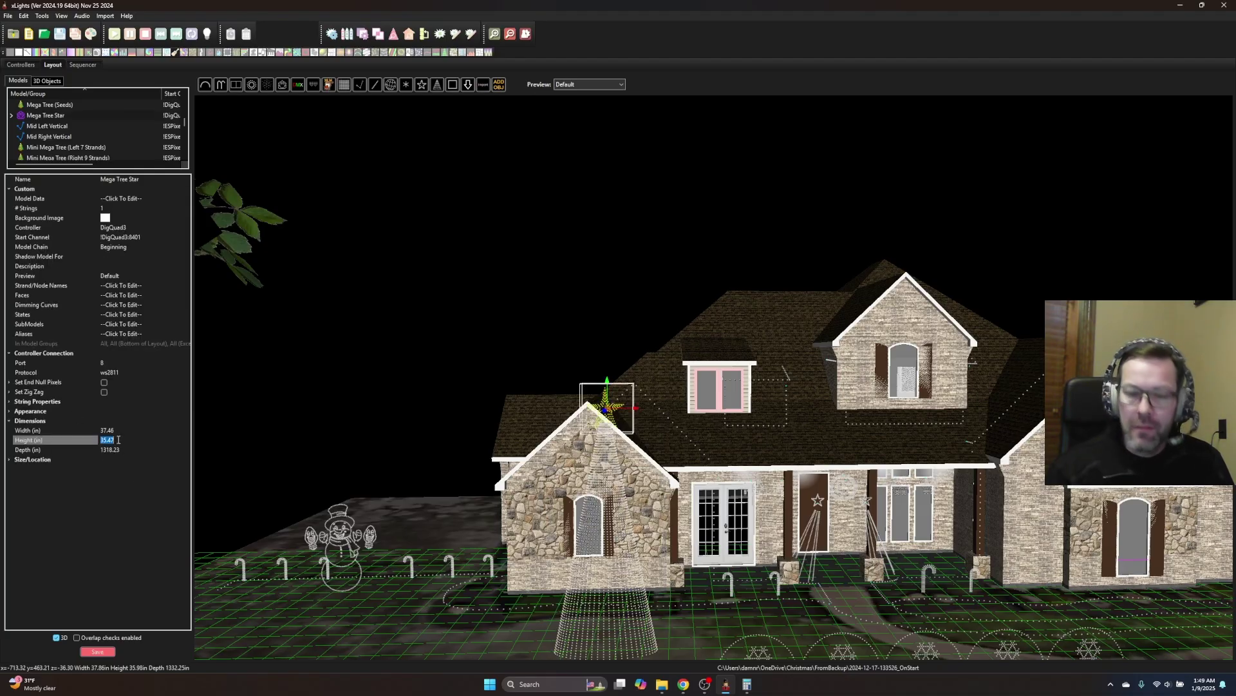
{"action": "type", "text": "36"}
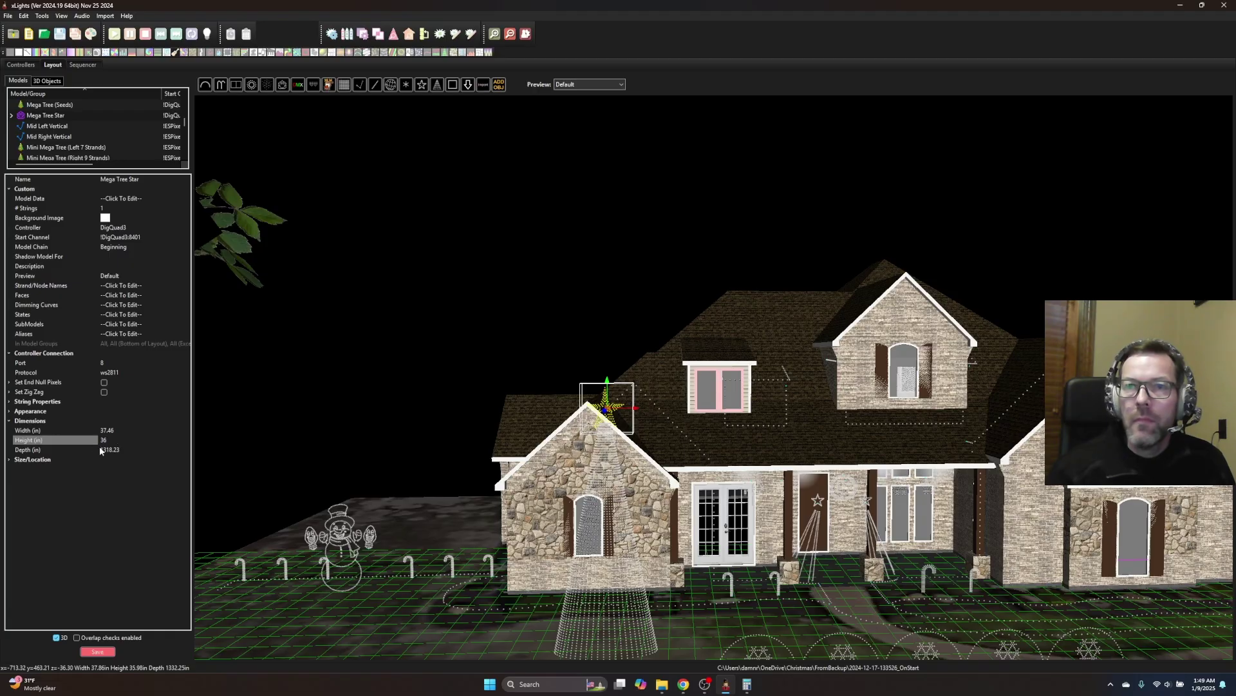
{"action": "left_click", "coordinate": [120, 430]}
{"action": "type", "text": "36"}
{"action": "key", "text": "Return"}
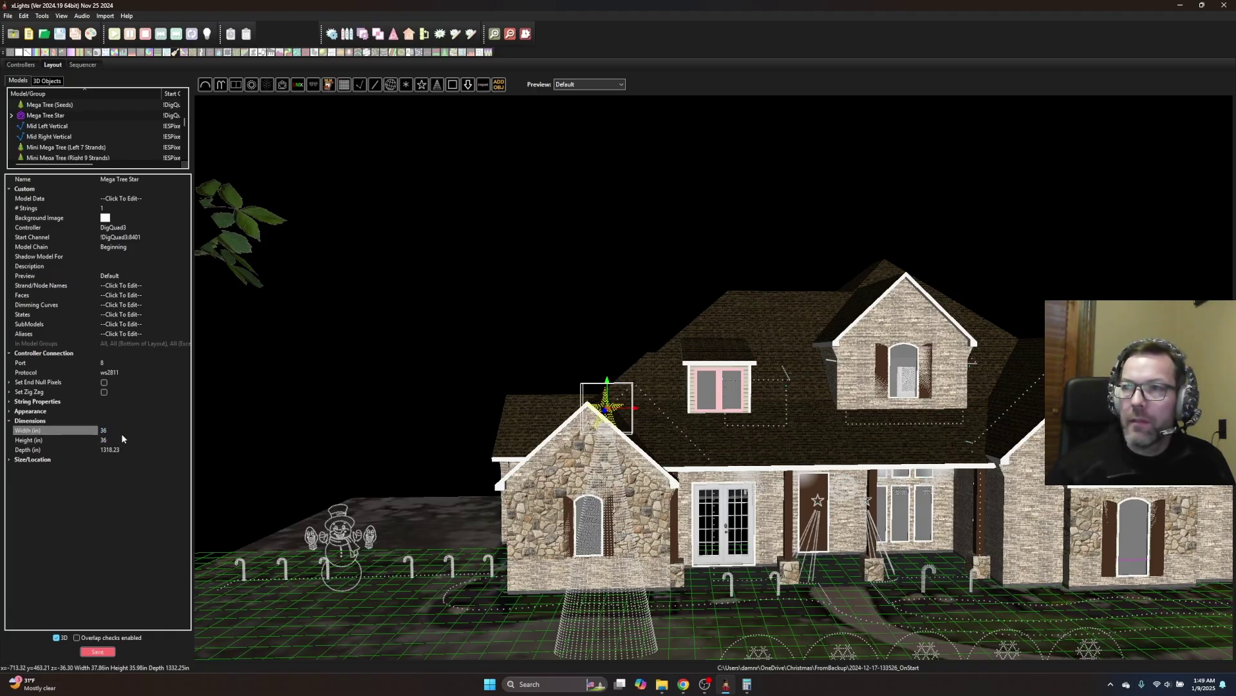
{"action": "left_click_drag", "start_coordinate": [607, 382], "coordinate": [408, 483]}
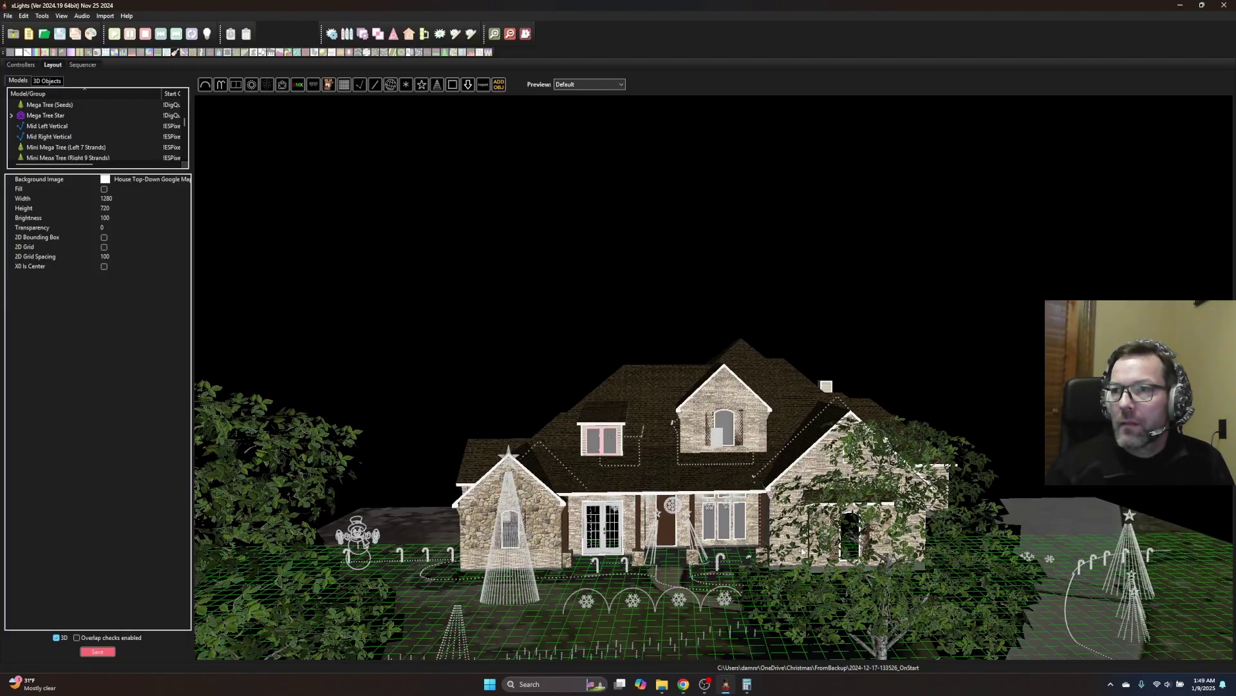
Step: Examine the house front, walkway and yard props from the front and from above to judge their relative sizes
{"action": "left_click_drag", "start_coordinate": [793, 553], "coordinate": [663, 535]}
{"action": "scroll", "coordinate": [663, 536], "scroll_direction": "up", "scroll_amount": 4}
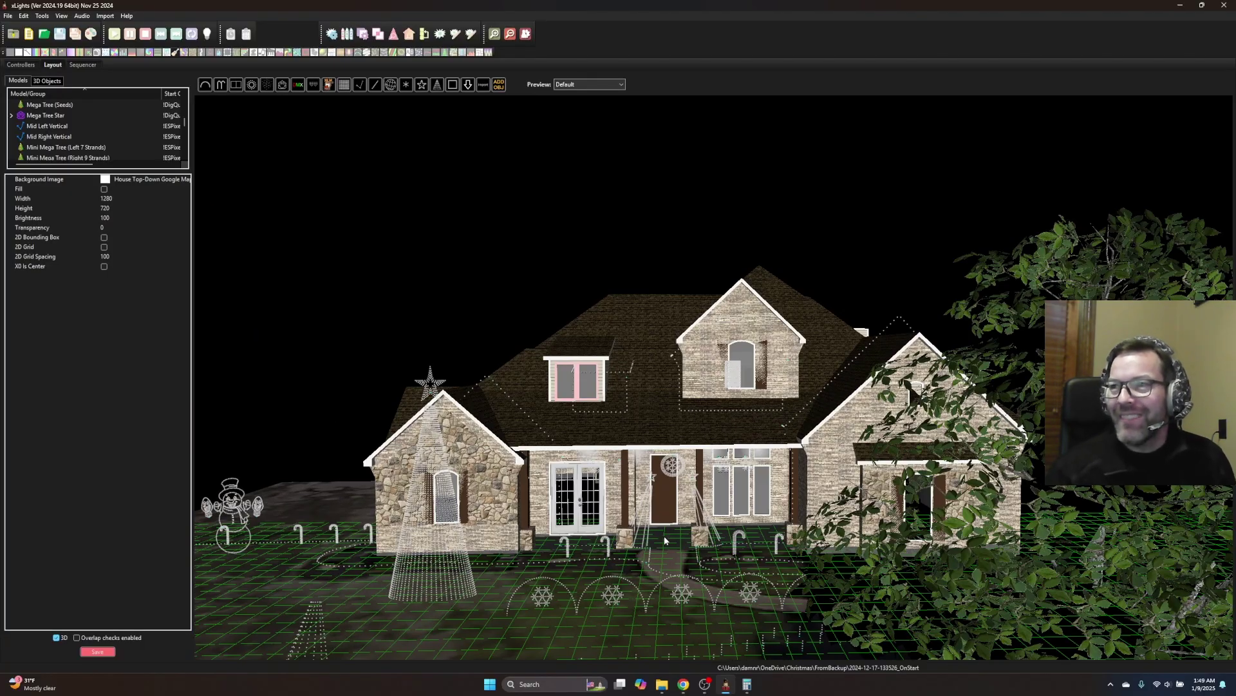
{"action": "scroll", "coordinate": [677, 488], "scroll_direction": "down", "scroll_amount": 2}
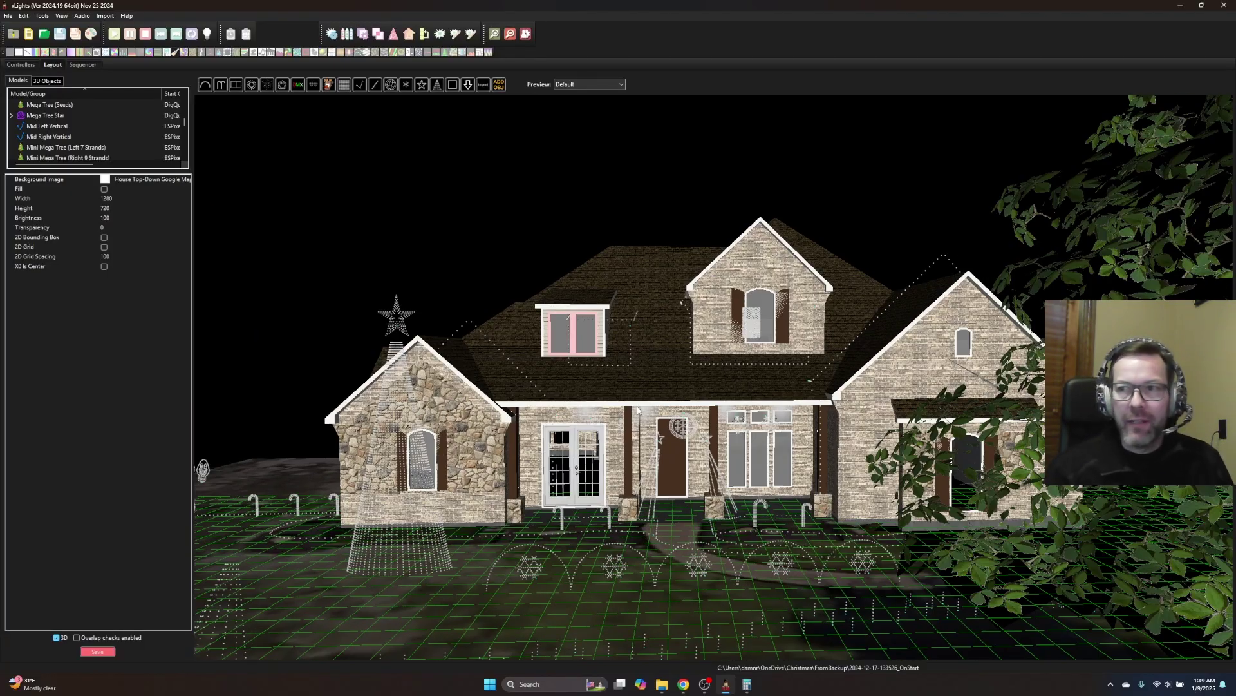
{"action": "left_click_drag", "start_coordinate": [677, 488], "coordinate": [638, 444]}
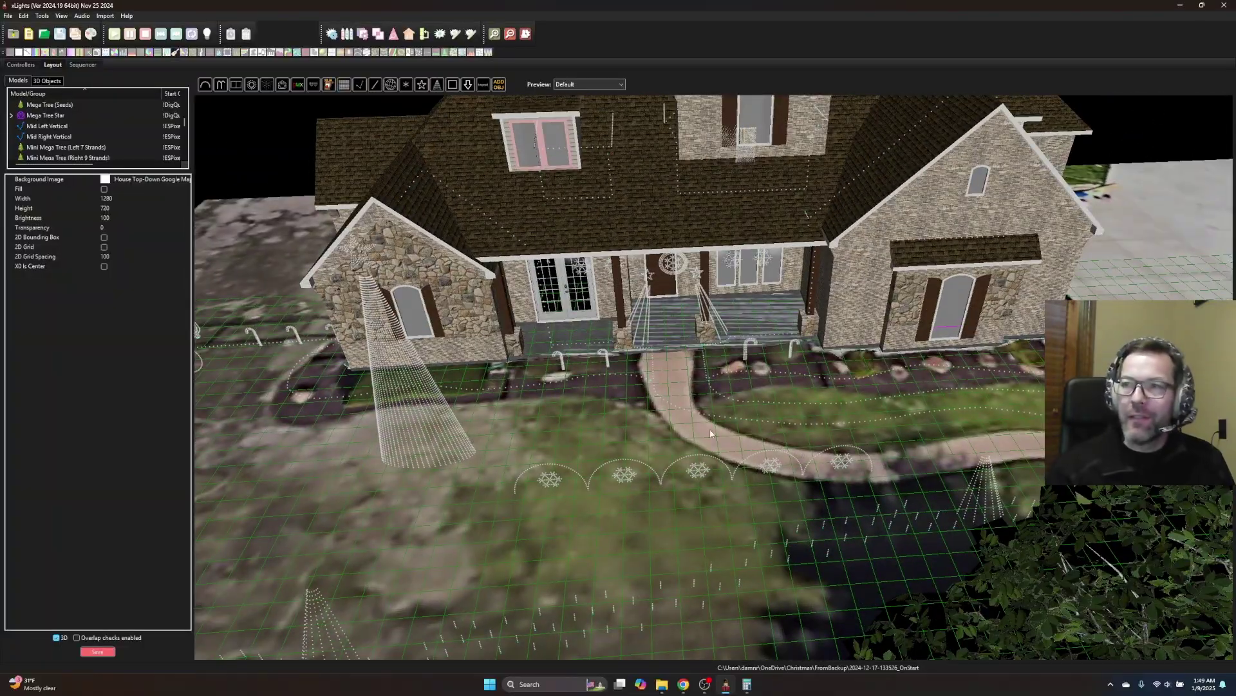
{"action": "scroll", "coordinate": [710, 433], "scroll_direction": "up", "scroll_amount": 3}
{"action": "scroll", "coordinate": [589, 407], "scroll_direction": "down", "scroll_amount": 4}
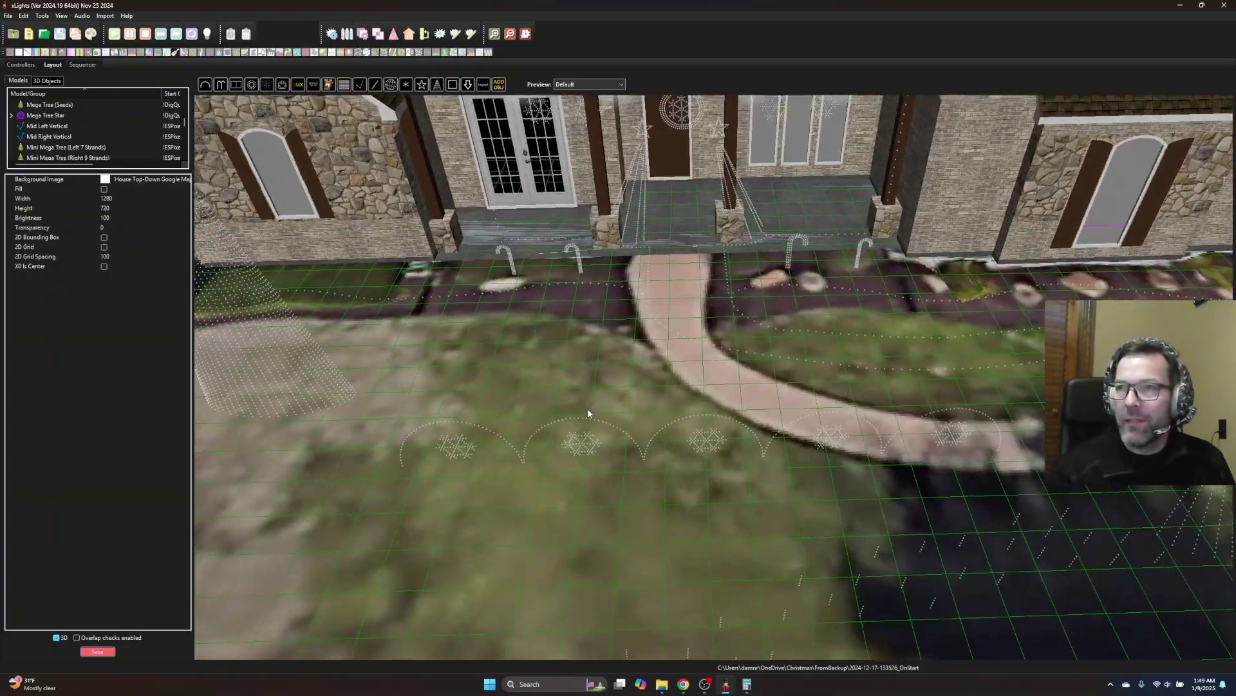
{"action": "scroll", "coordinate": [632, 385], "scroll_direction": "down", "scroll_amount": 5}
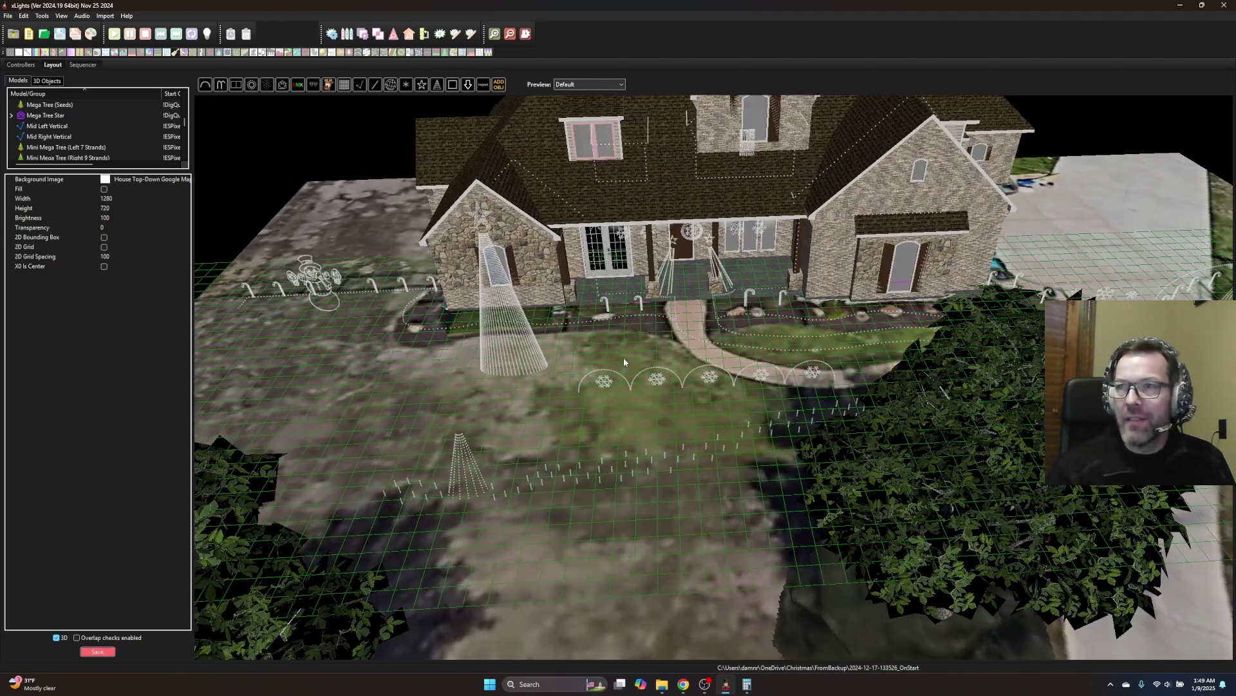
{"action": "scroll", "coordinate": [624, 357], "scroll_direction": "up", "scroll_amount": 4}
{"action": "scroll", "coordinate": [561, 369], "scroll_direction": "down", "scroll_amount": 4}
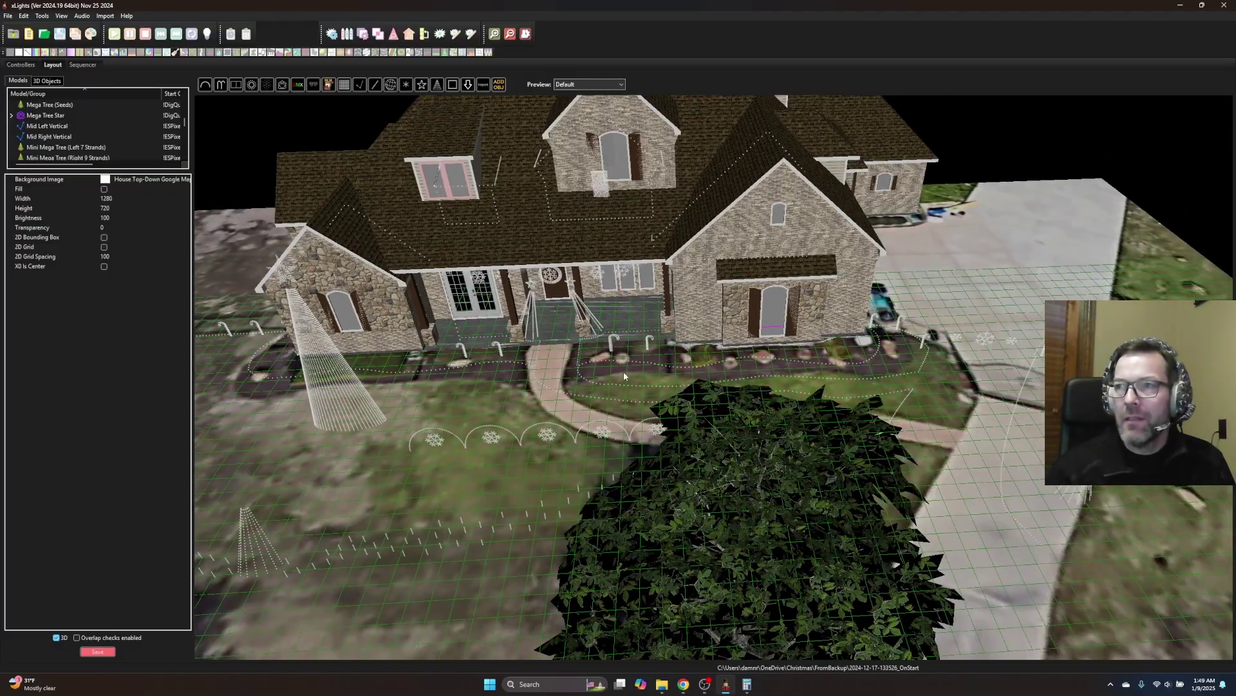
{"action": "scroll", "coordinate": [623, 371], "scroll_direction": "down", "scroll_amount": 2}
Step: Select the four porch candy canes together, starting with Candy Cane 100 - Porch Right 1 as the reference model
{"action": "left_click", "coordinate": [705, 339]}
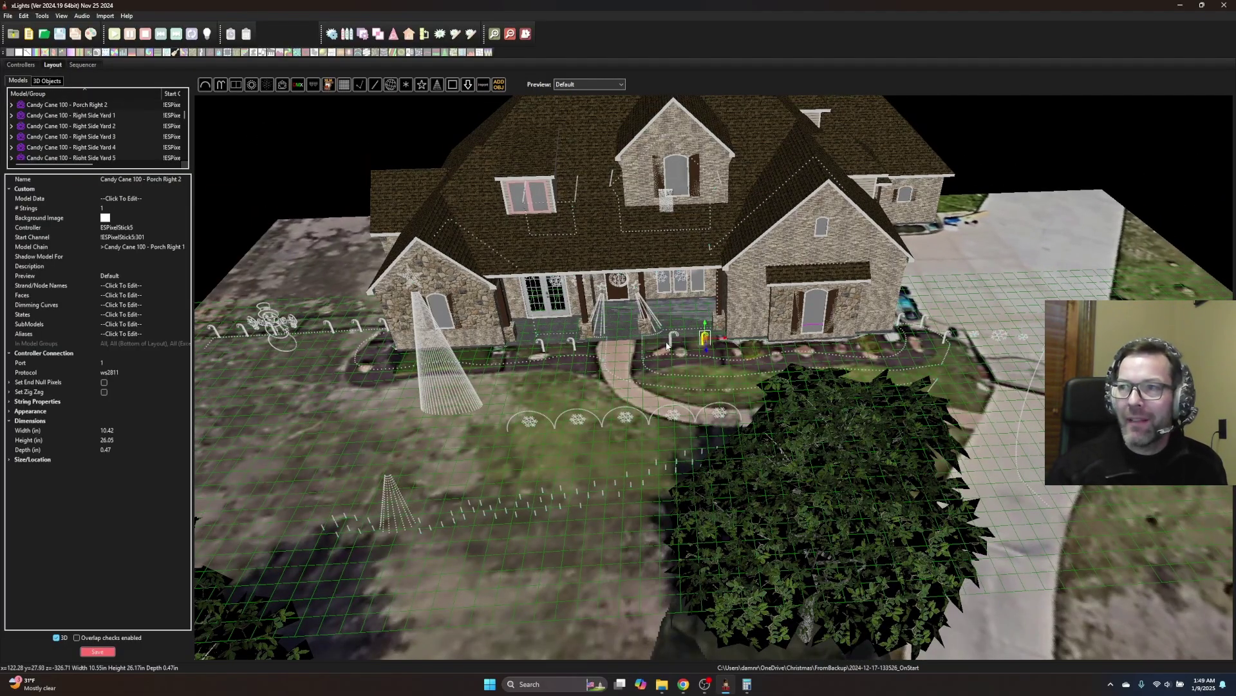
{"action": "left_click", "coordinate": [672, 341]}
{"action": "left_click", "coordinate": [671, 341]}
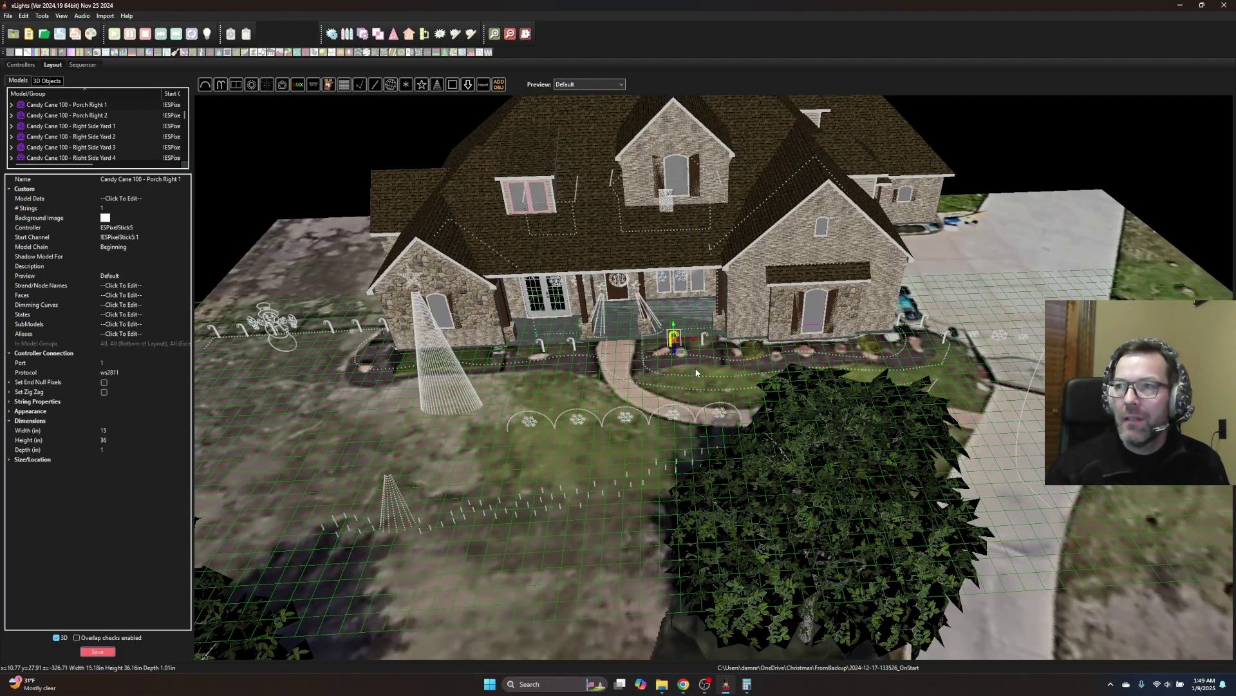
{"action": "left_click", "coordinate": [705, 341], "text": "ctrl"}
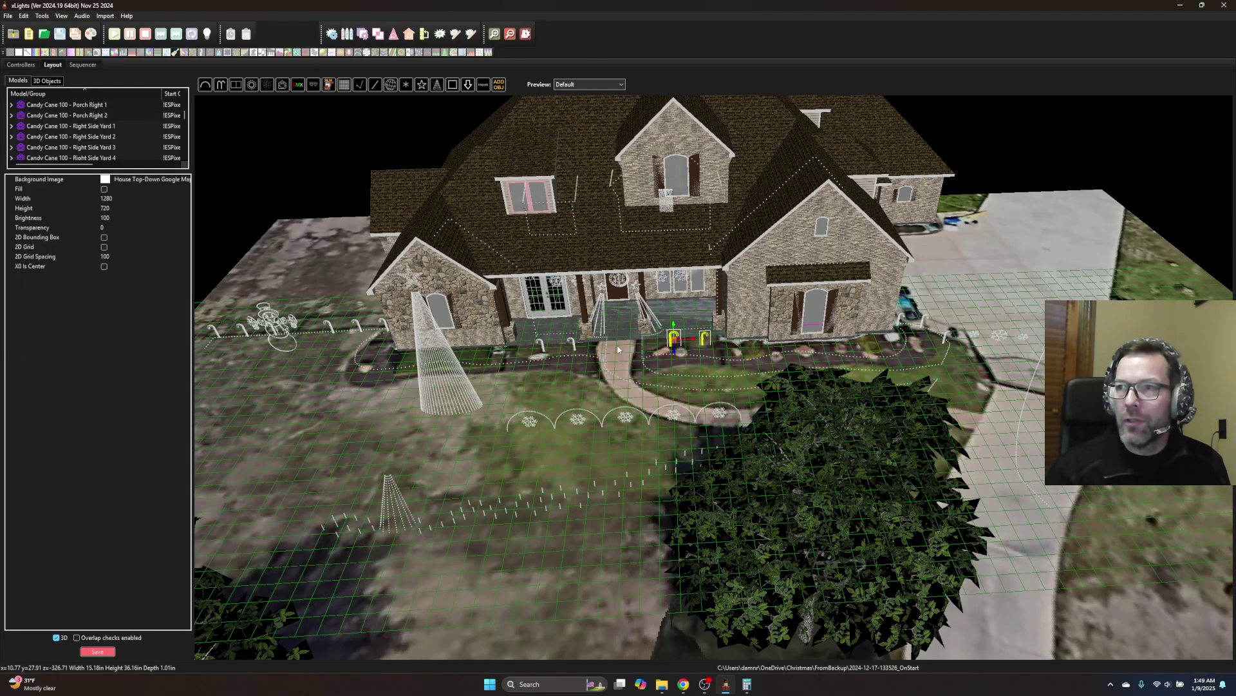
{"action": "left_click", "coordinate": [570, 343], "text": "ctrl"}
{"action": "left_click", "coordinate": [541, 346], "text": "ctrl"}
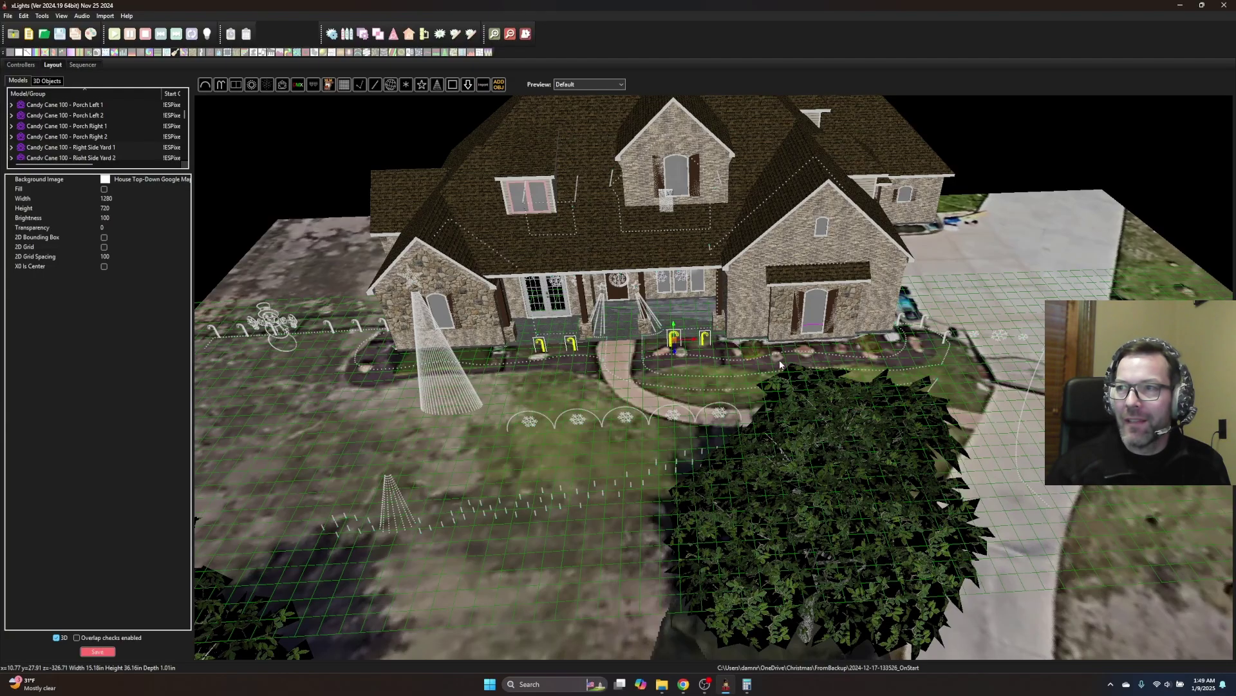
Step: Add the three left gate candy canes and the right side yard candy canes to the selection
{"action": "left_click", "coordinate": [901, 319], "text": "ctrl"}
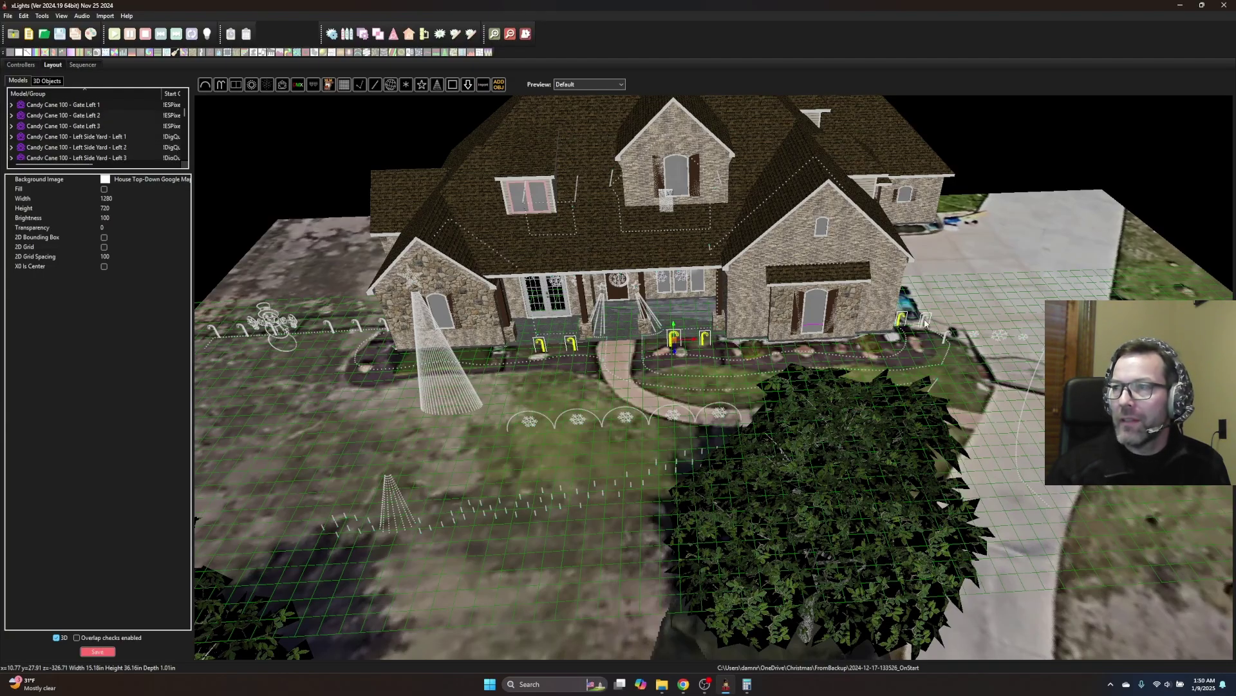
{"action": "left_click", "coordinate": [926, 321], "text": "ctrl"}
{"action": "left_click", "coordinate": [948, 336], "text": "ctrl"}
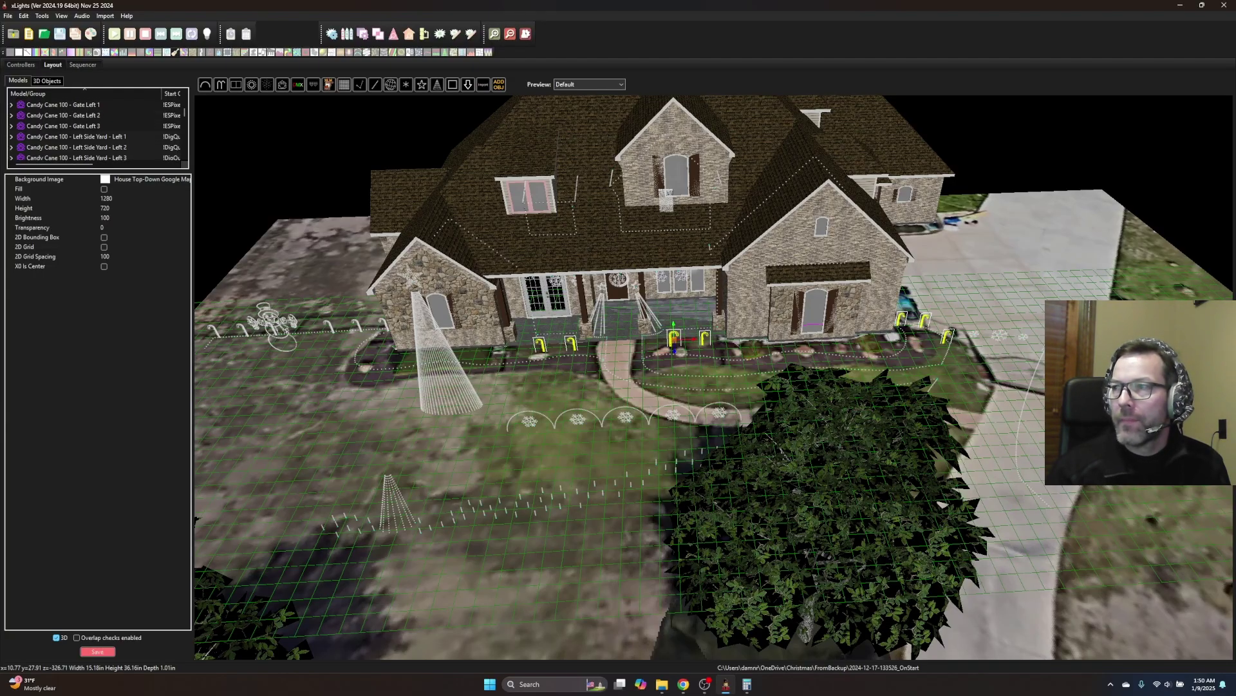
{"action": "scroll", "coordinate": [97, 131], "scroll_direction": "down", "scroll_amount": 10}
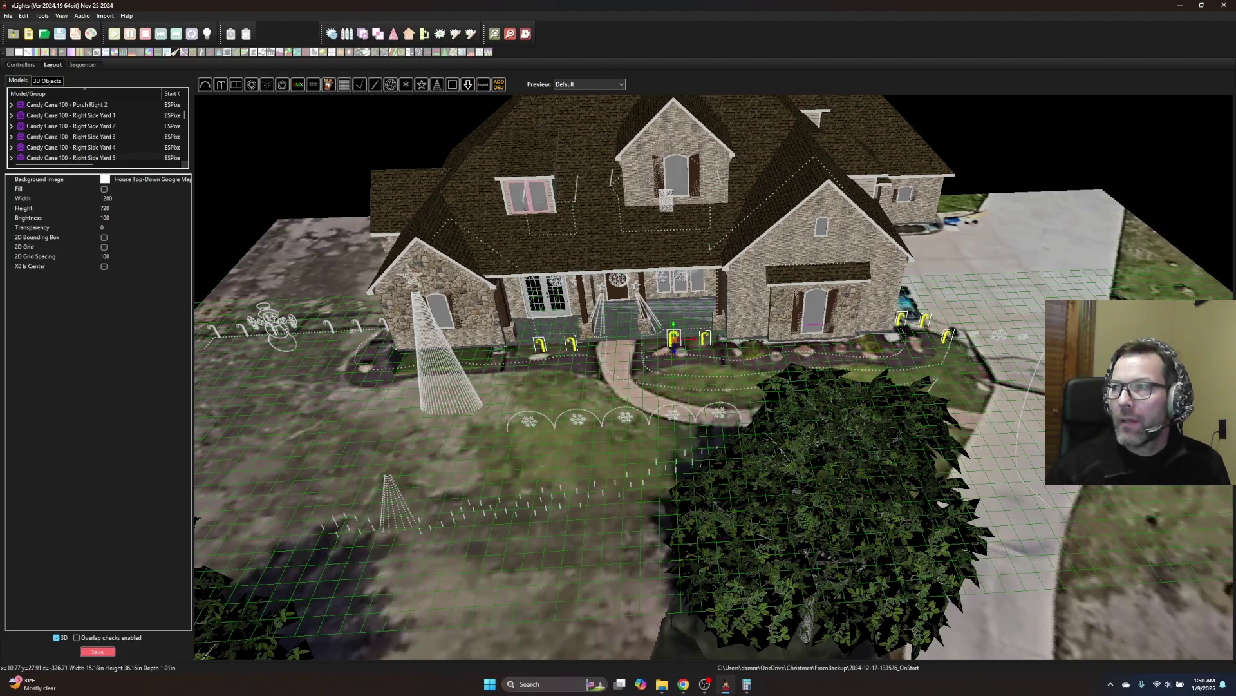
Step: Add the left side yard candy canes on both sides of the snowman to the selection
{"action": "left_click", "coordinate": [214, 331], "text": "ctrl"}
{"action": "left_click", "coordinate": [242, 329], "text": "ctrl"}
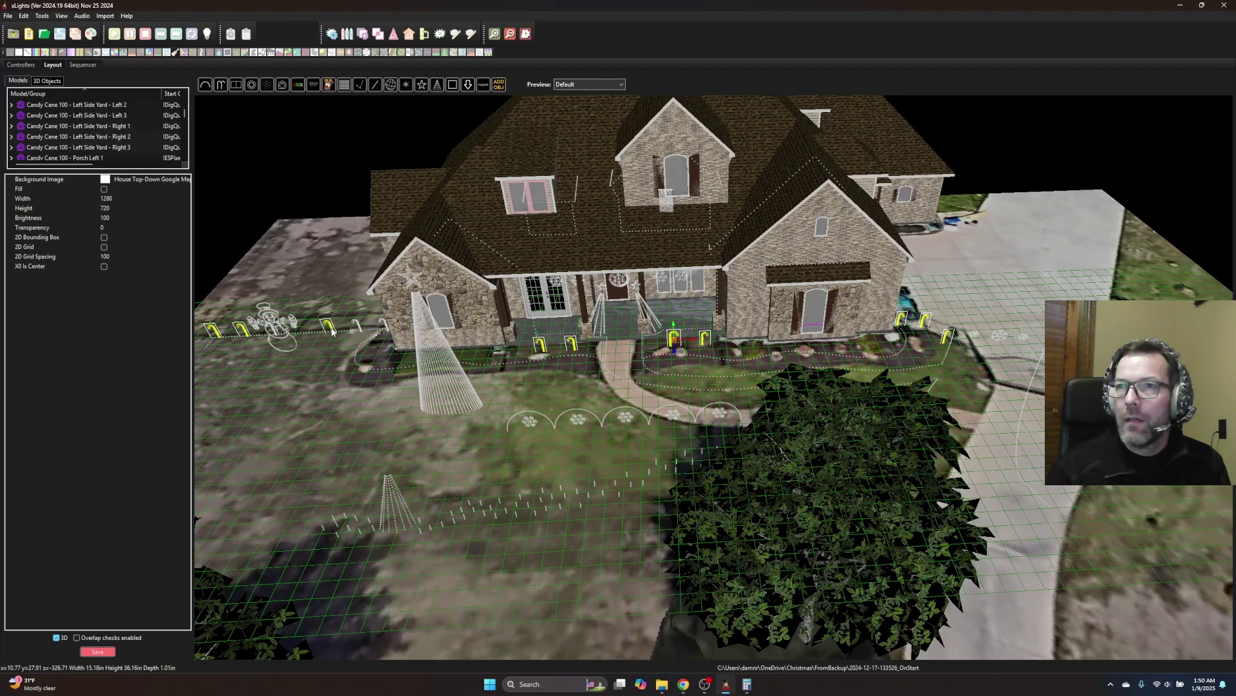
{"action": "left_click", "coordinate": [358, 326], "text": "ctrl"}
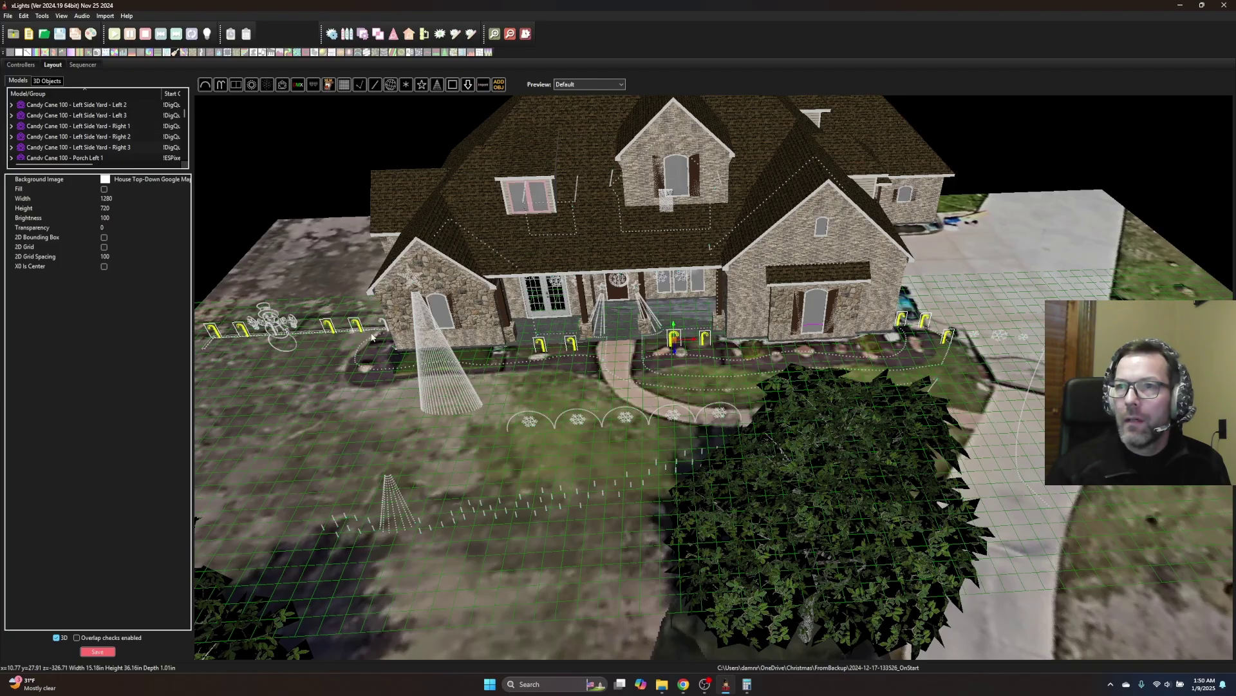
{"action": "left_click_drag", "start_coordinate": [472, 458], "coordinate": [509, 452]}
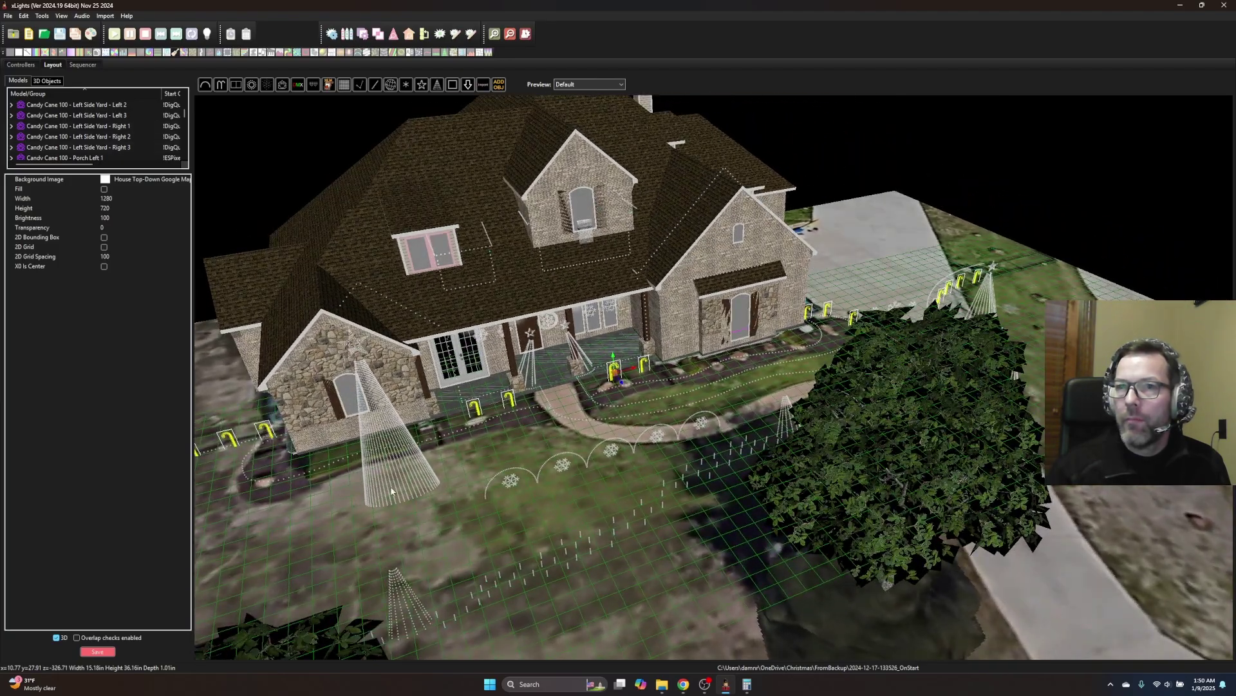
{"action": "left_click_drag", "start_coordinate": [266, 435], "coordinate": [452, 509]}
{"action": "left_click_drag", "start_coordinate": [257, 523], "coordinate": [242, 523]}
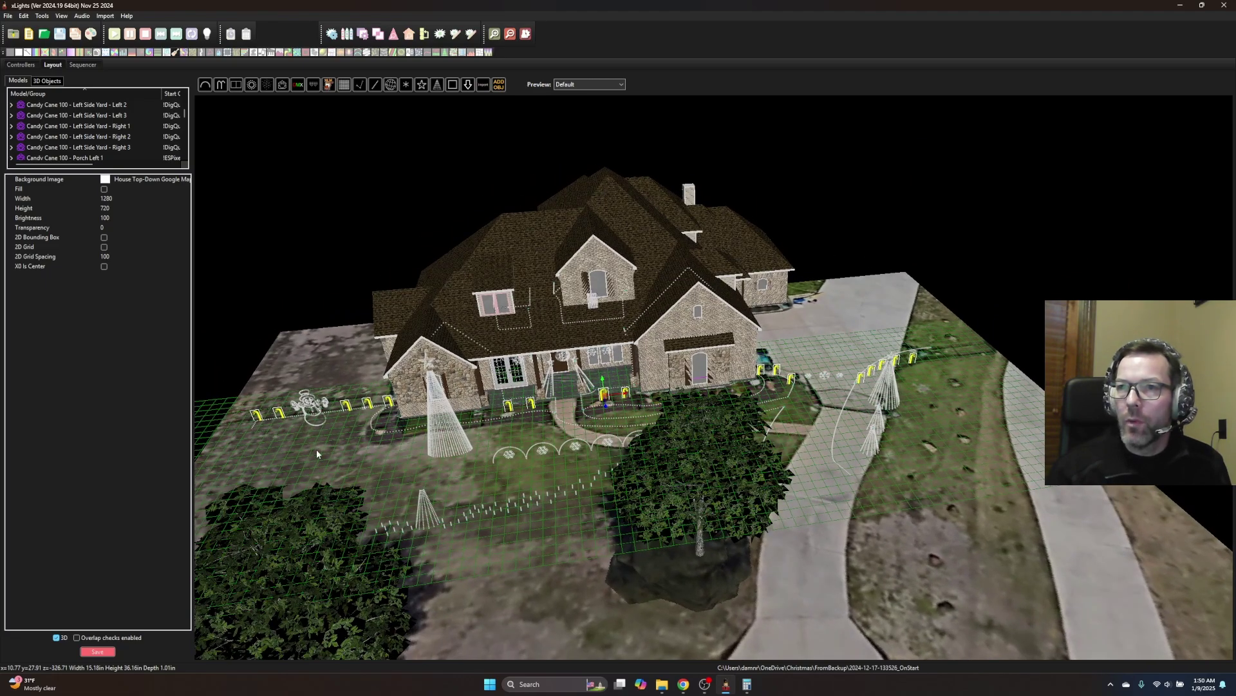
{"action": "left_click_drag", "start_coordinate": [317, 454], "coordinate": [197, 507]}
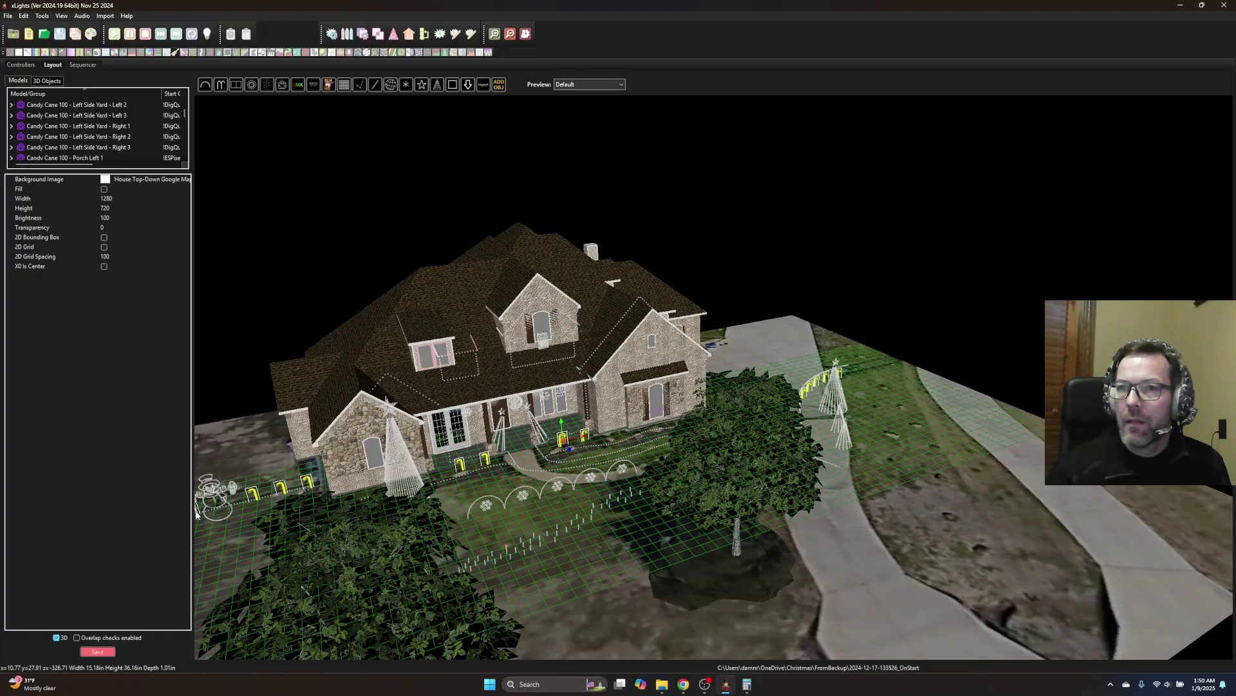
{"action": "left_click_drag", "start_coordinate": [426, 503], "coordinate": [665, 438]}
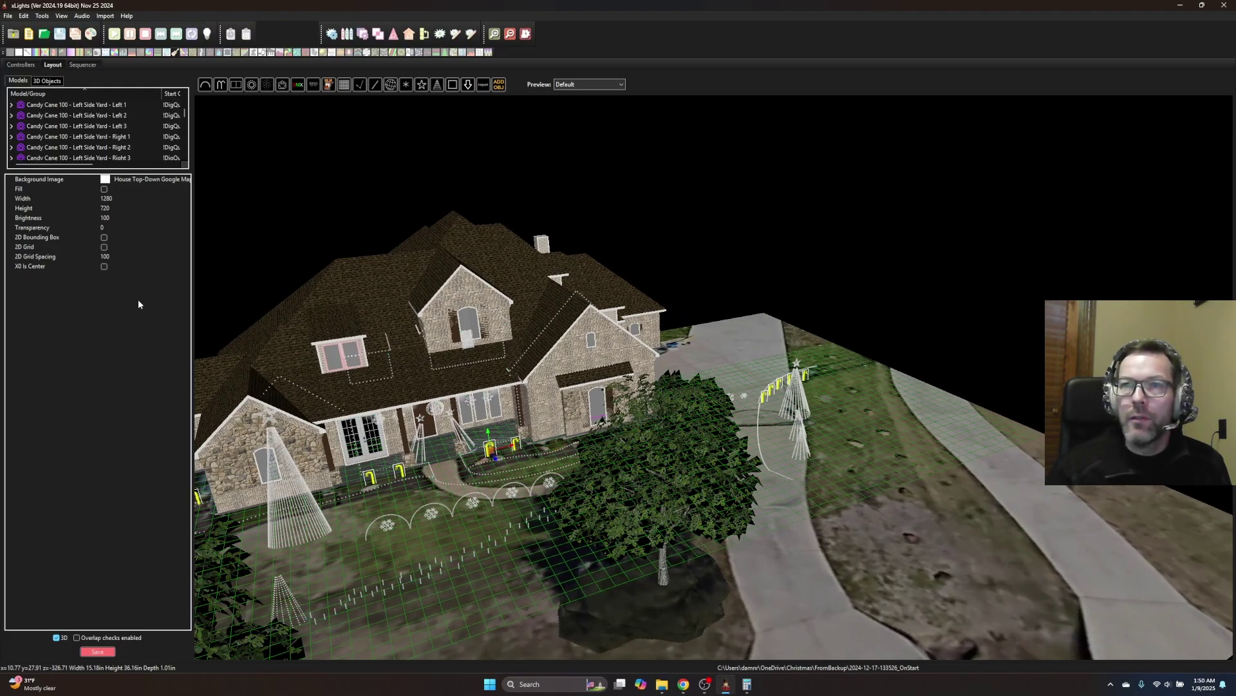
Step: Match the size of all selected candy canes to the reference candy cane on the right side of the porch
{"action": "right_click", "coordinate": [402, 472]}
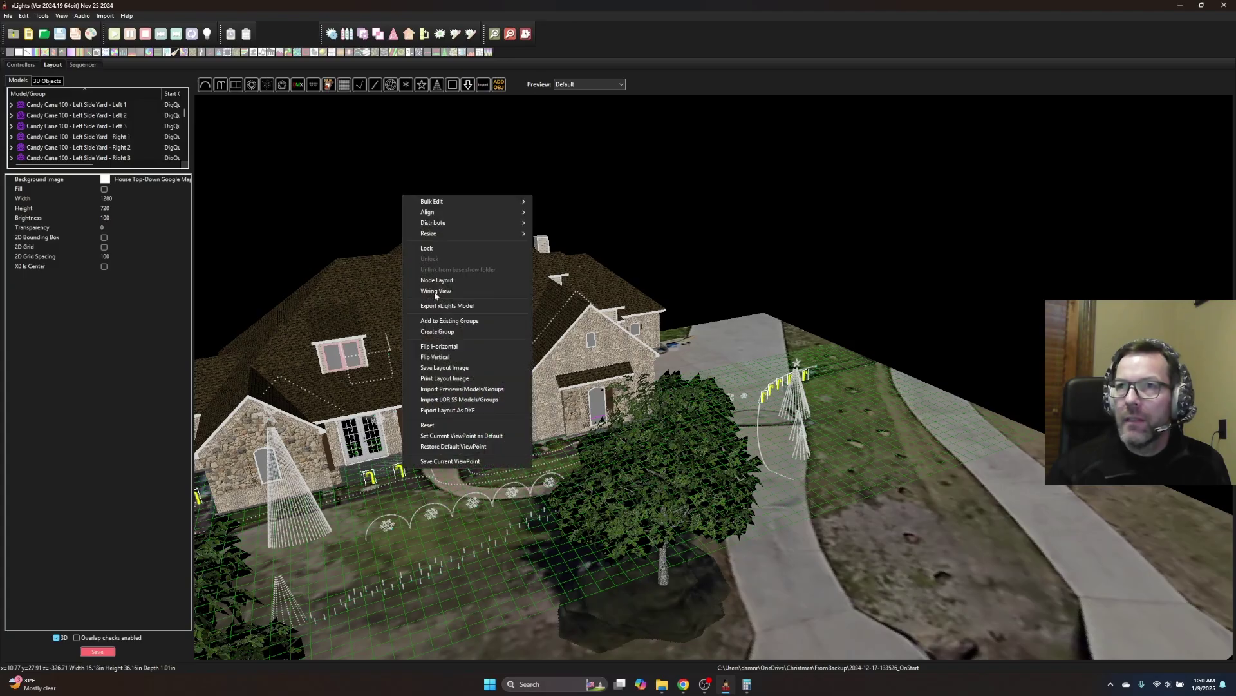
{"action": "mouse_move", "coordinate": [456, 233]}
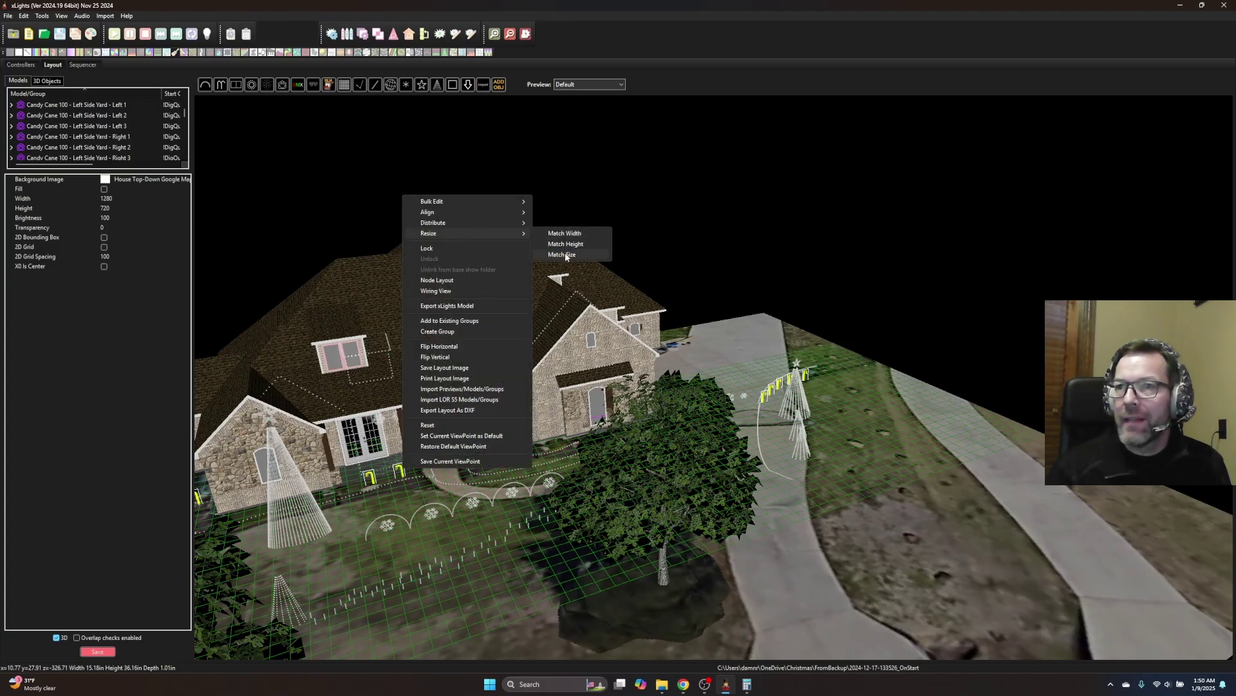
{"action": "left_click", "coordinate": [566, 255]}
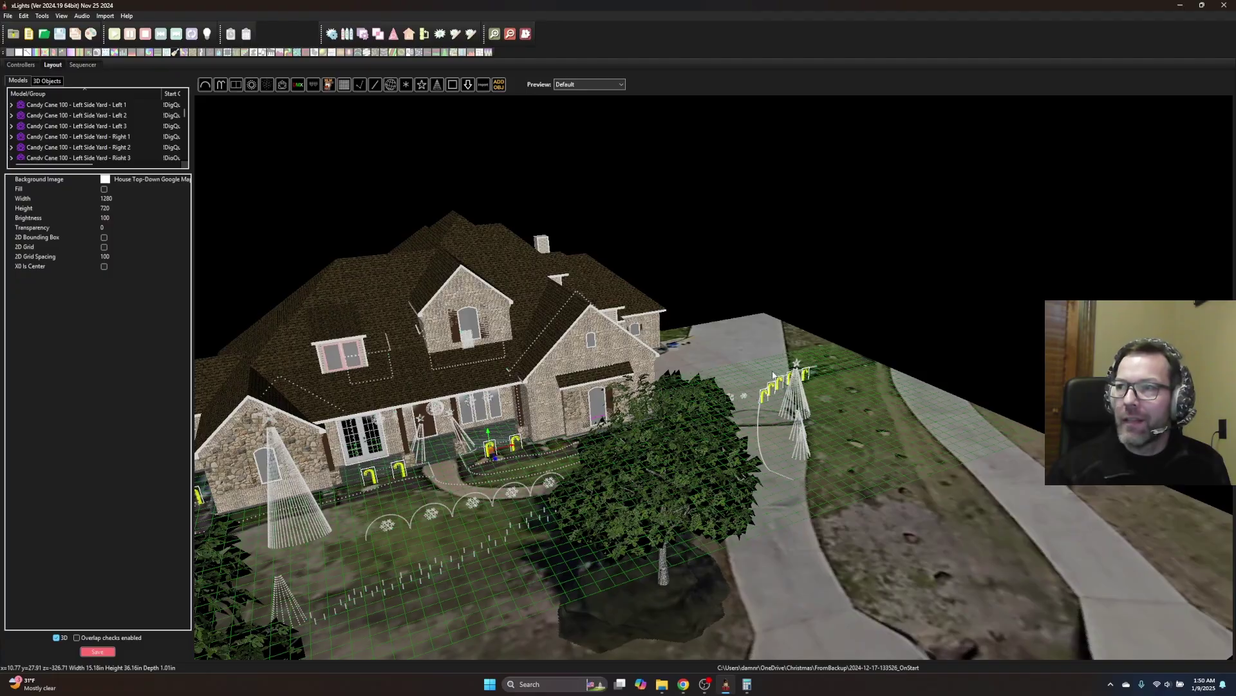
{"action": "scroll", "coordinate": [773, 375], "scroll_direction": "down", "scroll_amount": 1}
{"action": "scroll", "coordinate": [384, 480], "scroll_direction": "up", "scroll_amount": 4}
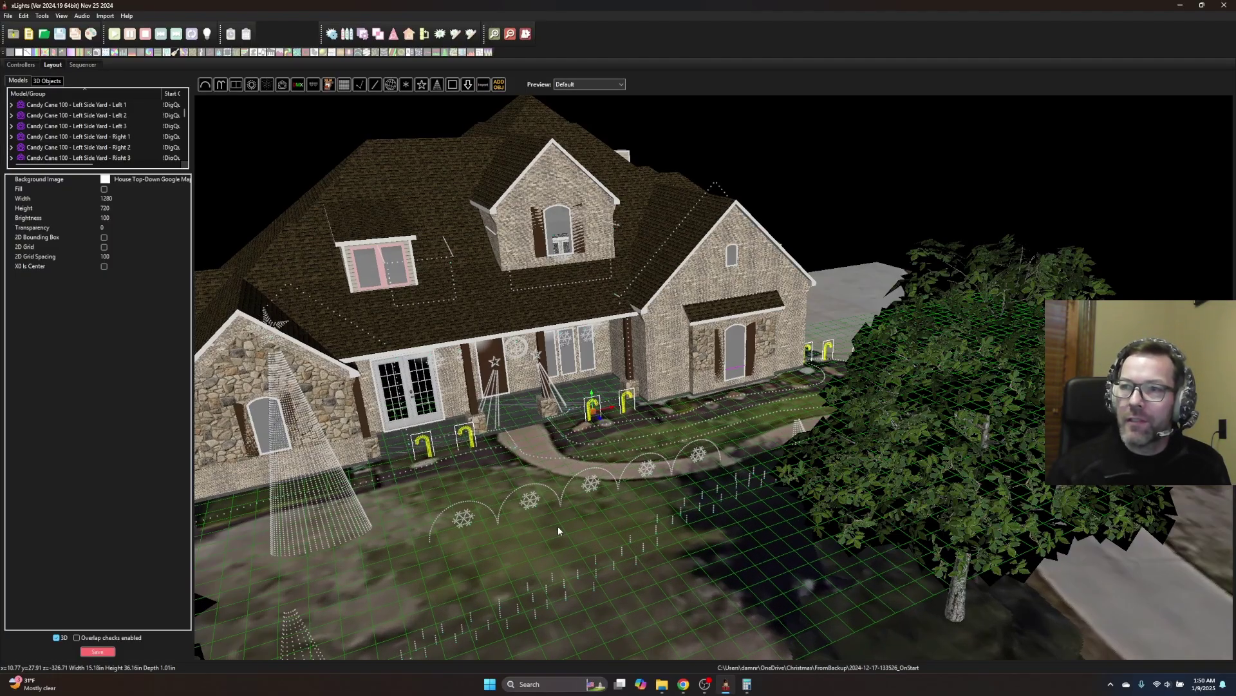
Step: Move the Arches model forward from the snowflake row to the stakes in the front yard, at about z = 298
{"action": "left_click", "coordinate": [583, 482]}
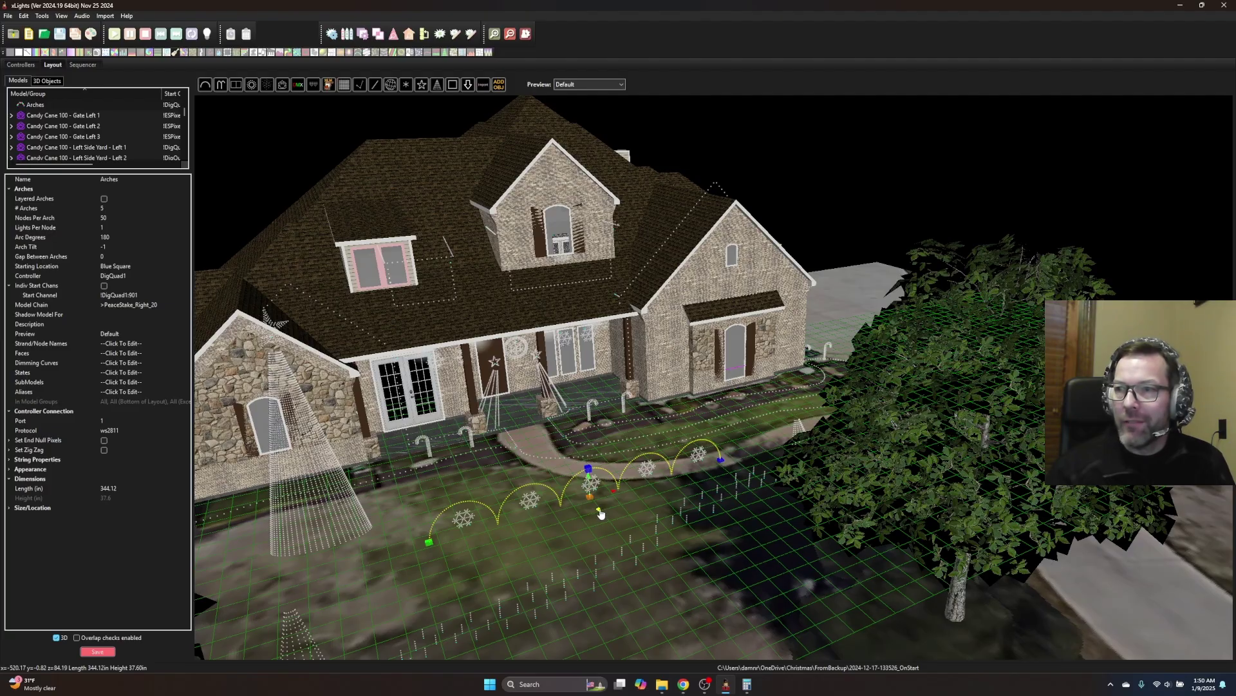
{"action": "left_click_drag", "start_coordinate": [604, 509], "coordinate": [326, 521]}
{"action": "scroll", "coordinate": [600, 582], "scroll_direction": "down", "scroll_amount": 5}
{"action": "scroll", "coordinate": [619, 567], "scroll_direction": "up", "scroll_amount": 5}
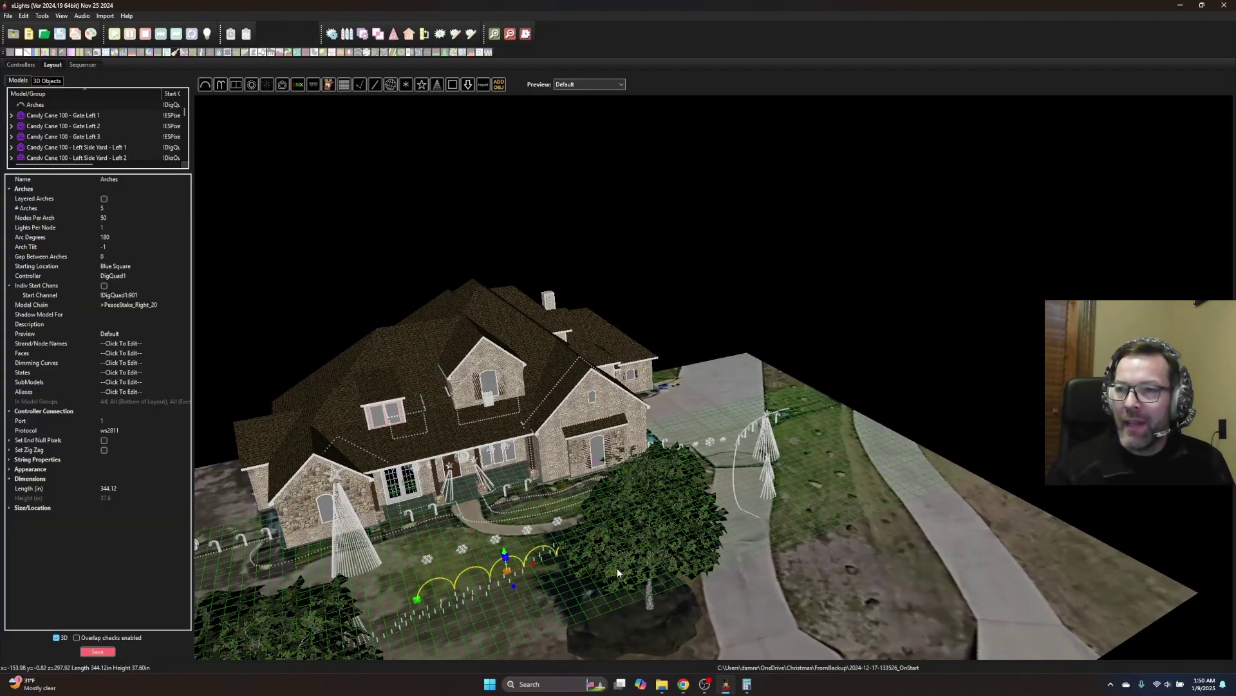
Step: Examine the whole layout from above and from street level to check how the arches and props relate to the house
{"action": "scroll", "coordinate": [503, 597], "scroll_direction": "down", "scroll_amount": 6}
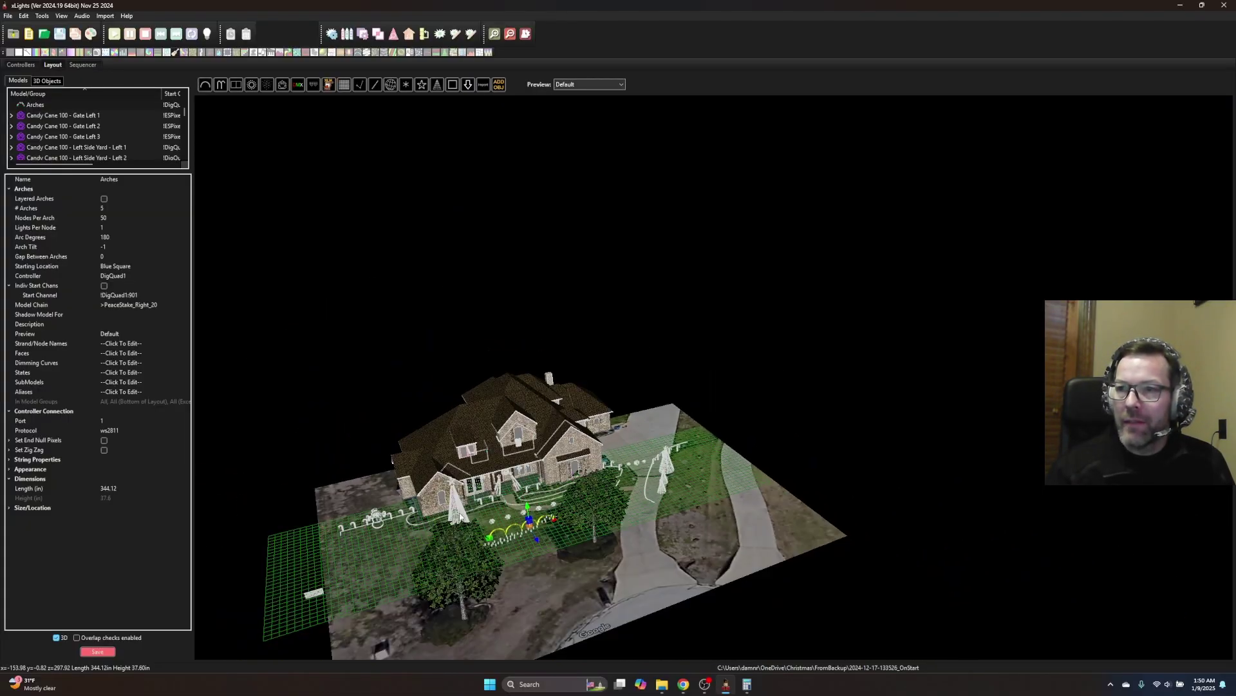
{"action": "scroll", "coordinate": [592, 590], "scroll_direction": "up", "scroll_amount": 5}
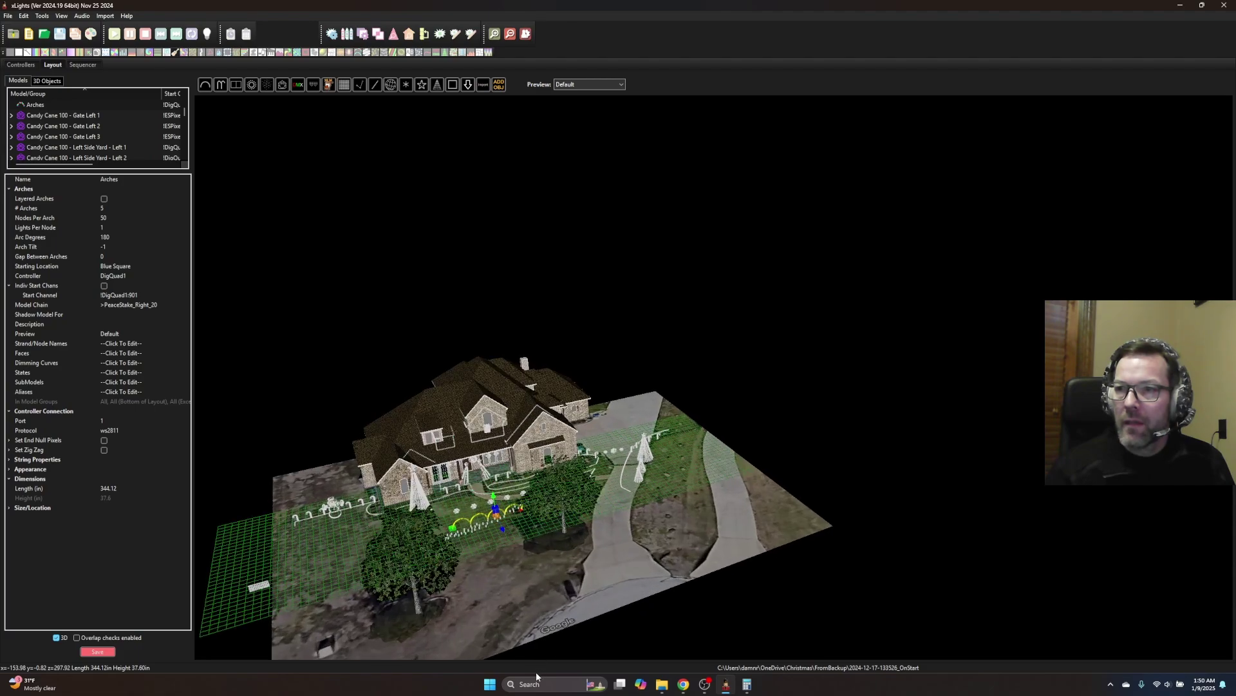
{"action": "left_click_drag", "start_coordinate": [550, 617], "coordinate": [481, 542]}
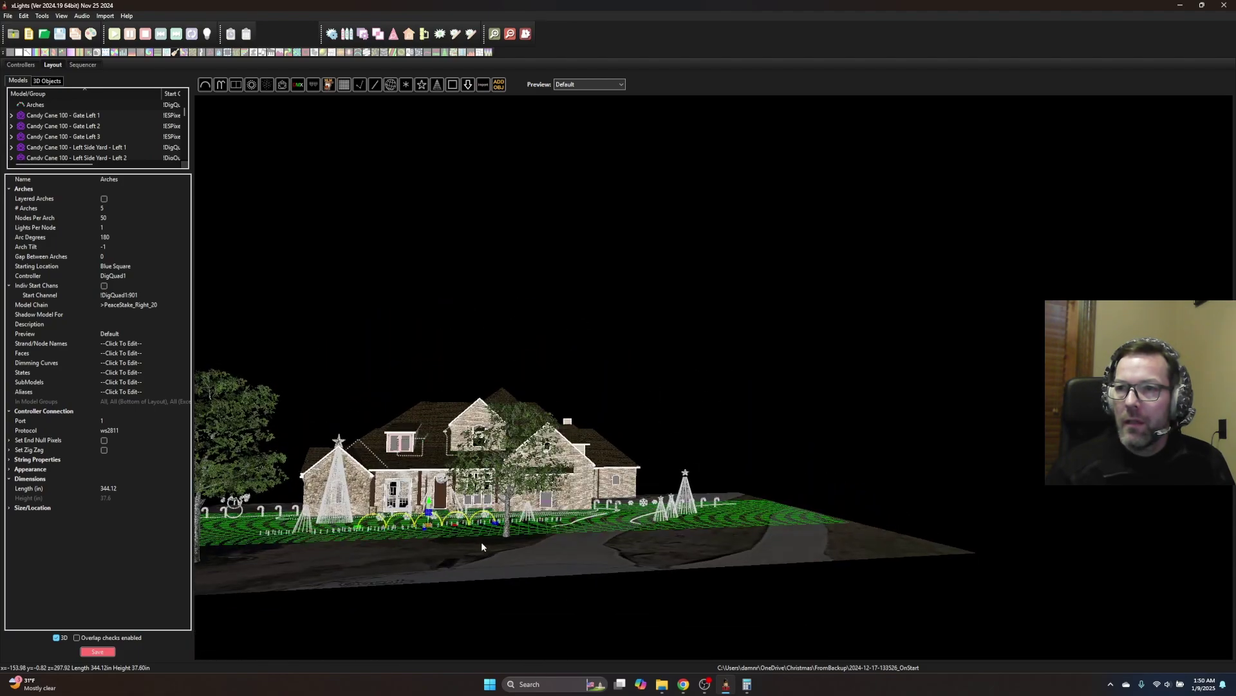
{"action": "left_click_drag", "start_coordinate": [331, 563], "coordinate": [632, 444]}
{"action": "scroll", "coordinate": [263, 532], "scroll_direction": "up", "scroll_amount": 4}
{"action": "scroll", "coordinate": [594, 523], "scroll_direction": "up", "scroll_amount": 3}
{"action": "scroll", "coordinate": [613, 353], "scroll_direction": "up", "scroll_amount": 2}
{"action": "scroll", "coordinate": [612, 349], "scroll_direction": "down", "scroll_amount": 2}
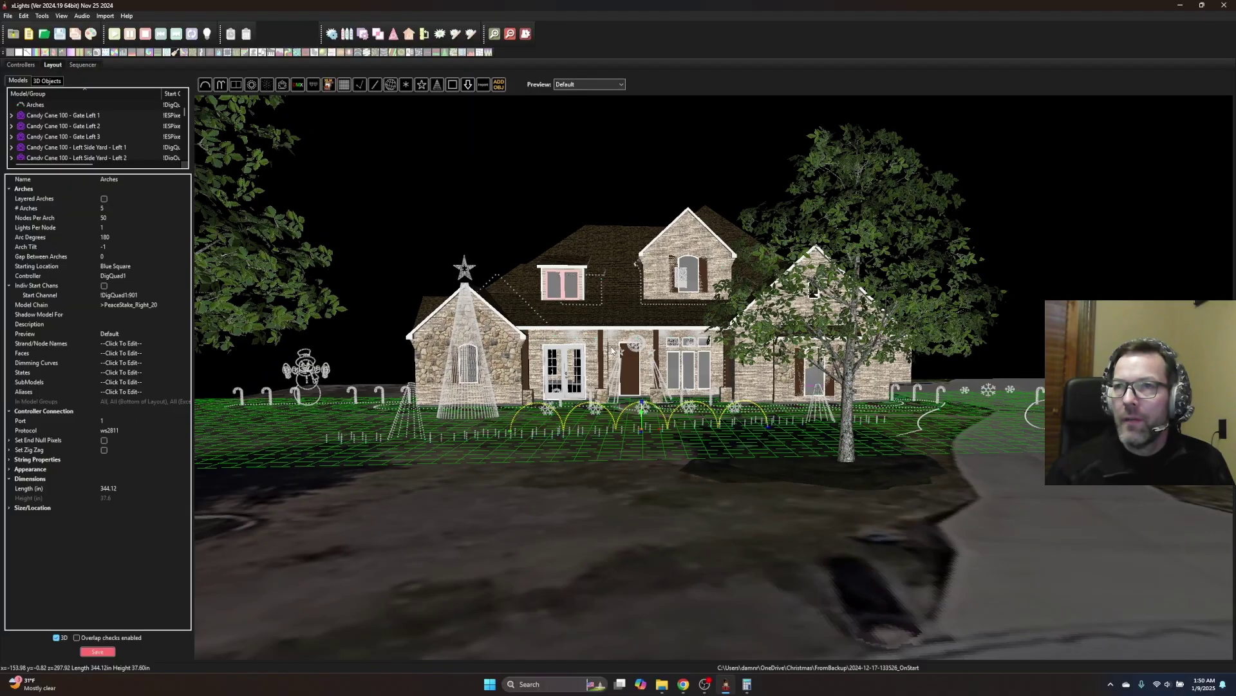
{"action": "scroll", "coordinate": [611, 349], "scroll_direction": "down", "scroll_amount": 3}
{"action": "left_click_drag", "start_coordinate": [612, 349], "coordinate": [602, 364]}
{"action": "scroll", "coordinate": [602, 365], "scroll_direction": "up", "scroll_amount": 2}
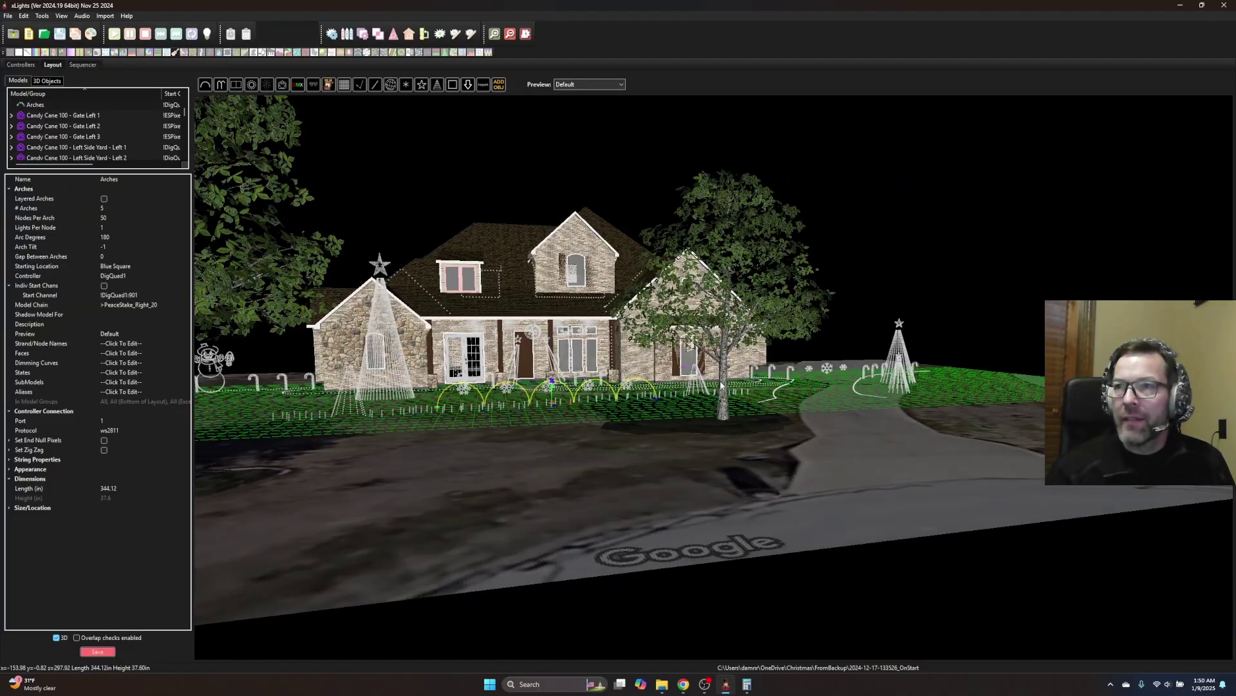
{"action": "scroll", "coordinate": [740, 386], "scroll_direction": "down", "scroll_amount": 2}
{"action": "left_click_drag", "start_coordinate": [743, 388], "coordinate": [752, 389]}
{"action": "scroll", "coordinate": [708, 386], "scroll_direction": "up", "scroll_amount": 2}
{"action": "left_click_drag", "start_coordinate": [652, 385], "coordinate": [631, 381]}
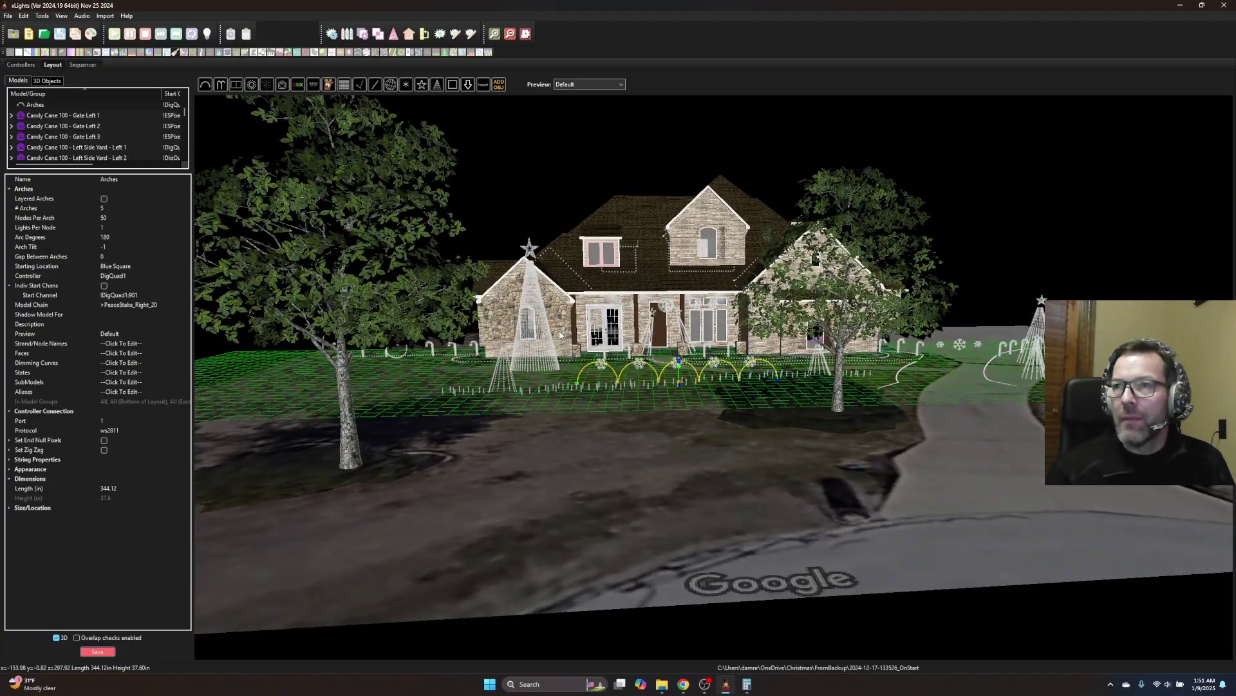
Step: Move Mega Tree (Seeds) sideways along the X axis past the left corner of the stone gable, to about x = -893
{"action": "left_click", "coordinate": [540, 337]}
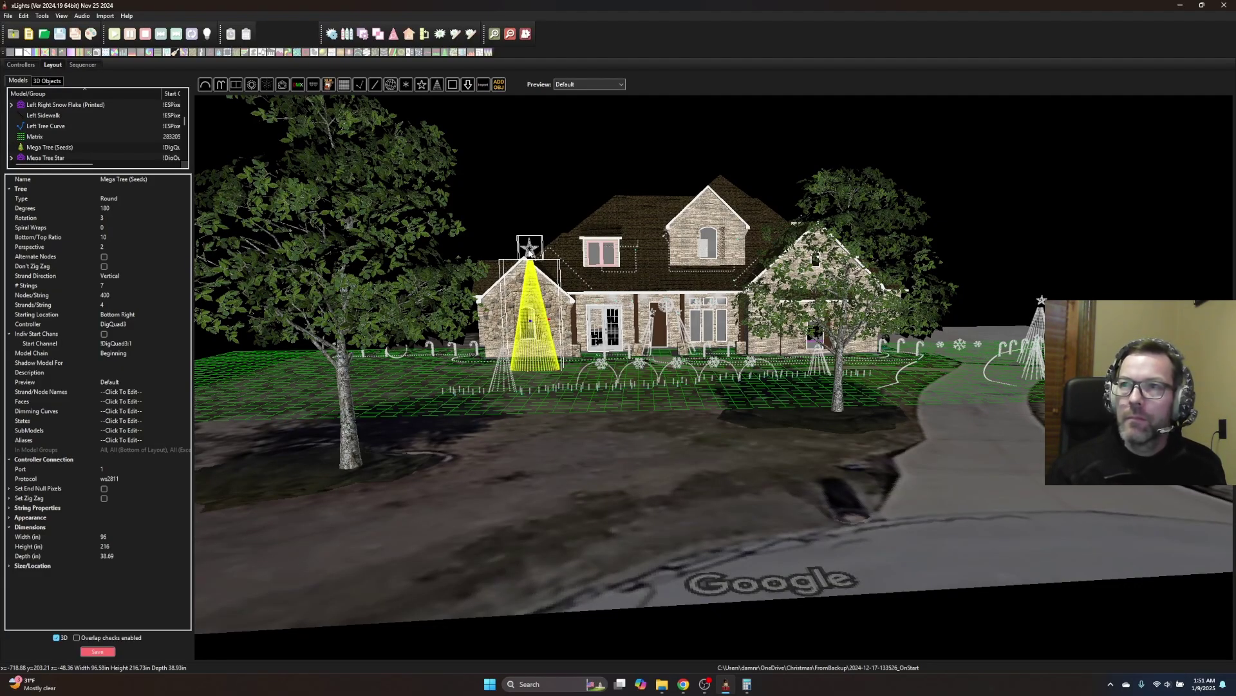
{"action": "left_click", "coordinate": [534, 292]}
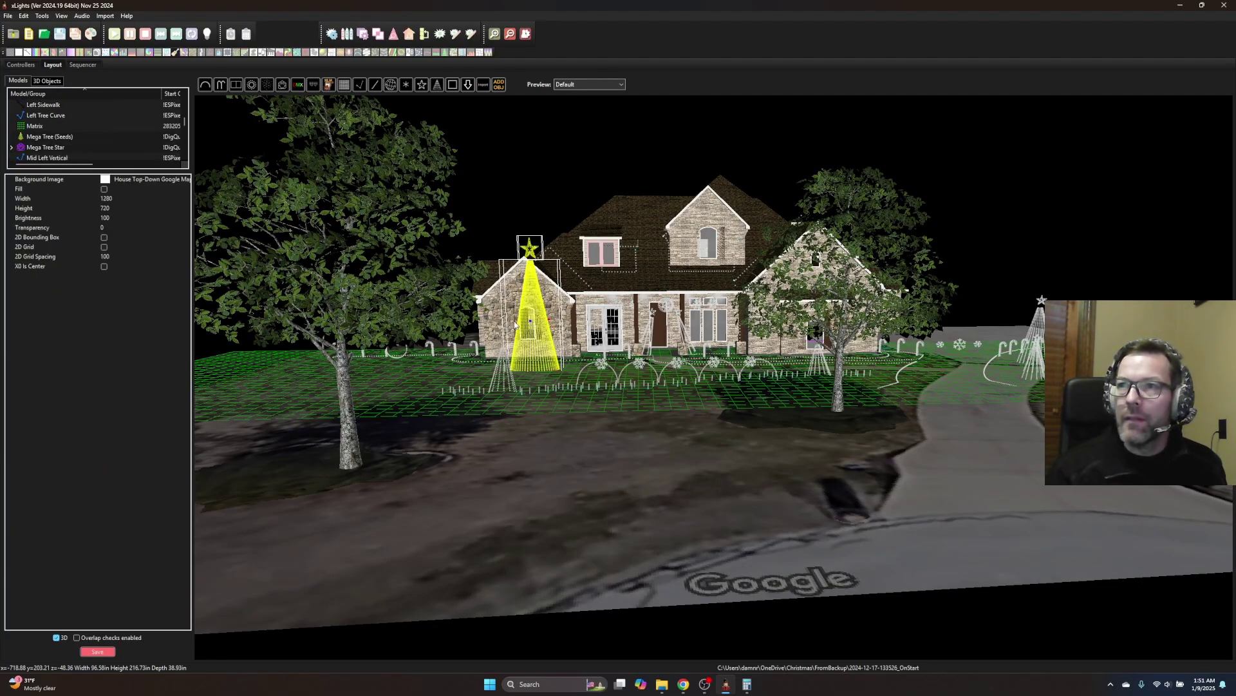
{"action": "scroll", "coordinate": [549, 327], "scroll_direction": "up", "scroll_amount": 6}
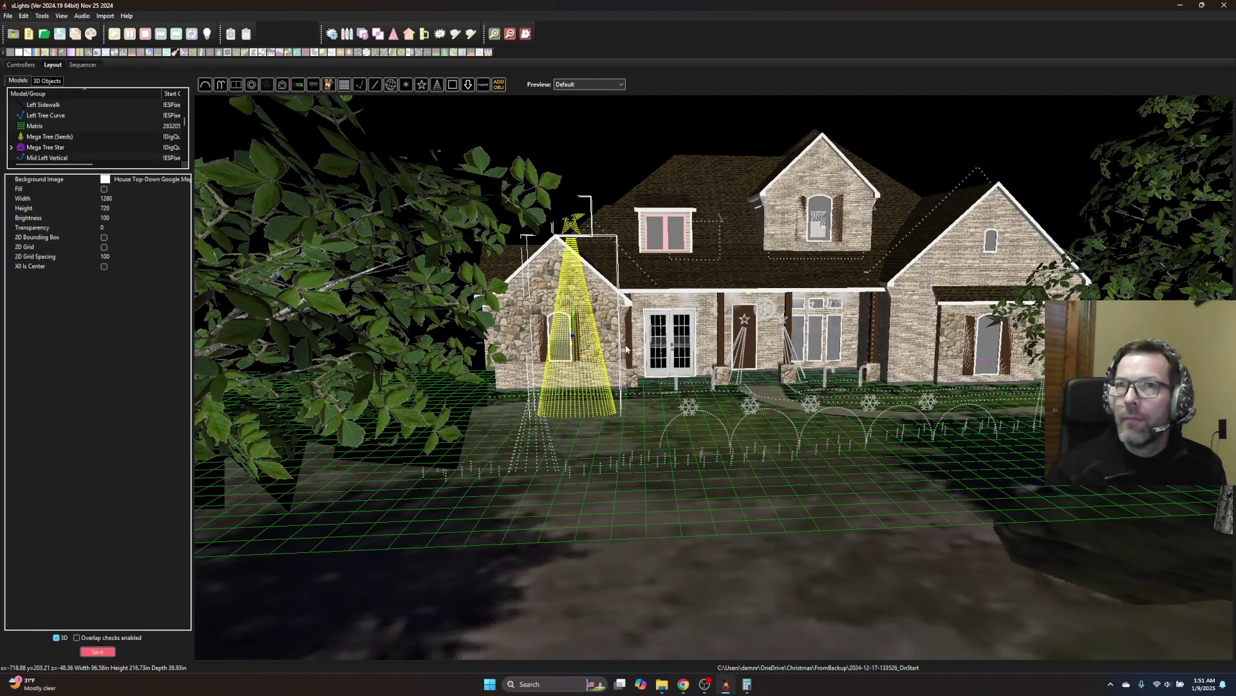
{"action": "middle_click_drag", "start_coordinate": [626, 349], "coordinate": [612, 349]}
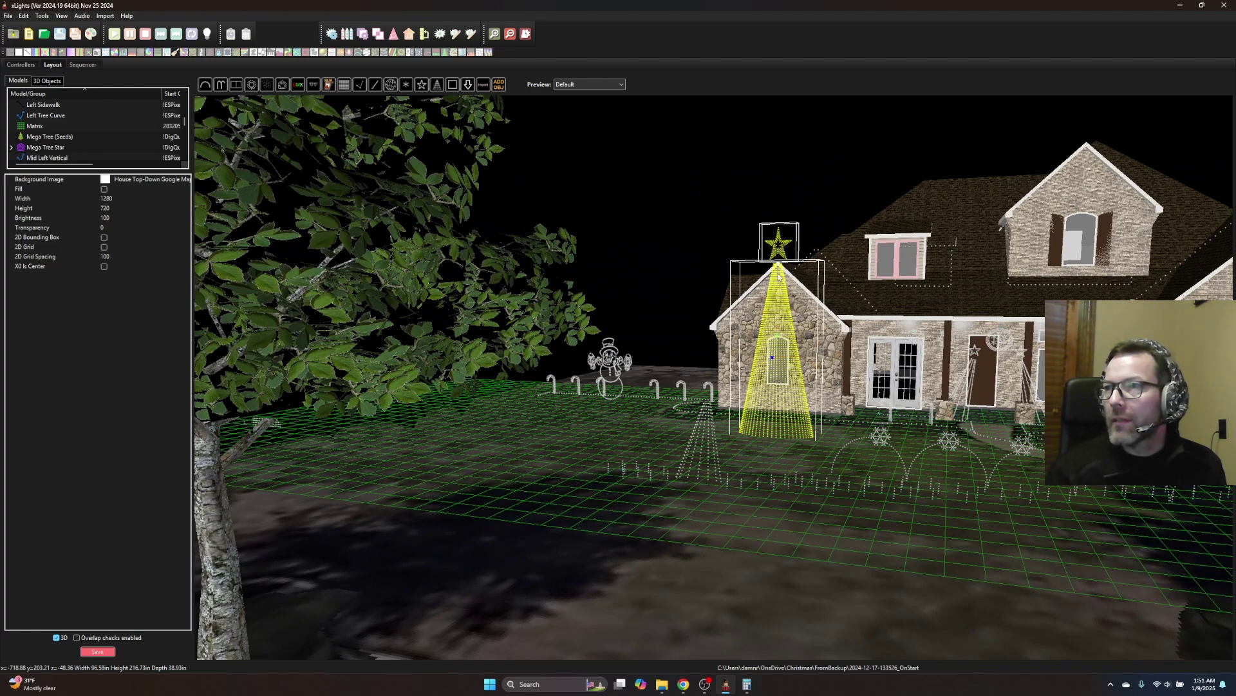
{"action": "left_click", "coordinate": [786, 379]}
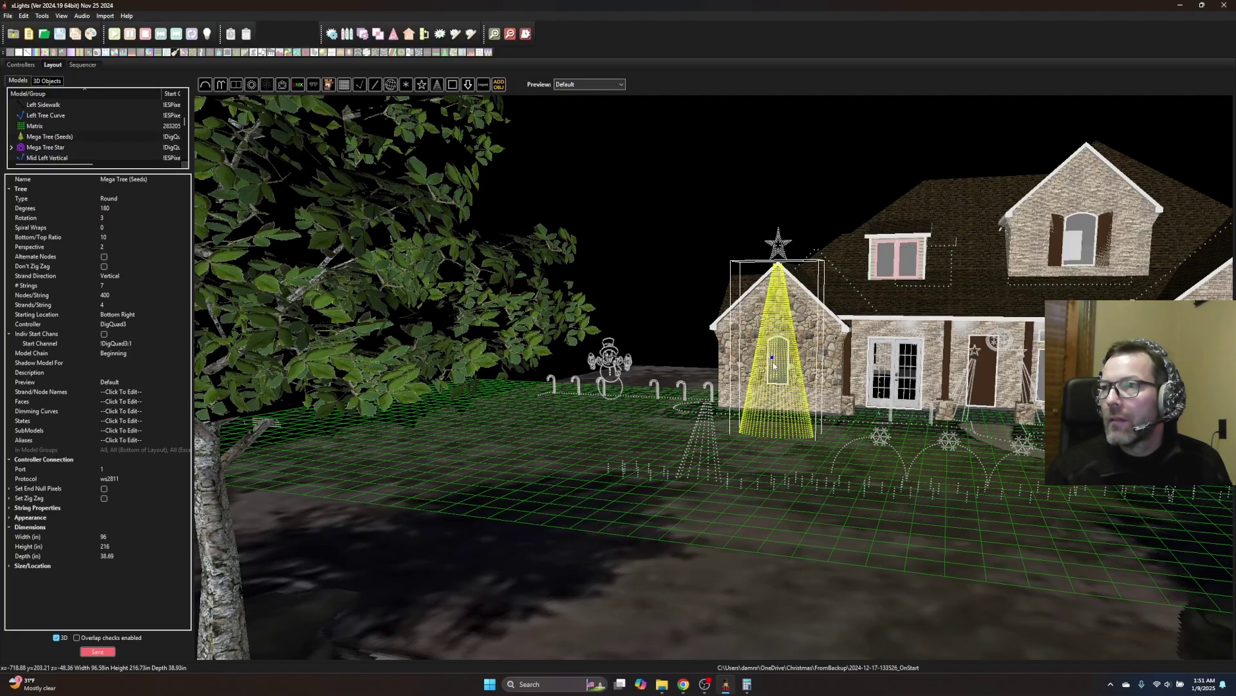
{"action": "scroll", "coordinate": [774, 365], "scroll_direction": "up", "scroll_amount": 5}
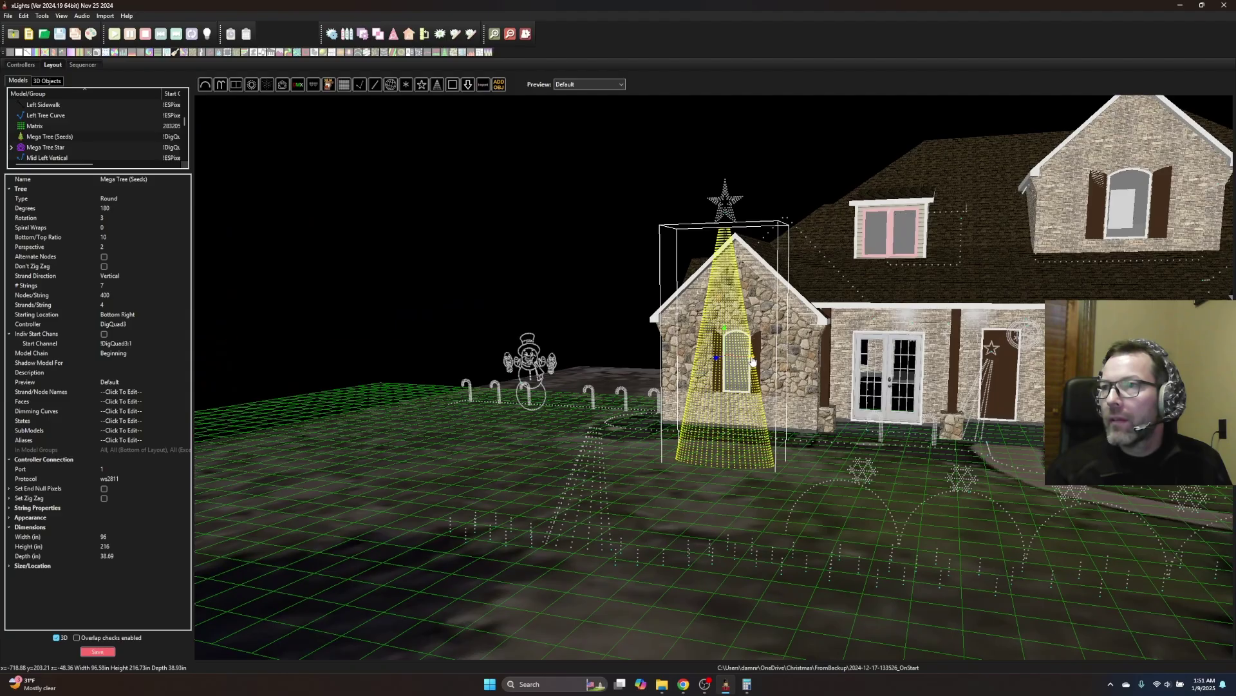
{"action": "left_click_drag", "start_coordinate": [752, 361], "coordinate": [664, 352]}
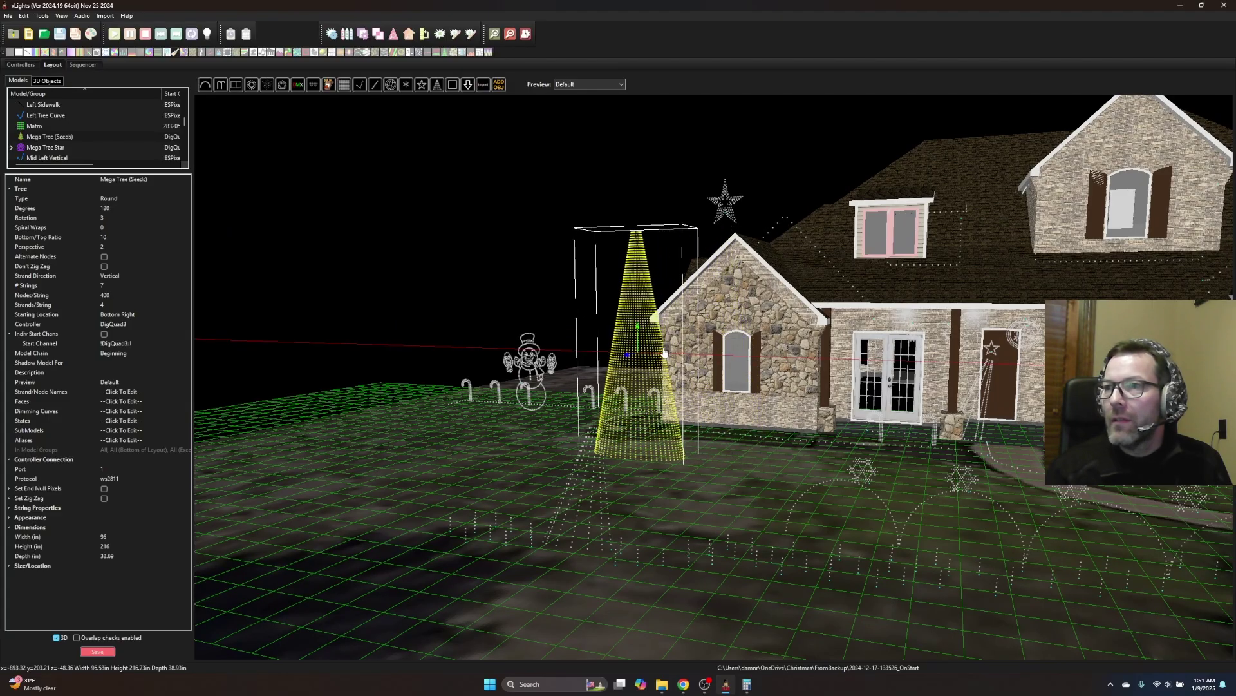
Step: Move Mega Tree Star along the X axis to sit above the mega tree, at about x = -896
{"action": "left_click", "coordinate": [740, 202]}
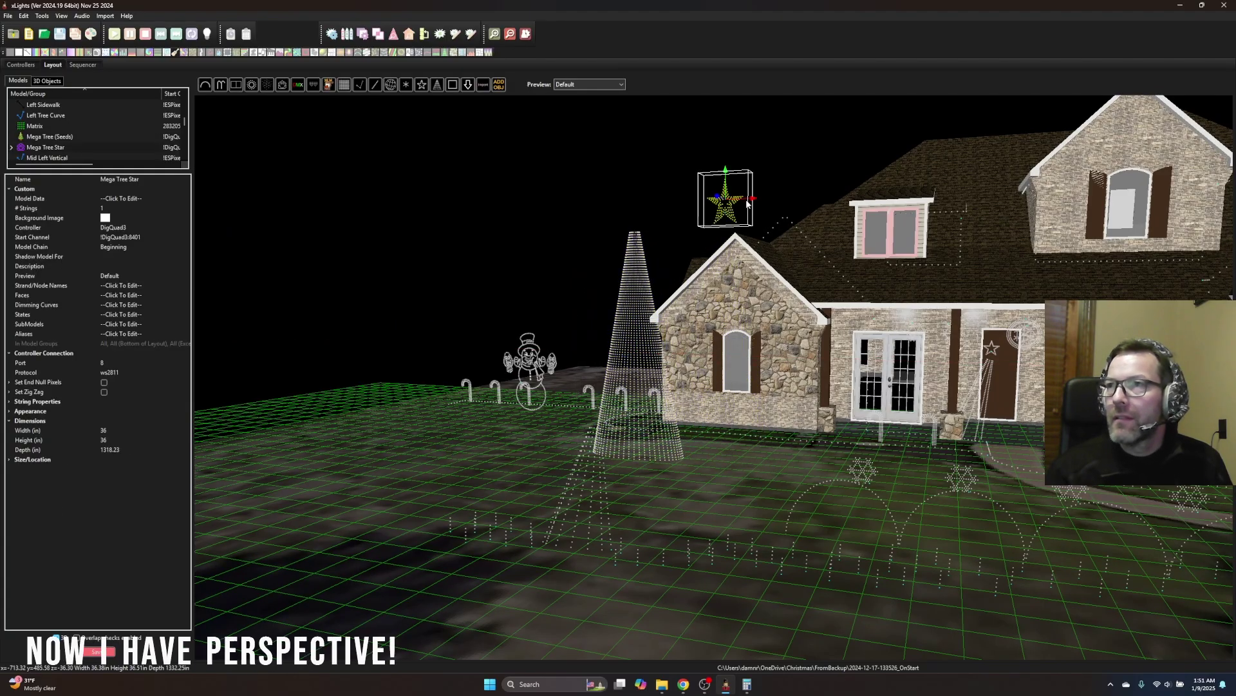
{"action": "left_click_drag", "start_coordinate": [747, 203], "coordinate": [656, 201]}
{"action": "middle_click_drag", "start_coordinate": [649, 444], "coordinate": [734, 474]}
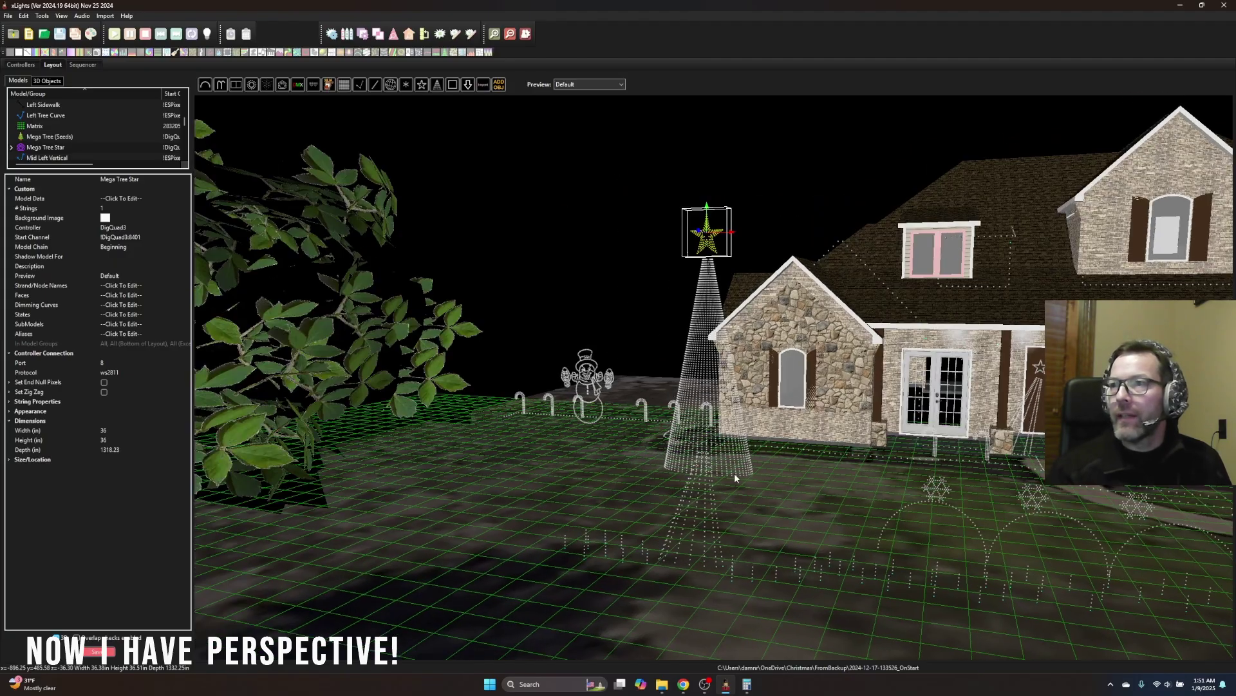
Step: Examine the house front and the mega tree with its star from street level
{"action": "left_click_drag", "start_coordinate": [735, 478], "coordinate": [587, 443]}
{"action": "left_click_drag", "start_coordinate": [947, 415], "coordinate": [1013, 220]}
{"action": "left_click_drag", "start_coordinate": [671, 245], "coordinate": [411, 347]}
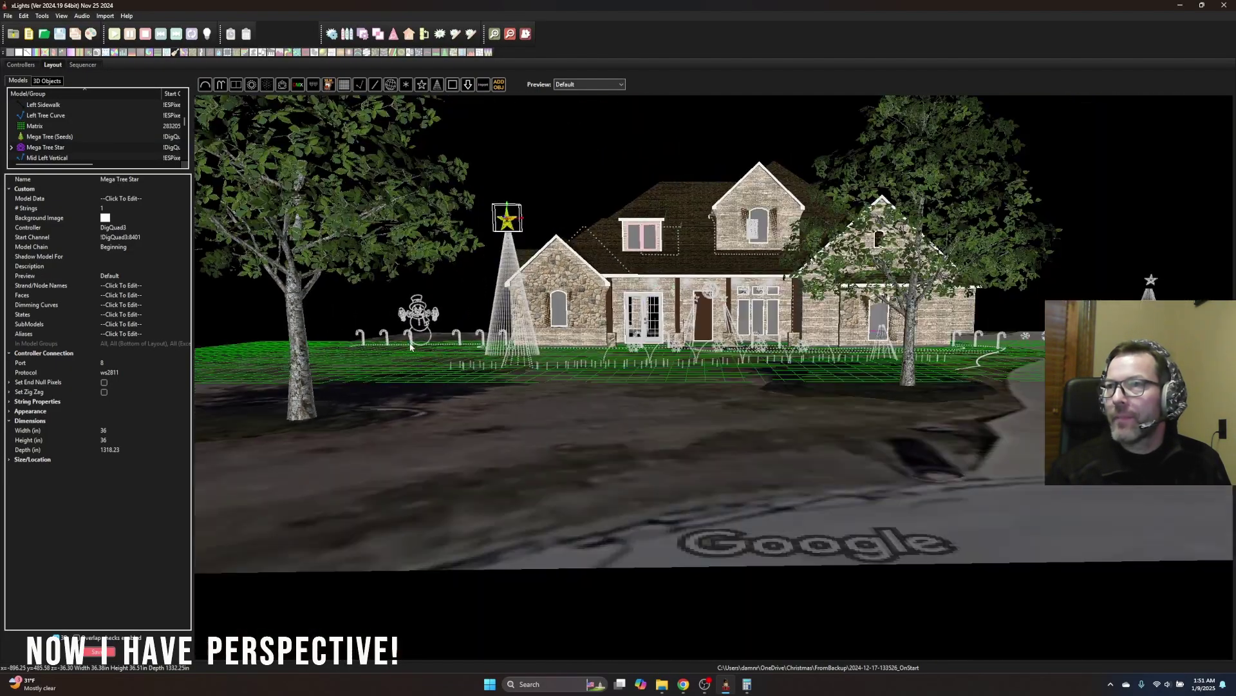
{"action": "left_click_drag", "start_coordinate": [784, 369], "coordinate": [841, 381]}
{"action": "scroll", "coordinate": [764, 391], "scroll_direction": "down", "scroll_amount": 2}
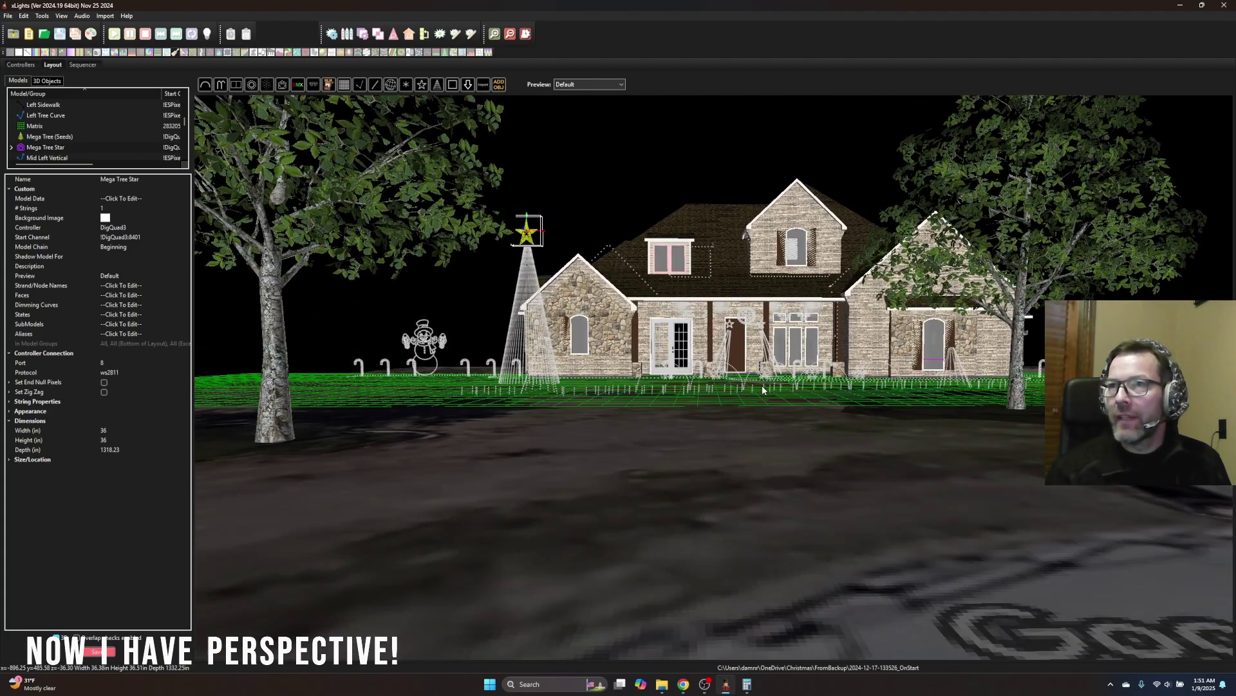
{"action": "scroll", "coordinate": [765, 391], "scroll_direction": "up", "scroll_amount": 2}
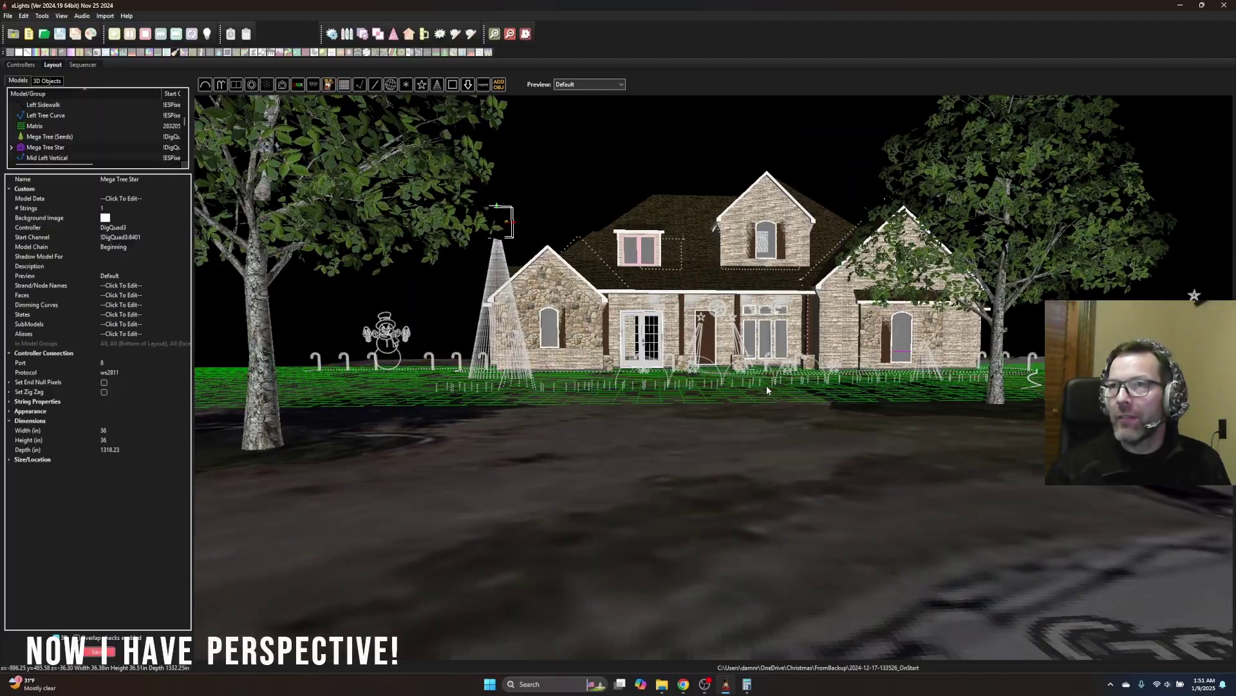
{"action": "left_click_drag", "start_coordinate": [766, 385], "coordinate": [760, 402]}
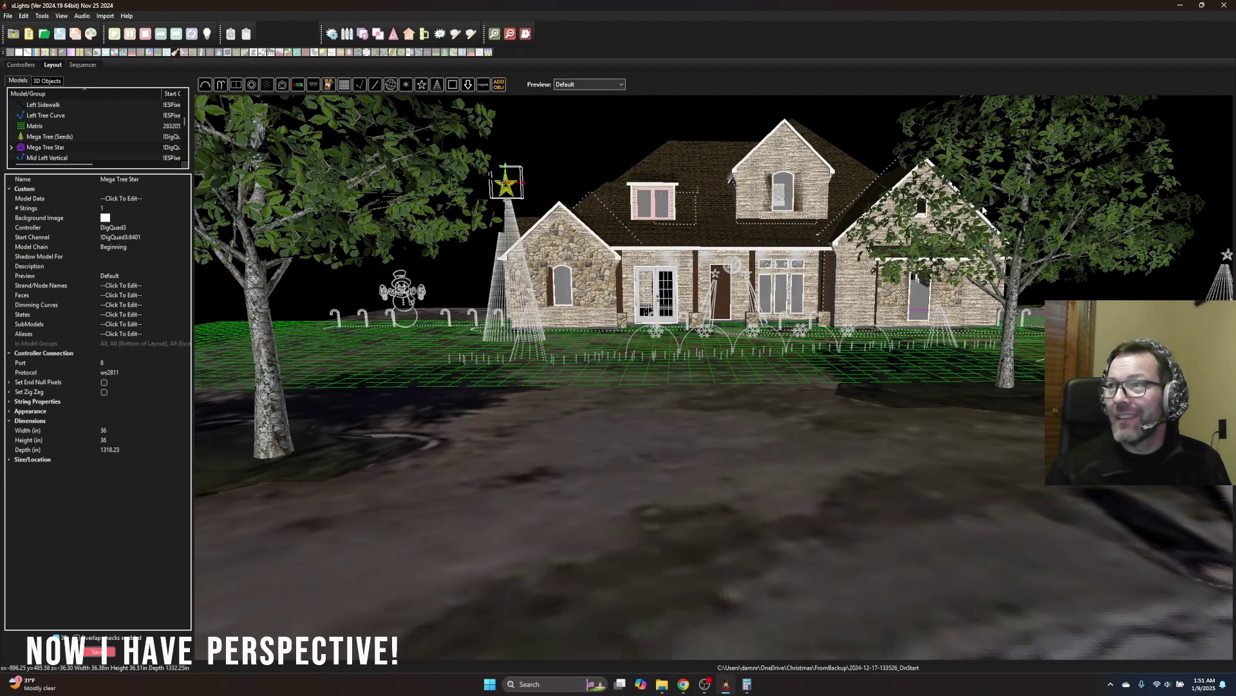
{"action": "left_click_drag", "start_coordinate": [919, 294], "coordinate": [902, 267]}
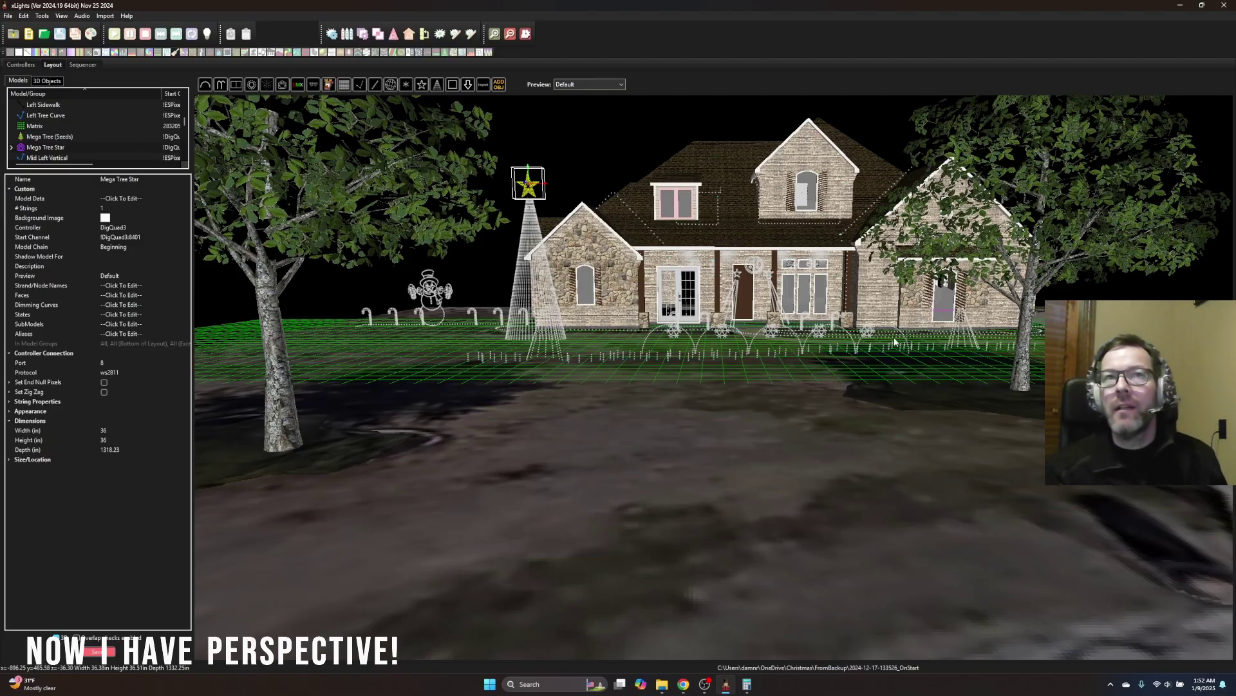
Step: Examine the house, yard props, trees and driveway from an elevated viewpoint to review the overall layout proportions
{"action": "scroll", "coordinate": [825, 418], "scroll_direction": "down", "scroll_amount": 10}
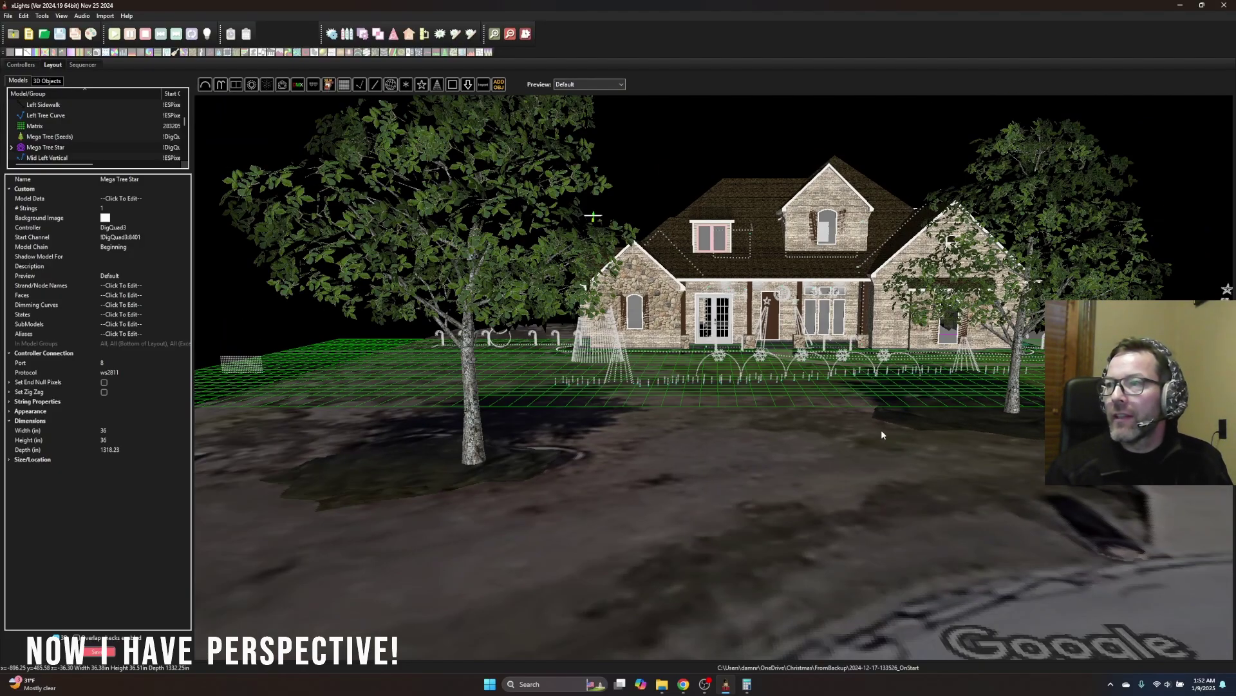
{"action": "scroll", "coordinate": [889, 378], "scroll_direction": "up", "scroll_amount": 5}
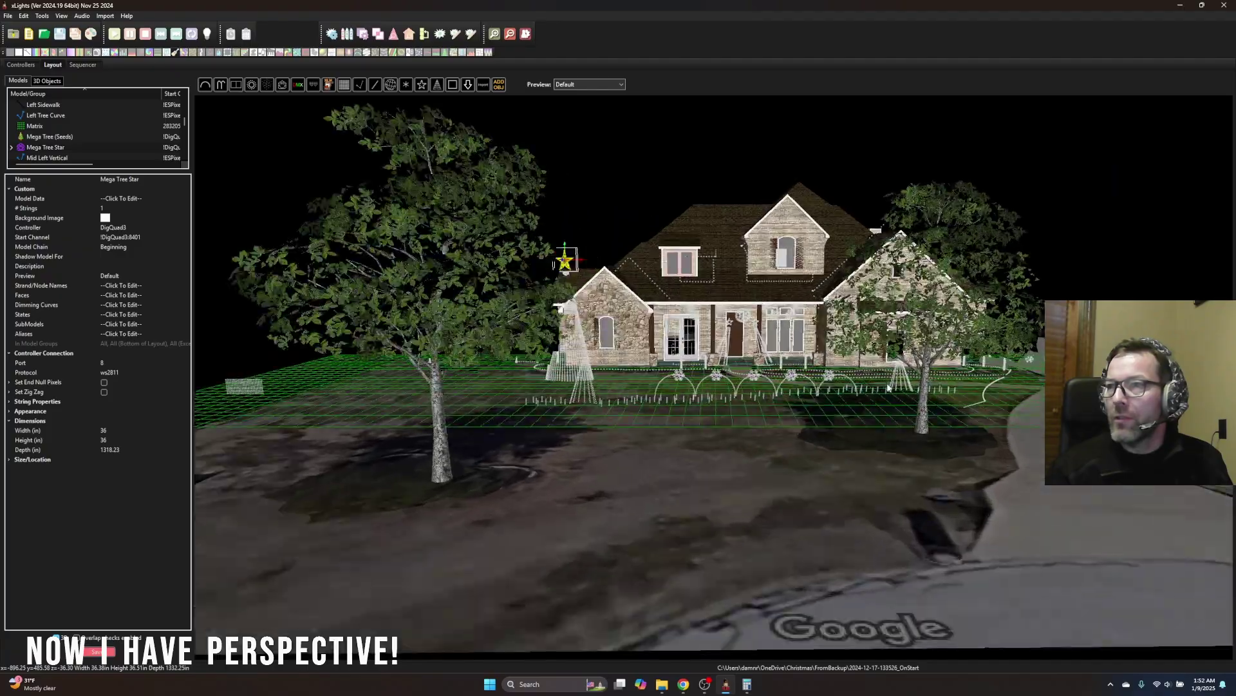
{"action": "left_click_drag", "start_coordinate": [889, 381], "coordinate": [722, 353]}
{"action": "scroll", "coordinate": [723, 350], "scroll_direction": "down", "scroll_amount": 3}
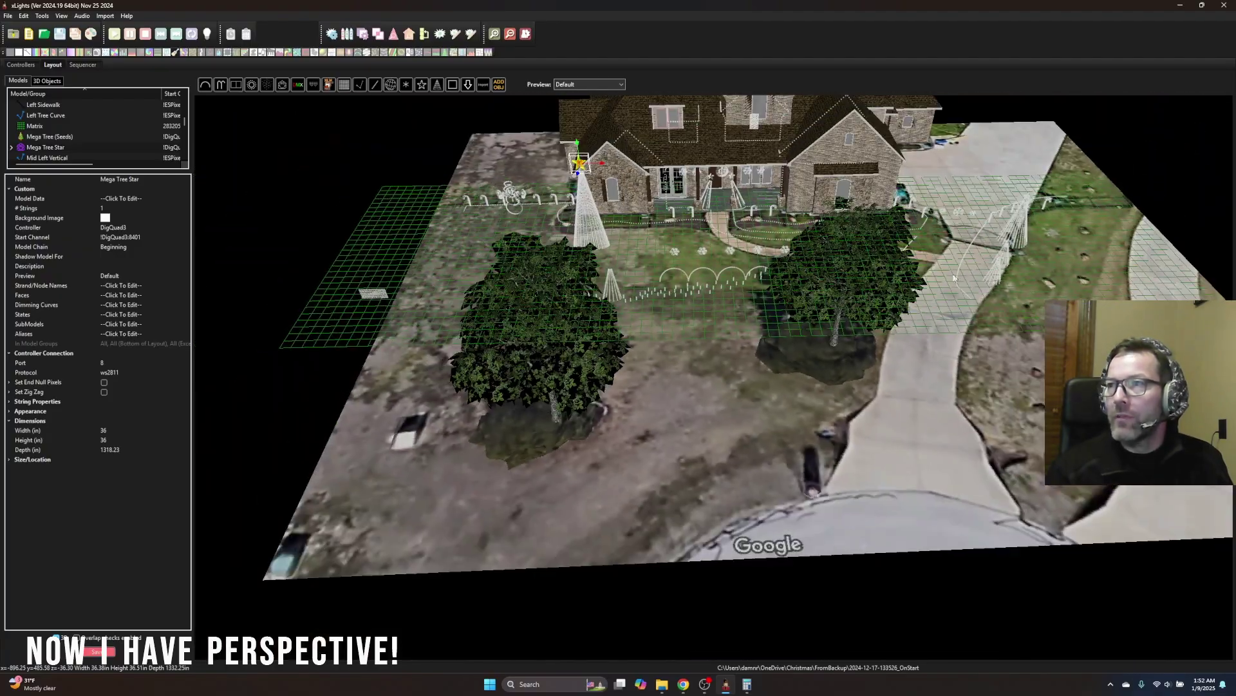
{"action": "mouse_move", "coordinate": [966, 225]}
{"action": "left_mouse_down"}
{"action": "mouse_move", "coordinate": [918, 302]}
{"action": "mouse_move", "coordinate": [972, 228]}
{"action": "left_mouse_up"}
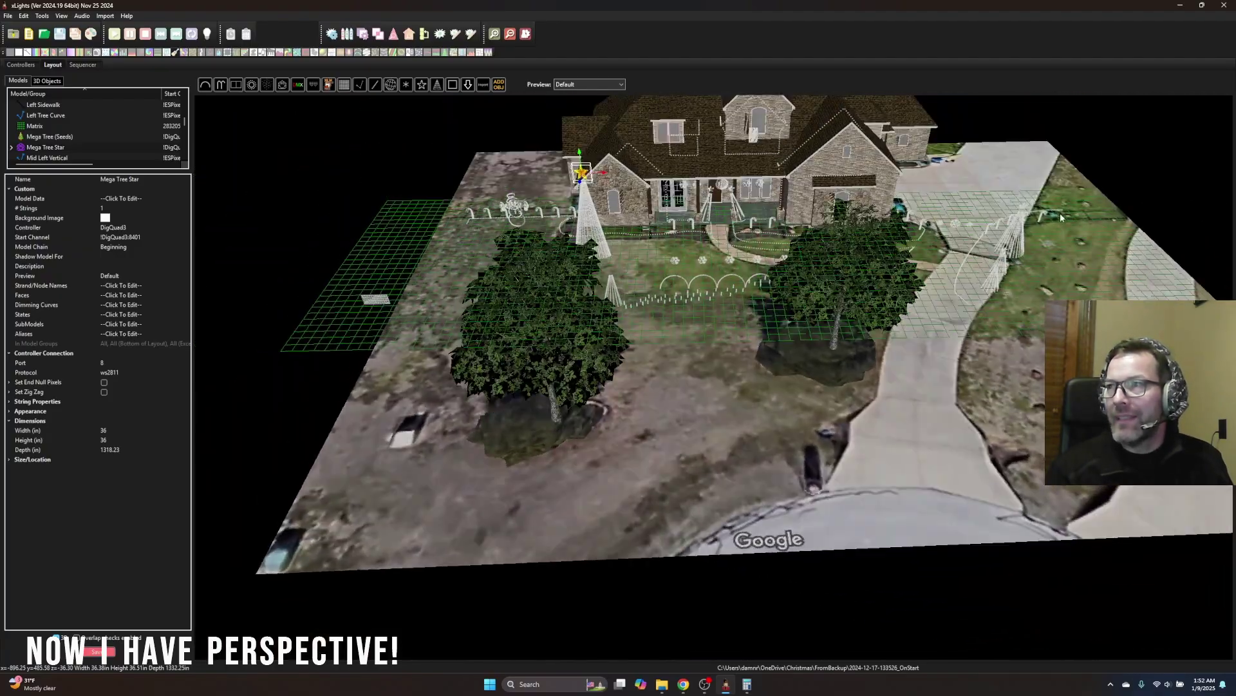
{"action": "scroll", "coordinate": [570, 187], "scroll_direction": "up", "scroll_amount": 4}
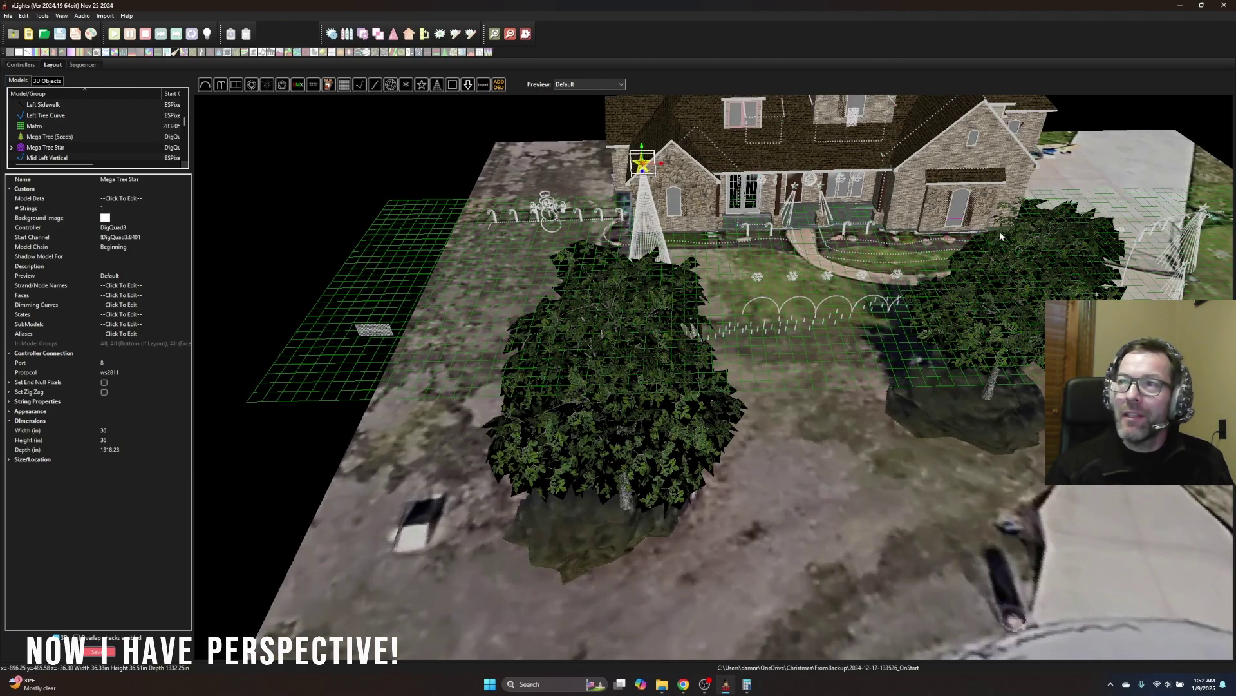
{"action": "scroll", "coordinate": [1001, 235], "scroll_direction": "down", "scroll_amount": 2}
{"action": "scroll", "coordinate": [379, 295], "scroll_direction": "up", "scroll_amount": 4}
{"action": "scroll", "coordinate": [380, 295], "scroll_direction": "down", "scroll_amount": 5}
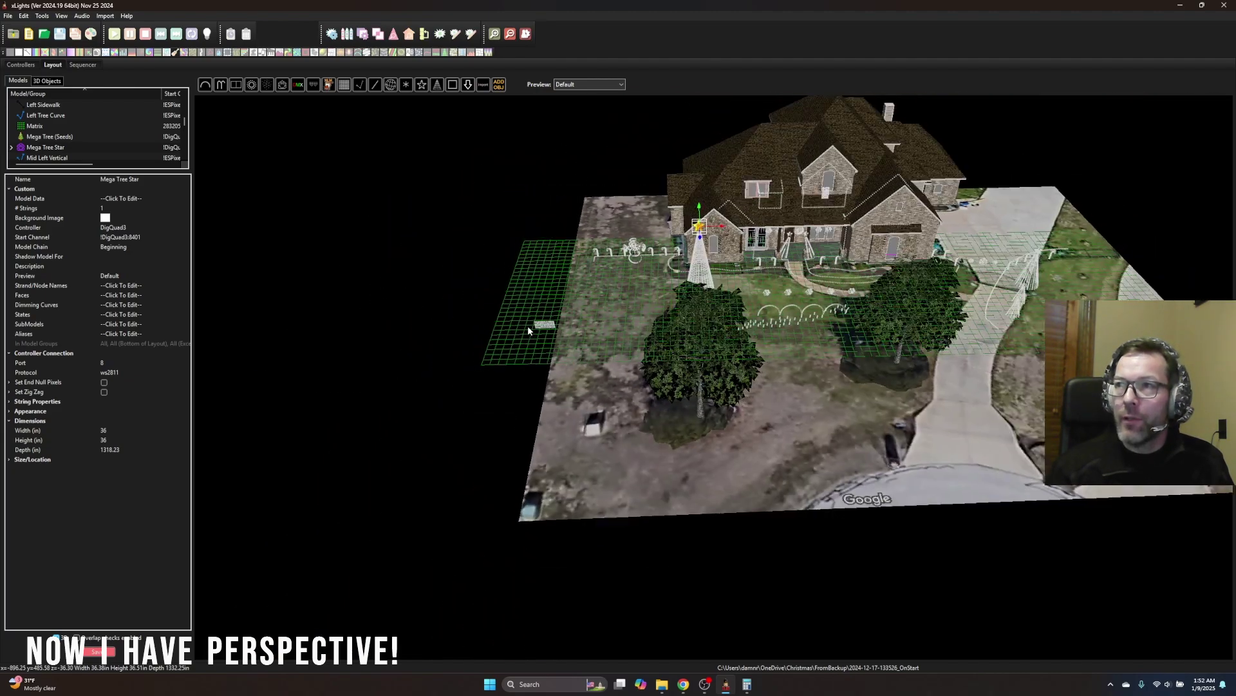
{"action": "scroll", "coordinate": [527, 326], "scroll_direction": "up", "scroll_amount": 3}
{"action": "left_click_drag", "start_coordinate": [956, 251], "coordinate": [954, 257]}
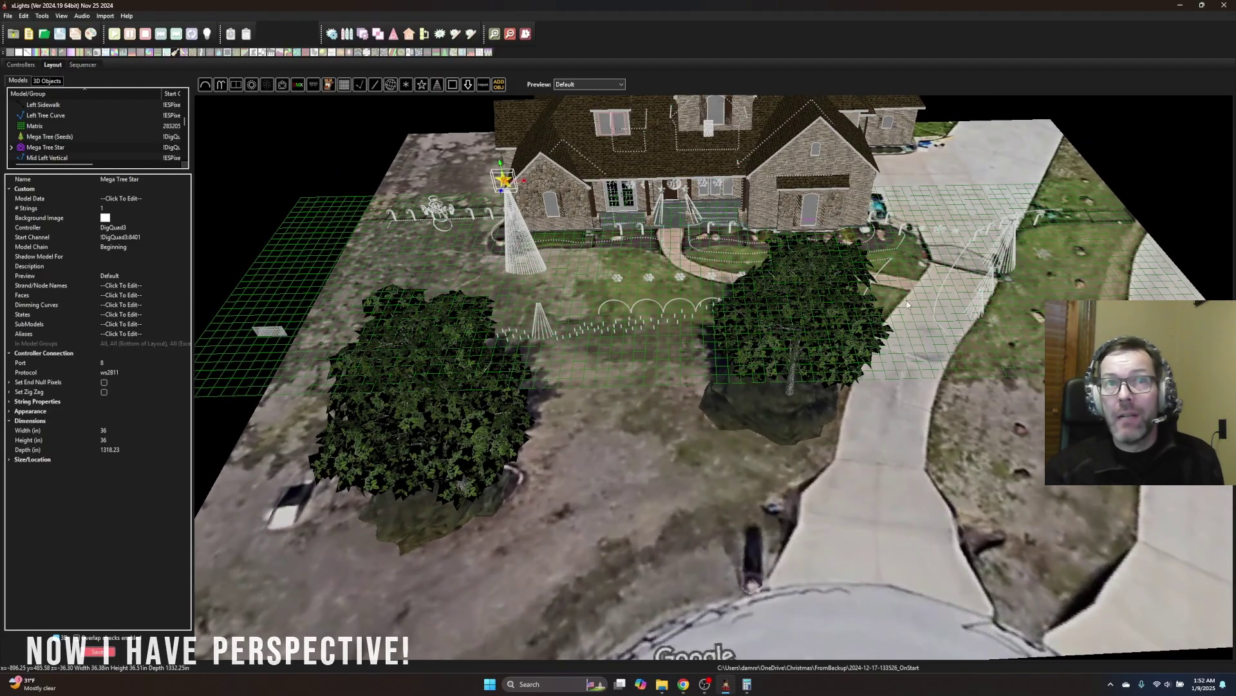
{"action": "scroll", "coordinate": [604, 438], "scroll_direction": "down", "scroll_amount": 1}
{"action": "scroll", "coordinate": [604, 436], "scroll_direction": "down", "scroll_amount": 1}
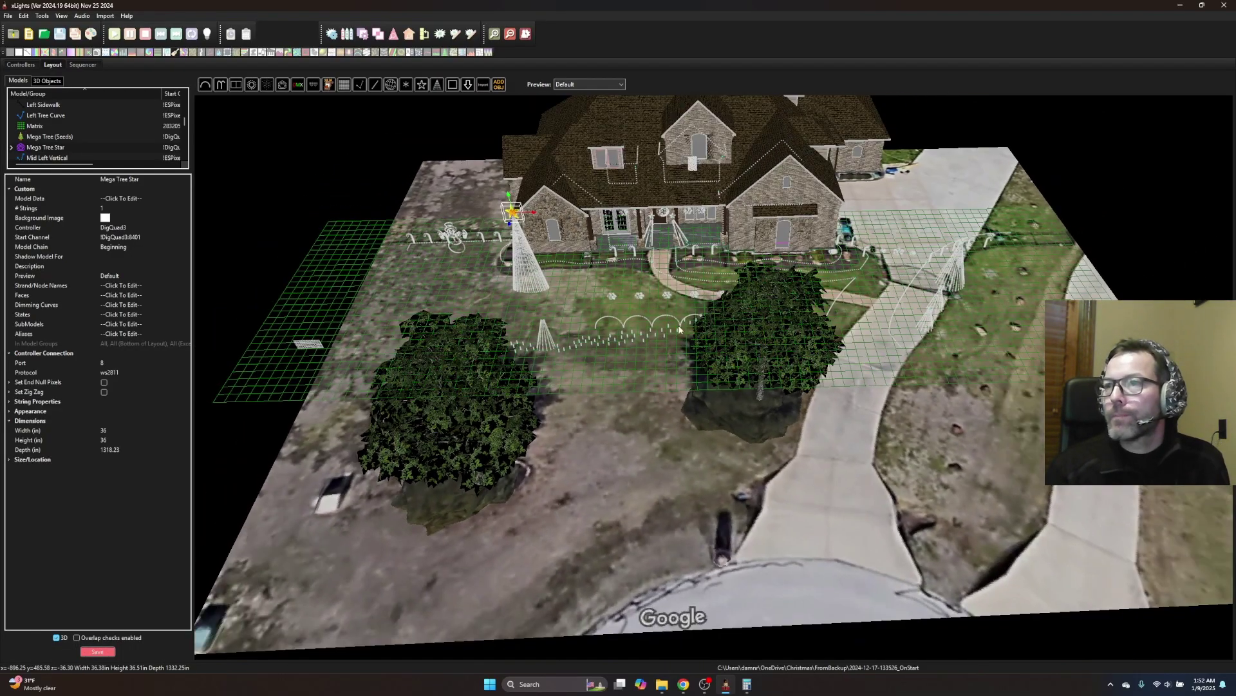
{"action": "mouse_move", "coordinate": [671, 303]}
{"action": "left_mouse_down"}
{"action": "mouse_move", "coordinate": [666, 281]}
{"action": "mouse_move", "coordinate": [675, 295]}
{"action": "left_mouse_up"}
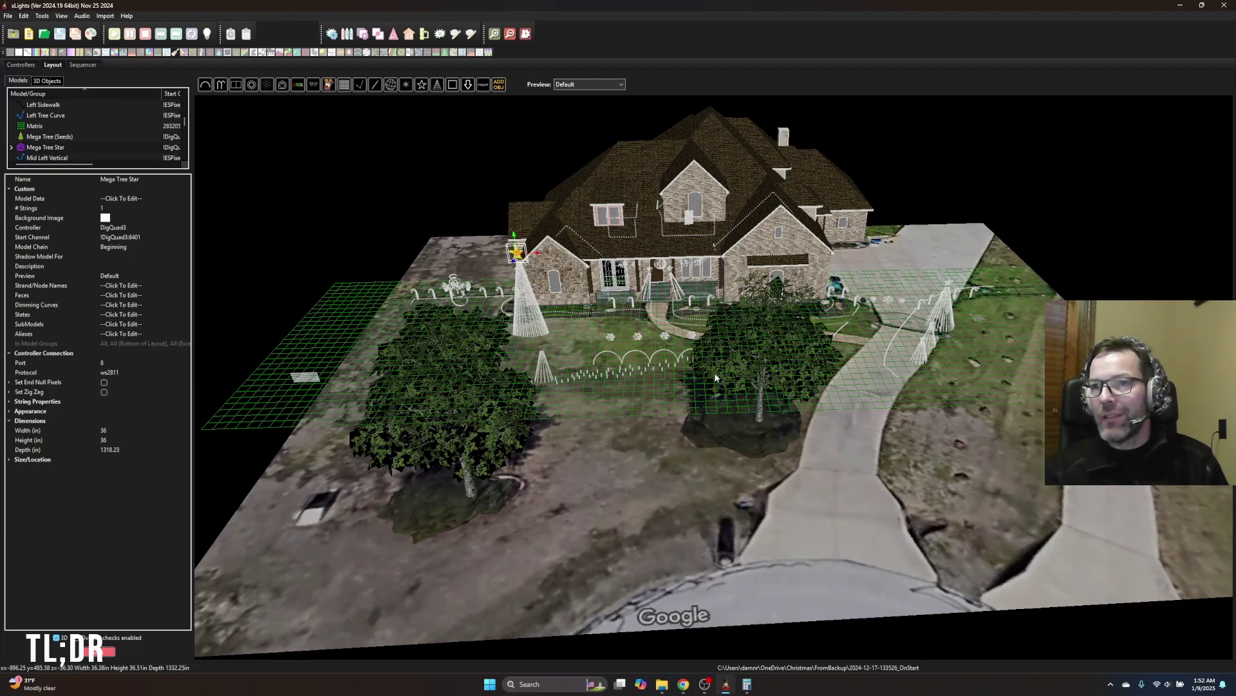
Step: Review the whole property from an elevated viewpoint, comparing the house, both yard trees, light props and driveway
{"action": "scroll", "coordinate": [660, 400], "scroll_direction": "up", "scroll_amount": 2}
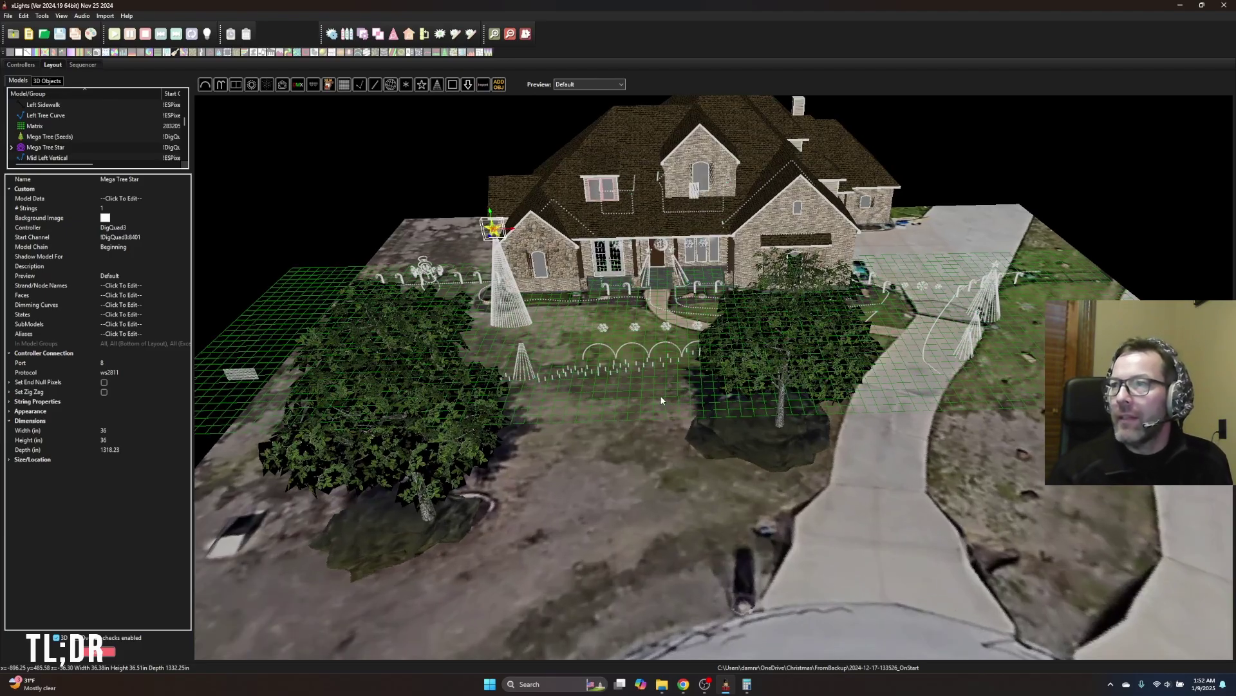
{"action": "scroll", "coordinate": [850, 312], "scroll_direction": "down", "scroll_amount": 3}
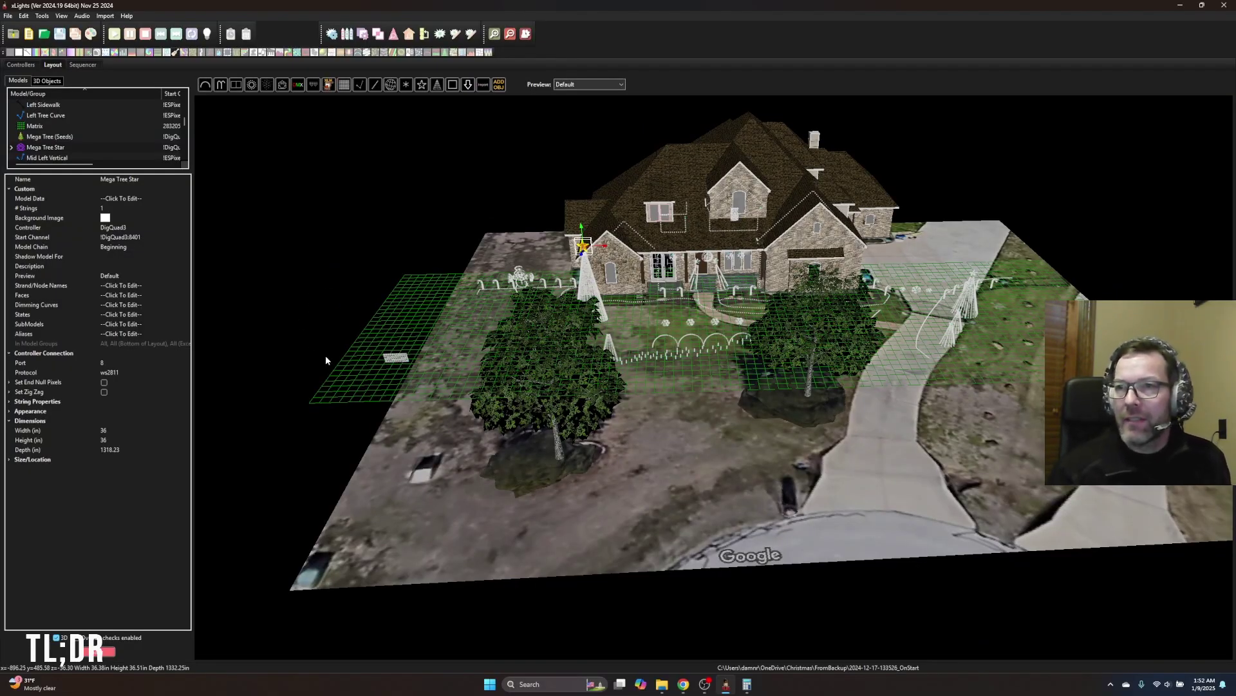
{"action": "scroll", "coordinate": [290, 299], "scroll_direction": "down", "scroll_amount": 2}
{"action": "scroll", "coordinate": [685, 325], "scroll_direction": "up", "scroll_amount": 3}
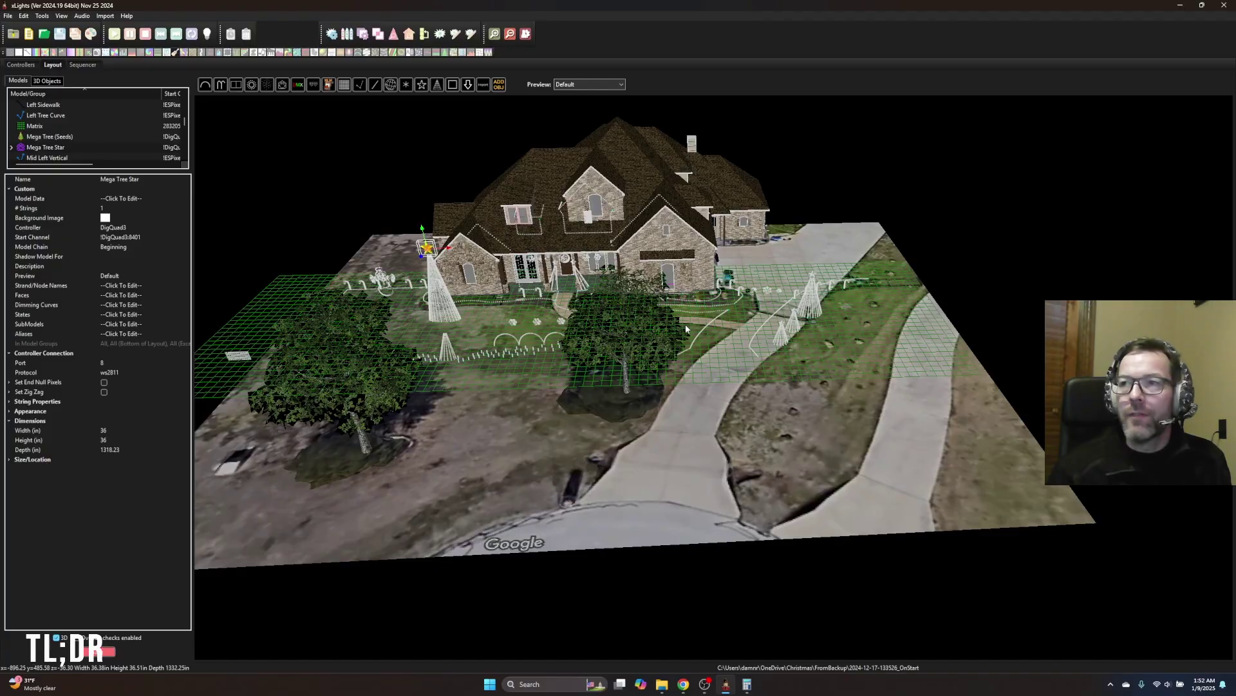
{"action": "scroll", "coordinate": [685, 328], "scroll_direction": "up", "scroll_amount": 3}
{"action": "scroll", "coordinate": [314, 230], "scroll_direction": "up", "scroll_amount": 1}
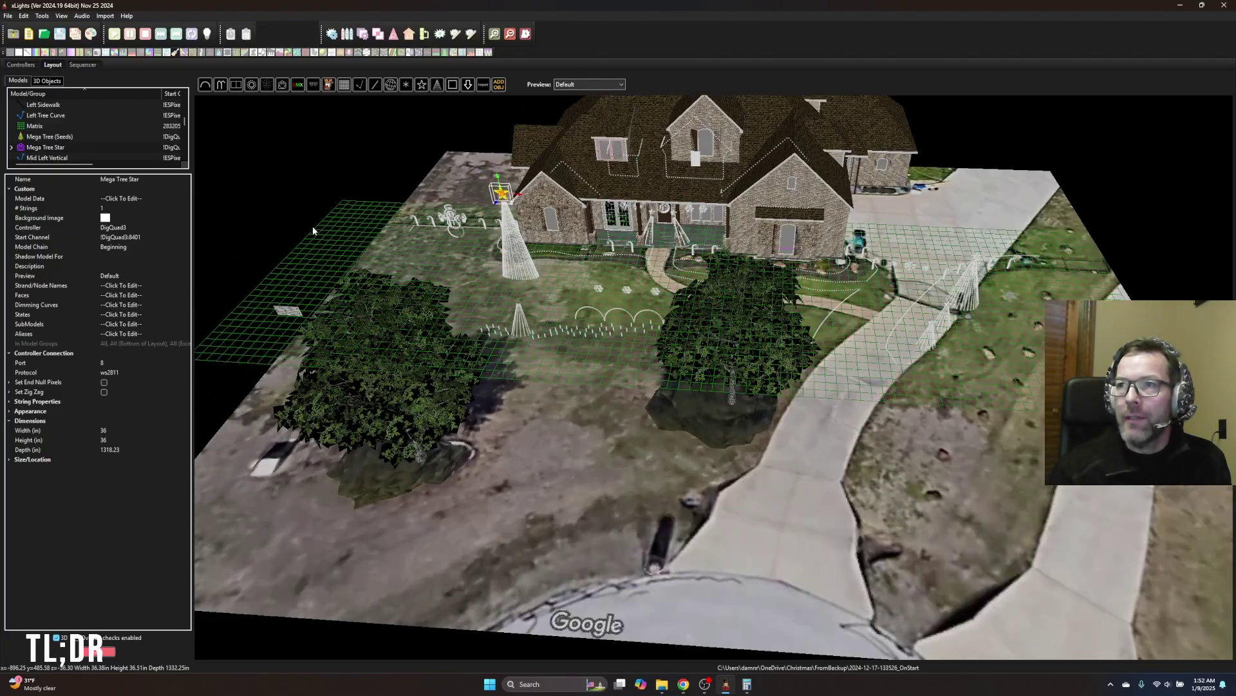
{"action": "left_click_drag", "start_coordinate": [656, 255], "coordinate": [665, 263]}
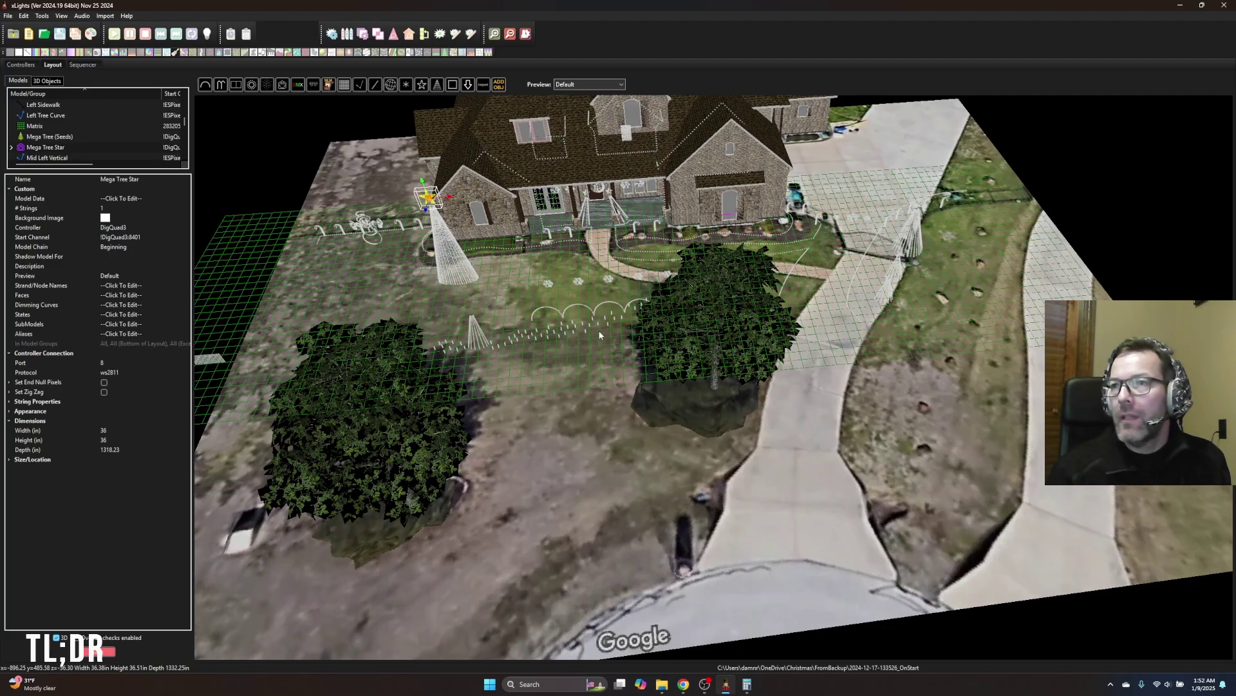
{"action": "scroll", "coordinate": [579, 404], "scroll_direction": "up", "scroll_amount": 3}
{"action": "scroll", "coordinate": [580, 404], "scroll_direction": "down", "scroll_amount": 1}
{"action": "left_click_drag", "start_coordinate": [579, 403], "coordinate": [565, 432]}
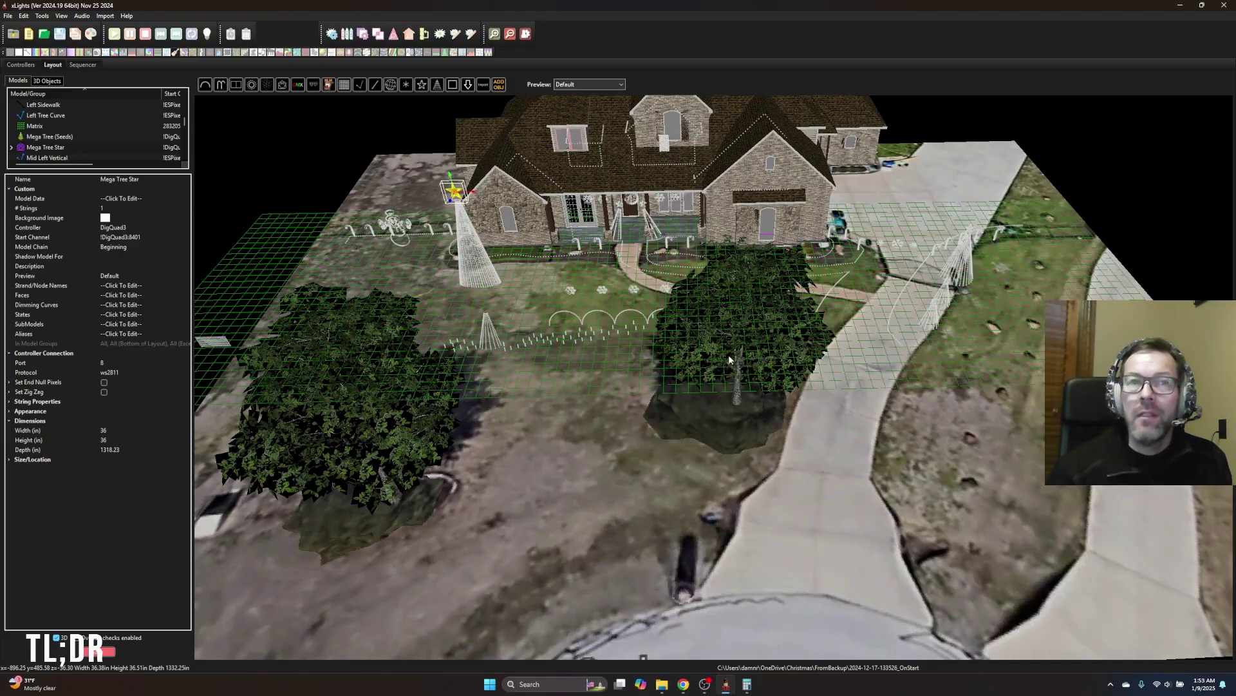
Step: Compare the height and placement of the mega tree, yard trees and house from street level and from above
{"action": "left_click_drag", "start_coordinate": [742, 346], "coordinate": [590, 296]}
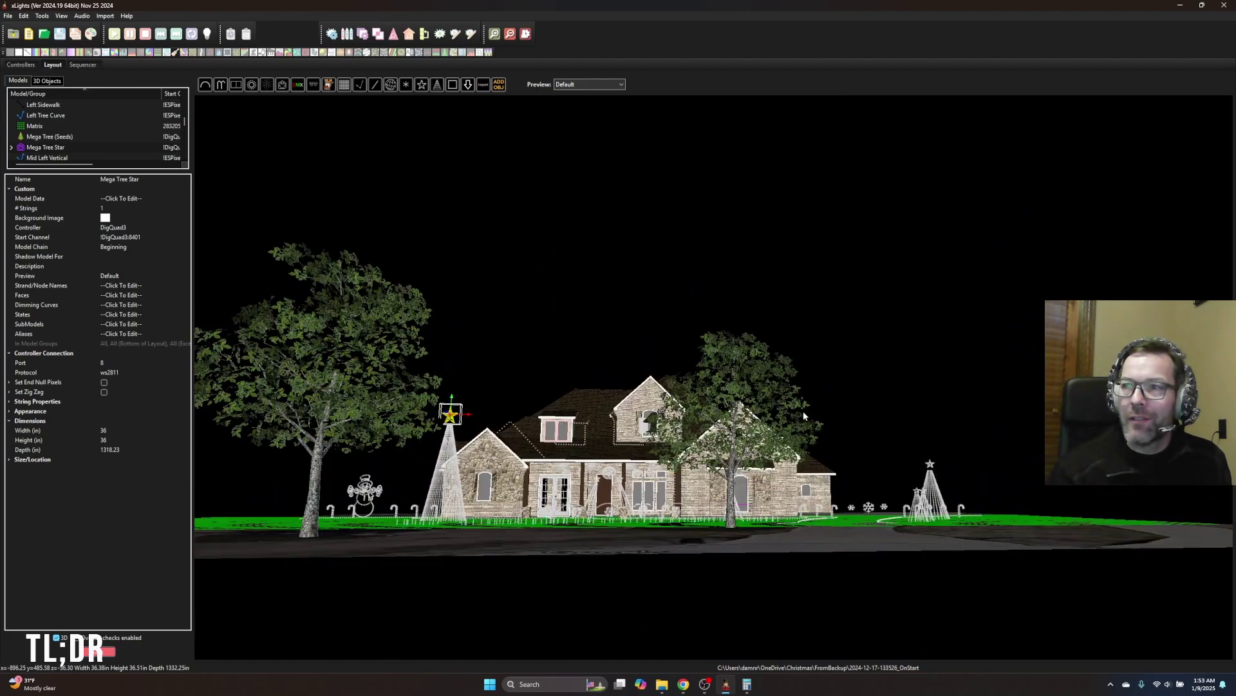
{"action": "scroll", "coordinate": [837, 445], "scroll_direction": "up", "scroll_amount": 2}
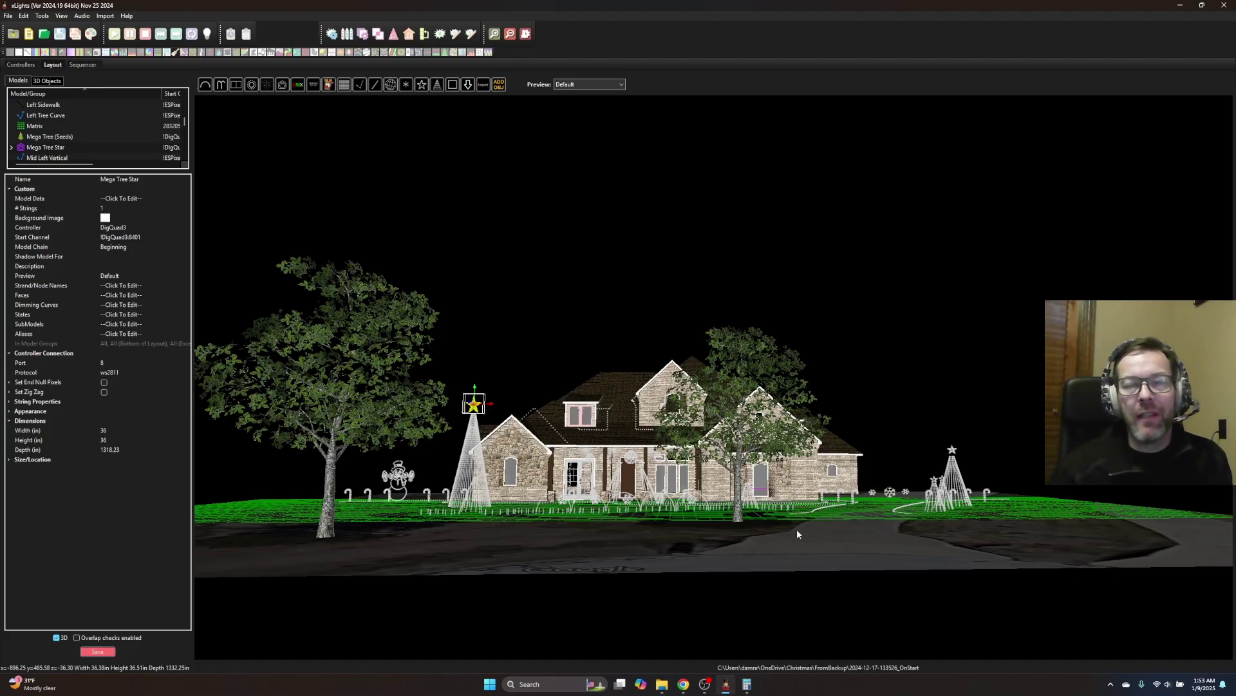
{"action": "left_click_drag", "start_coordinate": [798, 528], "coordinate": [644, 464]}
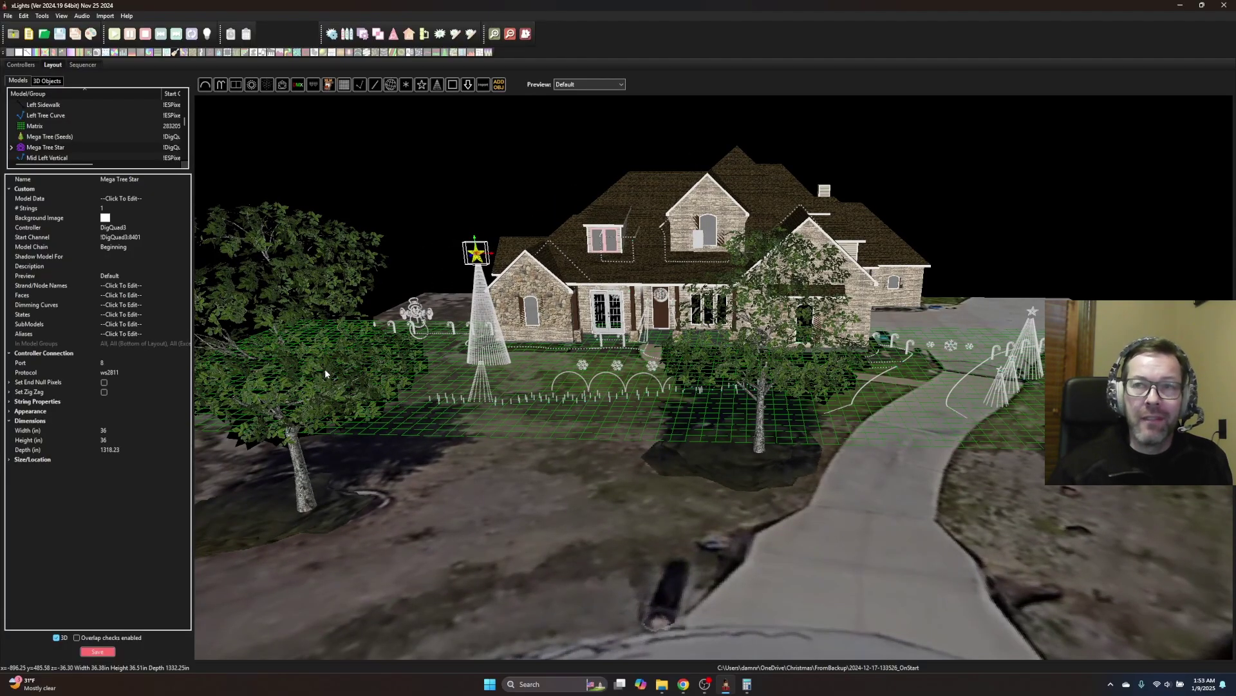
{"action": "mouse_move", "coordinate": [400, 434]}
{"action": "left_mouse_down"}
{"action": "mouse_move", "coordinate": [421, 439]}
{"action": "mouse_move", "coordinate": [418, 450]}
{"action": "left_mouse_up"}
{"action": "scroll", "coordinate": [509, 453], "scroll_direction": "down", "scroll_amount": 4}
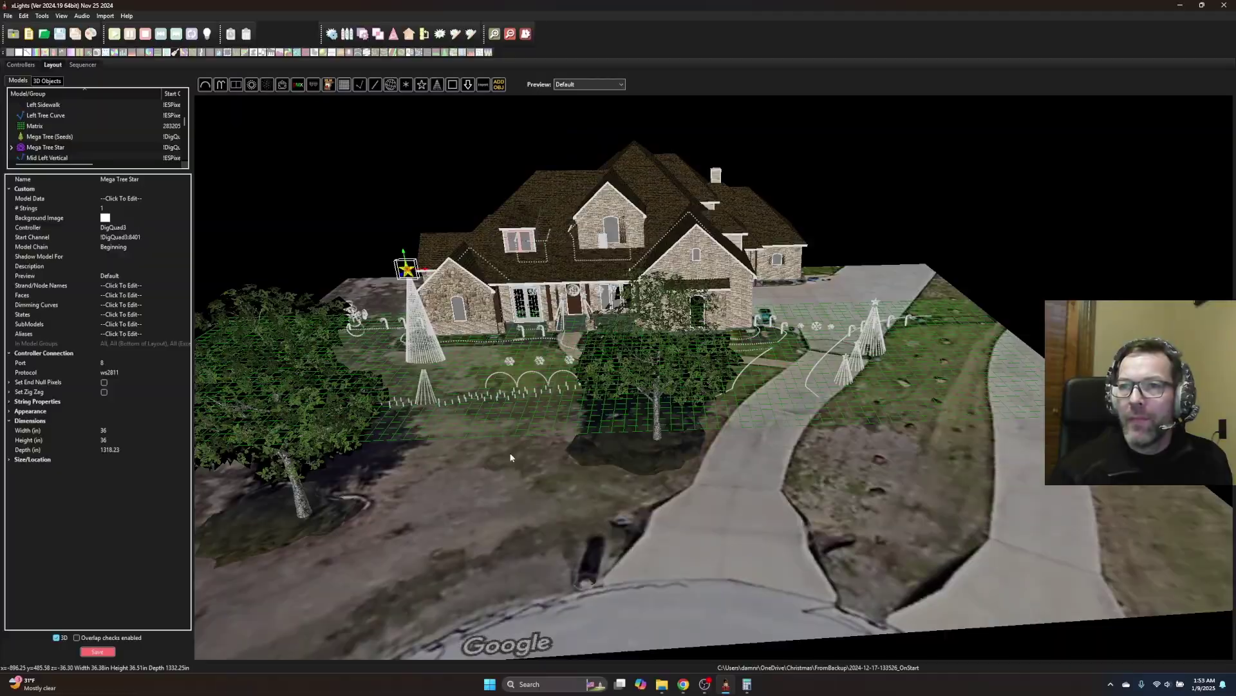
{"action": "scroll", "coordinate": [609, 445], "scroll_direction": "up", "scroll_amount": 2}
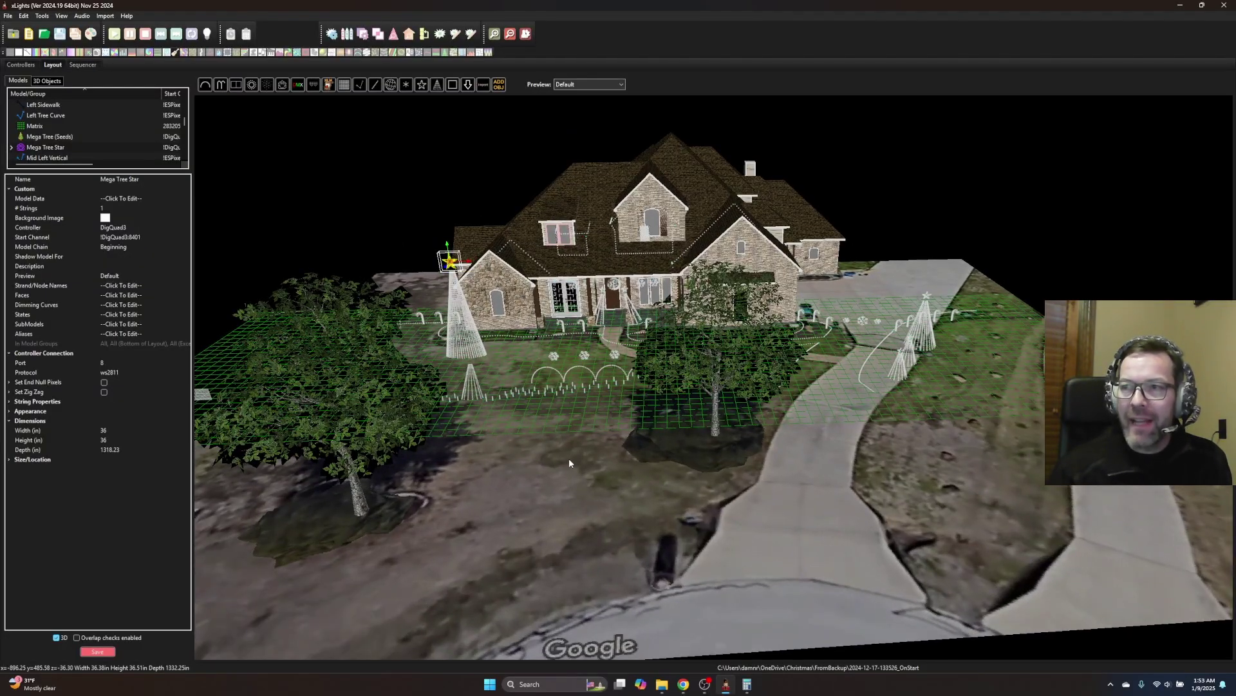
{"action": "scroll", "coordinate": [569, 458], "scroll_direction": "up", "scroll_amount": 4}
{"action": "scroll", "coordinate": [648, 467], "scroll_direction": "down", "scroll_amount": 4}
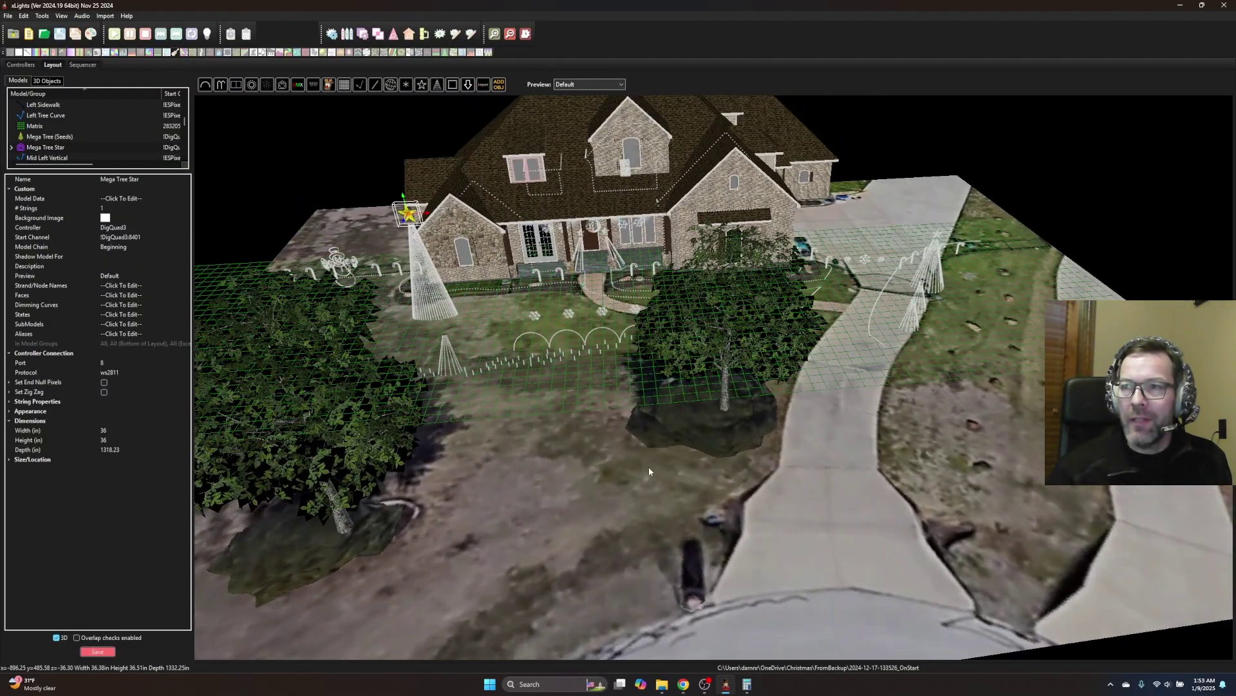
{"action": "scroll", "coordinate": [666, 405], "scroll_direction": "up", "scroll_amount": 4}
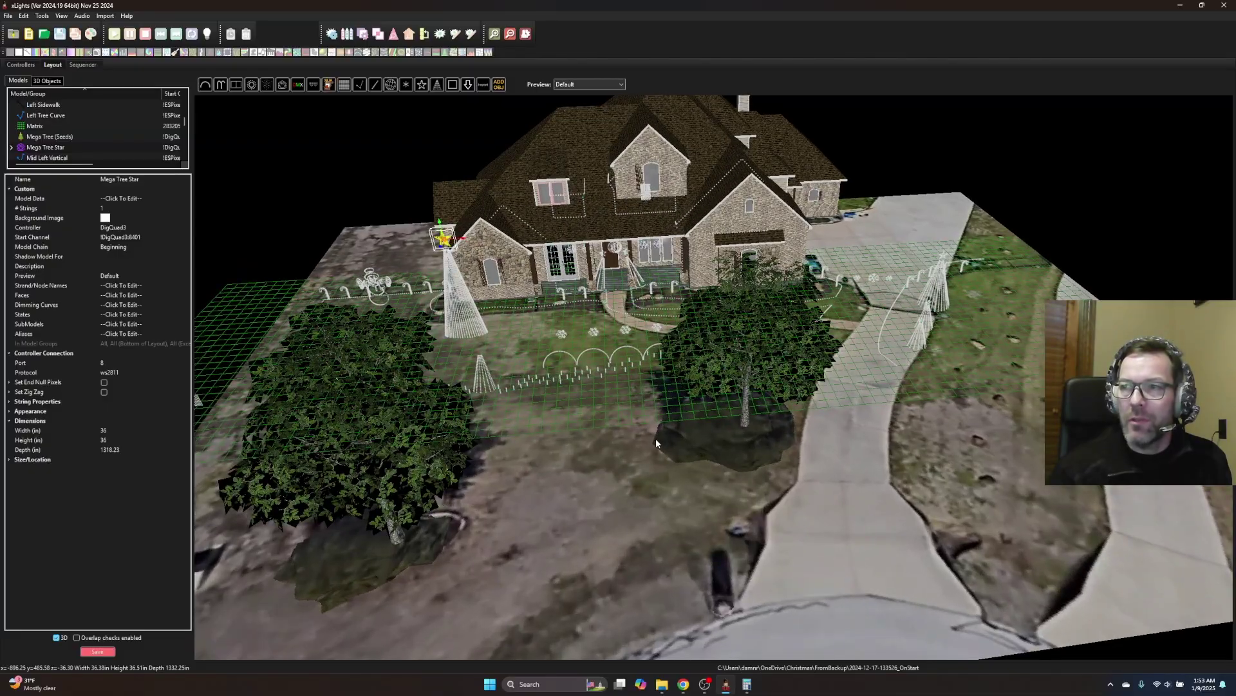
{"action": "left_click_drag", "start_coordinate": [656, 438], "coordinate": [648, 436]}
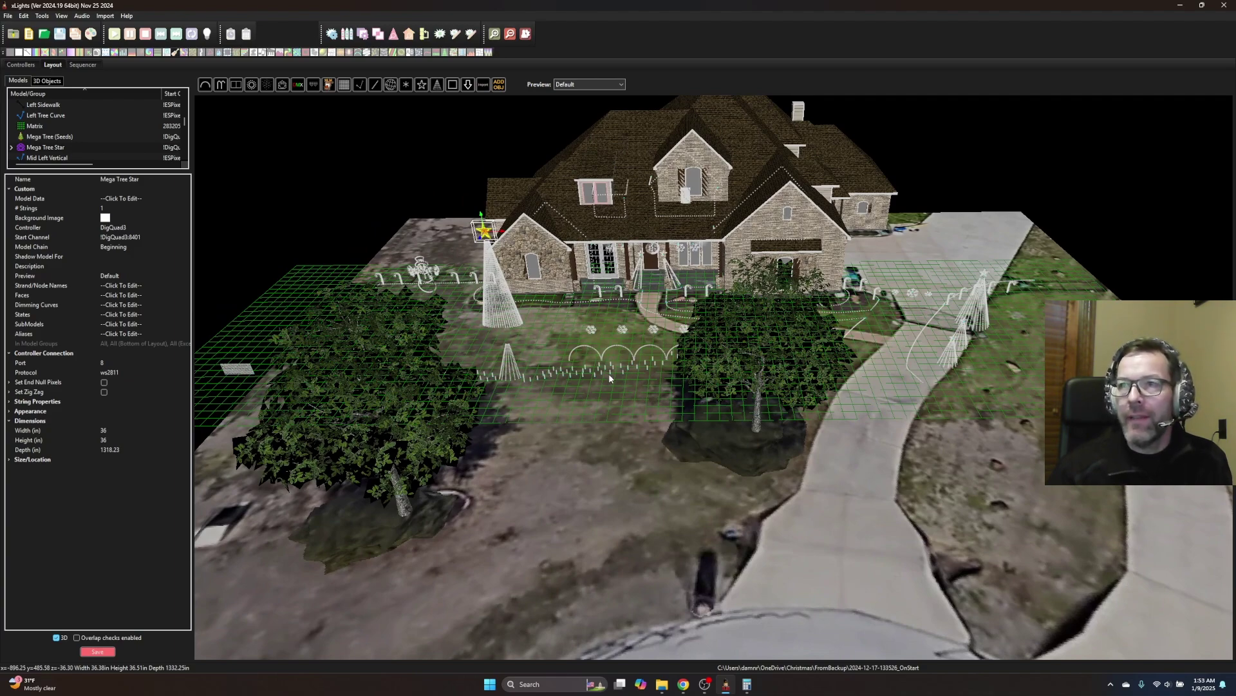
{"action": "left_click_drag", "start_coordinate": [670, 292], "coordinate": [620, 406]}
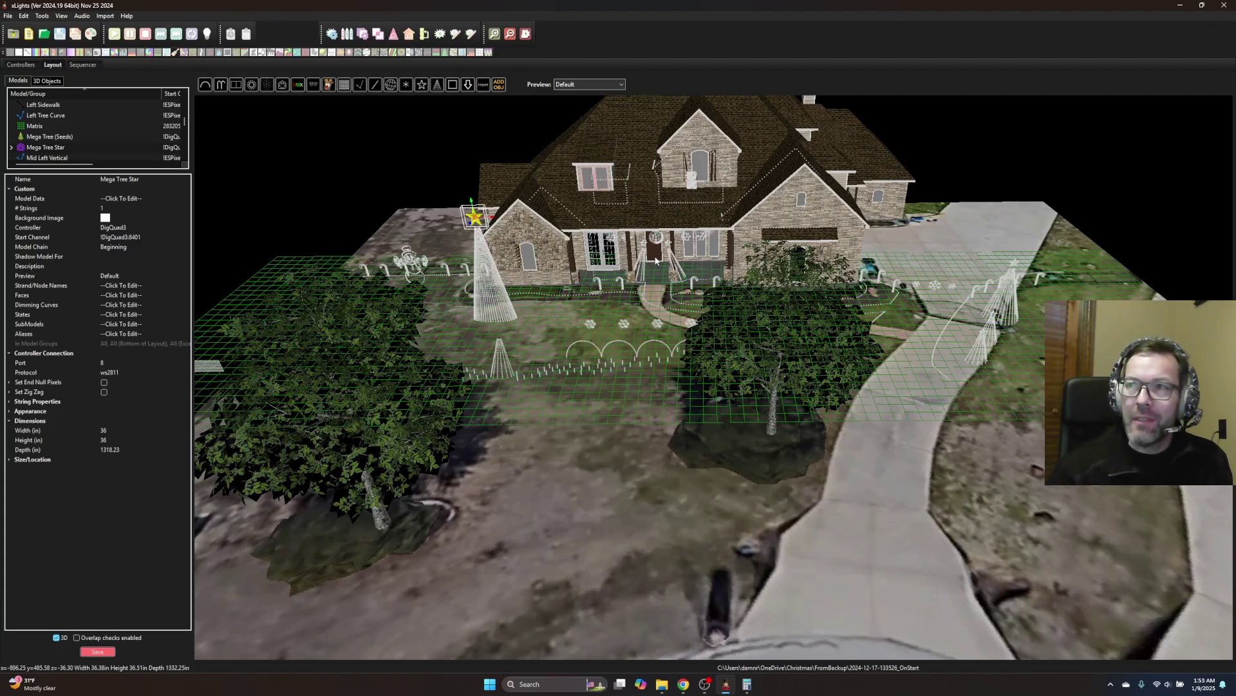
Step: Inspect the front-yard arches, snowflakes and candy canes and the small trees beside the driveway up close
{"action": "scroll", "coordinate": [664, 277], "scroll_direction": "up", "scroll_amount": 4}
{"action": "scroll", "coordinate": [669, 276], "scroll_direction": "up", "scroll_amount": 2}
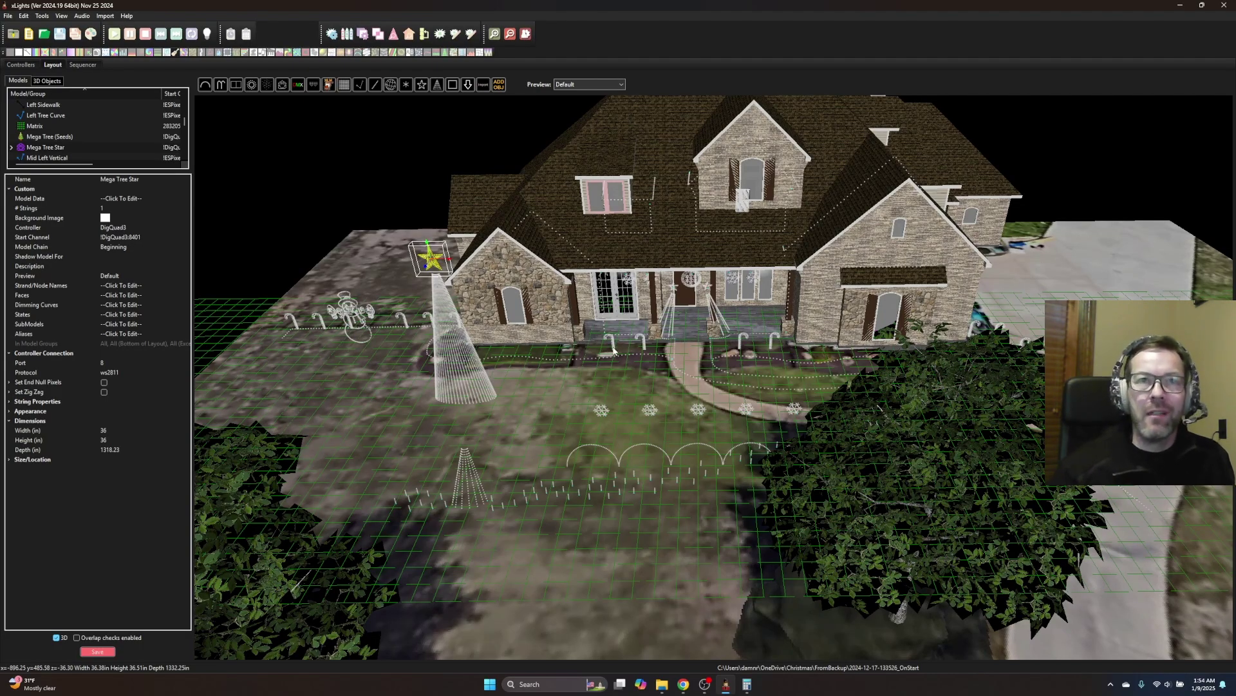
{"action": "scroll", "coordinate": [654, 453], "scroll_direction": "down", "scroll_amount": 5}
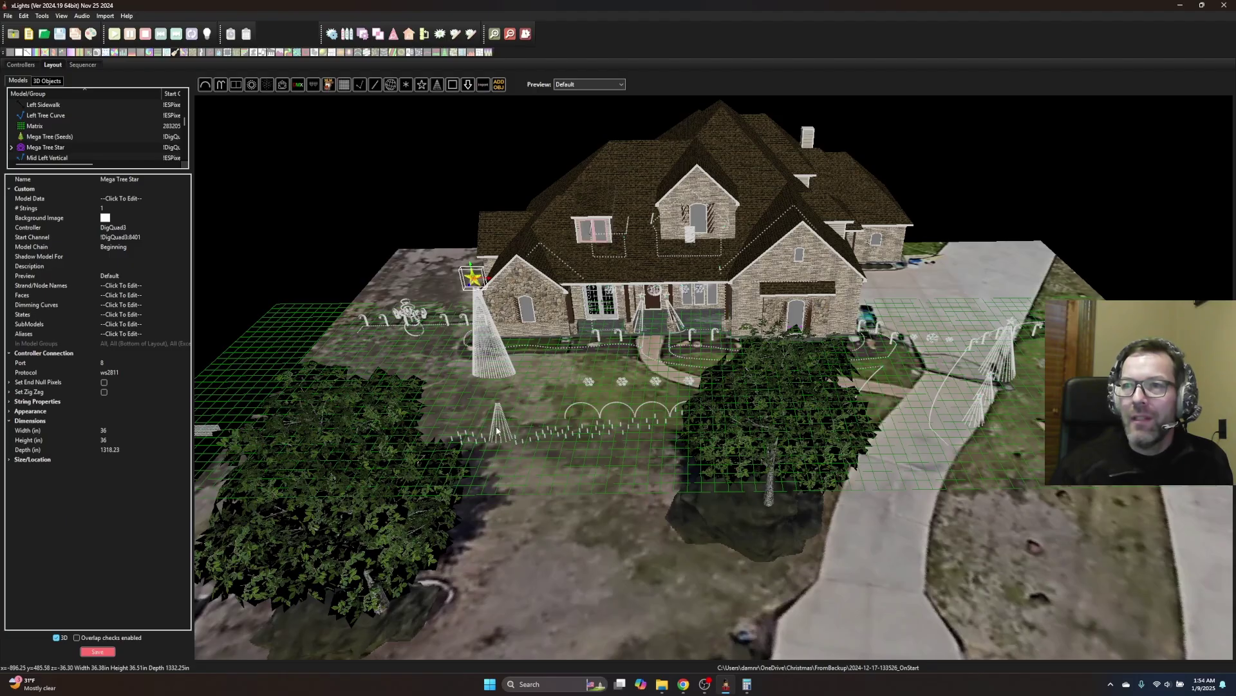
{"action": "scroll", "coordinate": [966, 386], "scroll_direction": "up", "scroll_amount": 4}
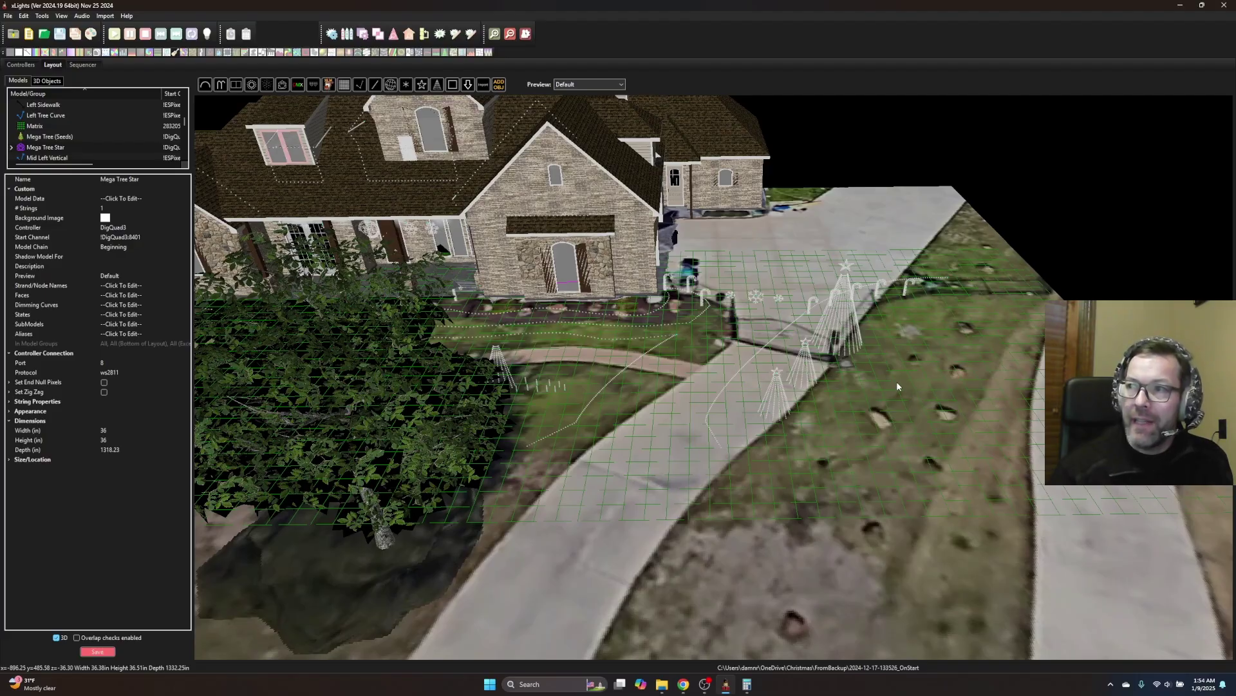
{"action": "scroll", "coordinate": [822, 513], "scroll_direction": "down", "scroll_amount": 3}
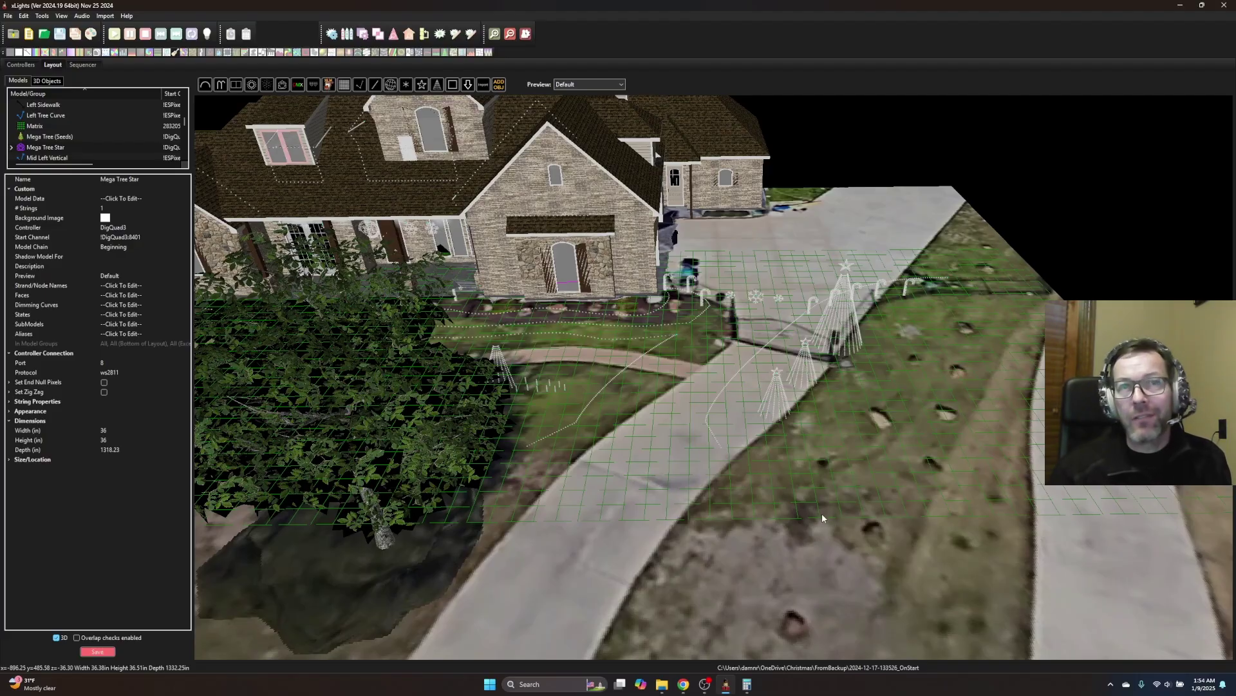
{"action": "left_click_drag", "start_coordinate": [821, 512], "coordinate": [764, 608]}
{"action": "scroll", "coordinate": [764, 608], "scroll_direction": "up", "scroll_amount": 4}
{"action": "scroll", "coordinate": [707, 543], "scroll_direction": "down", "scroll_amount": 3}
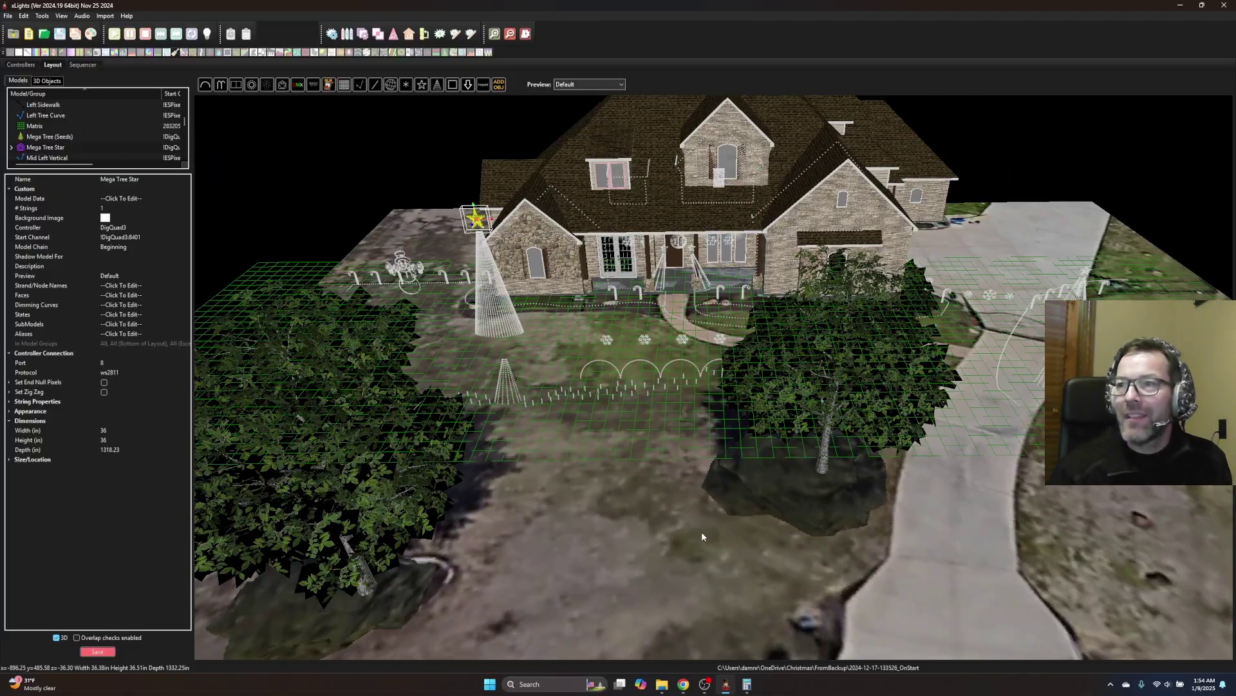
Step: Examine the house front and the props before it from a low viewpoint, including the roofline and window outlines
{"action": "left_click_drag", "start_coordinate": [701, 531], "coordinate": [752, 512]}
{"action": "left_click_drag", "start_coordinate": [440, 512], "coordinate": [749, 389]}
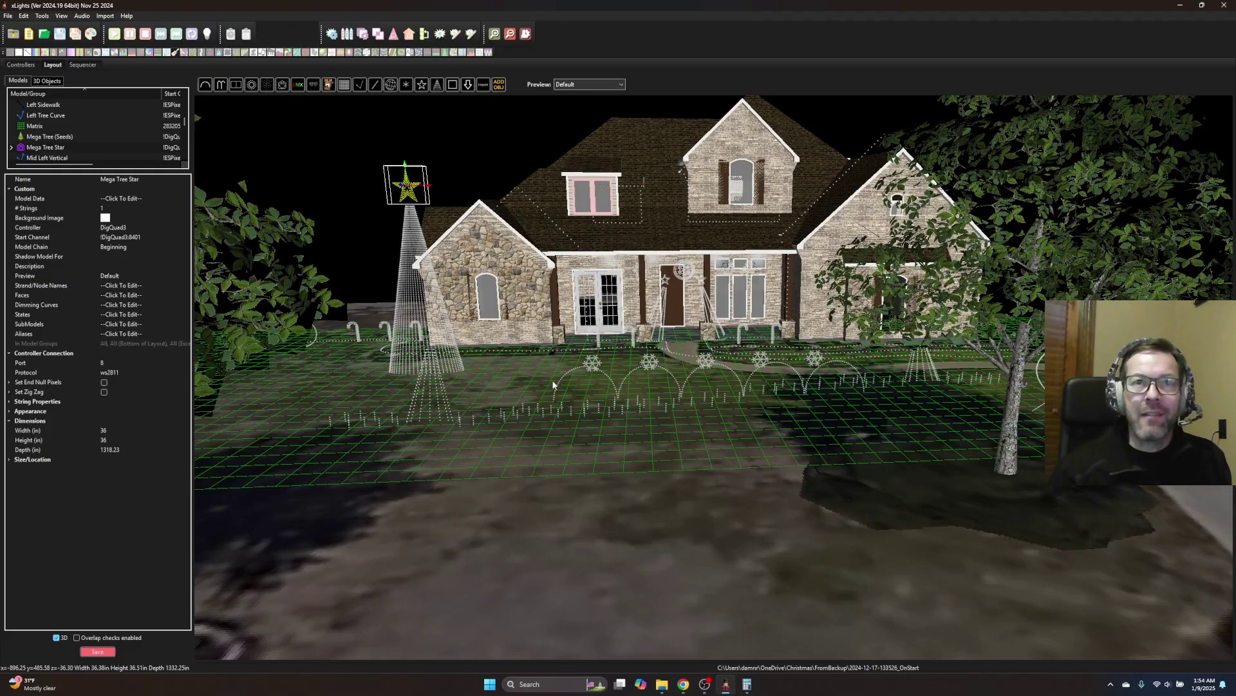
{"action": "left_click_drag", "start_coordinate": [553, 385], "coordinate": [380, 390]}
{"action": "left_click_drag", "start_coordinate": [963, 392], "coordinate": [582, 371]}
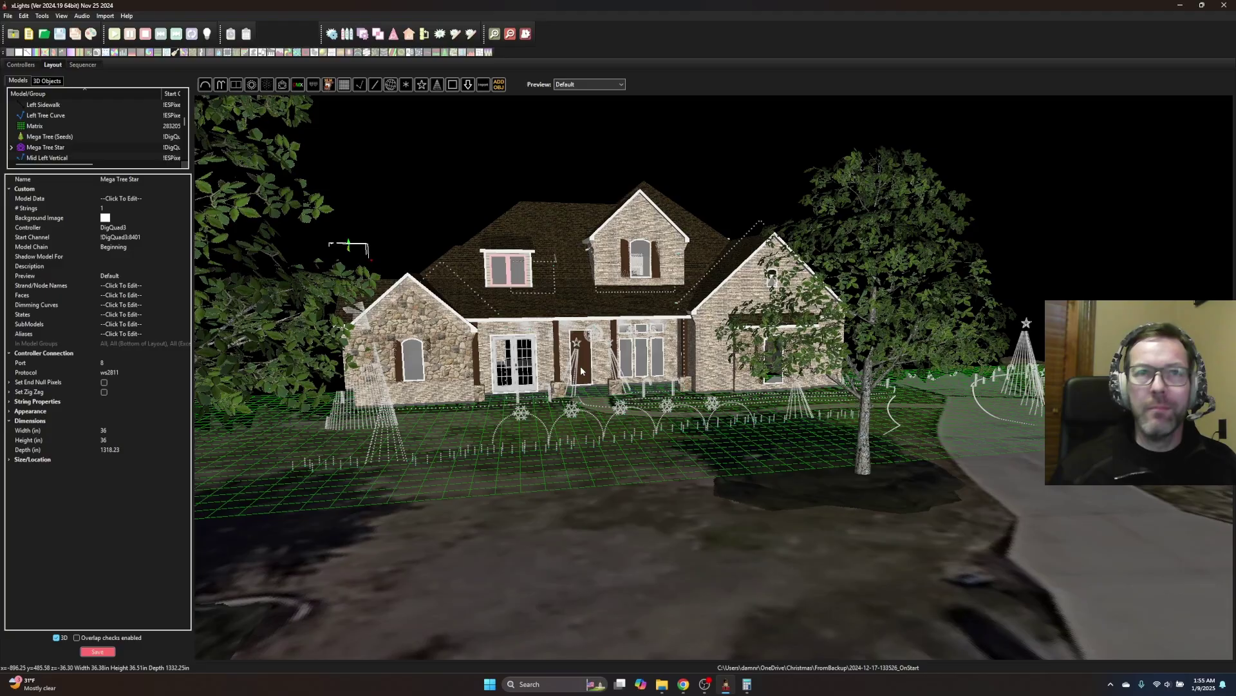
{"action": "left_click_drag", "start_coordinate": [582, 370], "coordinate": [596, 370]}
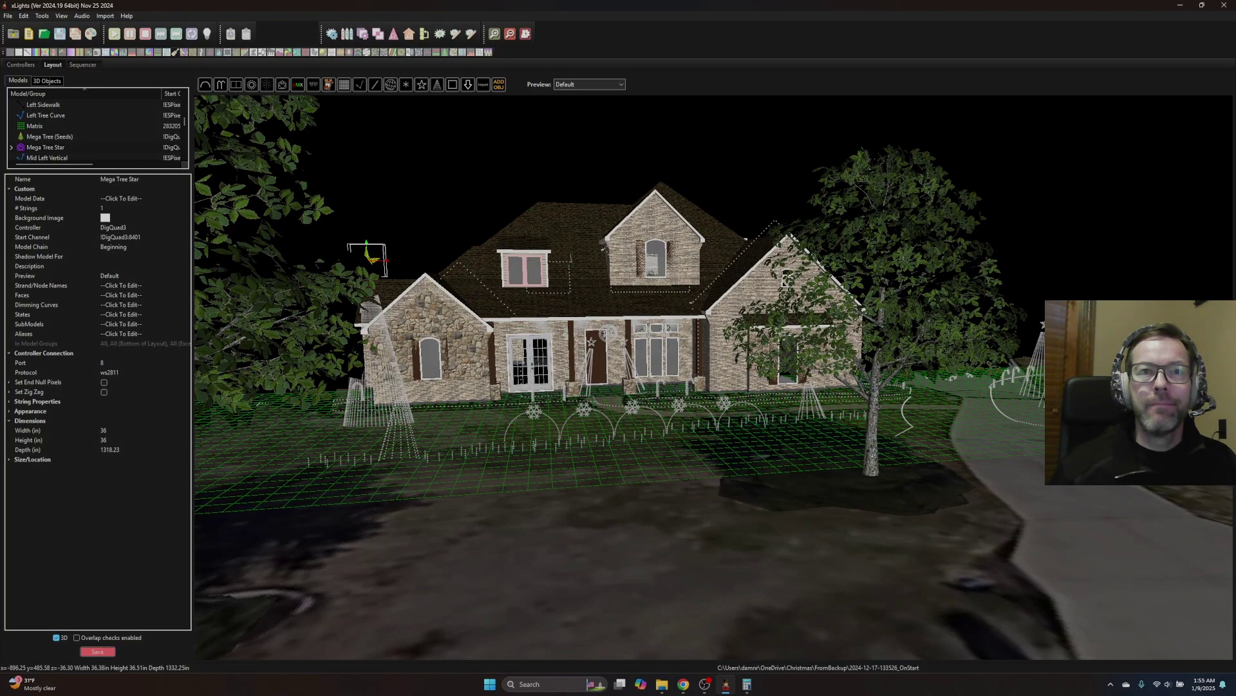